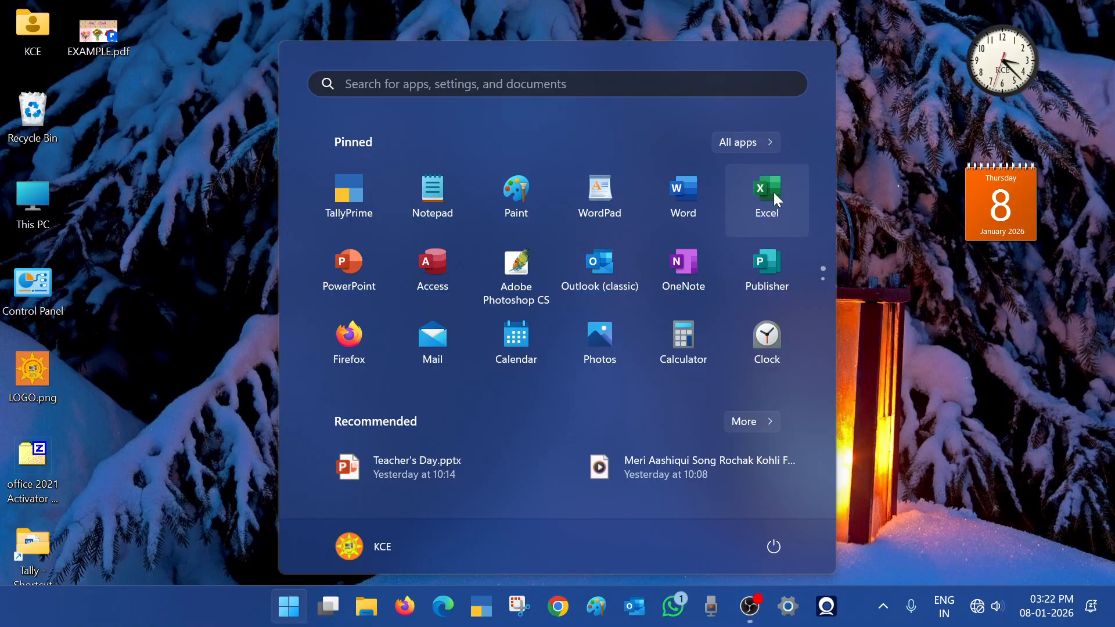
Launch Excel from Start search into a blank workbook, then close it with Alt+F4
{"action": "left_click", "coordinate": [405, 85]}
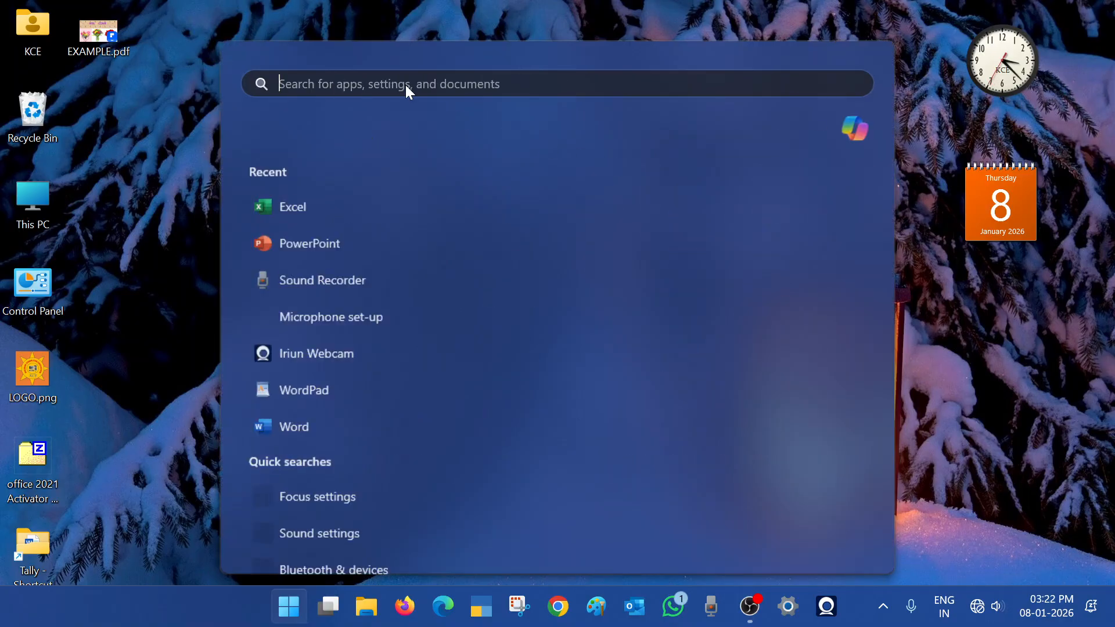
{"action": "type", "text": "excel"}
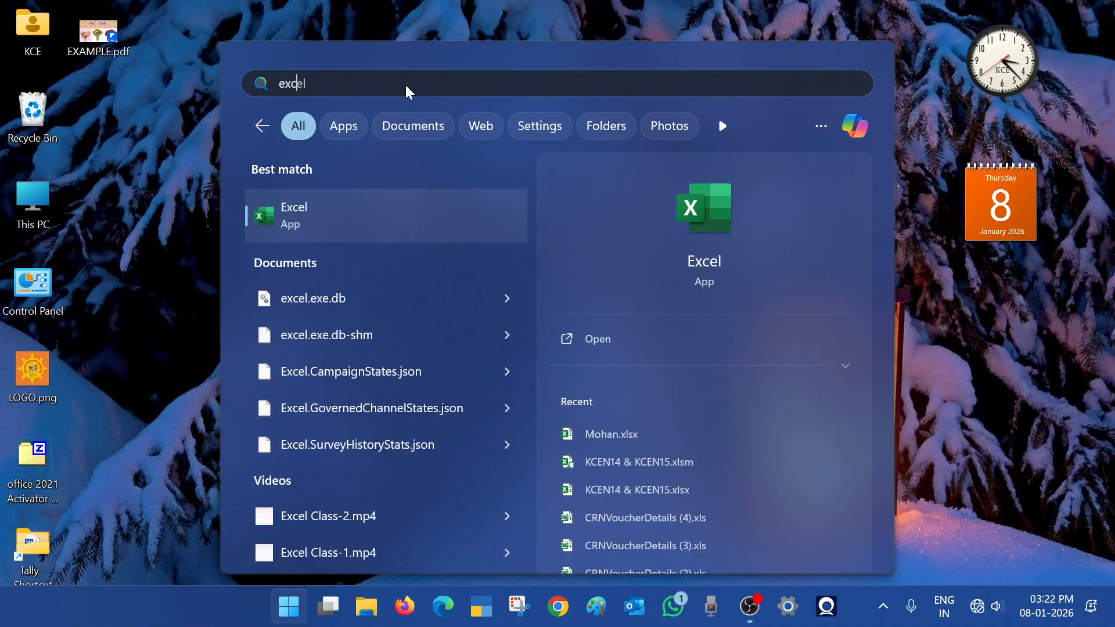
{"action": "key", "text": "Return"}
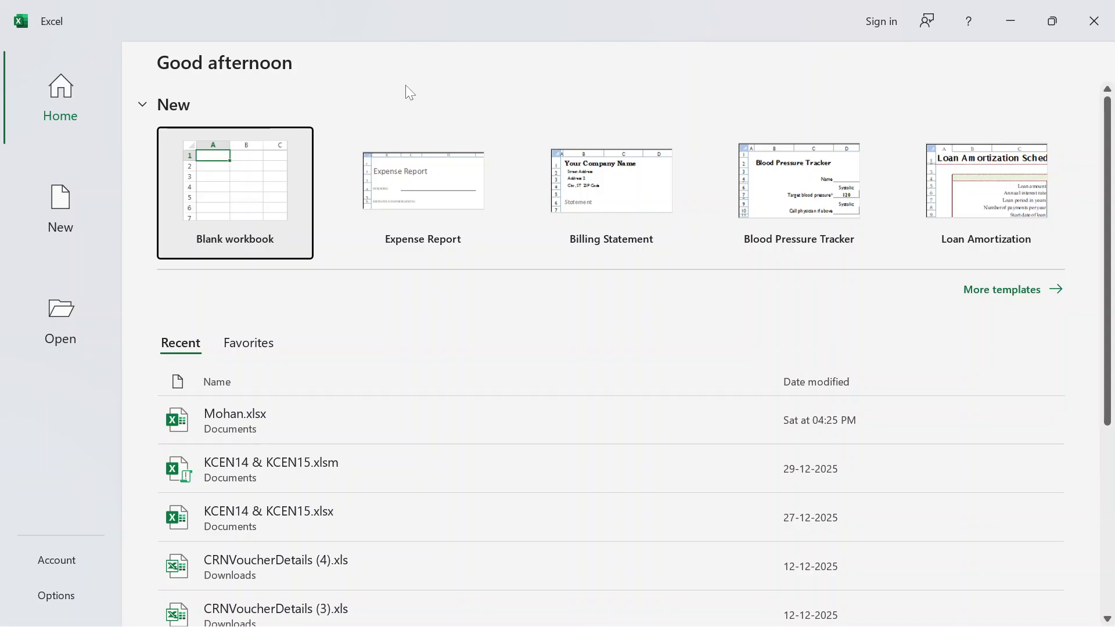
{"action": "key", "text": "Return"}
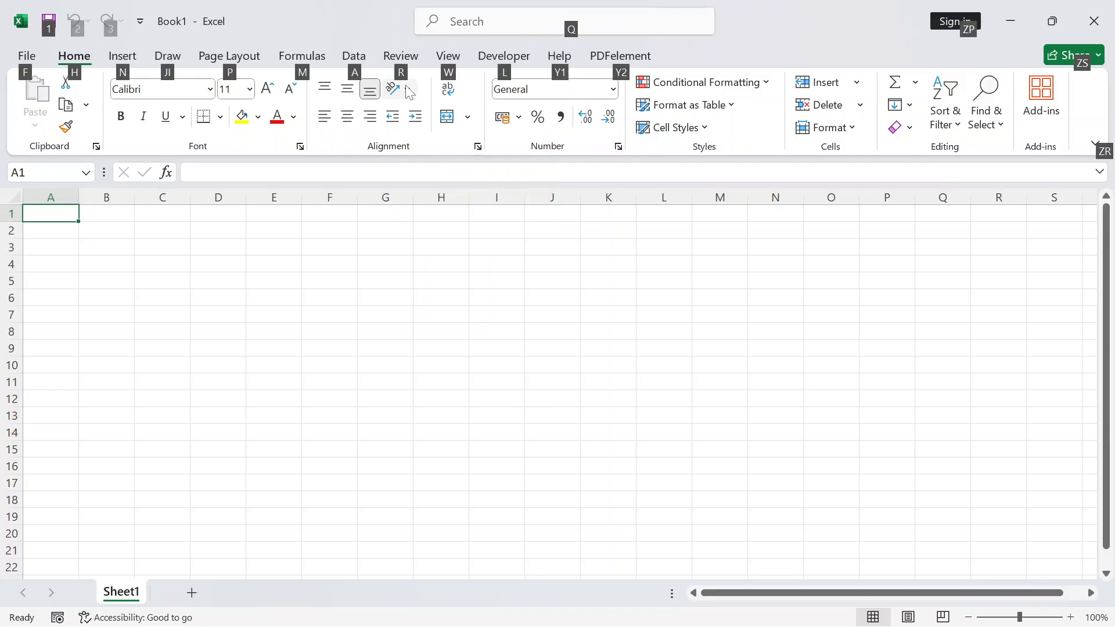
{"action": "key", "text": "alt+F4"}
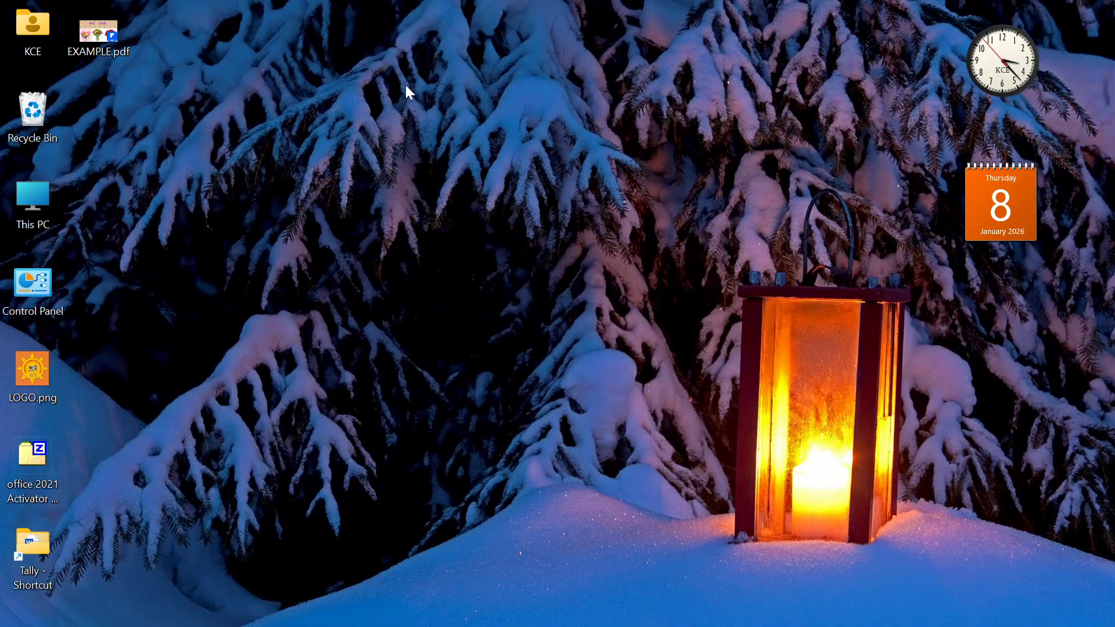
Run 'excel' from the Run dialog and create a new blank Book1 workbook
{"action": "key", "text": "super+r"}
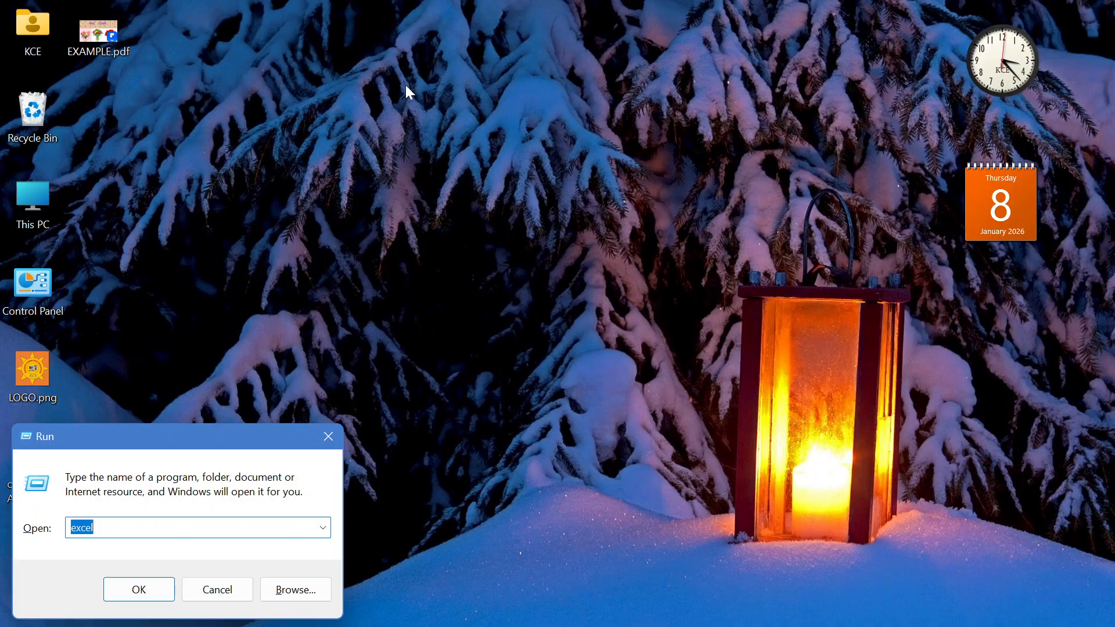
{"action": "key", "text": "Return"}
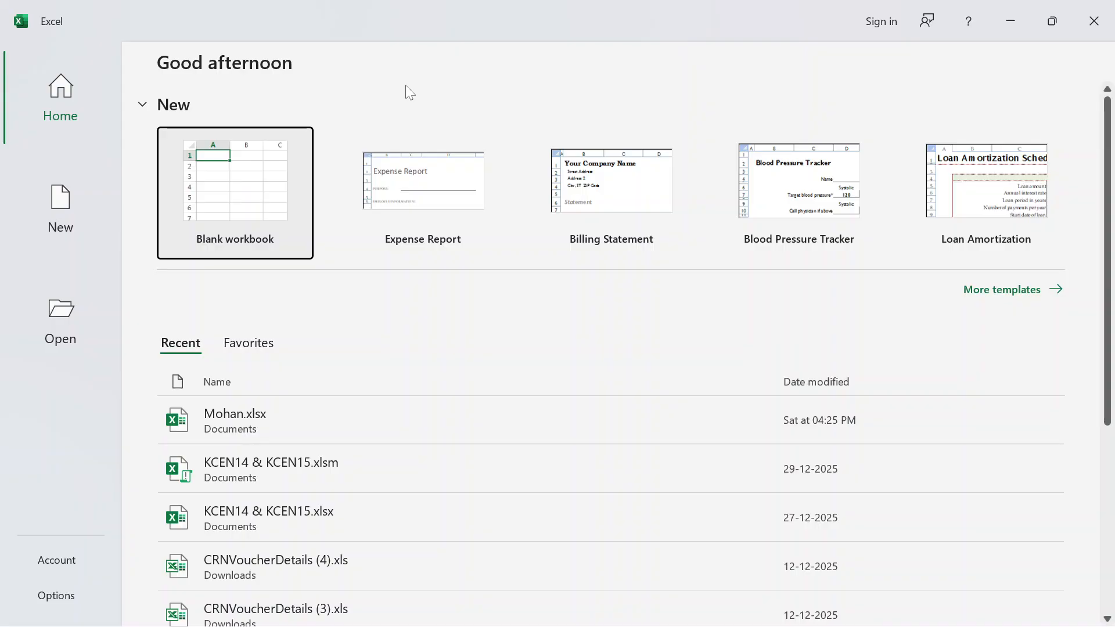
{"action": "key", "text": "Return"}
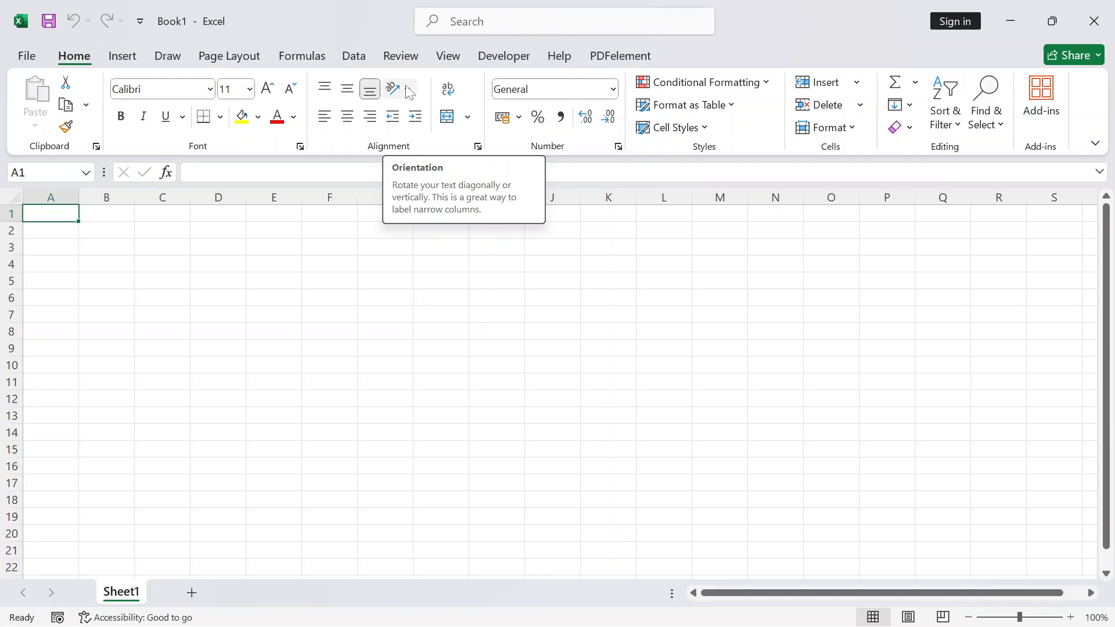
Enter the text 'kaushik Computer Education' into cell F9
{"action": "left_click", "coordinate": [331, 348]}
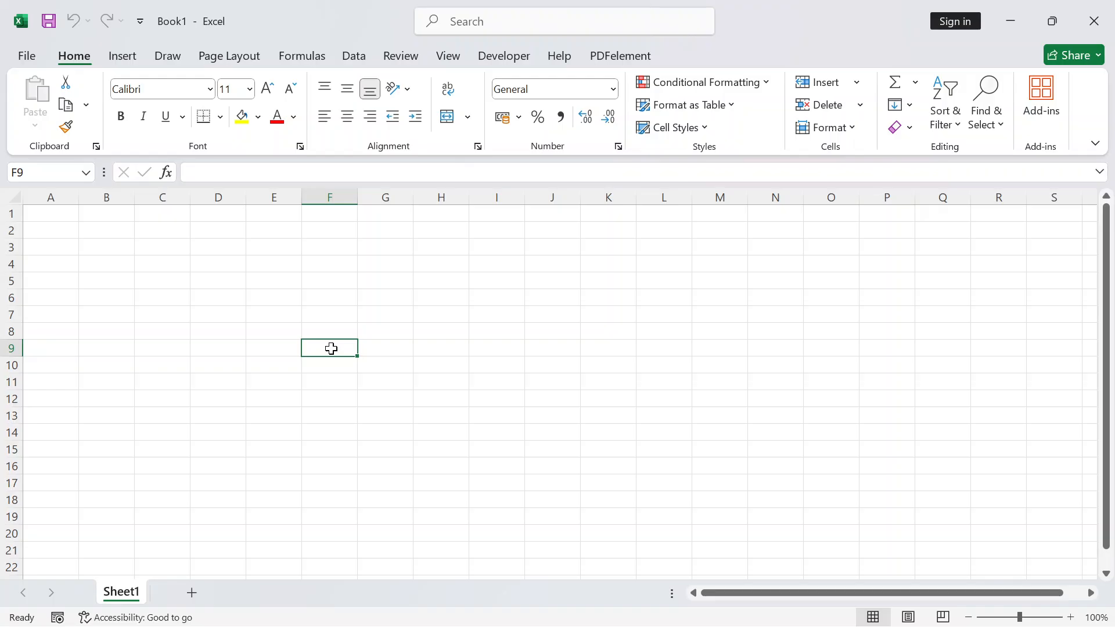
{"action": "type", "text": "ka"}
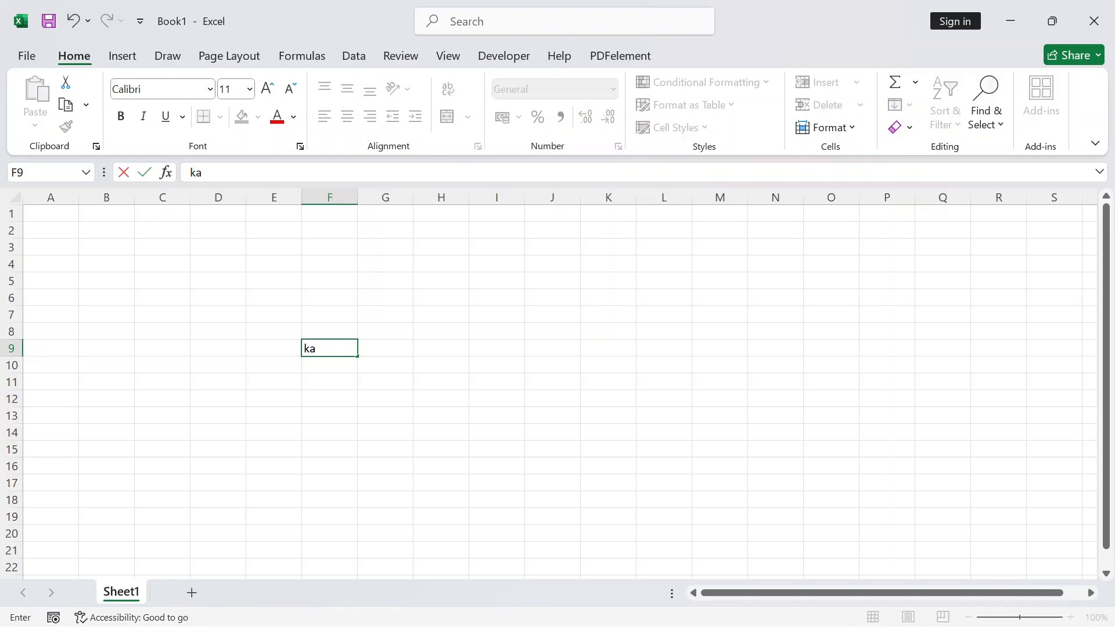
{"action": "type", "text": "ushik Computer"}
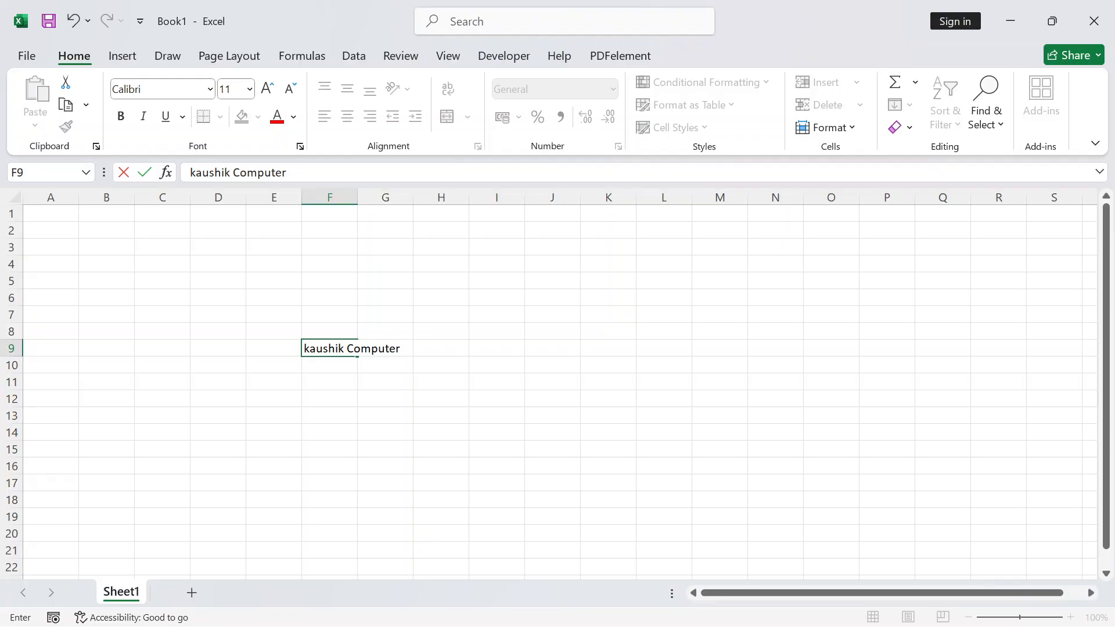
{"action": "type", "text": " Education"}
{"action": "key", "text": "Return"}
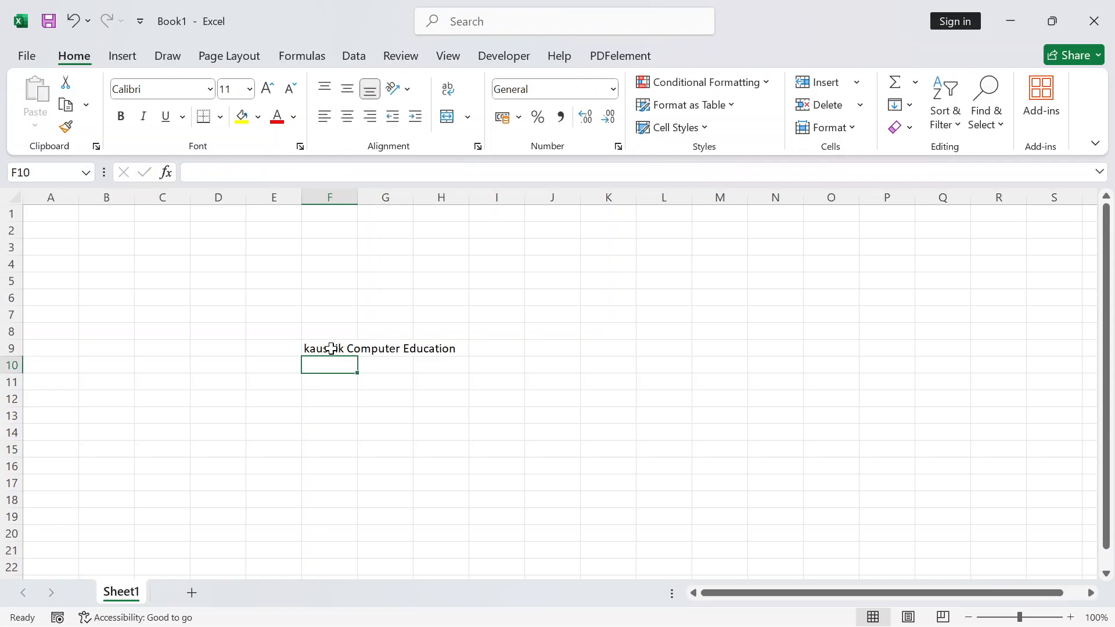
{"action": "left_click", "coordinate": [271, 298]}
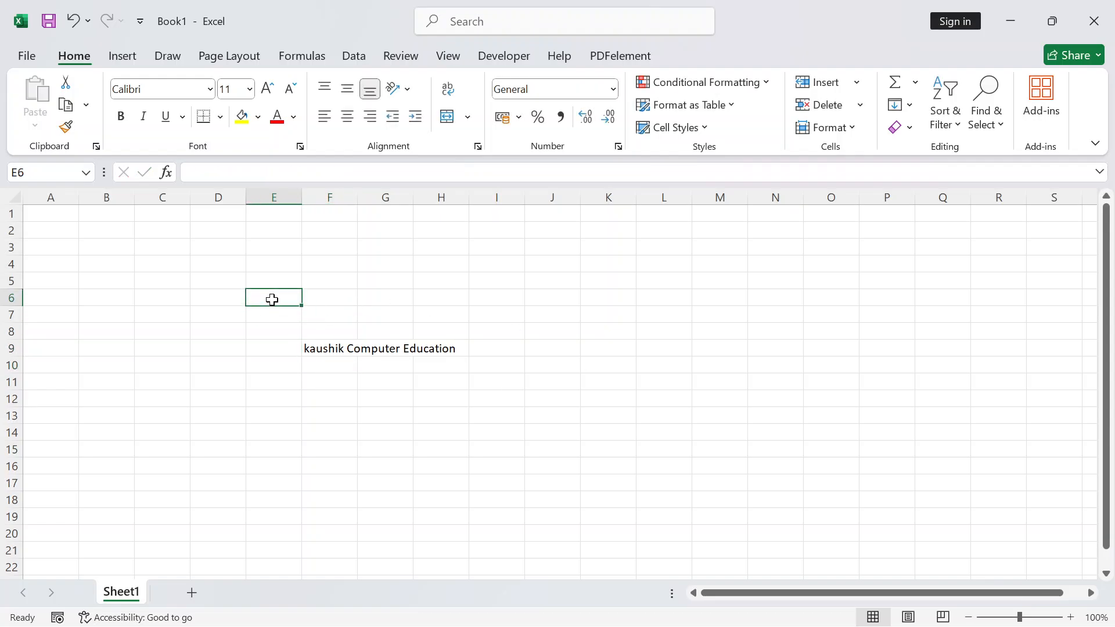
{"action": "left_click", "coordinate": [408, 401]}
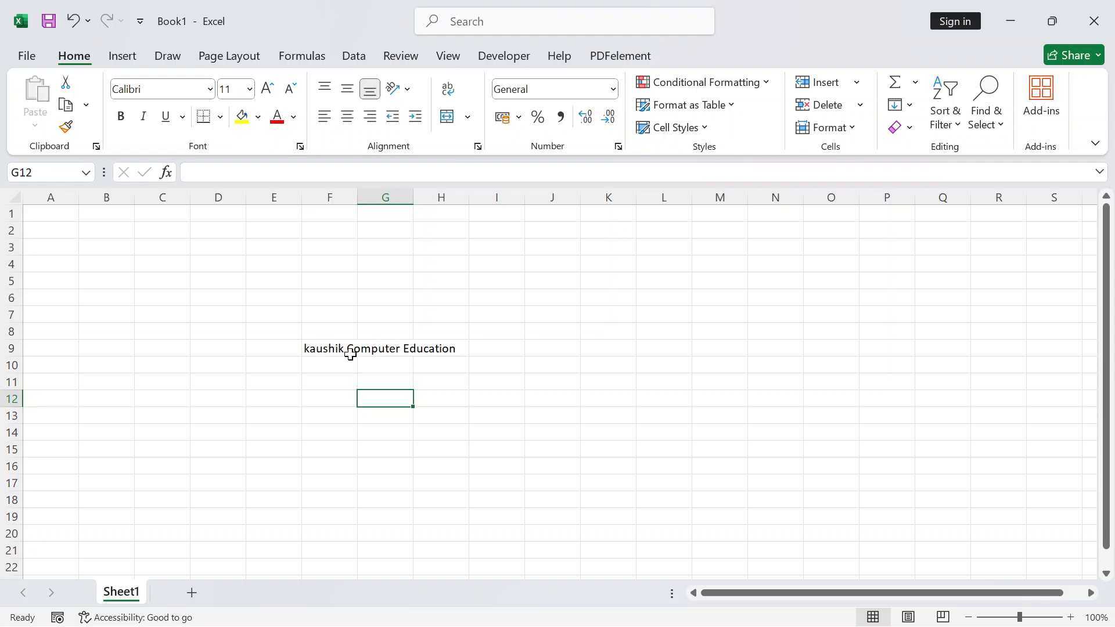
Enter =LEN(F9) in E13 so it shows the character count 26
{"action": "left_click", "coordinate": [249, 416]}
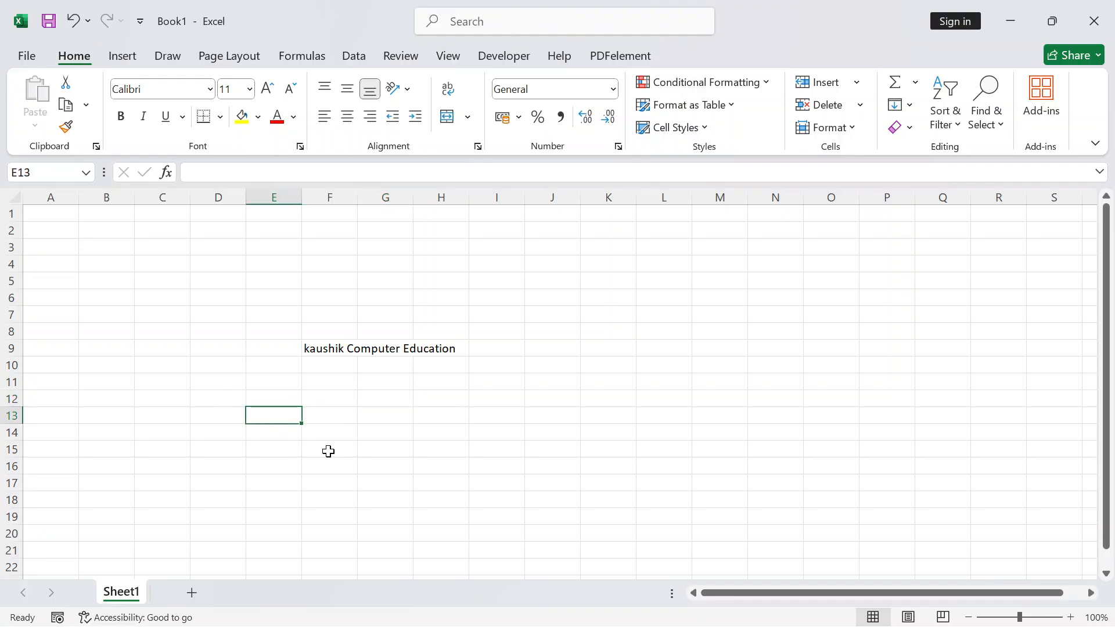
{"action": "type", "text": "=l"}
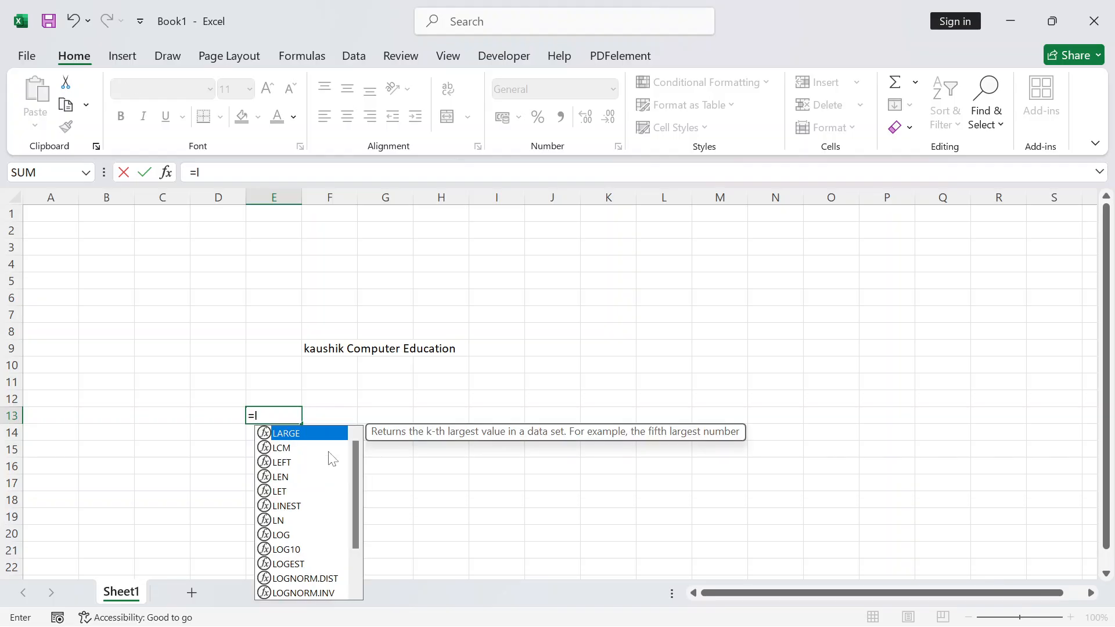
{"action": "type", "text": "e"}
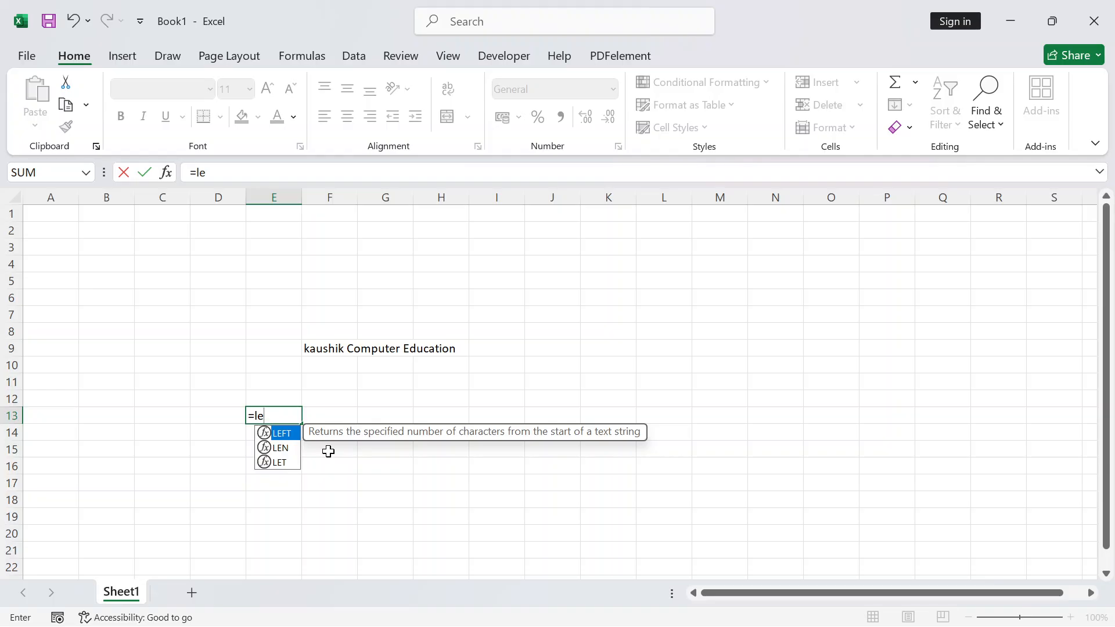
{"action": "type", "text": "n"}
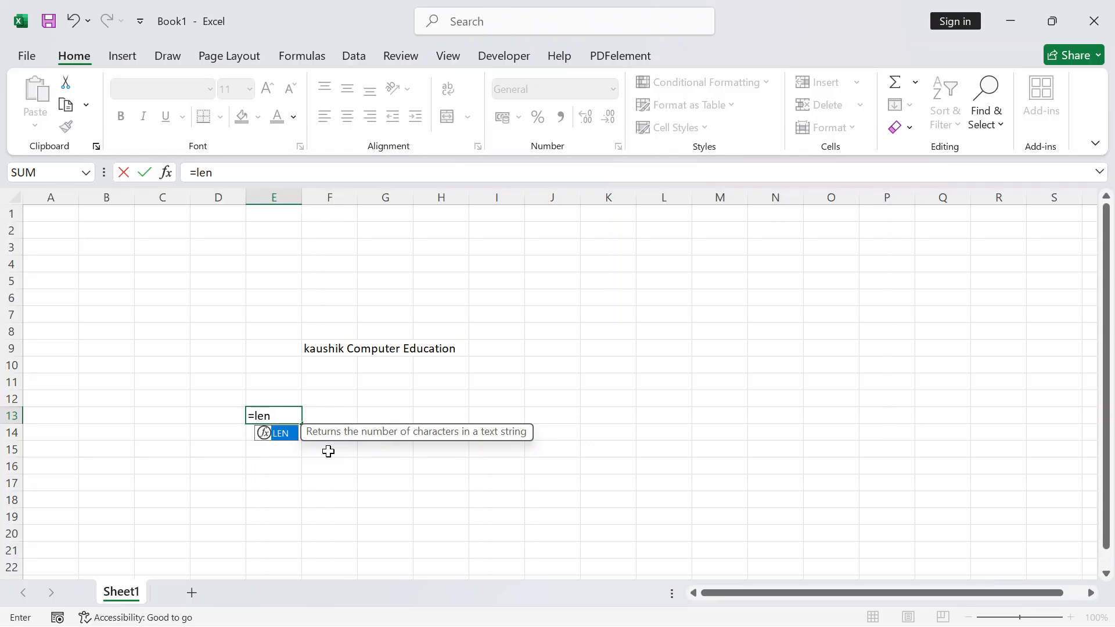
{"action": "type", "text": "("}
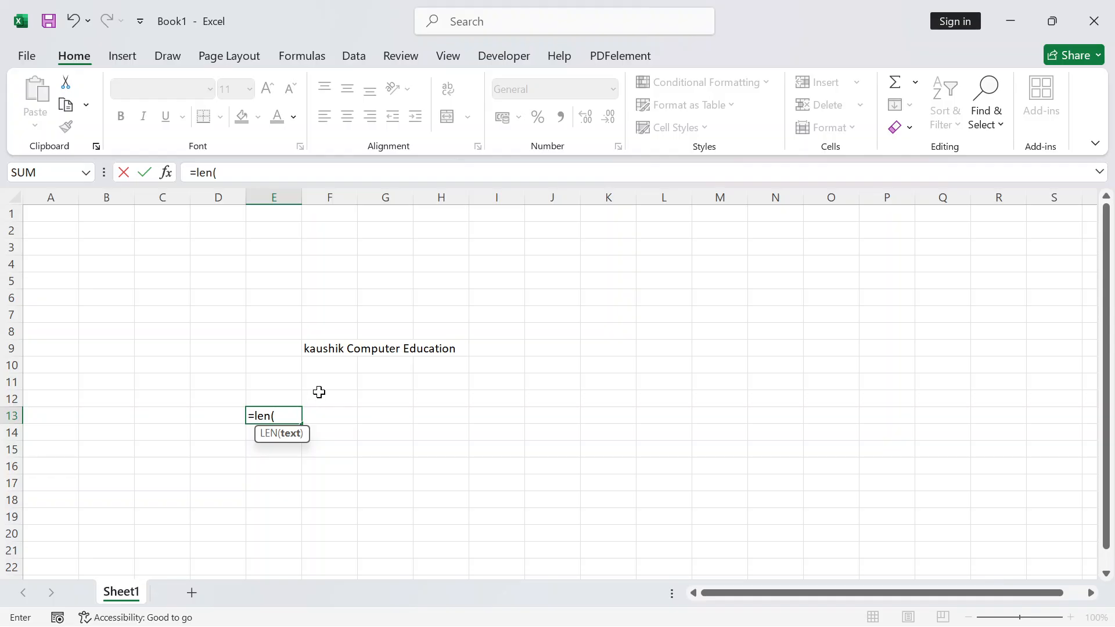
{"action": "left_click", "coordinate": [315, 347]}
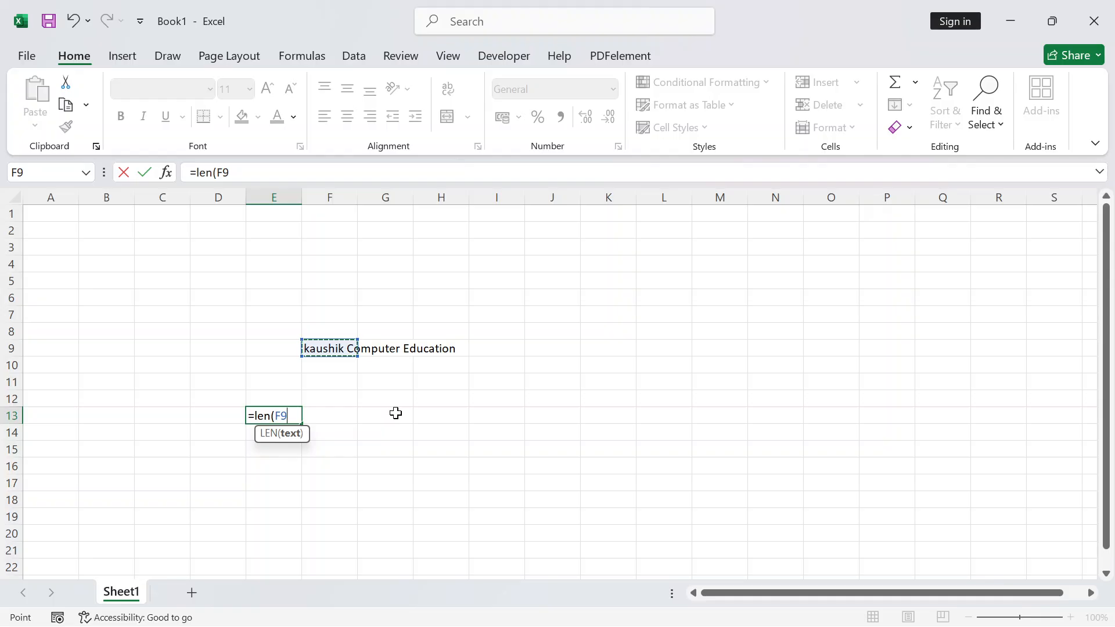
{"action": "type", "text": ")"}
{"action": "key", "text": "Return"}
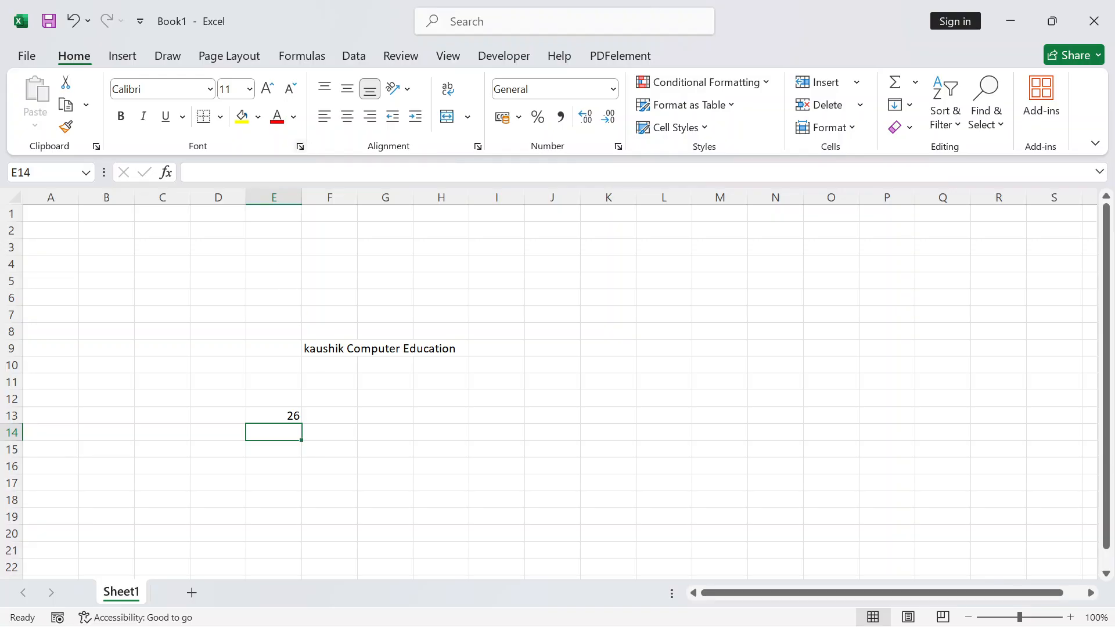
{"action": "left_click", "coordinate": [348, 351]}
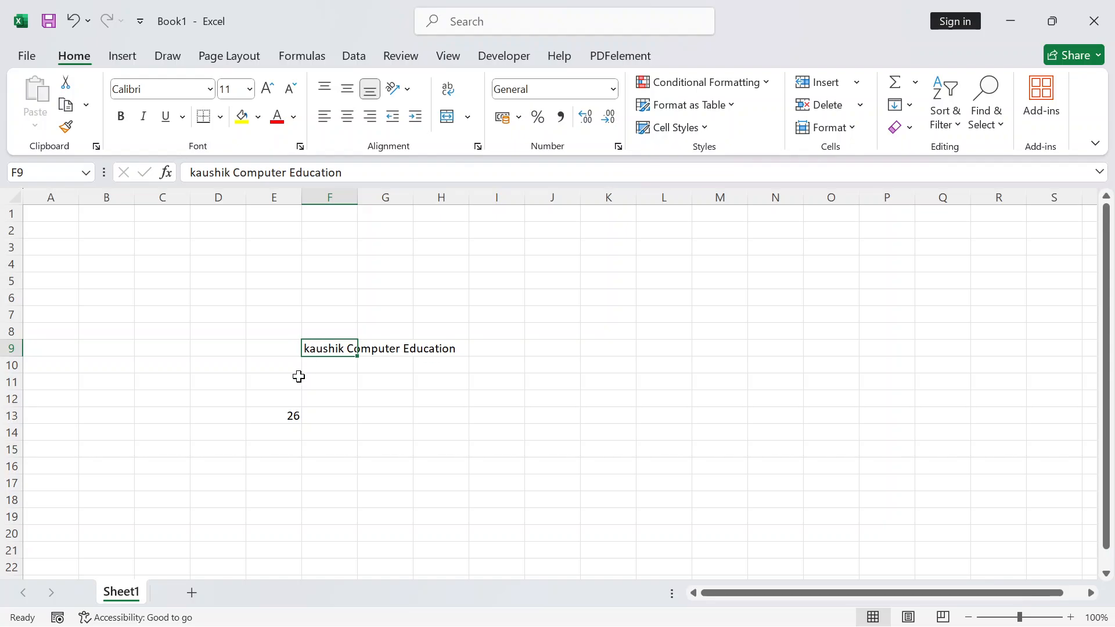
Add extra spaces between 'kaushik' and 'Computer' in F9, raising E13's count to 29
{"action": "left_click", "coordinate": [432, 397]}
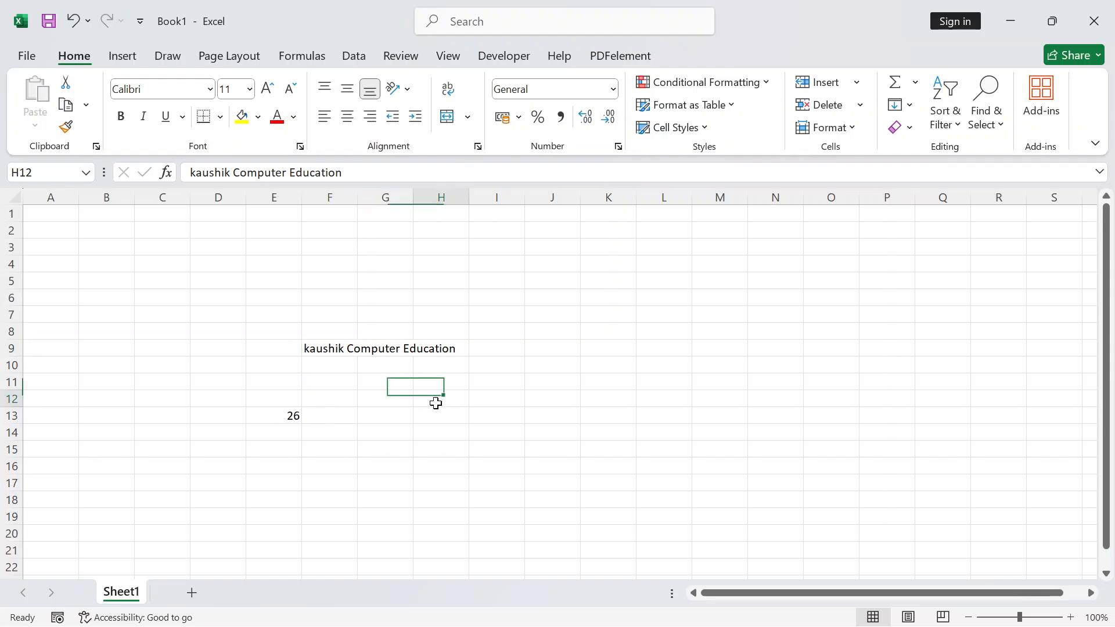
{"action": "double_click", "coordinate": [338, 349]}
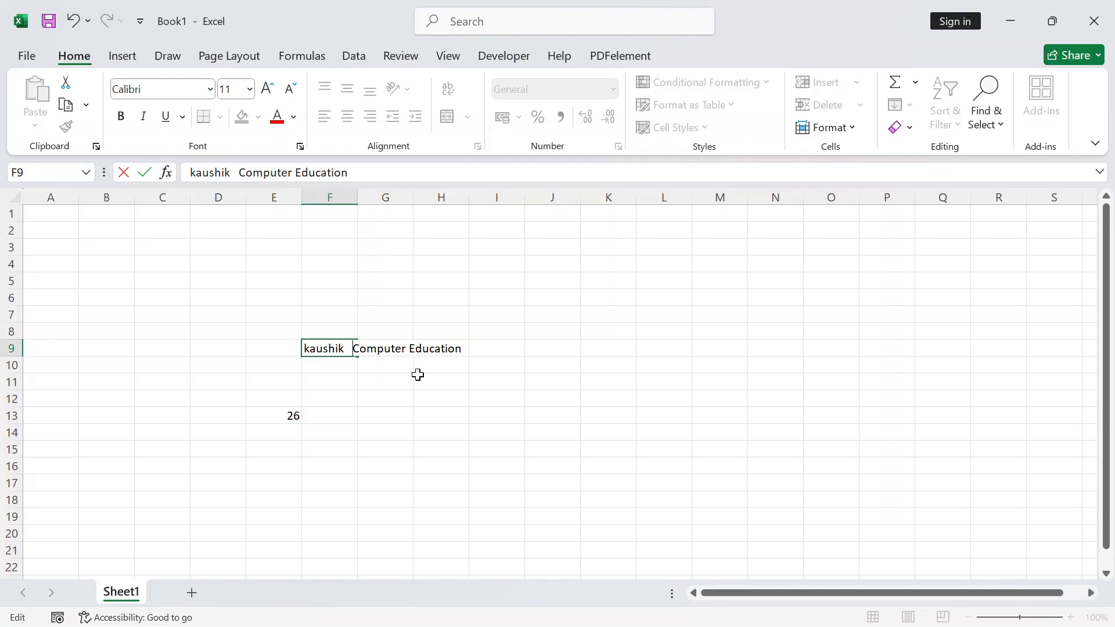
{"action": "key", "text": "Return"}
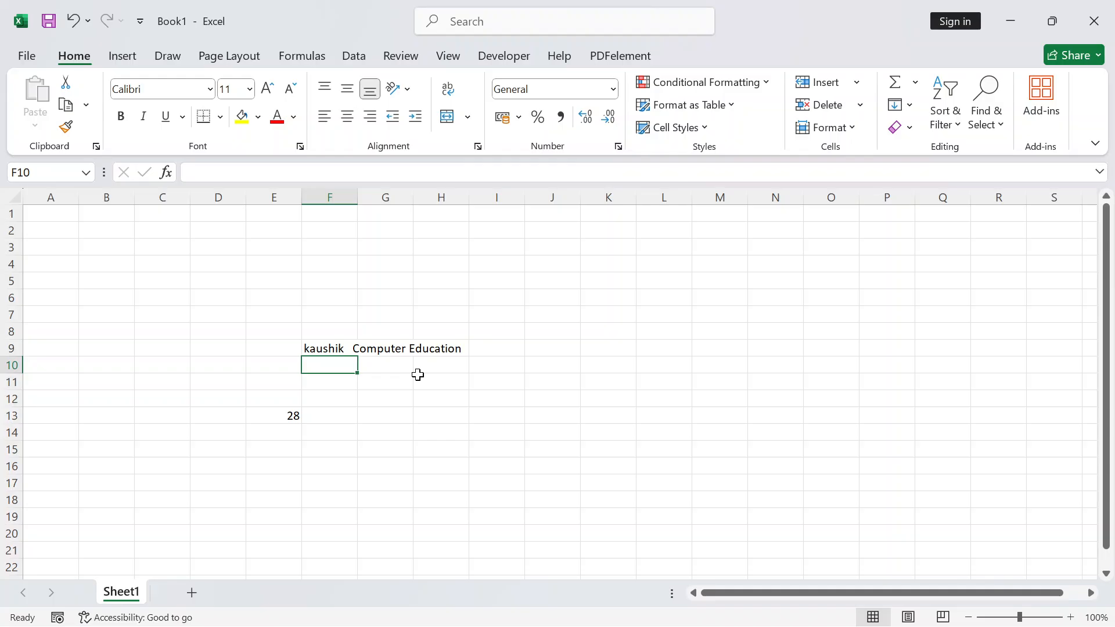
{"action": "left_click", "coordinate": [459, 347]}
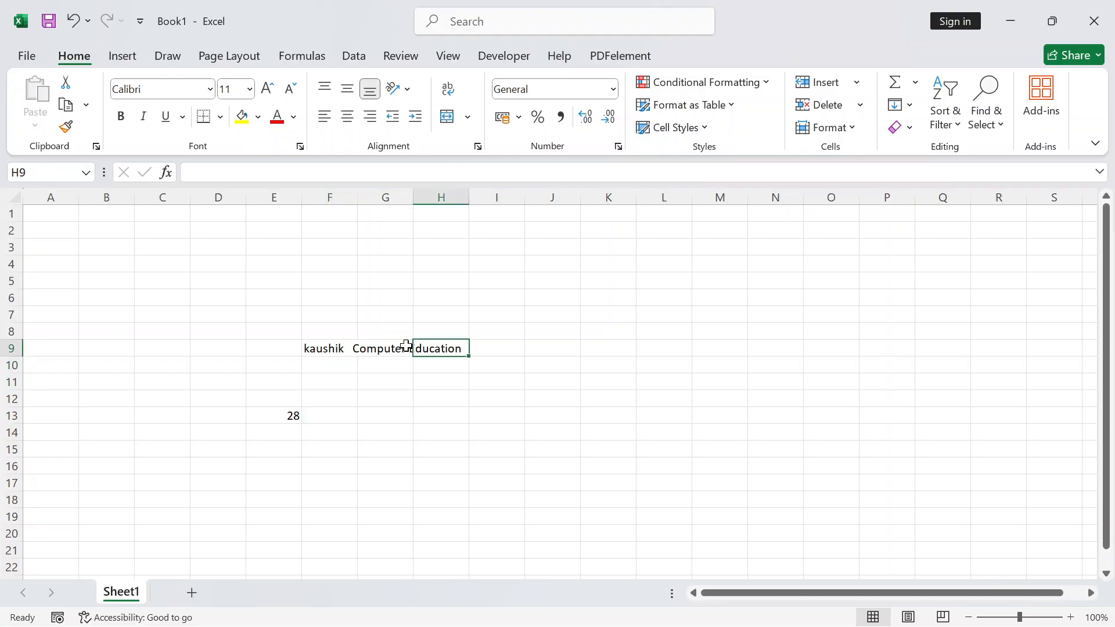
{"action": "double_click", "coordinate": [322, 348]}
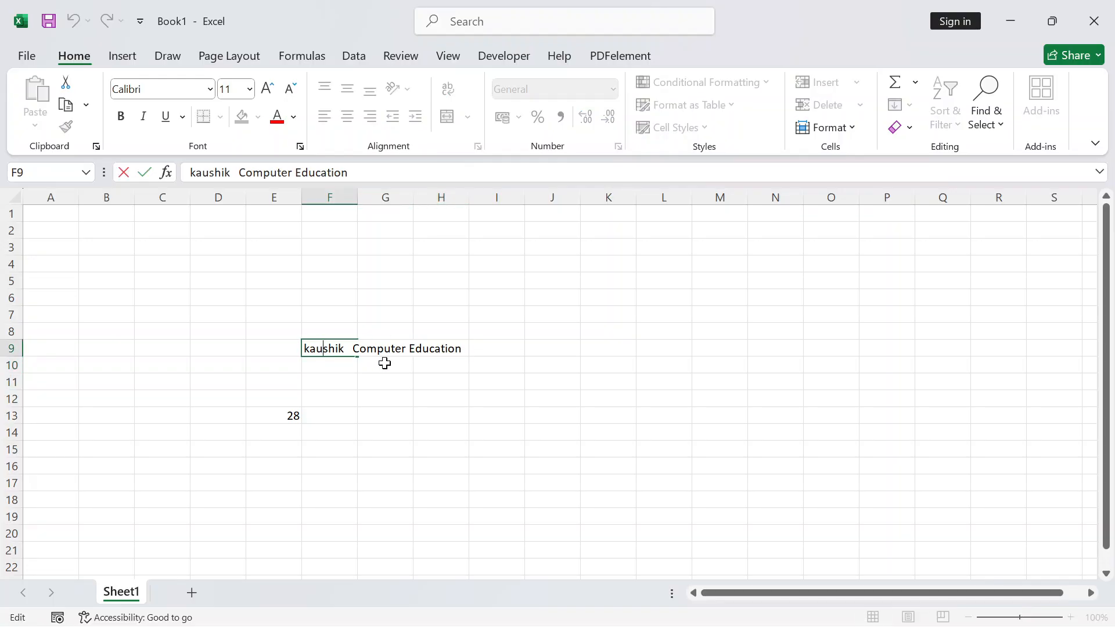
{"action": "key", "text": "Right"}
{"action": "key", "text": "Right"}
{"action": "key", "text": "Right"}
{"action": "key", "text": "Right"}
{"action": "key", "text": "Right"}
{"action": "key", "text": "Right"}
{"action": "key", "text": "Return"}
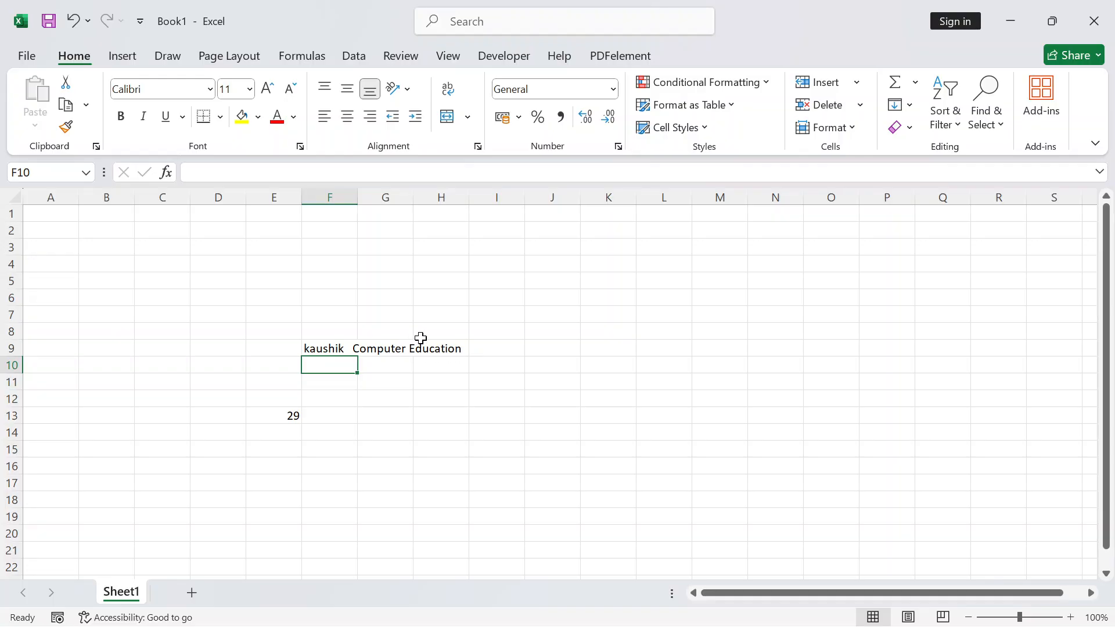
Review F9's edited text, then select cell G15 for a new formula
{"action": "left_click", "coordinate": [457, 361]}
{"action": "left_click", "coordinate": [216, 317]}
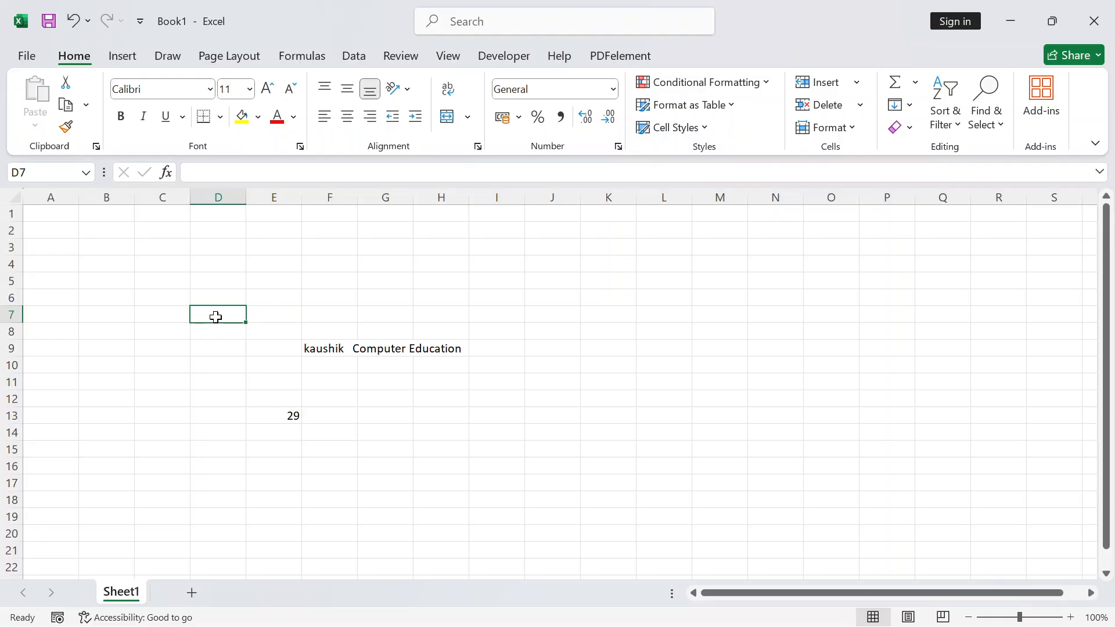
{"action": "left_click", "coordinate": [332, 347]}
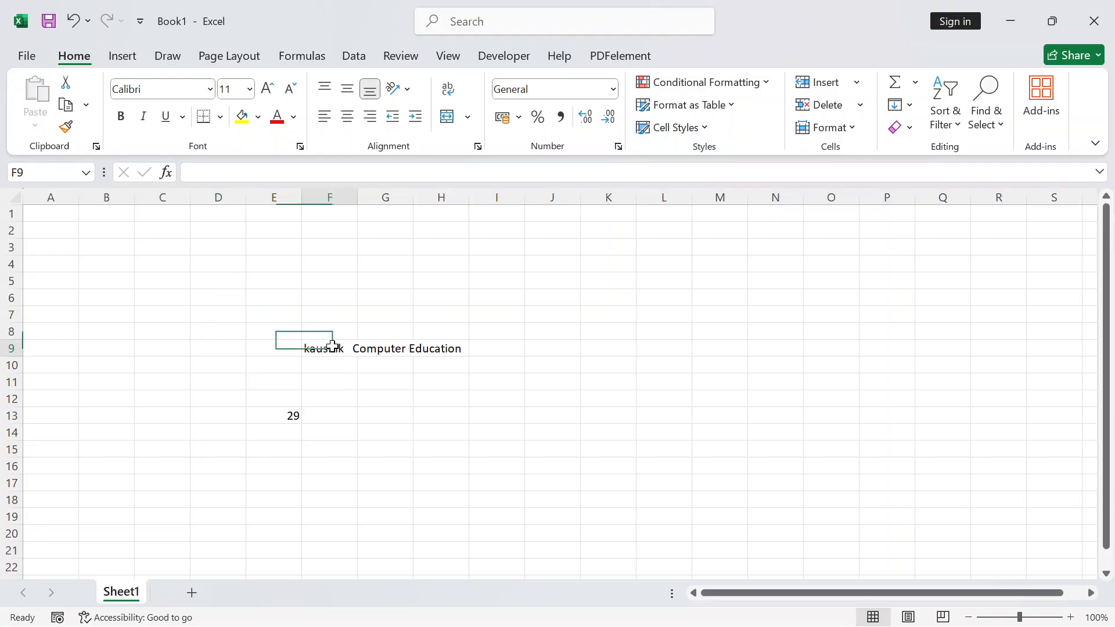
{"action": "left_click", "coordinate": [402, 353]}
{"action": "left_click", "coordinate": [427, 353]}
{"action": "left_click", "coordinate": [337, 348]}
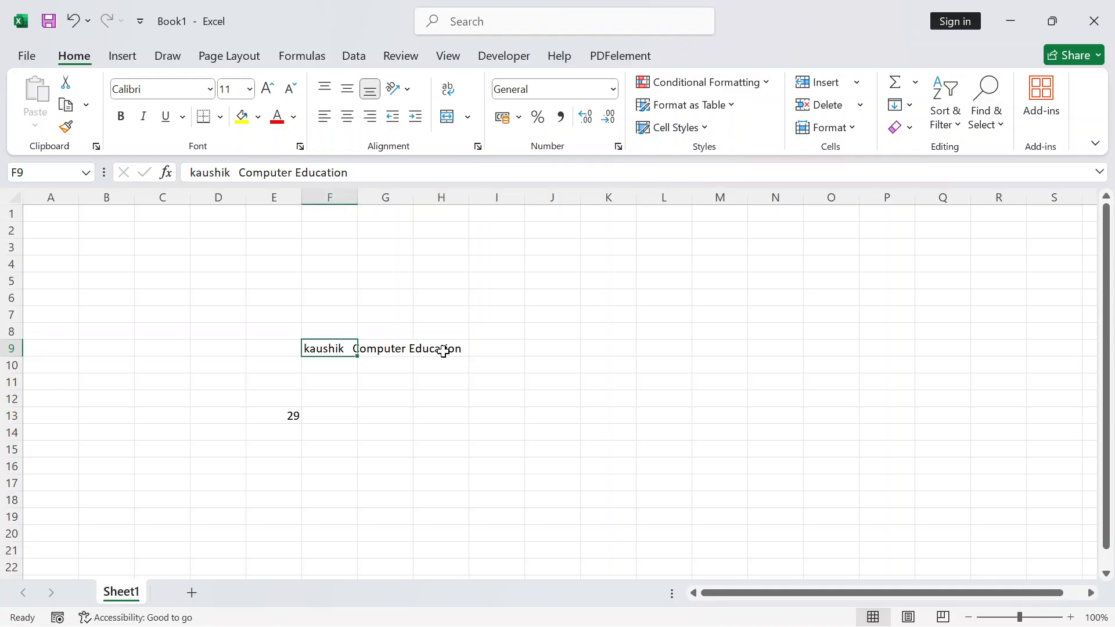
{"action": "left_click", "coordinate": [389, 448]}
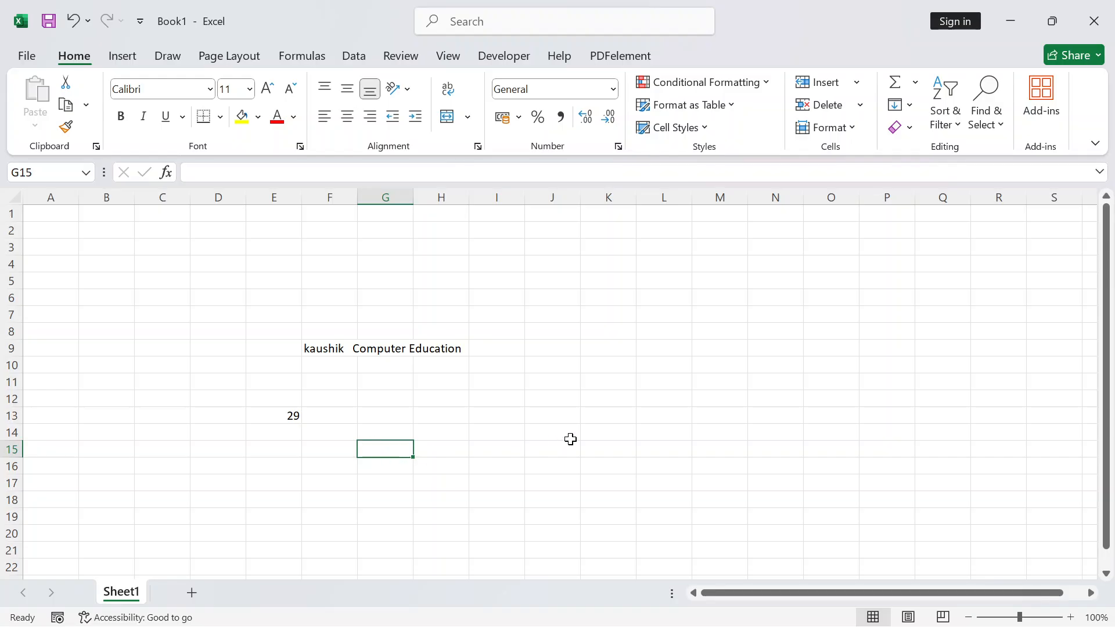
Enter =LEFT(F9,7) in G15 to extract the first seven characters of F9
{"action": "type", "text": "="}
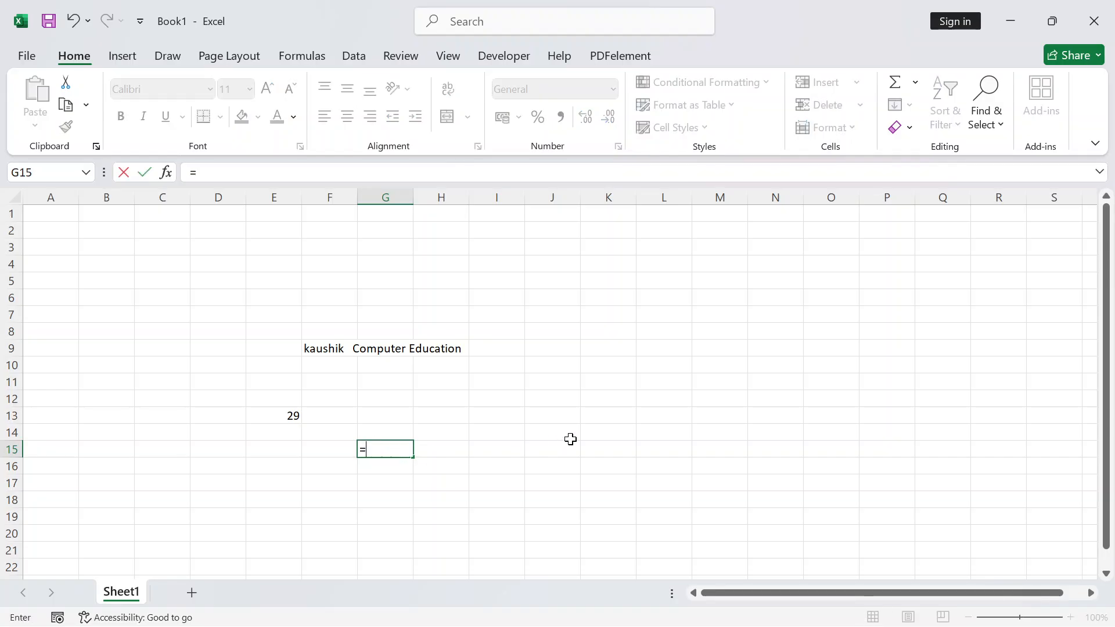
{"action": "type", "text": "left"}
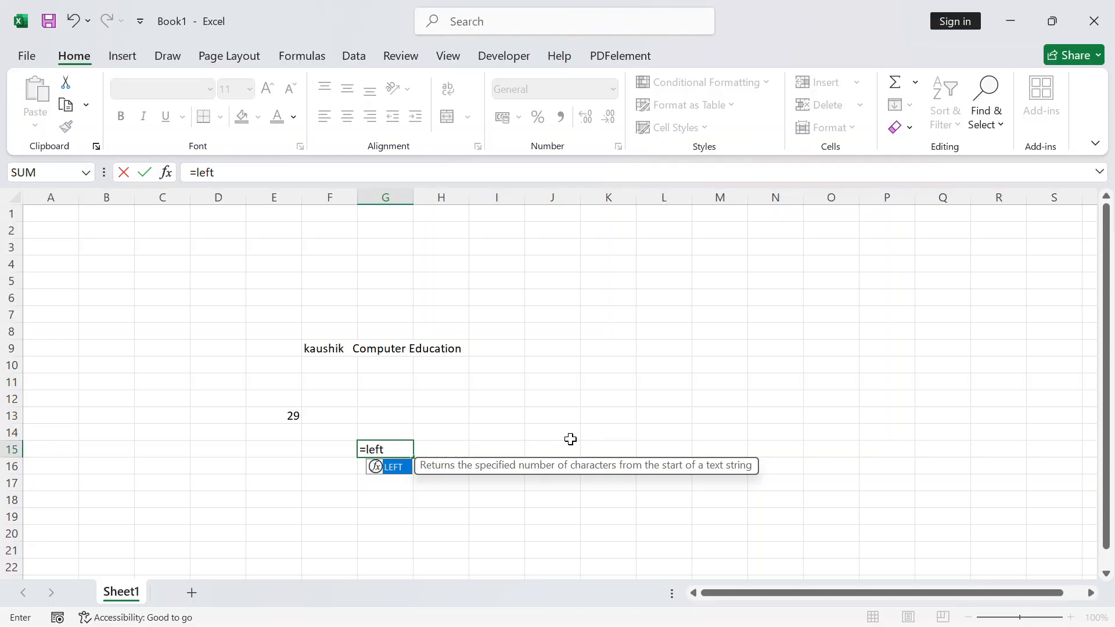
{"action": "key", "text": "Tab"}
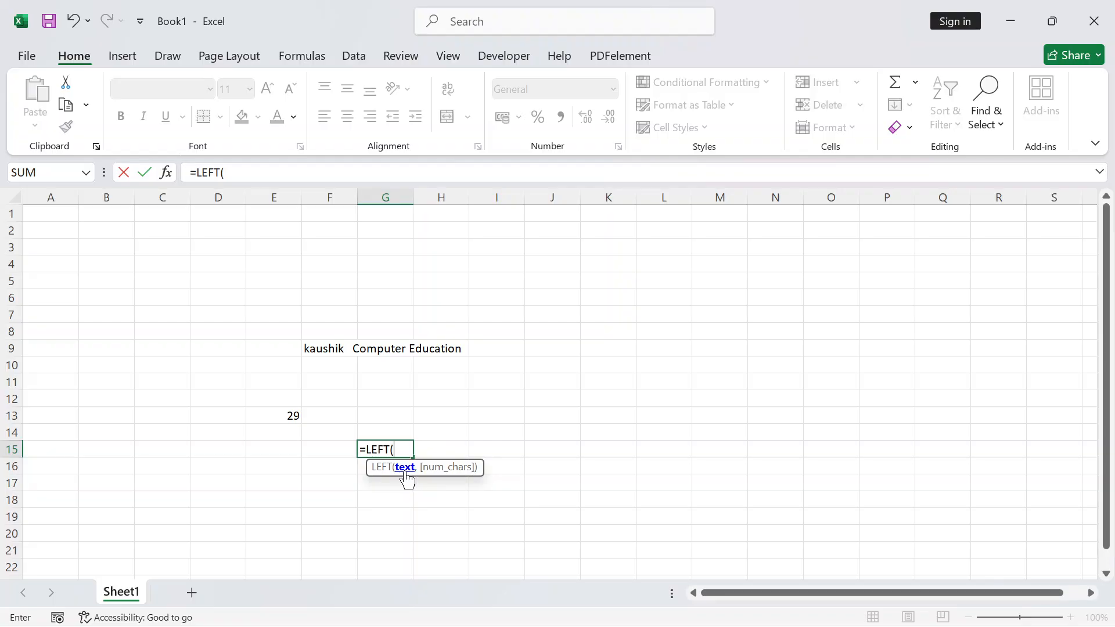
{"action": "left_click", "coordinate": [324, 351]}
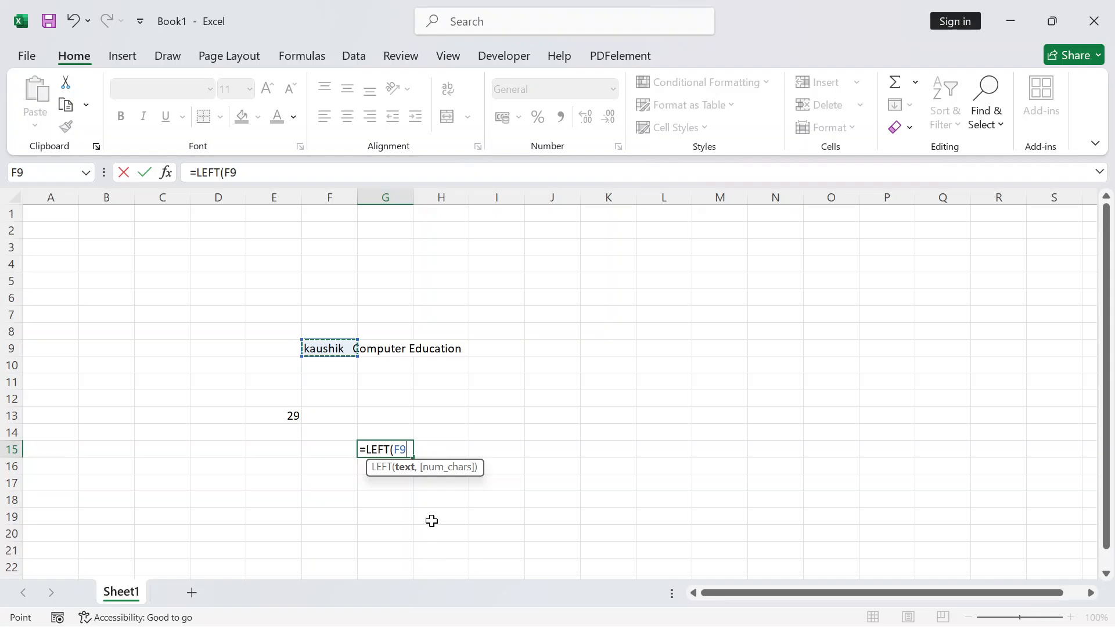
{"action": "type", "text": ","}
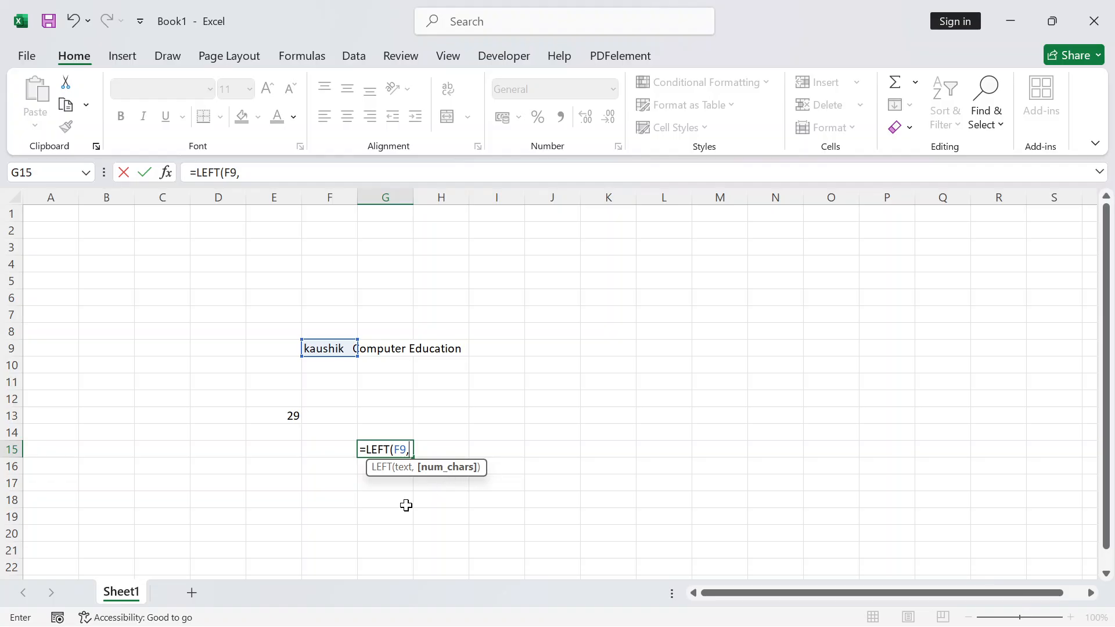
{"action": "type", "text": "7"}
{"action": "key", "text": "Return"}
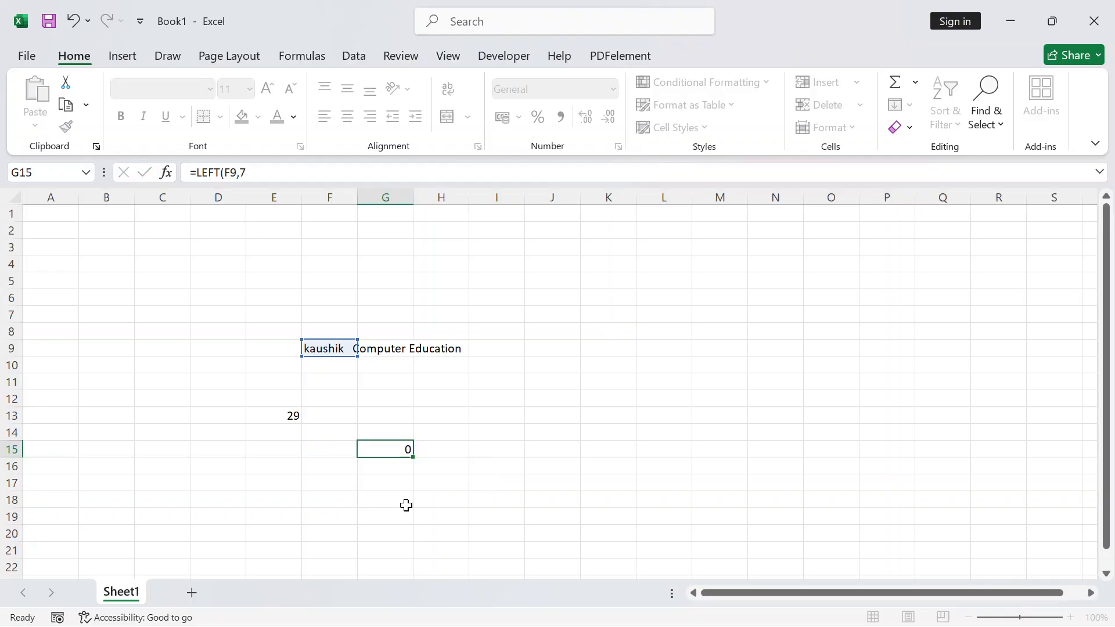
Reopen G15's =LEFT(F9,7) formula for editing
{"action": "key", "text": "Up"}
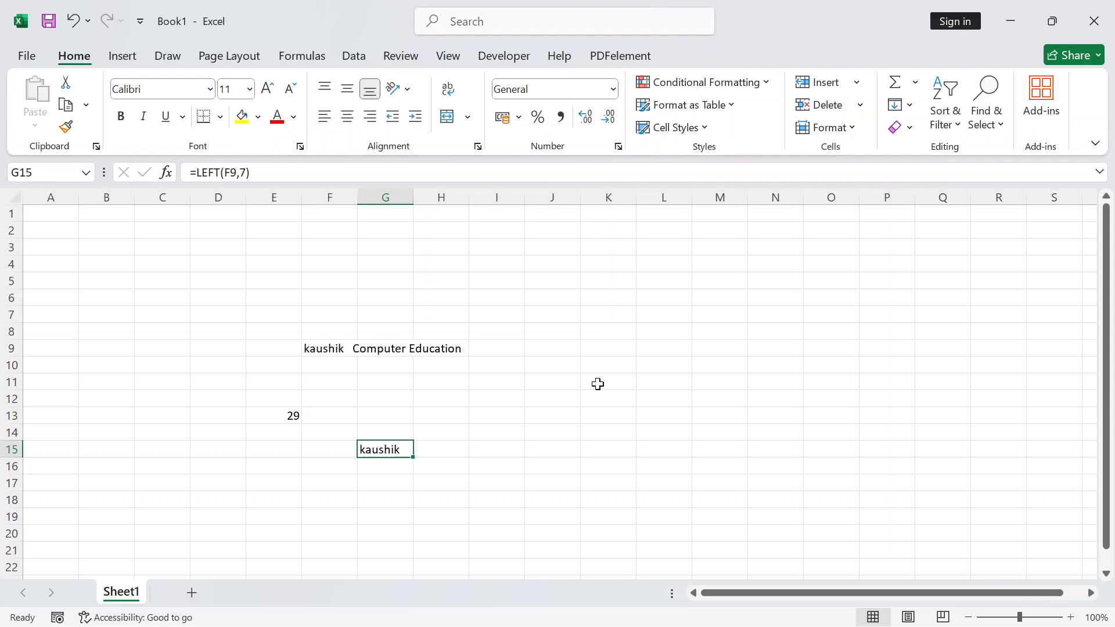
{"action": "key", "text": "F2"}
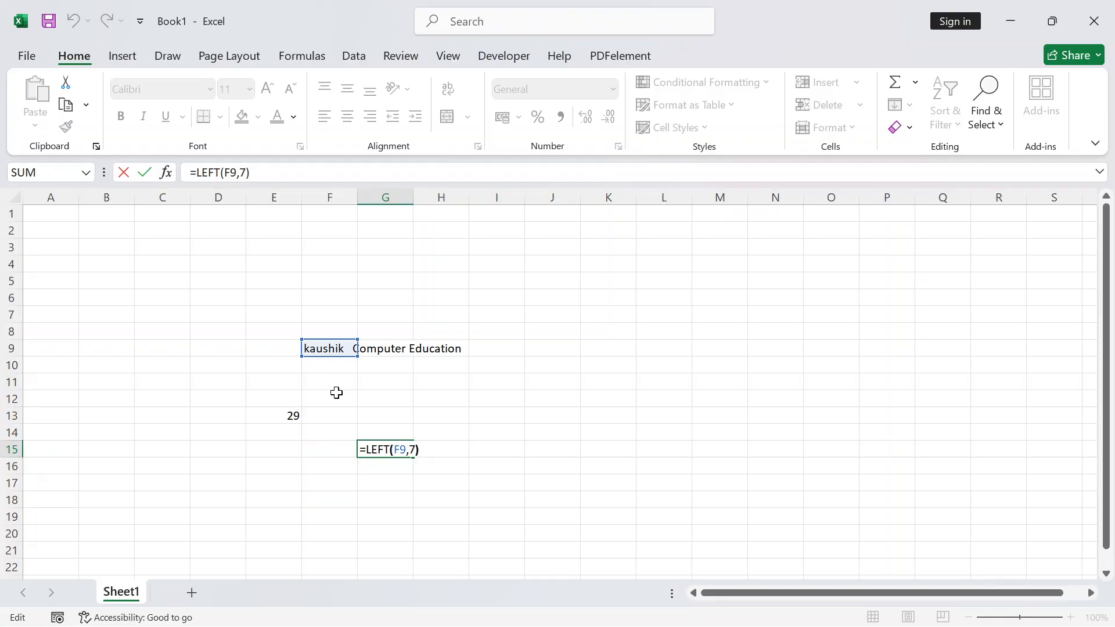
Change G15's formula to =LEFT(F9,4) so it displays 'kaus'
{"action": "key", "text": "Left"}
{"action": "key", "text": "Left"}
{"action": "key", "text": "Delete"}
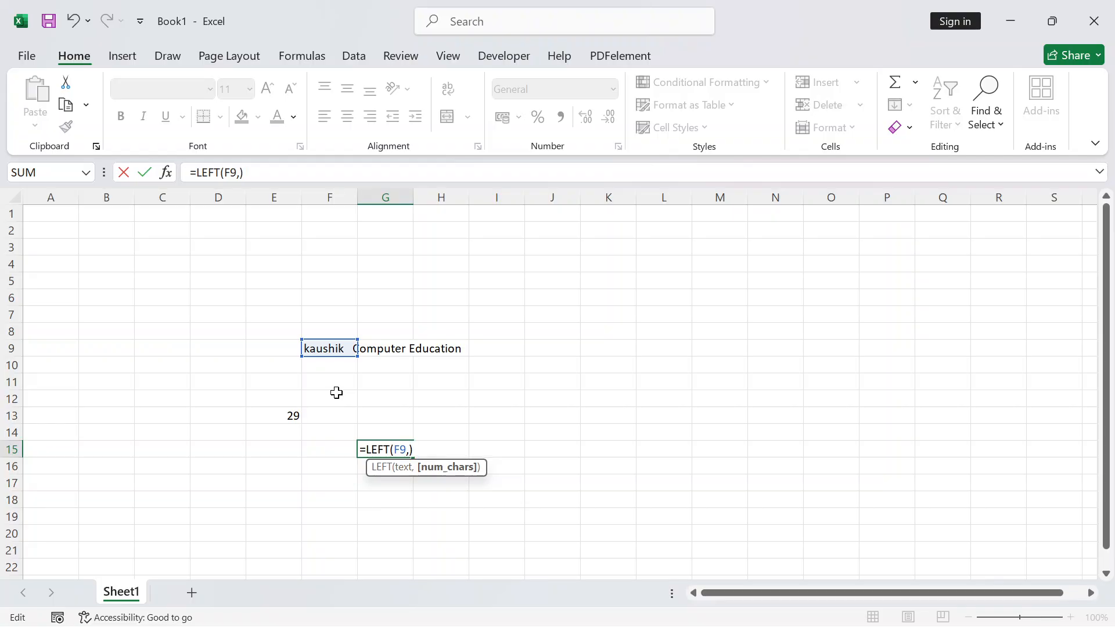
{"action": "type", "text": "4"}
{"action": "key", "text": "Return"}
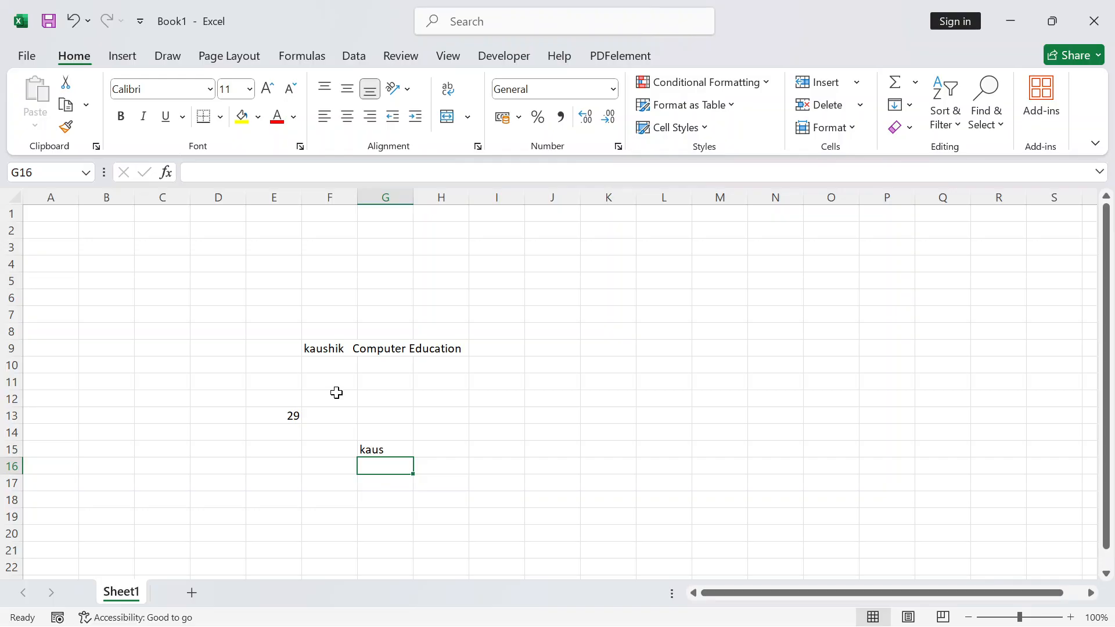
{"action": "key", "text": "Down"}
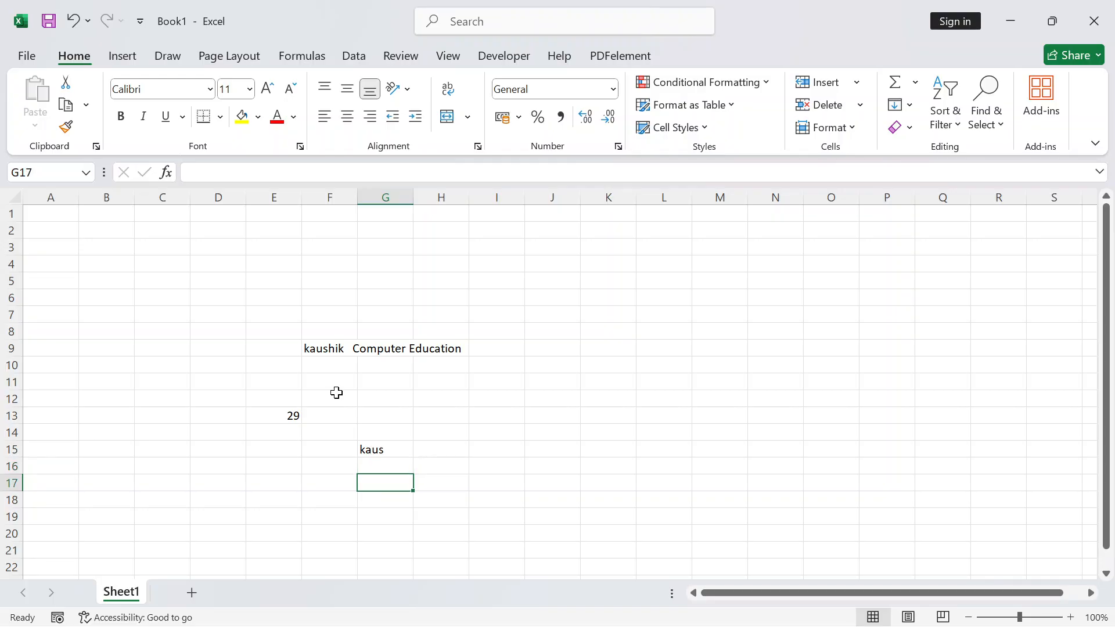
Enter =RIGHT(F9,9) in G17, returning the last nine characters 'ducation'
{"action": "type", "text": "="}
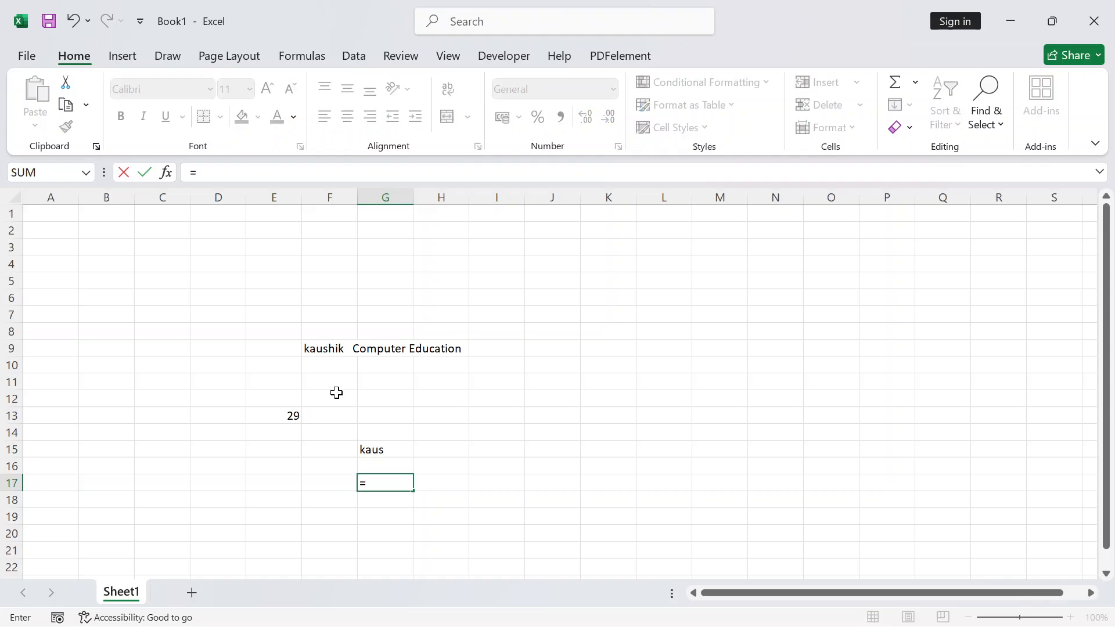
{"action": "type", "text": "right"}
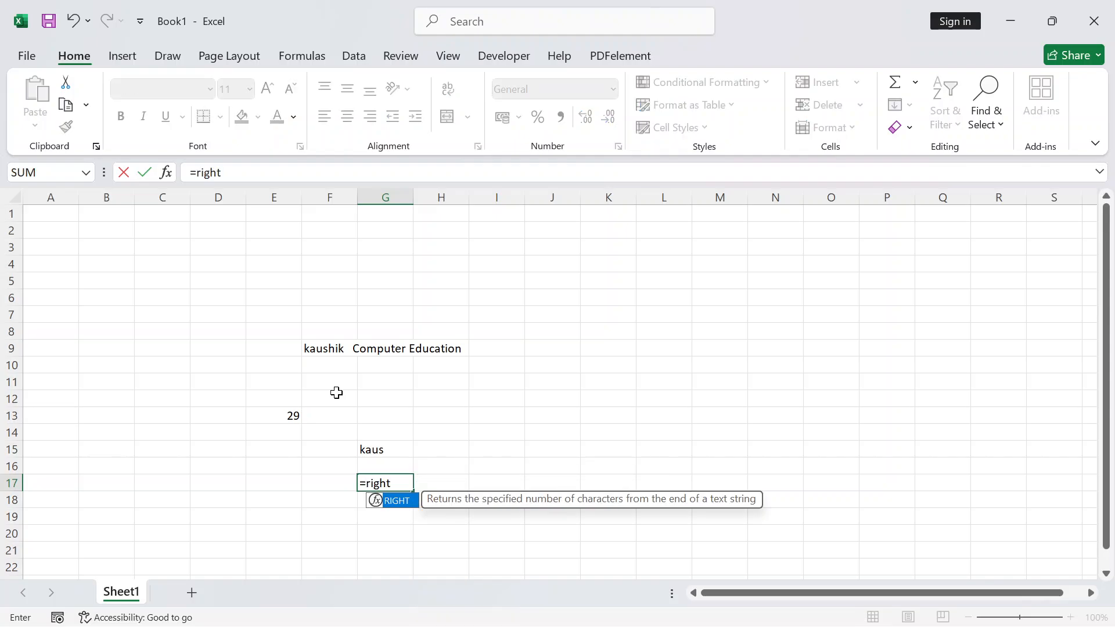
{"action": "key", "text": "Tab"}
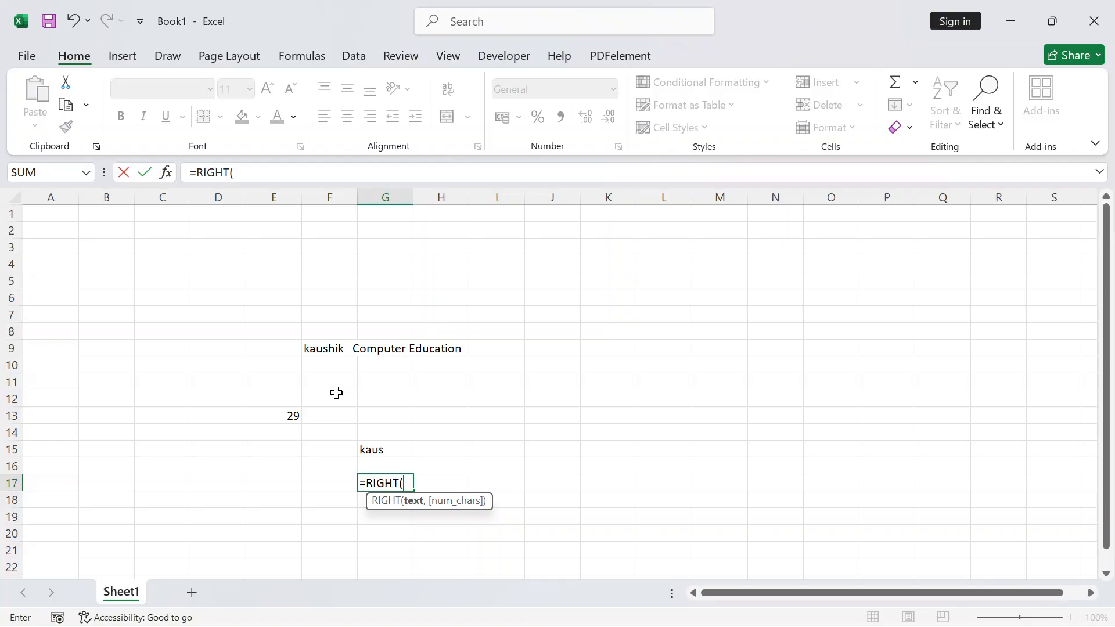
{"action": "left_click", "coordinate": [317, 350]}
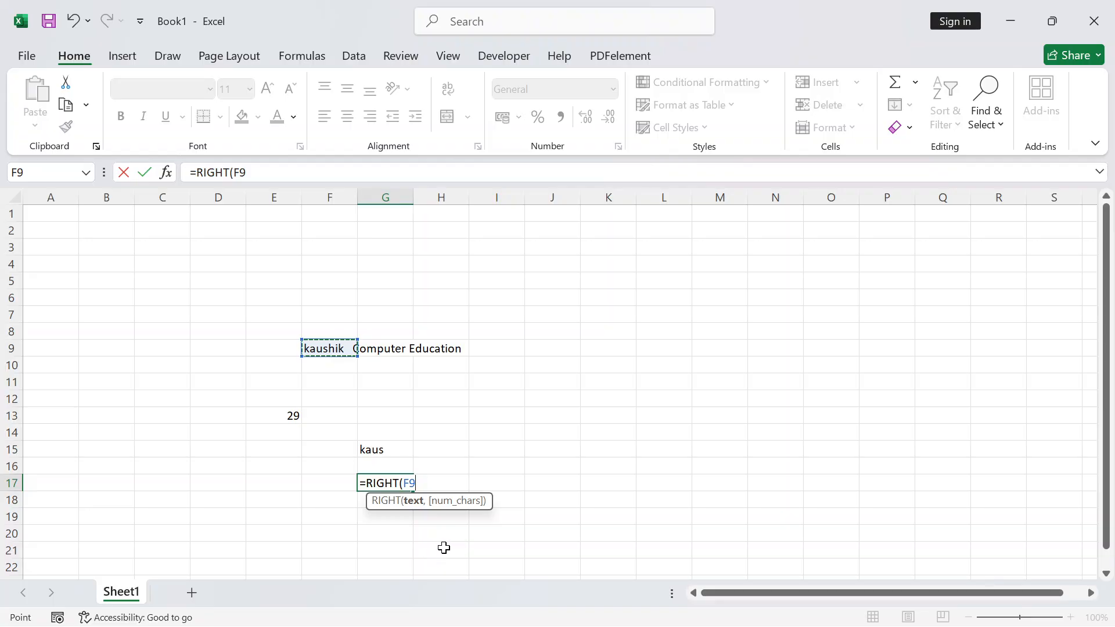
{"action": "type", "text": ","}
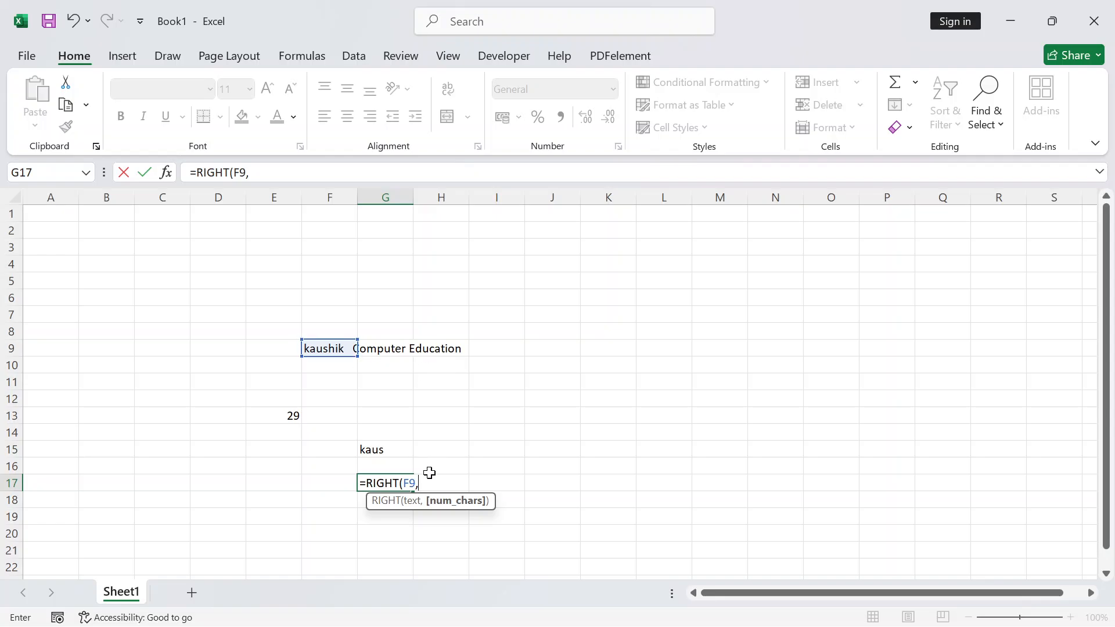
{"action": "type", "text": "9"}
{"action": "key", "text": "Return"}
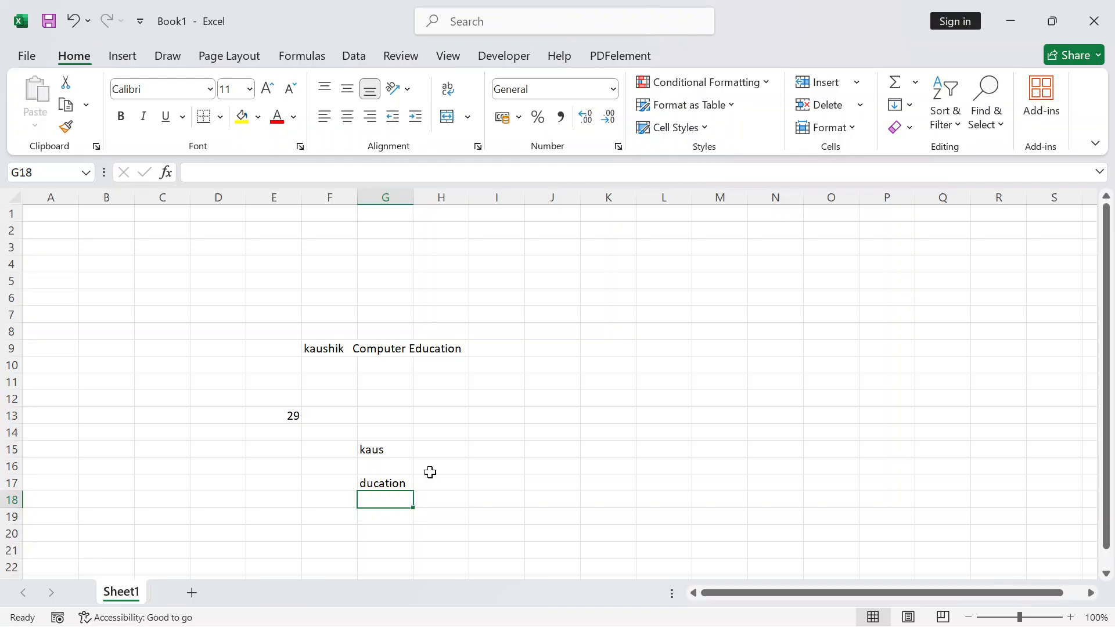
{"action": "key", "text": "Up"}
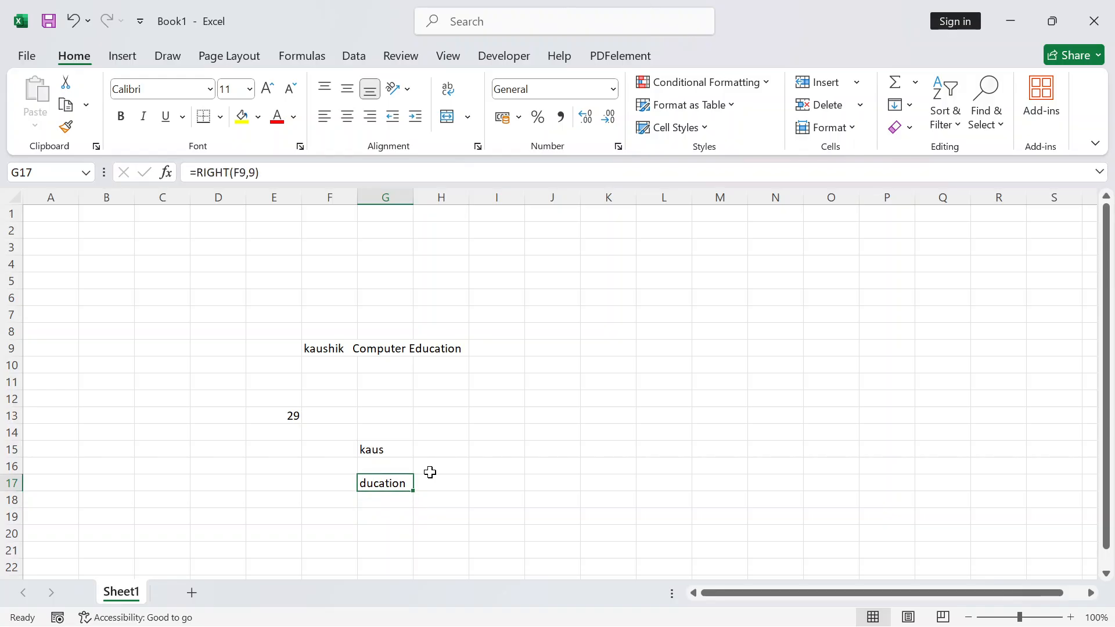
Remove the trailing space after 'Education' in F9, making E13 read 28
{"action": "left_click", "coordinate": [444, 350]}
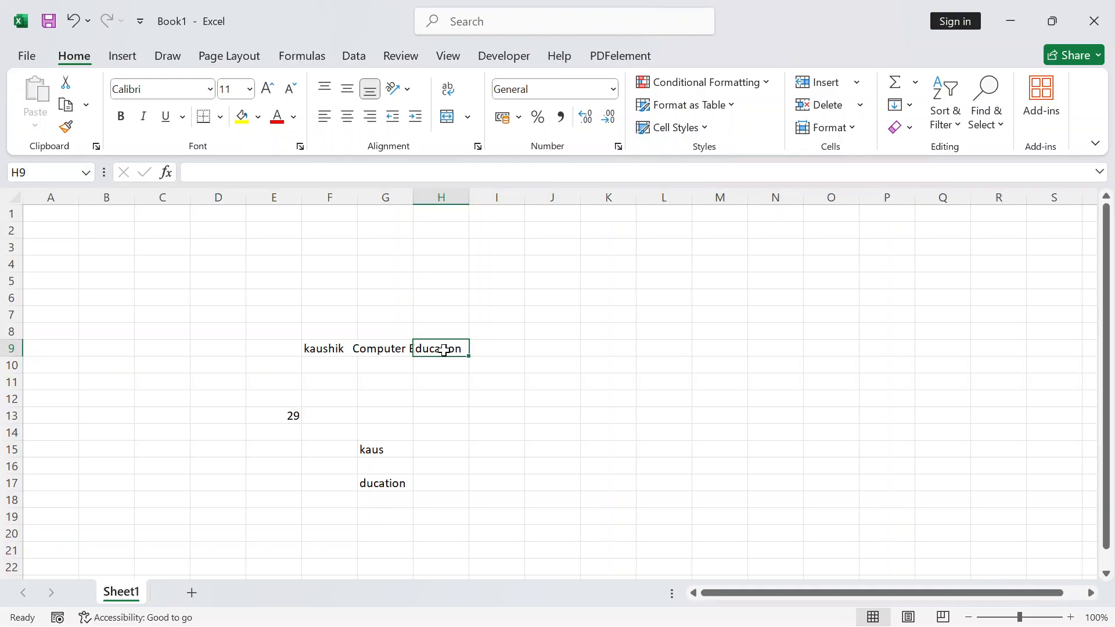
{"action": "key", "text": "F2"}
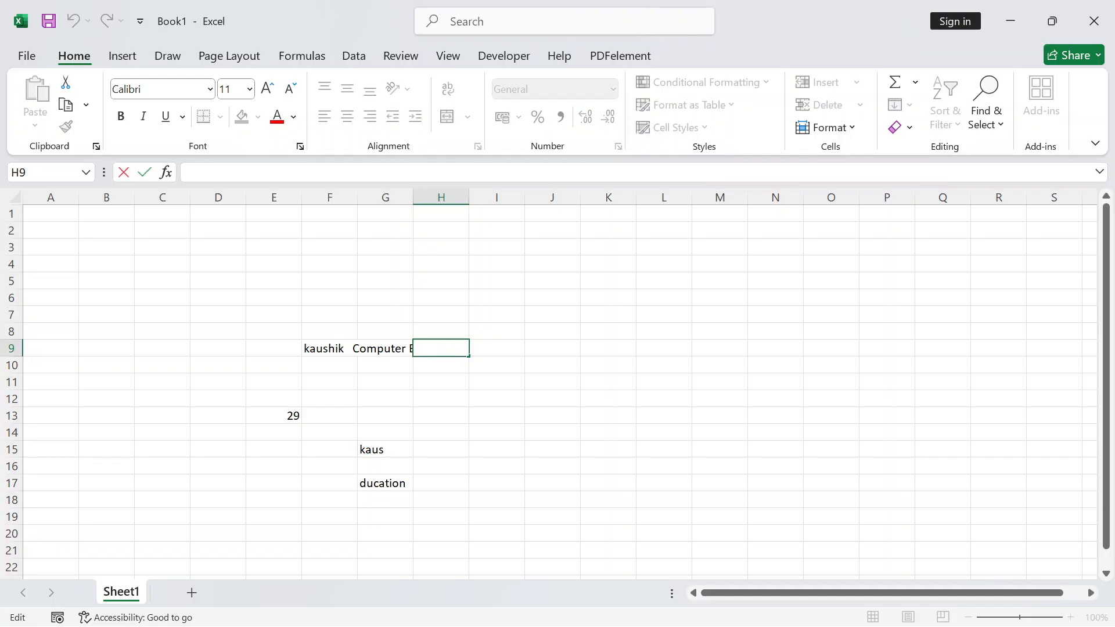
{"action": "left_click", "coordinate": [325, 346]}
{"action": "key", "text": "F2"}
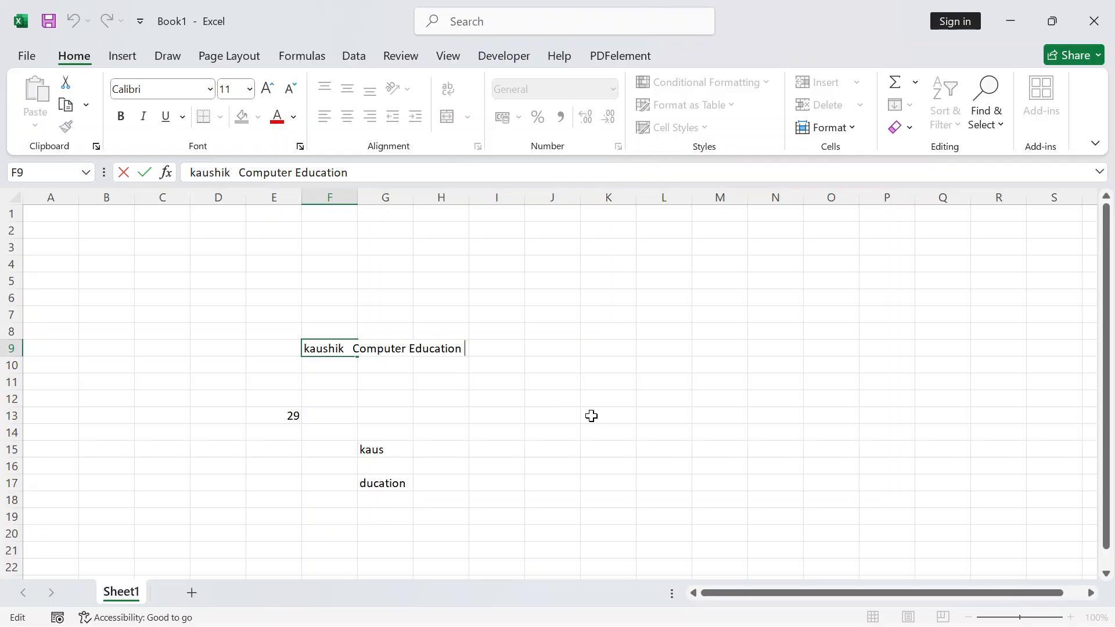
{"action": "key", "text": "Delete"}
{"action": "key", "text": "Return"}
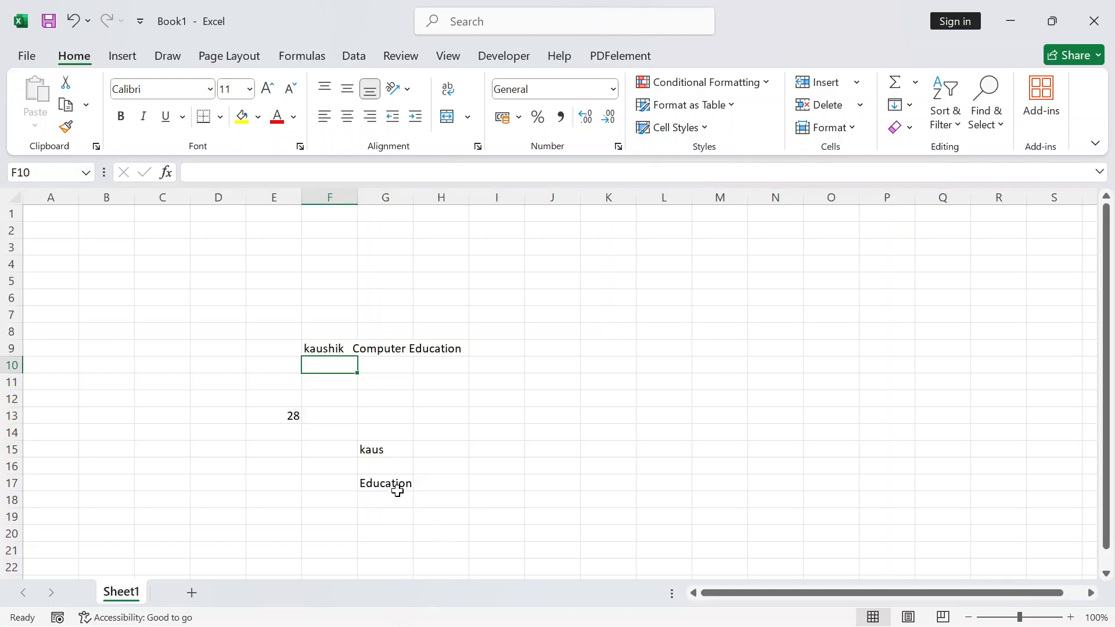
Start a MID formula in cell L11 so it reads =MID(
{"action": "left_click", "coordinate": [689, 379]}
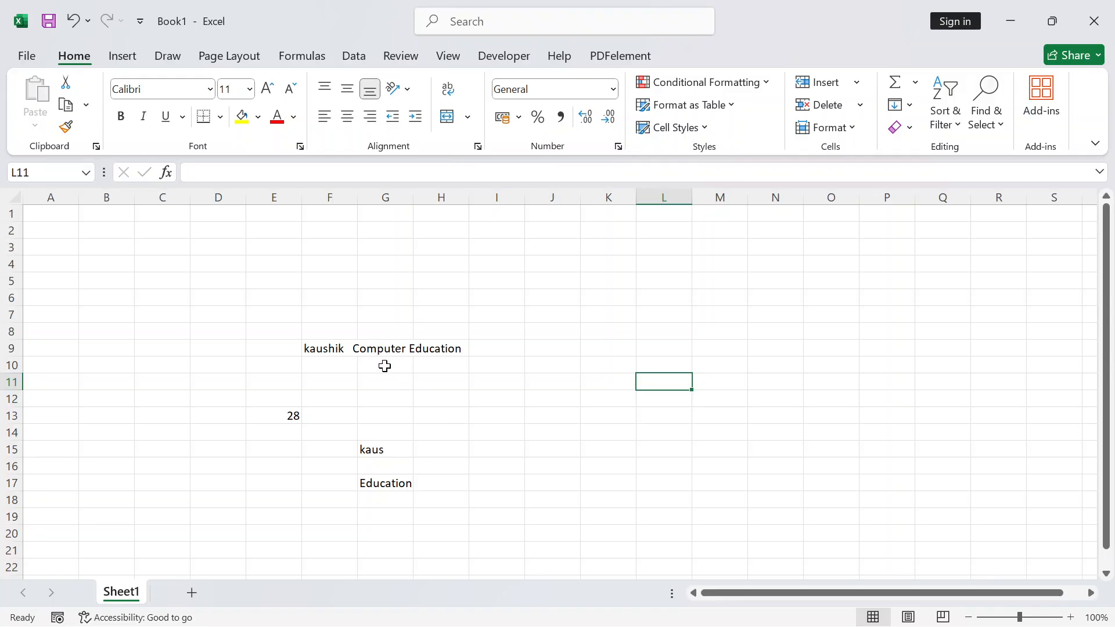
{"action": "type", "text": "=mid"}
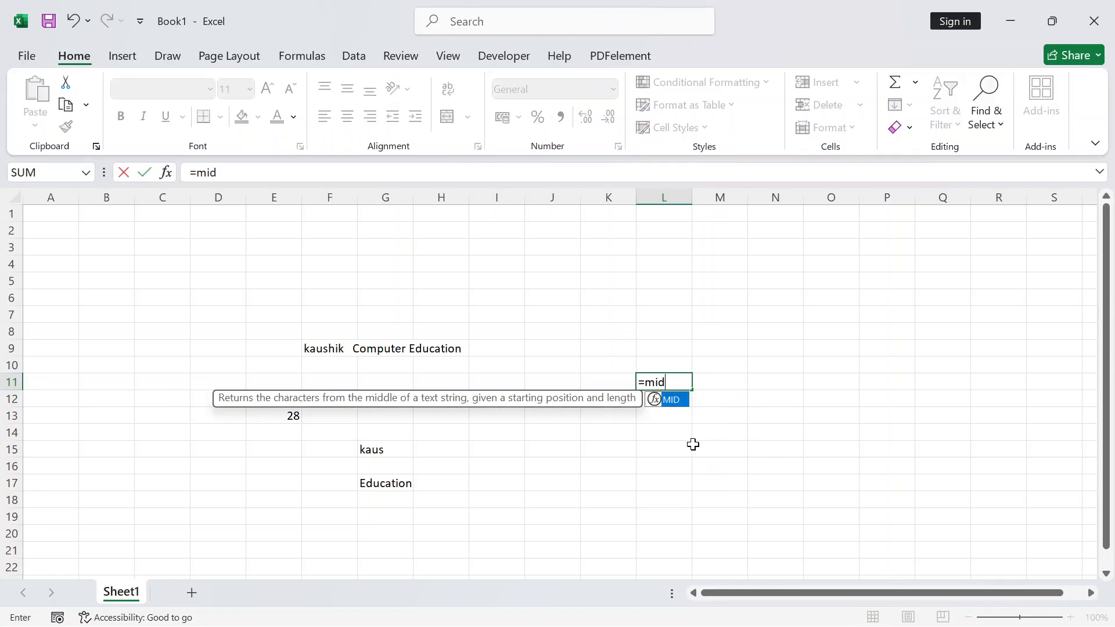
{"action": "key", "text": "Tab"}
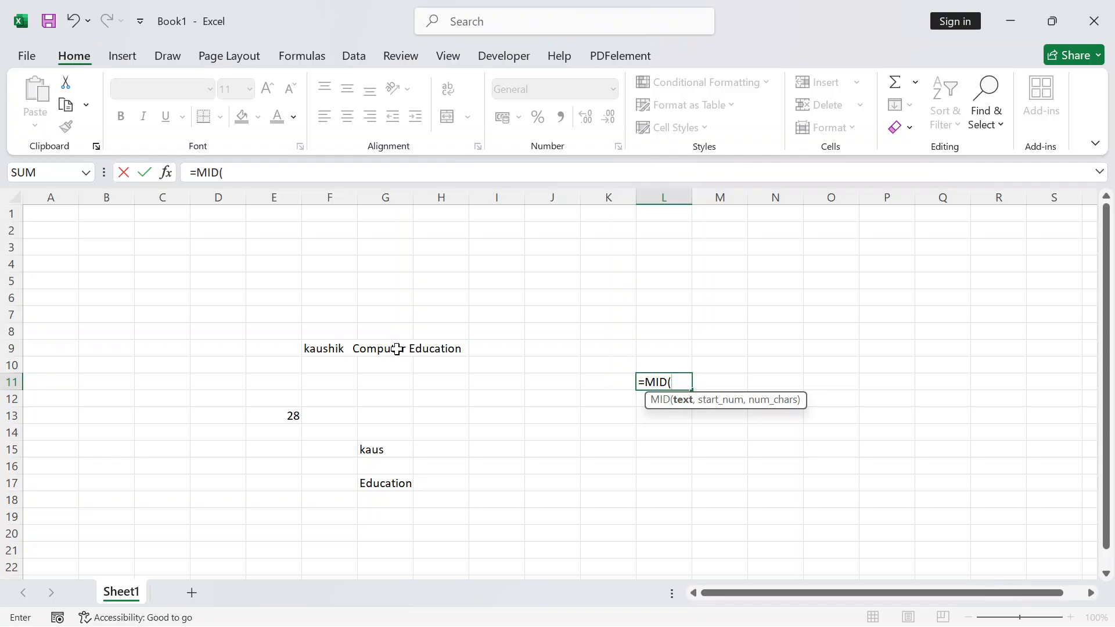
{"action": "left_click", "coordinate": [326, 348]}
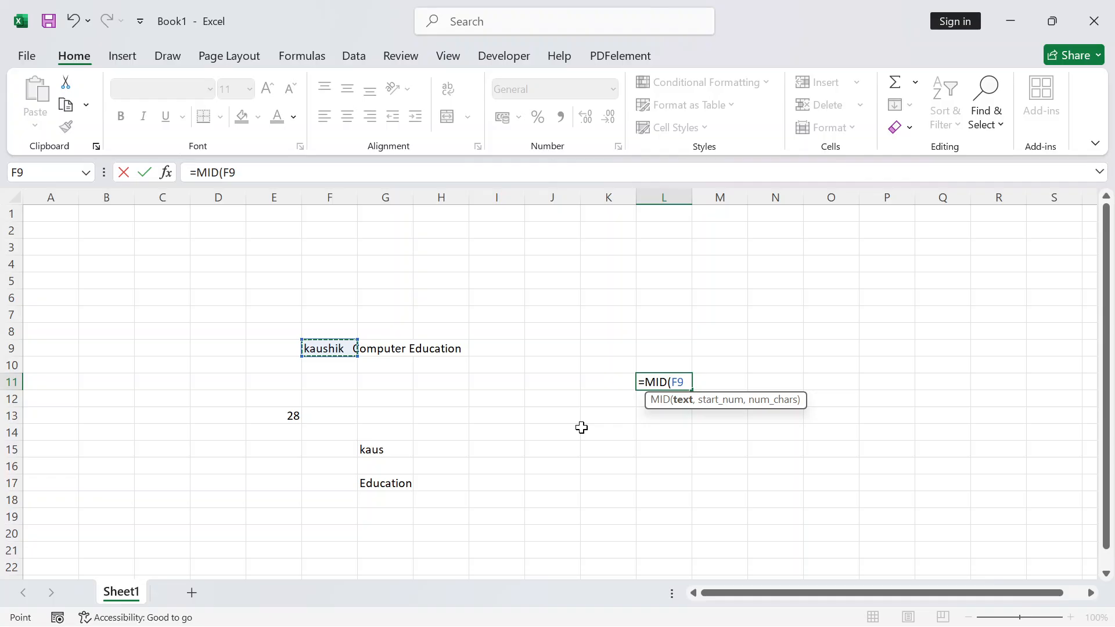
{"action": "type", "text": ","}
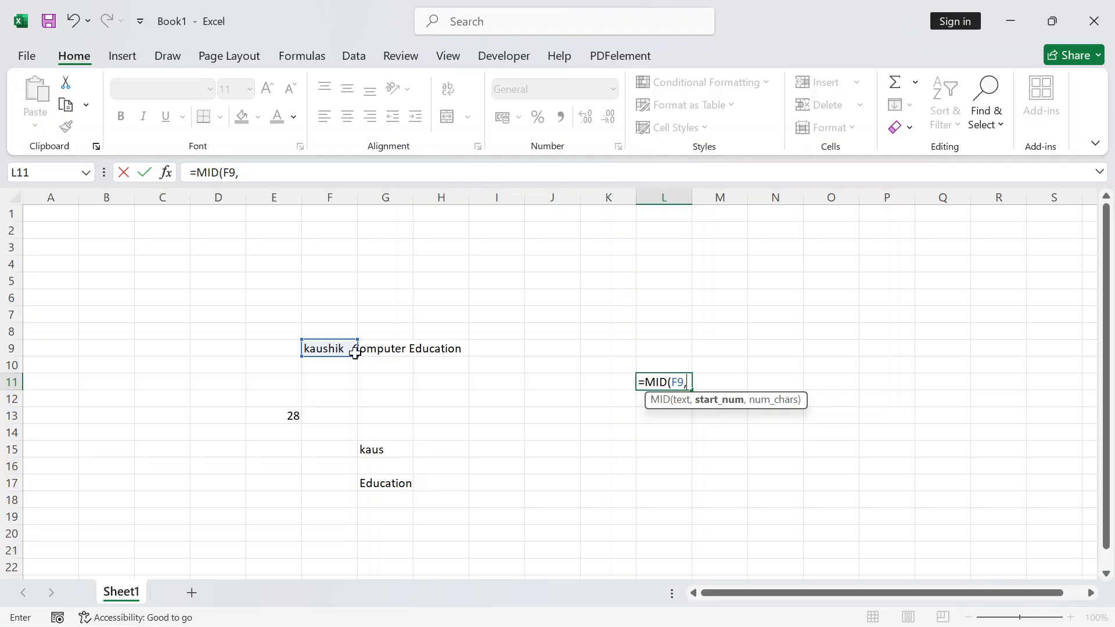
{"action": "type", "text": "11,"}
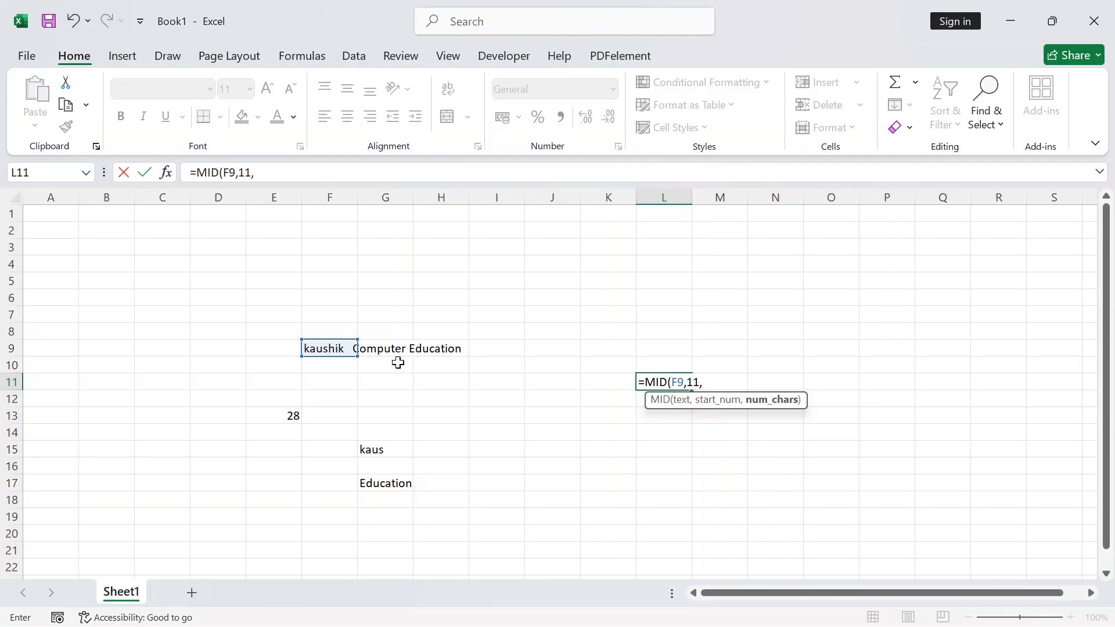
{"action": "type", "text": "8)"}
{"action": "key", "text": "Return"}
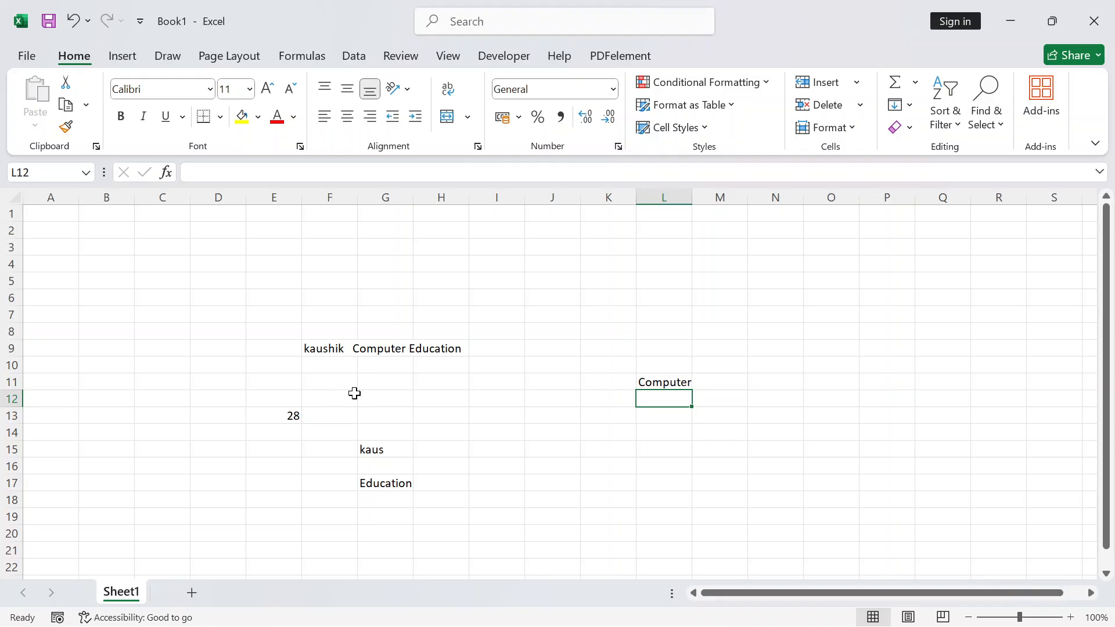
Enter =MID(F9,14,4) in I12 to extract 'pute' from F9's text
{"action": "left_click", "coordinate": [523, 397]}
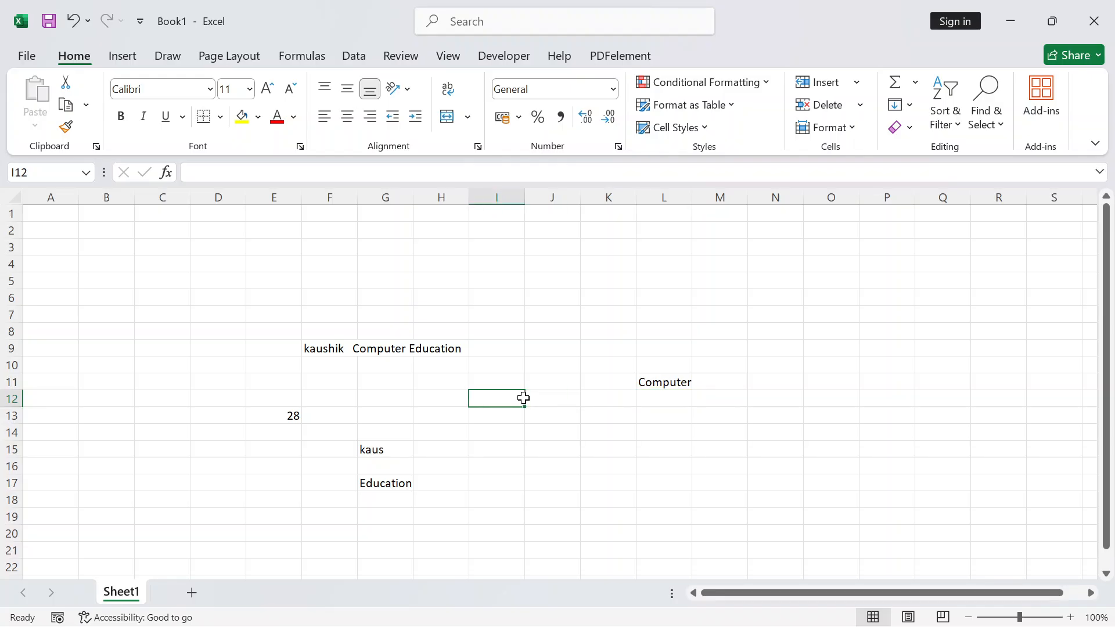
{"action": "type", "text": "="}
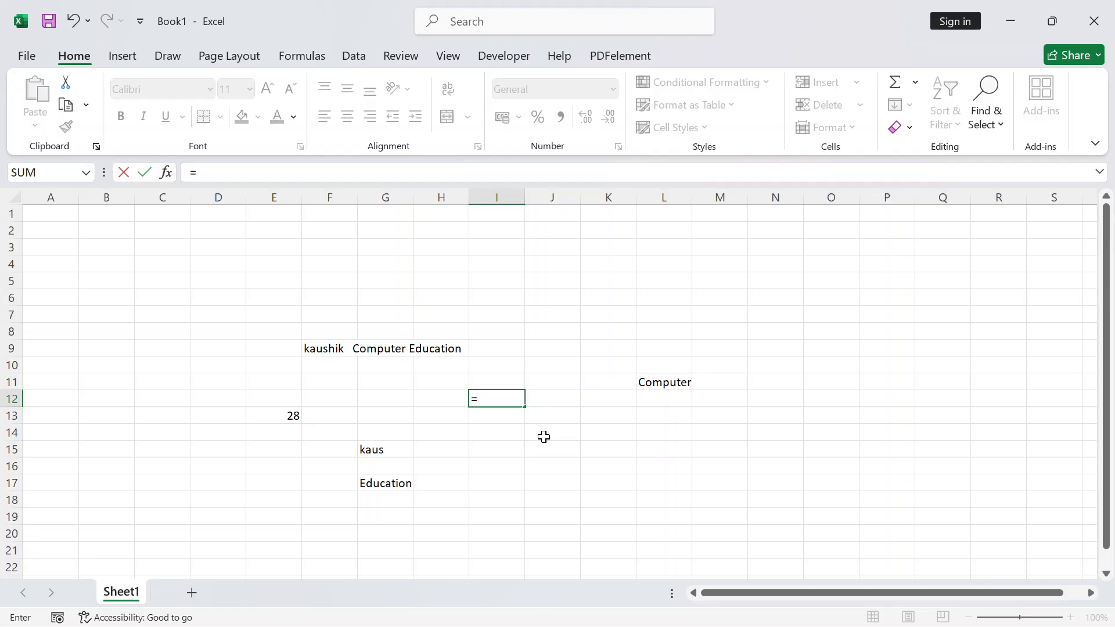
{"action": "type", "text": "mid"}
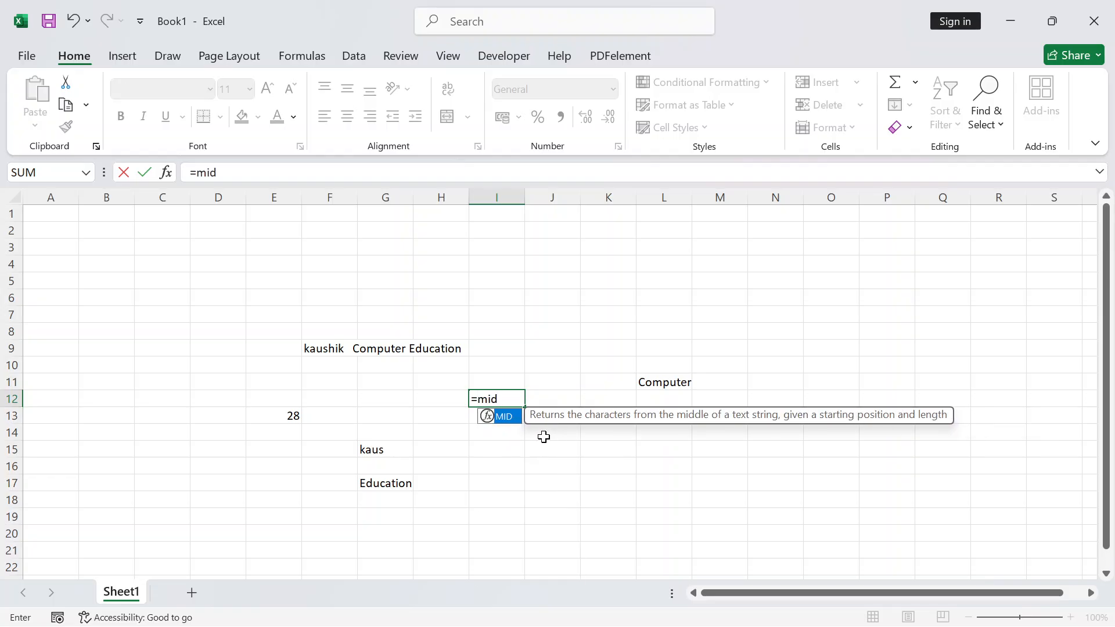
{"action": "key", "text": "Tab"}
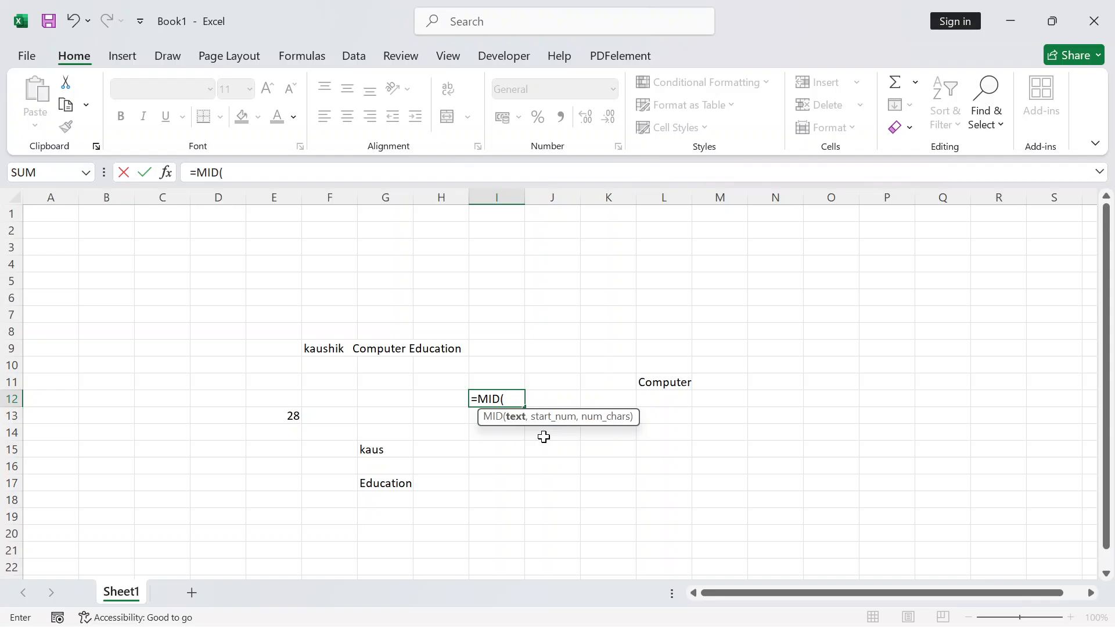
{"action": "left_click", "coordinate": [321, 348]}
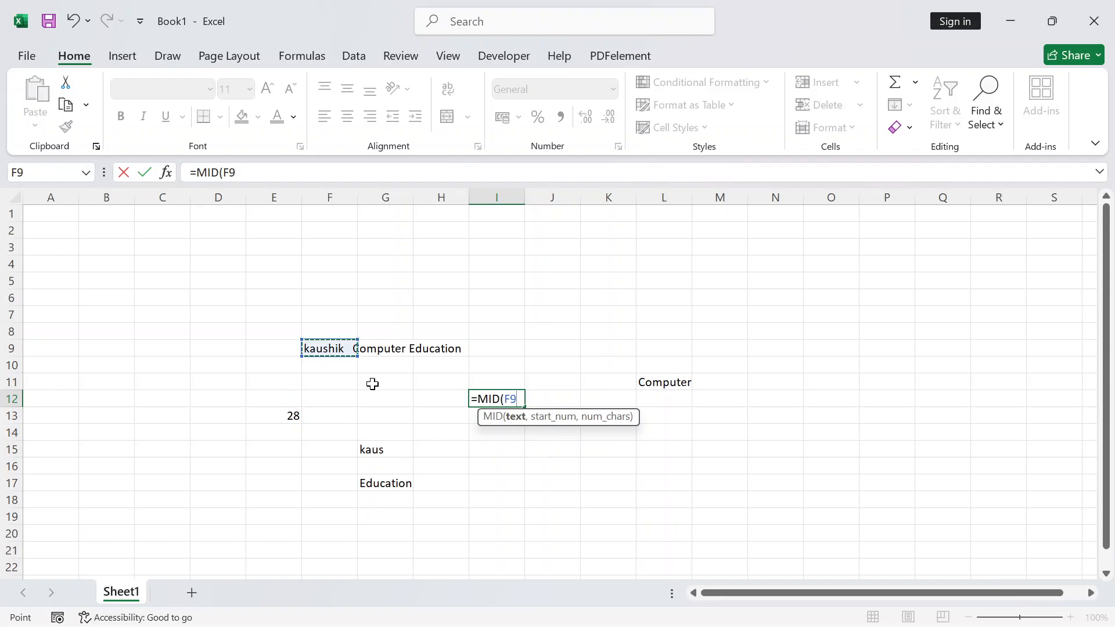
{"action": "type", "text": ","}
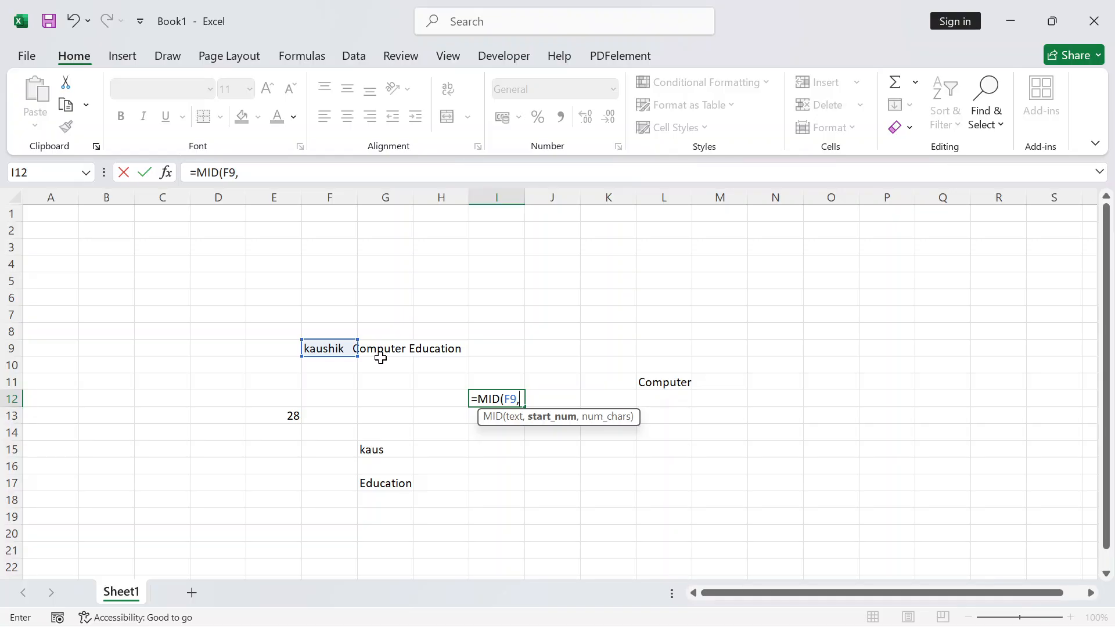
{"action": "type", "text": "14,"}
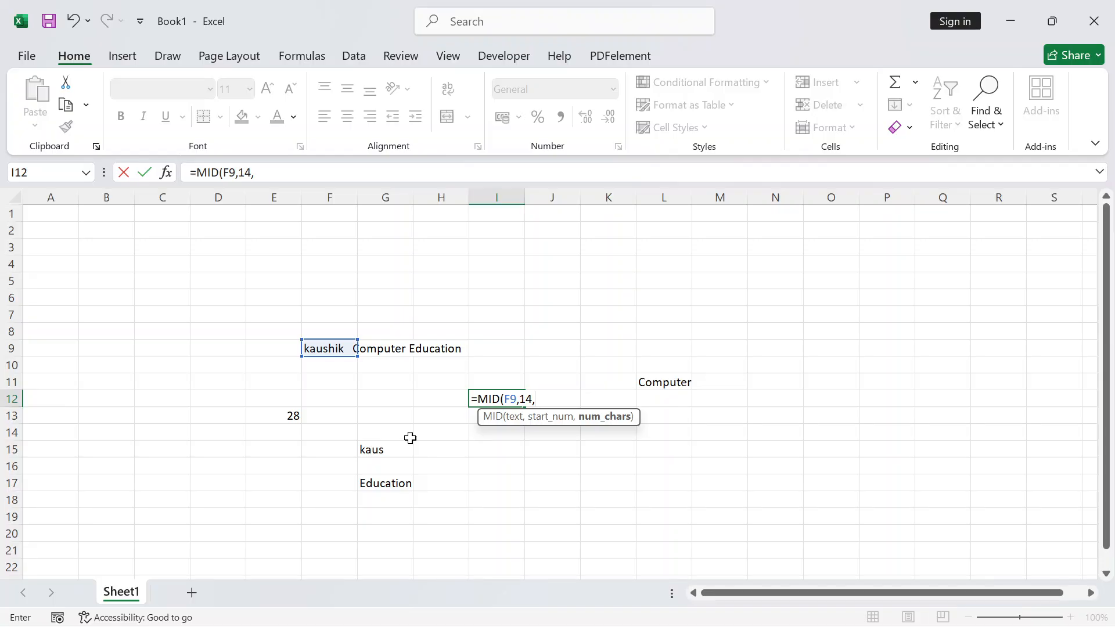
{"action": "type", "text": "4)"}
{"action": "key", "text": "Return"}
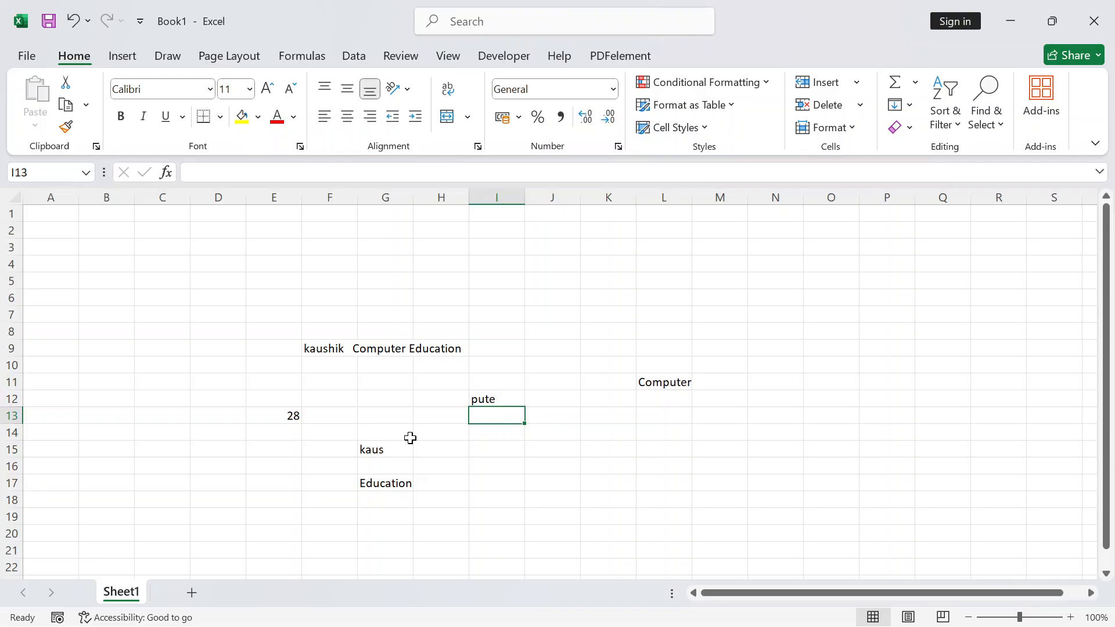
Change I12's MID character count from 4 to 5 so it shows 'puter'
{"action": "key", "text": "Up"}
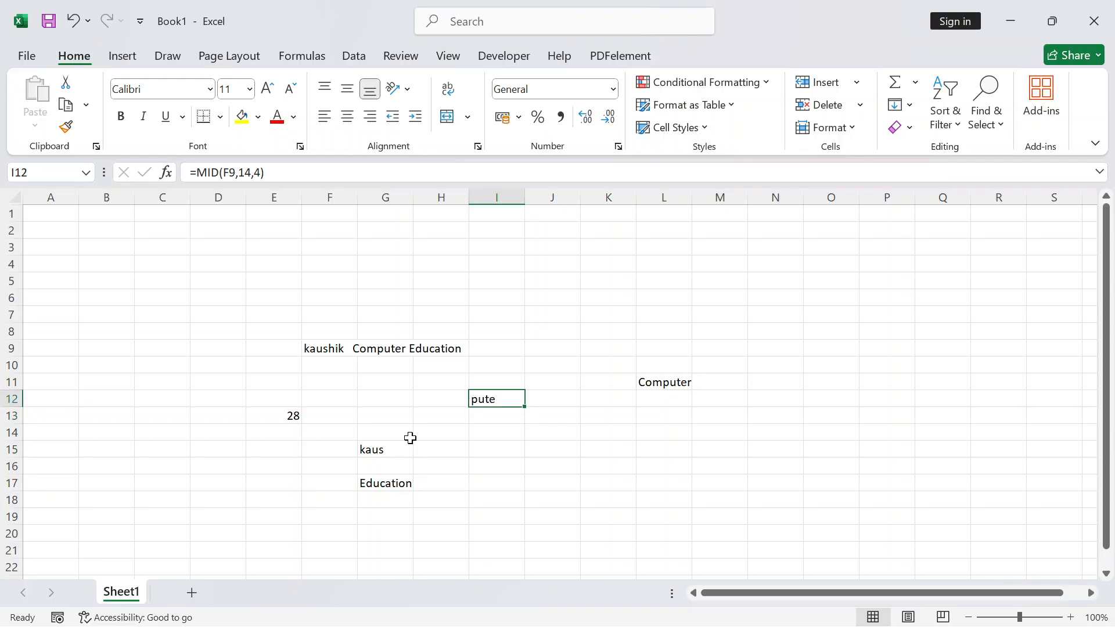
{"action": "key", "text": "F2"}
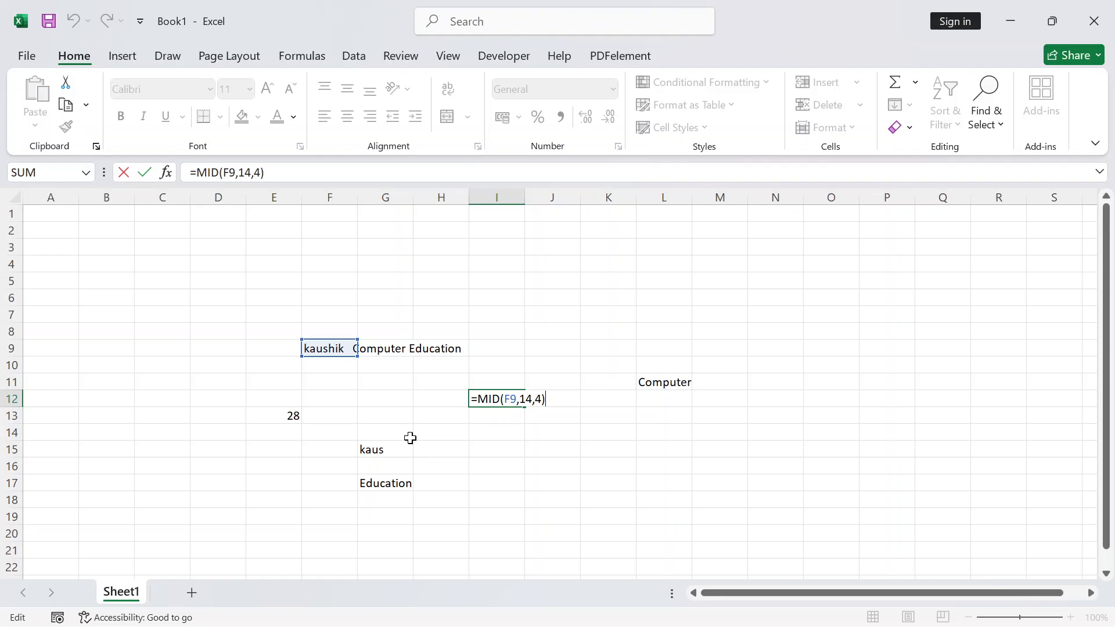
{"action": "key", "text": "BackSpace"}
{"action": "key", "text": "BackSpace"}
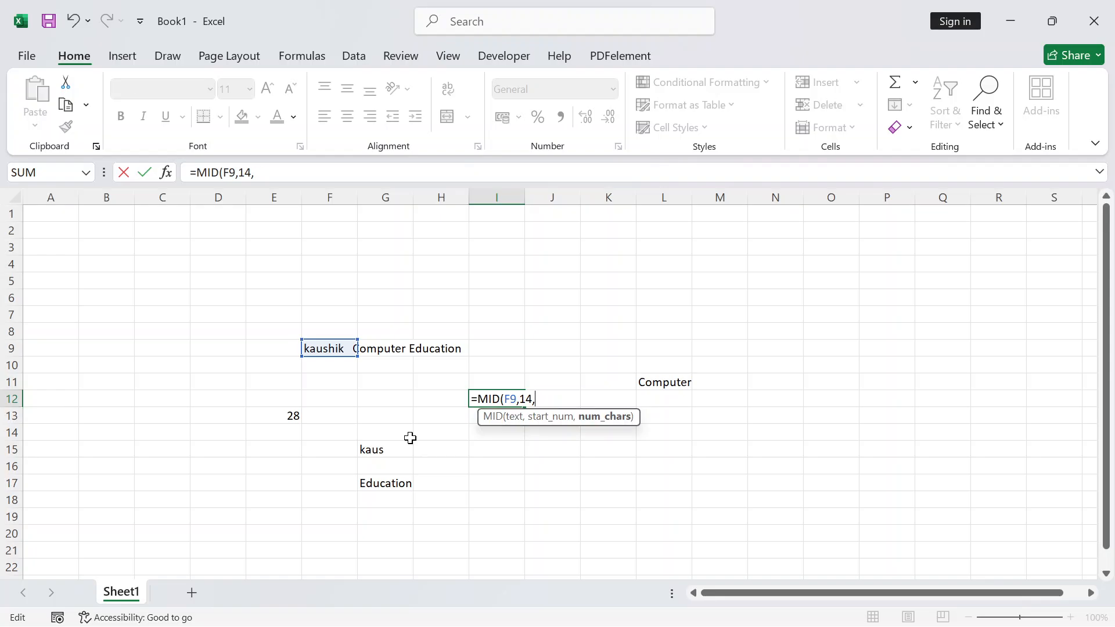
{"action": "type", "text": "5)"}
{"action": "key", "text": "Return"}
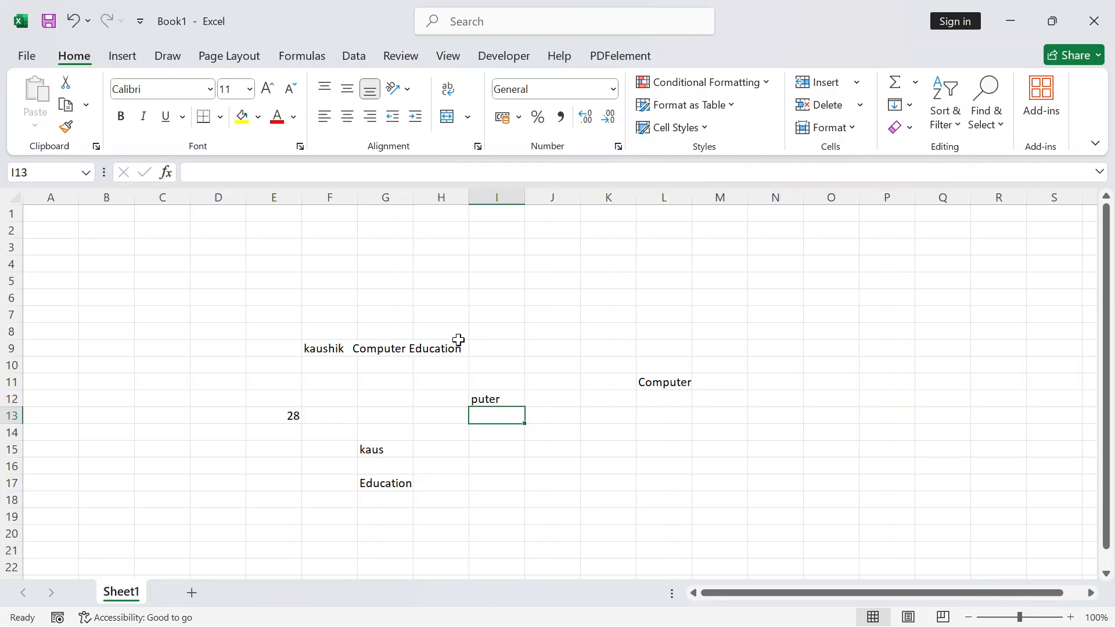
{"action": "left_click", "coordinate": [577, 324]}
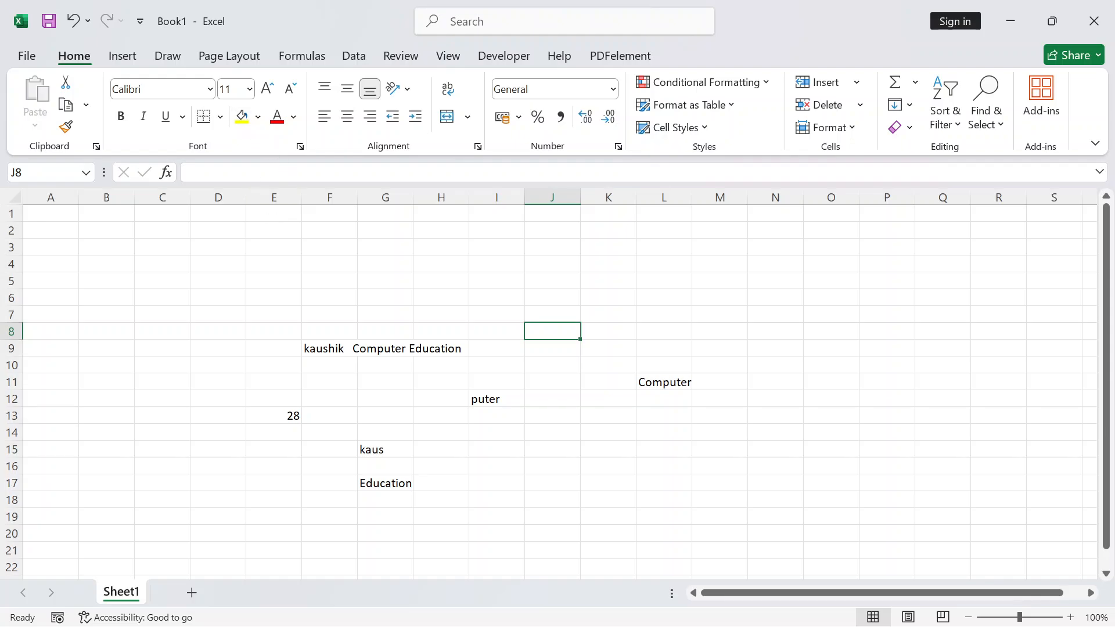
{"action": "left_click", "coordinate": [323, 349]}
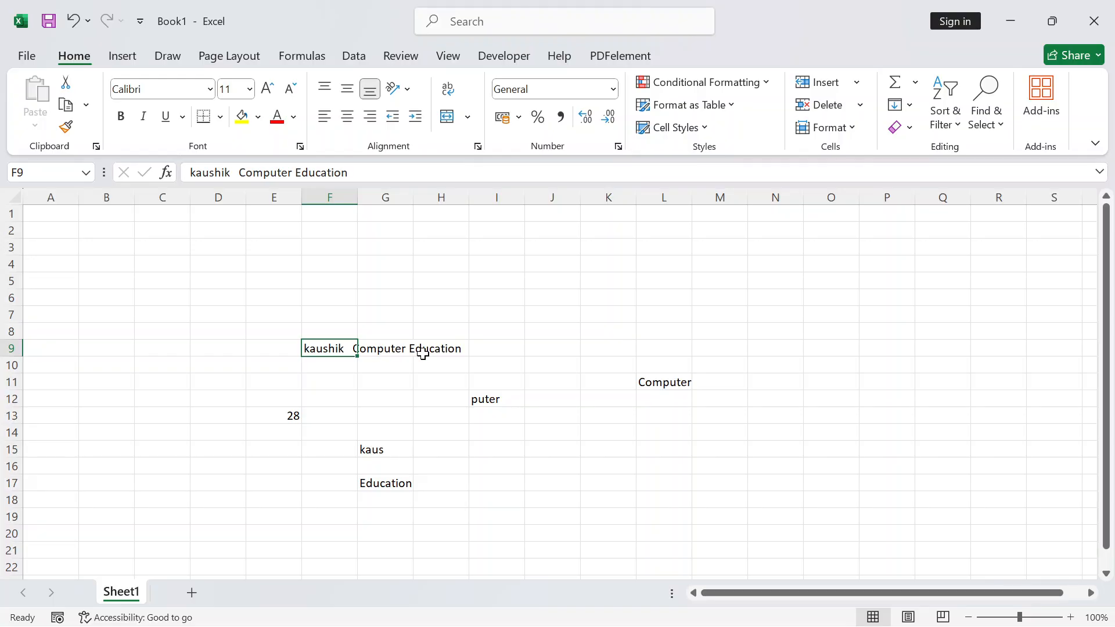
{"action": "left_click", "coordinate": [426, 378]}
{"action": "left_click_drag", "start_coordinate": [313, 349], "coordinate": [448, 349]}
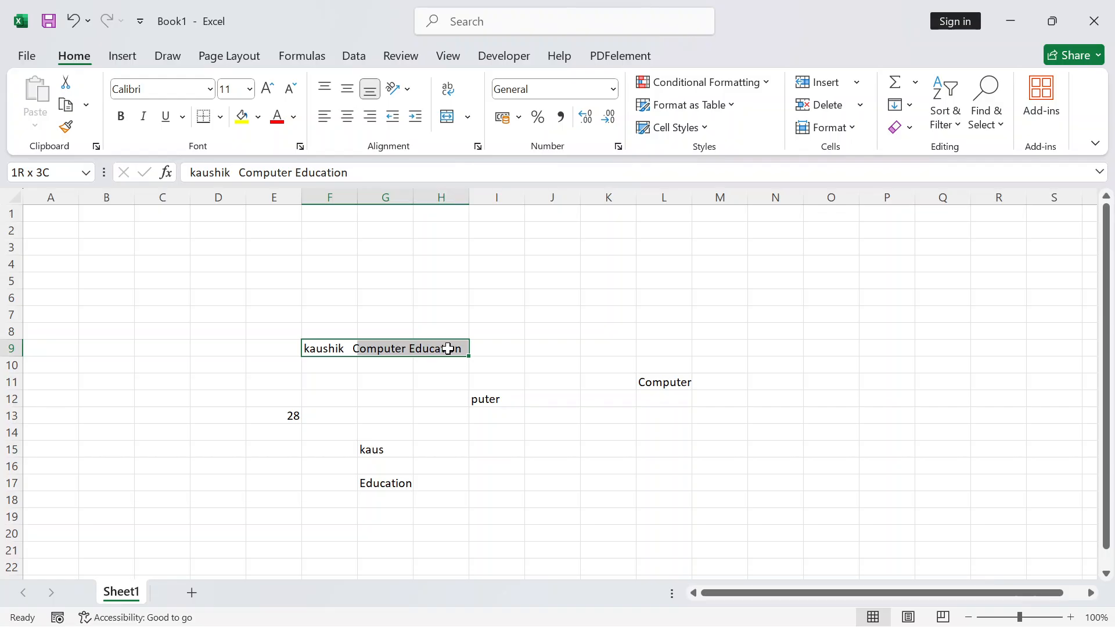
{"action": "left_click", "coordinate": [500, 304]}
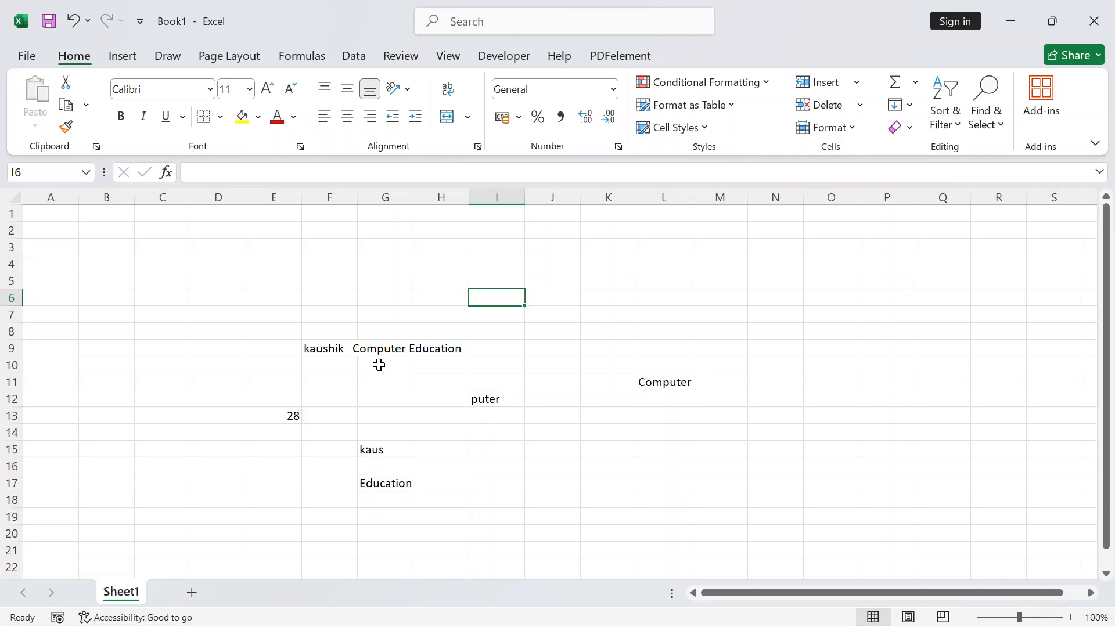
Enter =UPPER(F9) in D5 to show 'KAUSHIK COMPUTER EDUCATION' in capitals
{"action": "left_click", "coordinate": [236, 284]}
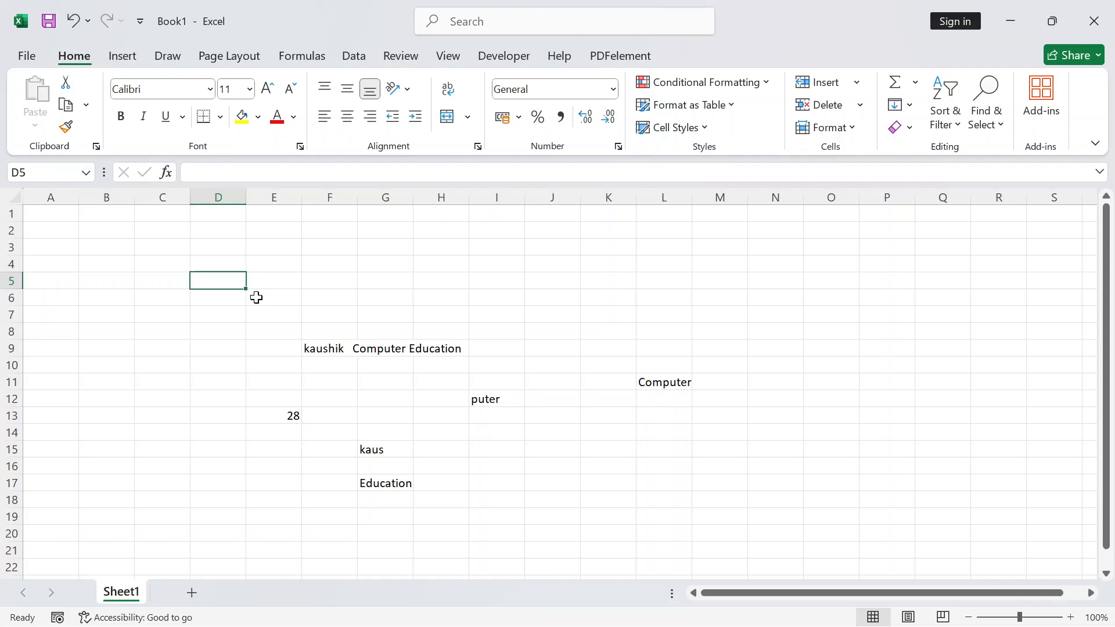
{"action": "type", "text": "=upp"}
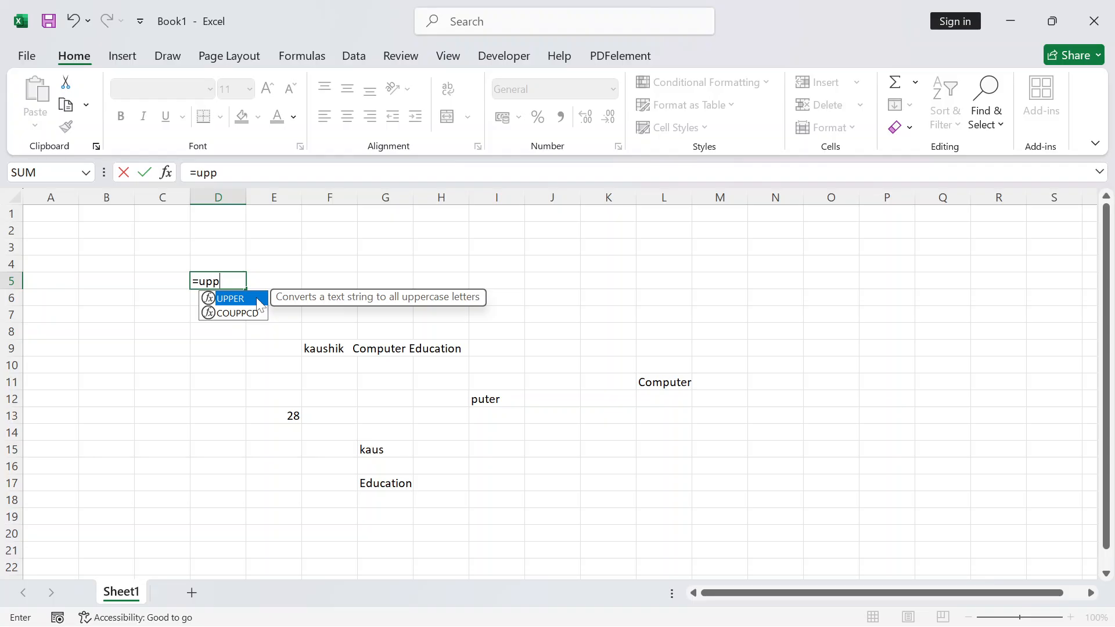
{"action": "key", "text": "Tab"}
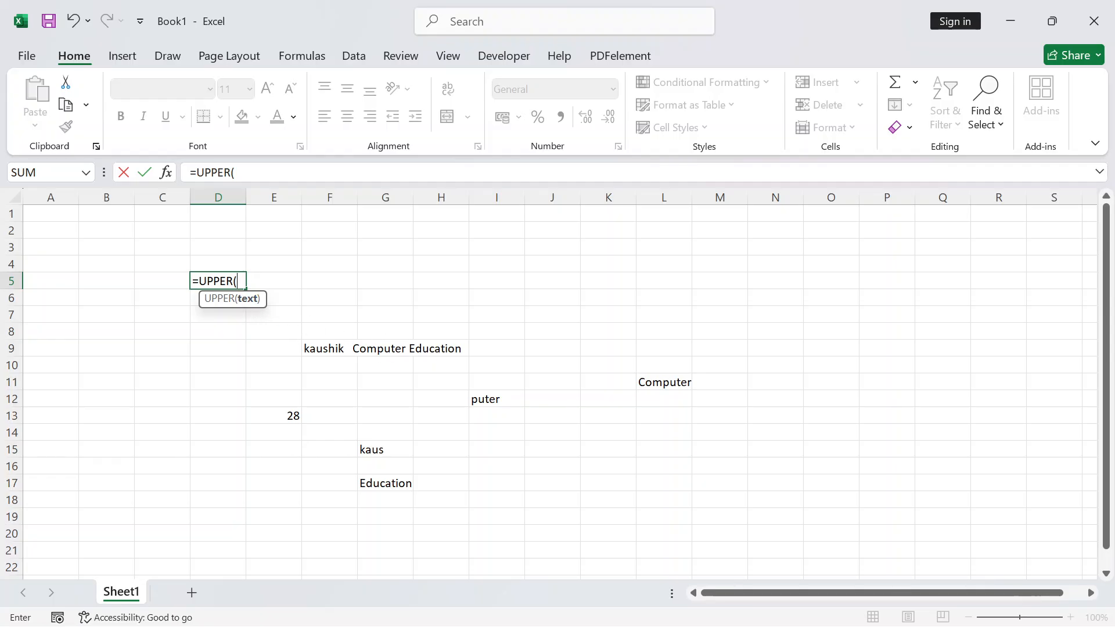
{"action": "left_click", "coordinate": [337, 348]}
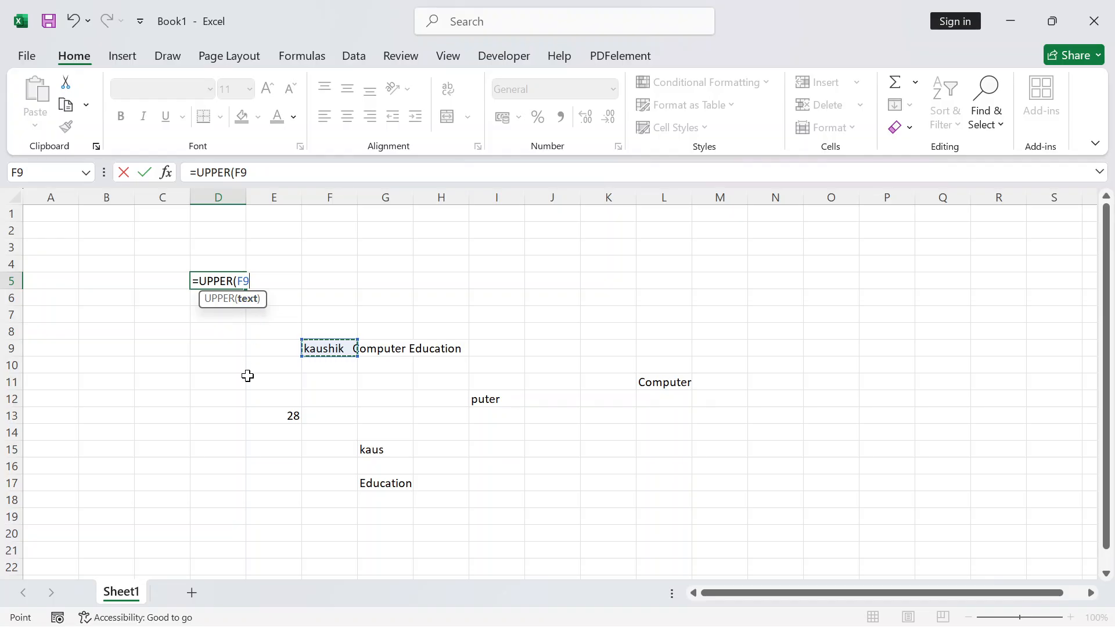
{"action": "key", "text": "BackSpace"}
{"action": "key", "text": "BackSpace"}
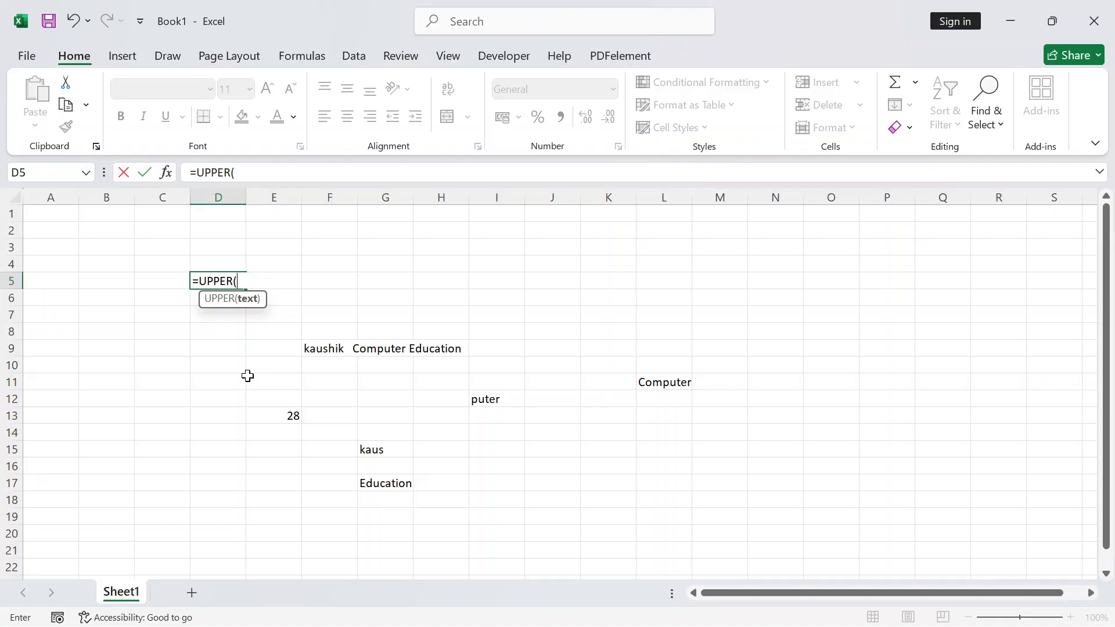
{"action": "left_click", "coordinate": [346, 349]}
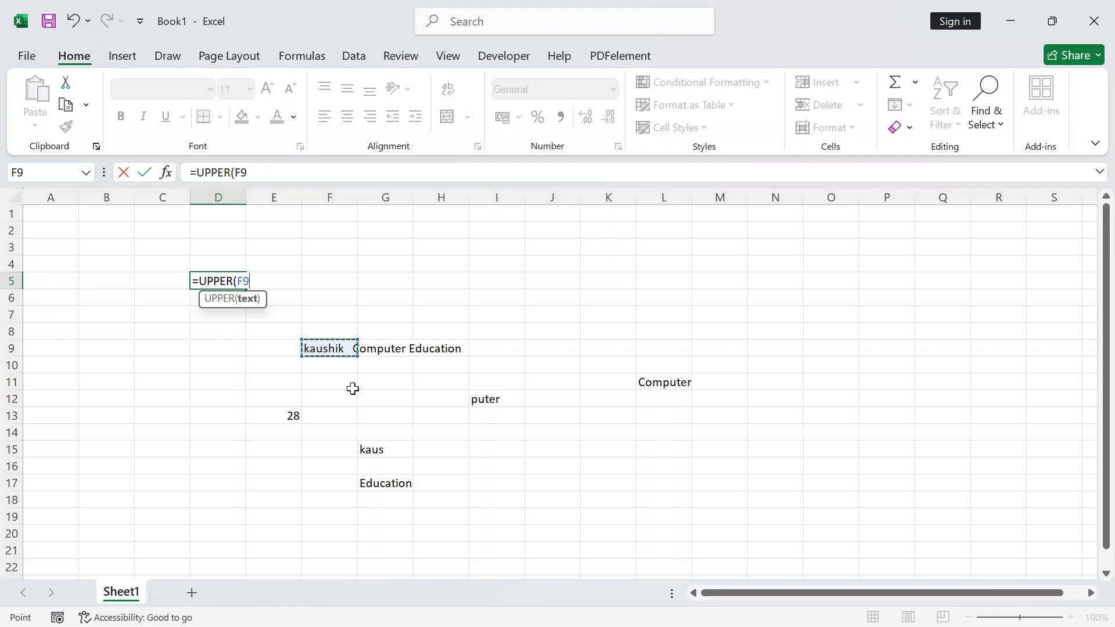
{"action": "type", "text": ")"}
{"action": "key", "text": "Return"}
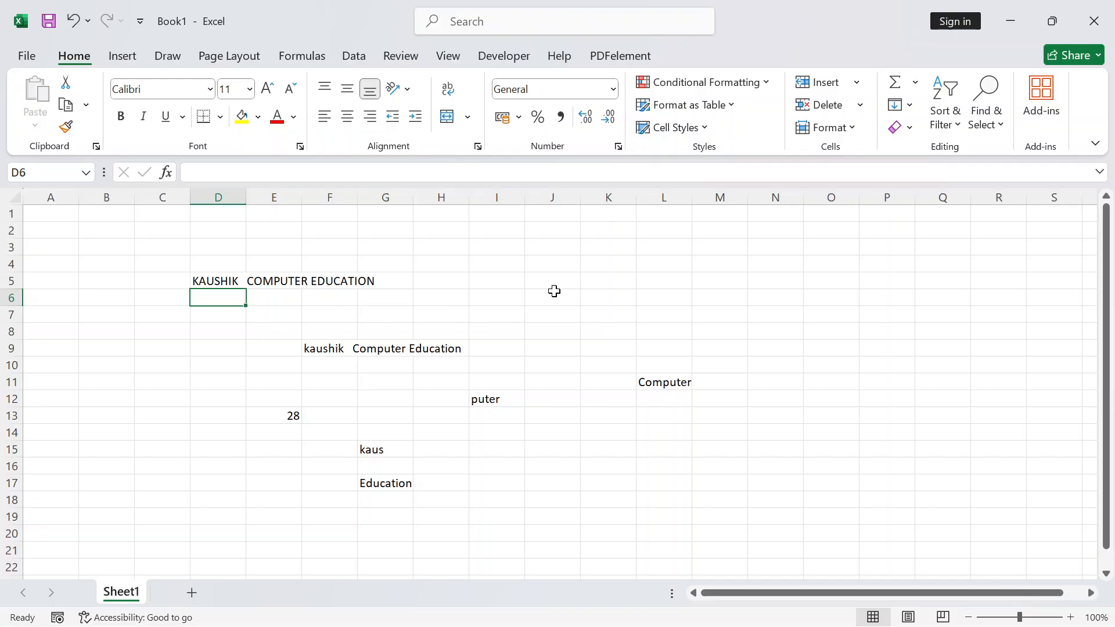
{"action": "left_click", "coordinate": [501, 284]}
Enter =LOWER(F9) in I5 to show 'kaushik computer education' in lowercase
{"action": "type", "text": "="}
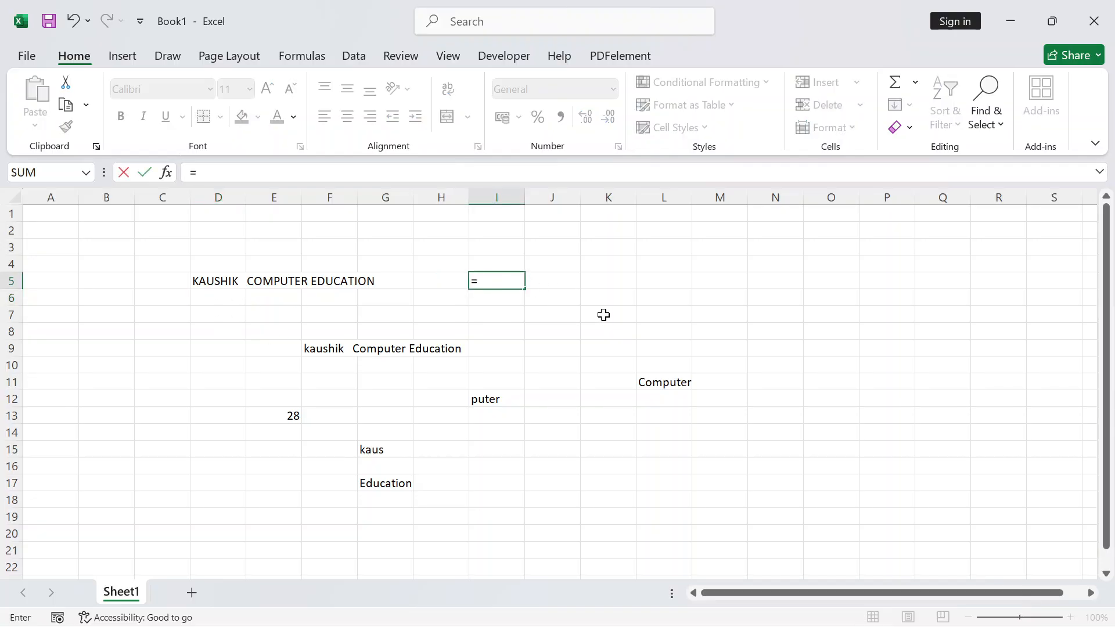
{"action": "type", "text": "lower"}
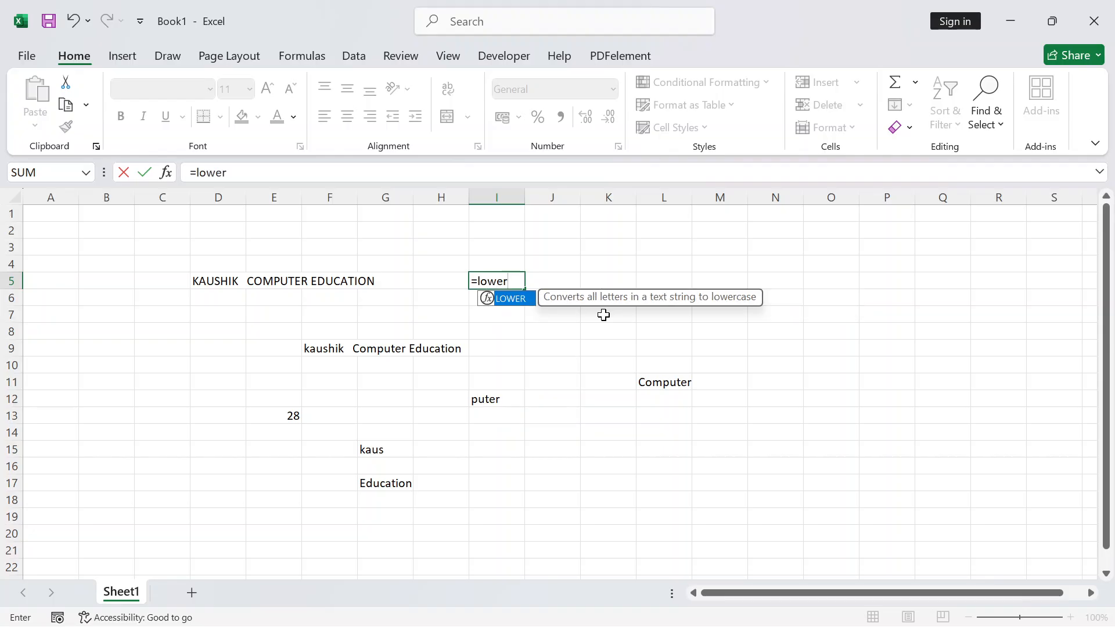
{"action": "key", "text": "Tab"}
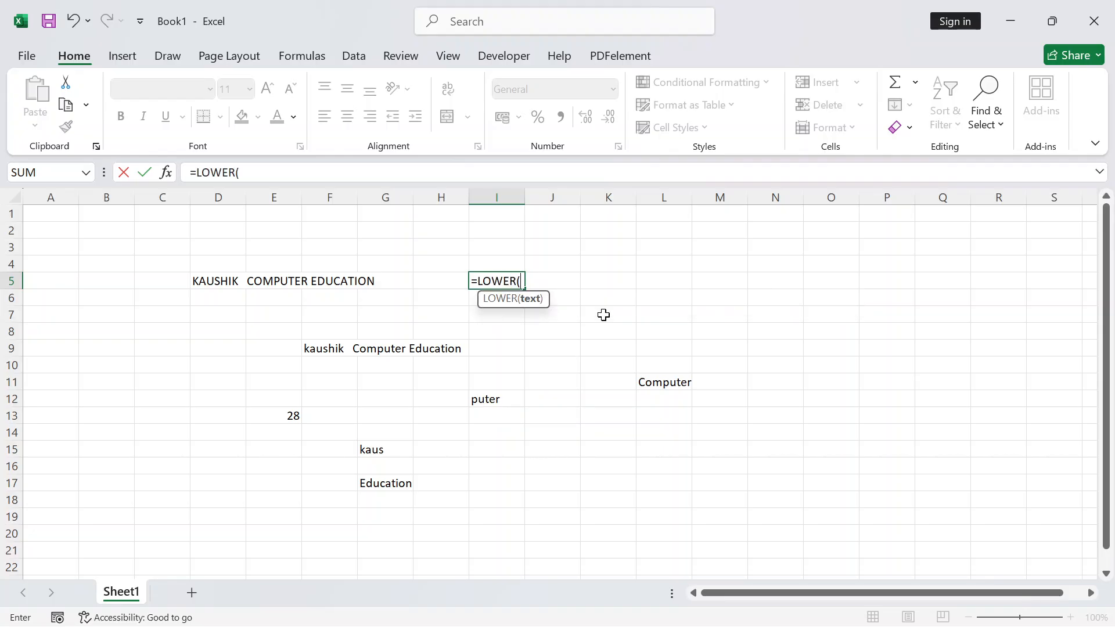
{"action": "left_click", "coordinate": [318, 349]}
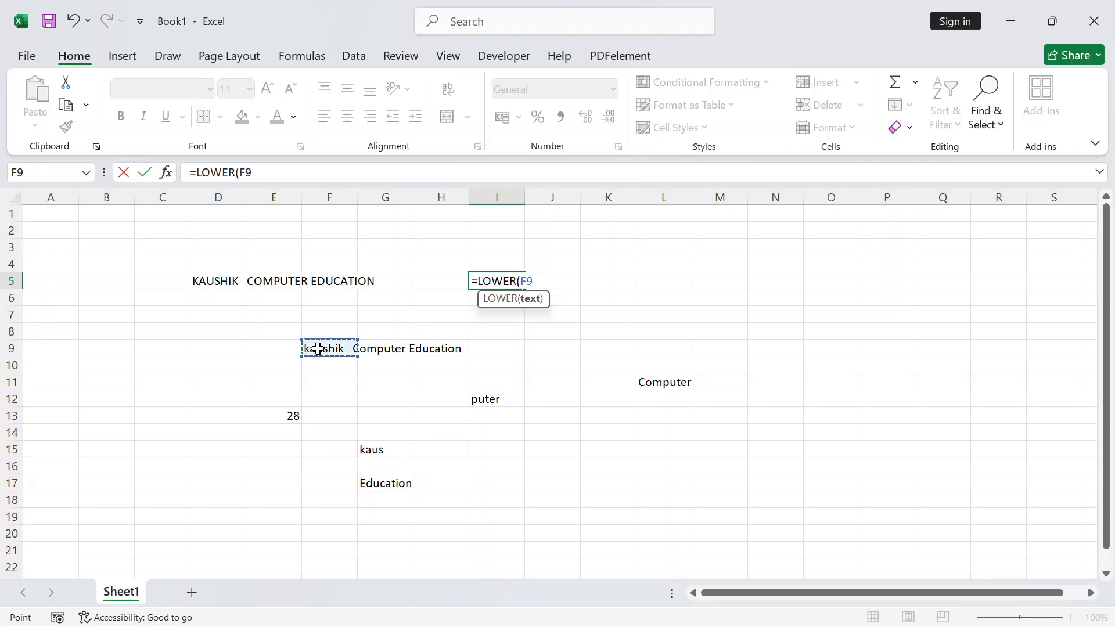
{"action": "key", "text": "Return"}
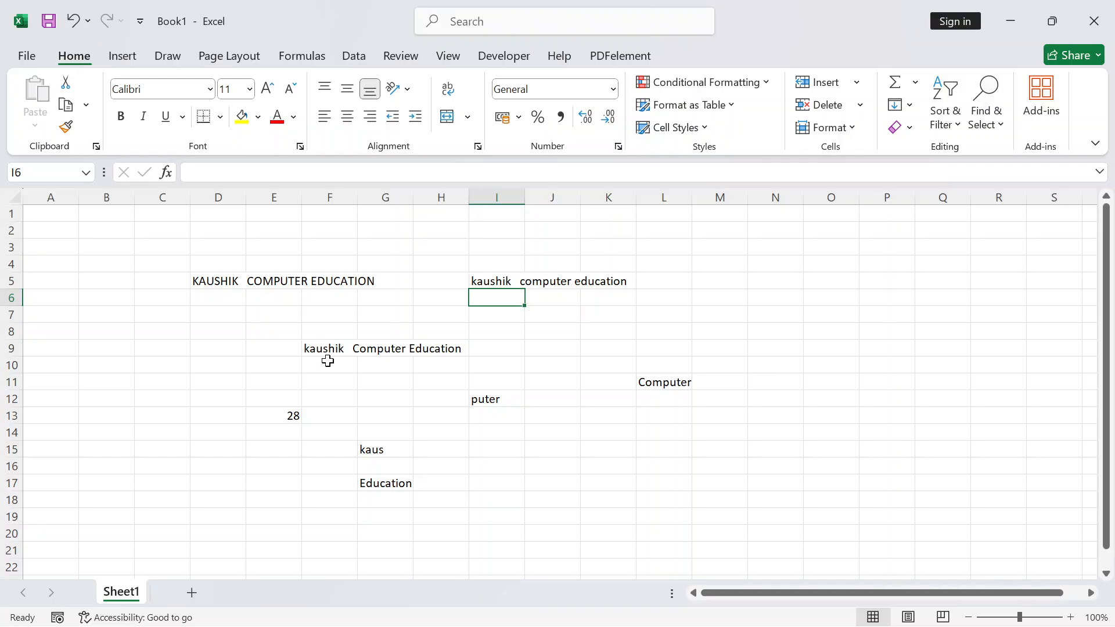
{"action": "left_click", "coordinate": [503, 280]}
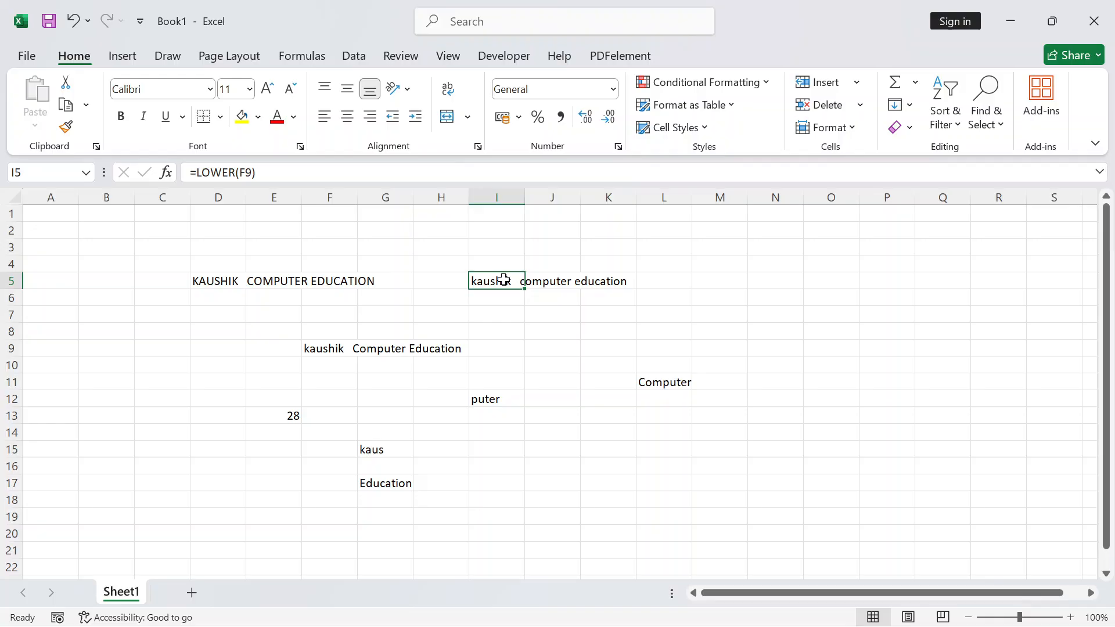
{"action": "left_click", "coordinate": [538, 281]}
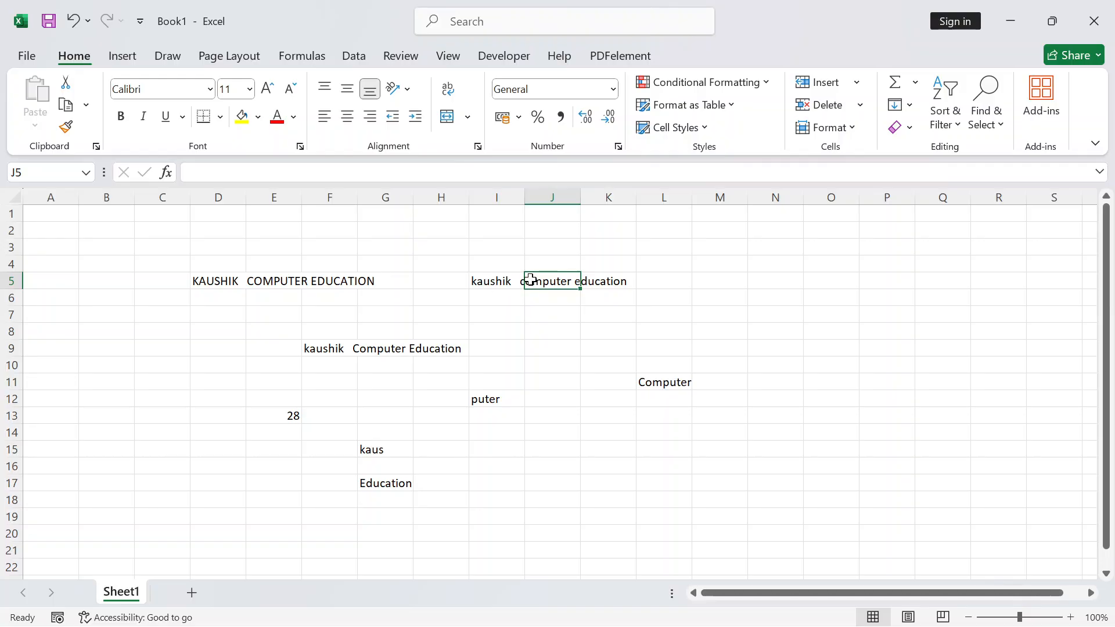
Enter =PROPER(I5) in J8 to show 'Kaushik Computer Education' capitalised
{"action": "left_click", "coordinate": [559, 332]}
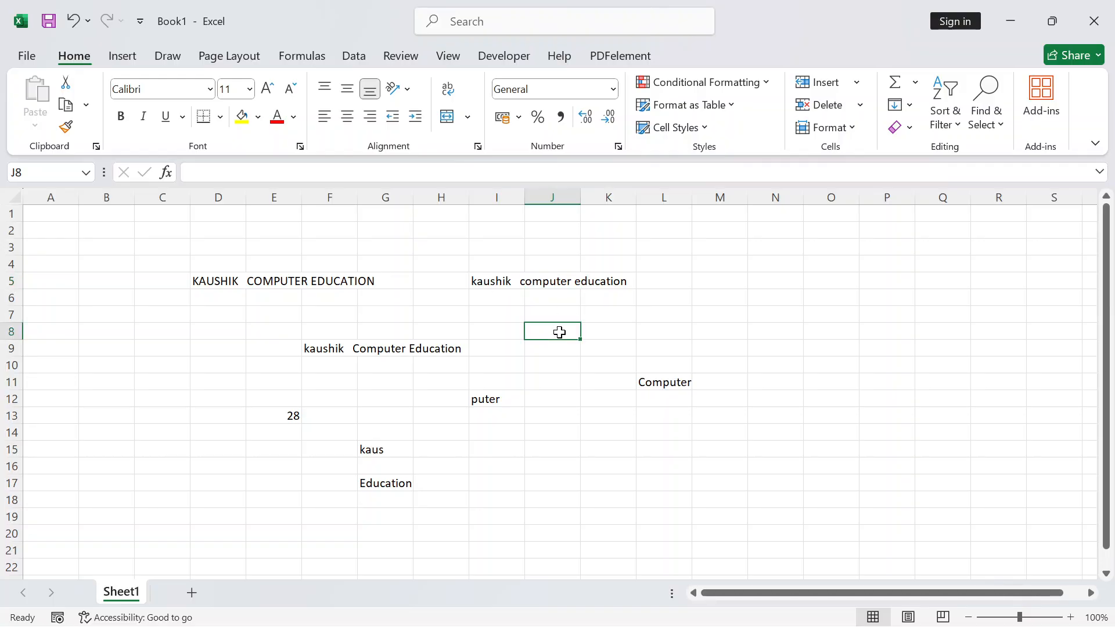
{"action": "type", "text": "=pro"}
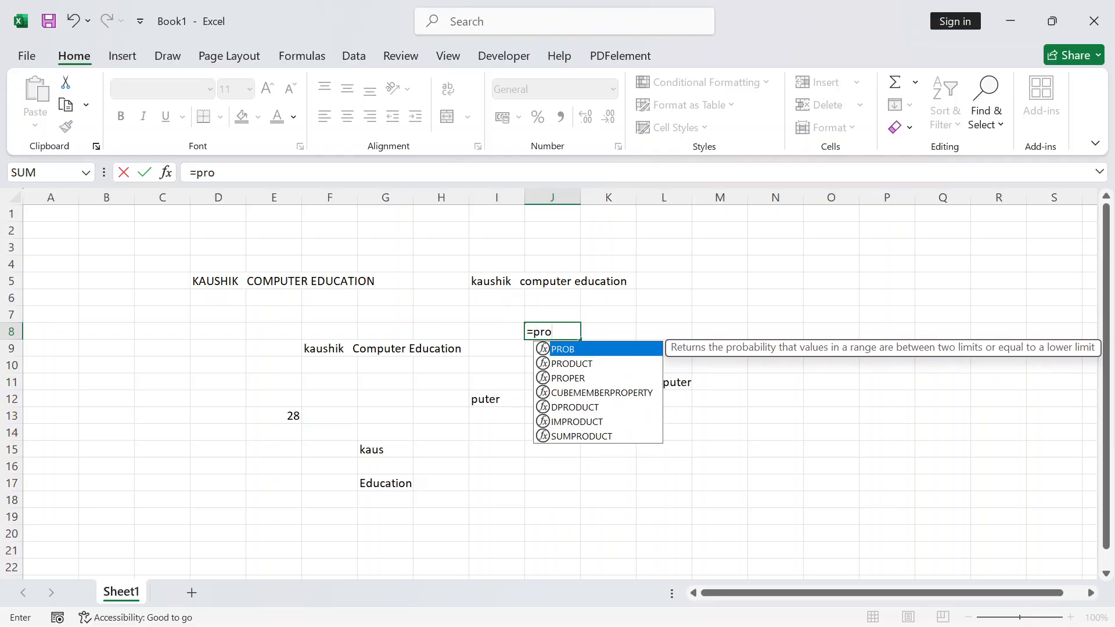
{"action": "type", "text": "per"}
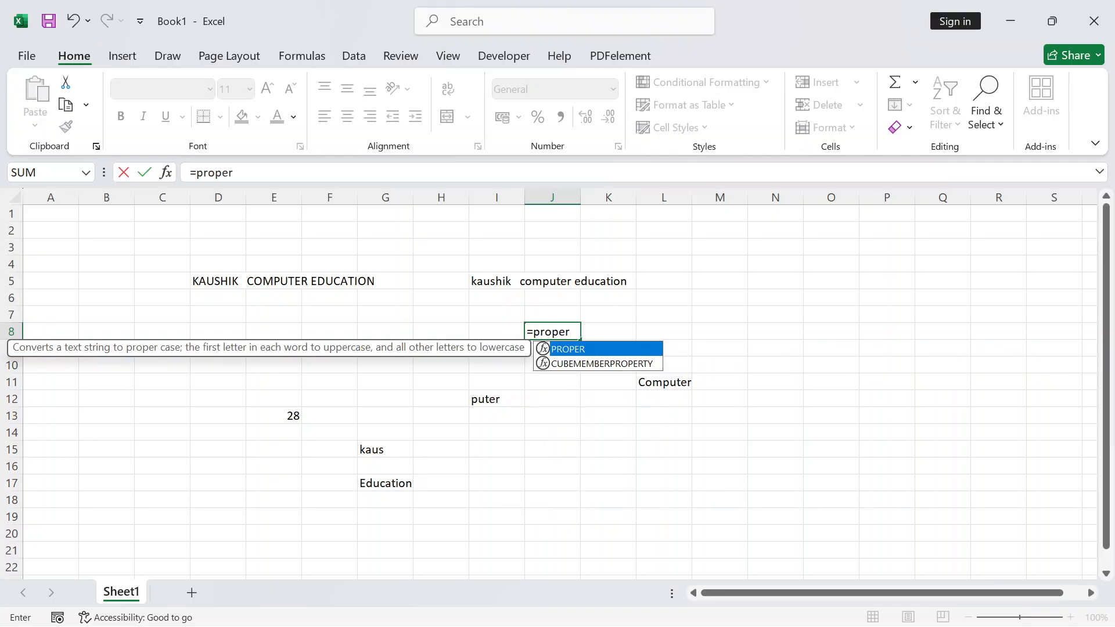
{"action": "key", "text": "Tab"}
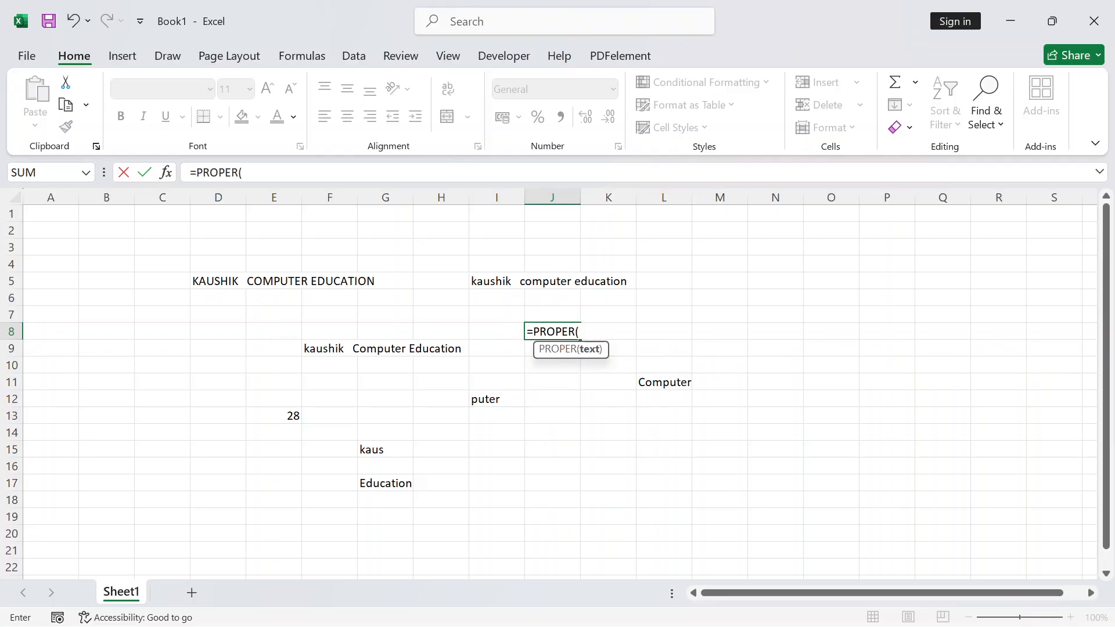
{"action": "left_click", "coordinate": [475, 283]}
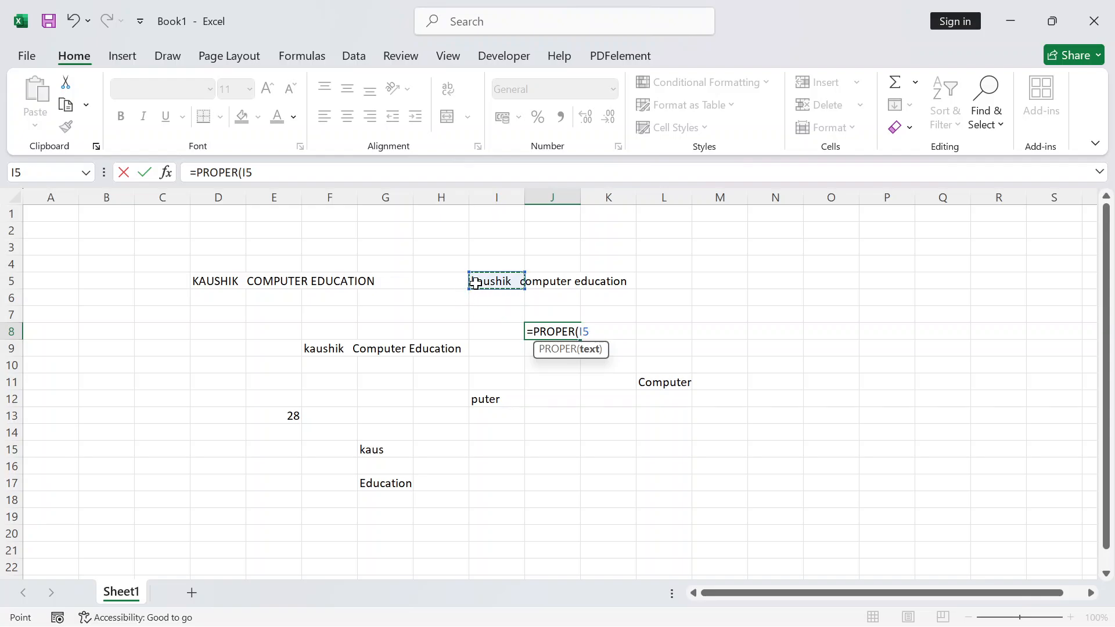
{"action": "type", "text": ")"}
{"action": "key", "text": "Return"}
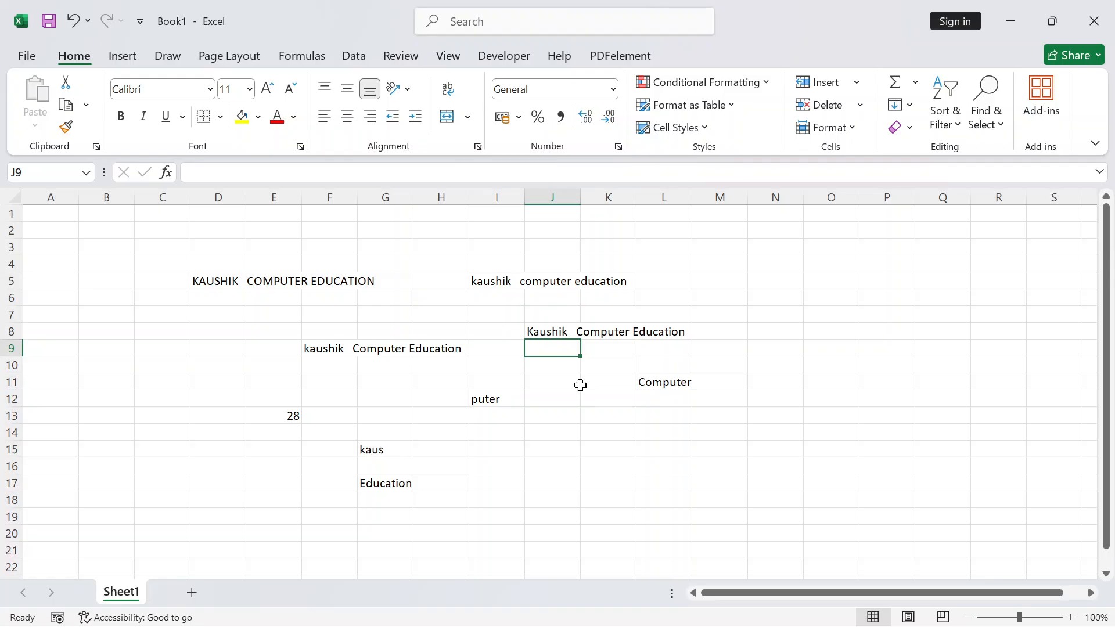
{"action": "left_click", "coordinate": [505, 286]}
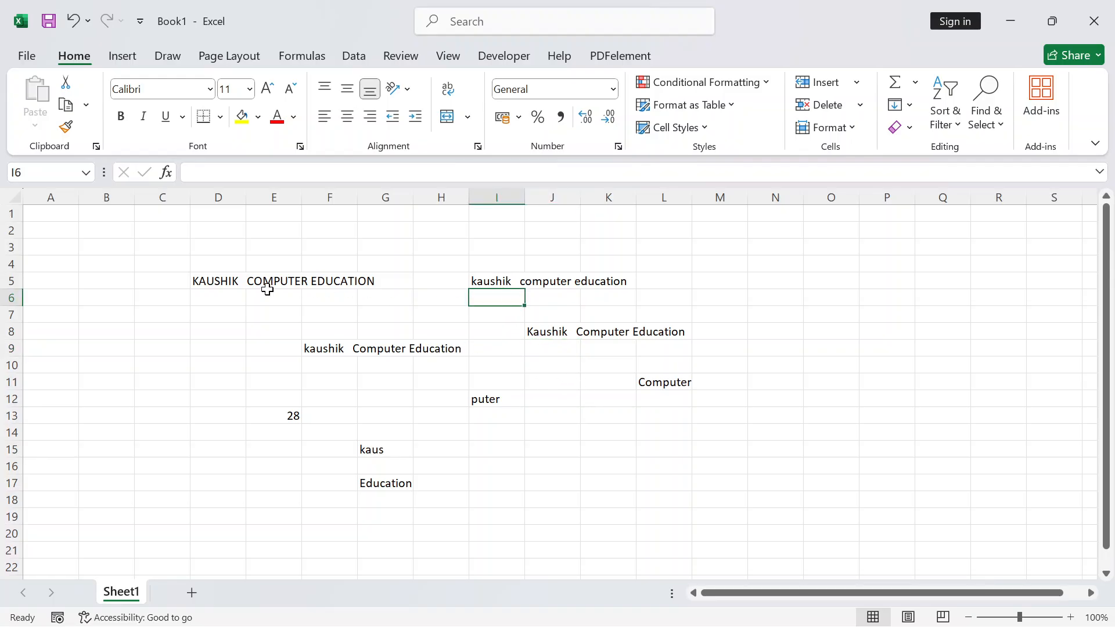
{"action": "left_click", "coordinate": [229, 284]}
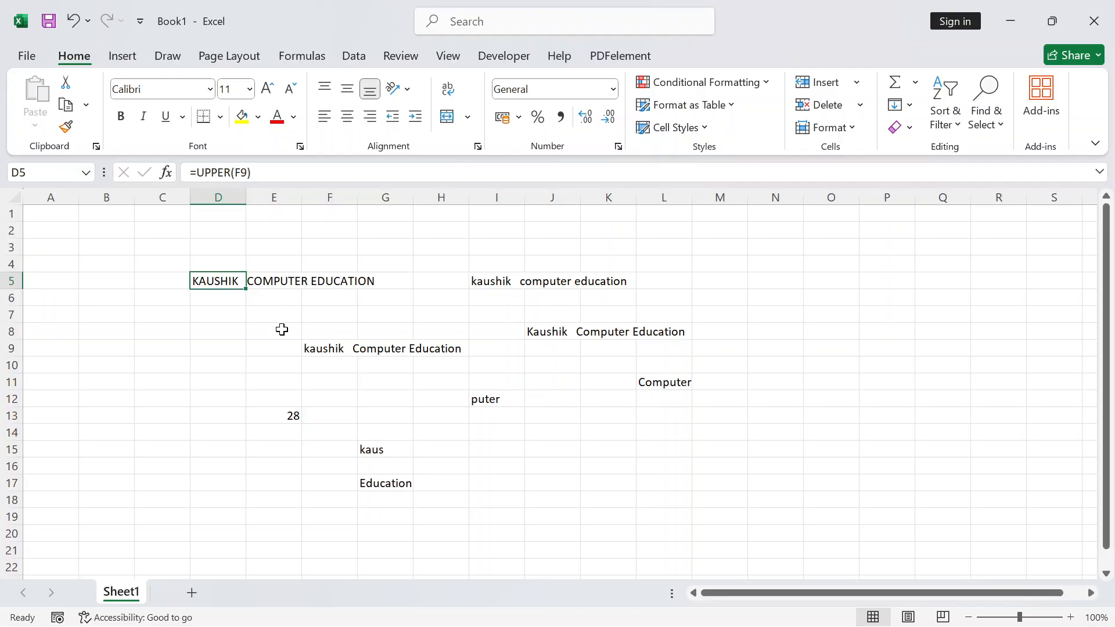
{"action": "left_click_drag", "start_coordinate": [222, 281], "coordinate": [357, 281]}
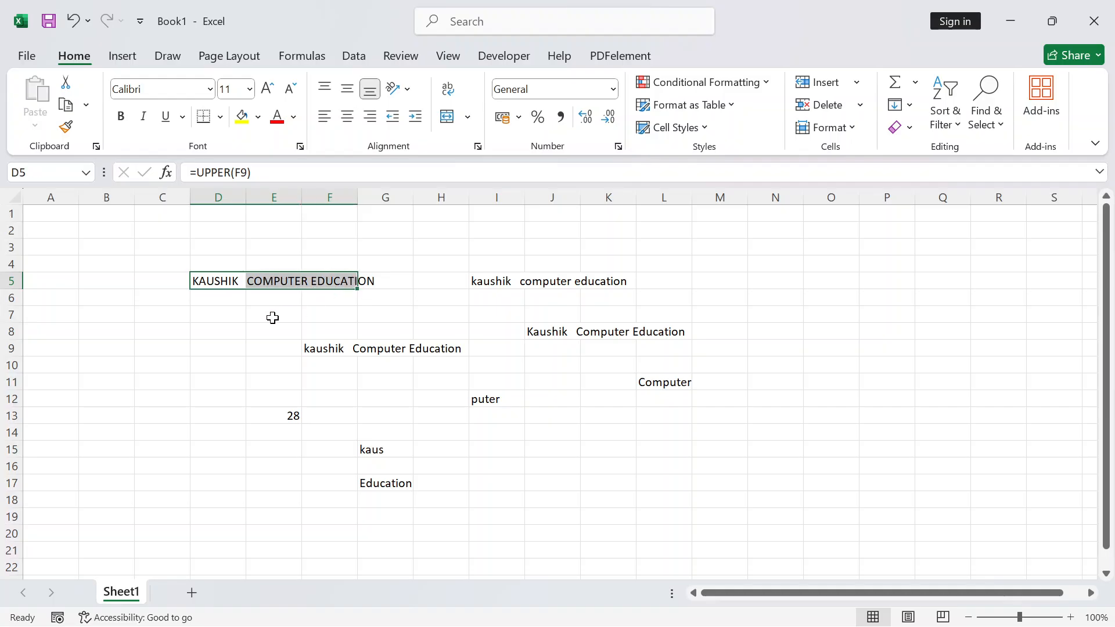
{"action": "left_click", "coordinate": [323, 351]}
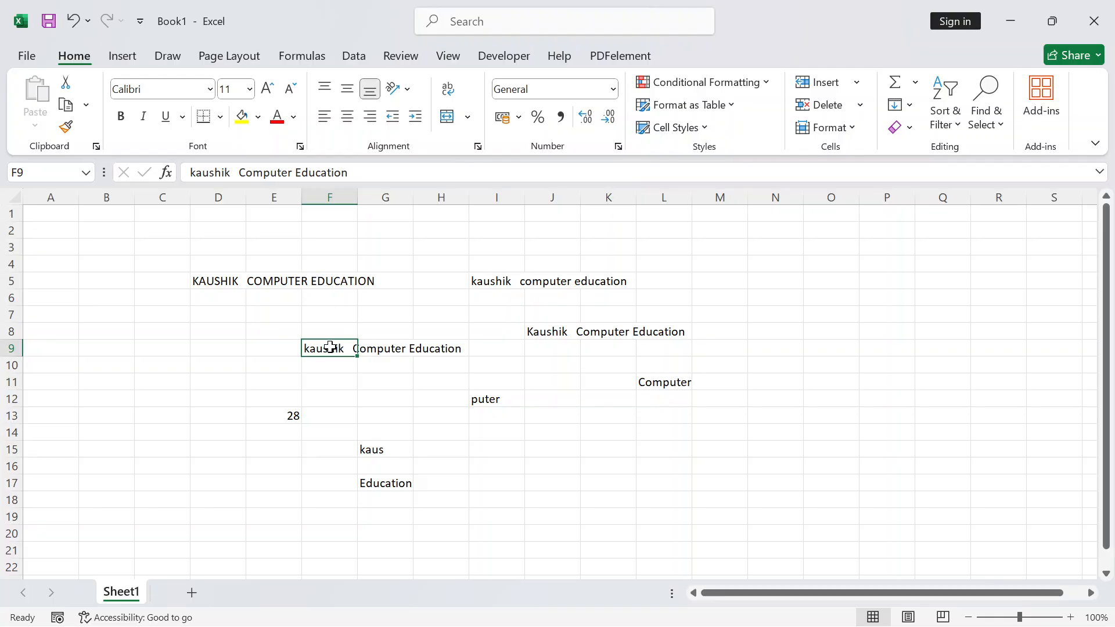
{"action": "left_click_drag", "start_coordinate": [331, 346], "coordinate": [454, 354]}
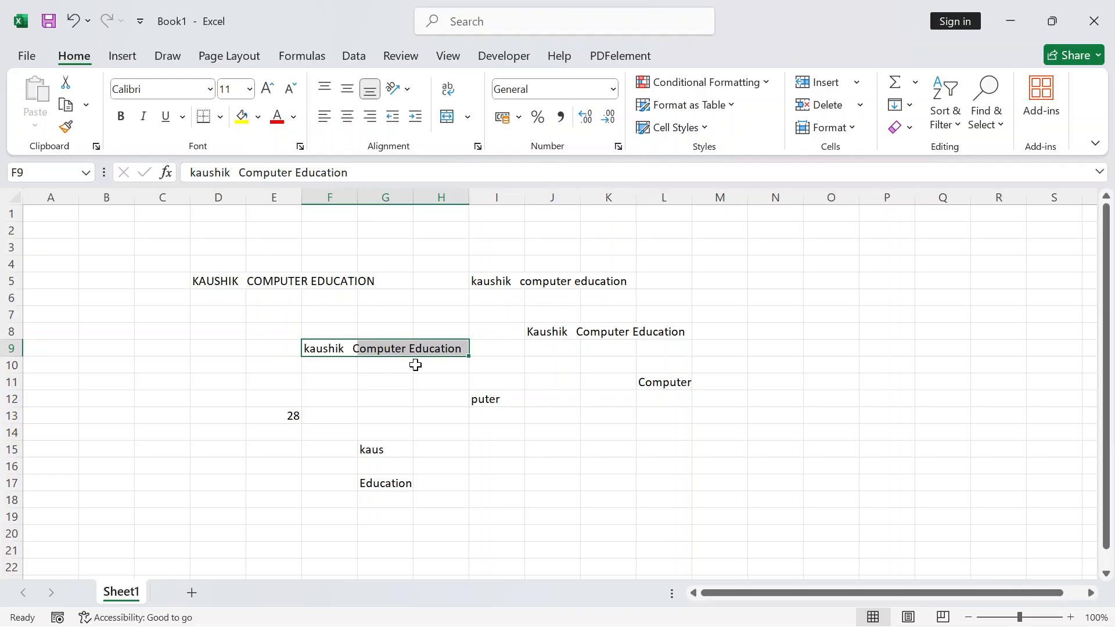
{"action": "left_click", "coordinate": [337, 385]}
{"action": "left_click_drag", "start_coordinate": [321, 348], "coordinate": [441, 347]}
{"action": "key", "text": "Delete"}
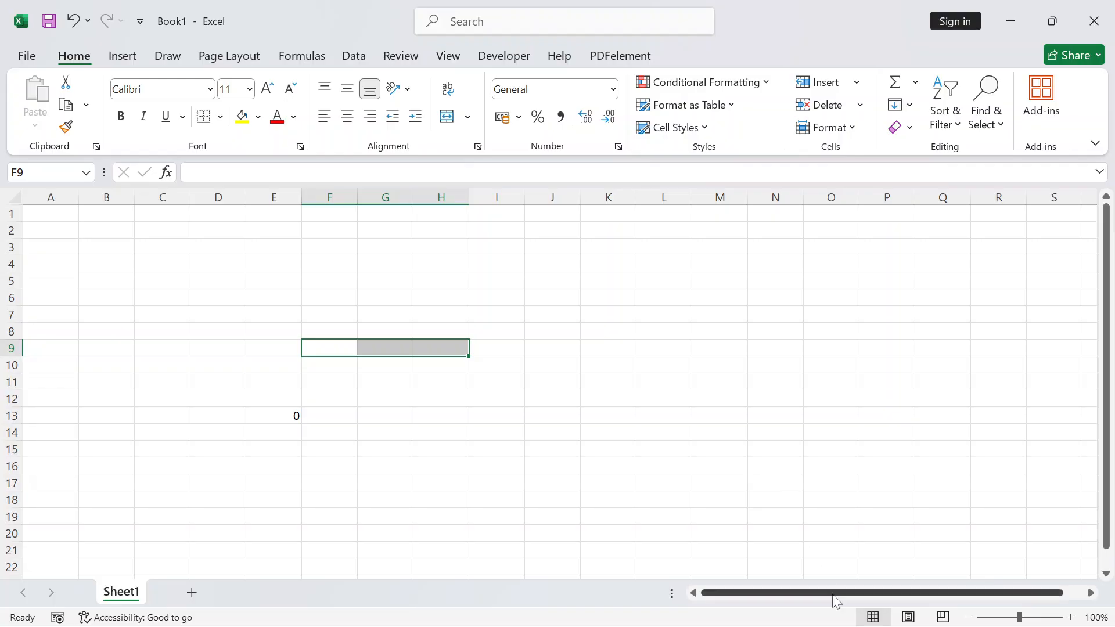
{"action": "left_click", "coordinate": [572, 463]}
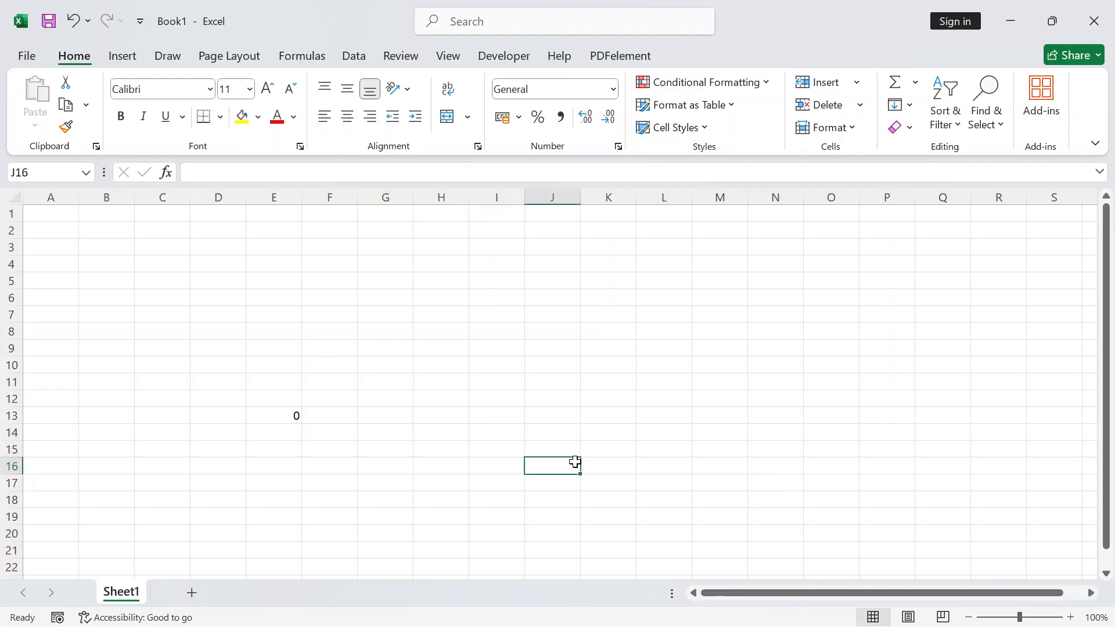
{"action": "key", "text": "ctrl+z"}
{"action": "left_click", "coordinate": [382, 350]}
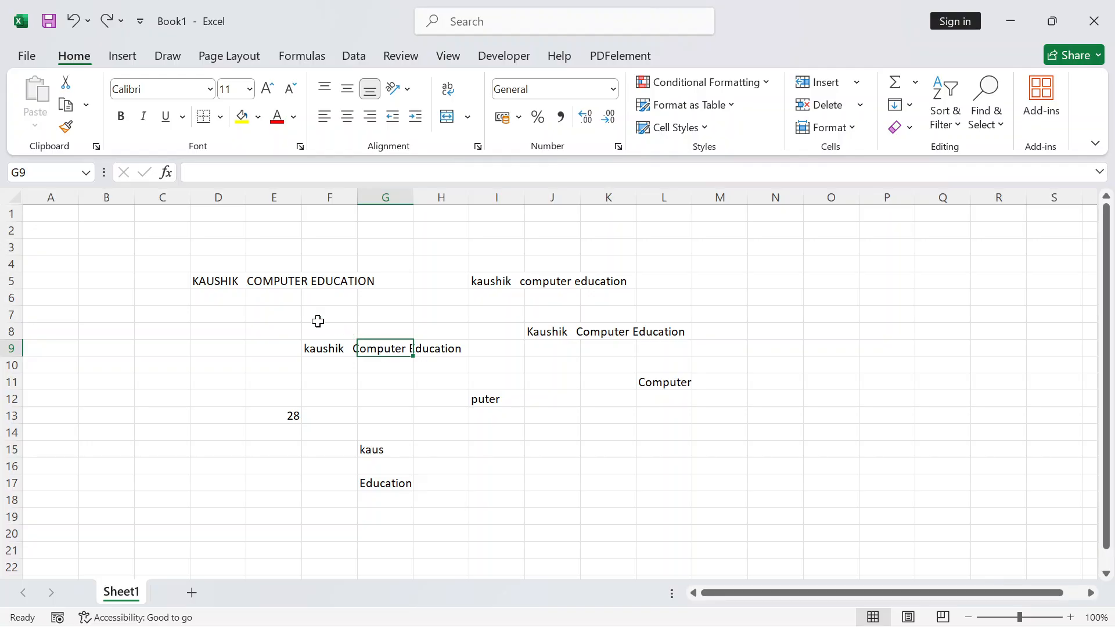
{"action": "left_click_drag", "start_coordinate": [214, 281], "coordinate": [376, 280]}
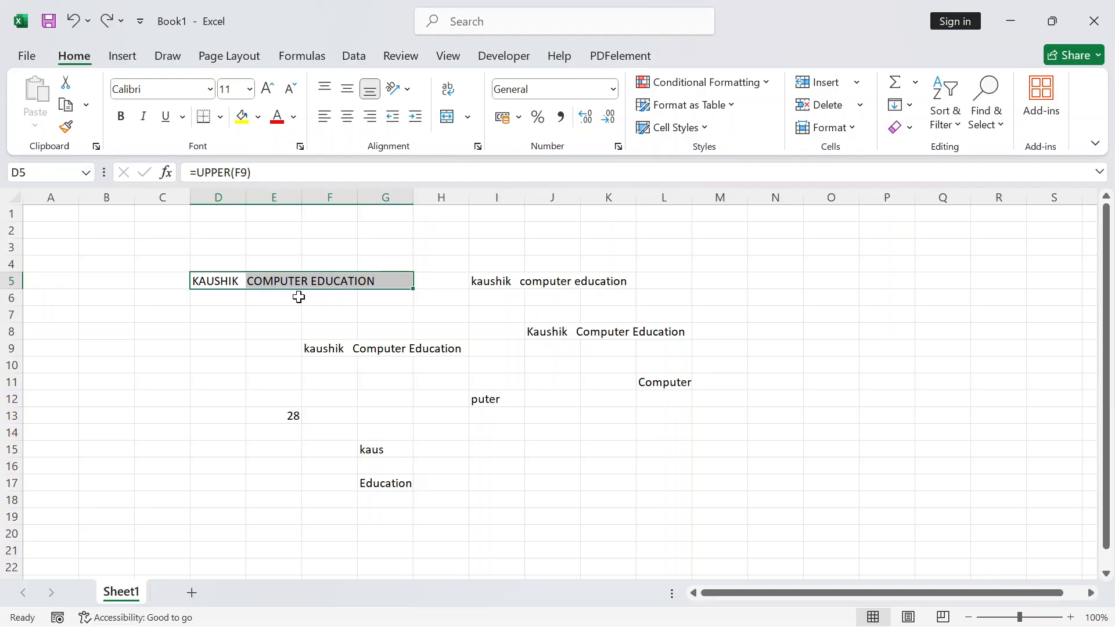
{"action": "left_click", "coordinate": [44, 211]}
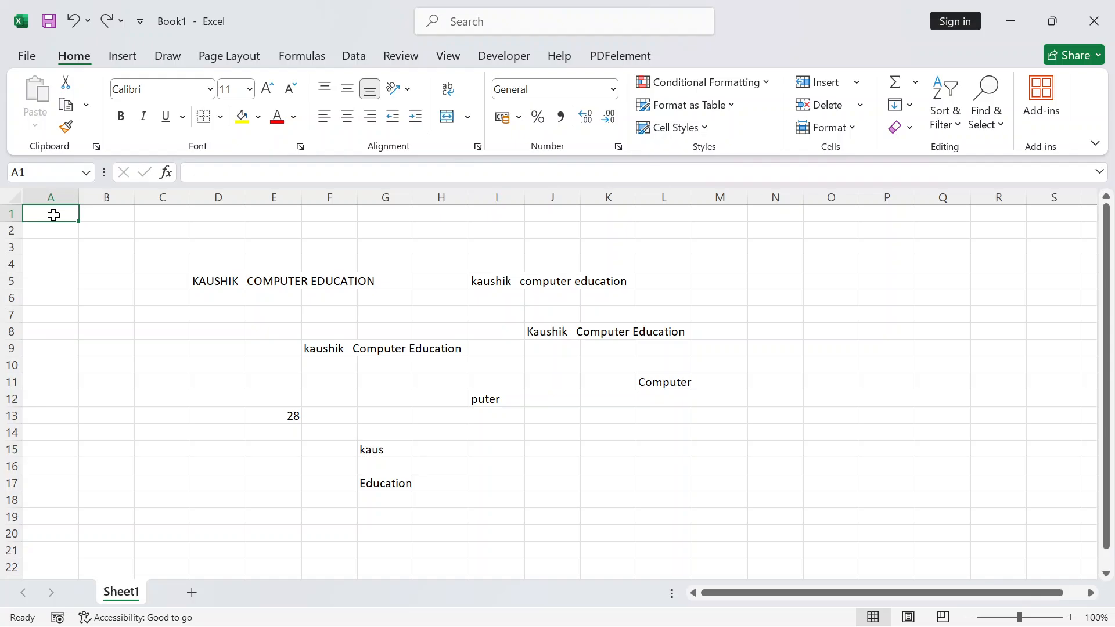
{"action": "left_click_drag", "start_coordinate": [54, 215], "coordinate": [57, 415]}
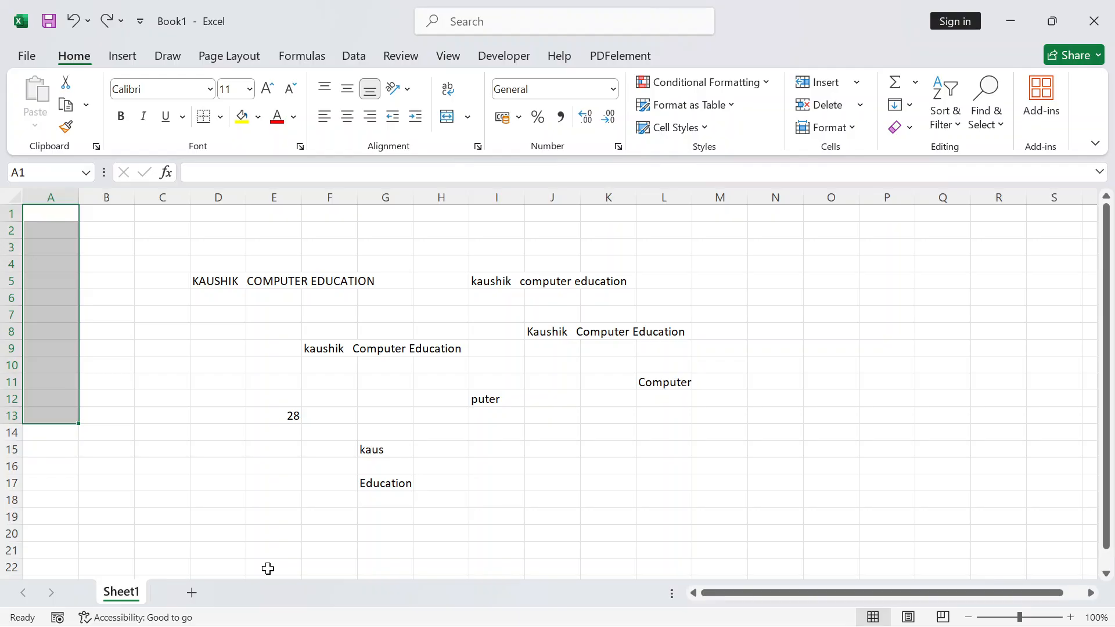
{"action": "left_click", "coordinate": [112, 429]}
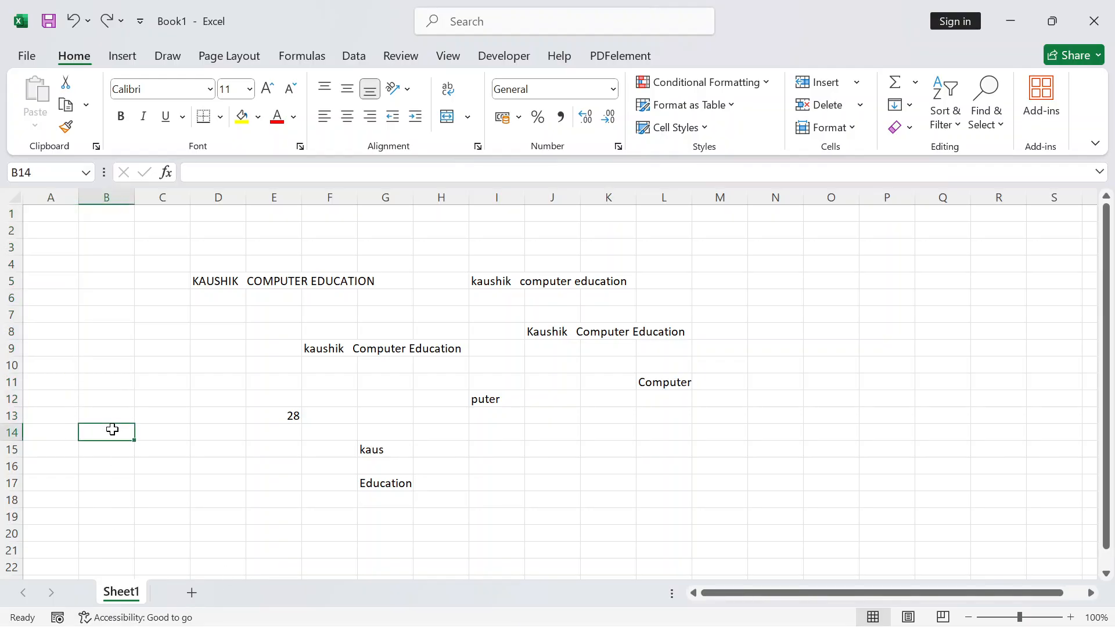
{"action": "type", "text": "FKLDJFDJ"}
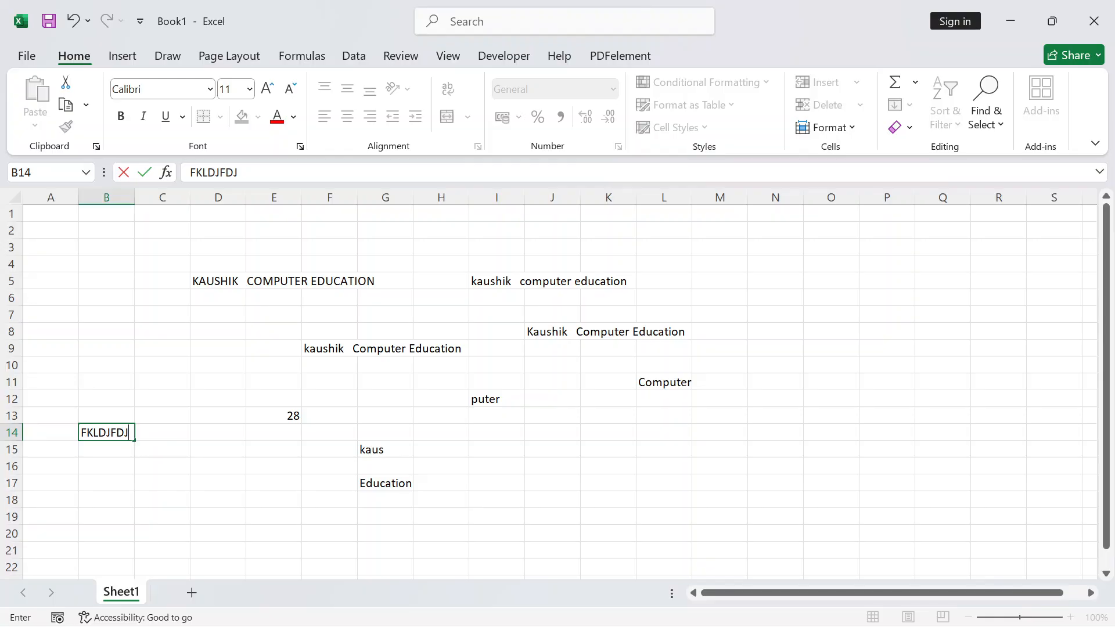
{"action": "key", "text": "BackSpace"}
{"action": "key", "text": "BackSpace"}
{"action": "key", "text": "BackSpace"}
{"action": "key", "text": "BackSpace"}
{"action": "key", "text": "BackSpace"}
{"action": "key", "text": "BackSpace"}
{"action": "key", "text": "BackSpace"}
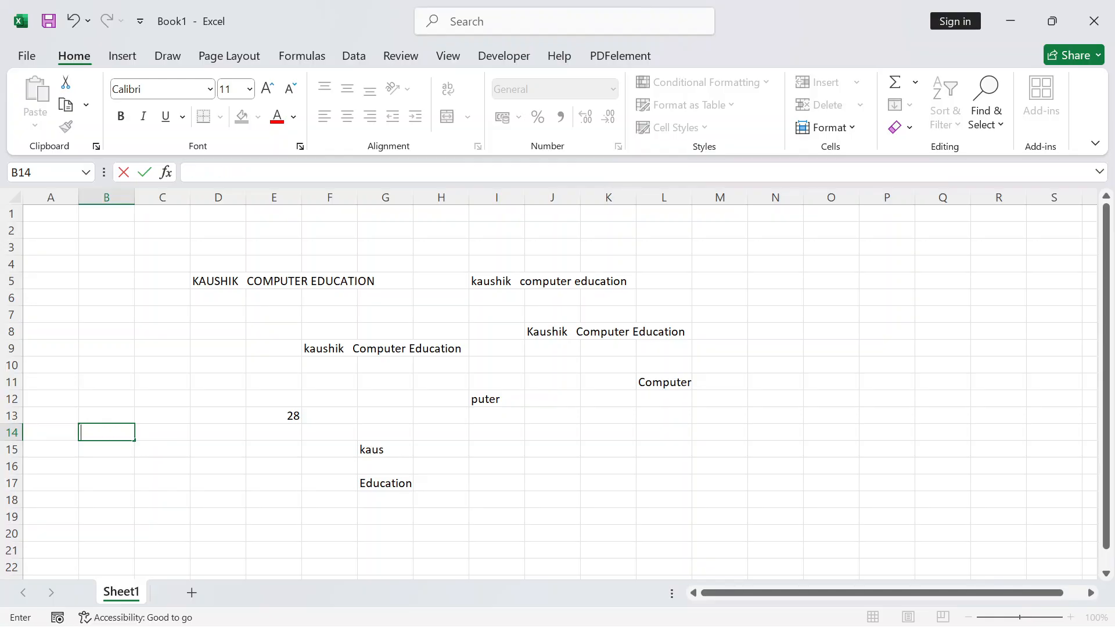
{"action": "key", "text": "Escape"}
{"action": "left_click", "coordinate": [159, 437]}
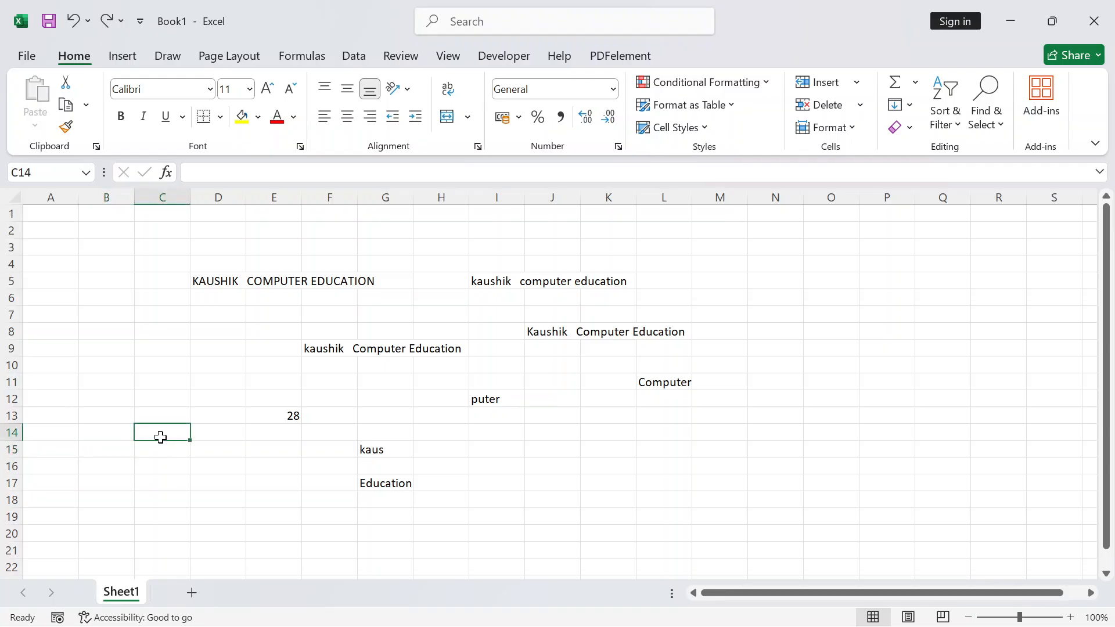
{"action": "left_click", "coordinate": [546, 467]}
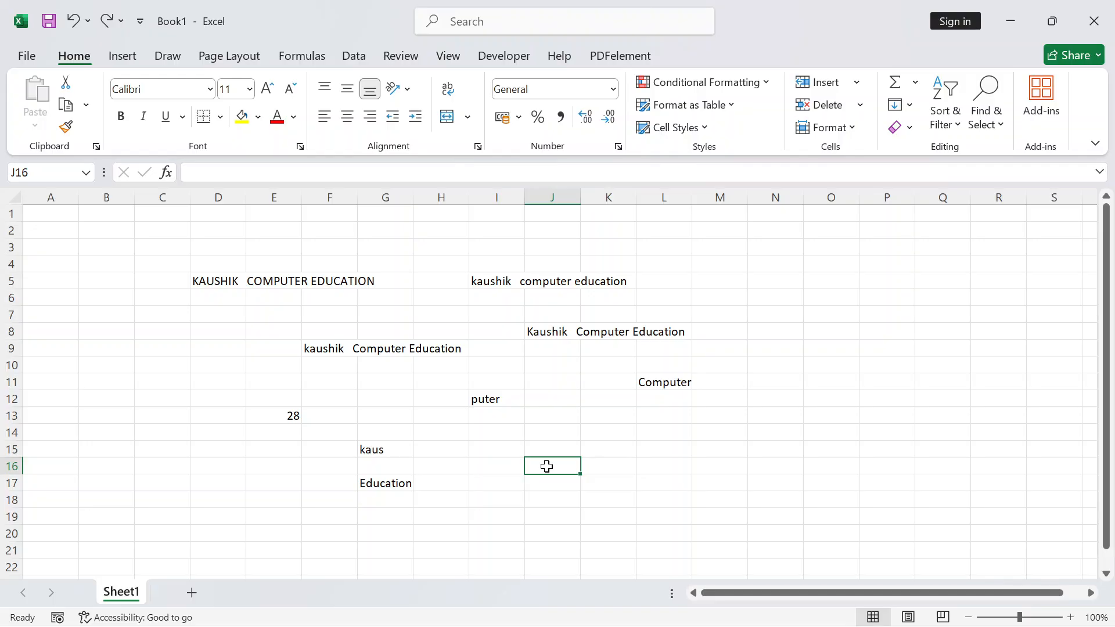
{"action": "left_click", "coordinate": [171, 382]}
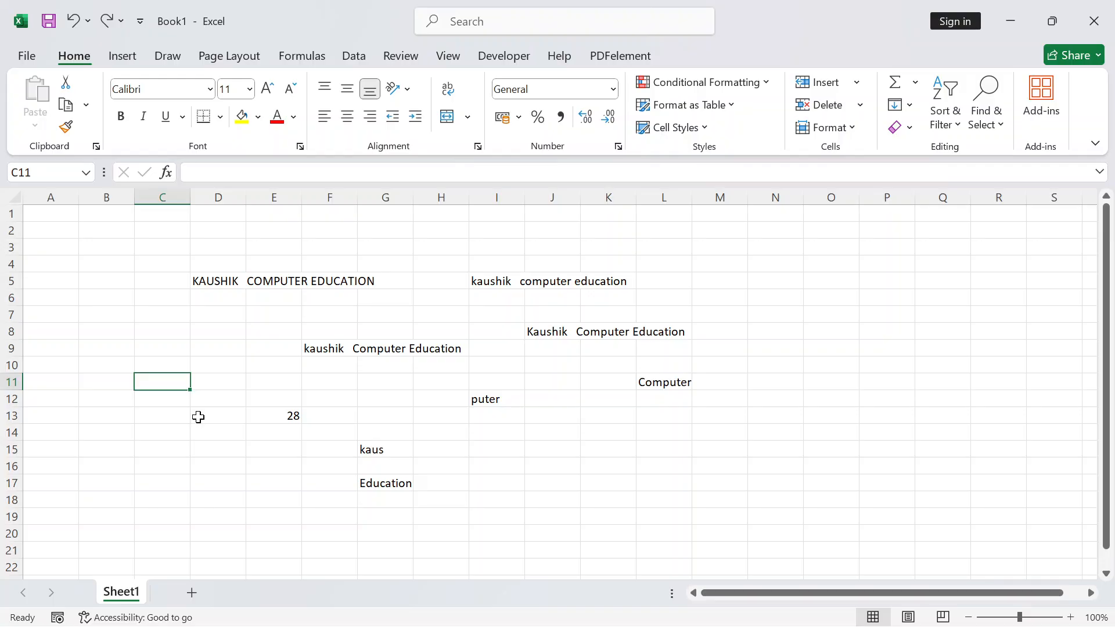
Enter =REPT("KCE",500) in C11 so KCE repeats across row 11
{"action": "type", "text": "="}
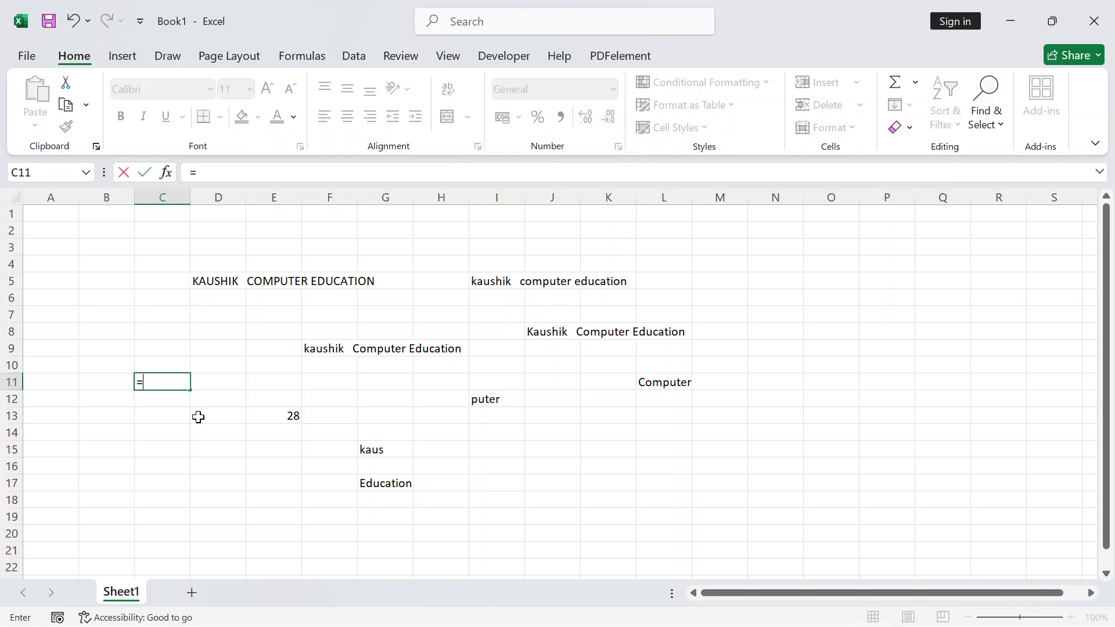
{"action": "type", "text": "REPT"}
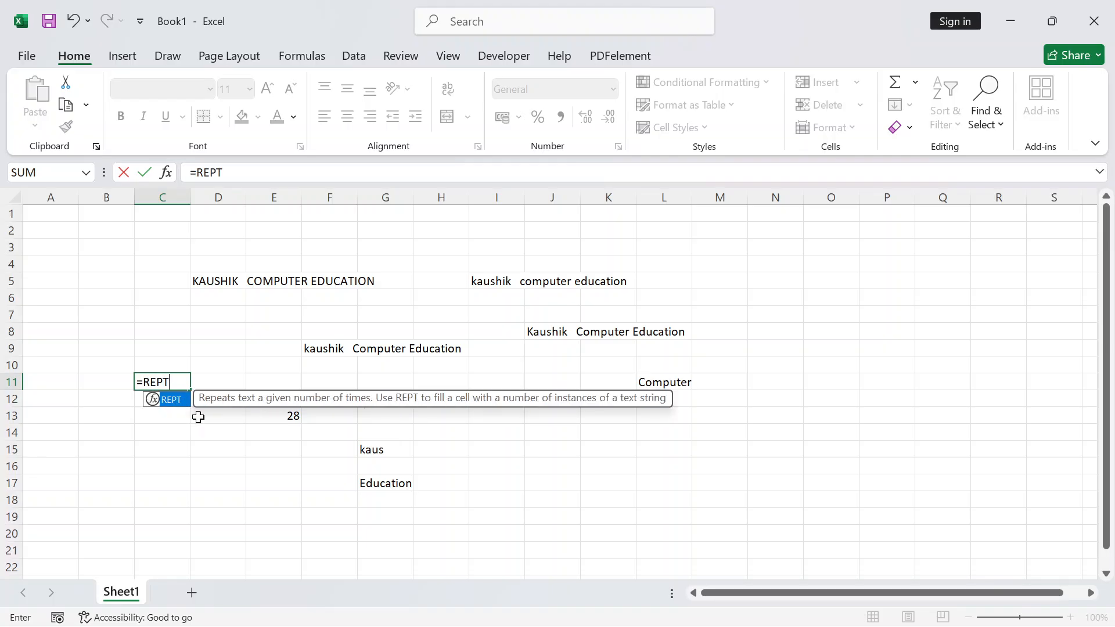
{"action": "type", "text": "("}
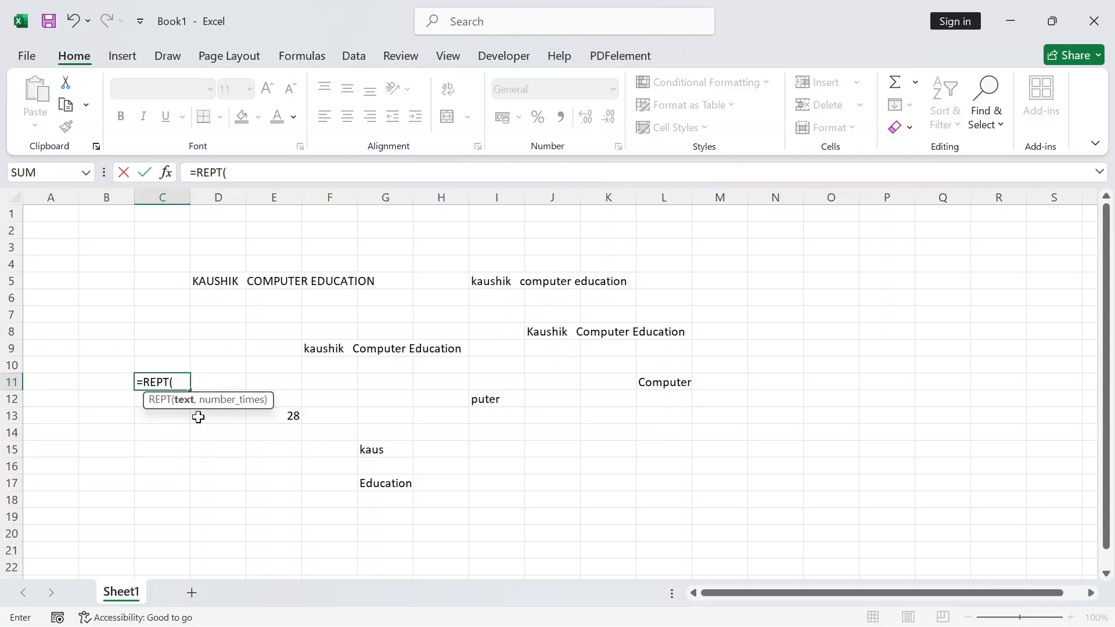
{"action": "type", "text": "'"}
{"action": "type", "text": "kc"}
{"action": "key", "text": "BackSpace"}
{"action": "key", "text": "BackSpace"}
{"action": "type", "text": "KCE"}
{"action": "type", "text": ","}
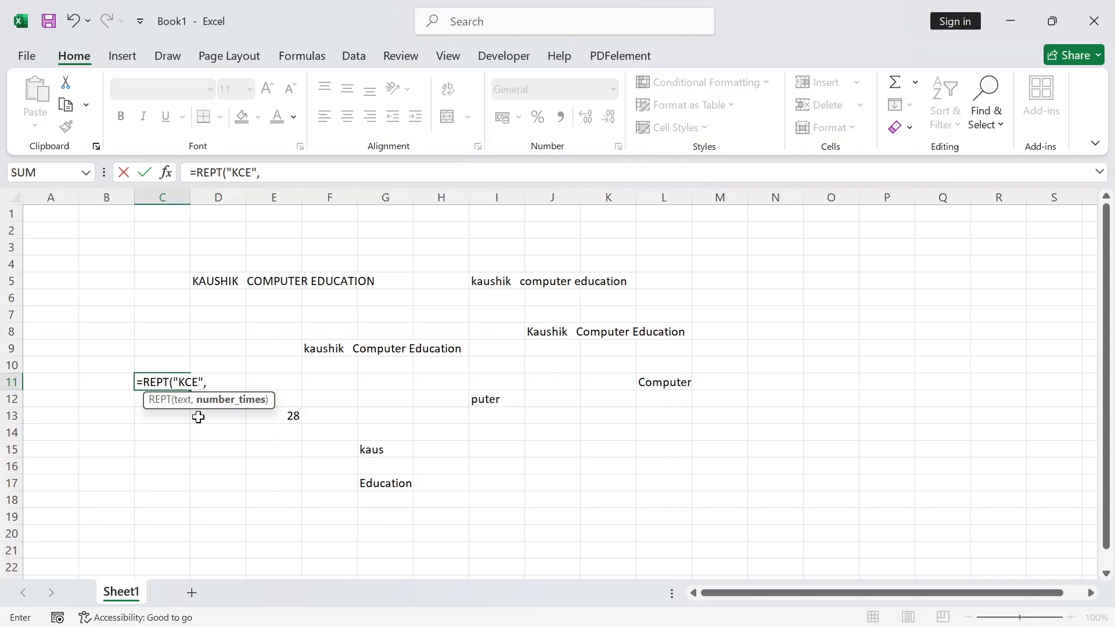
{"action": "type", "text": "500)"}
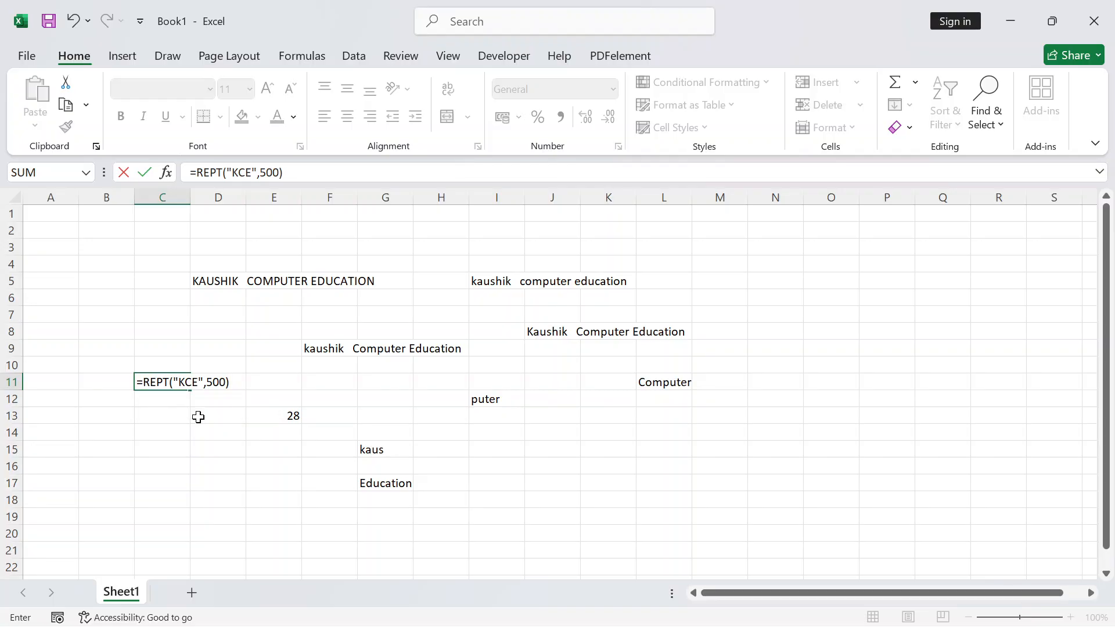
{"action": "key", "text": "Return"}
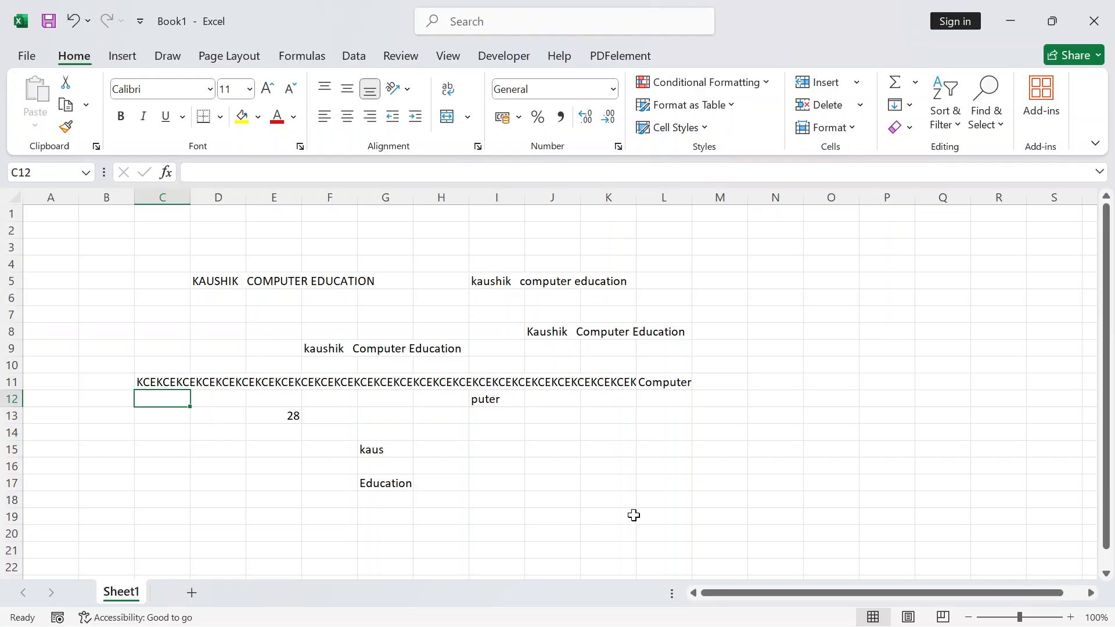
{"action": "left_click", "coordinate": [650, 500]}
{"action": "left_click", "coordinate": [679, 386]}
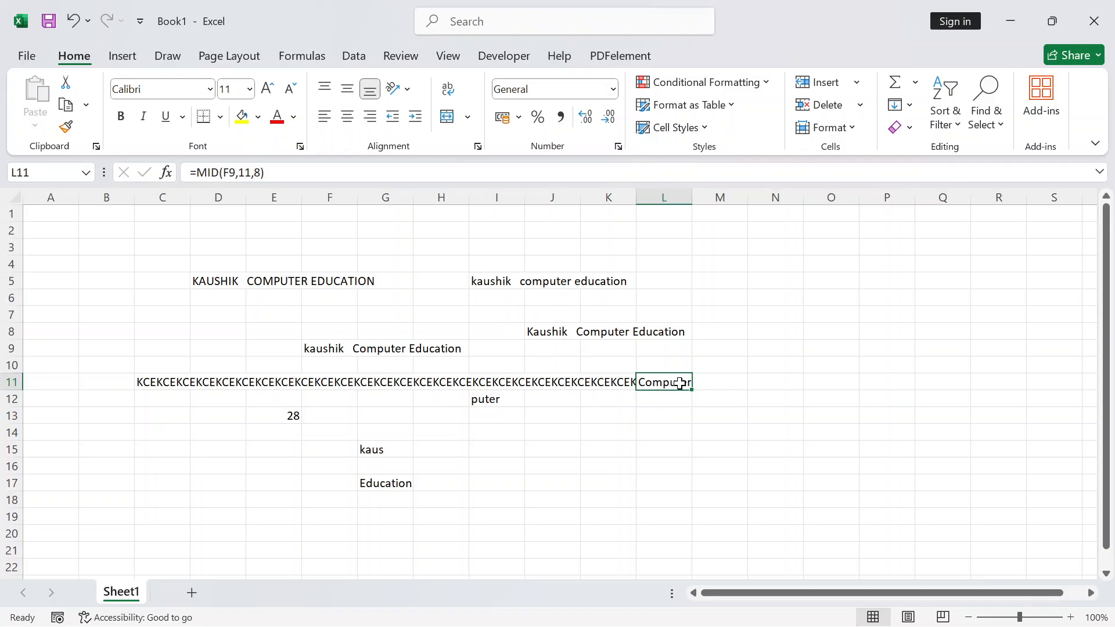
{"action": "left_click", "coordinate": [144, 386]}
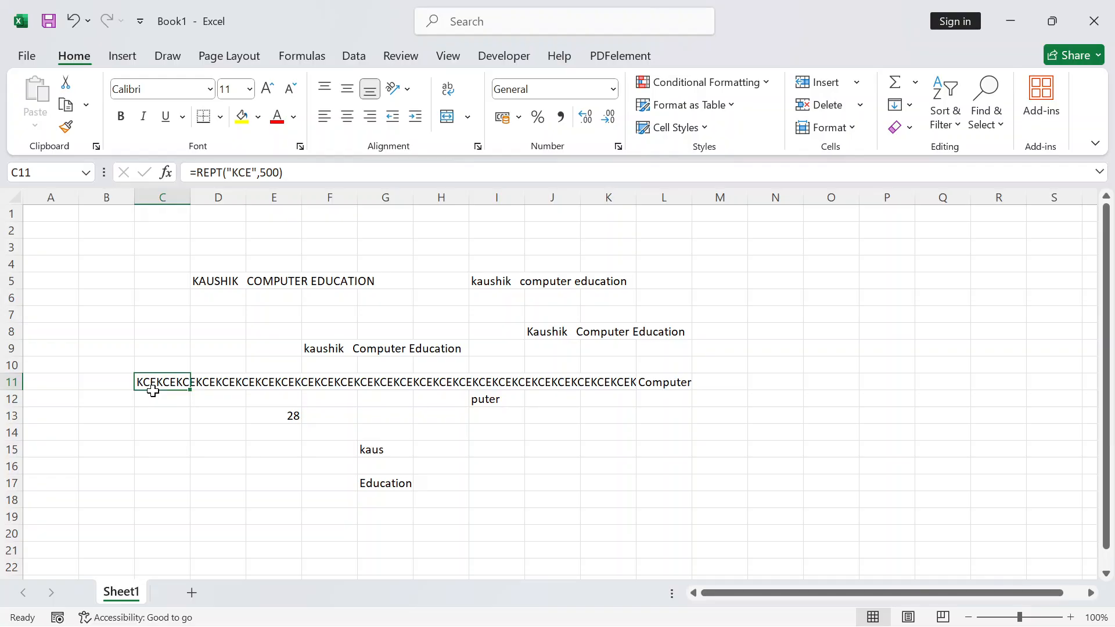
{"action": "left_click_drag", "start_coordinate": [156, 391], "coordinate": [661, 534]}
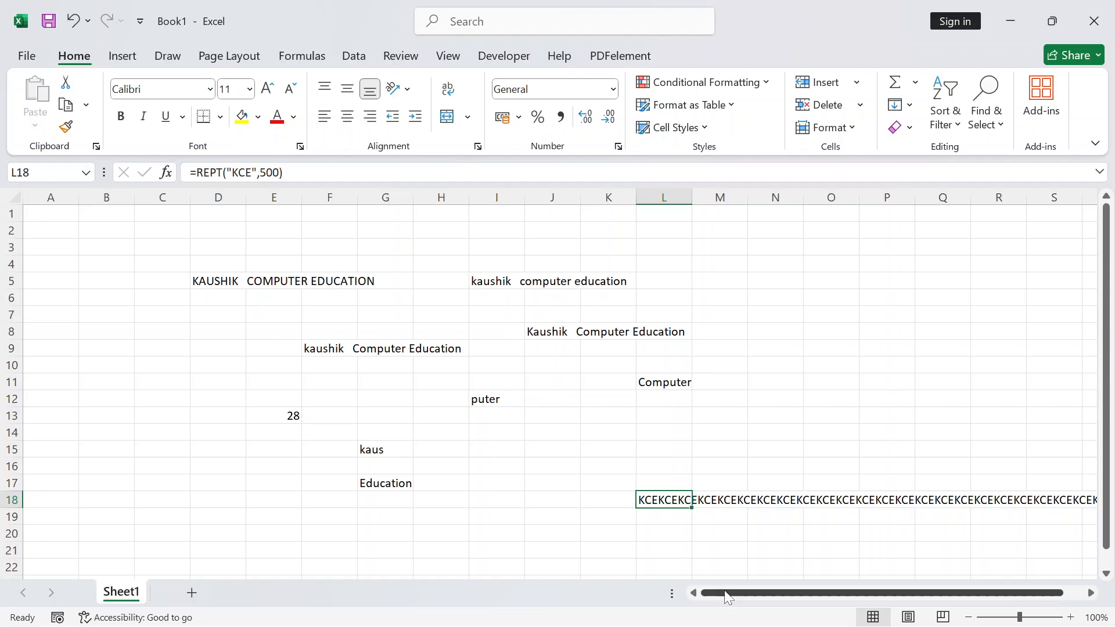
{"action": "left_click_drag", "start_coordinate": [727, 597], "coordinate": [848, 596]}
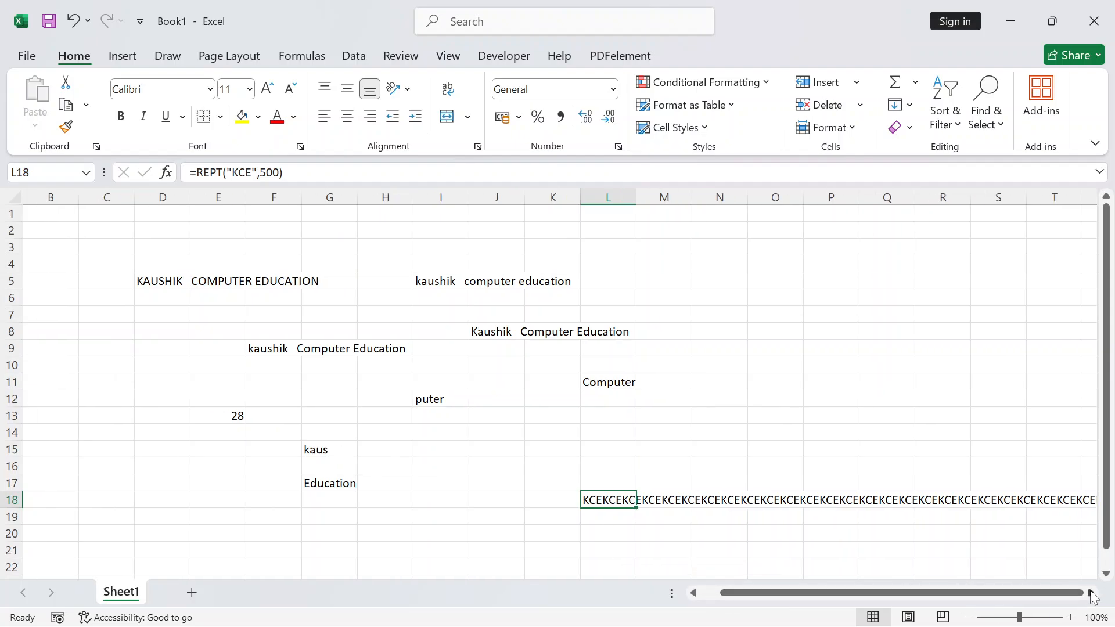
{"action": "left_click_drag", "start_coordinate": [1092, 595], "coordinate": [1092, 594]}
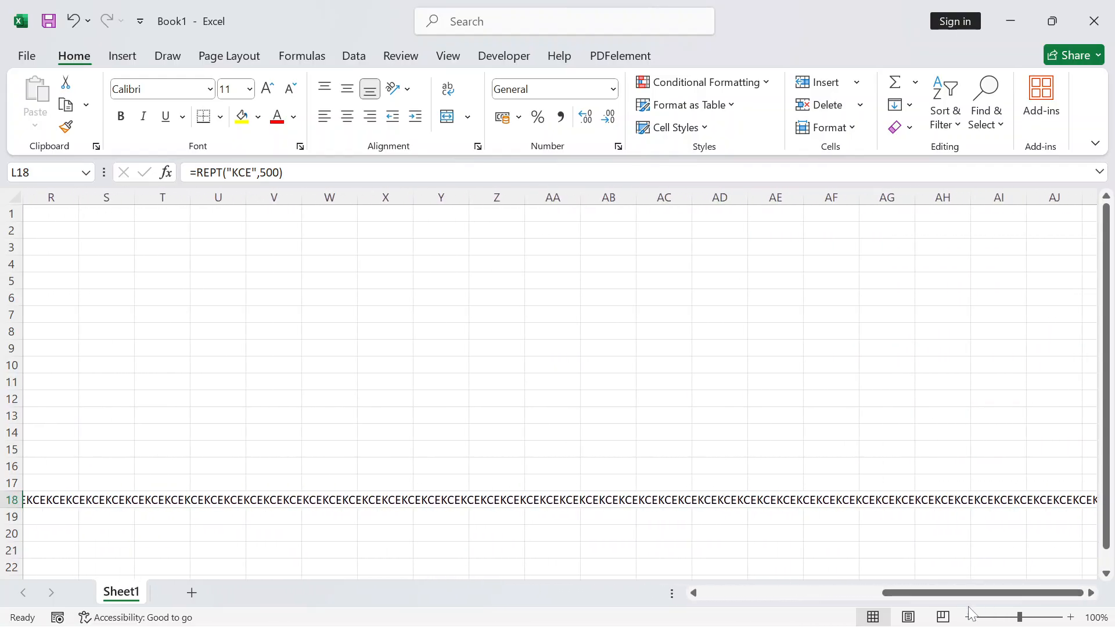
{"action": "left_click_drag", "start_coordinate": [888, 593], "coordinate": [701, 595]}
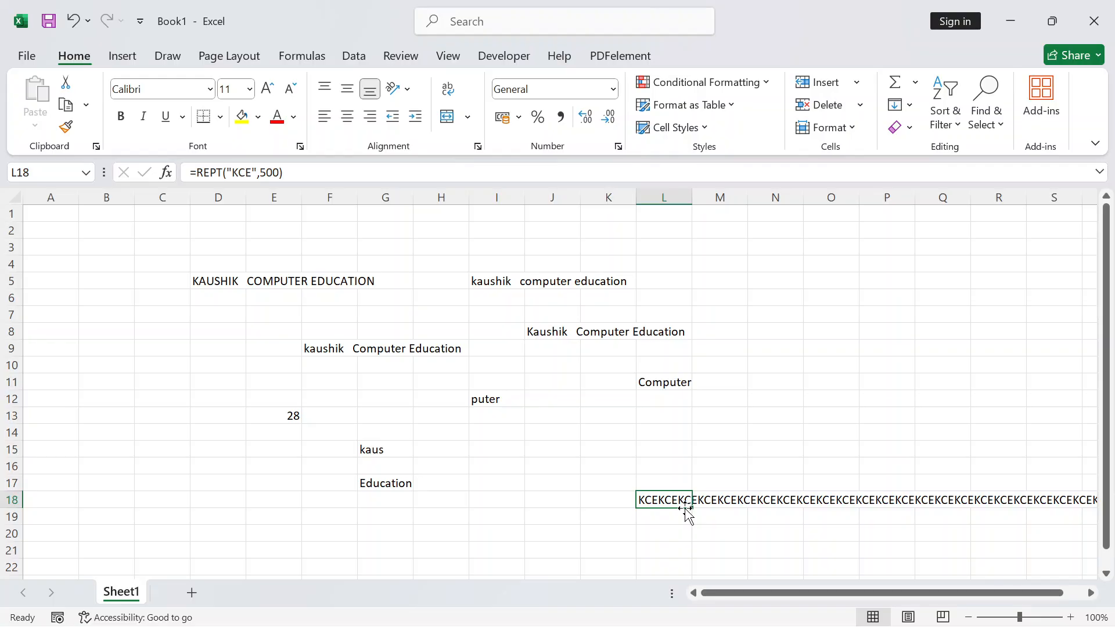
{"action": "left_click", "coordinate": [845, 368]}
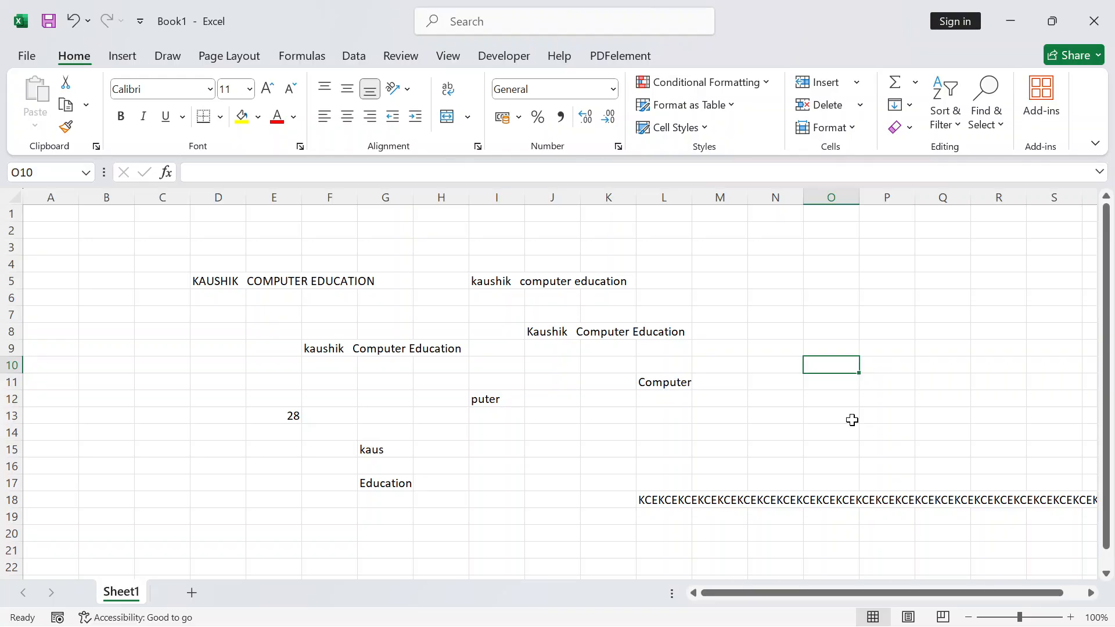
Enter =LEN(L18) in O10 to count the repeated text's 1500 characters
{"action": "type", "text": "=LEN"}
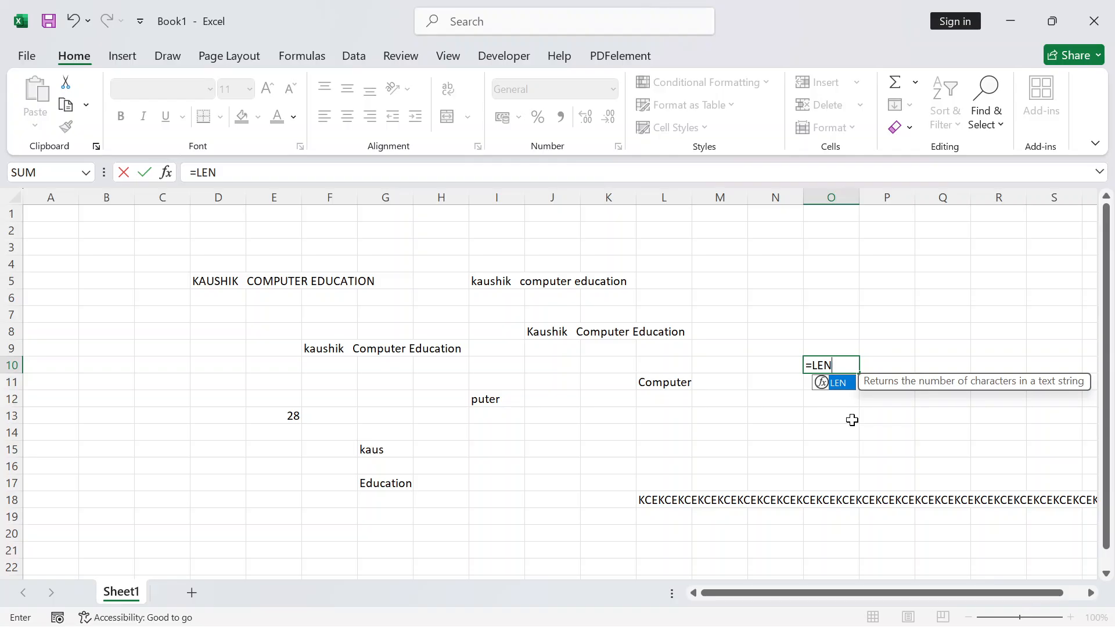
{"action": "type", "text": "("}
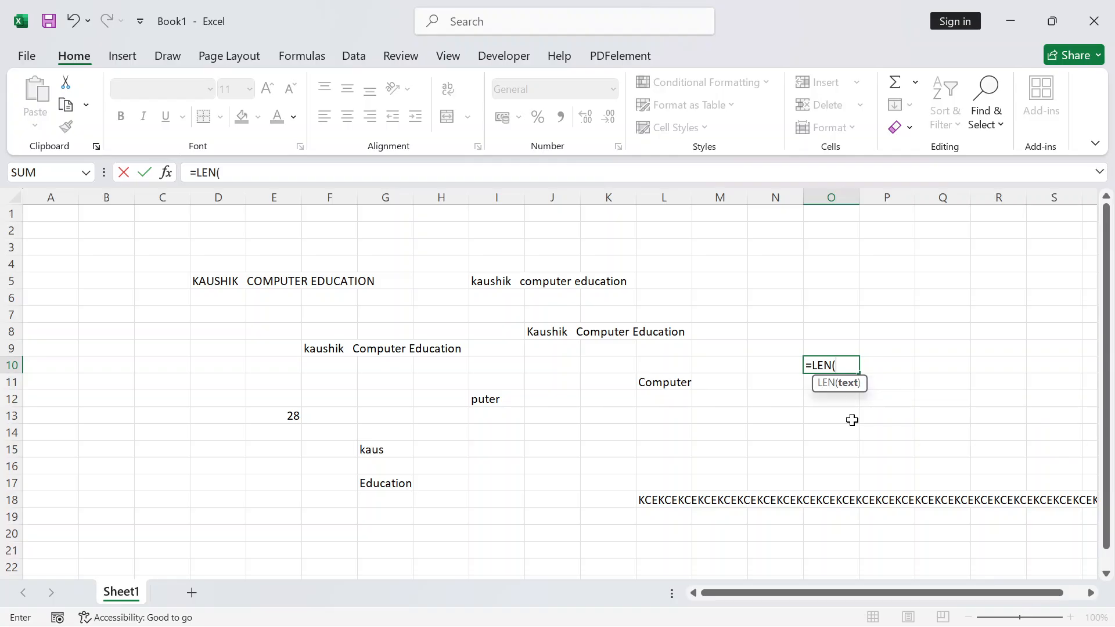
{"action": "left_click", "coordinate": [648, 500]}
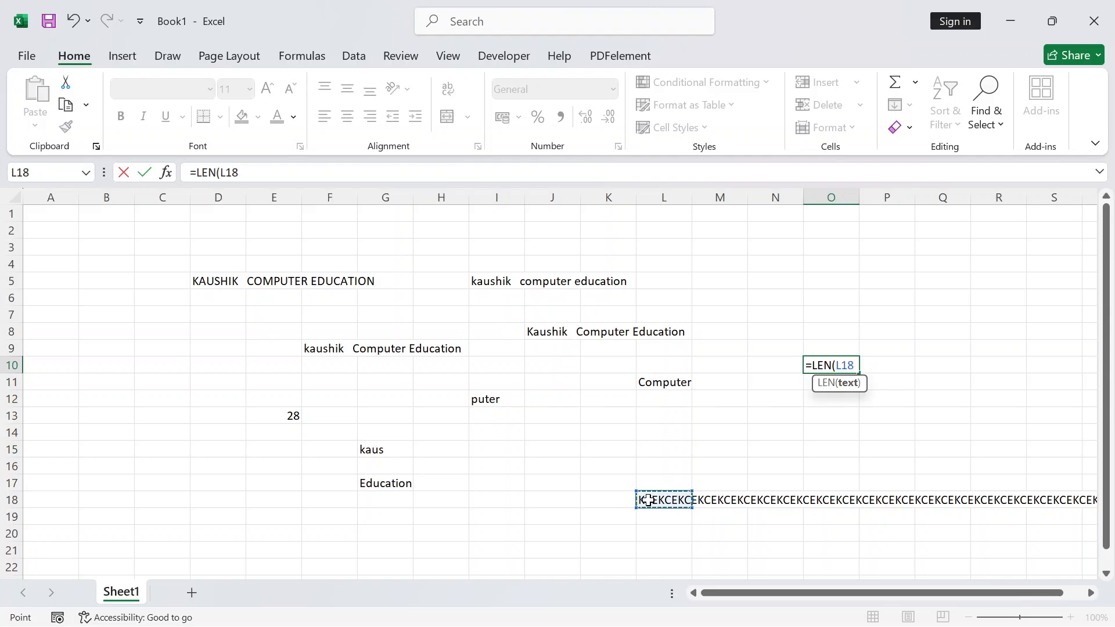
{"action": "type", "text": ")"}
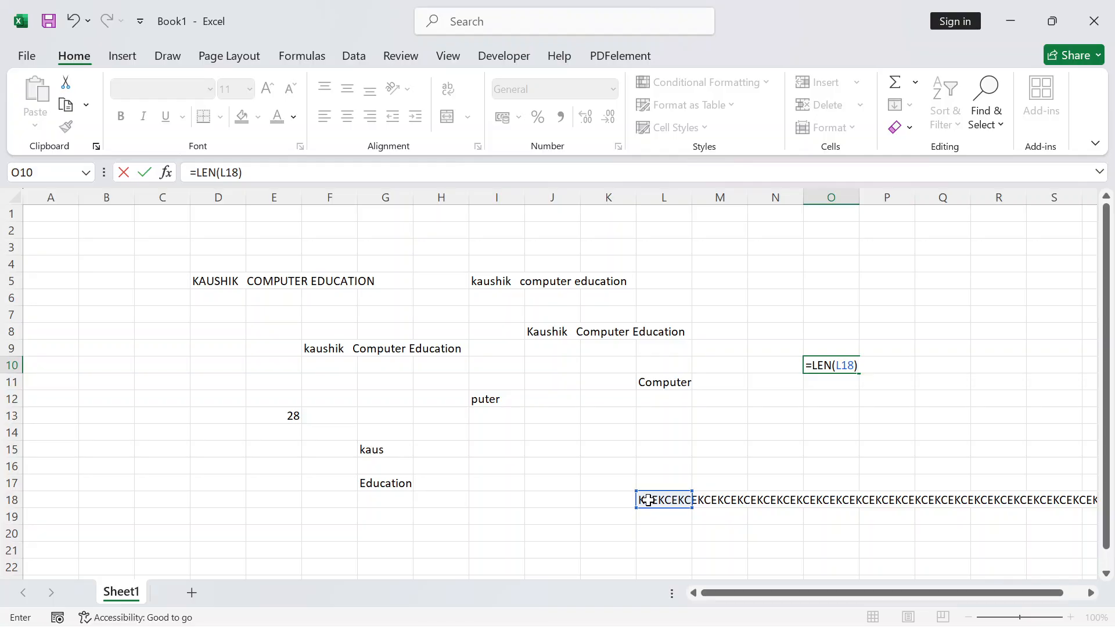
{"action": "key", "text": "Return"}
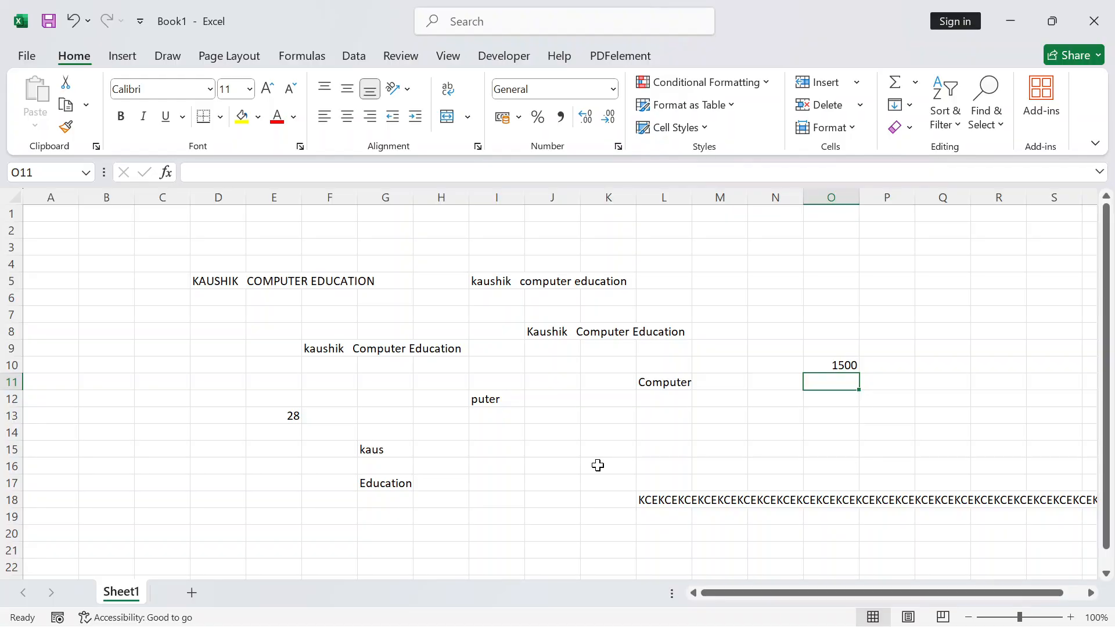
Add two spaces after KCE in L18's REPT formula, raising O10's length to 2500
{"action": "left_click", "coordinate": [662, 504]}
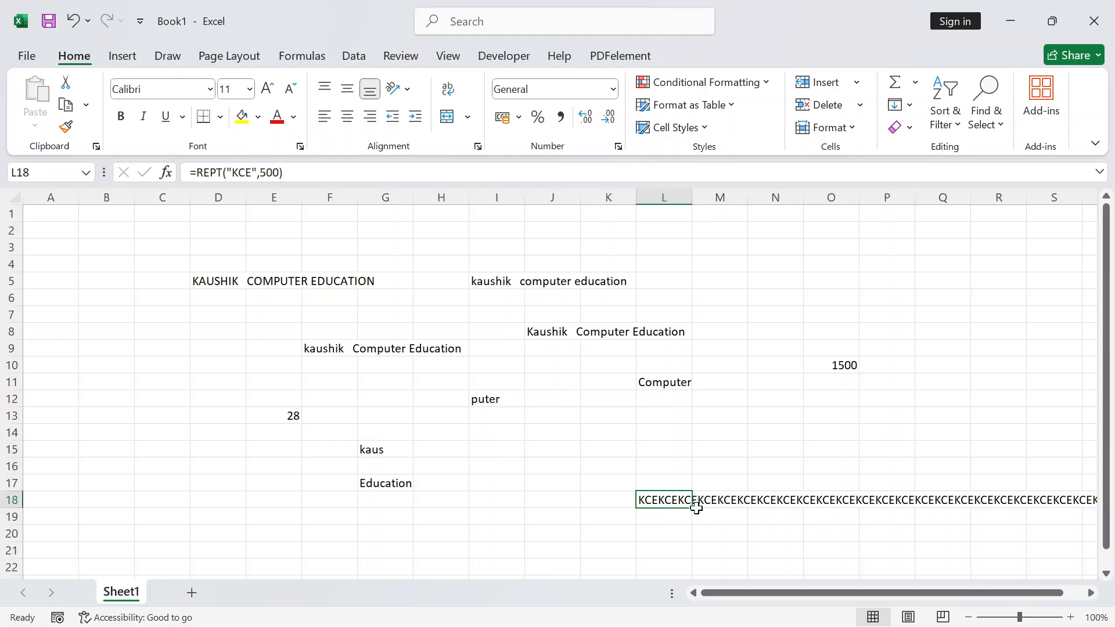
{"action": "left_click", "coordinate": [569, 506]}
{"action": "left_click", "coordinate": [677, 499]}
{"action": "key", "text": "F2"}
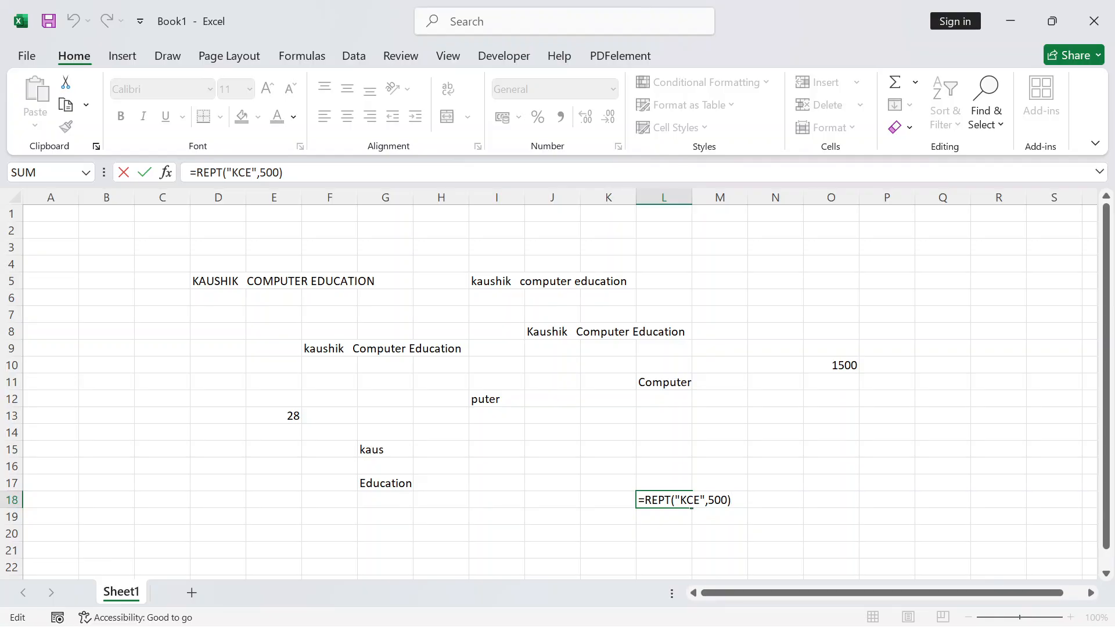
{"action": "key", "text": "Left"}
{"action": "key", "text": "Left"}
{"action": "key", "text": "Left"}
{"action": "key", "text": "Left"}
{"action": "key", "text": "Left"}
{"action": "key", "text": "Left"}
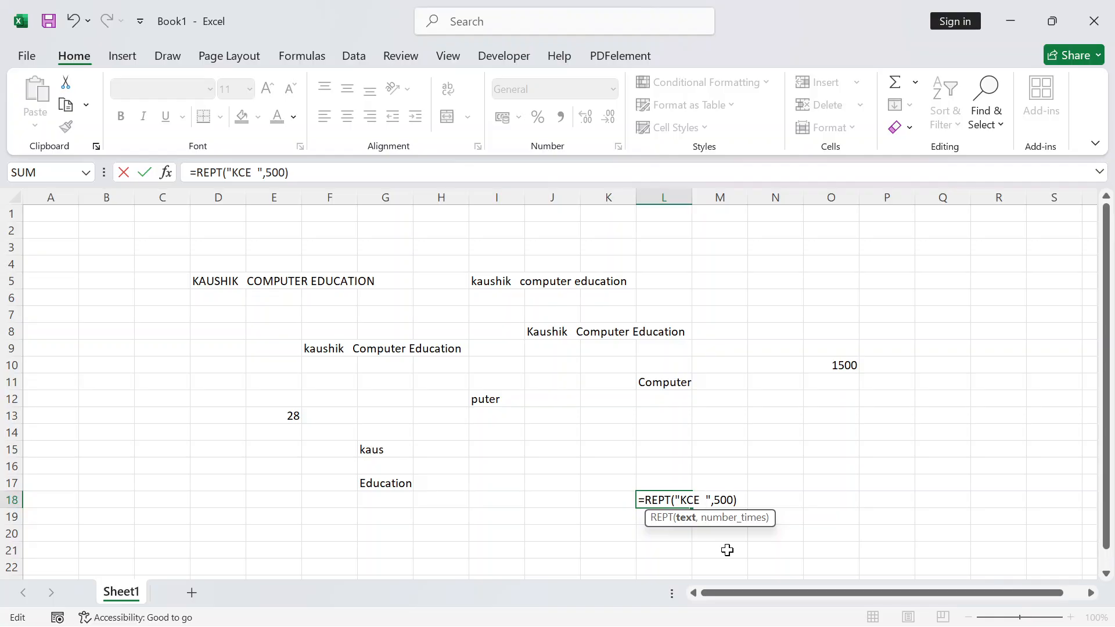
{"action": "key", "text": "Return"}
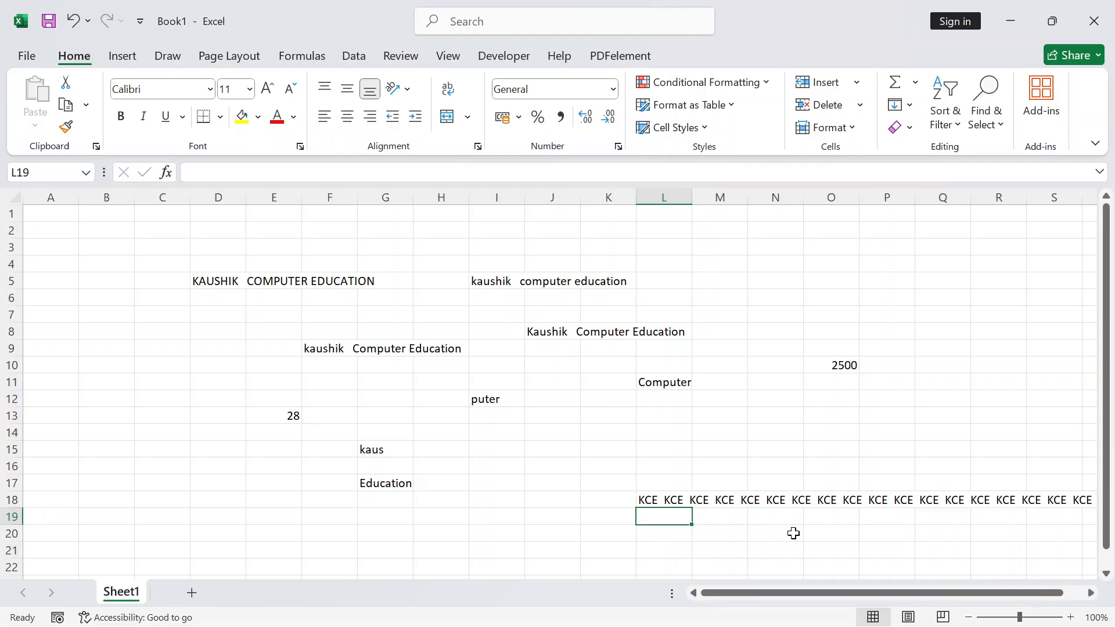
{"action": "double_click", "coordinate": [650, 499]}
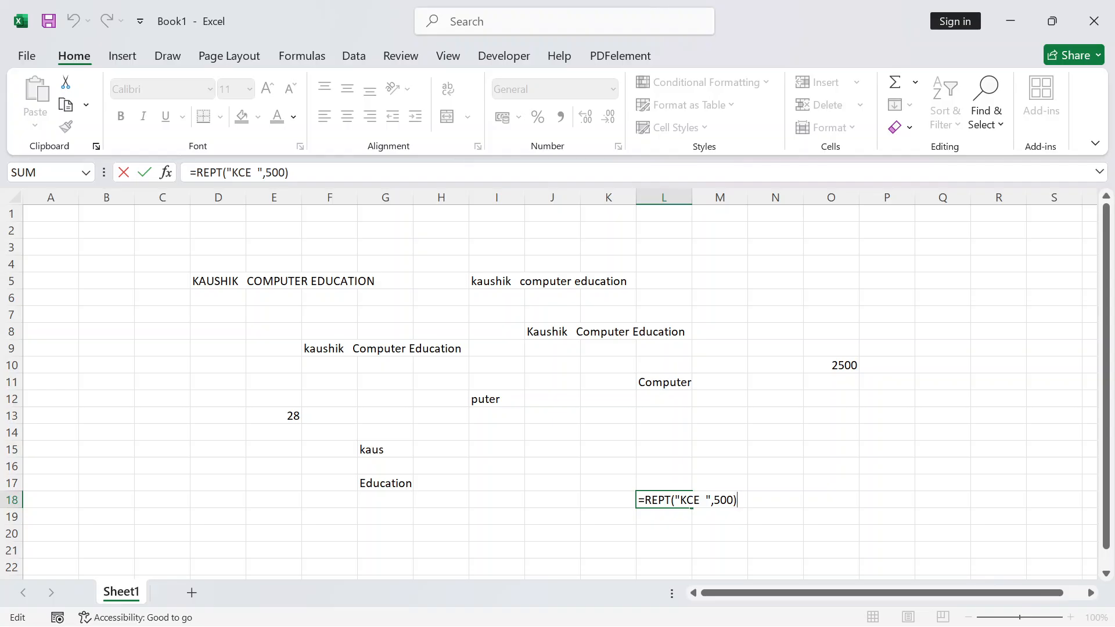
{"action": "left_click", "coordinate": [117, 429]}
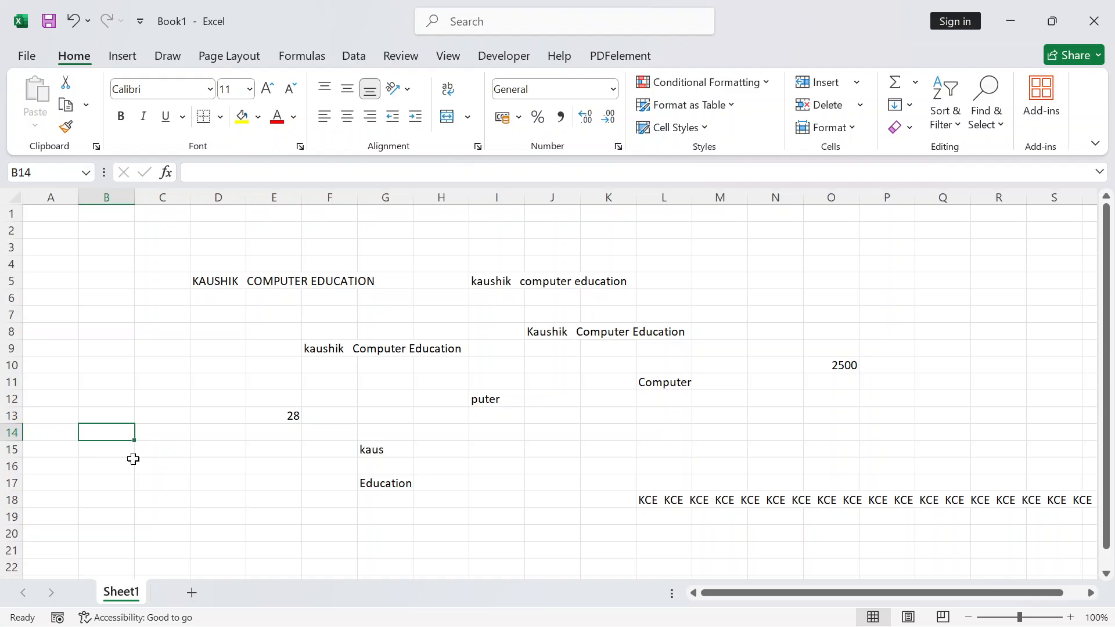
Type KCE in B14 and enter =REPT(B14,500) in C20
{"action": "type", "text": "KCE"}
{"action": "key", "text": "Return"}
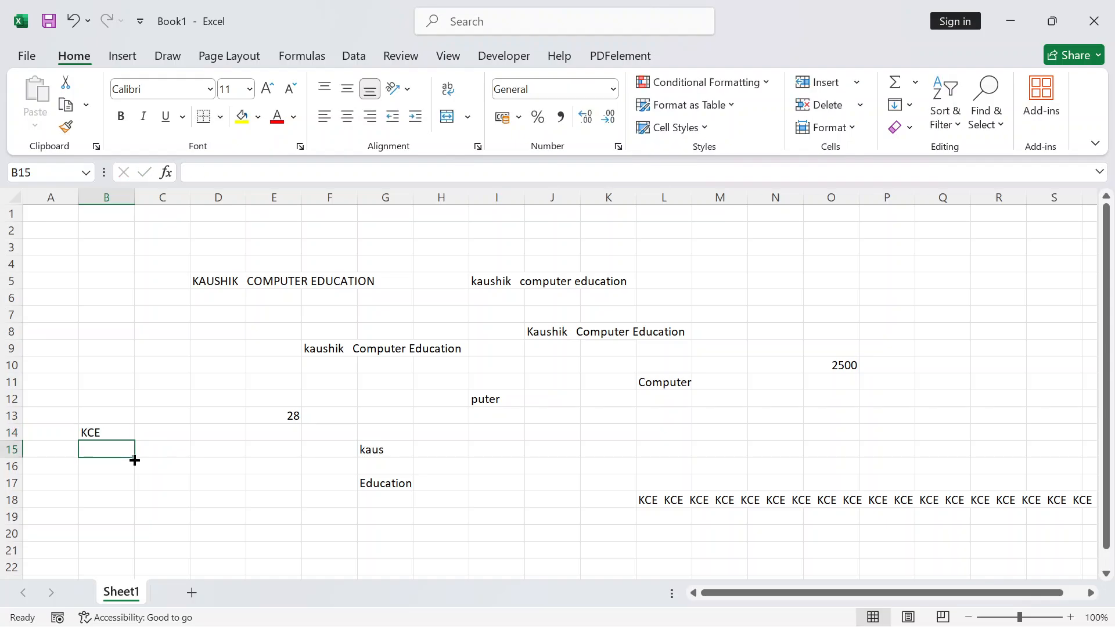
{"action": "left_click", "coordinate": [149, 502]}
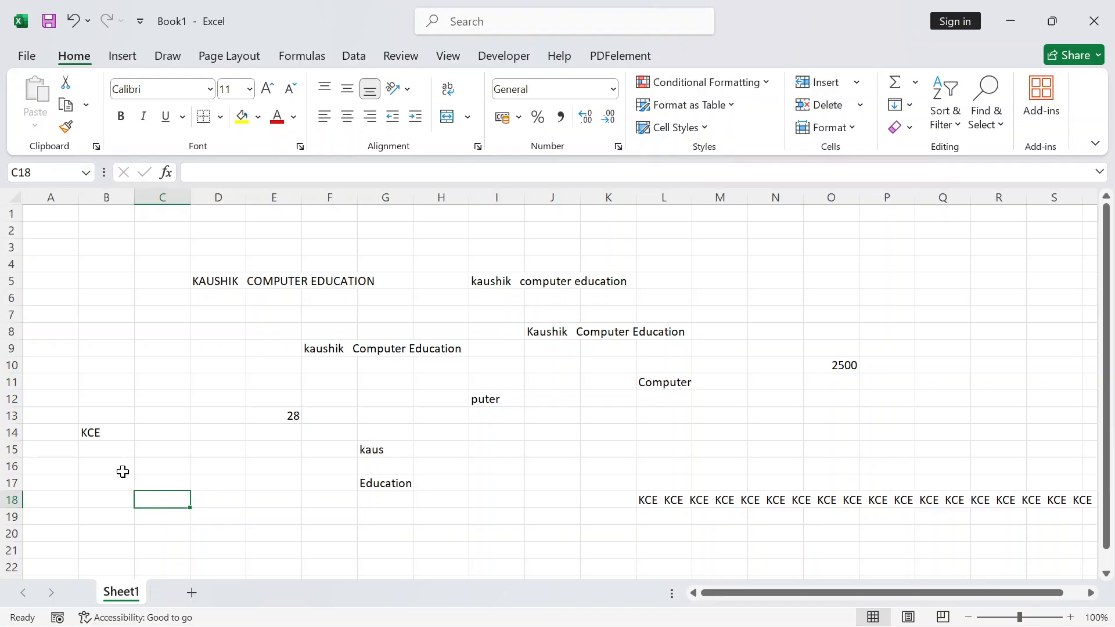
{"action": "left_click", "coordinate": [152, 528]}
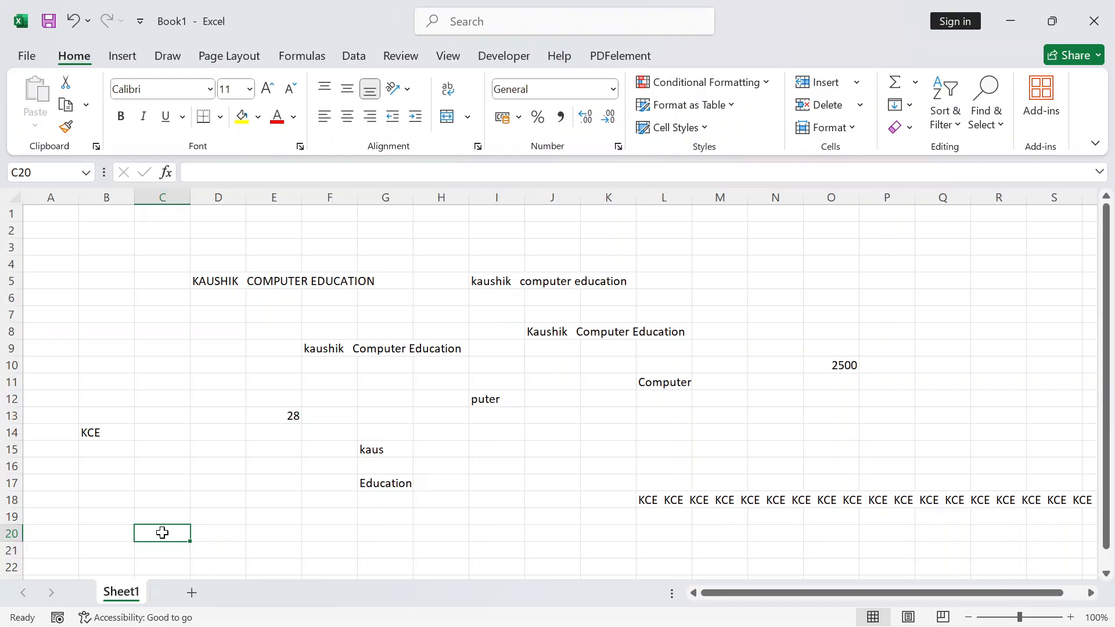
{"action": "type", "text": "=RE"}
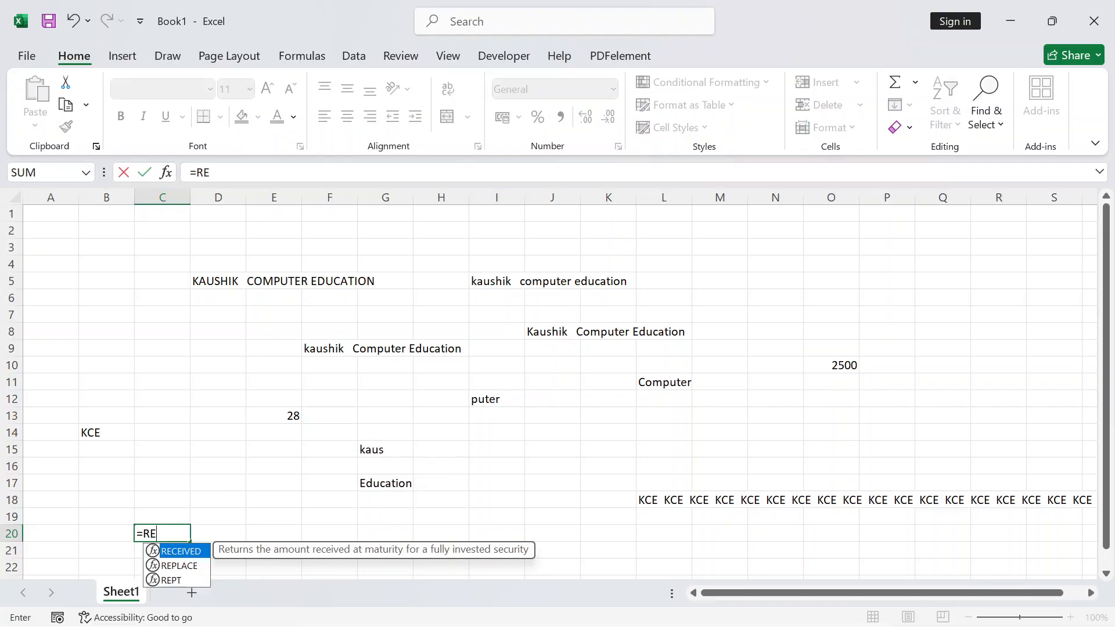
{"action": "type", "text": "PT("}
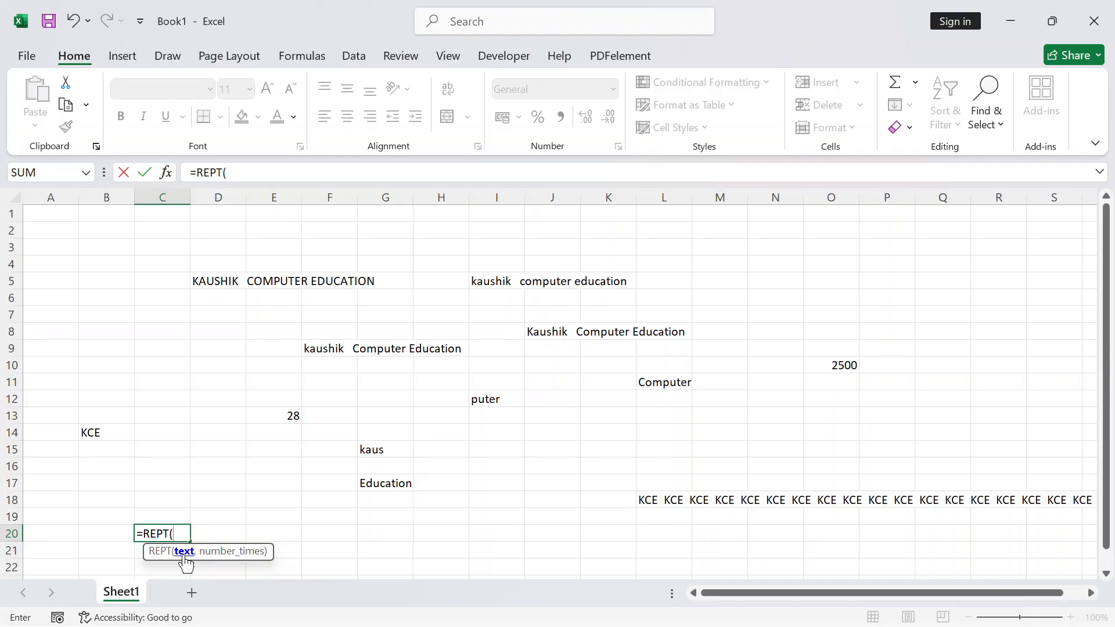
{"action": "left_click", "coordinate": [94, 431]}
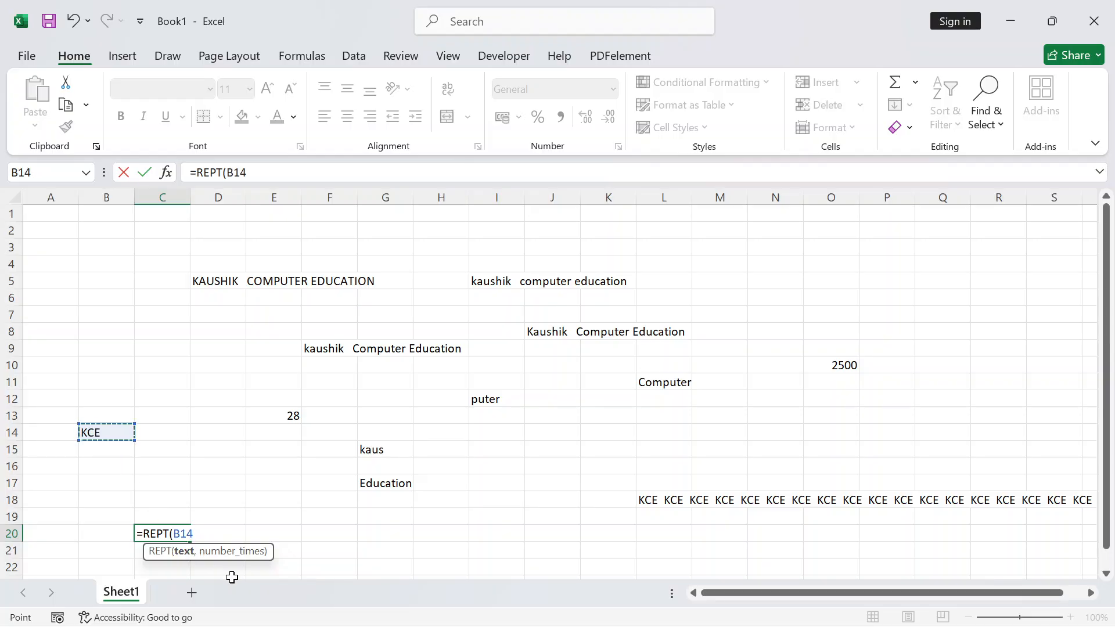
{"action": "type", "text": ","}
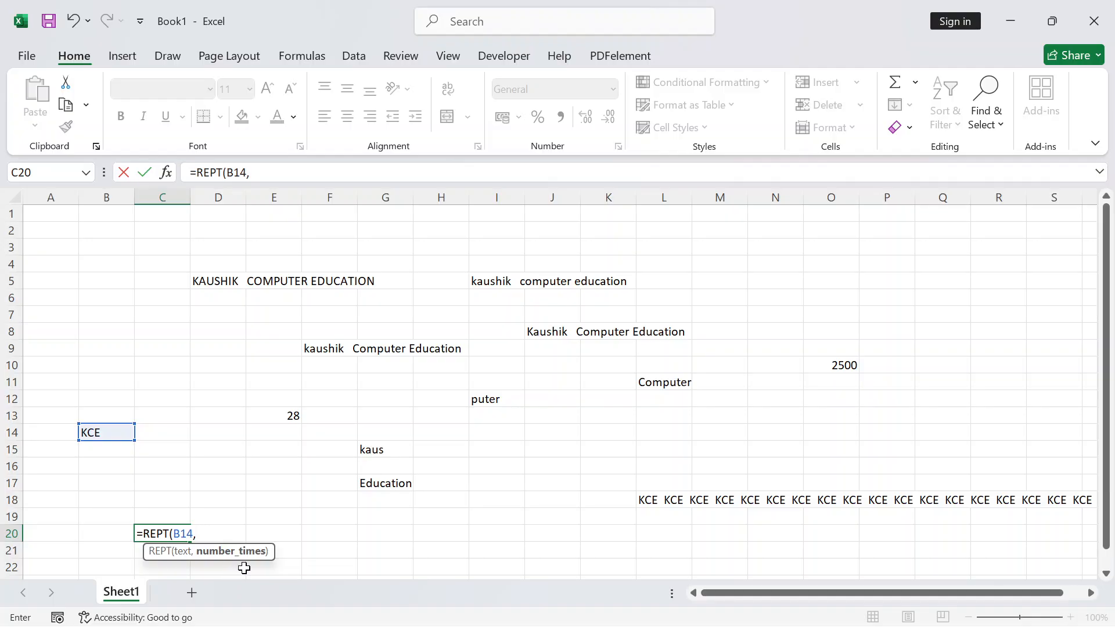
{"action": "type", "text": "500)"}
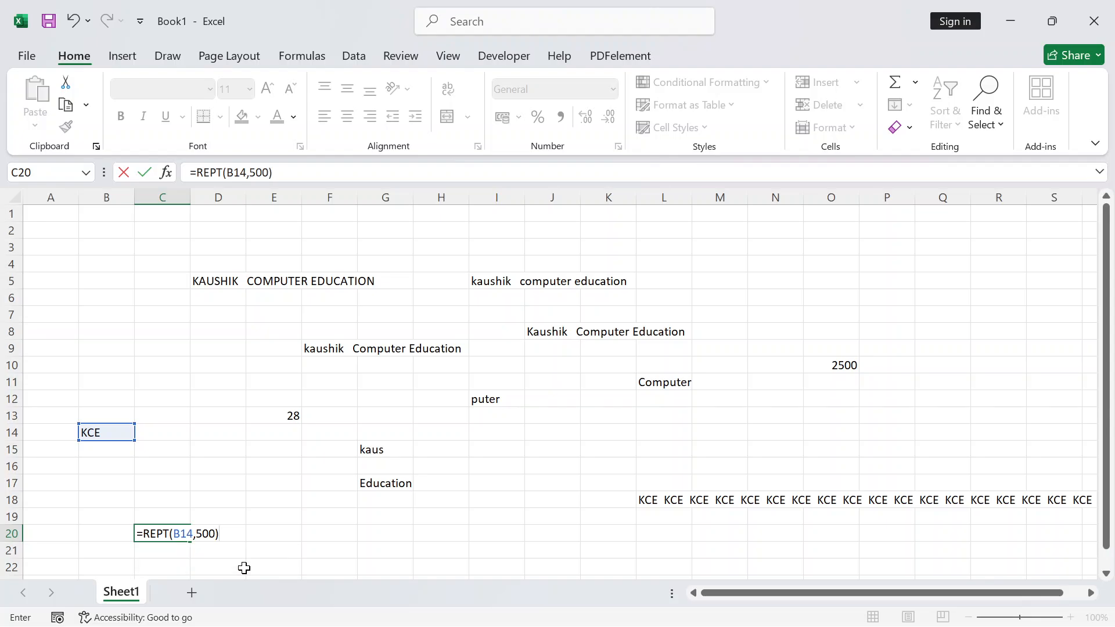
{"action": "key", "text": "Return"}
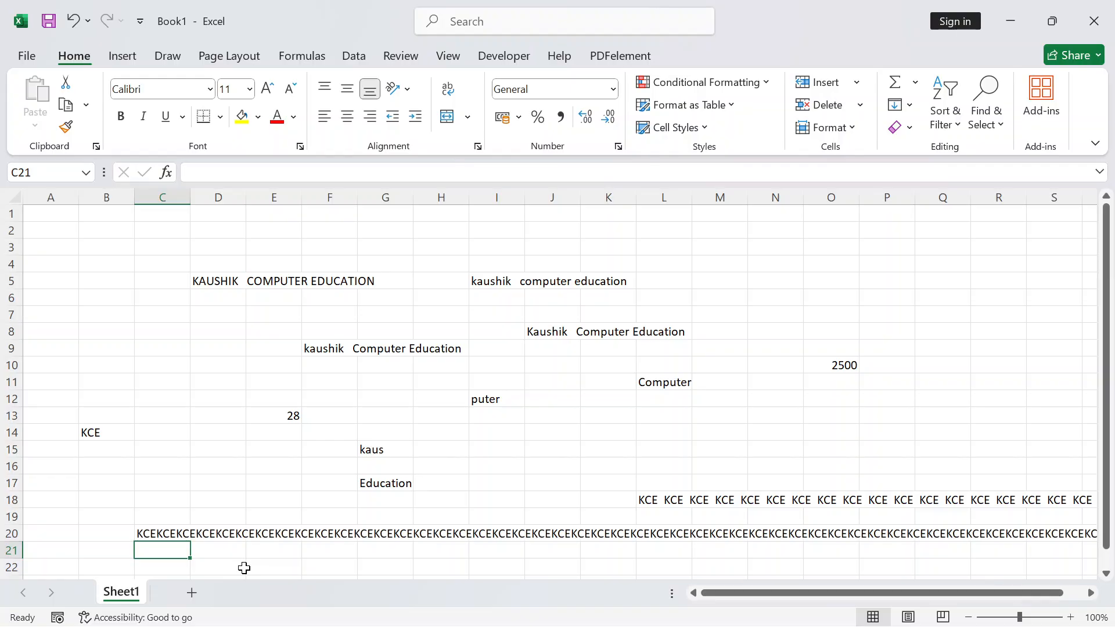
Review and recommit C20's =REPT(B14,500) formula
{"action": "left_click", "coordinate": [157, 533]}
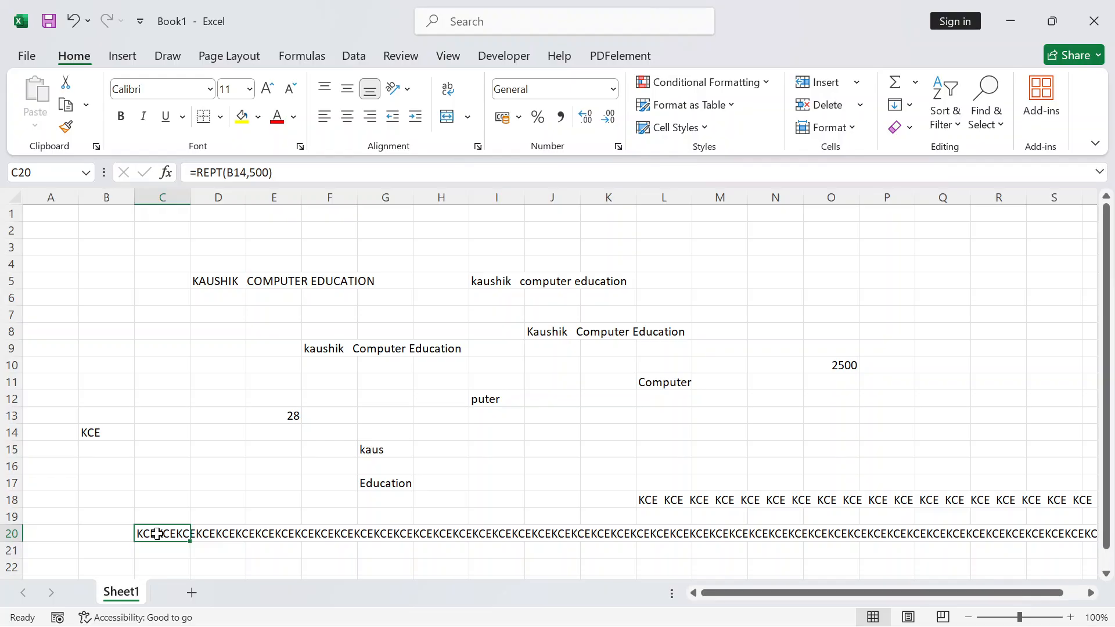
{"action": "double_click", "coordinate": [156, 533]}
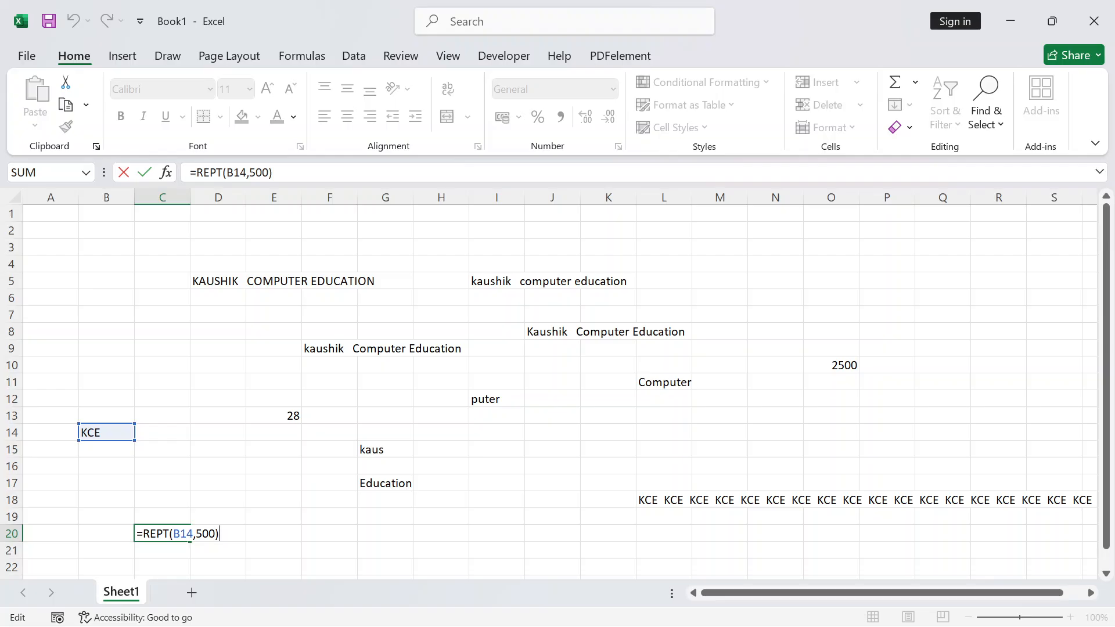
{"action": "key", "text": "Left"}
{"action": "key", "text": "Left"}
{"action": "key", "text": "Left"}
{"action": "key", "text": "Left"}
{"action": "key", "text": "Left"}
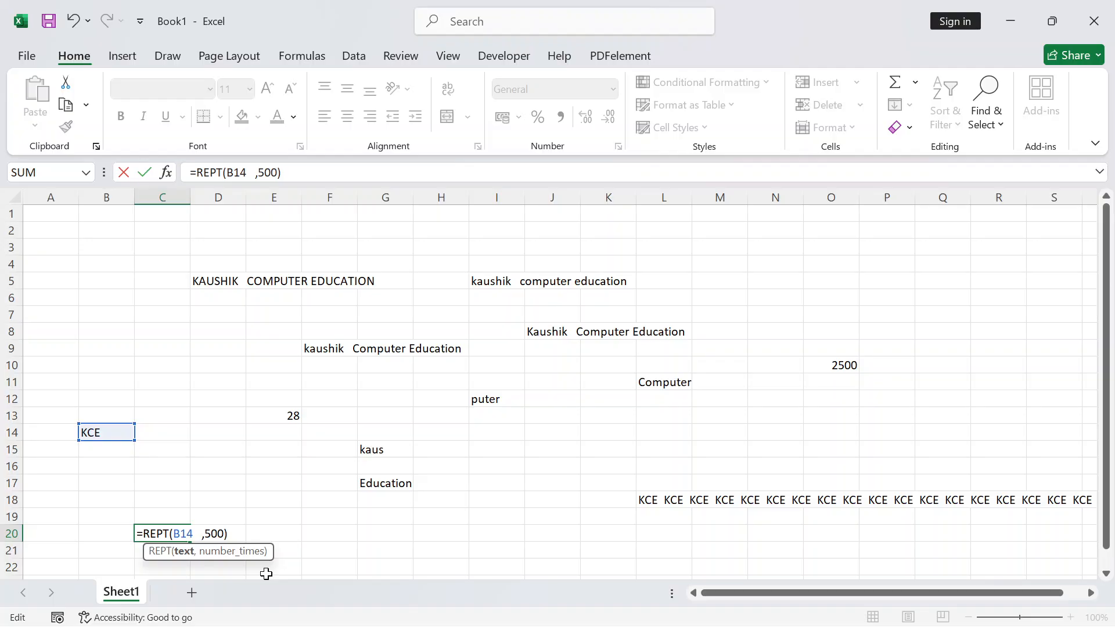
{"action": "key", "text": "Return"}
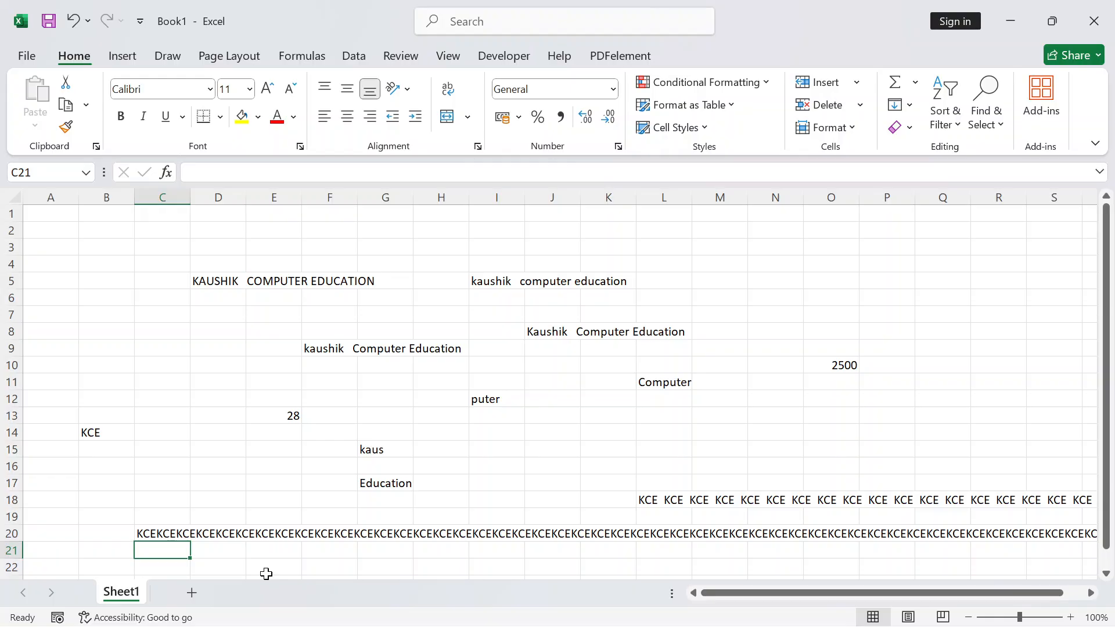
{"action": "key", "text": "Up"}
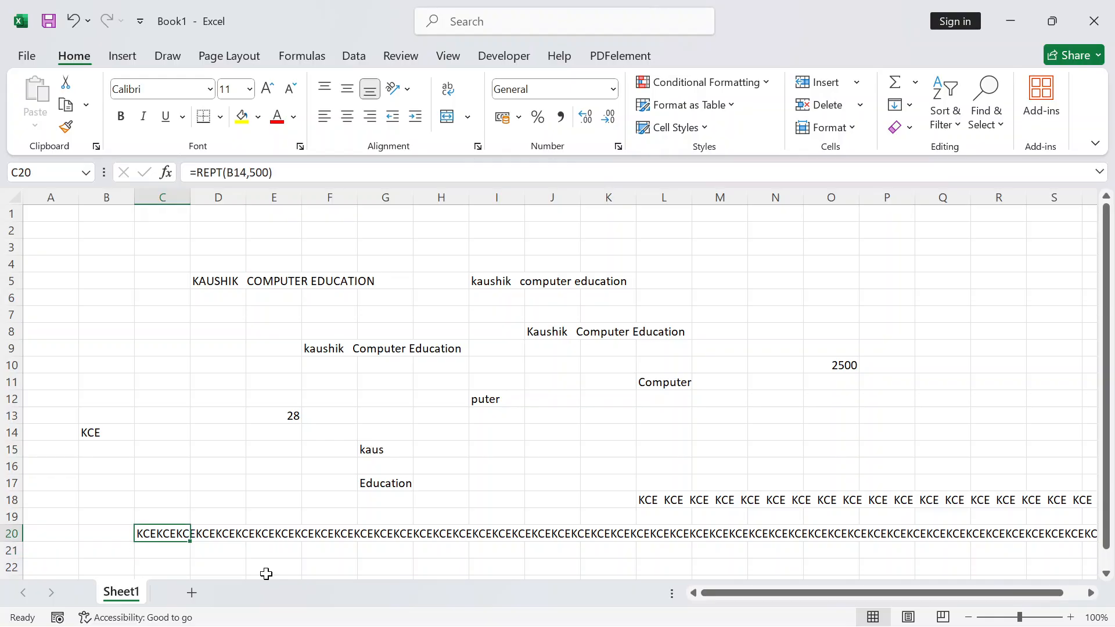
{"action": "key", "text": "F2"}
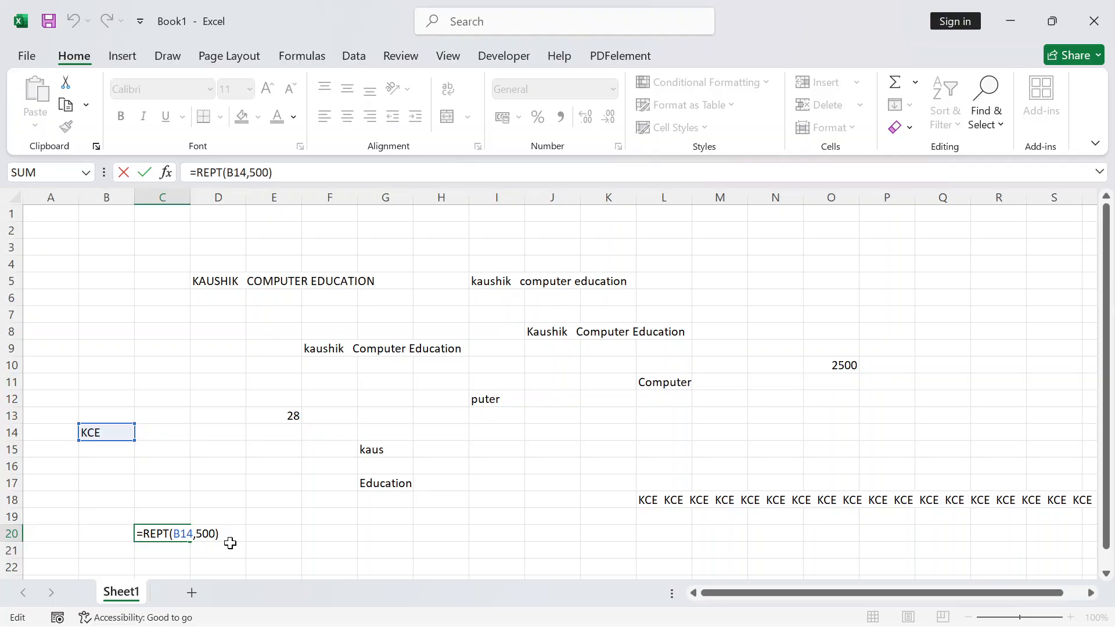
{"action": "key", "text": "Return"}
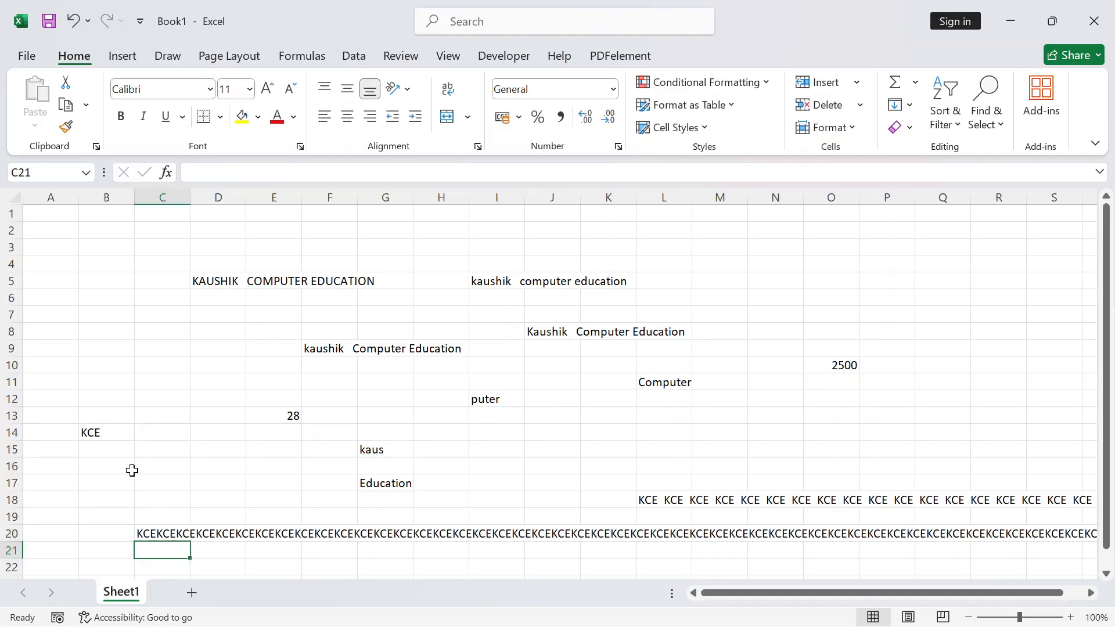
Add a trailing space after KCE in B14 so row 20 reads 'KCE KCE KCE'
{"action": "left_click", "coordinate": [100, 432]}
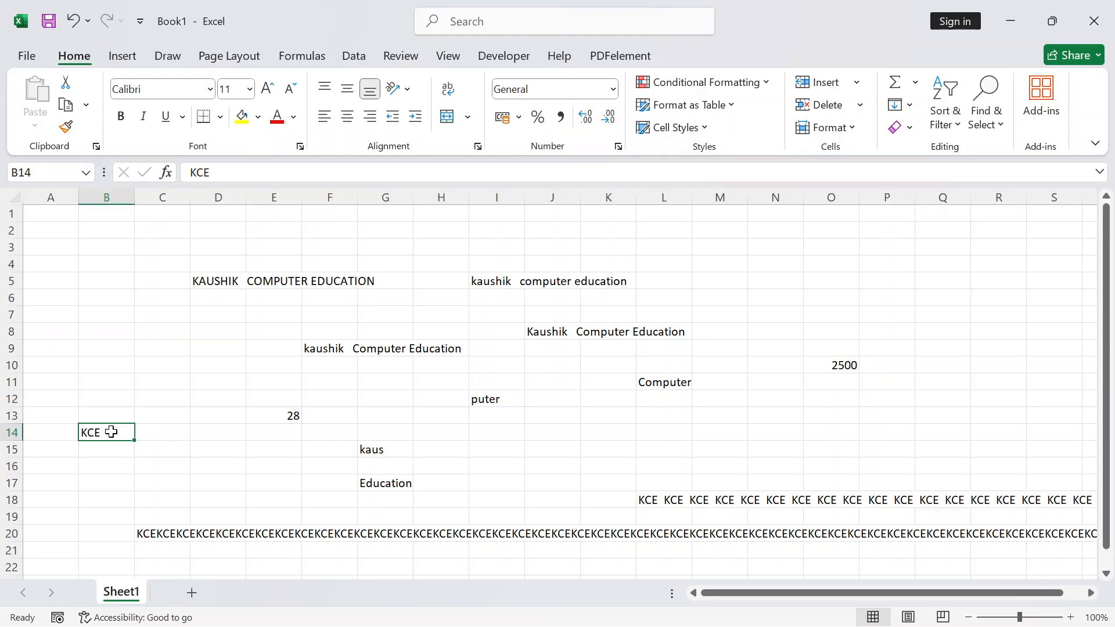
{"action": "double_click", "coordinate": [111, 432]}
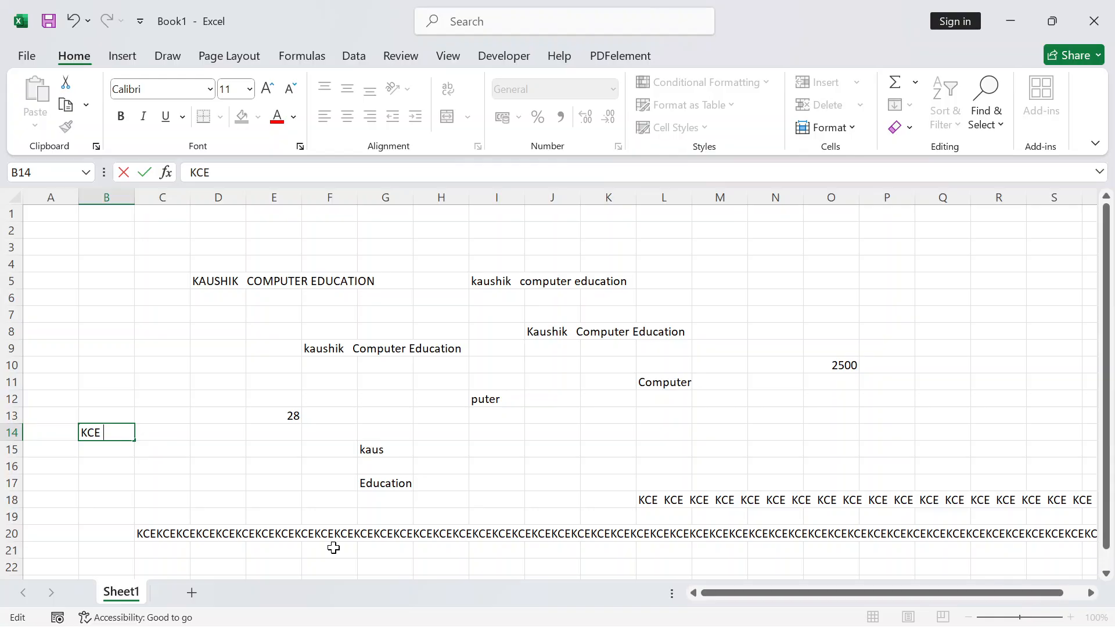
{"action": "key", "text": "Return"}
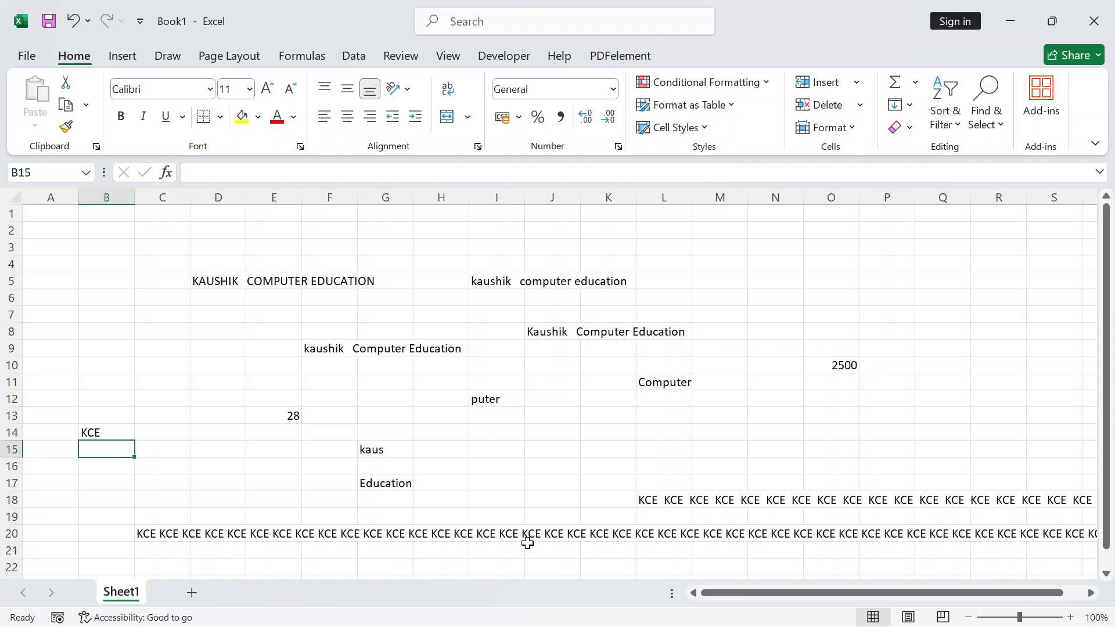
{"action": "left_click", "coordinate": [398, 230]}
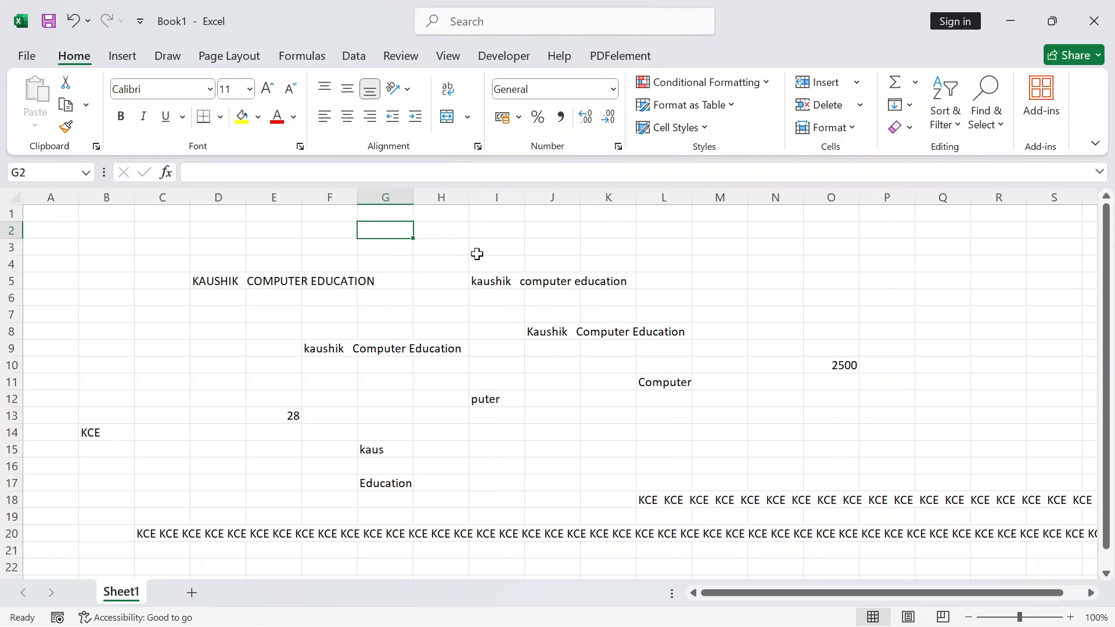
Enter =REPT(5,1000) in G2 to repeat the digit 5 a thousand times
{"action": "type", "text": "="}
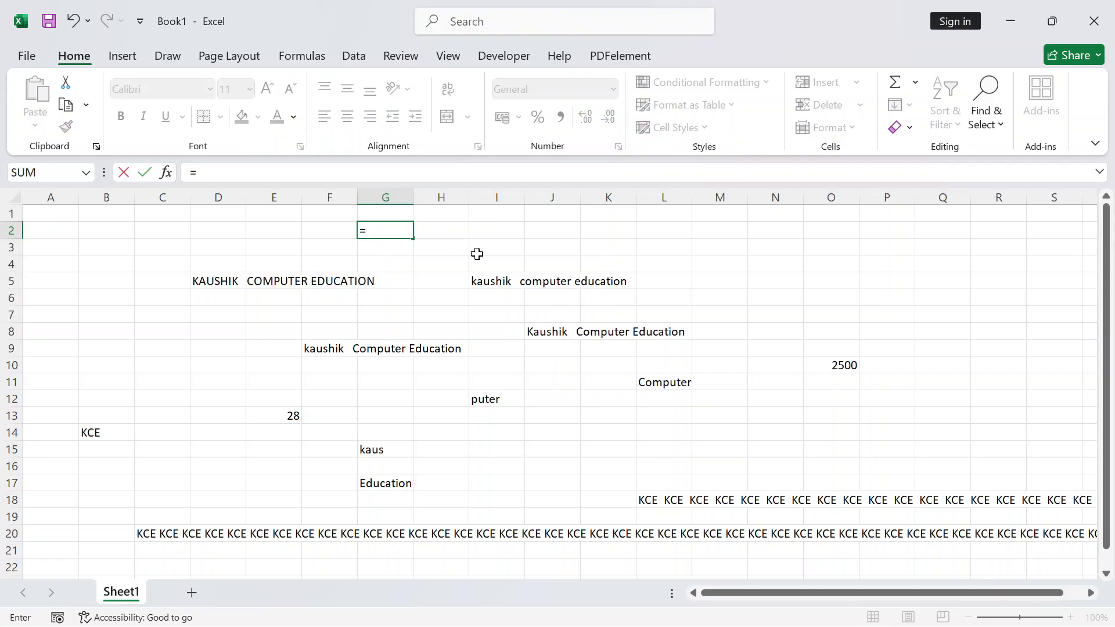
{"action": "type", "text": "REPT"}
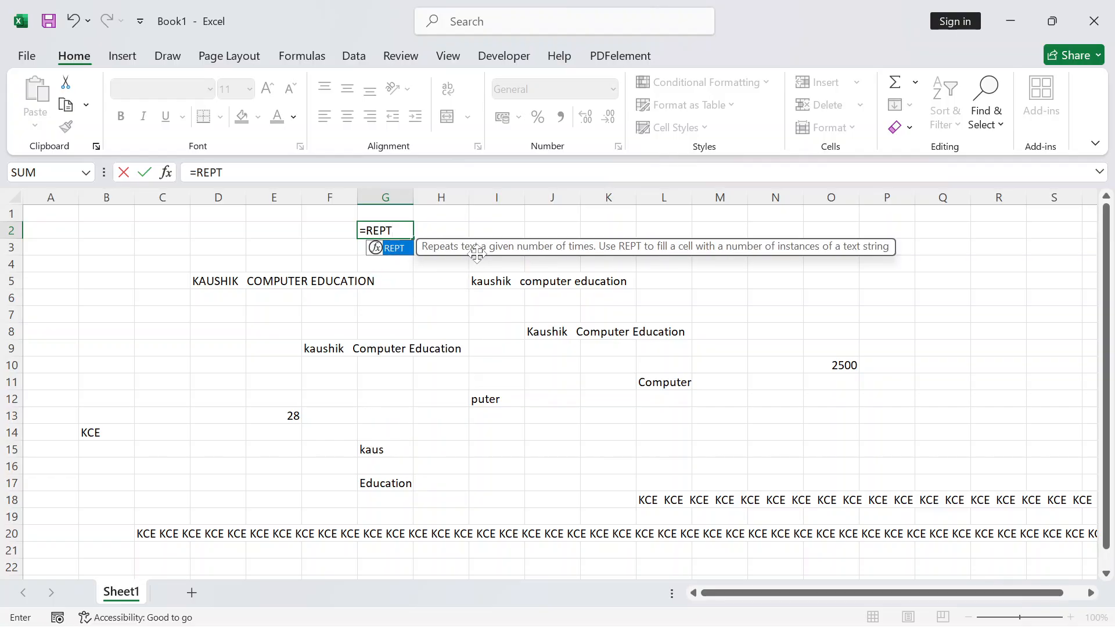
{"action": "type", "text": "("}
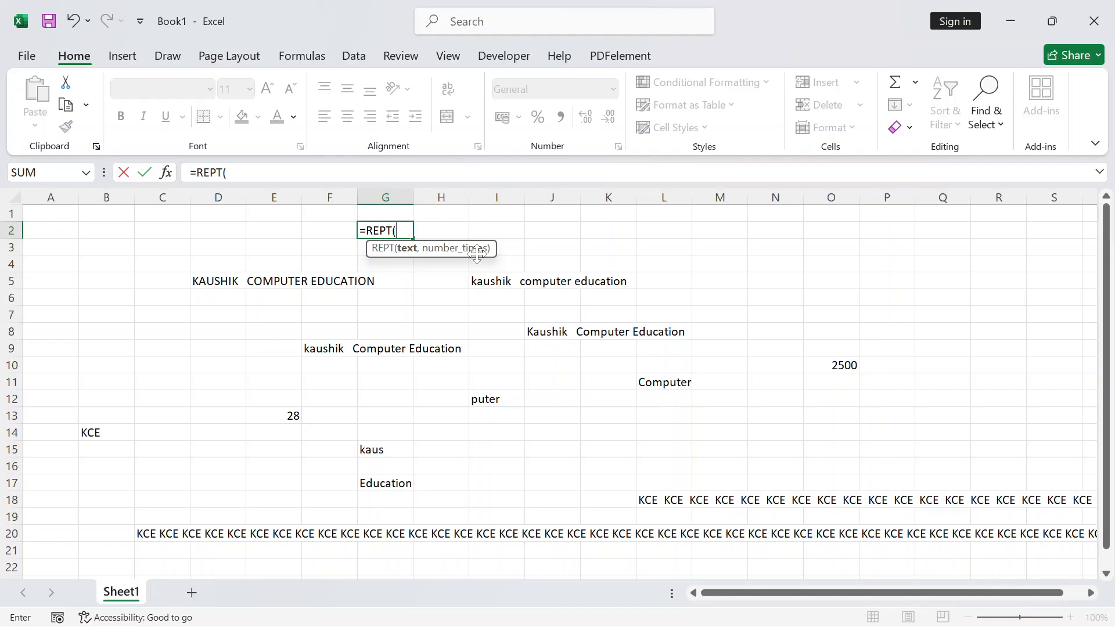
{"action": "type", "text": "5,100"}
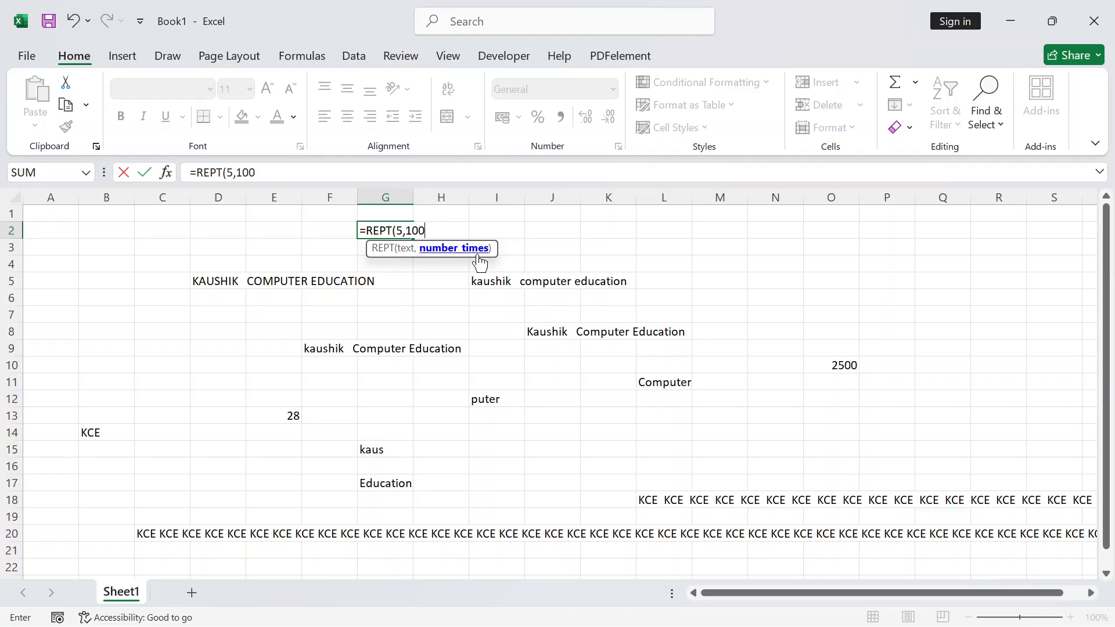
{"action": "type", "text": "0)"}
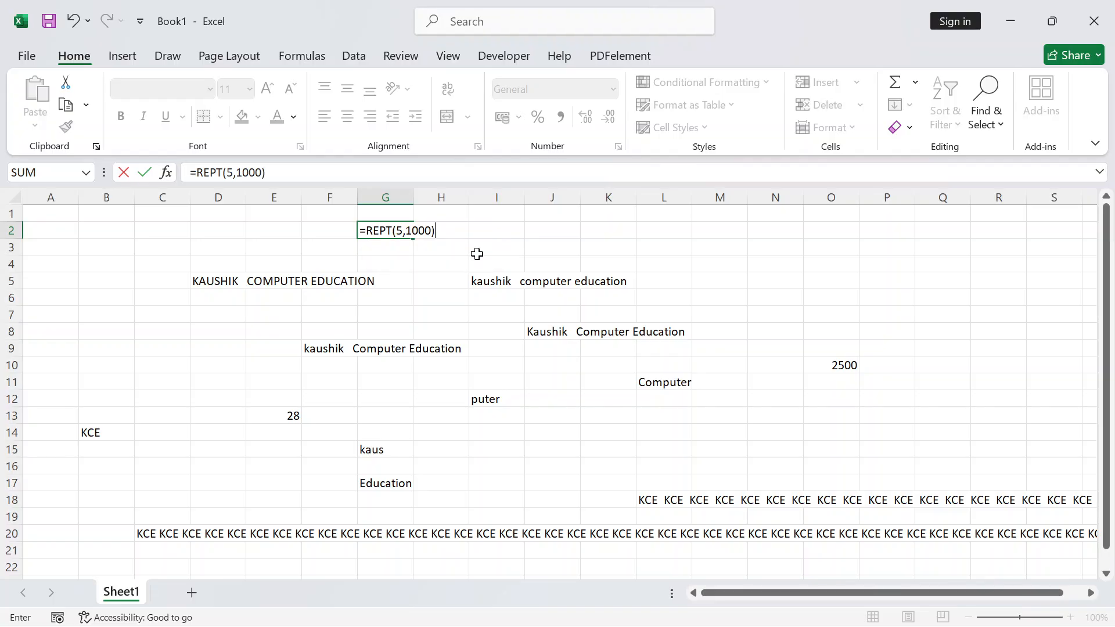
{"action": "key", "text": "Return"}
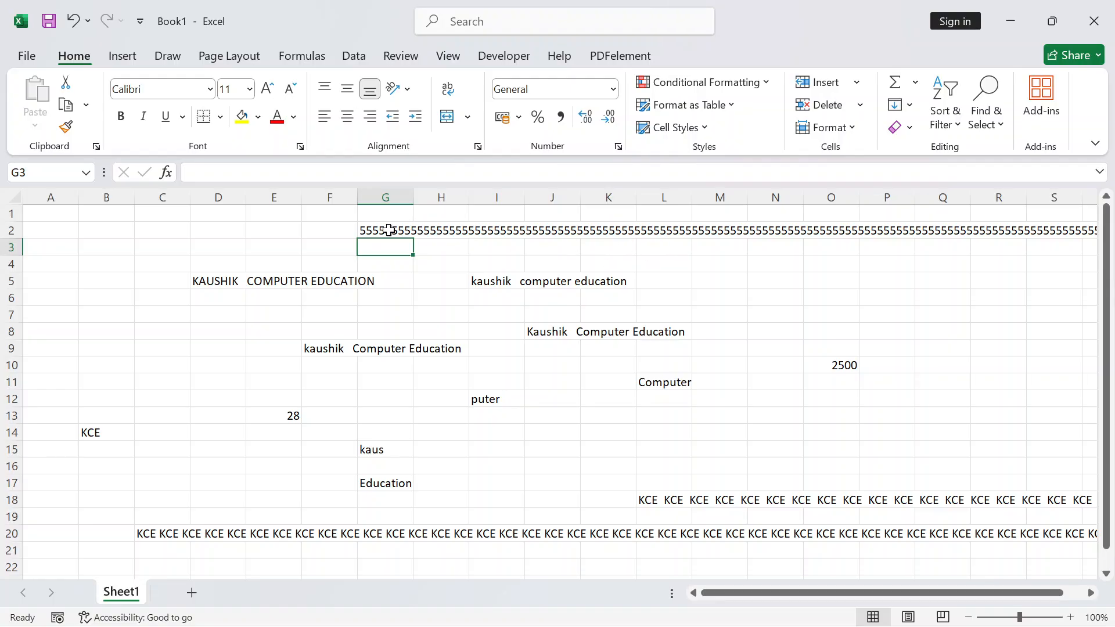
{"action": "left_click", "coordinate": [154, 366]}
{"action": "left_click", "coordinate": [392, 233]}
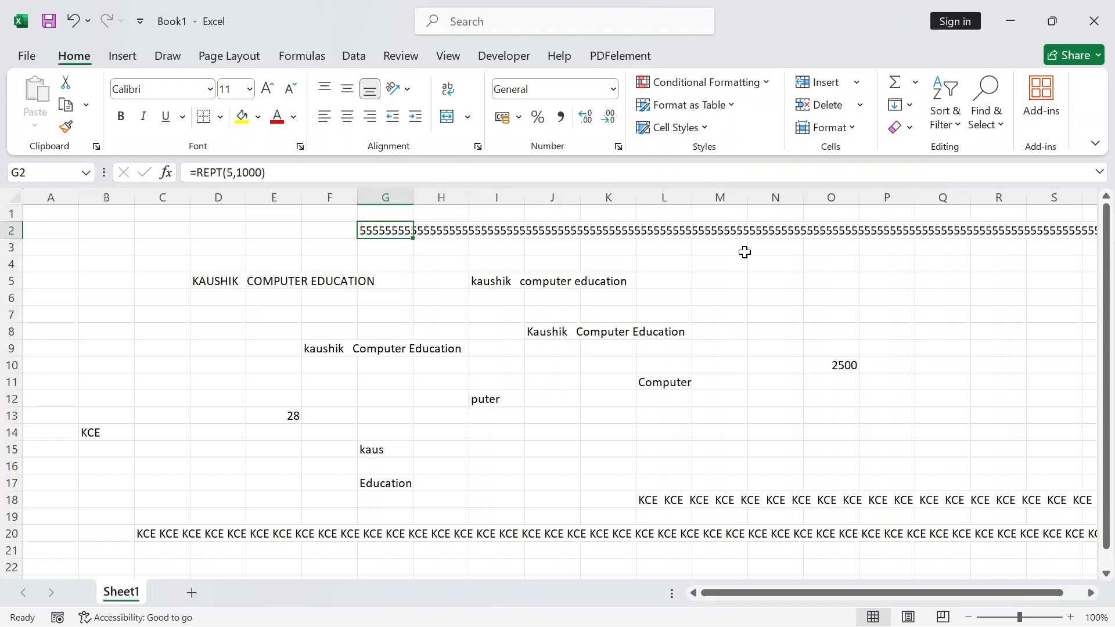
{"action": "left_click", "coordinate": [107, 197]}
{"action": "left_click", "coordinate": [107, 258]}
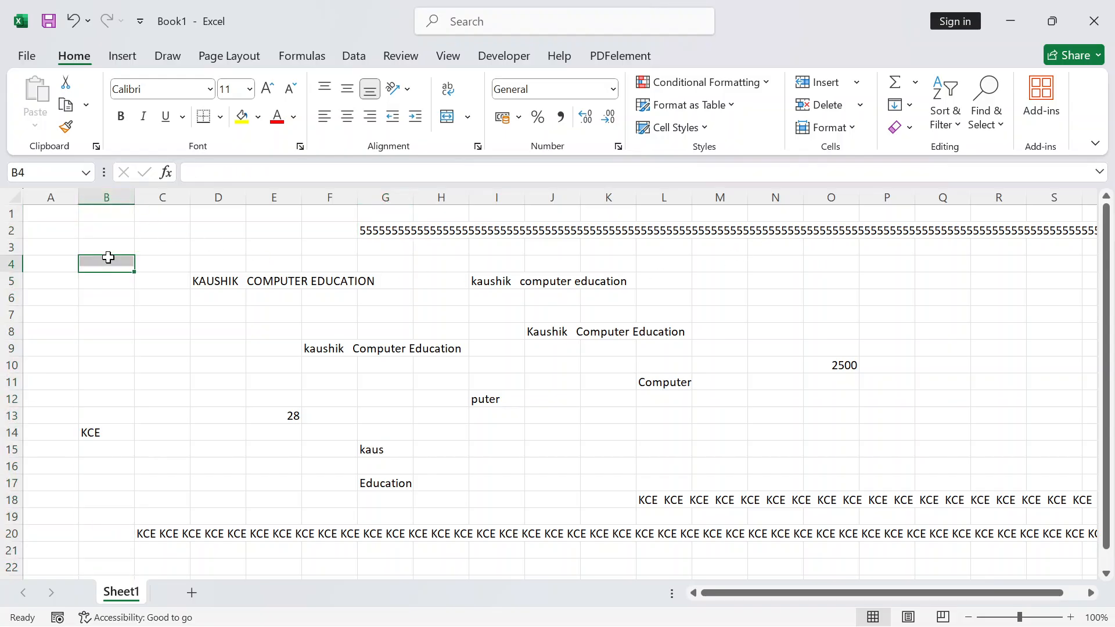
{"action": "left_click", "coordinate": [107, 198]}
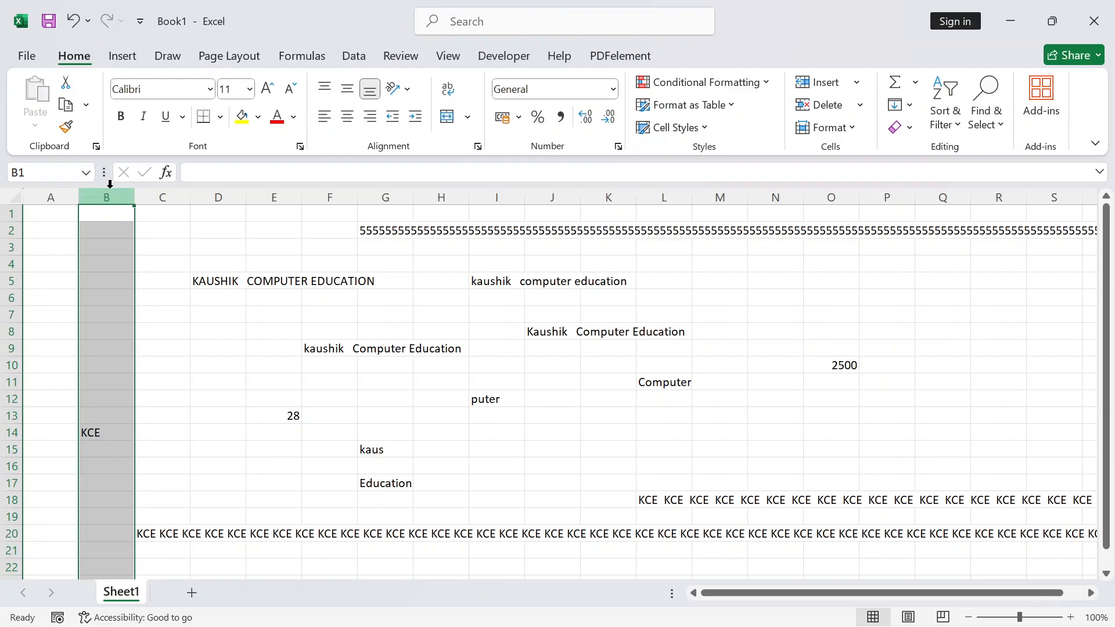
{"action": "left_click", "coordinate": [12, 263]}
{"action": "left_click", "coordinate": [109, 198]}
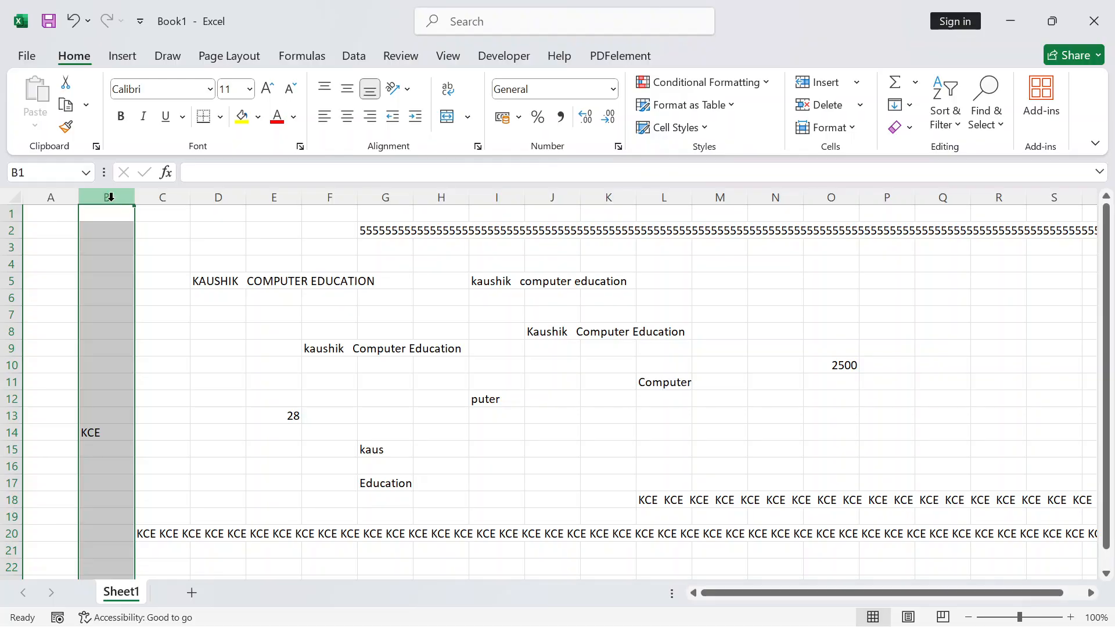
{"action": "left_click", "coordinate": [114, 331]}
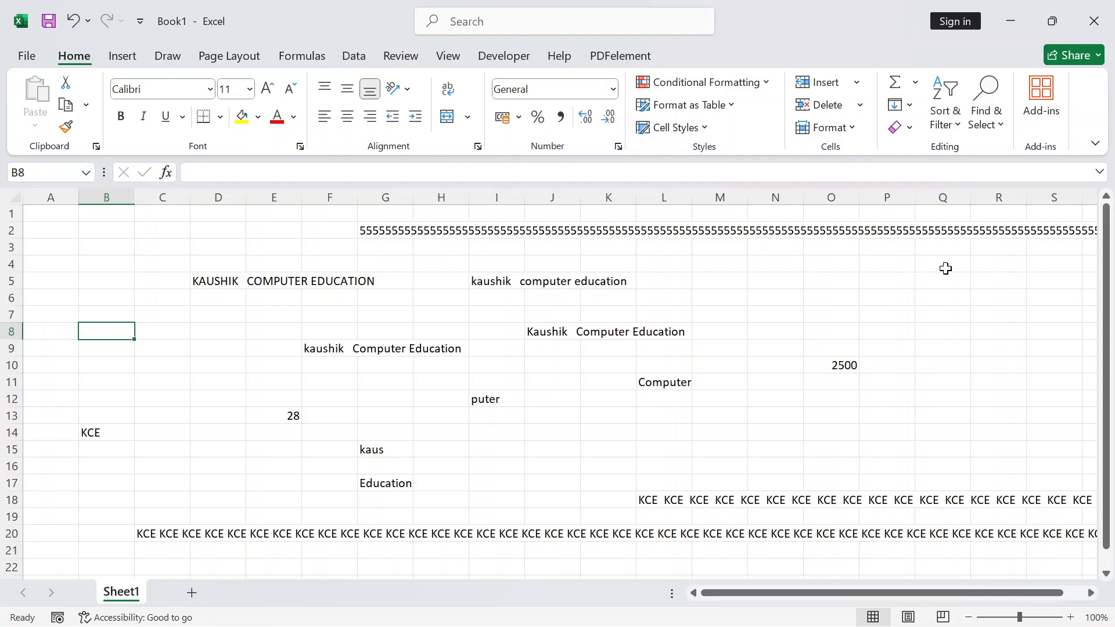
{"action": "left_click", "coordinate": [955, 336]}
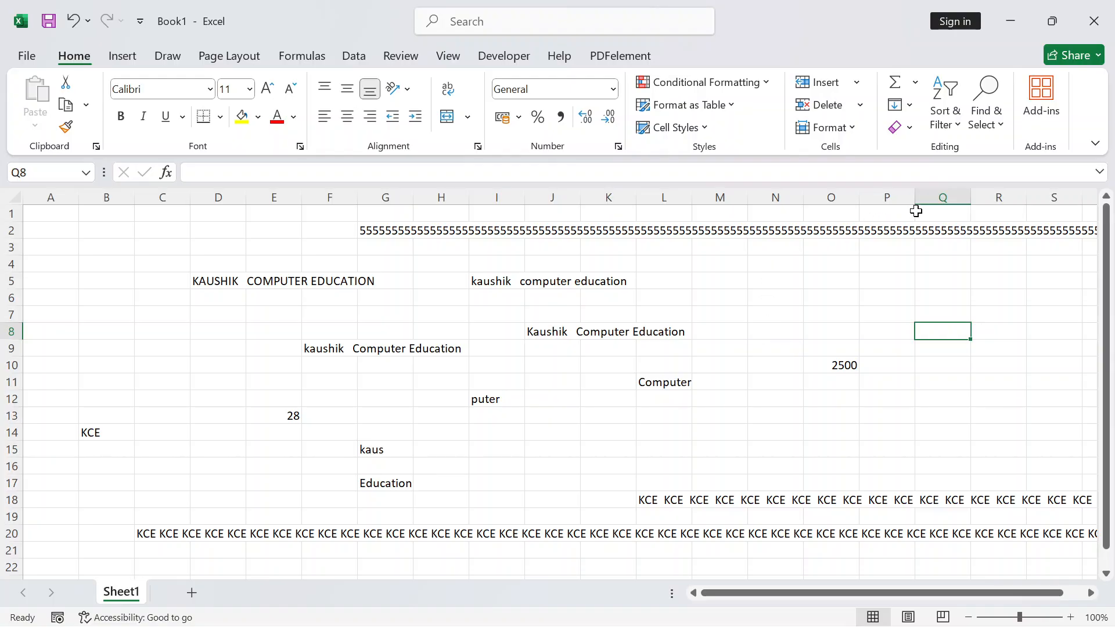
{"action": "left_click_drag", "start_coordinate": [1050, 592], "coordinate": [1070, 592]}
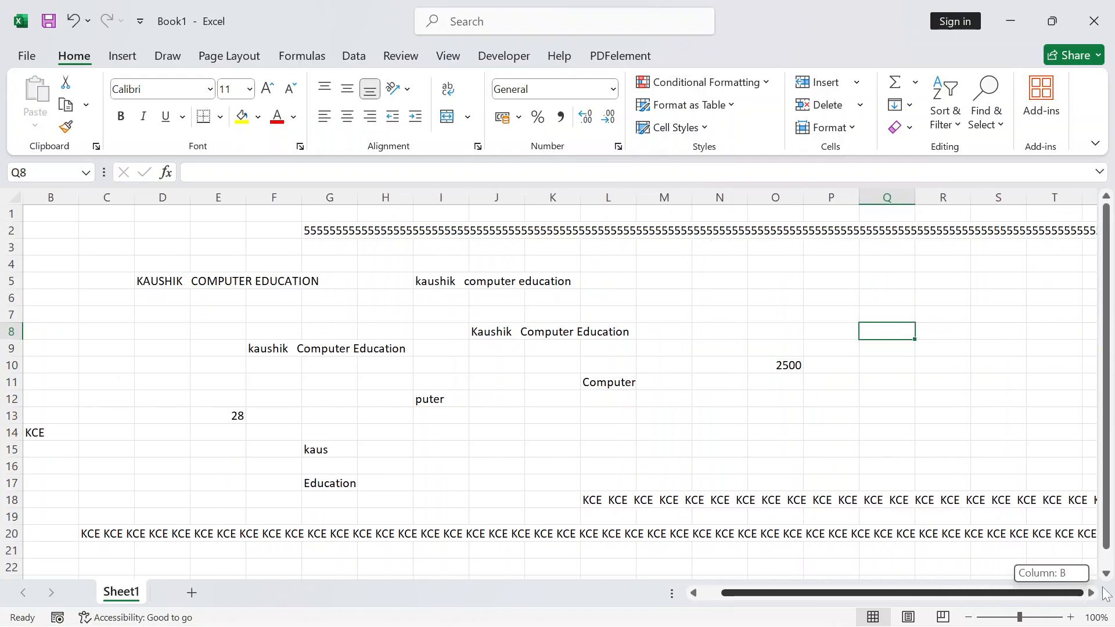
Scroll right past columns T to Z and select column AN
{"action": "left_click", "coordinate": [1054, 195]}
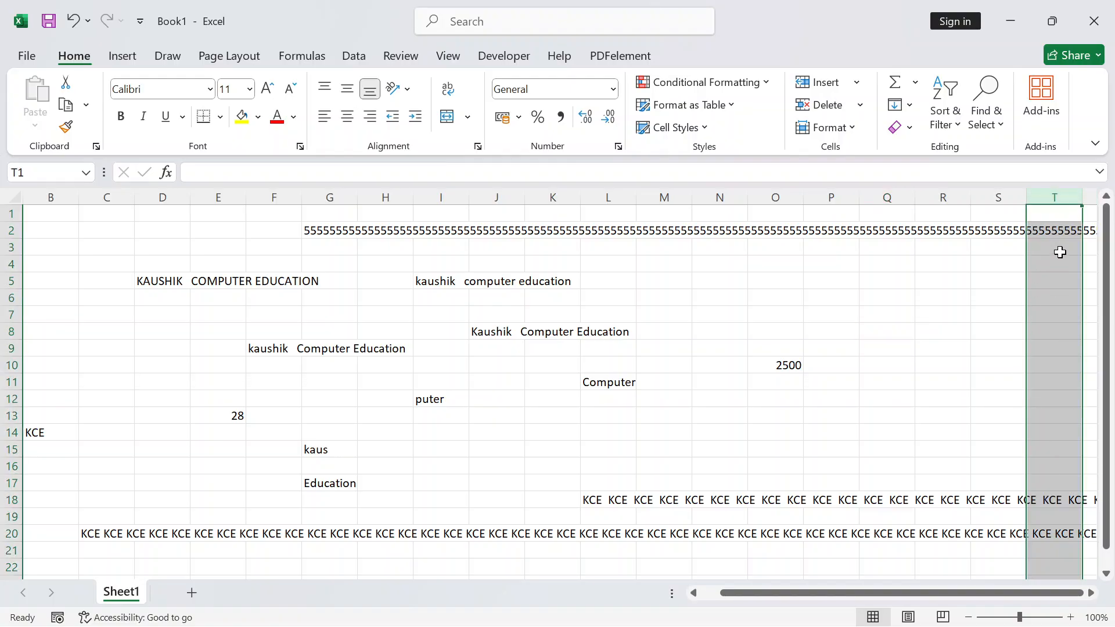
{"action": "left_click", "coordinate": [1097, 592]}
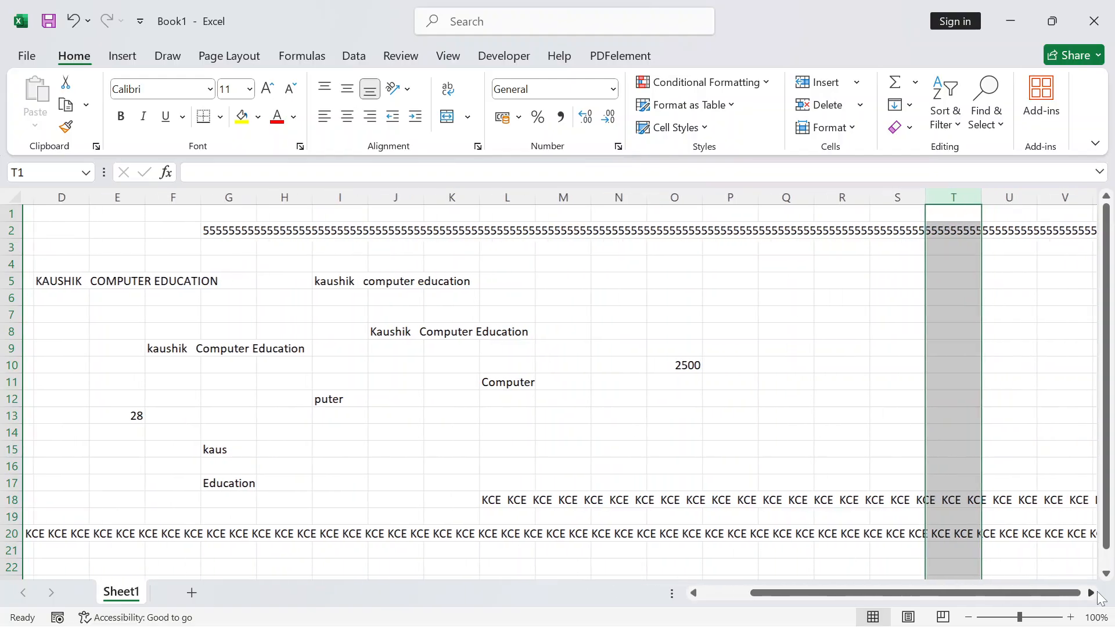
{"action": "left_click", "coordinate": [1096, 593]}
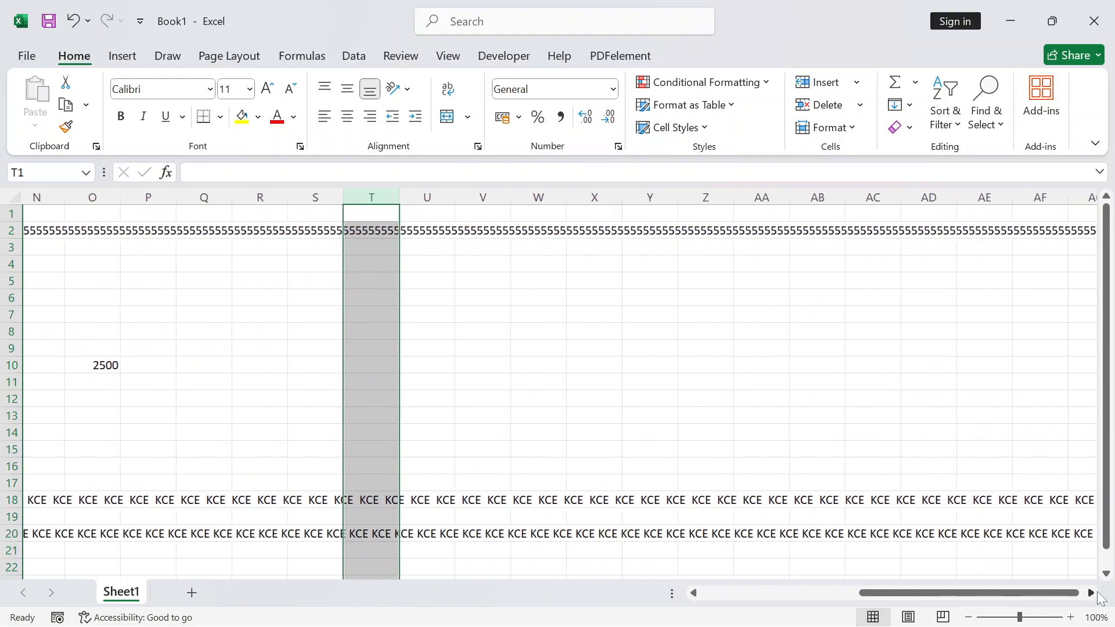
{"action": "left_click", "coordinate": [633, 197]}
{"action": "left_click", "coordinate": [652, 197]}
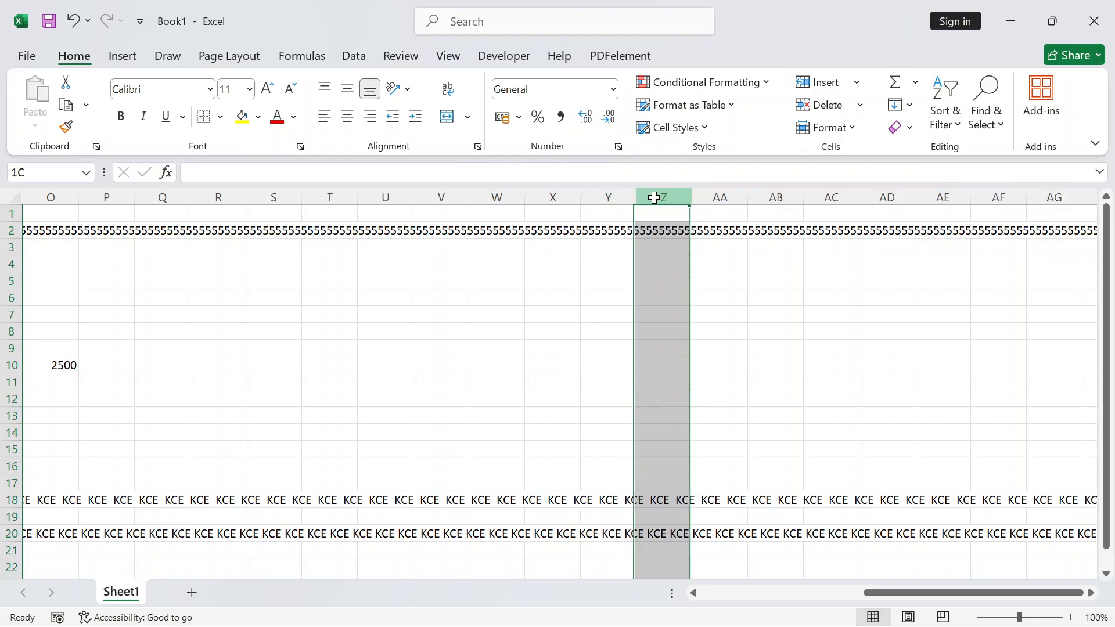
{"action": "left_click", "coordinate": [1091, 592]}
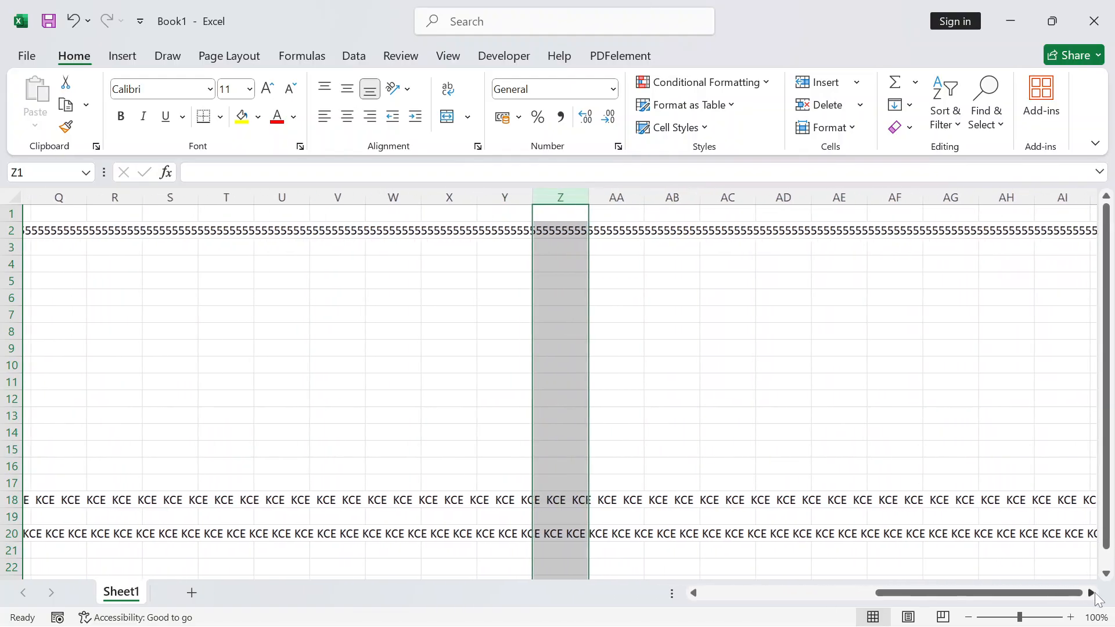
{"action": "left_click", "coordinate": [1091, 593]}
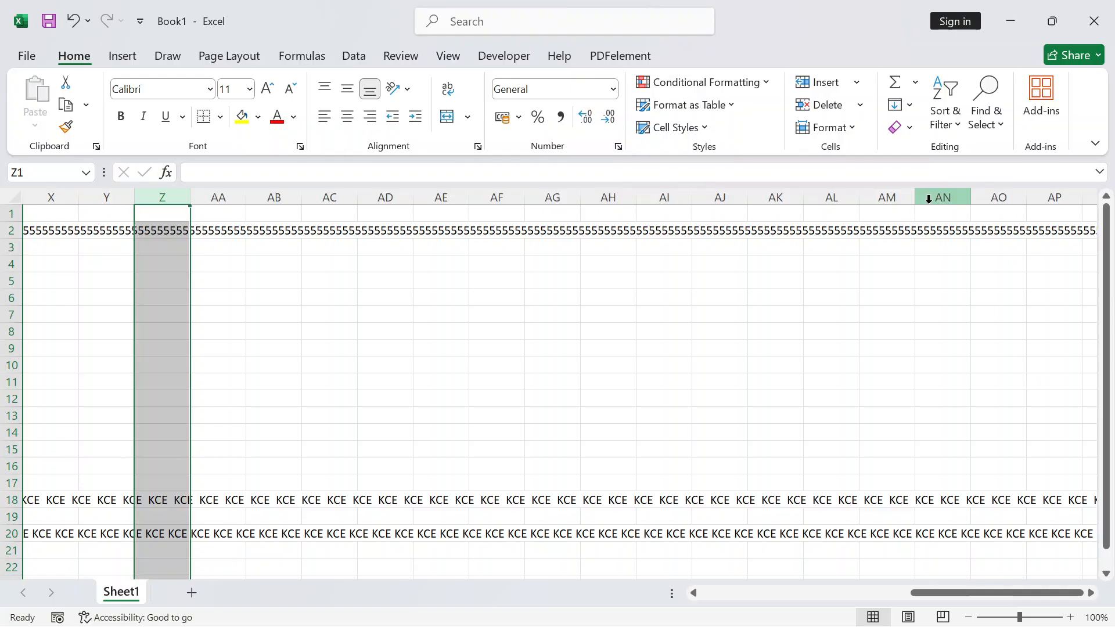
{"action": "left_click", "coordinate": [942, 197]}
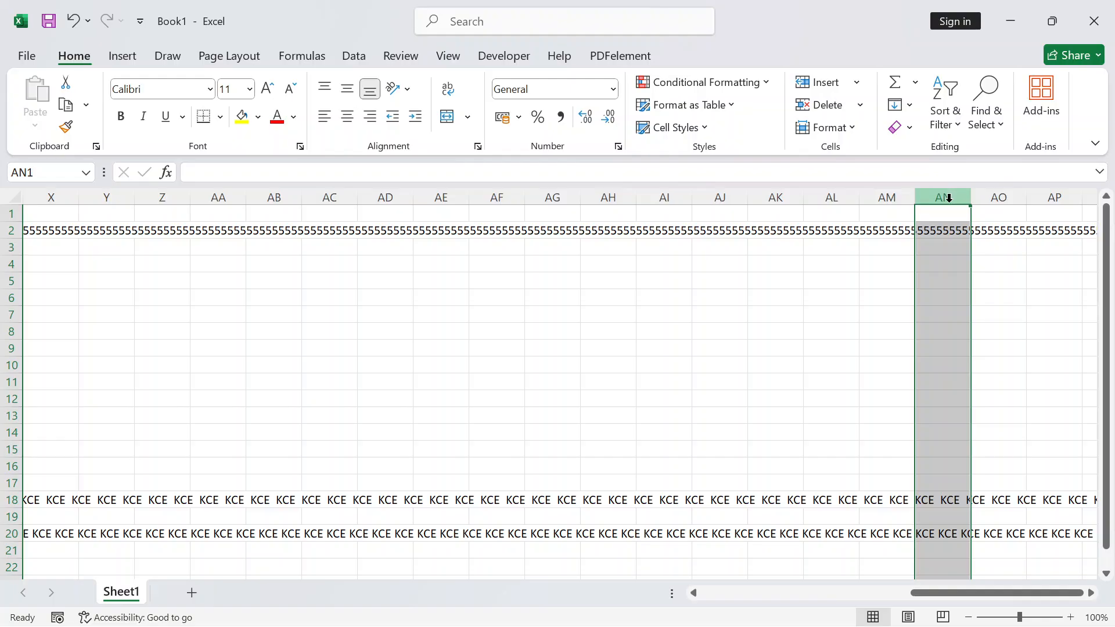
Enter =COLUMN() in AN7 to return 40, then jump to the last column XFD
{"action": "left_click", "coordinate": [945, 310]}
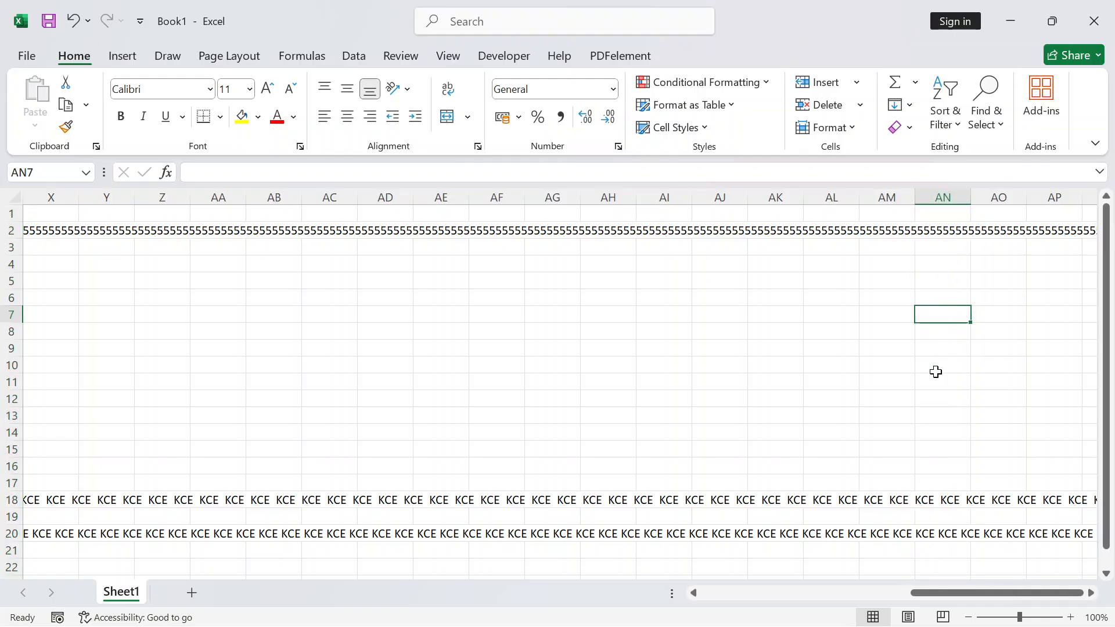
{"action": "type", "text": "=C"}
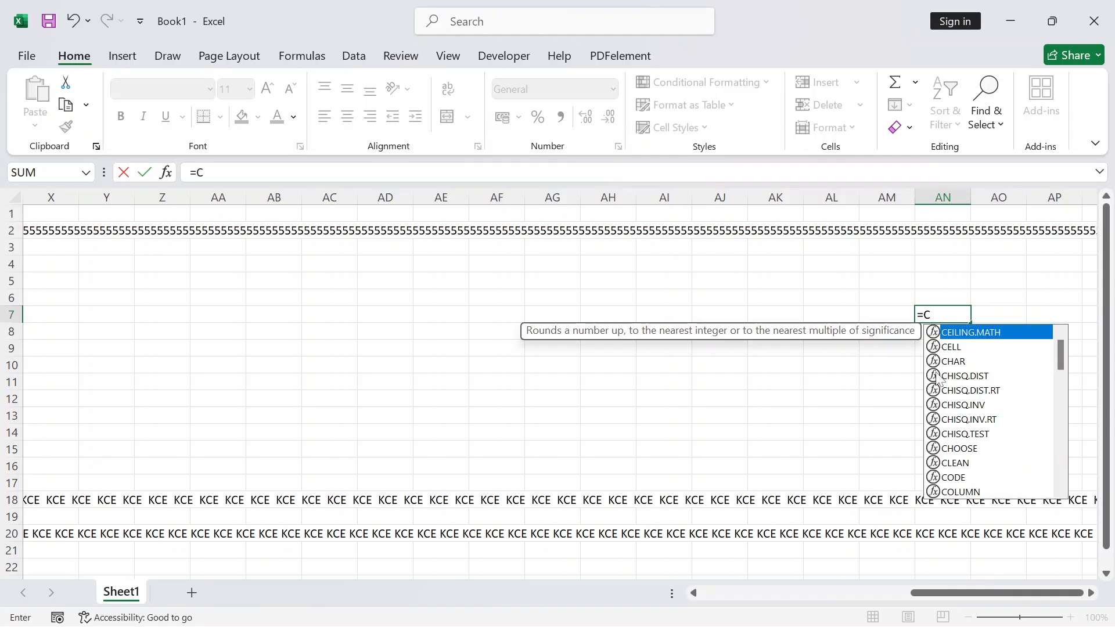
{"action": "type", "text": "OLUM"}
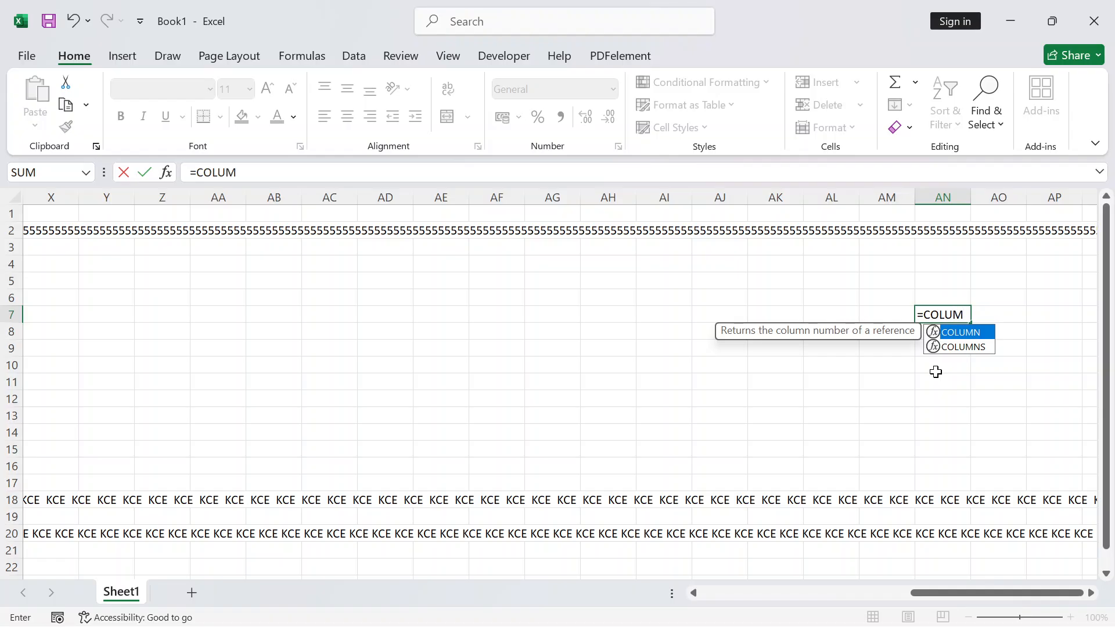
{"action": "type", "text": "N()"}
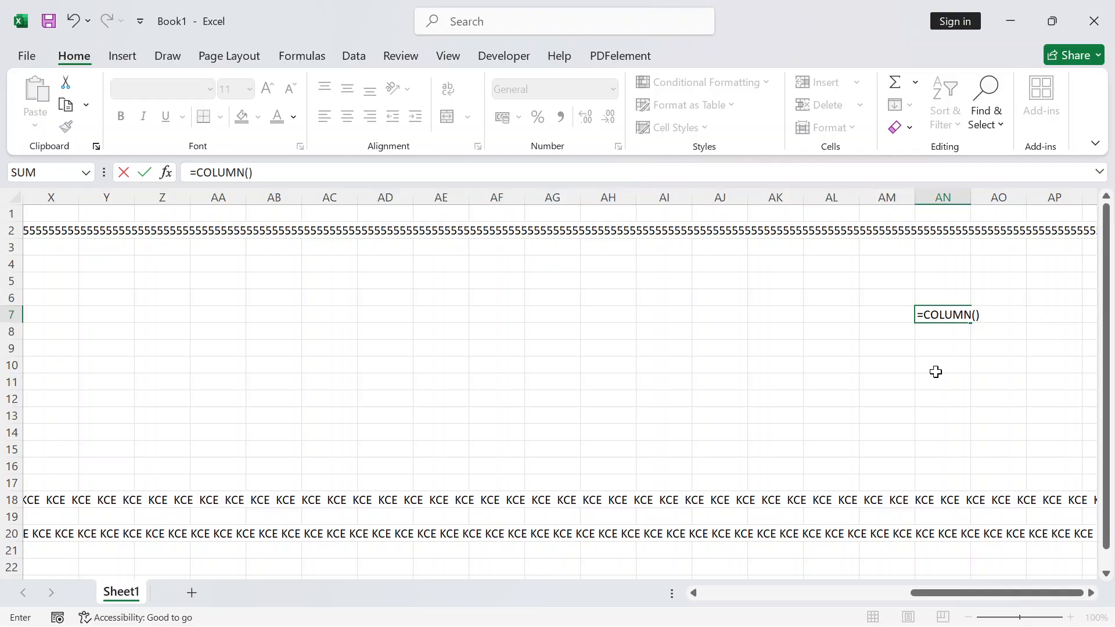
{"action": "key", "text": "Return"}
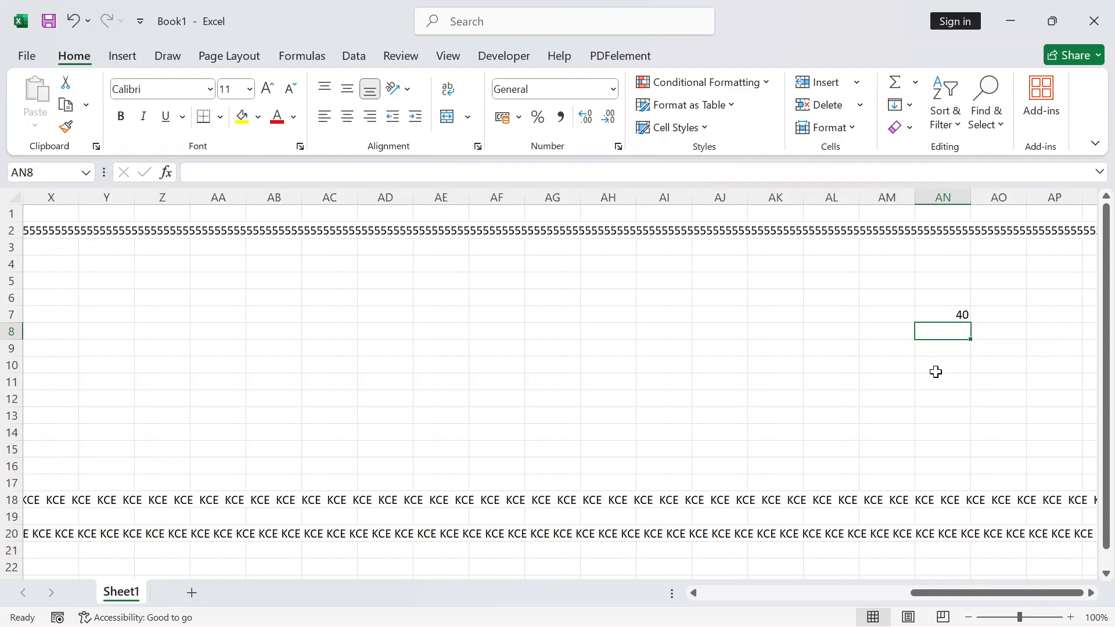
{"action": "key", "text": "ctrl+Right"}
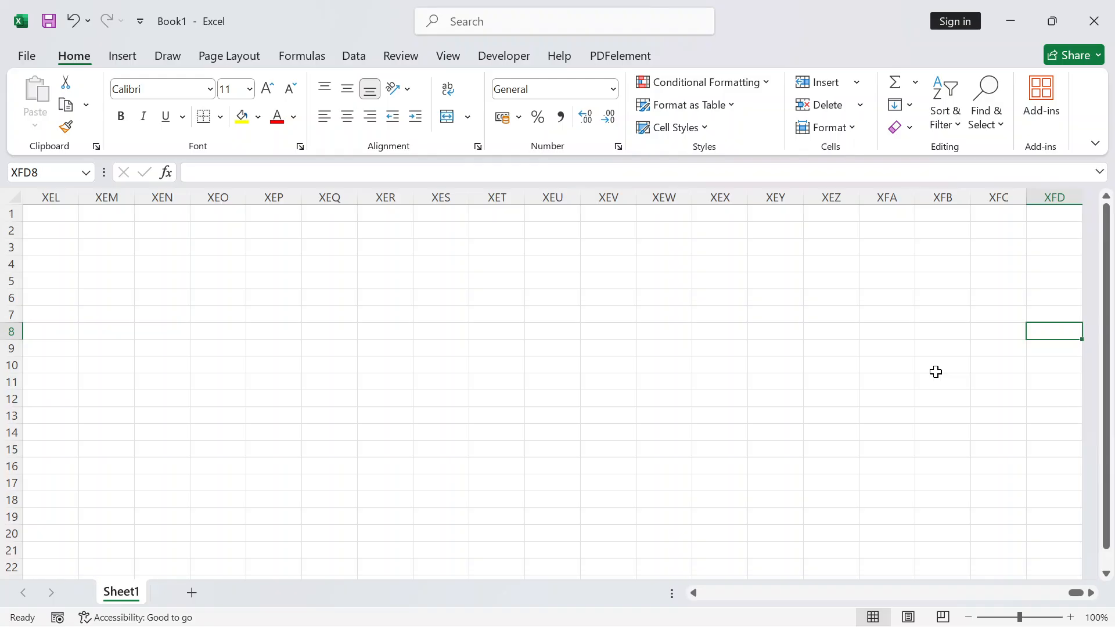
{"action": "key", "text": "ctrl+Down"}
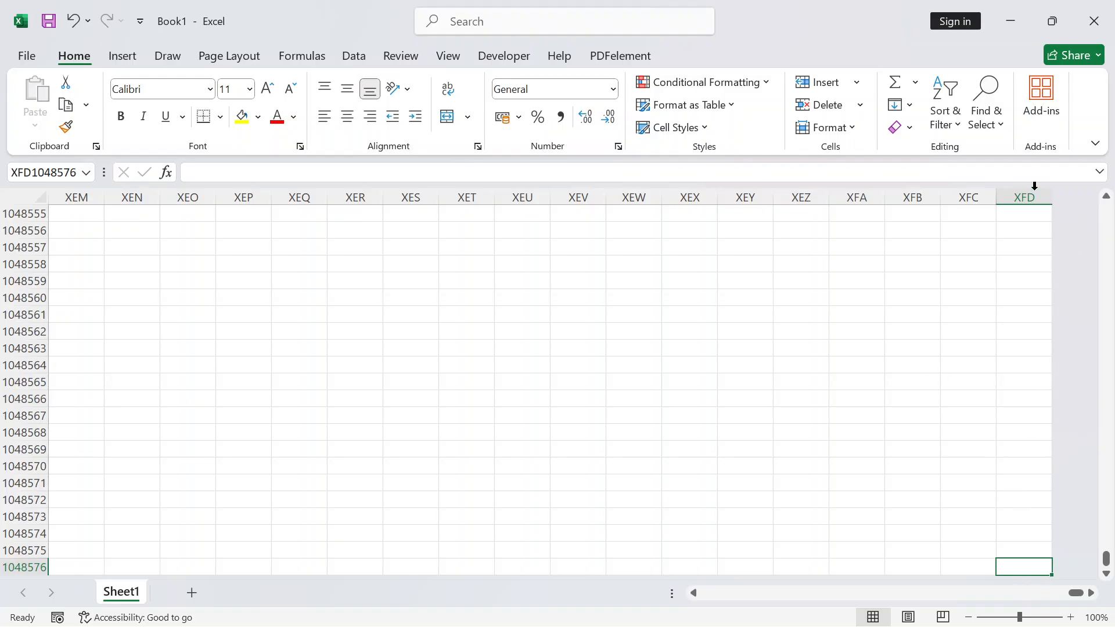
{"action": "left_click", "coordinate": [1022, 210]}
{"action": "left_click", "coordinate": [1014, 296]}
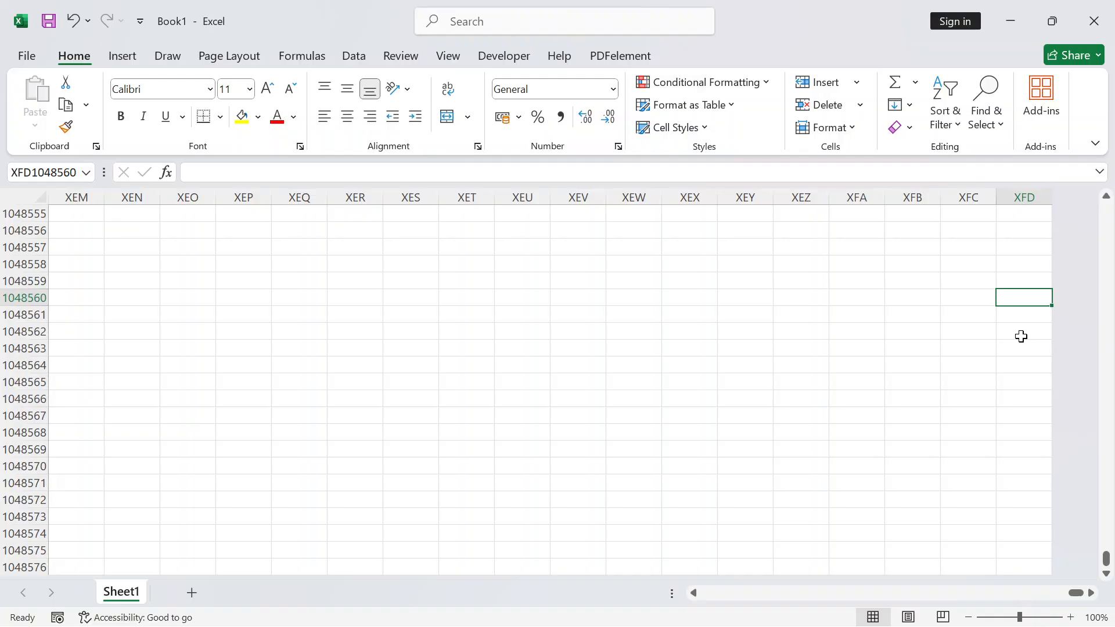
{"action": "type", "text": "="}
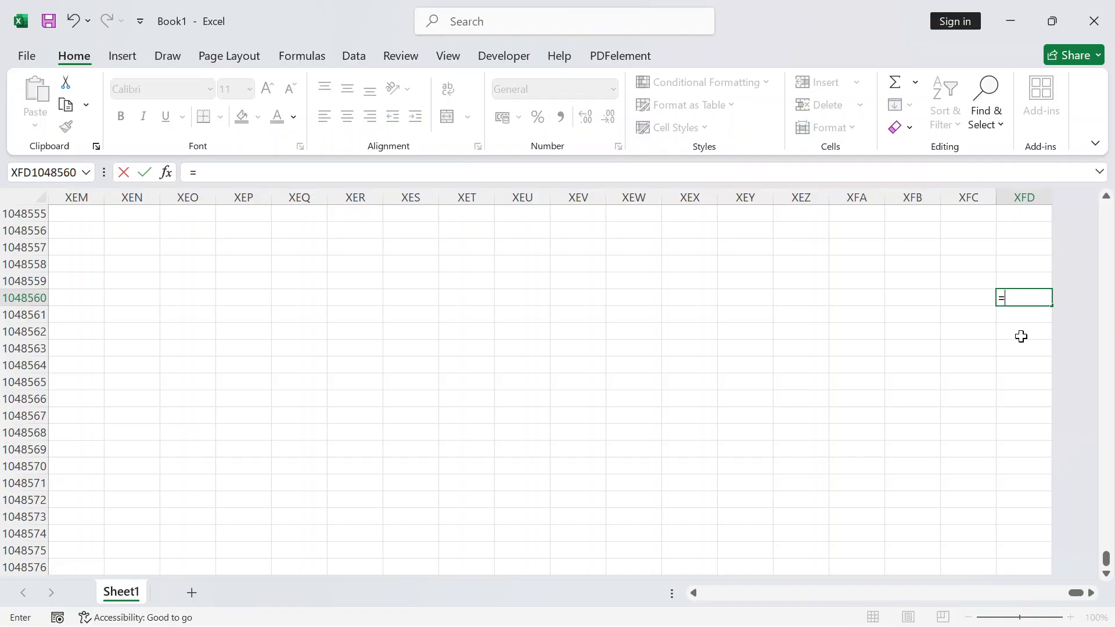
{"action": "type", "text": "C"}
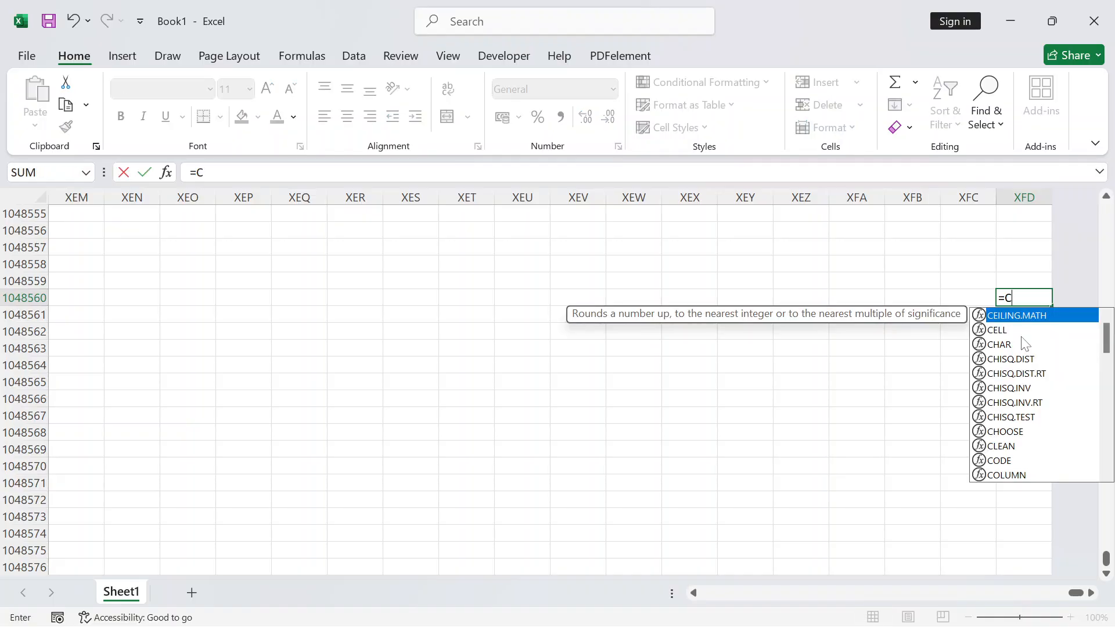
{"action": "type", "text": "OLUM"}
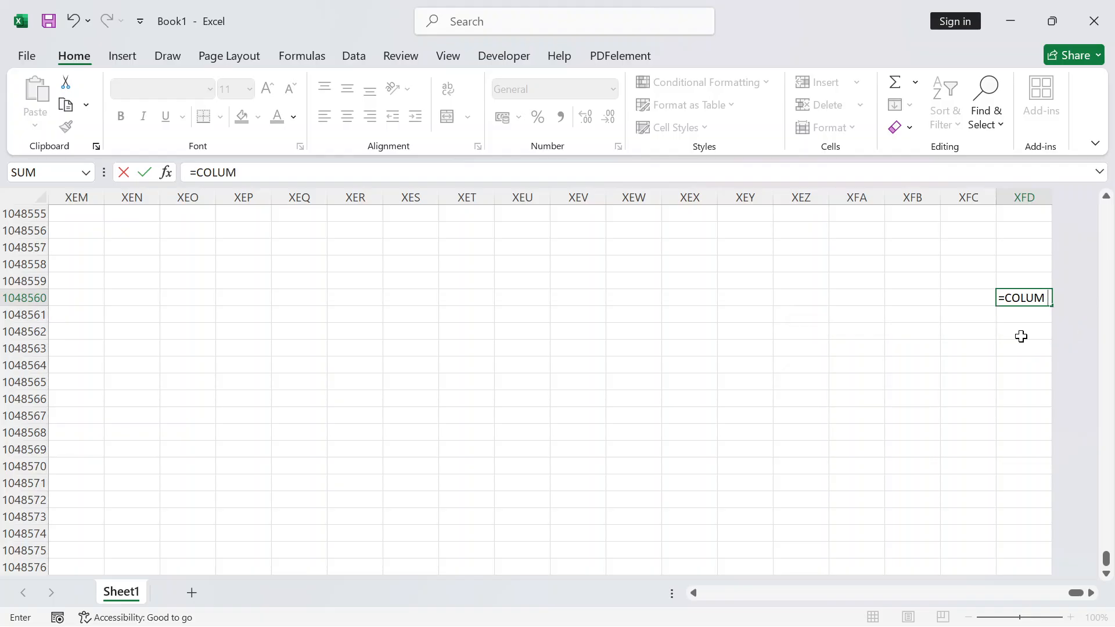
{"action": "type", "text": "N"}
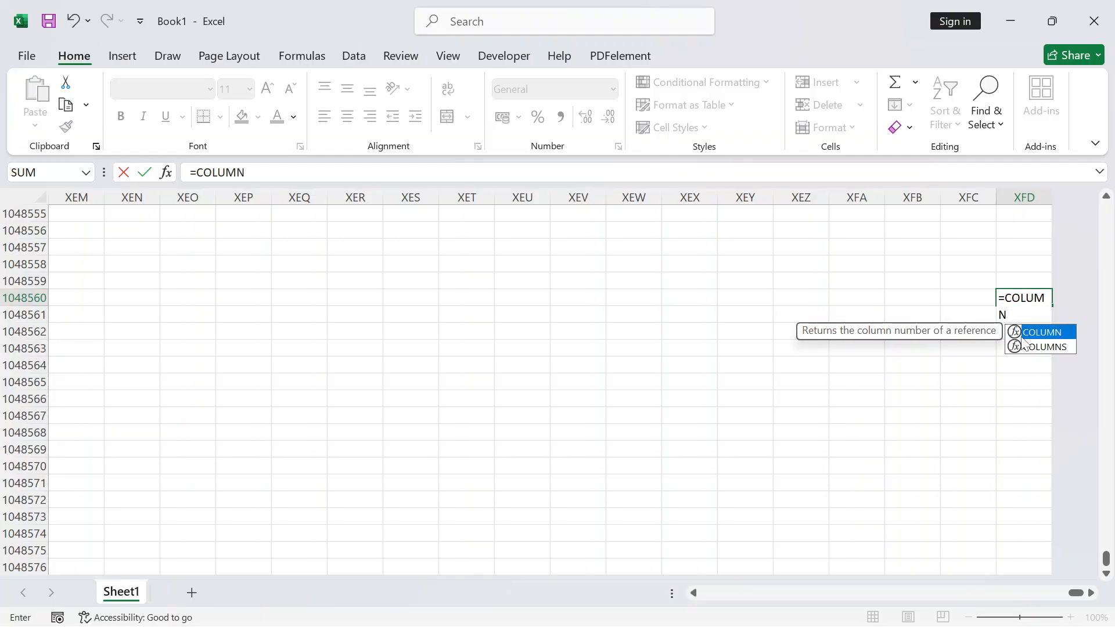
{"action": "type", "text": "("}
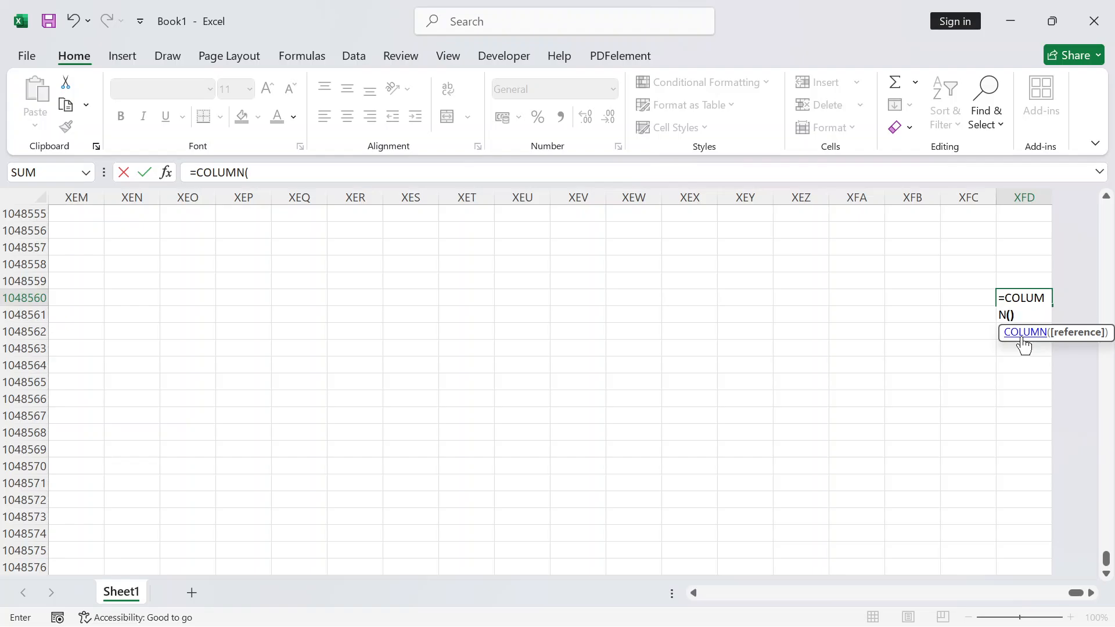
{"action": "key", "text": "Return"}
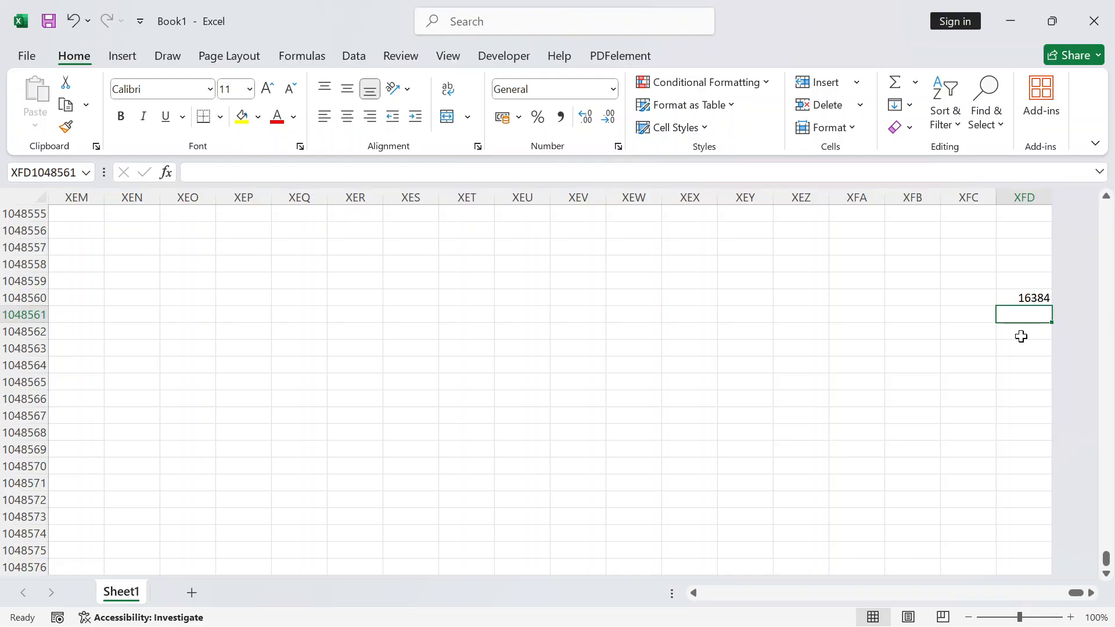
{"action": "left_click", "coordinate": [1013, 299]}
{"action": "key", "text": "Delete"}
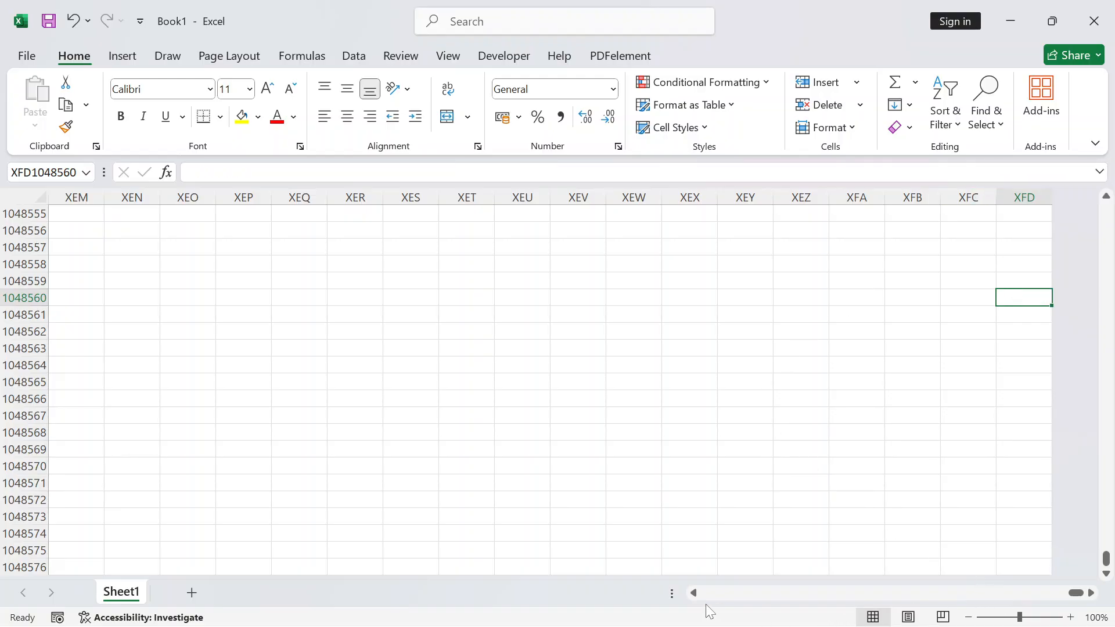
Return from the far-right columns to cell A1 at the sheet start
{"action": "left_click_drag", "start_coordinate": [696, 598], "coordinate": [696, 597]}
{"action": "left_click", "coordinate": [331, 325]}
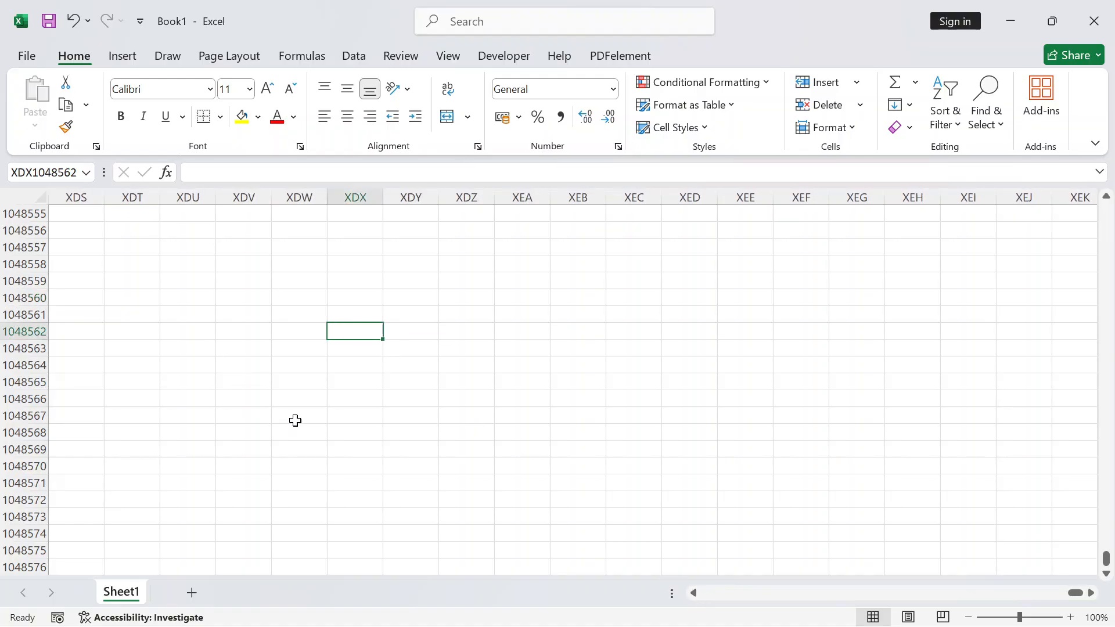
{"action": "key", "text": "ctrl+Home"}
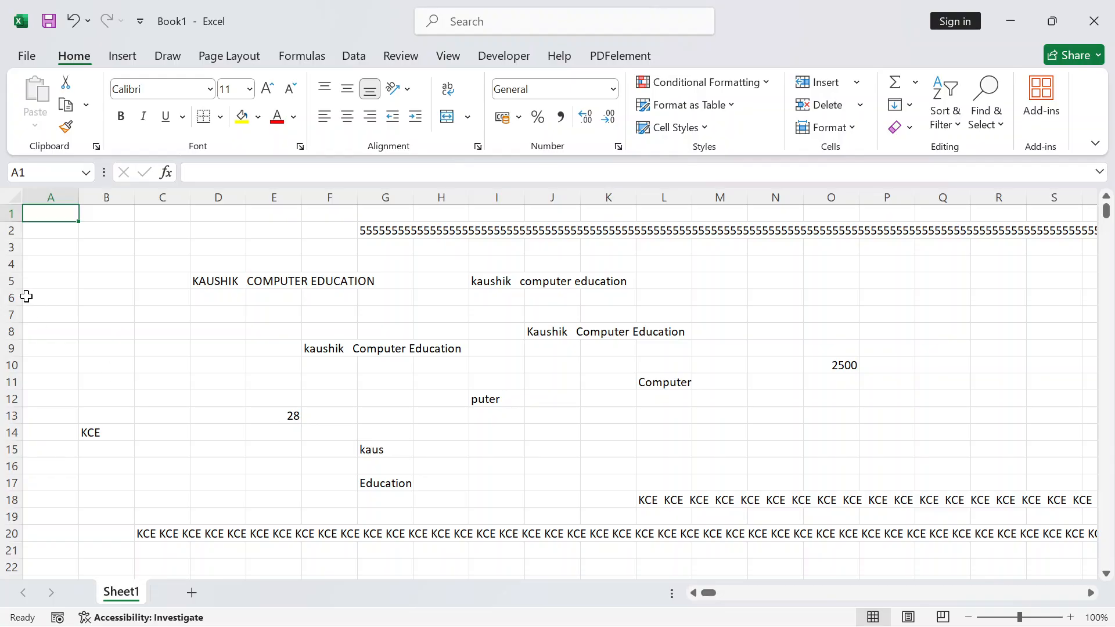
{"action": "left_click", "coordinate": [87, 282]}
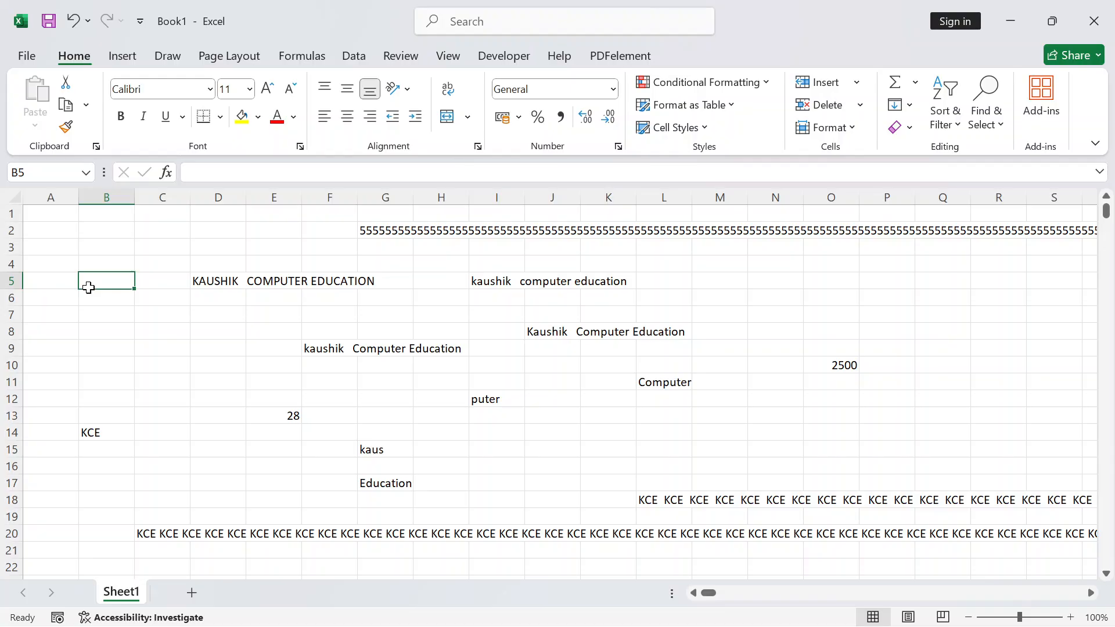
Scroll down below the text examples and select empty cell M76
{"action": "left_click", "coordinate": [203, 400]}
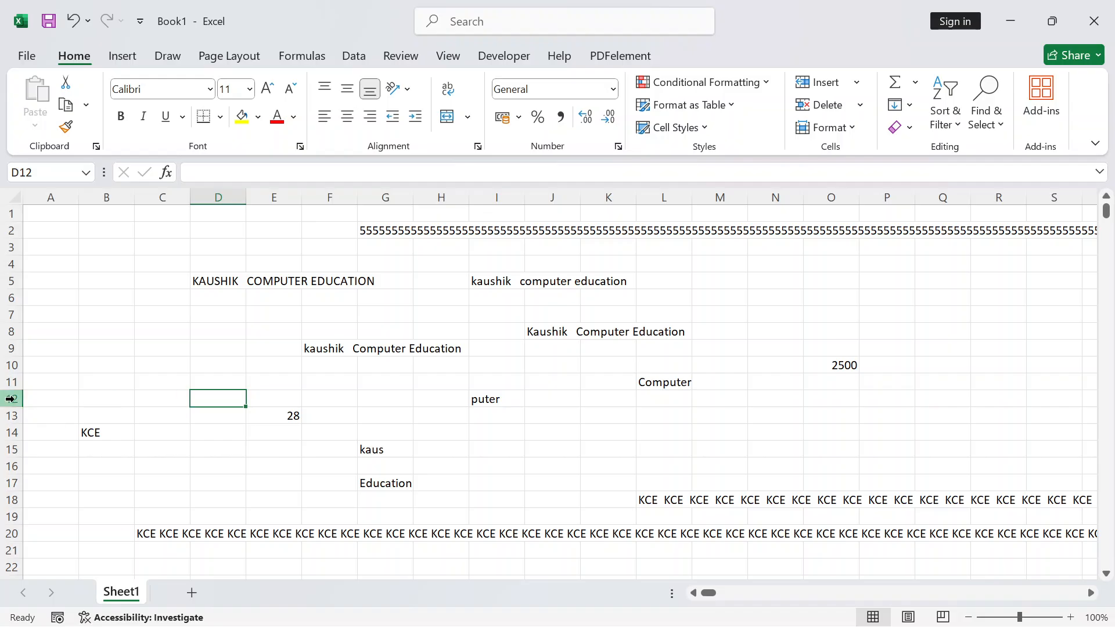
{"action": "scroll", "coordinate": [291, 425], "scroll_direction": "down", "scroll_amount": 15}
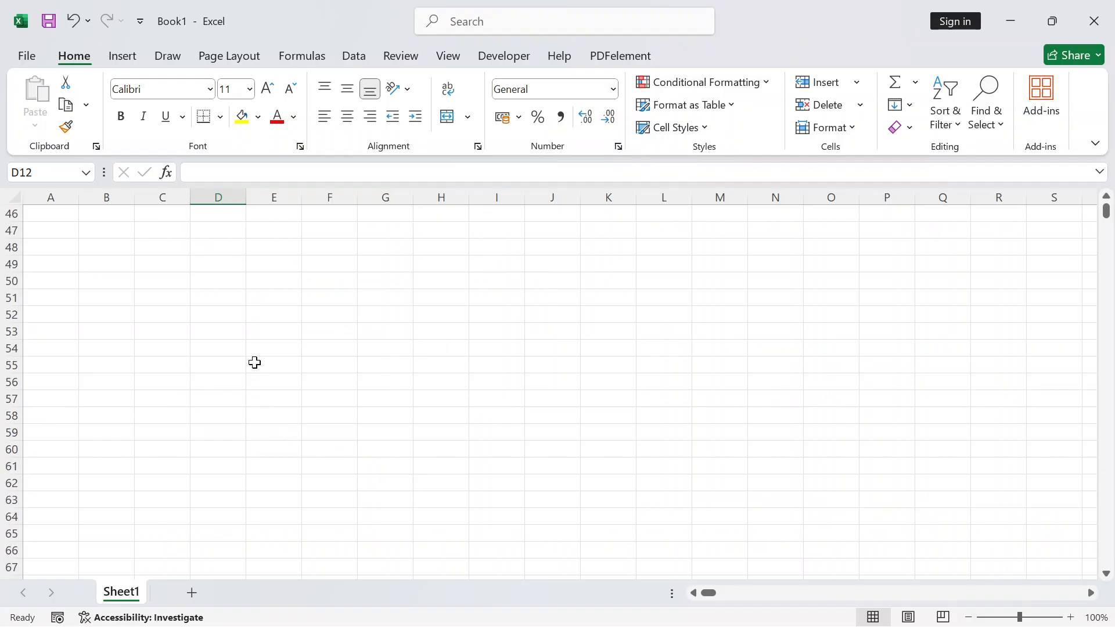
{"action": "left_click", "coordinate": [920, 500]}
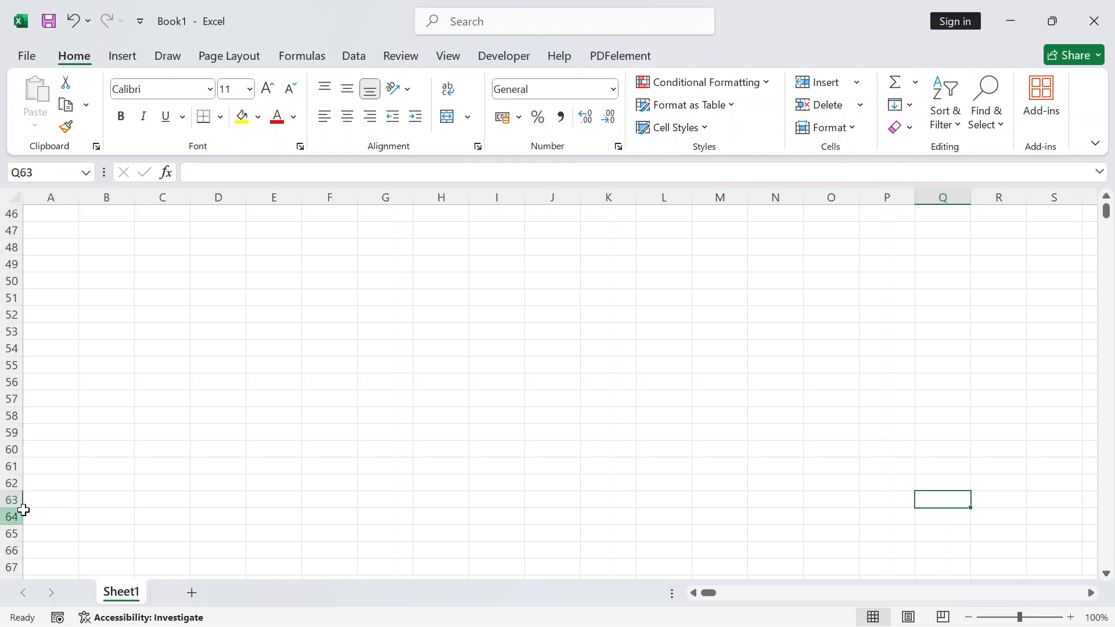
{"action": "scroll", "coordinate": [867, 461], "scroll_direction": "down", "scroll_amount": 2}
{"action": "scroll", "coordinate": [866, 462], "scroll_direction": "down", "scroll_amount": 4}
{"action": "left_click", "coordinate": [936, 501]}
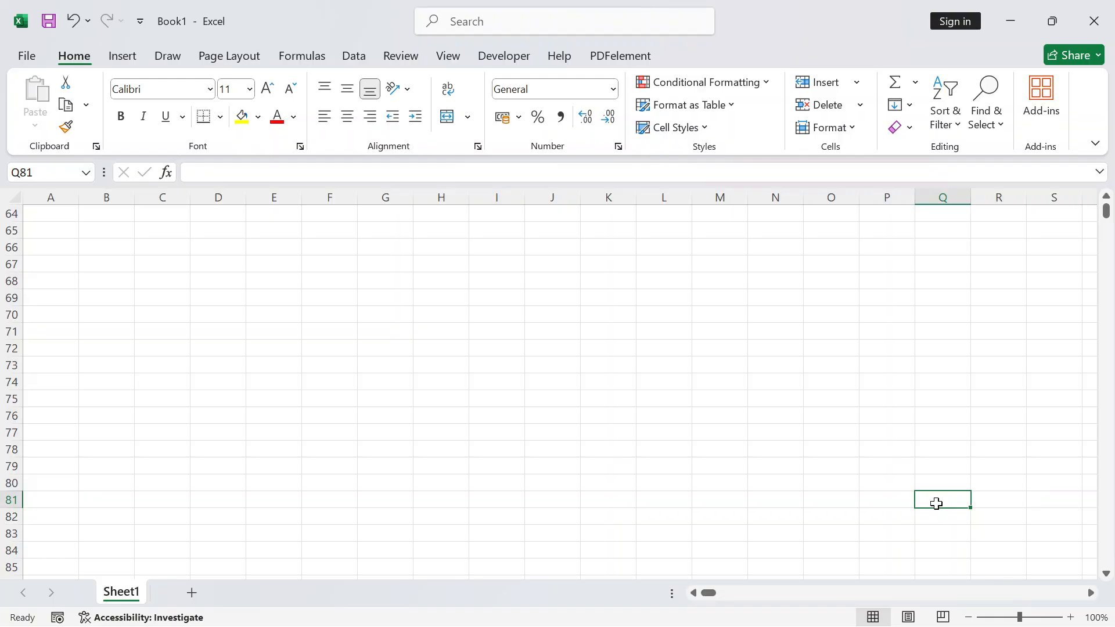
{"action": "left_click", "coordinate": [726, 413]}
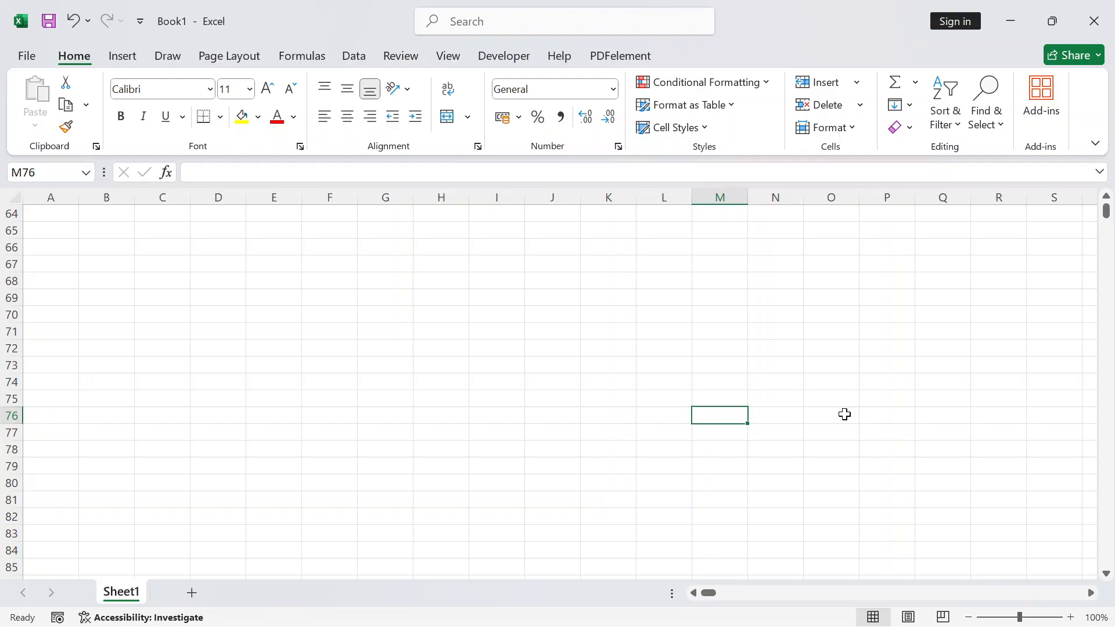
Enter =ROW() in M76, fixing the mistyped formula, so it displays 76
{"action": "type", "text": "="}
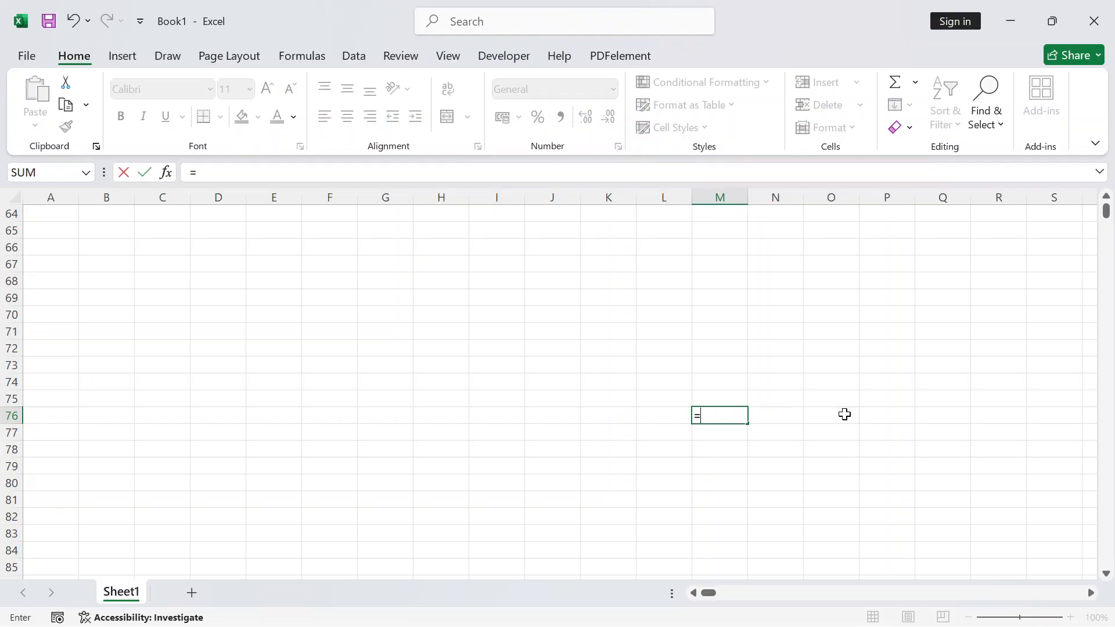
{"action": "type", "text": "ROE"}
{"action": "key", "text": "BackSpace"}
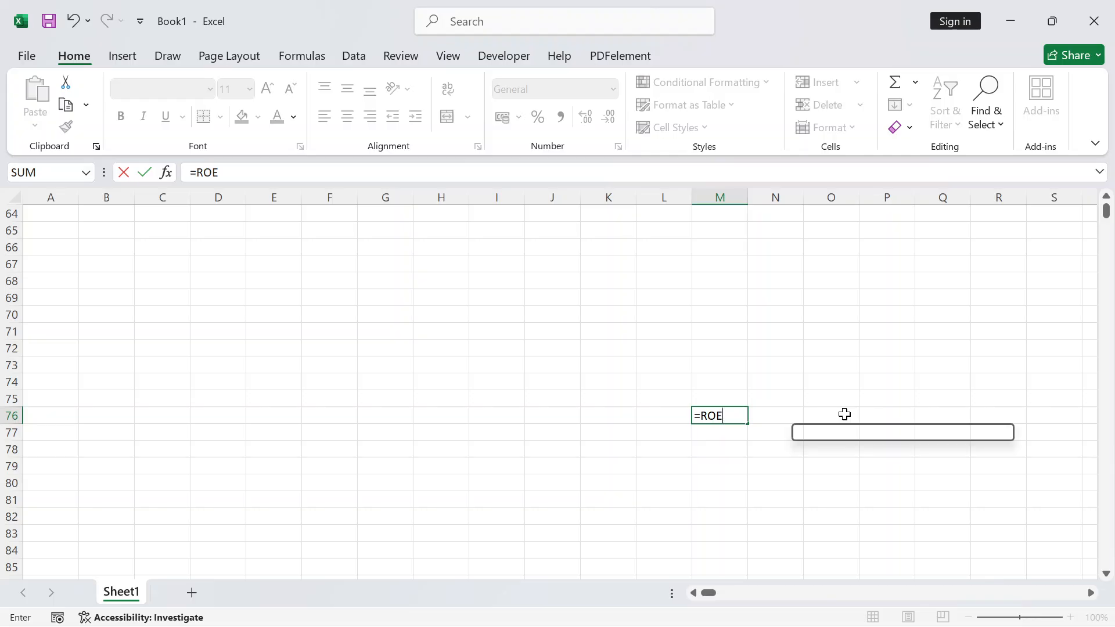
{"action": "type", "text": "W"}
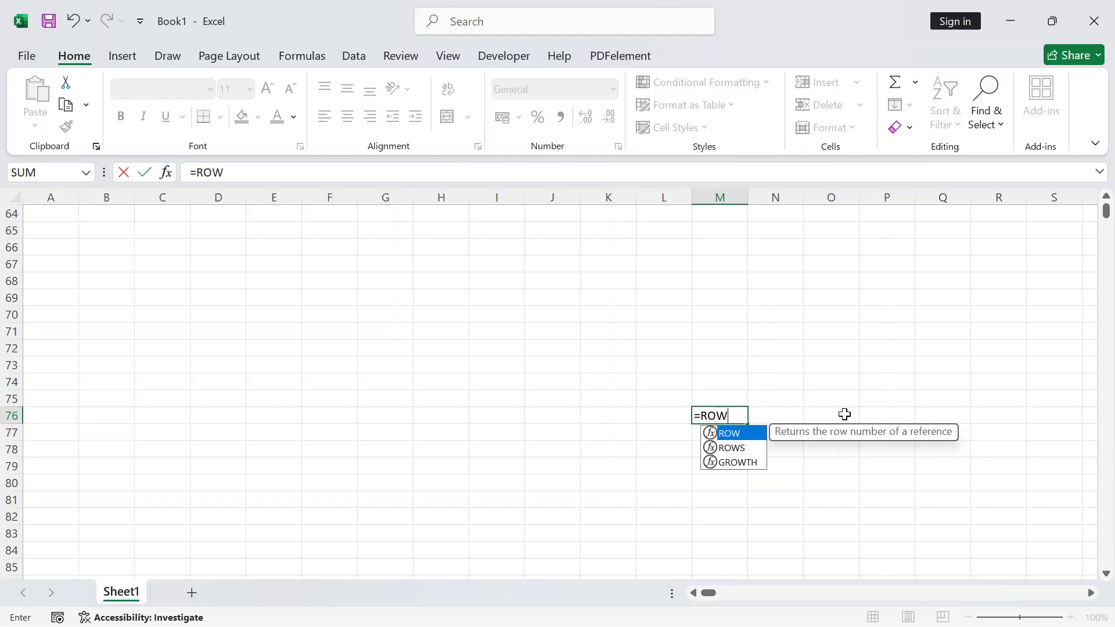
{"action": "type", "text": "(0"}
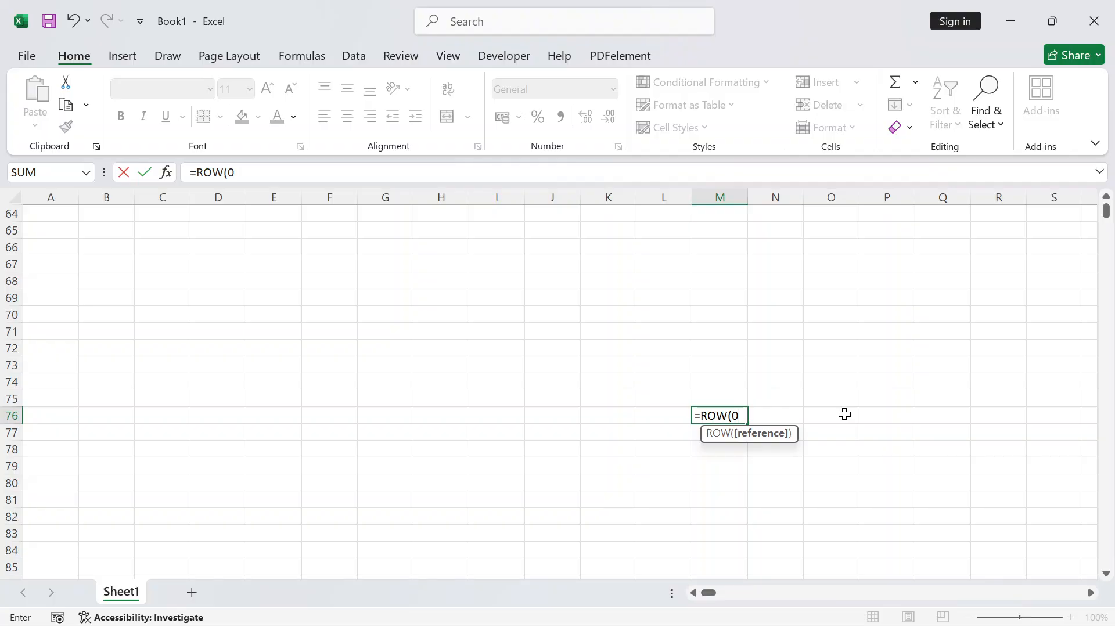
{"action": "key", "text": "Return"}
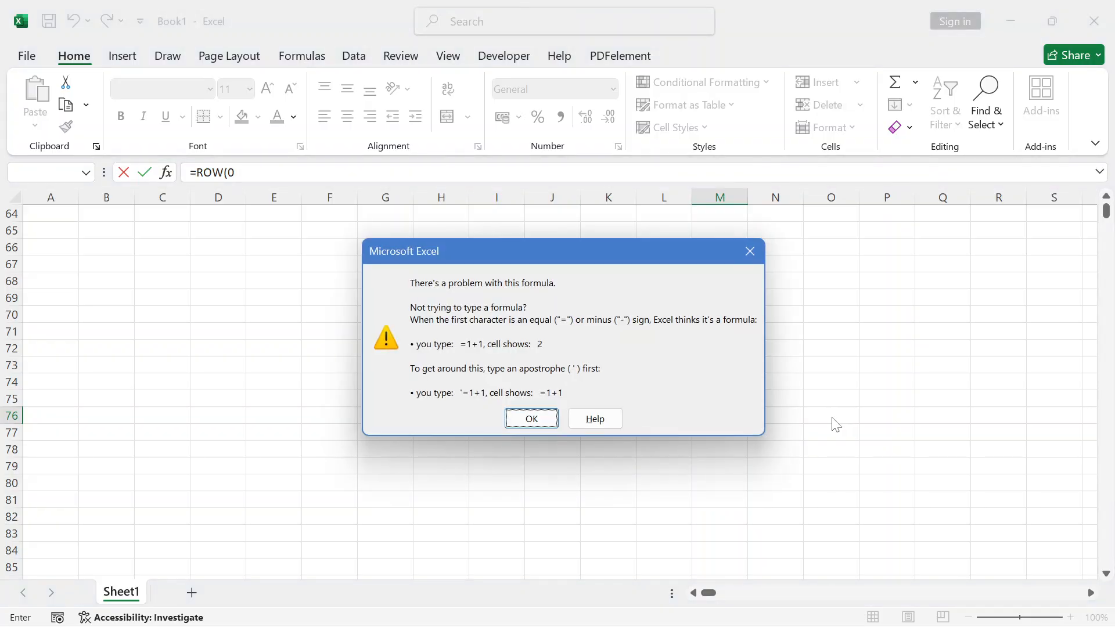
{"action": "left_click", "coordinate": [750, 251]}
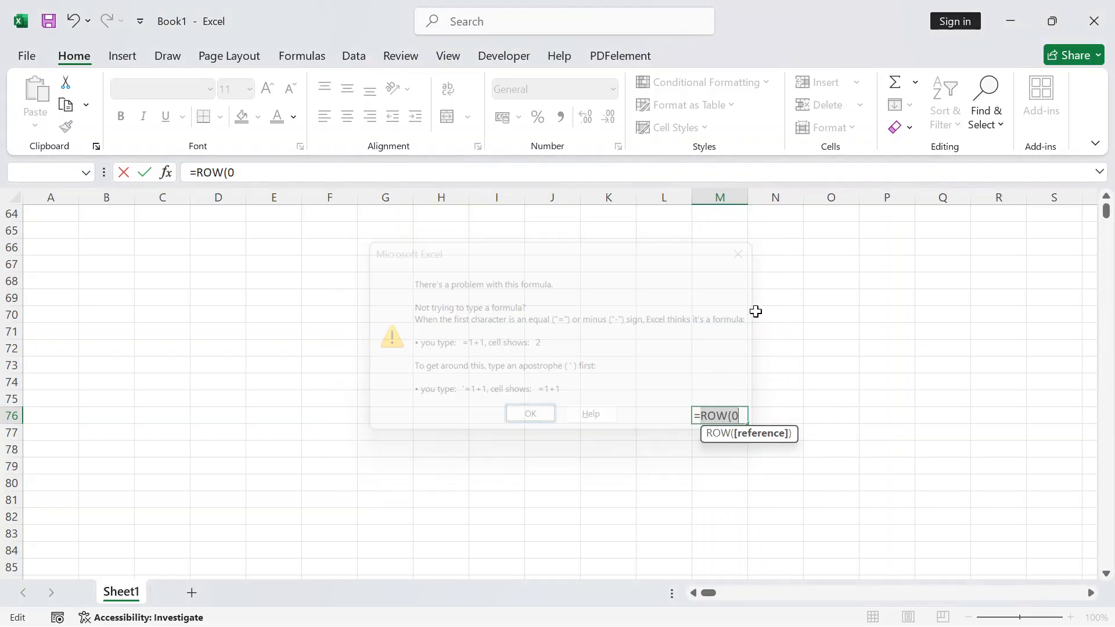
{"action": "left_click", "coordinate": [742, 416]}
{"action": "key", "text": "BackSpace"}
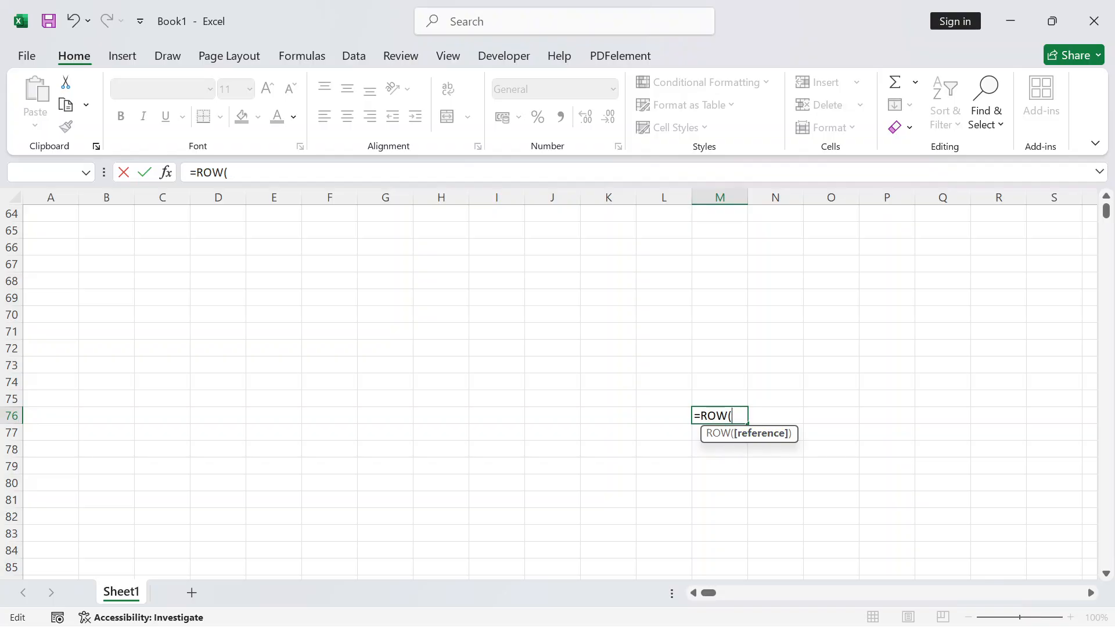
{"action": "type", "text": ")"}
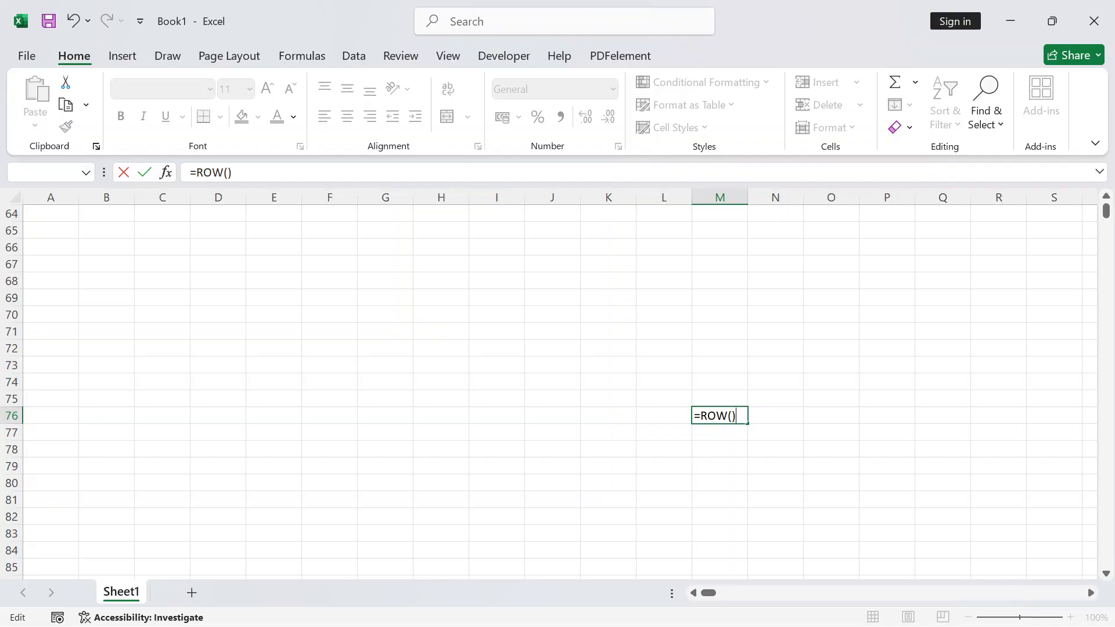
{"action": "key", "text": "Return"}
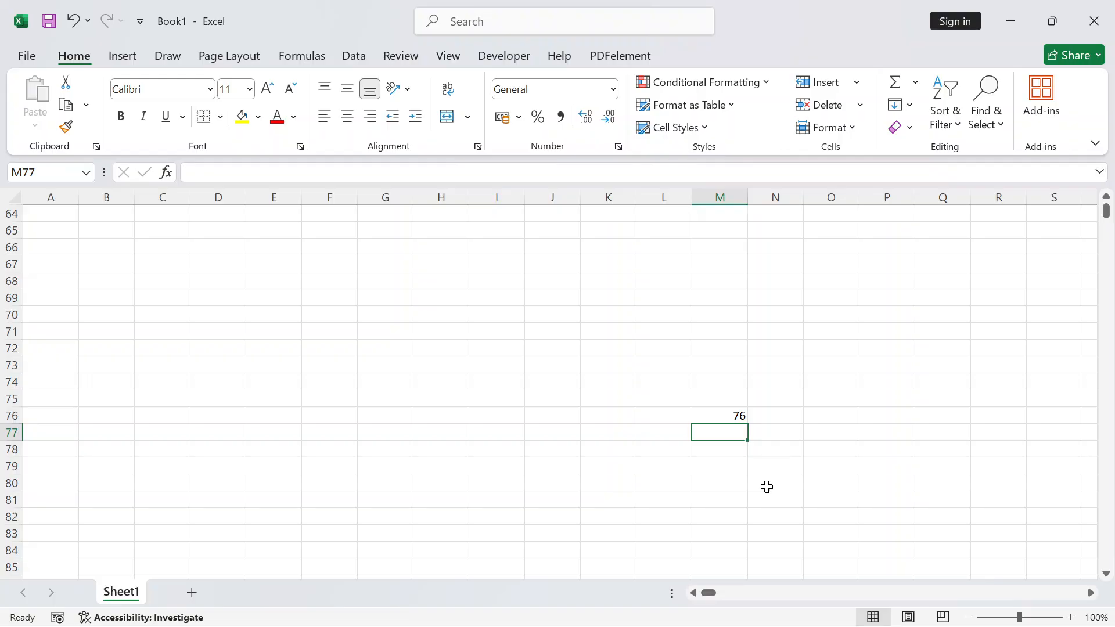
Return to the top of the sheet and enter 80 in cell F40
{"action": "scroll", "coordinate": [296, 328], "scroll_direction": "up", "scroll_amount": 13}
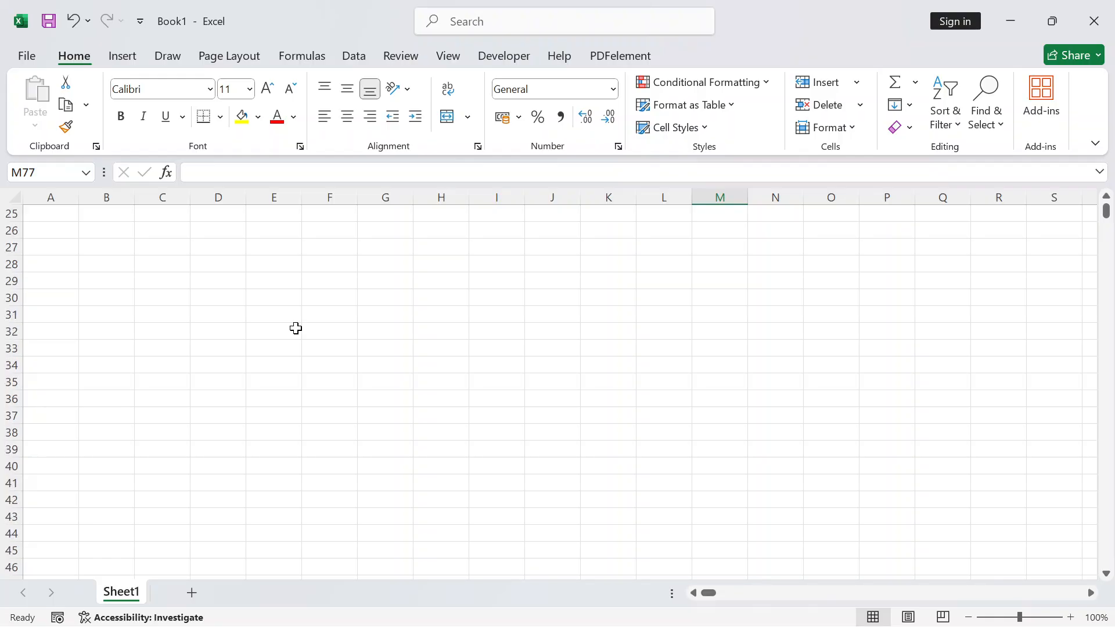
{"action": "key", "text": "ctrl+Home"}
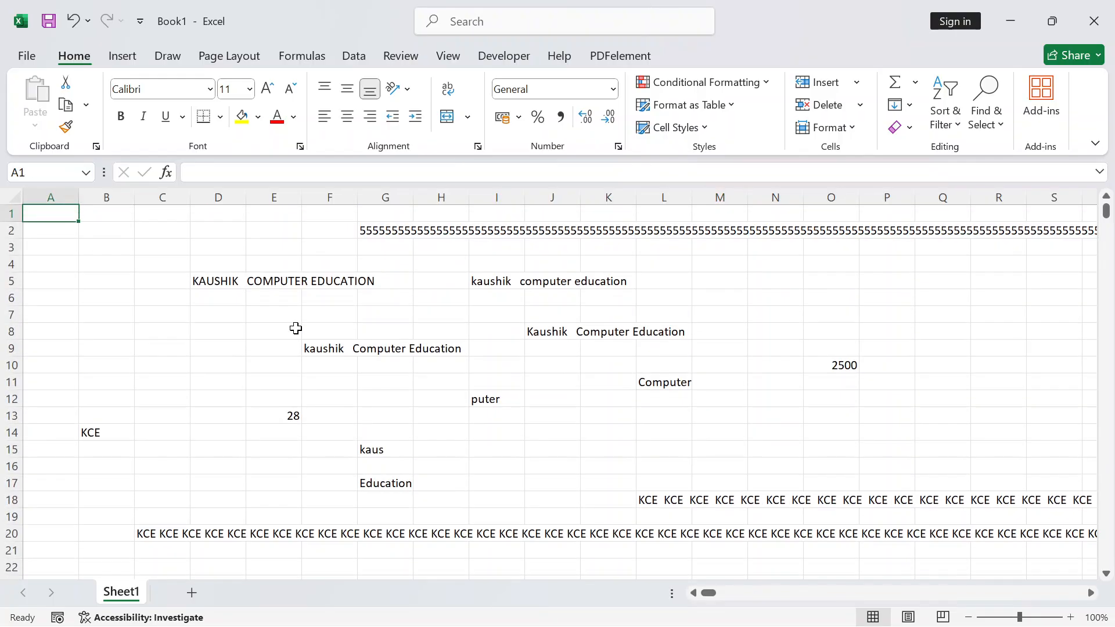
{"action": "scroll", "coordinate": [189, 323], "scroll_direction": "down", "scroll_amount": 5}
{"action": "scroll", "coordinate": [189, 323], "scroll_direction": "down", "scroll_amount": 4}
{"action": "left_click", "coordinate": [335, 411]}
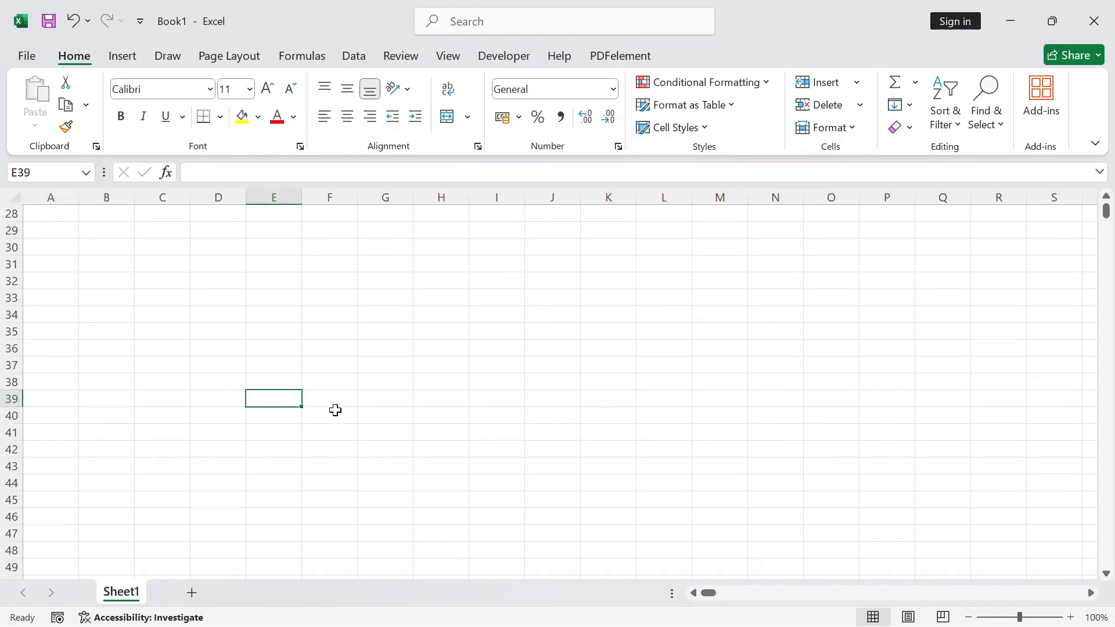
{"action": "type", "text": "80"}
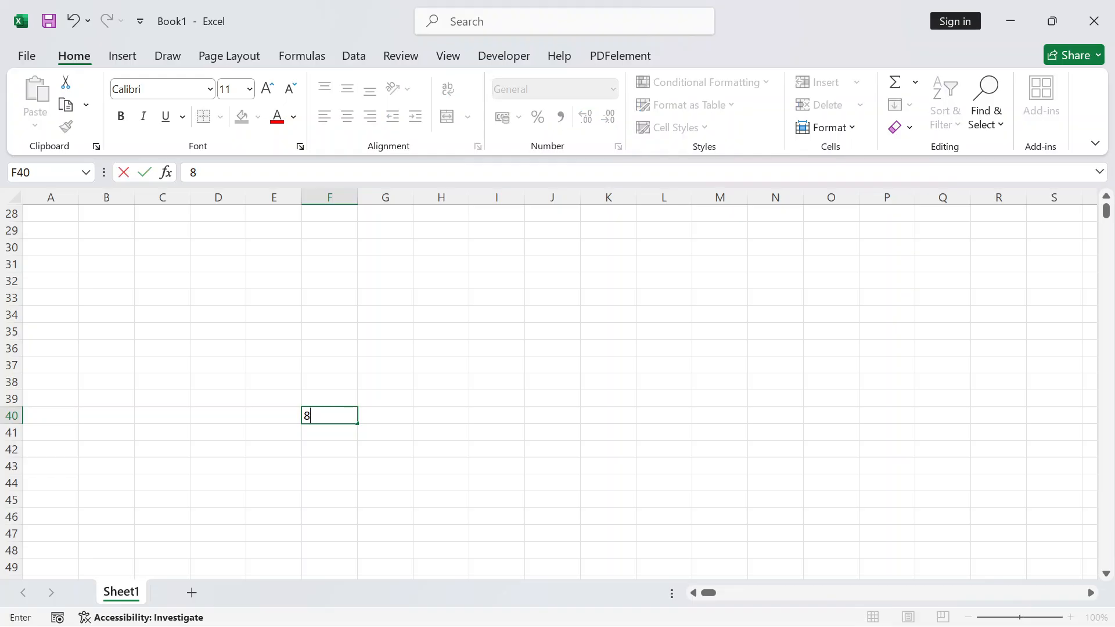
{"action": "key", "text": "Return"}
{"action": "key", "text": "Return"}
{"action": "key", "text": "Return"}
{"action": "key", "text": "Return"}
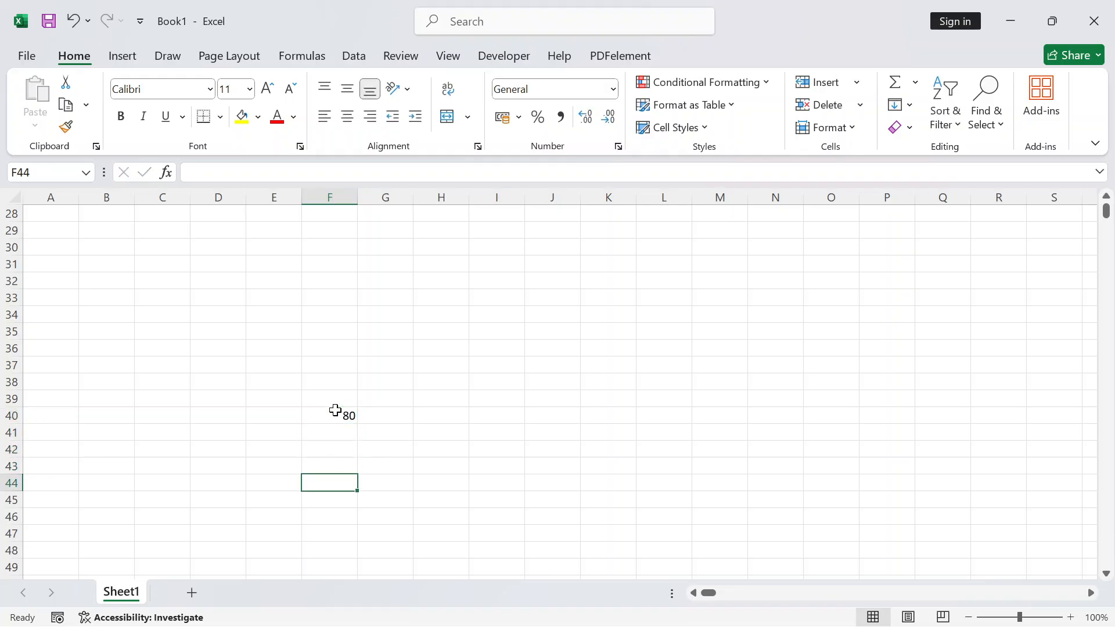
Move through cells H41 and G32 to select cell H31
{"action": "left_click", "coordinate": [437, 425]}
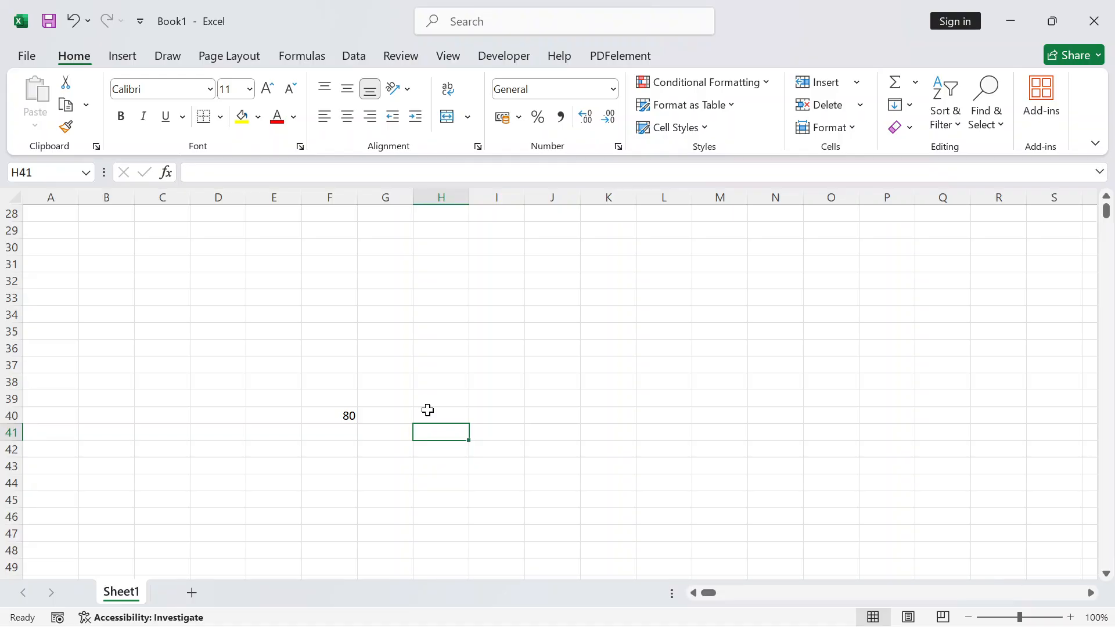
{"action": "left_click", "coordinate": [391, 280]}
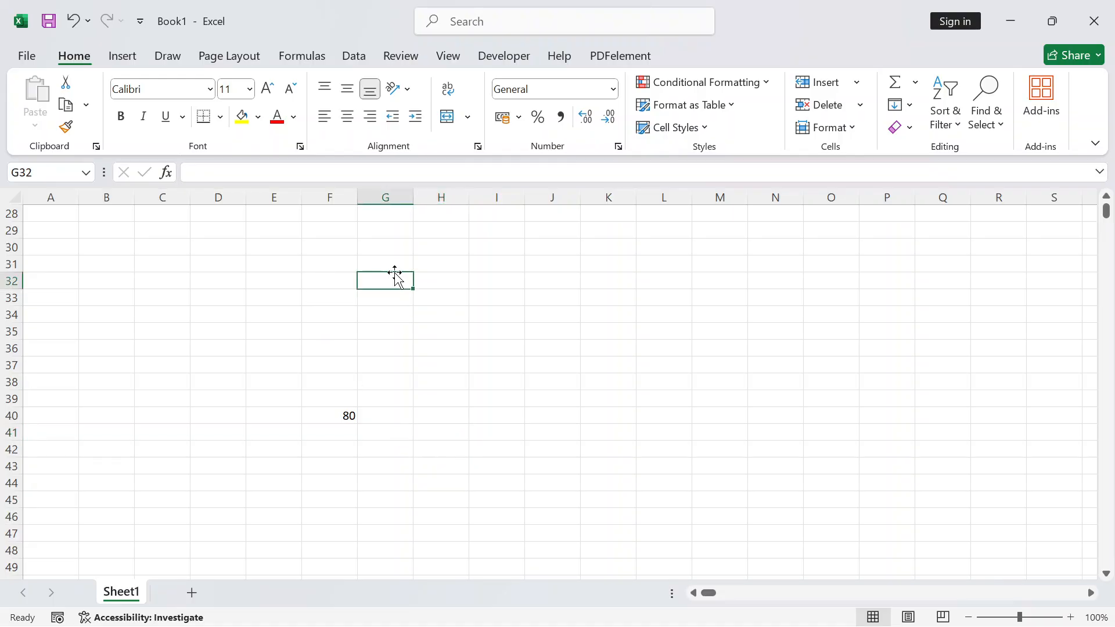
{"action": "left_click", "coordinate": [429, 265]}
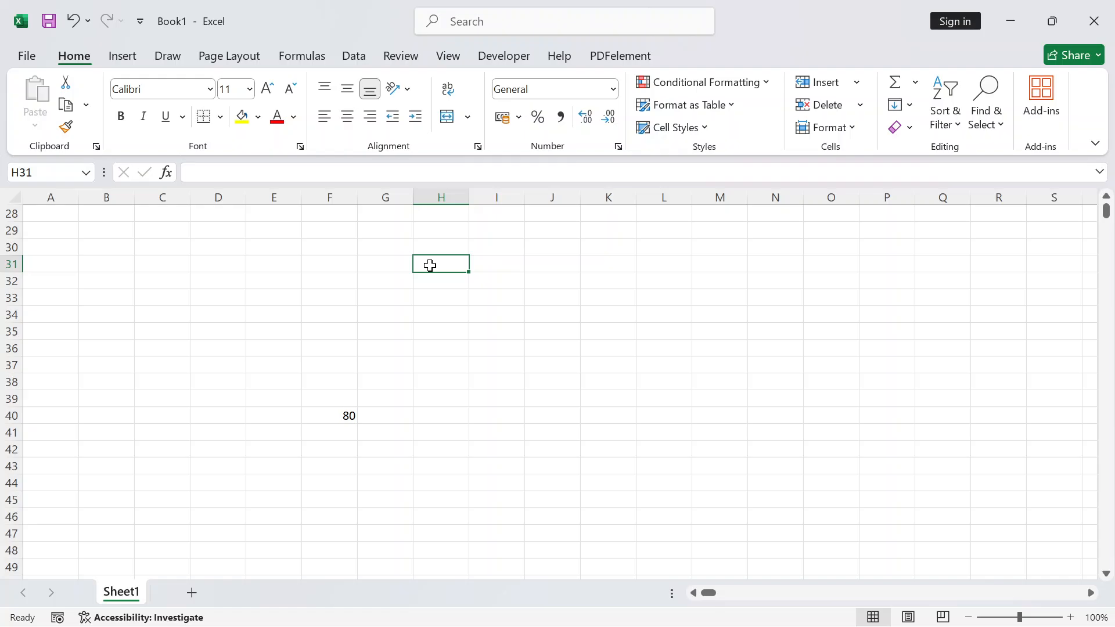
{"action": "type", "text": "=RO"}
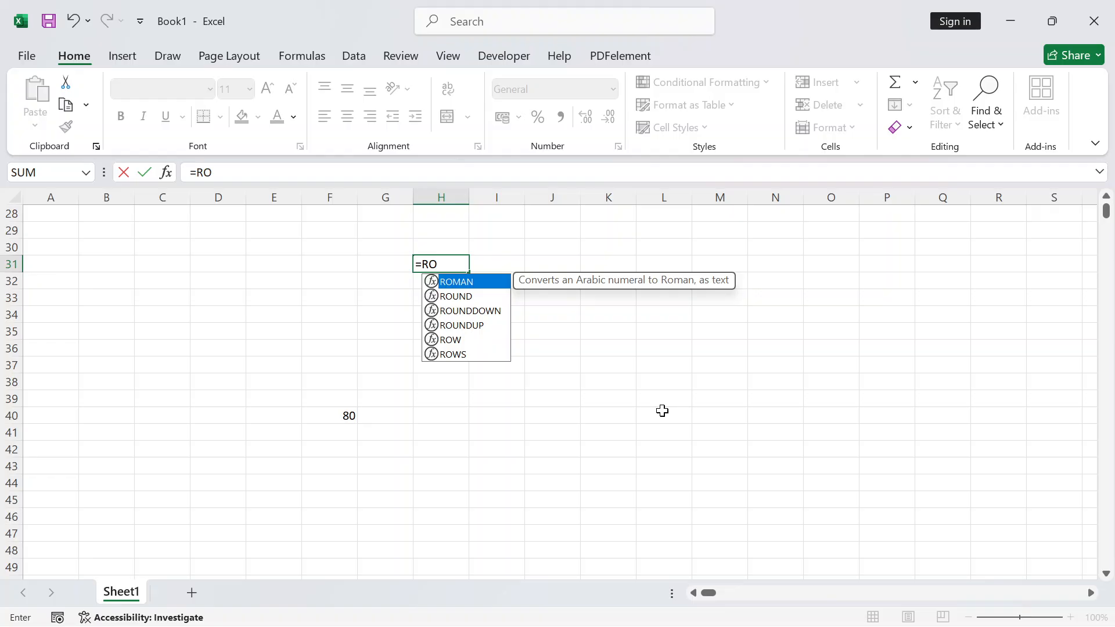
{"action": "key", "text": "Tab"}
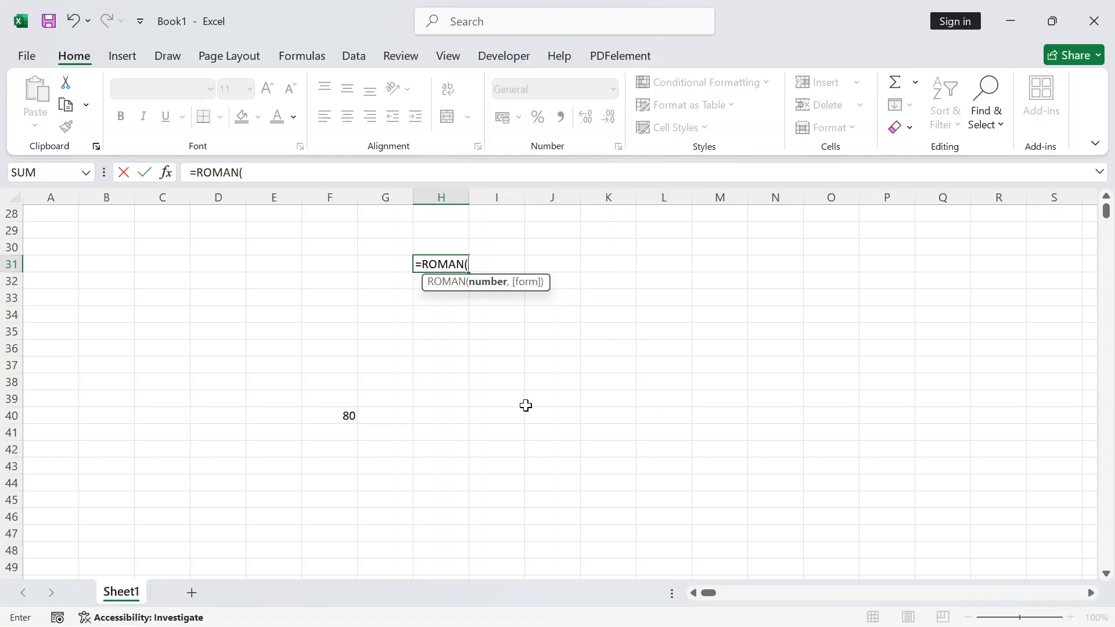
{"action": "type", "text": "80"}
{"action": "type", "text": ","}
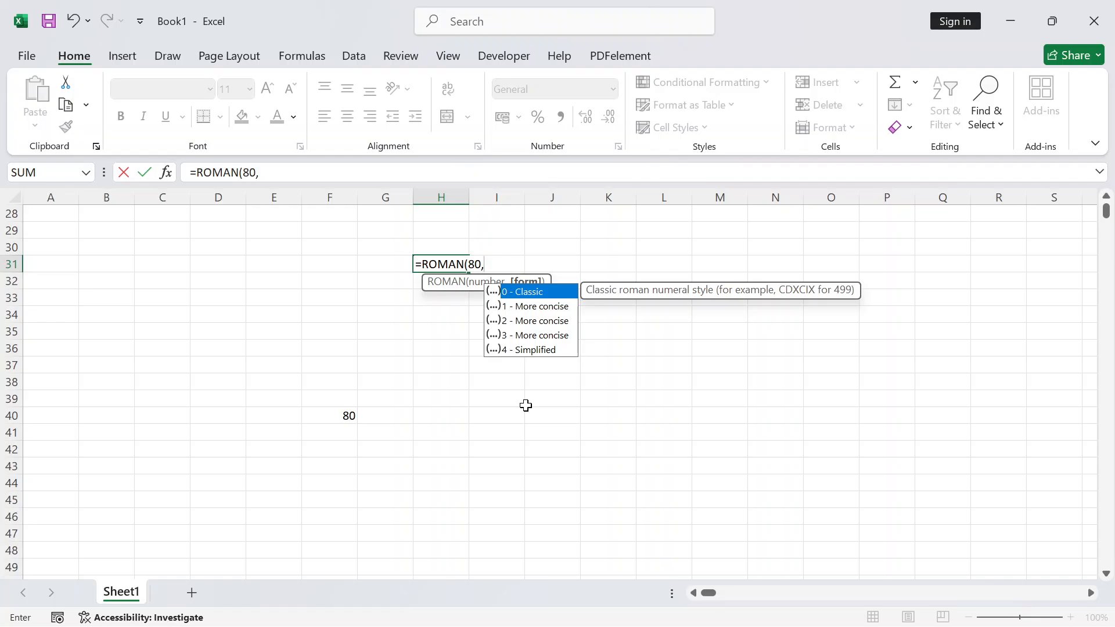
{"action": "key", "text": "BackSpace"}
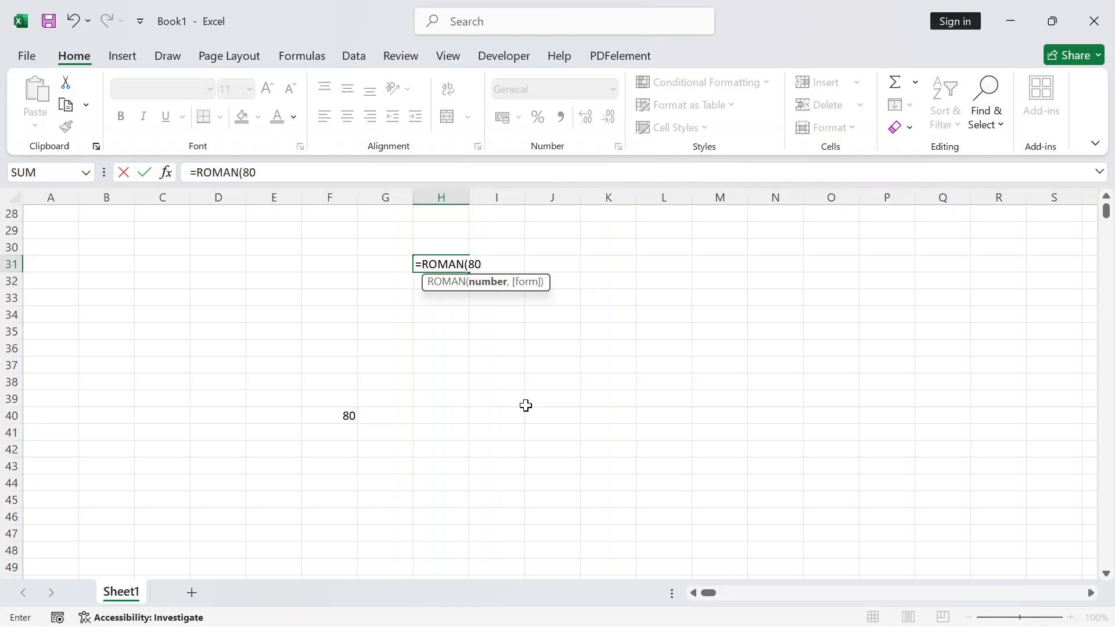
{"action": "type", "text": ")"}
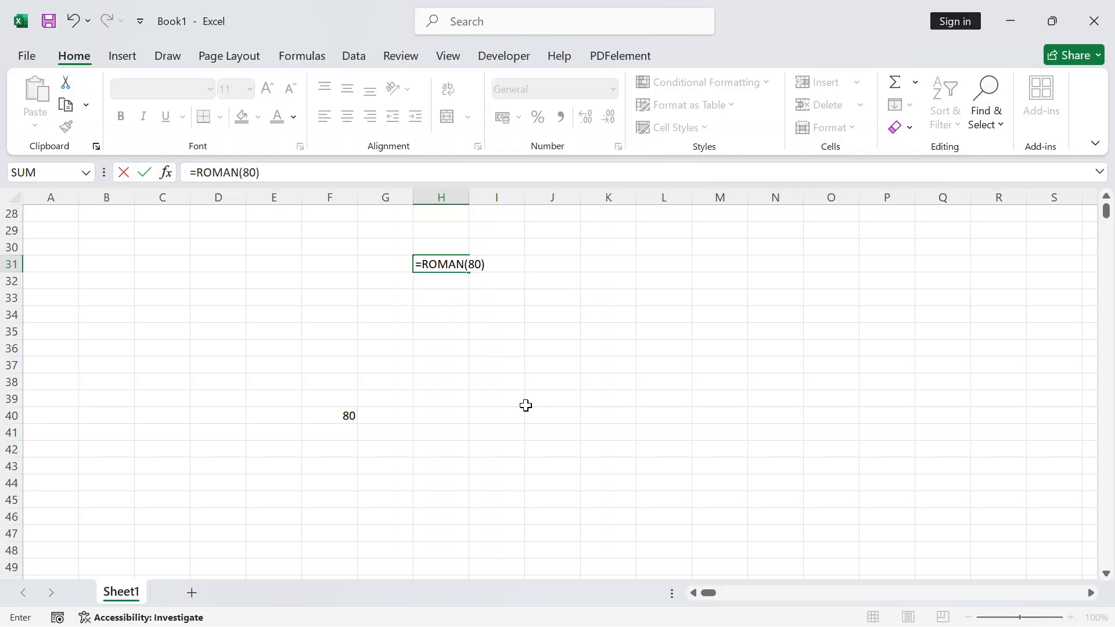
{"action": "key", "text": "Return"}
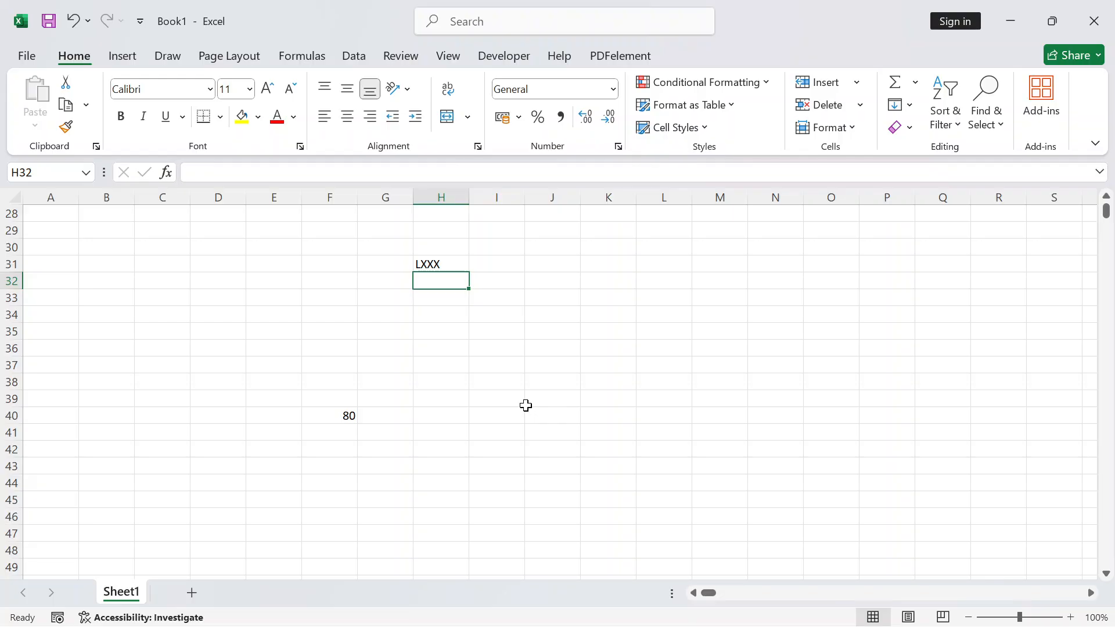
{"action": "left_click", "coordinate": [527, 342]}
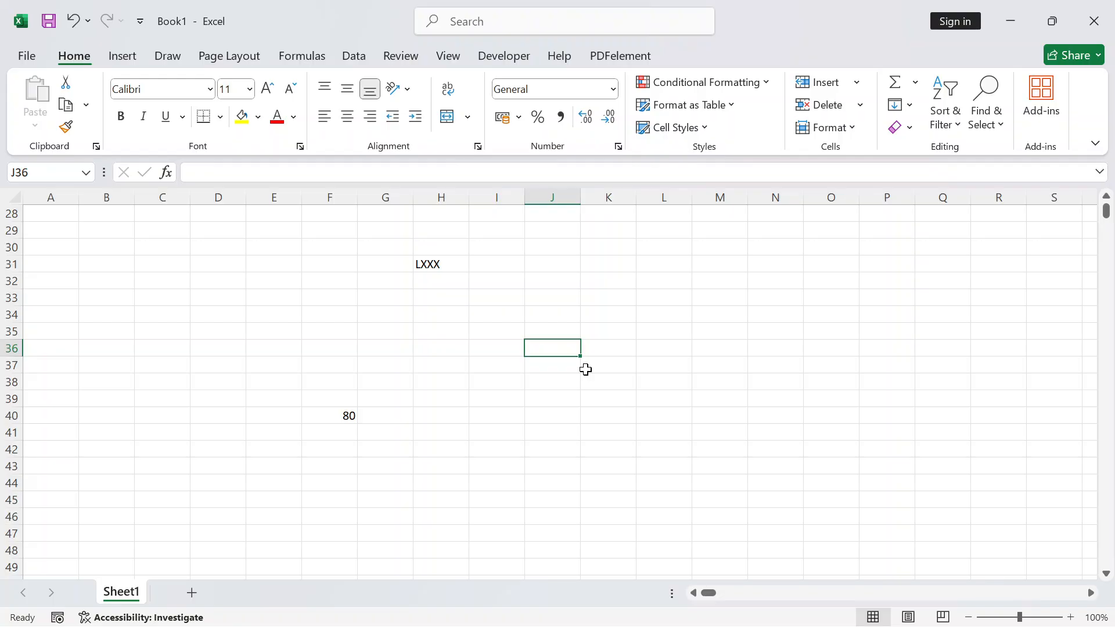
{"action": "left_click", "coordinate": [428, 274]}
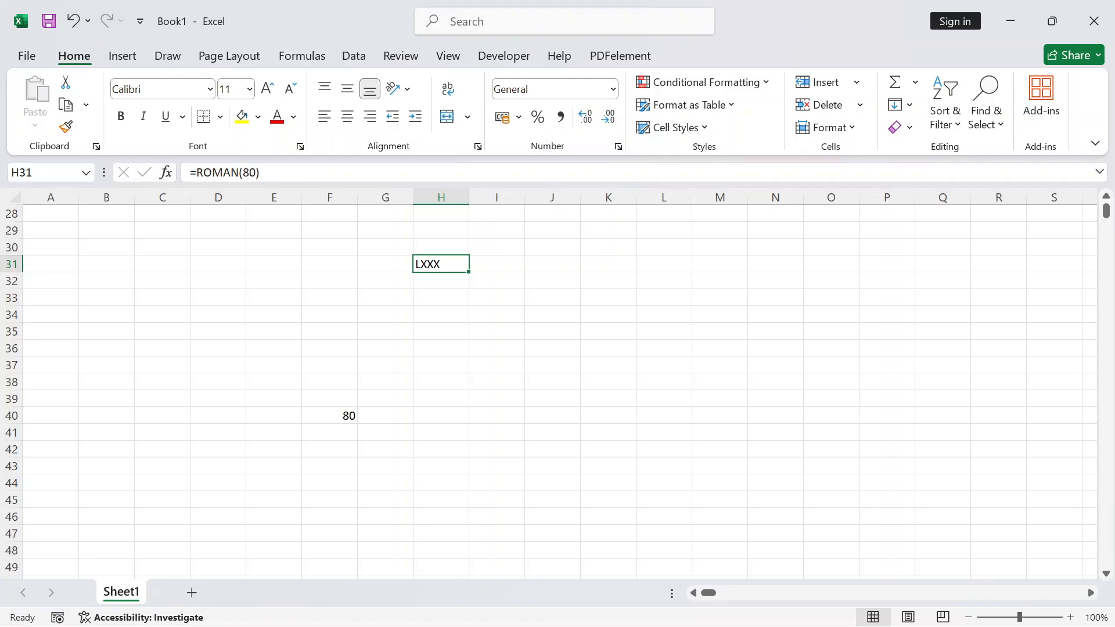
{"action": "left_click", "coordinate": [264, 172]}
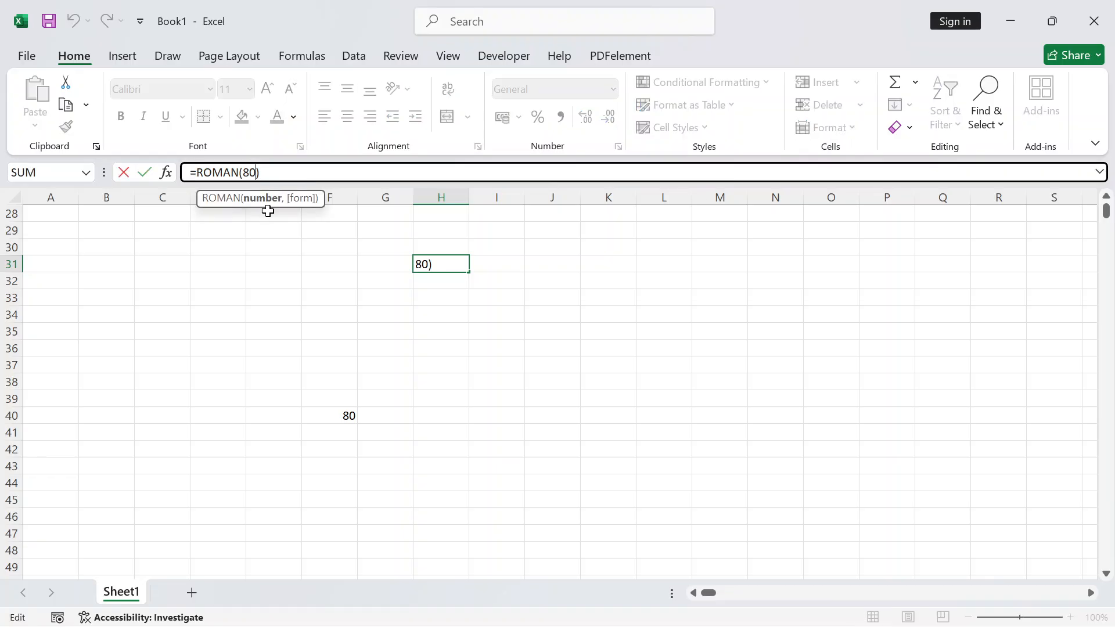
{"action": "key", "text": "BackSpace"}
{"action": "key", "text": "BackSpace"}
{"action": "type", "text": "500"}
{"action": "key", "text": "Return"}
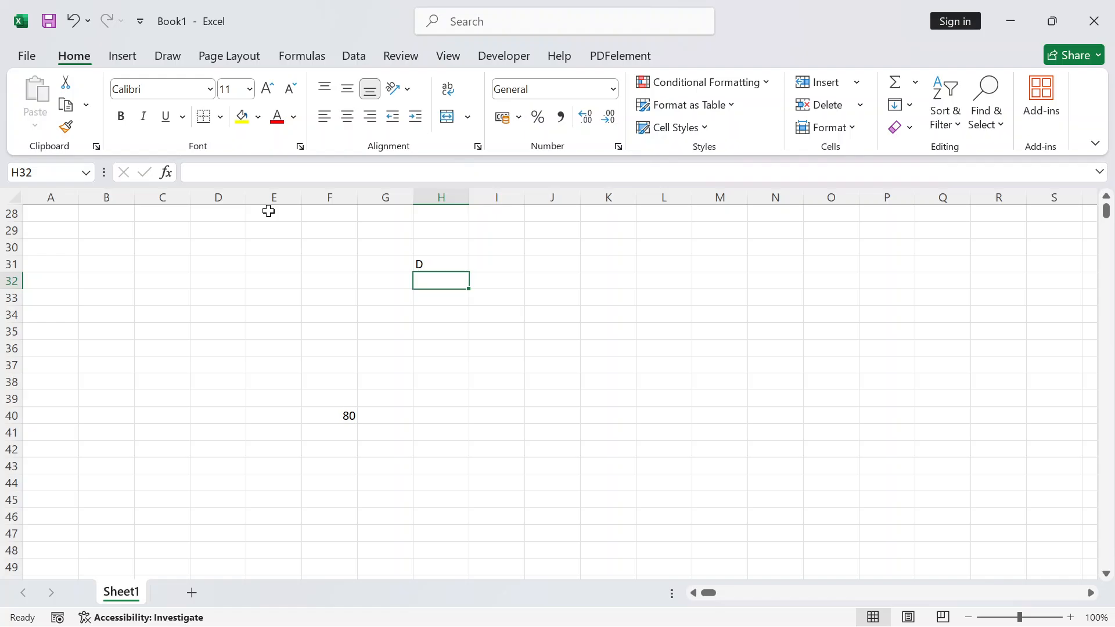
{"action": "left_click", "coordinate": [431, 260]}
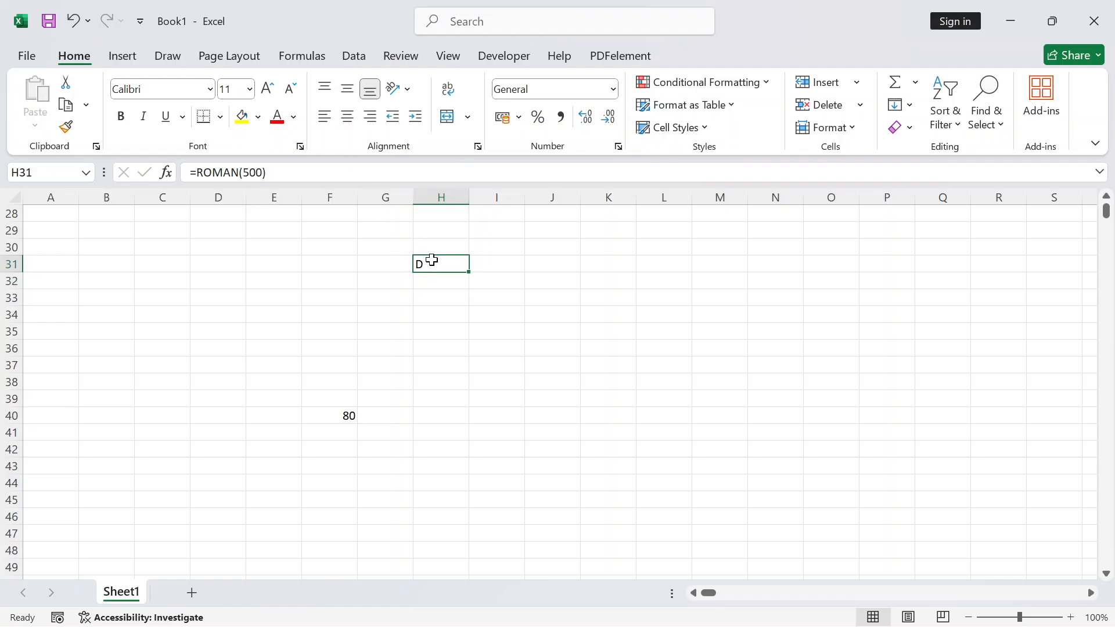
{"action": "key", "text": "Delete"}
{"action": "left_click", "coordinate": [432, 238]}
{"action": "scroll", "coordinate": [434, 239], "scroll_direction": "up", "scroll_amount": 9}
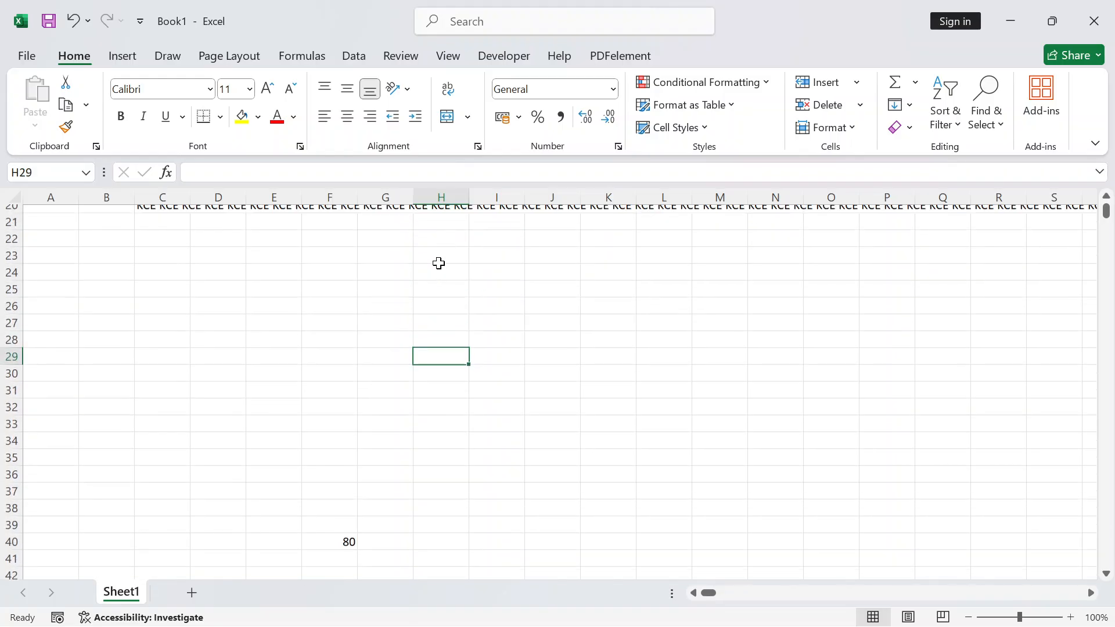
Enter 1 in H27 and 2 in H28 to start a number series
{"action": "scroll", "coordinate": [438, 263], "scroll_direction": "down", "scroll_amount": 8}
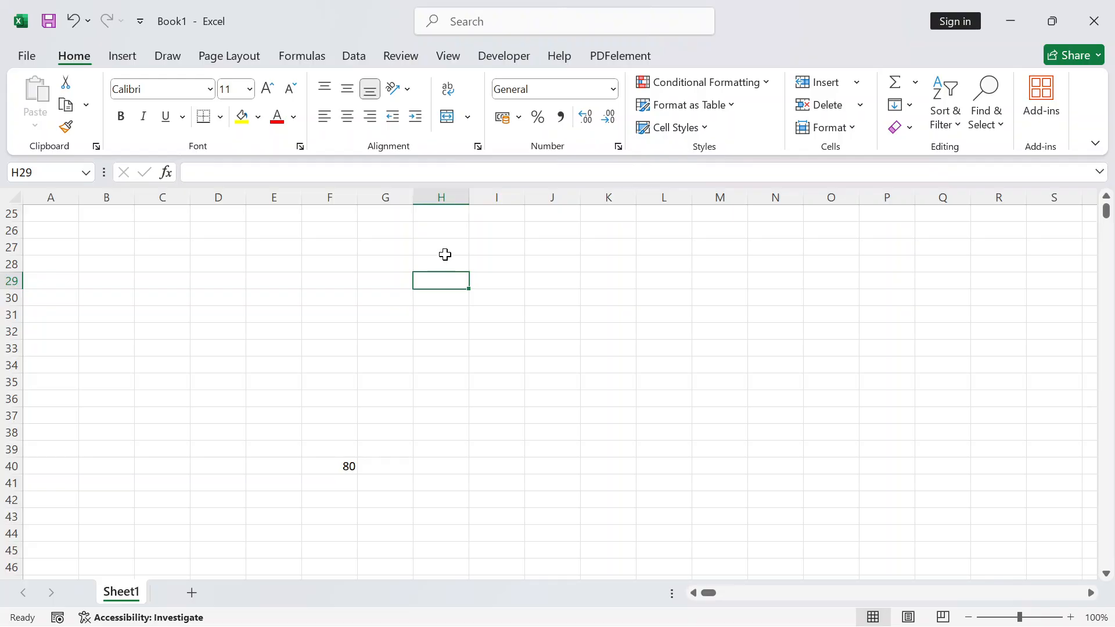
{"action": "left_click", "coordinate": [444, 249]}
{"action": "type", "text": "1"}
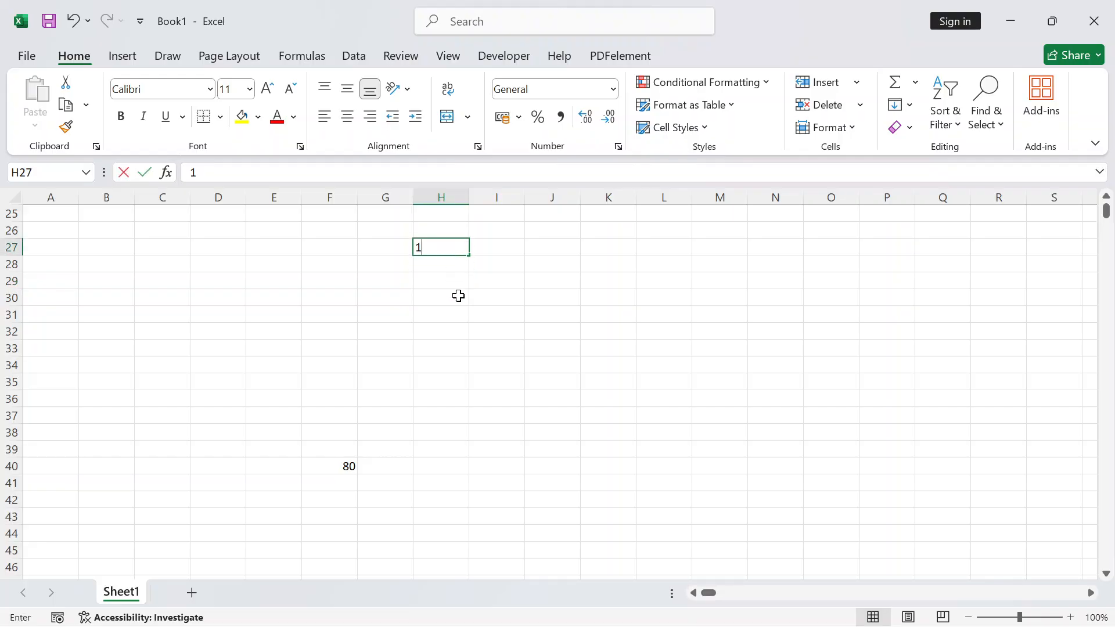
{"action": "key", "text": "Return"}
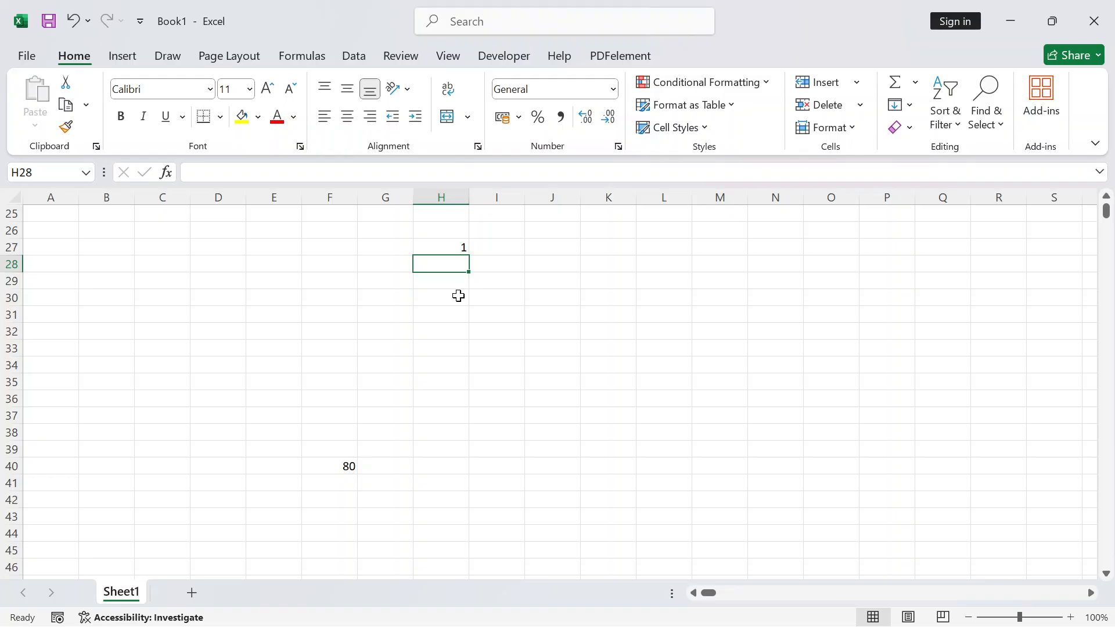
{"action": "type", "text": "2"}
{"action": "key", "text": "Return"}
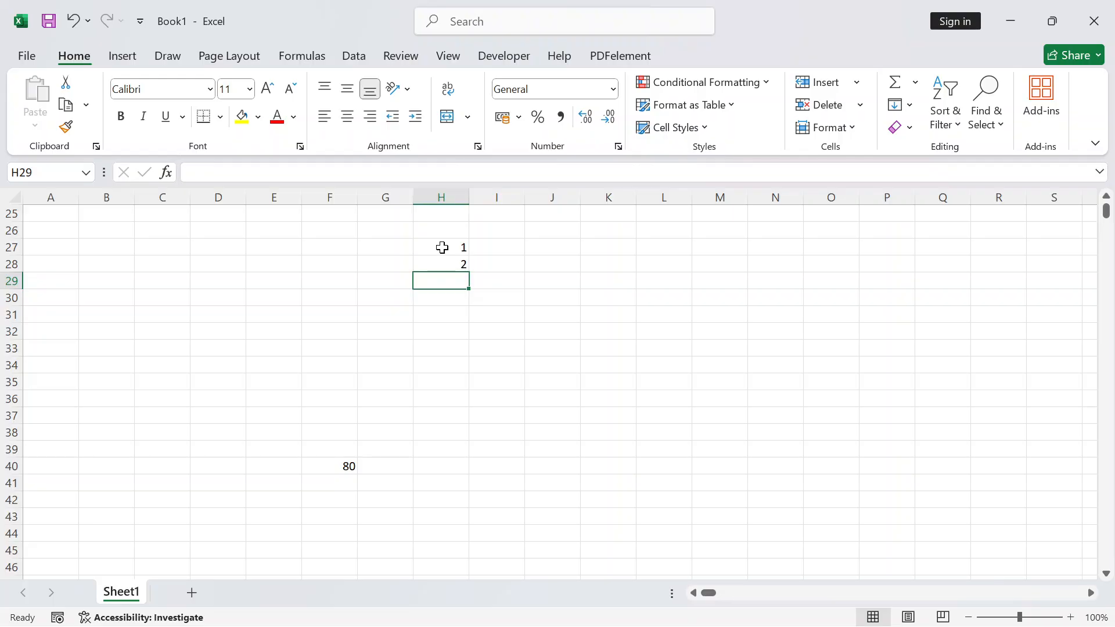
Fill the series down to 12 in H38, then clear the values 3 to 12
{"action": "left_click_drag", "start_coordinate": [440, 246], "coordinate": [444, 261]}
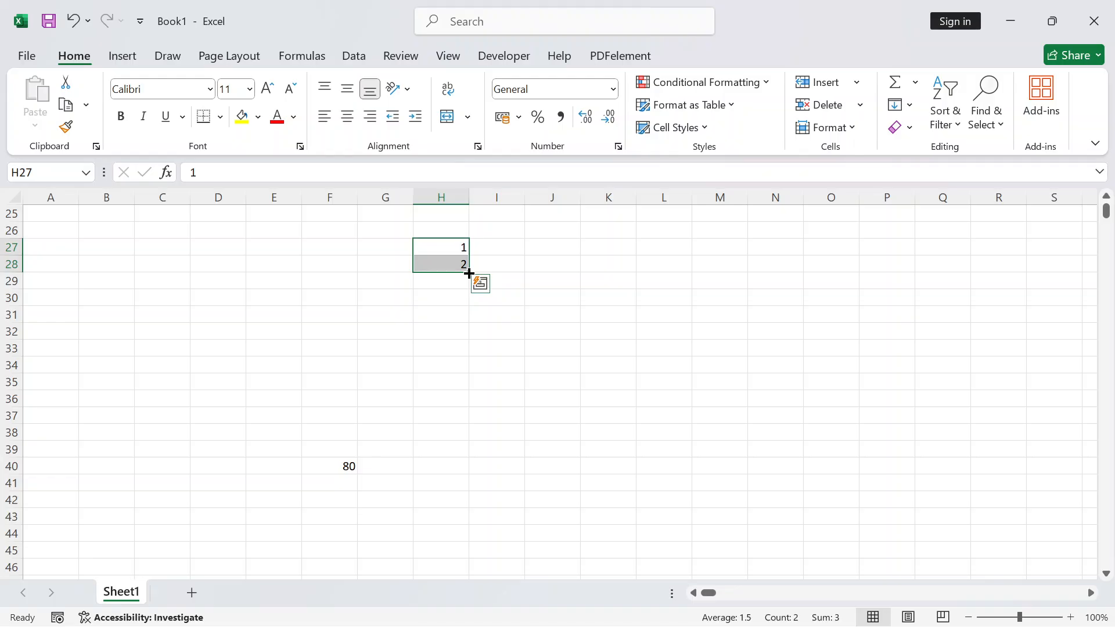
{"action": "left_click_drag", "start_coordinate": [469, 273], "coordinate": [491, 447]}
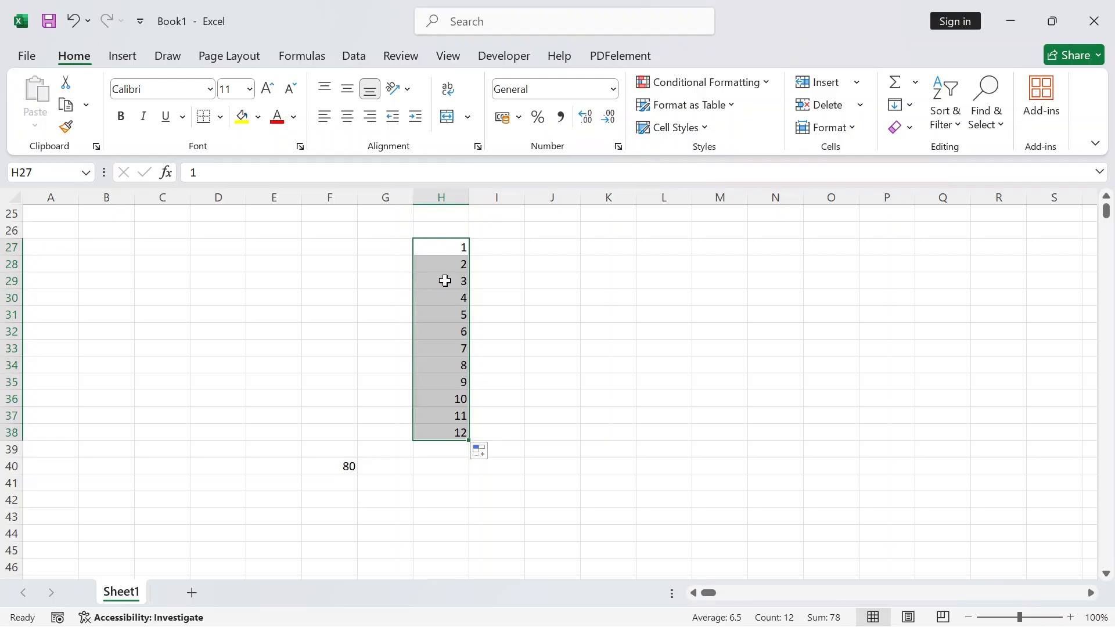
{"action": "left_click_drag", "start_coordinate": [443, 281], "coordinate": [459, 432]}
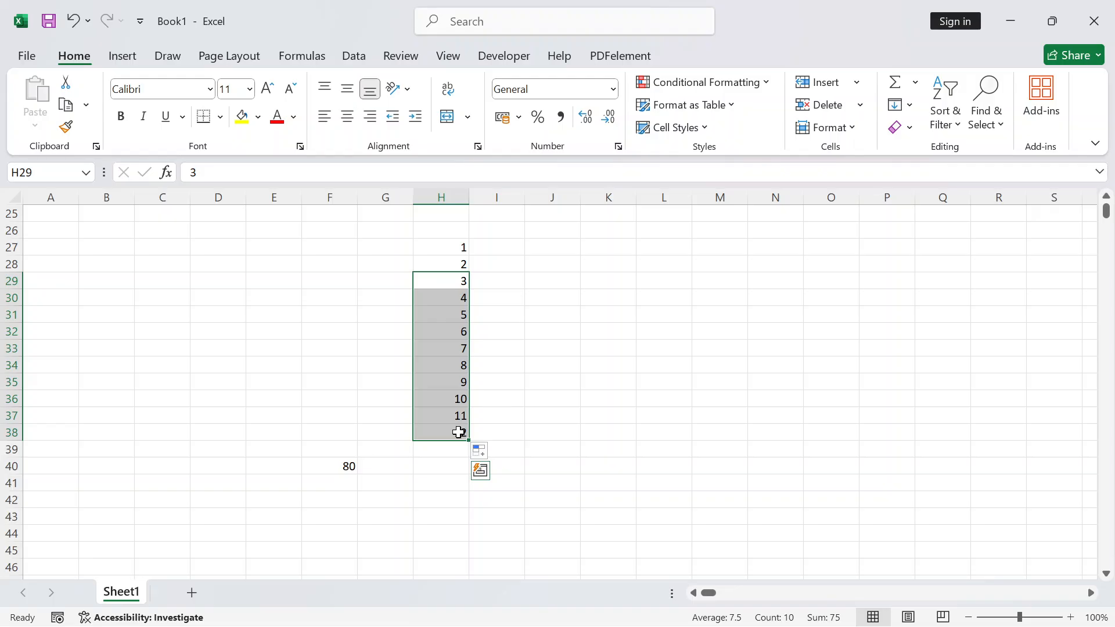
{"action": "key", "text": "Delete"}
{"action": "left_click", "coordinate": [448, 462]}
{"action": "left_click_drag", "start_coordinate": [430, 244], "coordinate": [438, 261]}
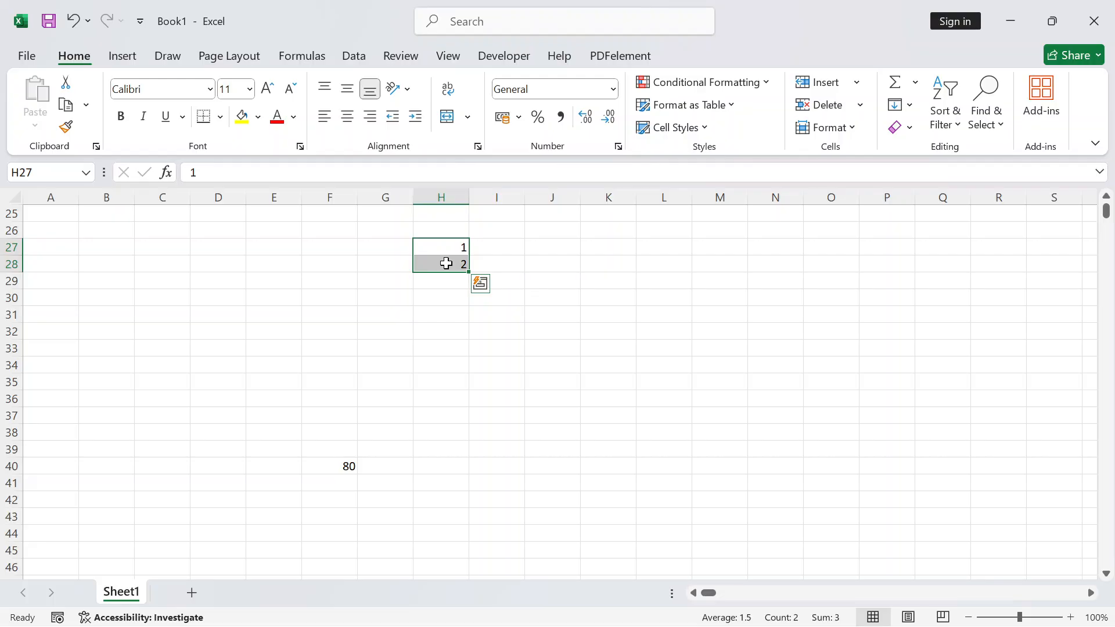
Replace H28 with 5, then change it back to 2
{"action": "left_click", "coordinate": [446, 263]}
{"action": "key", "text": "Delete"}
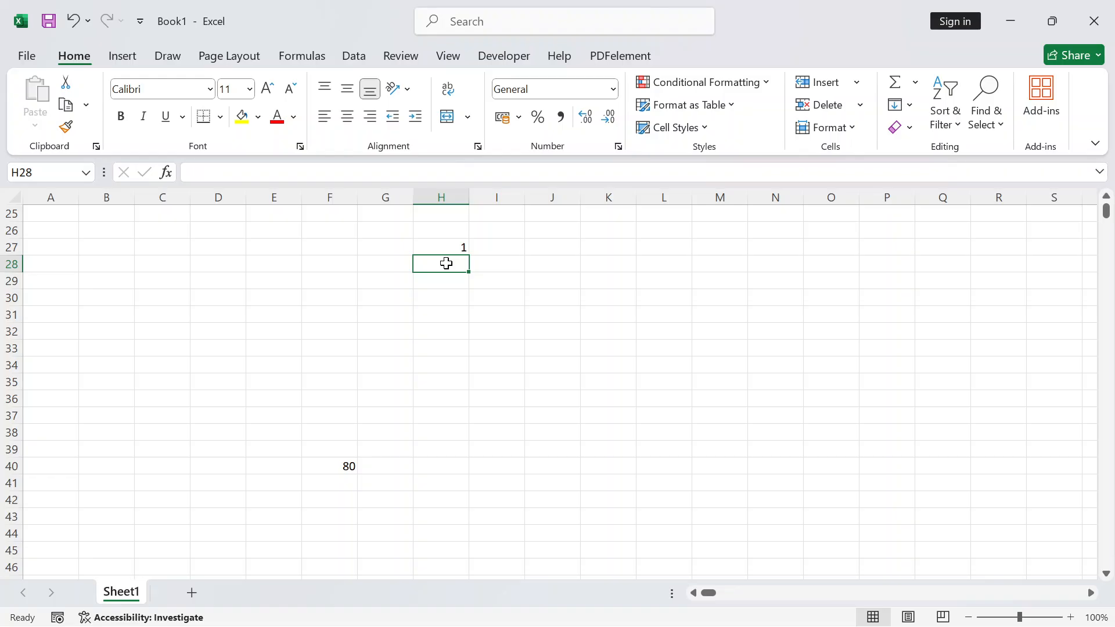
{"action": "type", "text": "5"}
{"action": "left_click", "coordinate": [443, 314]}
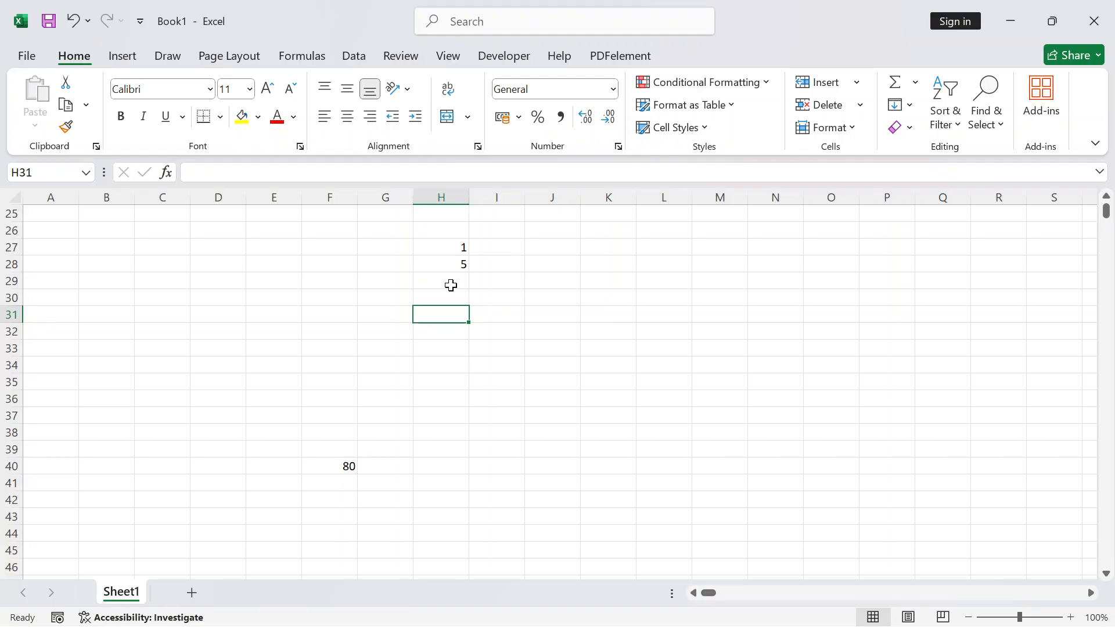
{"action": "left_click", "coordinate": [453, 266]}
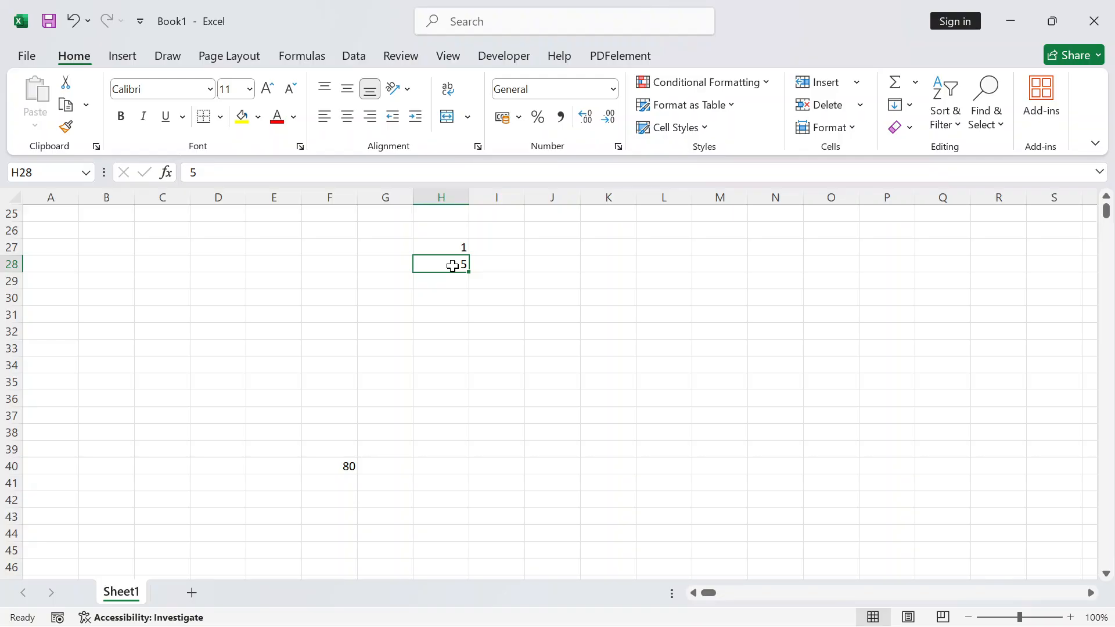
{"action": "key", "text": "Delete"}
{"action": "type", "text": "2"}
{"action": "key", "text": "Return"}
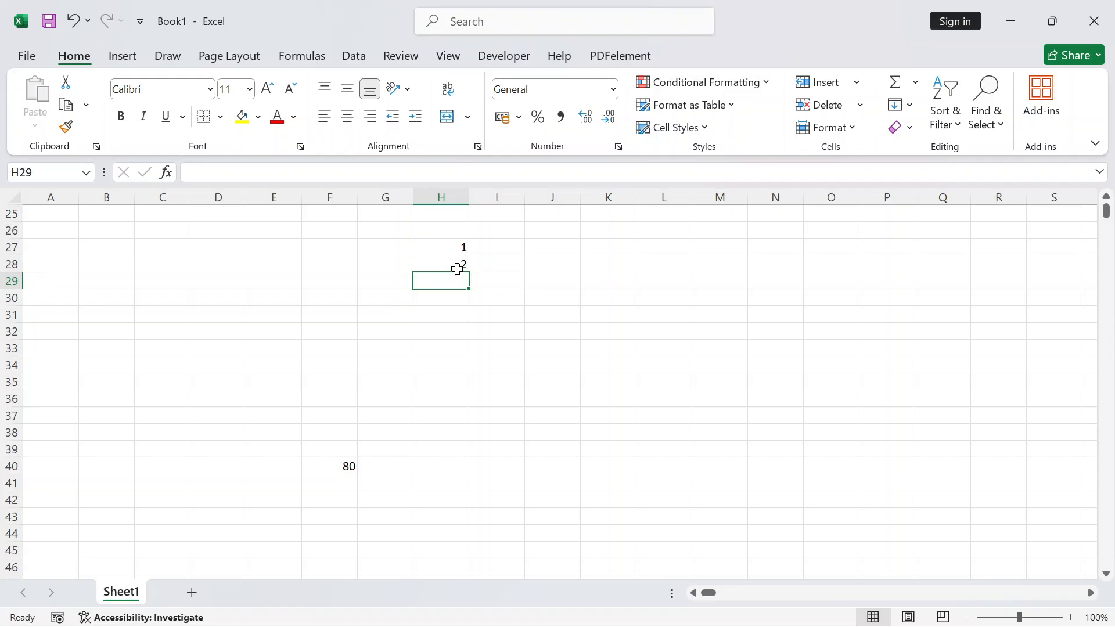
Delete the 2 from H28, copy the 1 down through H36, then clear the copies
{"action": "left_click", "coordinate": [456, 265]}
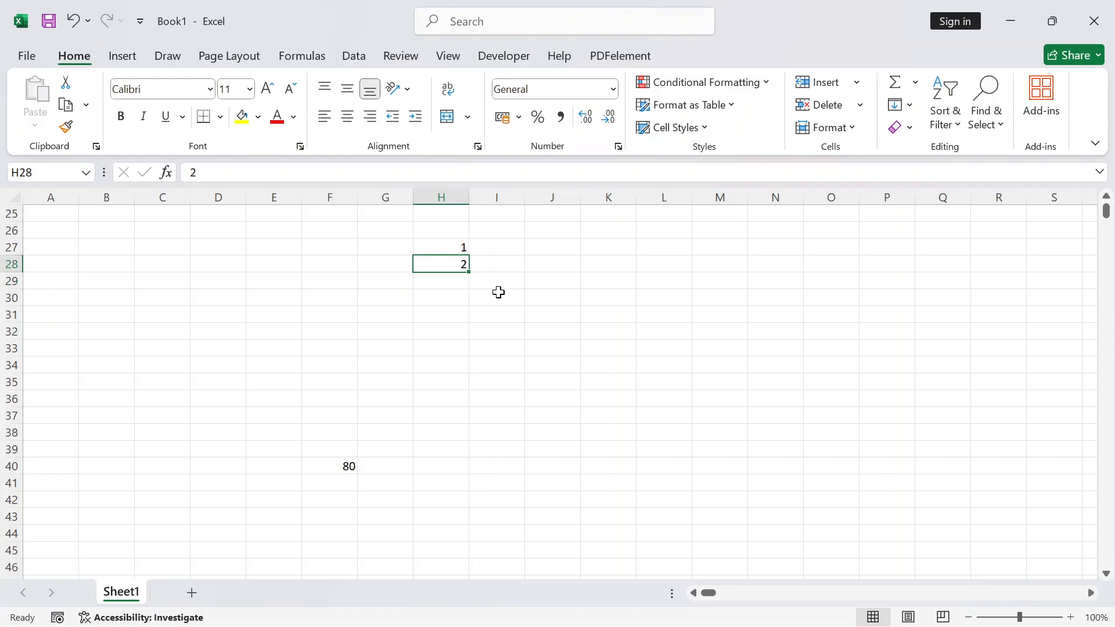
{"action": "key", "text": "Delete"}
{"action": "left_click", "coordinate": [449, 248]}
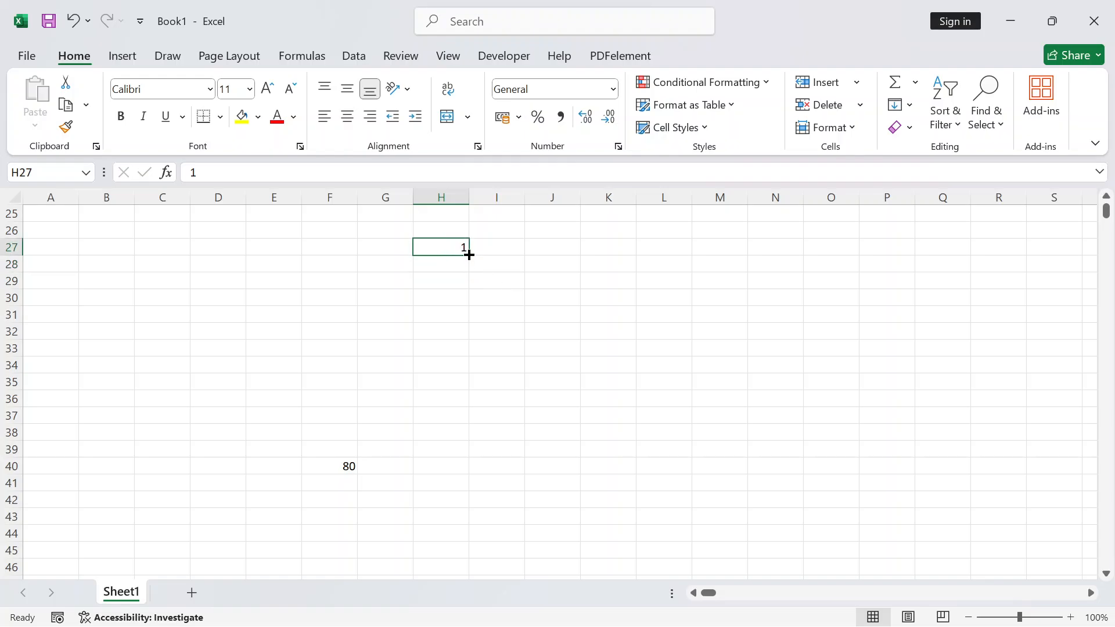
{"action": "left_click_drag", "start_coordinate": [469, 255], "coordinate": [482, 400]}
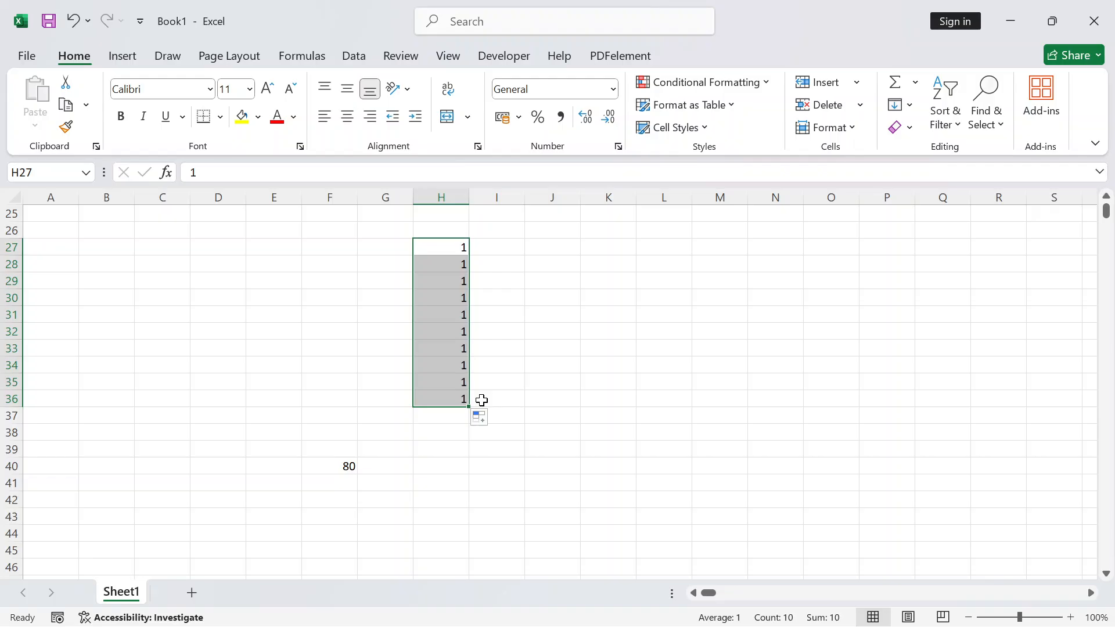
{"action": "left_click_drag", "start_coordinate": [442, 268], "coordinate": [454, 398]}
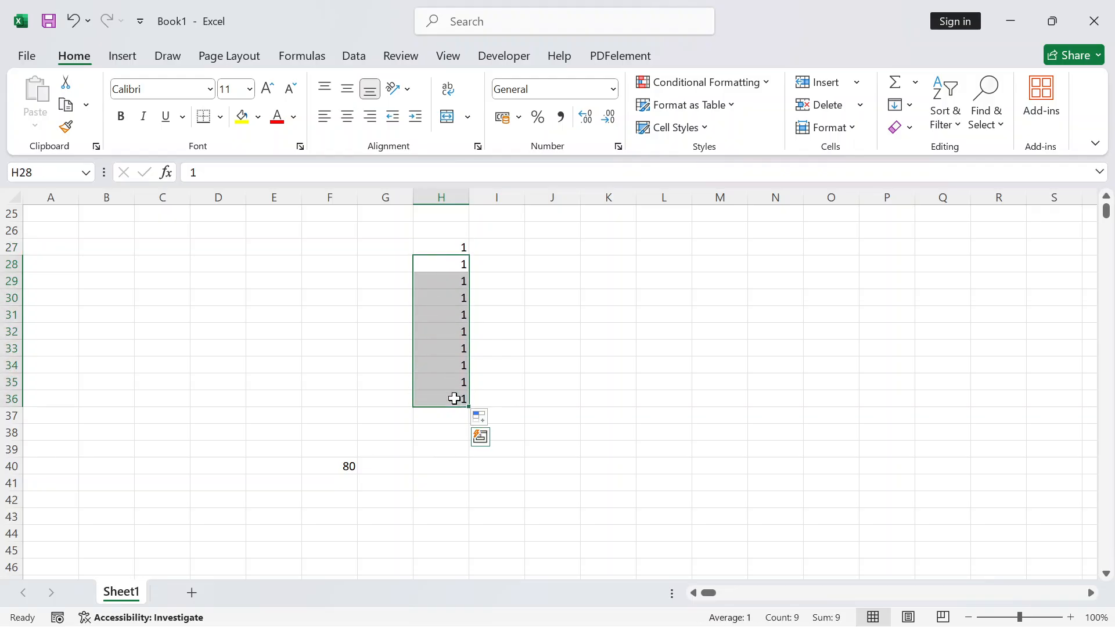
{"action": "key", "text": "Delete"}
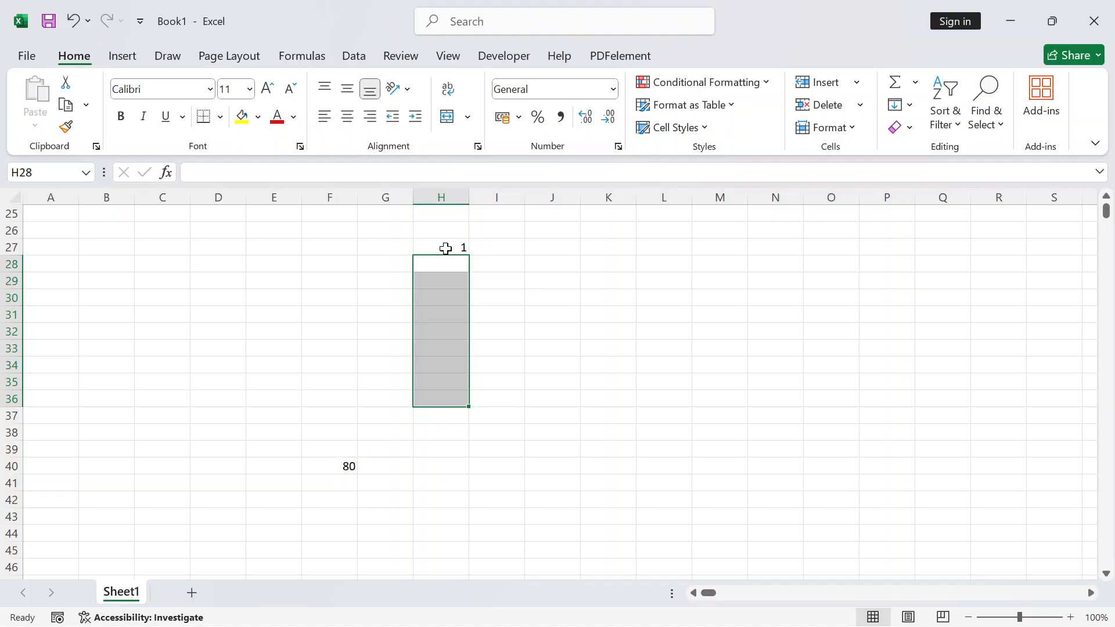
Fill a number series from H27 down to 15 in H41 and beyond
{"action": "left_click", "coordinate": [445, 247]}
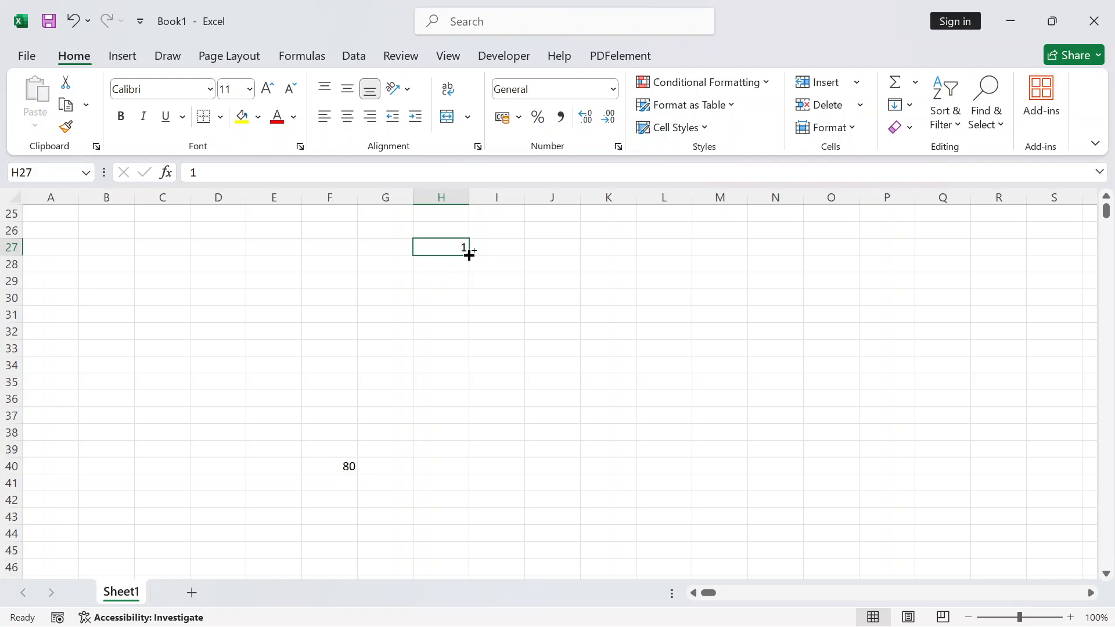
{"action": "left_click_drag", "start_coordinate": [469, 256], "coordinate": [464, 482]}
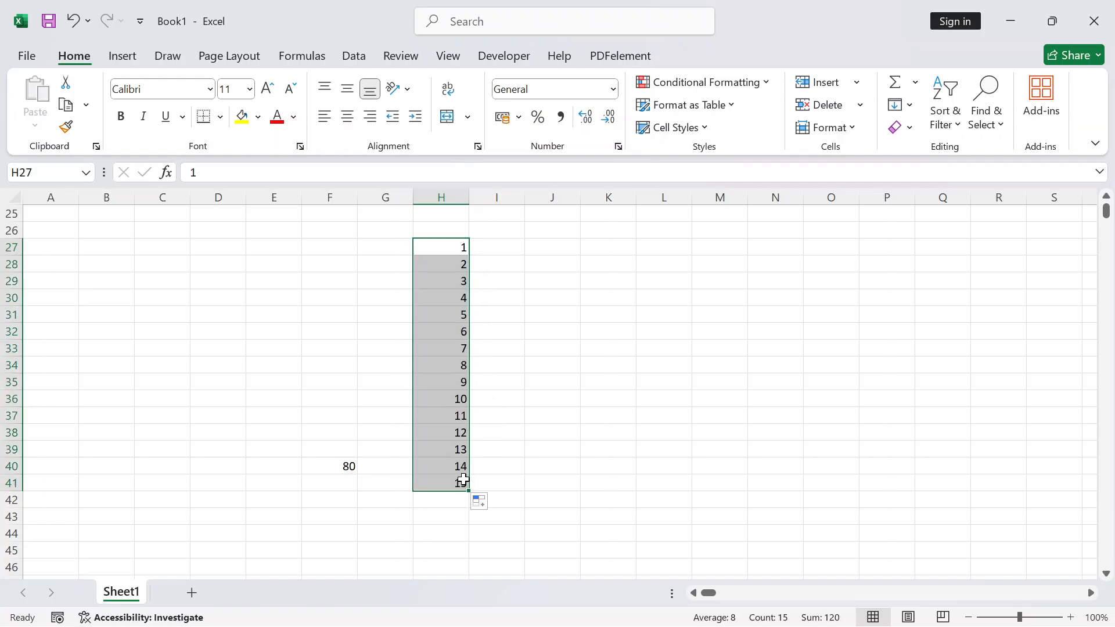
{"action": "scroll", "coordinate": [445, 429], "scroll_direction": "down", "scroll_amount": 2}
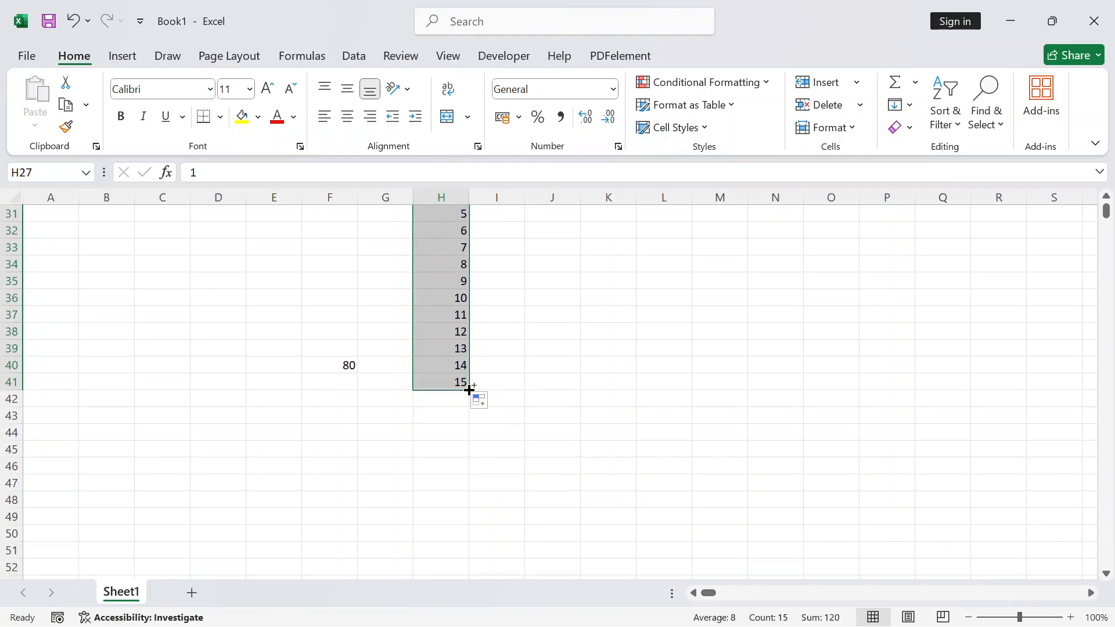
{"action": "left_click_drag", "start_coordinate": [469, 390], "coordinate": [489, 586]}
{"action": "scroll", "coordinate": [448, 473], "scroll_direction": "up", "scroll_amount": 3}
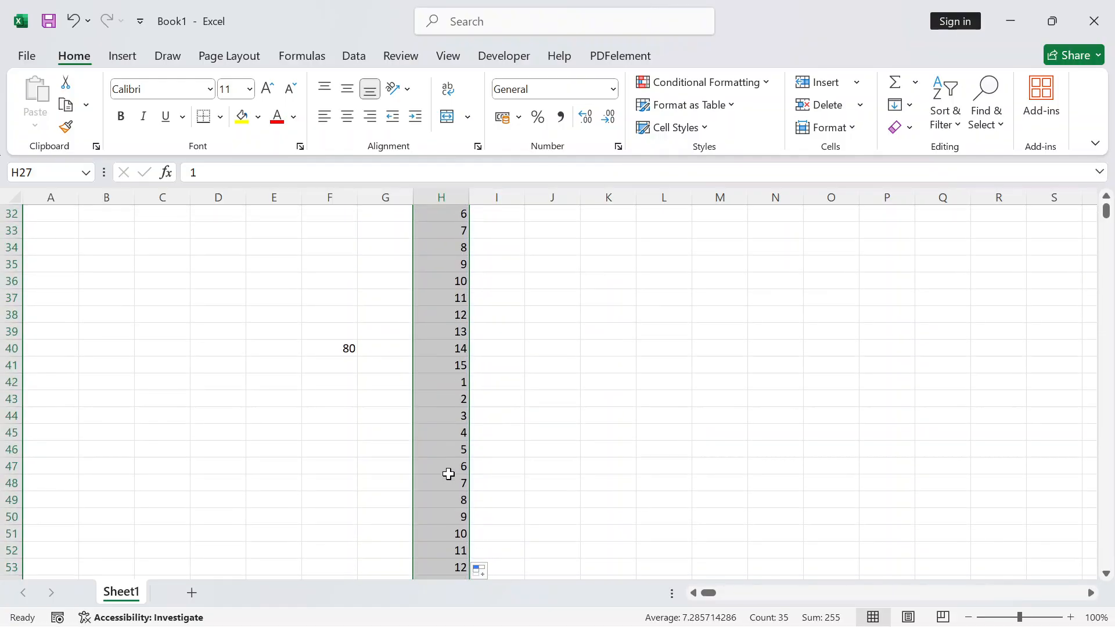
{"action": "scroll", "coordinate": [448, 473], "scroll_direction": "up", "scroll_amount": 3}
{"action": "scroll", "coordinate": [445, 463], "scroll_direction": "down", "scroll_amount": 3}
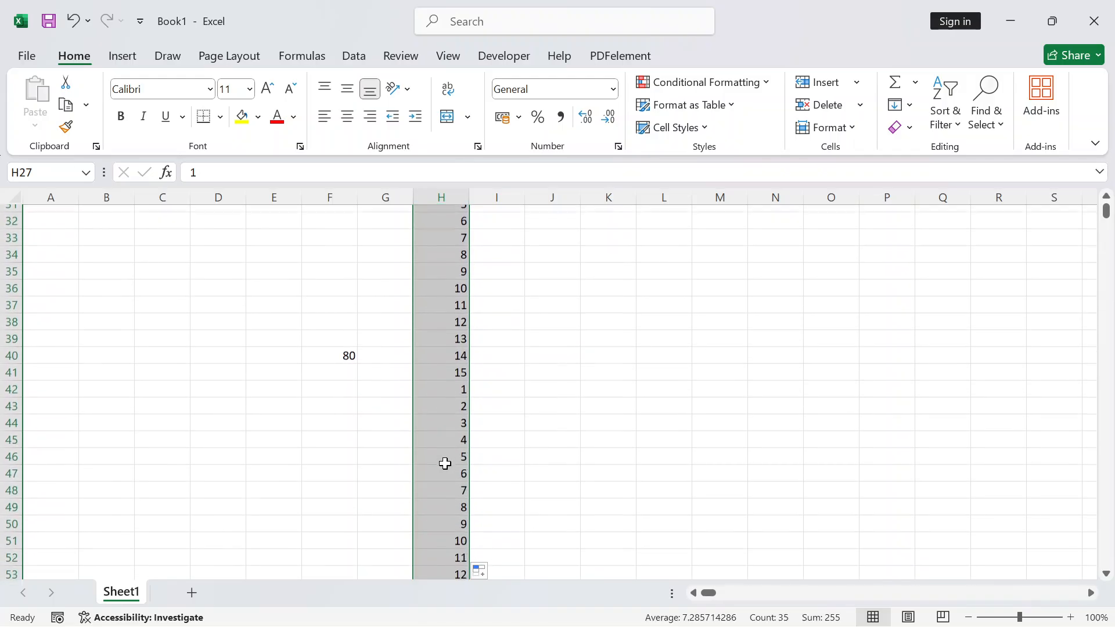
Select all the filled numbers in column H and delete them
{"action": "left_click", "coordinate": [467, 384]}
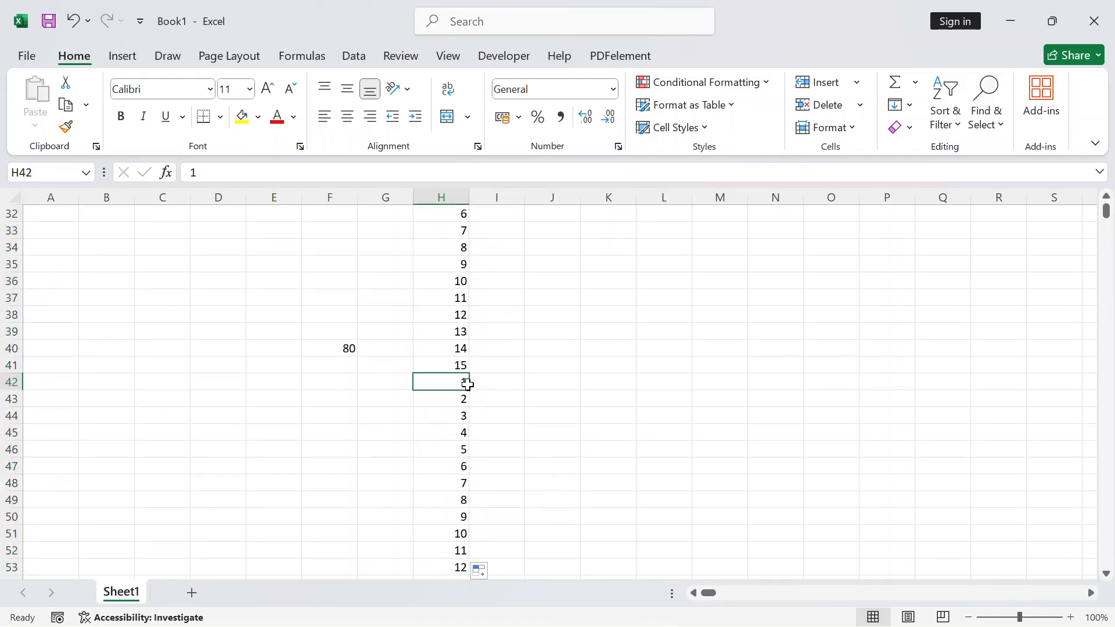
{"action": "key", "text": "ctrl+a"}
{"action": "key", "text": "Delete"}
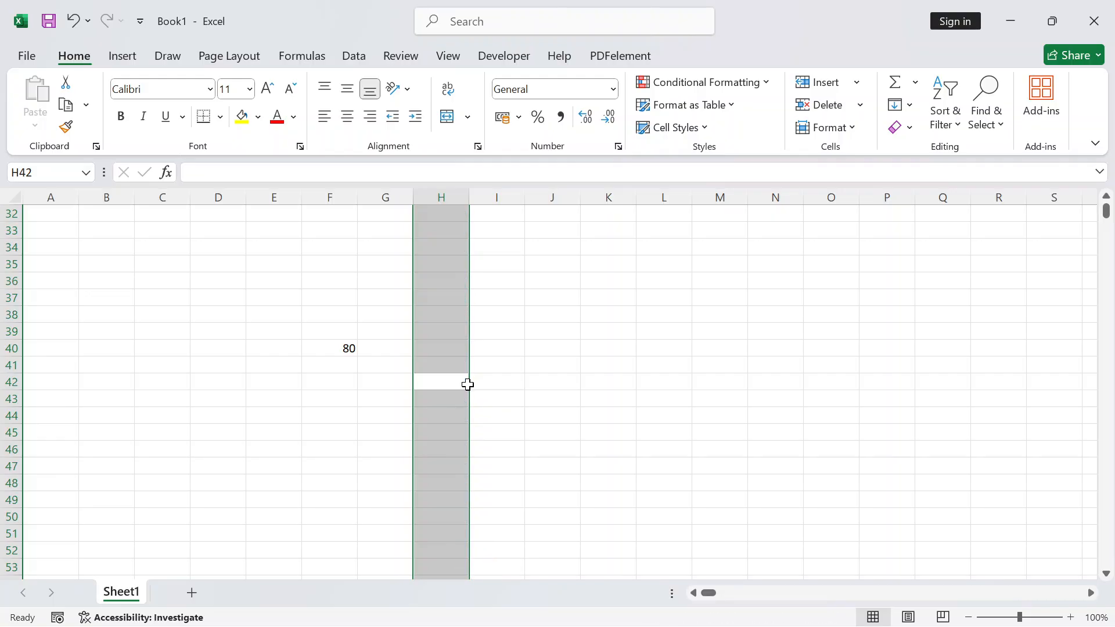
{"action": "scroll", "coordinate": [626, 418], "scroll_direction": "up", "scroll_amount": 4}
{"action": "left_click", "coordinate": [511, 336]}
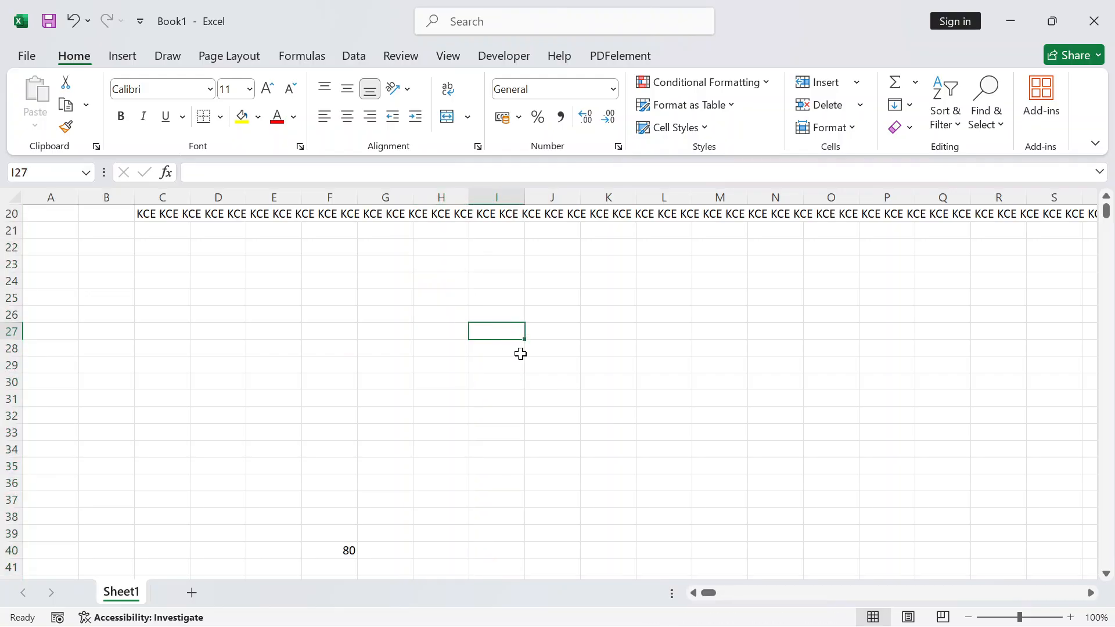
Enter 1 in I27 and fill a series down to 106 in I132
{"action": "type", "text": "1"}
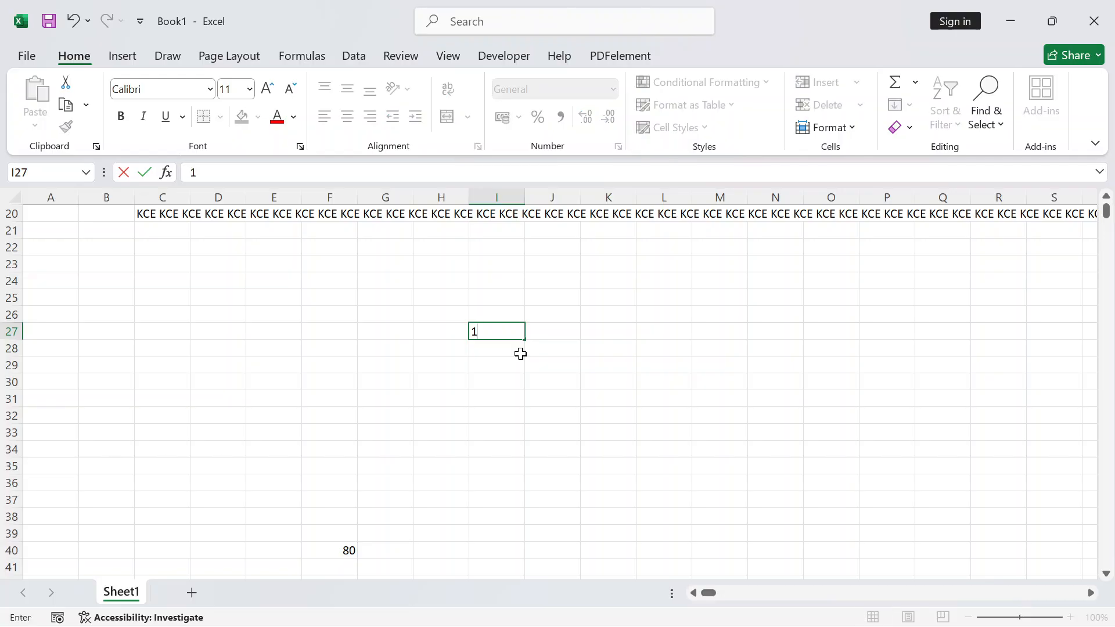
{"action": "key", "text": "Return"}
{"action": "left_click", "coordinate": [479, 329]}
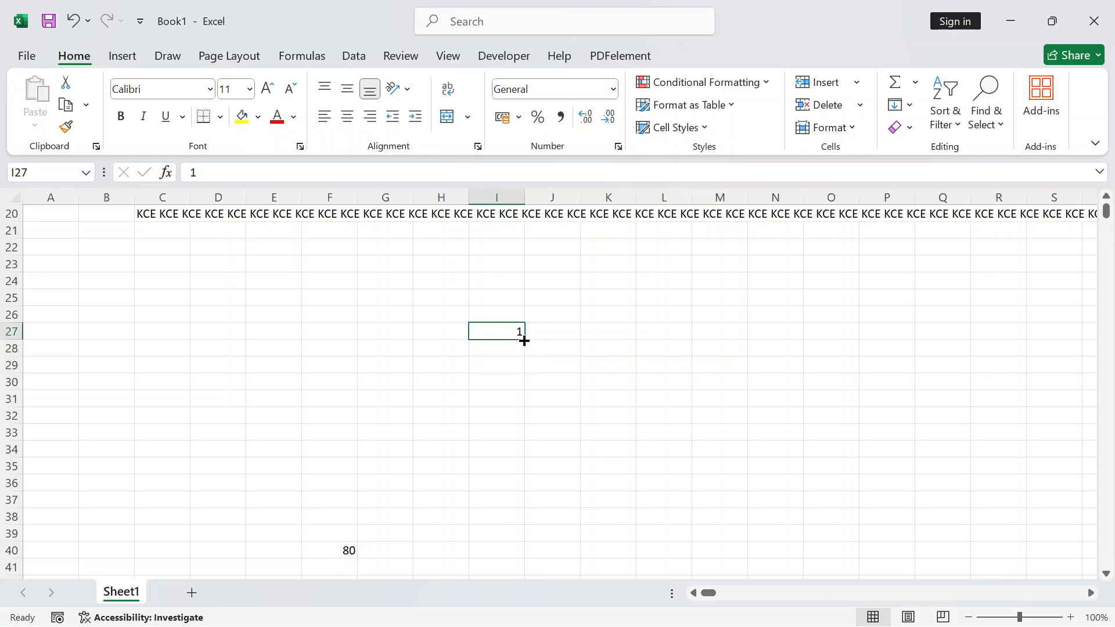
{"action": "left_click_drag", "start_coordinate": [524, 340], "coordinate": [509, 533]}
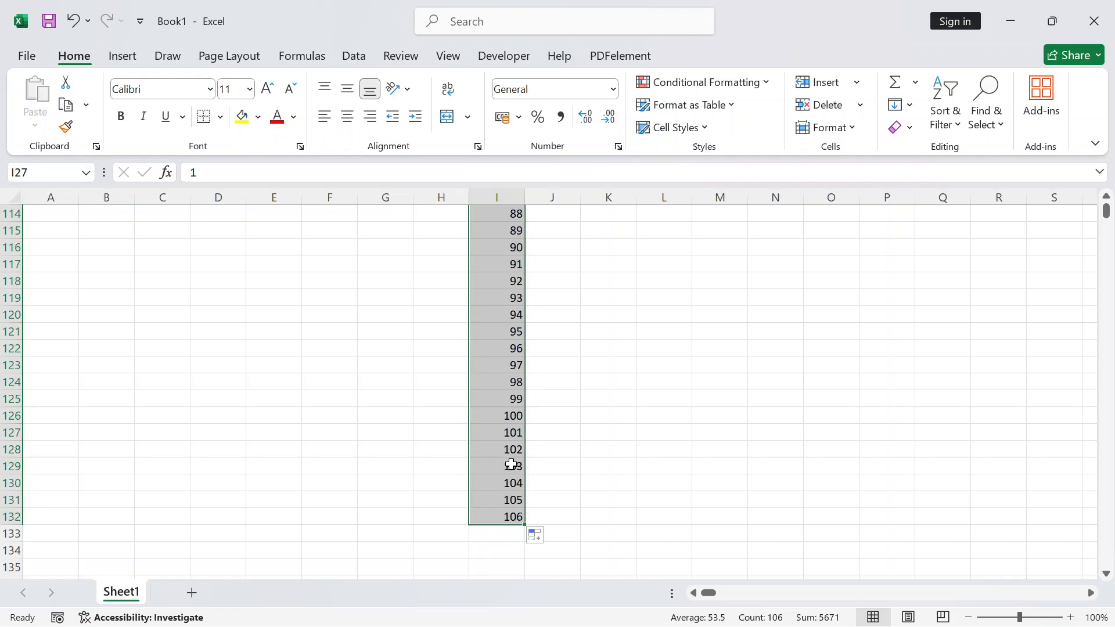
{"action": "scroll", "coordinate": [510, 459], "scroll_direction": "up", "scroll_amount": 15}
{"action": "scroll", "coordinate": [506, 450], "scroll_direction": "up", "scroll_amount": 19}
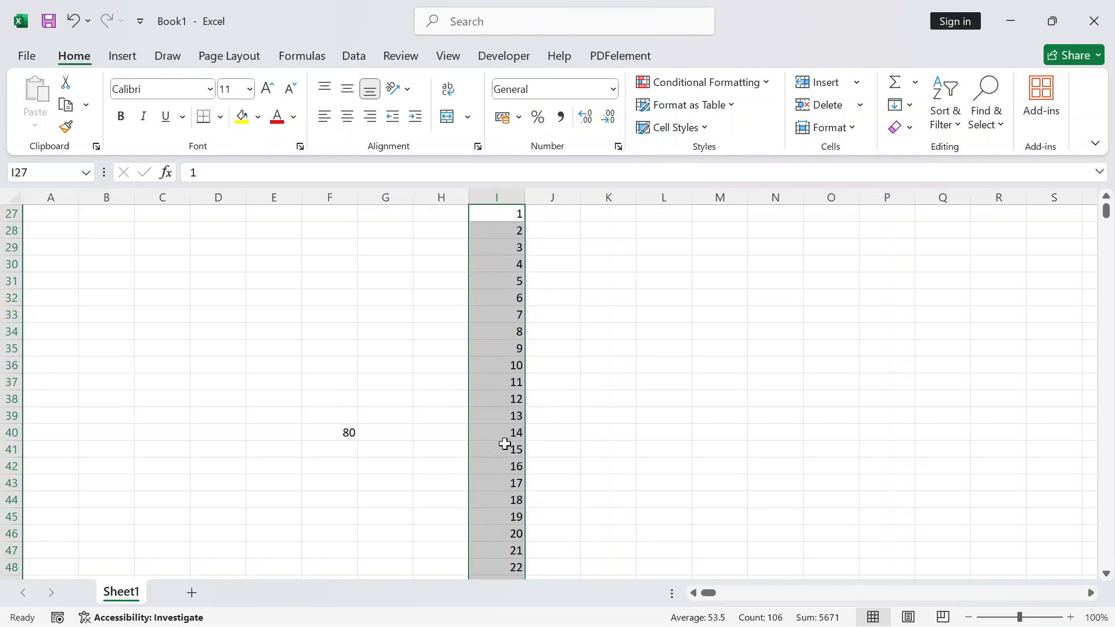
{"action": "scroll", "coordinate": [506, 444], "scroll_direction": "down", "scroll_amount": 3}
{"action": "left_click", "coordinate": [562, 318]}
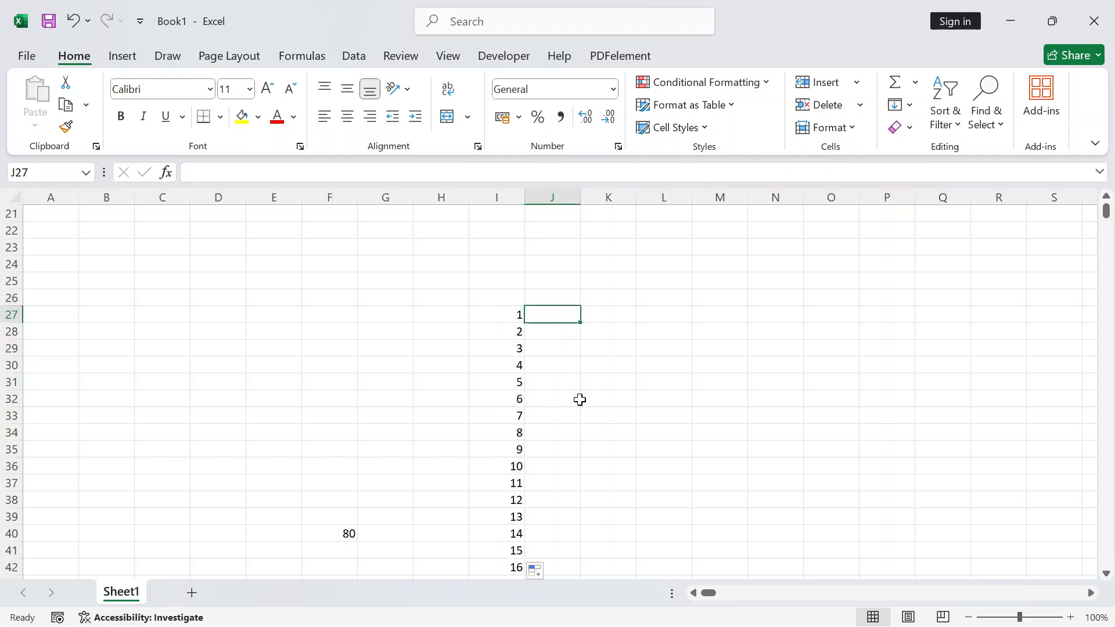
Enter =ROMAN(I27) in J27 so it shows I
{"action": "type", "text": "="}
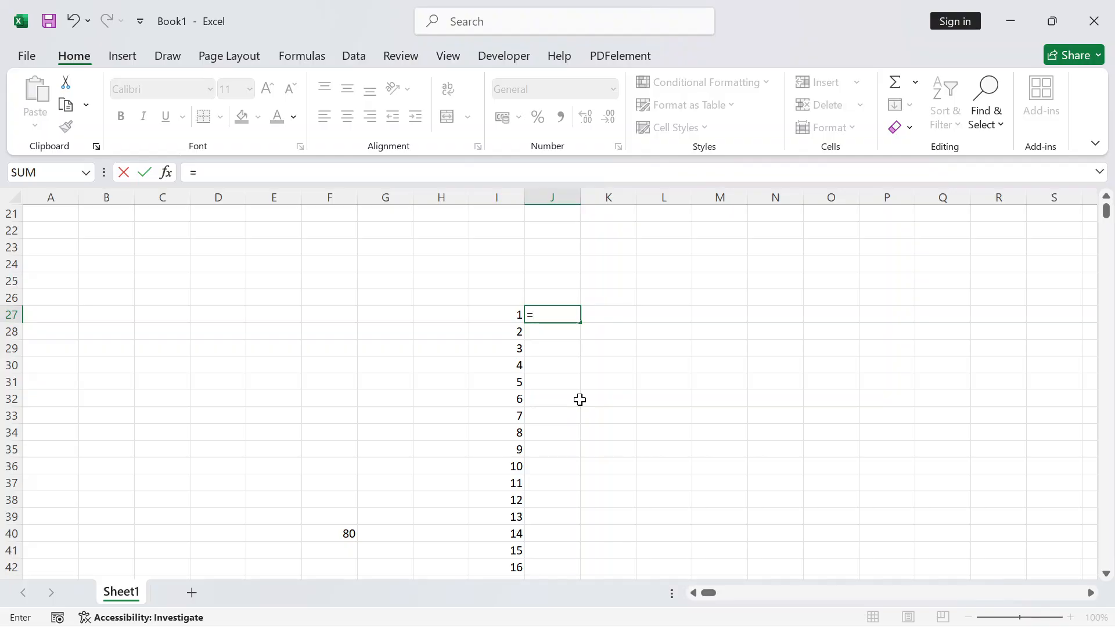
{"action": "type", "text": "ROM"}
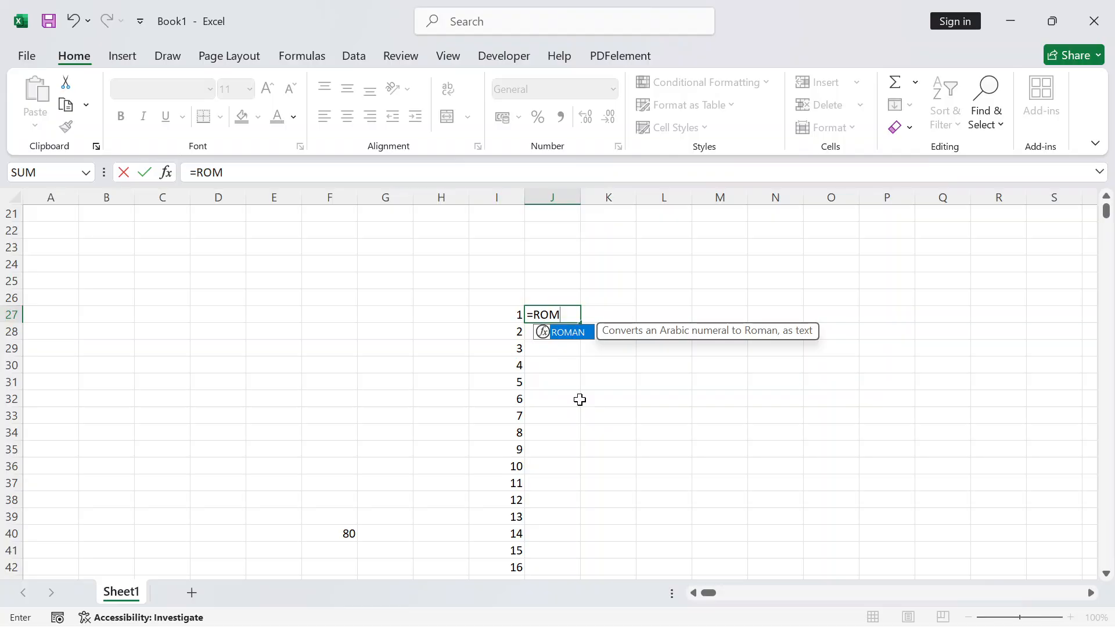
{"action": "key", "text": "Tab"}
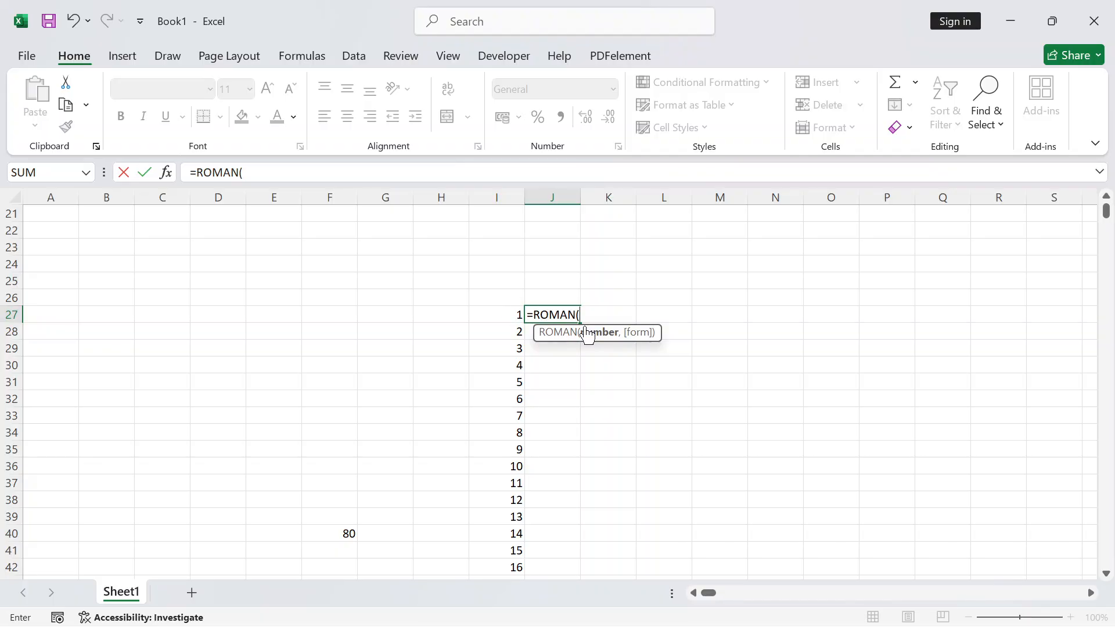
{"action": "left_click", "coordinate": [500, 314]}
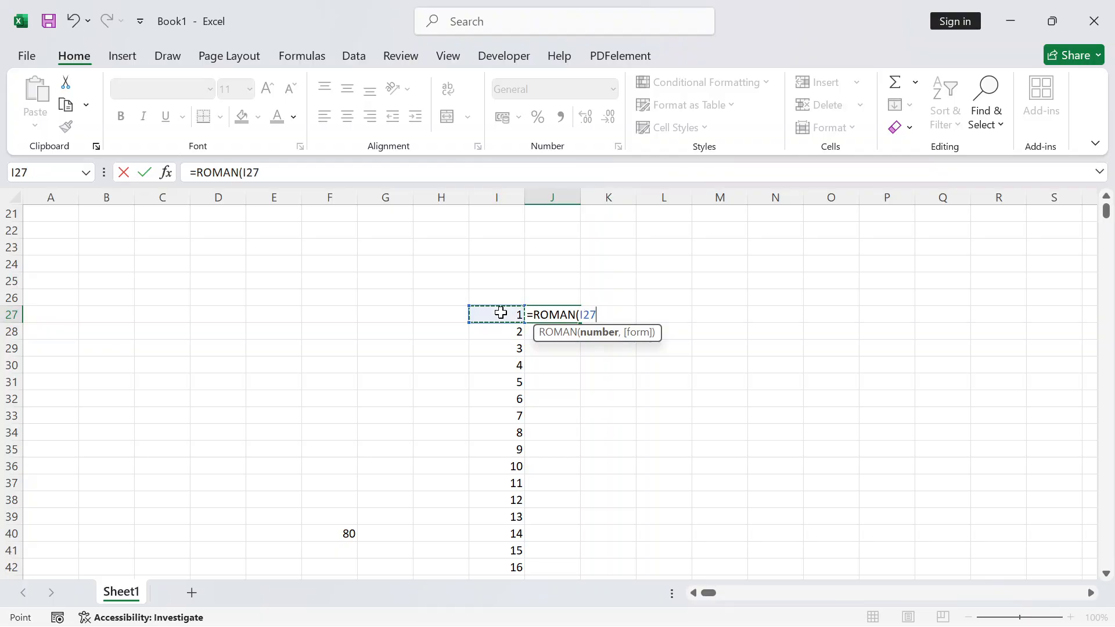
{"action": "type", "text": ")"}
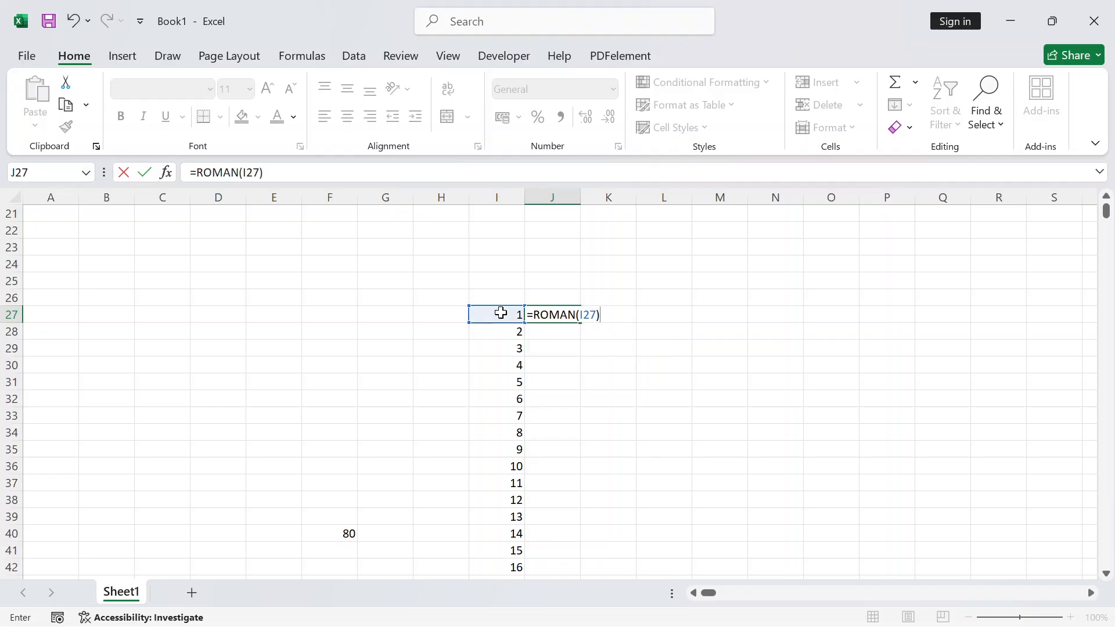
{"action": "key", "text": "Return"}
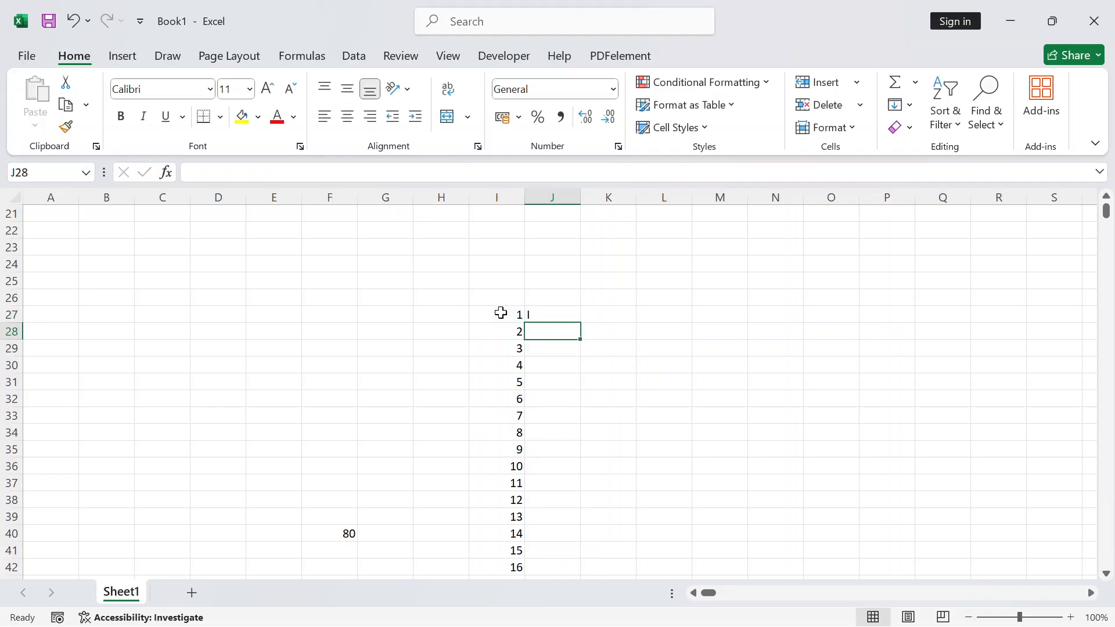
{"action": "left_click", "coordinate": [546, 314]}
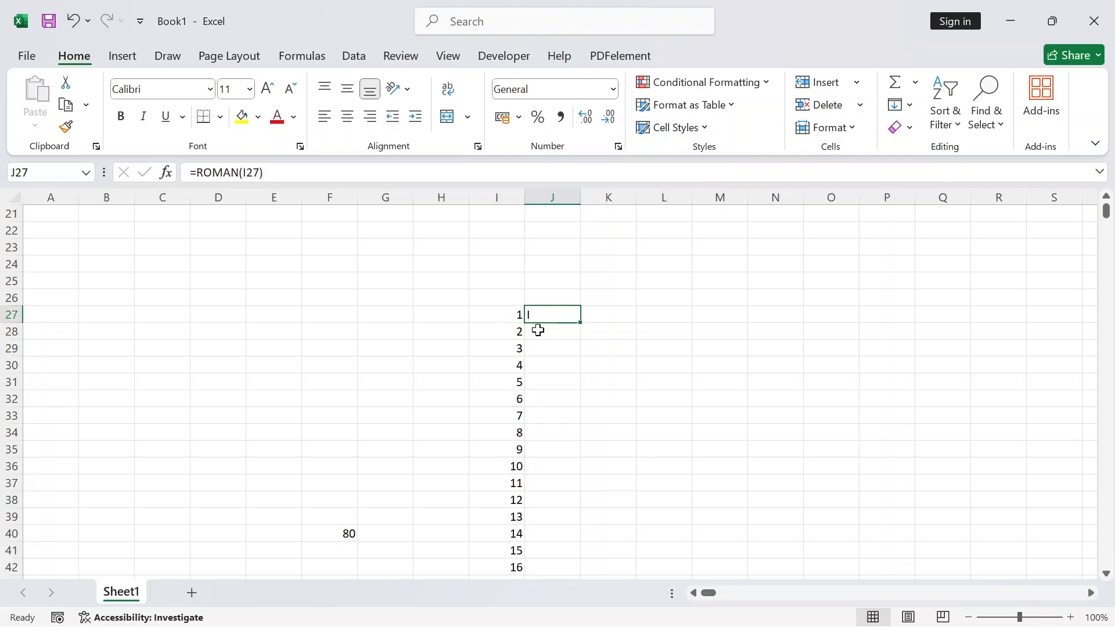
{"action": "left_click", "coordinate": [535, 327]}
{"action": "left_click", "coordinate": [555, 319]}
Copy the ROMAN formula down to J37, then clear J28:J37 again
{"action": "left_click_drag", "start_coordinate": [579, 323], "coordinate": [579, 351]}
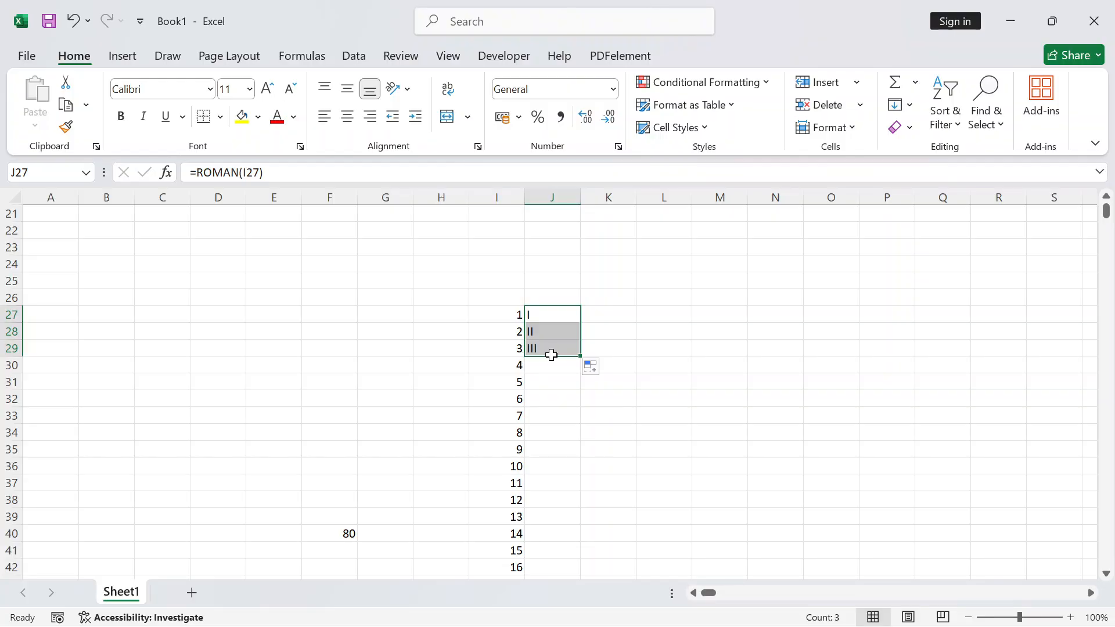
{"action": "scroll", "coordinate": [551, 355], "scroll_direction": "down", "scroll_amount": 1}
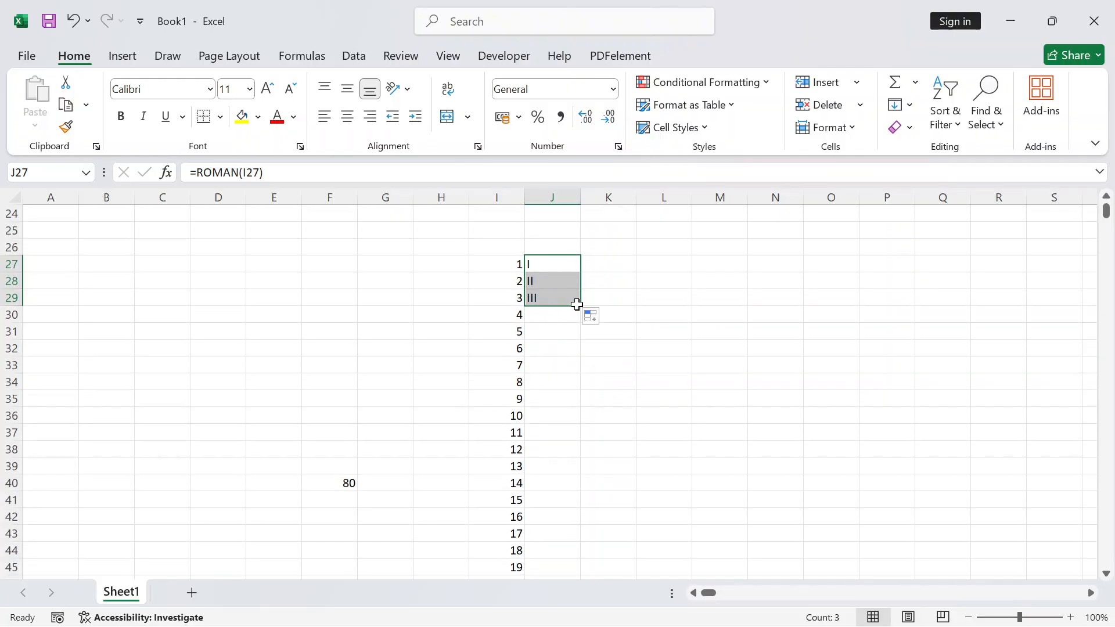
{"action": "left_click_drag", "start_coordinate": [581, 306], "coordinate": [582, 442]}
{"action": "scroll", "coordinate": [569, 406], "scroll_direction": "down", "scroll_amount": 2}
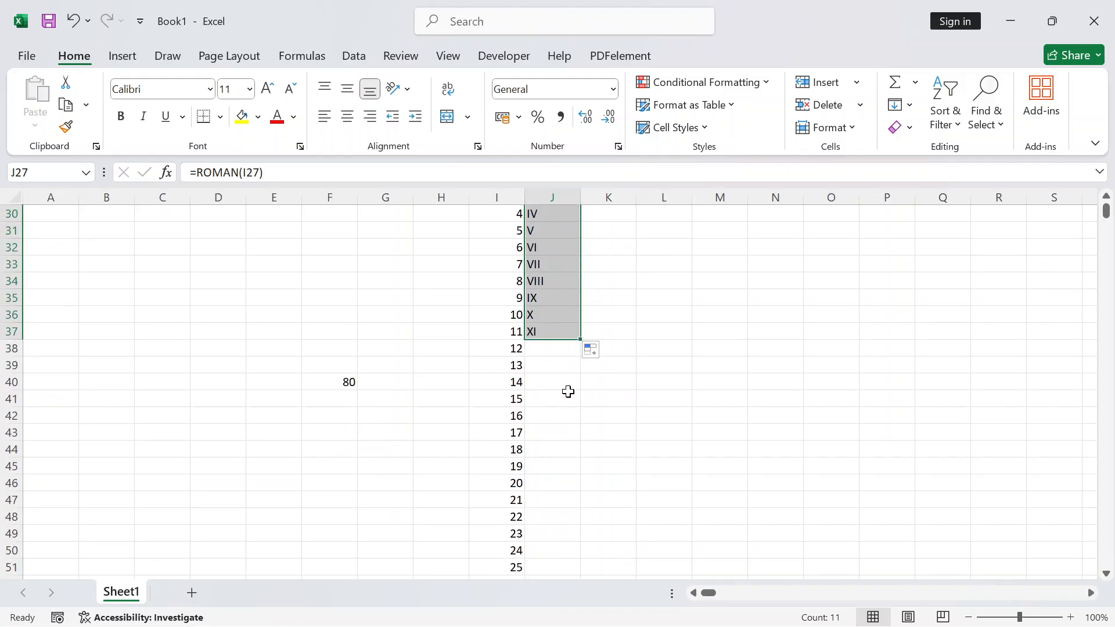
{"action": "scroll", "coordinate": [566, 386], "scroll_direction": "up", "scroll_amount": 3}
{"action": "left_click", "coordinate": [551, 335]}
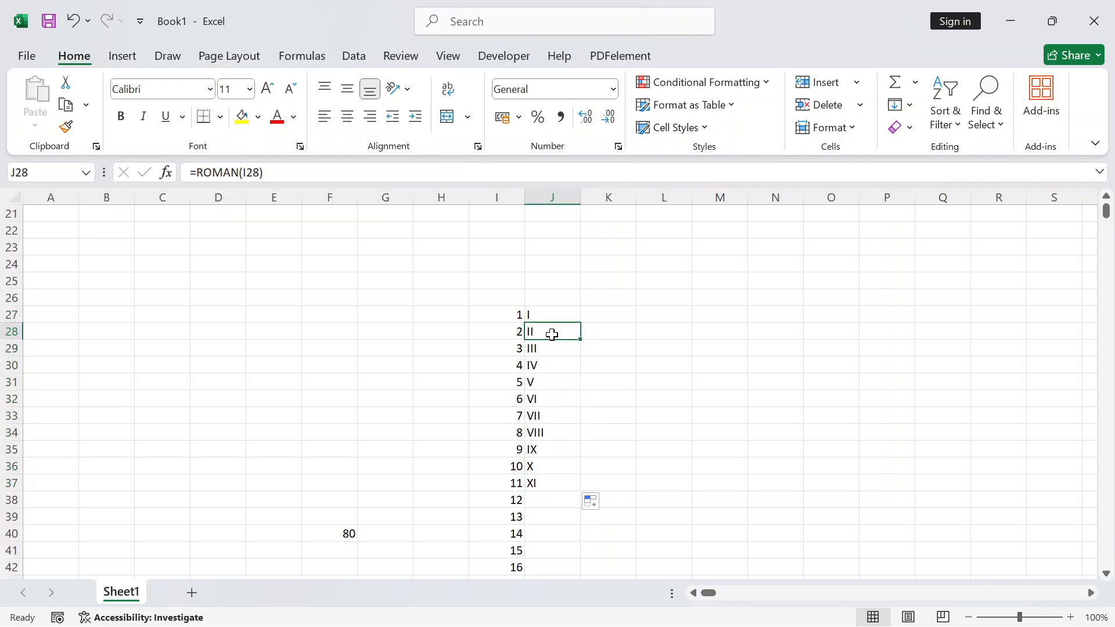
{"action": "left_click_drag", "start_coordinate": [551, 334], "coordinate": [567, 489]}
{"action": "key", "text": "Delete"}
Fill =ROMAN down column J to row 132 and scroll through the Roman numerals
{"action": "left_click", "coordinate": [637, 386]}
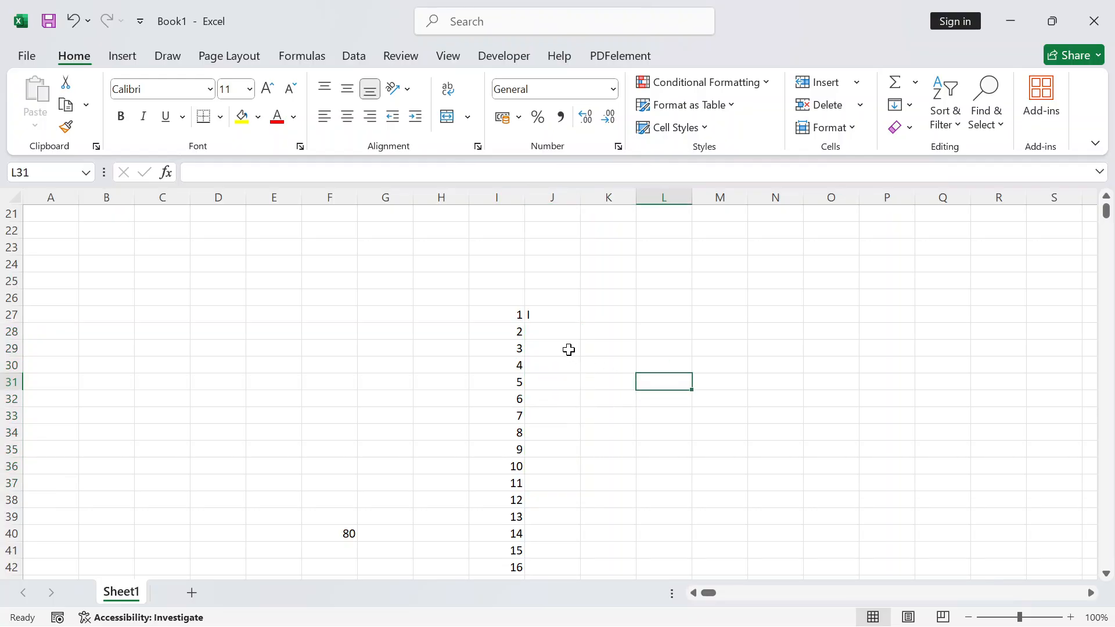
{"action": "left_click", "coordinate": [541, 314]}
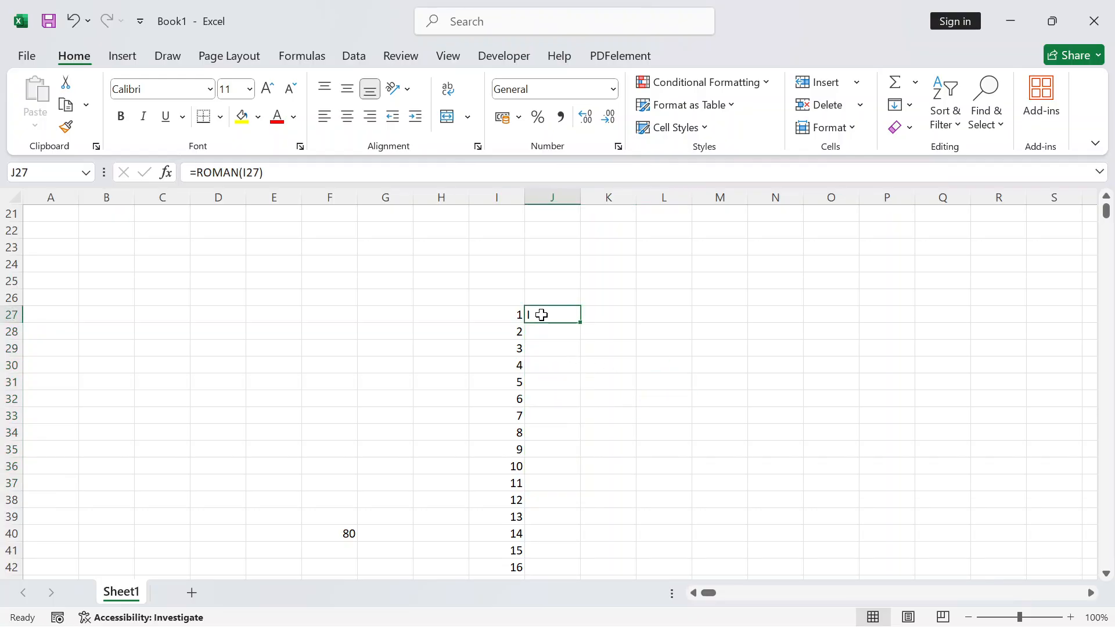
{"action": "double_click", "coordinate": [579, 322]}
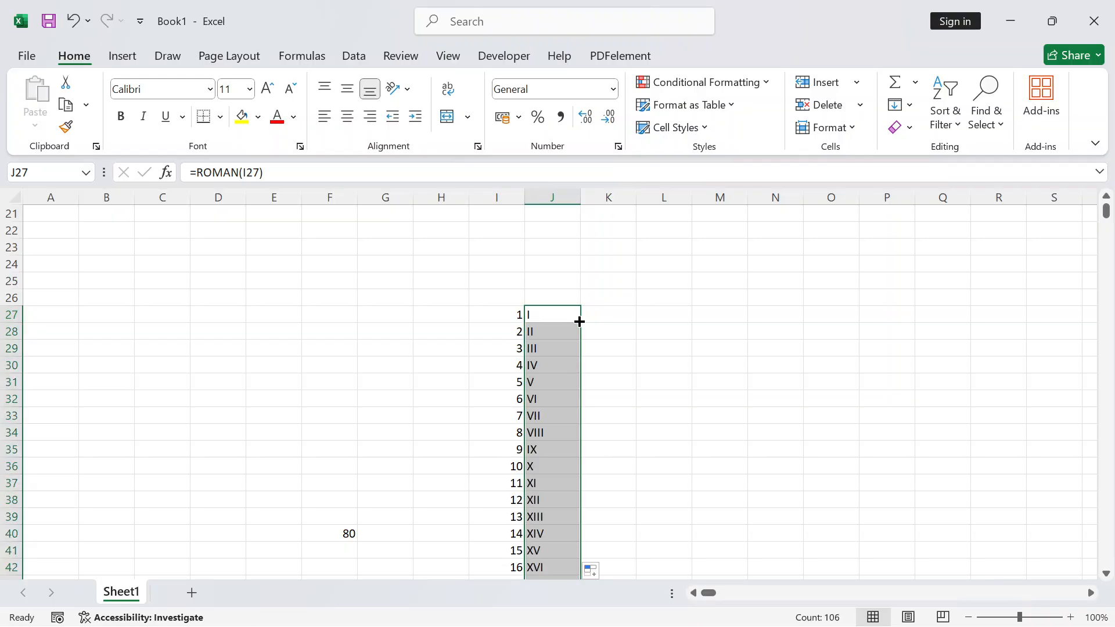
{"action": "scroll", "coordinate": [575, 321], "scroll_direction": "down", "scroll_amount": 12}
{"action": "scroll", "coordinate": [573, 320], "scroll_direction": "down", "scroll_amount": 20}
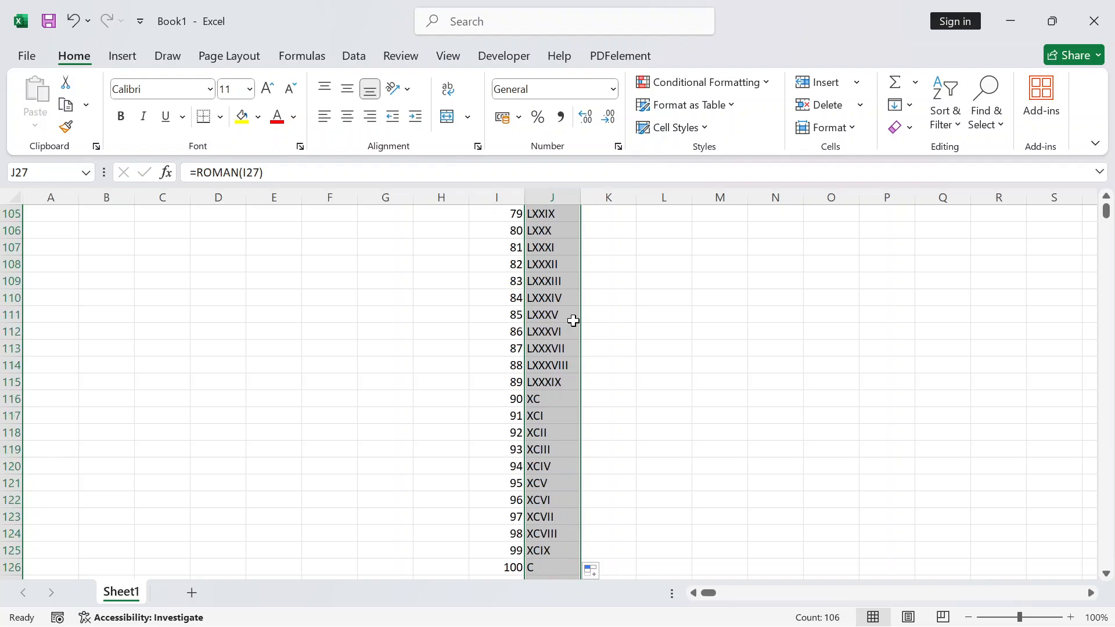
{"action": "scroll", "coordinate": [573, 321], "scroll_direction": "up", "scroll_amount": 20}
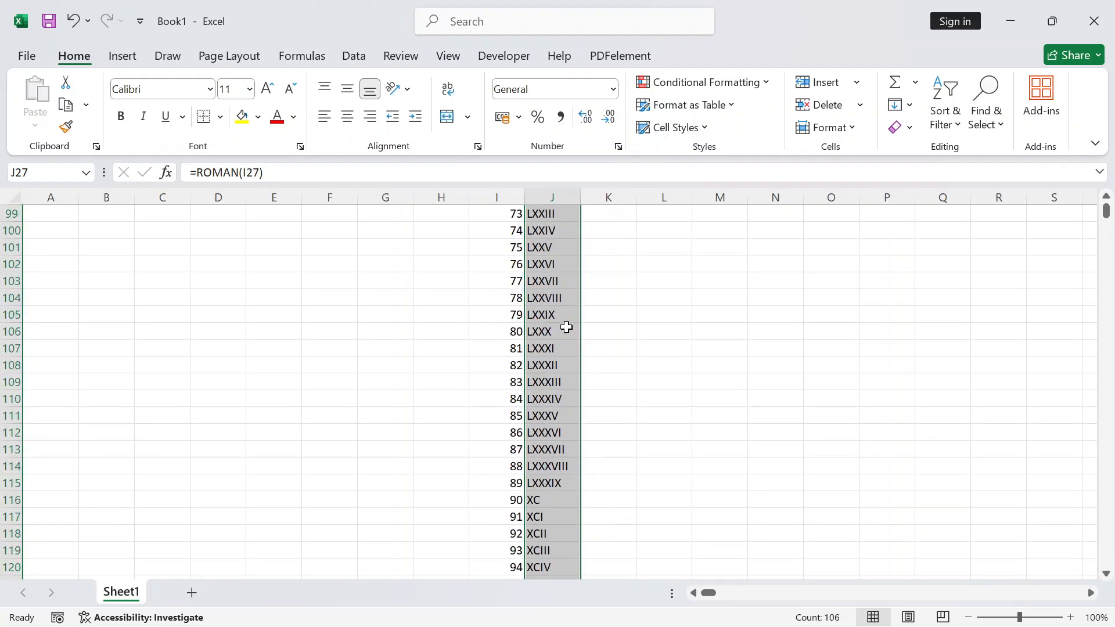
{"action": "scroll", "coordinate": [567, 326], "scroll_direction": "up", "scroll_amount": 15}
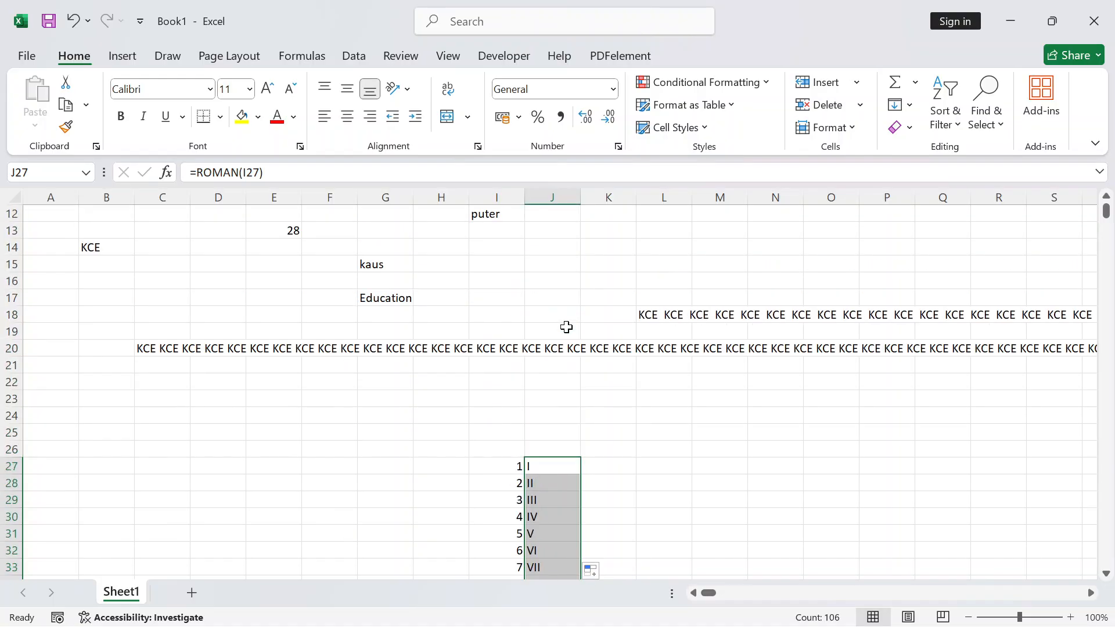
{"action": "scroll", "coordinate": [567, 326], "scroll_direction": "down", "scroll_amount": 2}
{"action": "left_click", "coordinate": [552, 366]}
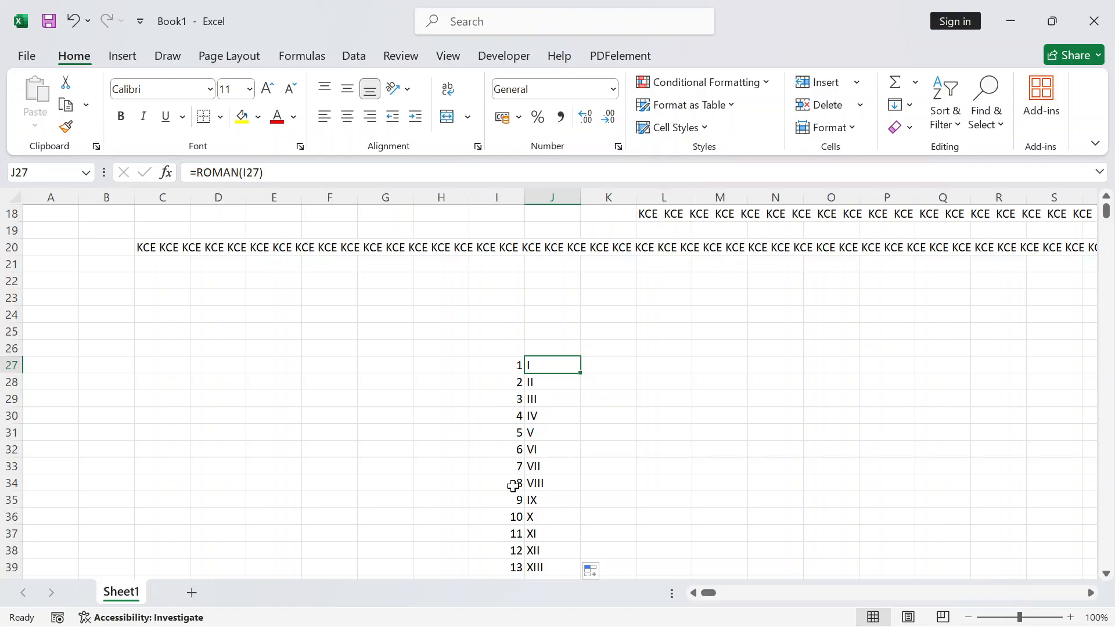
{"action": "scroll", "coordinate": [505, 476], "scroll_direction": "down", "scroll_amount": 15}
{"action": "scroll", "coordinate": [493, 451], "scroll_direction": "down", "scroll_amount": 19}
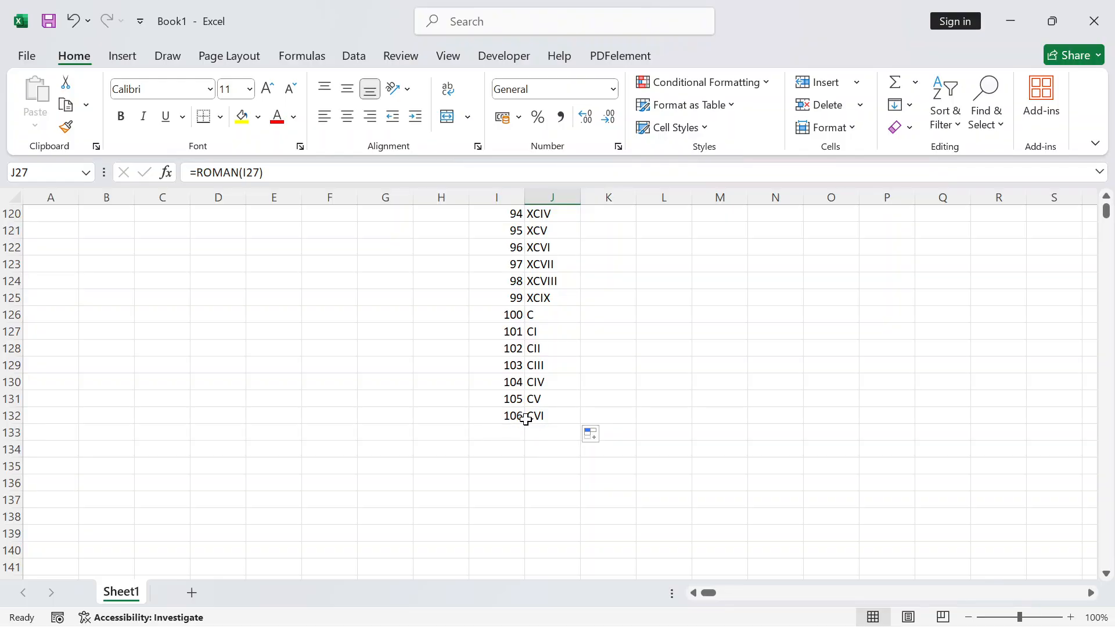
{"action": "scroll", "coordinate": [537, 419], "scroll_direction": "up", "scroll_amount": 10}
{"action": "scroll", "coordinate": [538, 420], "scroll_direction": "up", "scroll_amount": 20}
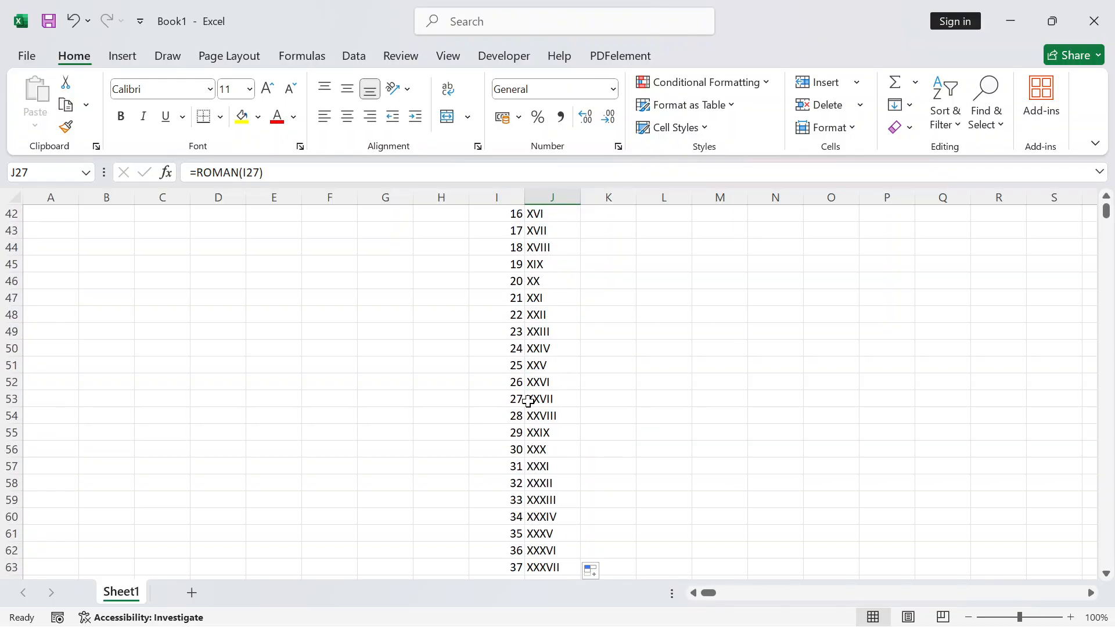
{"action": "scroll", "coordinate": [528, 401], "scroll_direction": "down", "scroll_amount": 7}
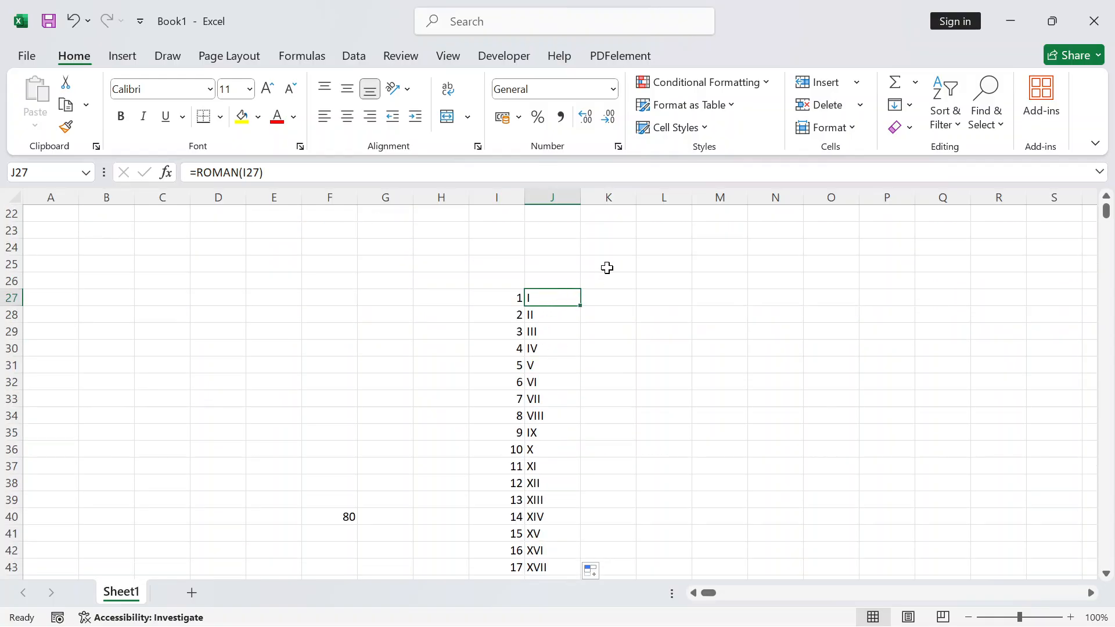
{"action": "scroll", "coordinate": [528, 357], "scroll_direction": "down", "scroll_amount": 8}
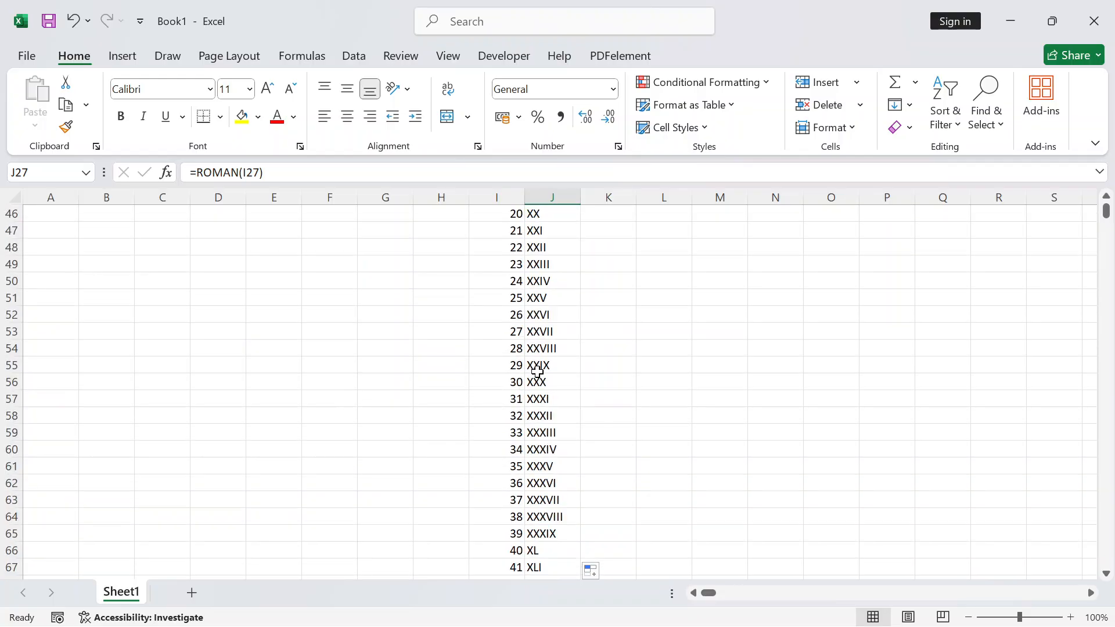
{"action": "scroll", "coordinate": [537, 370], "scroll_direction": "down", "scroll_amount": 9}
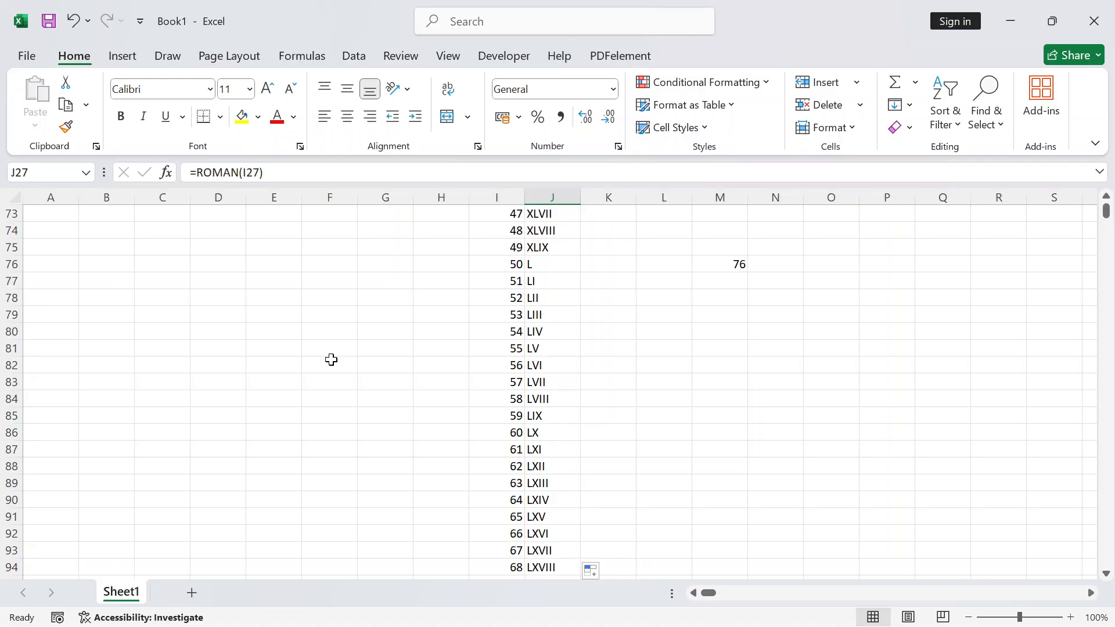
Try entries: 88 in C78, a Roman numeral in D81, X in C83, V in D87
{"action": "left_click", "coordinate": [162, 293]}
{"action": "type", "text": "88"}
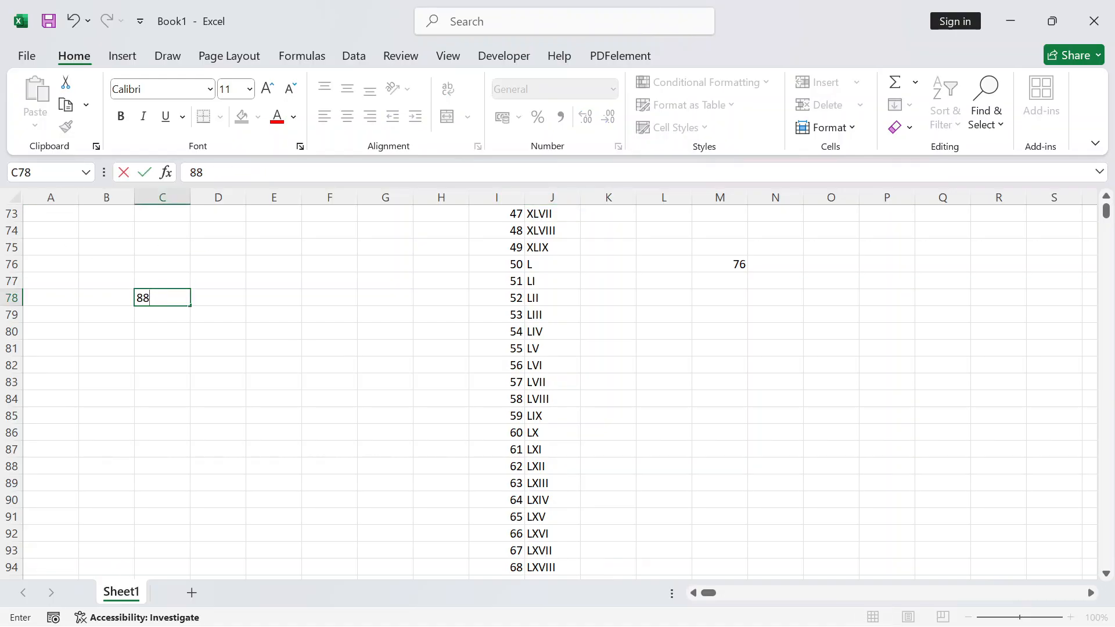
{"action": "left_click", "coordinate": [218, 348]}
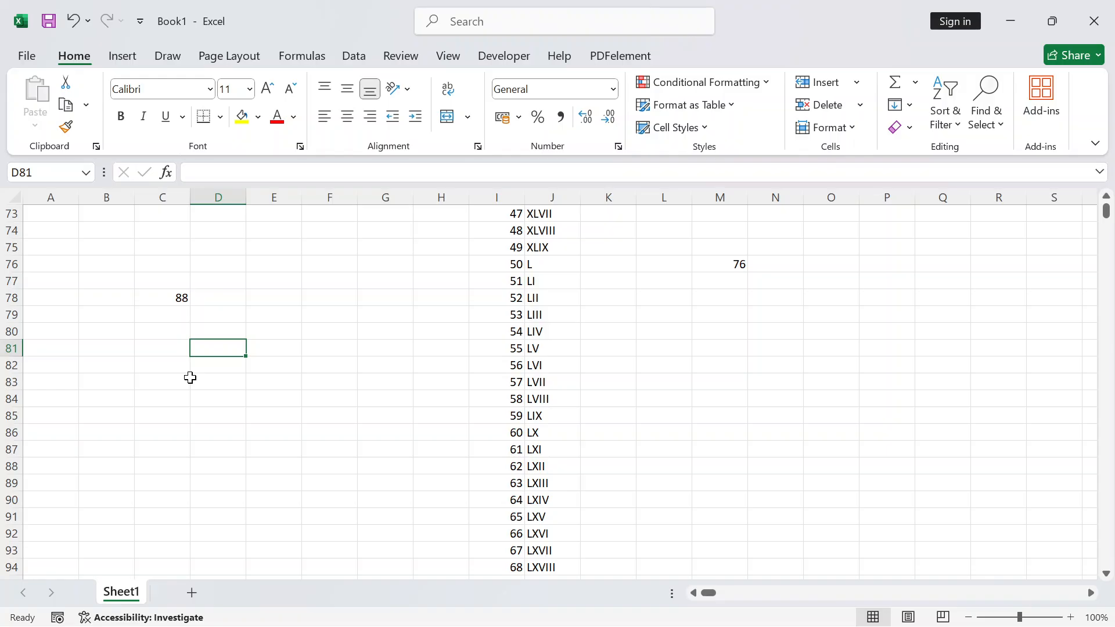
{"action": "type", "text": "L"}
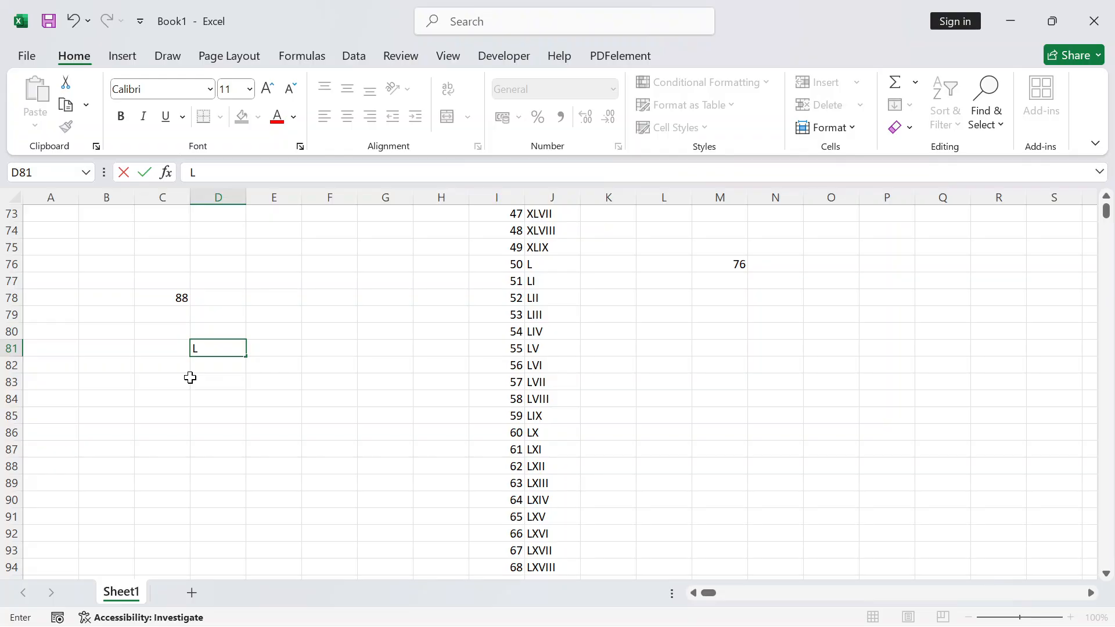
{"action": "type", "text": "XXXVIII"}
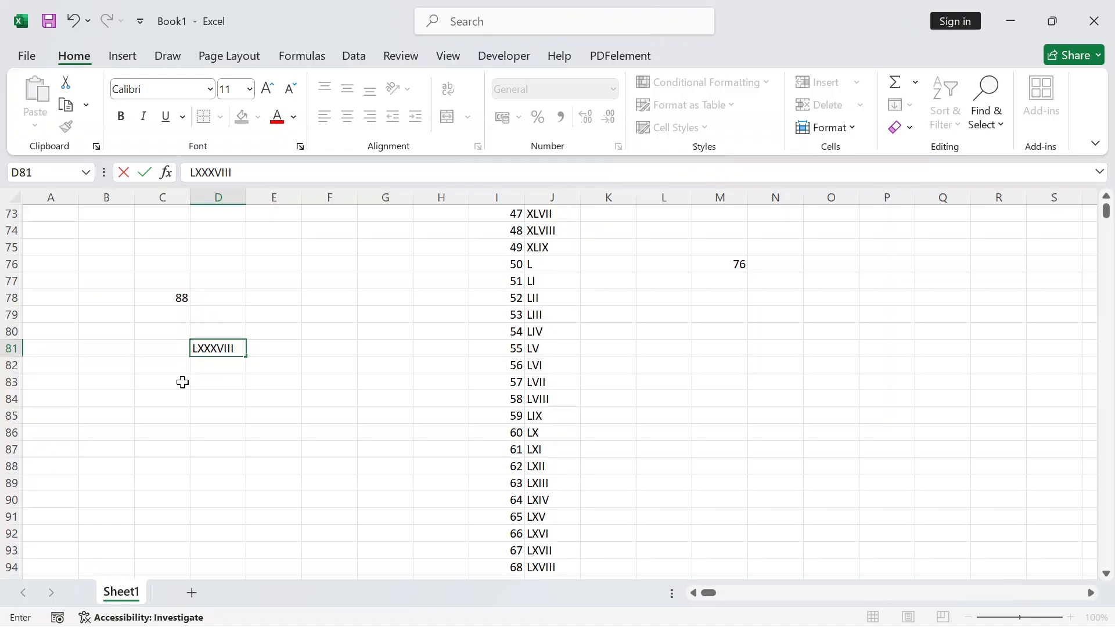
{"action": "left_click", "coordinate": [183, 384]}
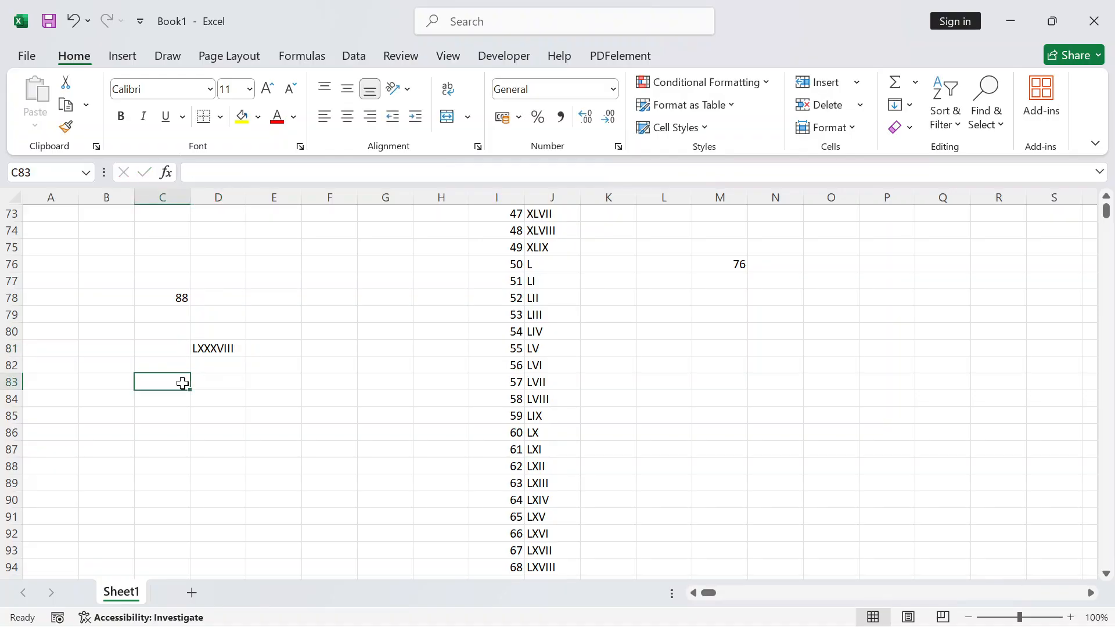
{"action": "type", "text": "X"}
{"action": "left_click", "coordinate": [221, 452]}
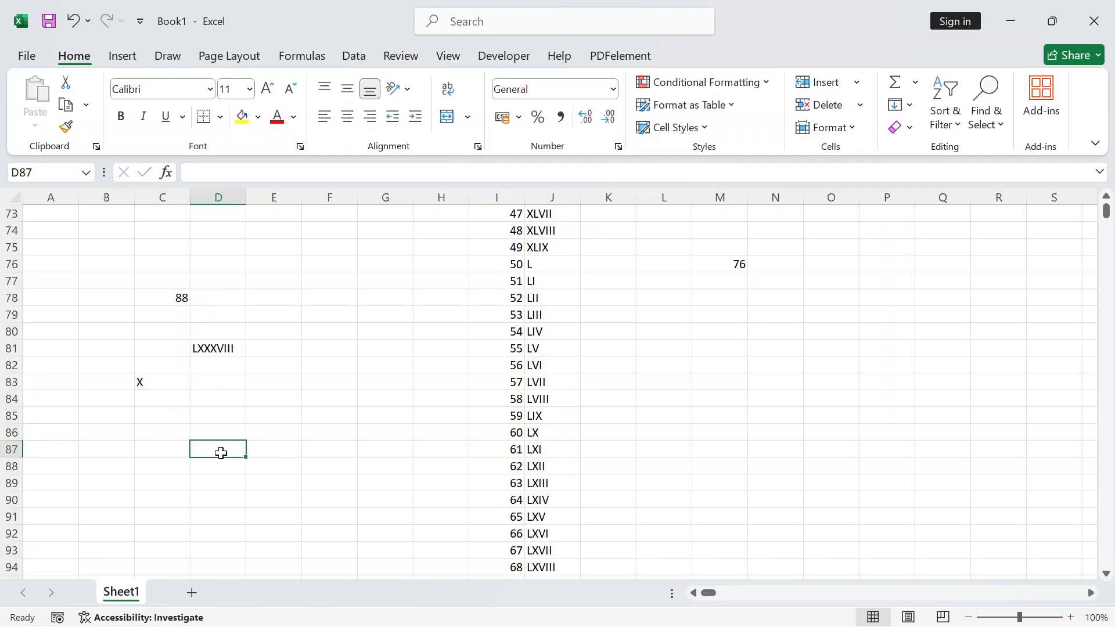
{"action": "type", "text": "V"}
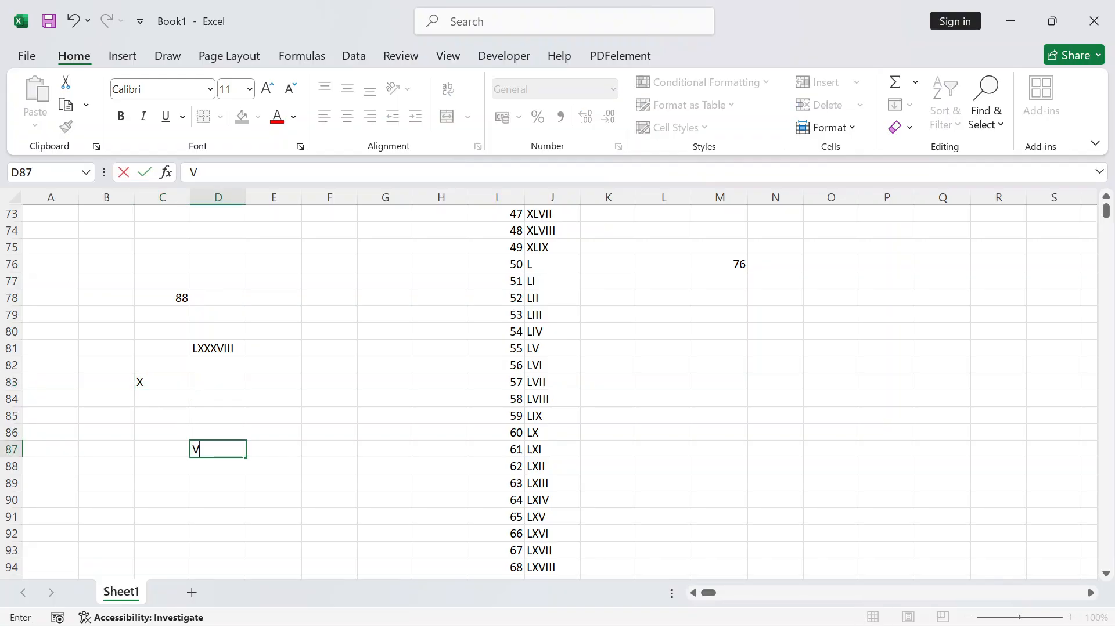
{"action": "left_click", "coordinate": [321, 299]}
Enter XII in D31 and D32, and X in D35
{"action": "scroll", "coordinate": [386, 358], "scroll_direction": "up", "scroll_amount": 1}
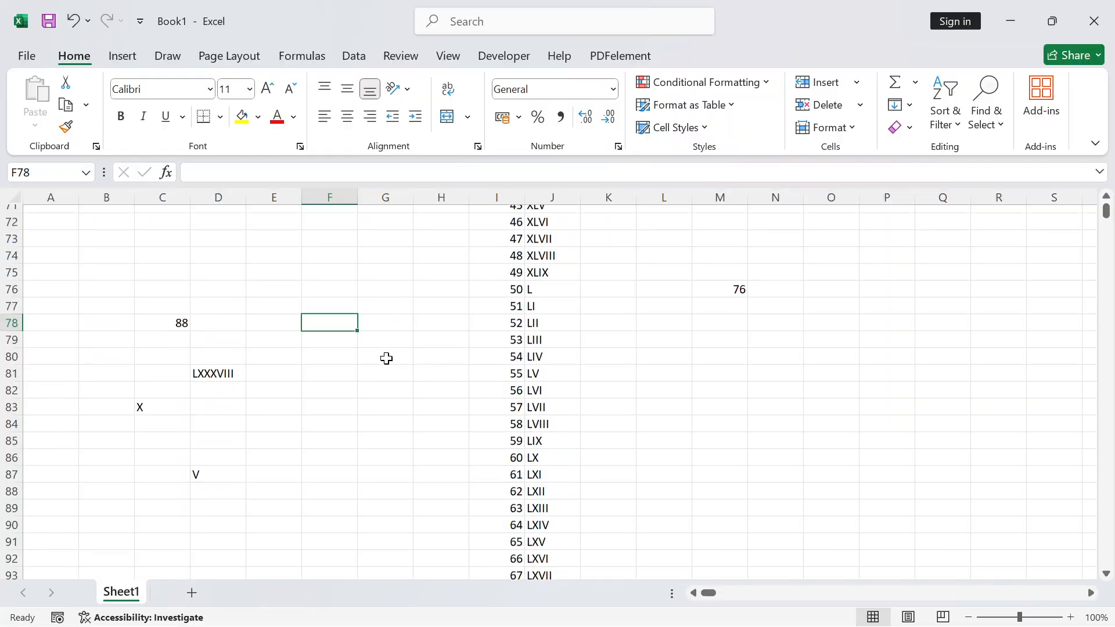
{"action": "scroll", "coordinate": [386, 358], "scroll_direction": "up", "scroll_amount": 16}
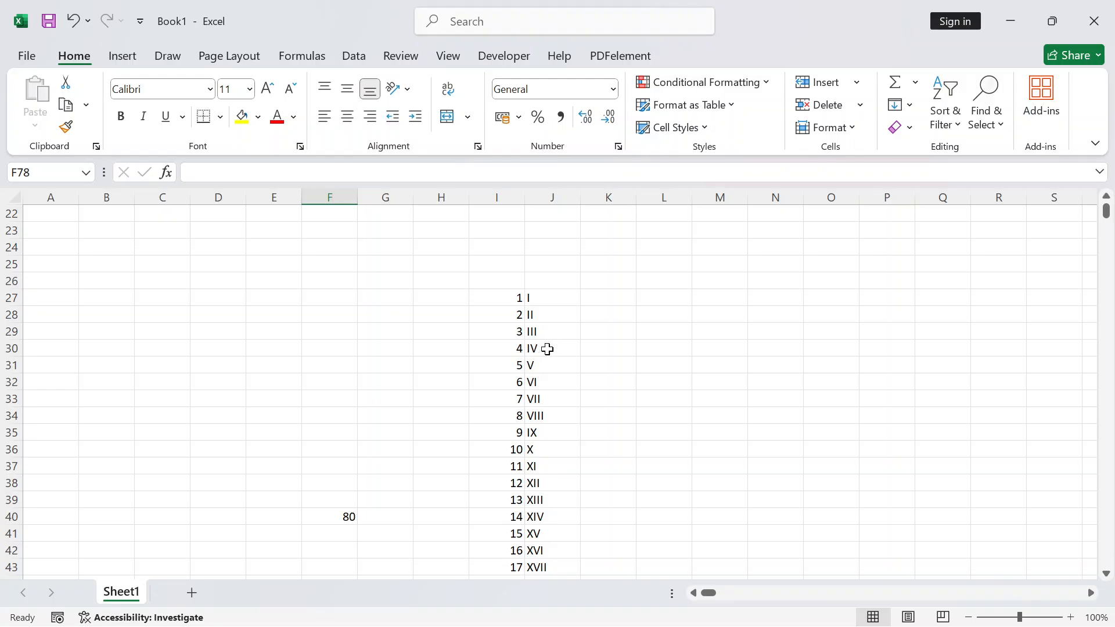
{"action": "scroll", "coordinate": [547, 349], "scroll_direction": "down", "scroll_amount": 1}
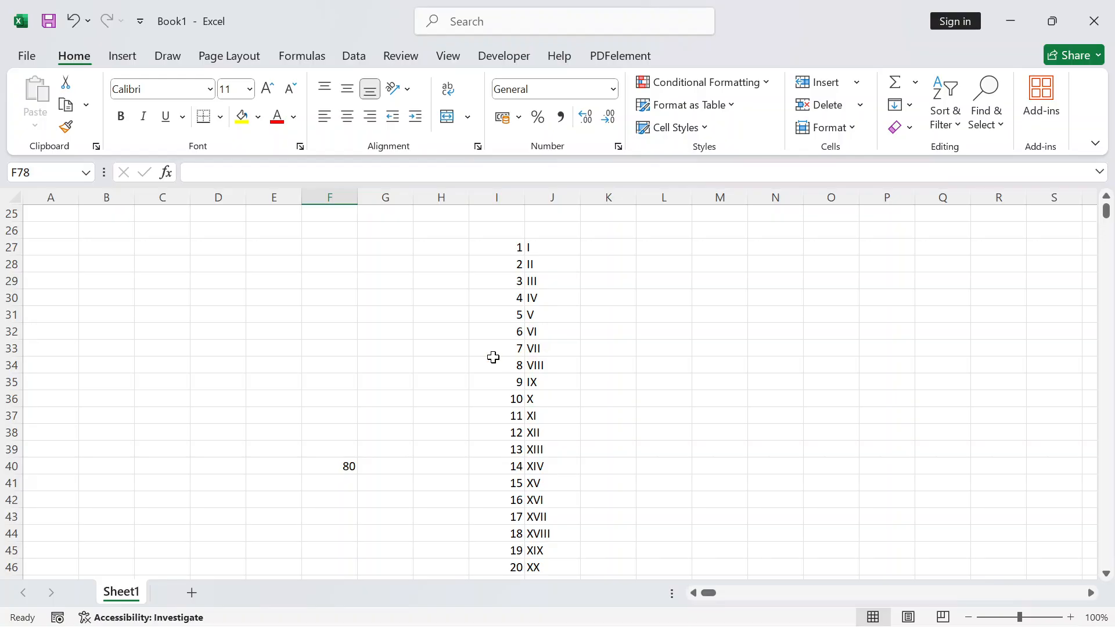
{"action": "scroll", "coordinate": [291, 349], "scroll_direction": "up", "scroll_amount": 1}
{"action": "scroll", "coordinate": [291, 349], "scroll_direction": "up", "scroll_amount": 5}
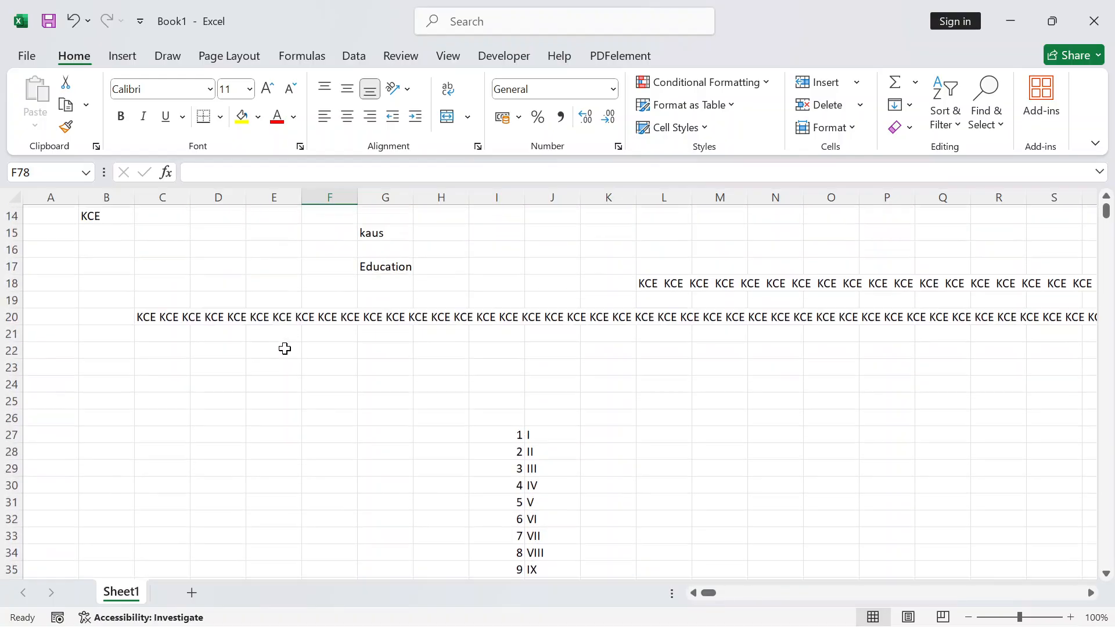
{"action": "left_click", "coordinate": [263, 402]}
{"action": "left_click", "coordinate": [262, 500]}
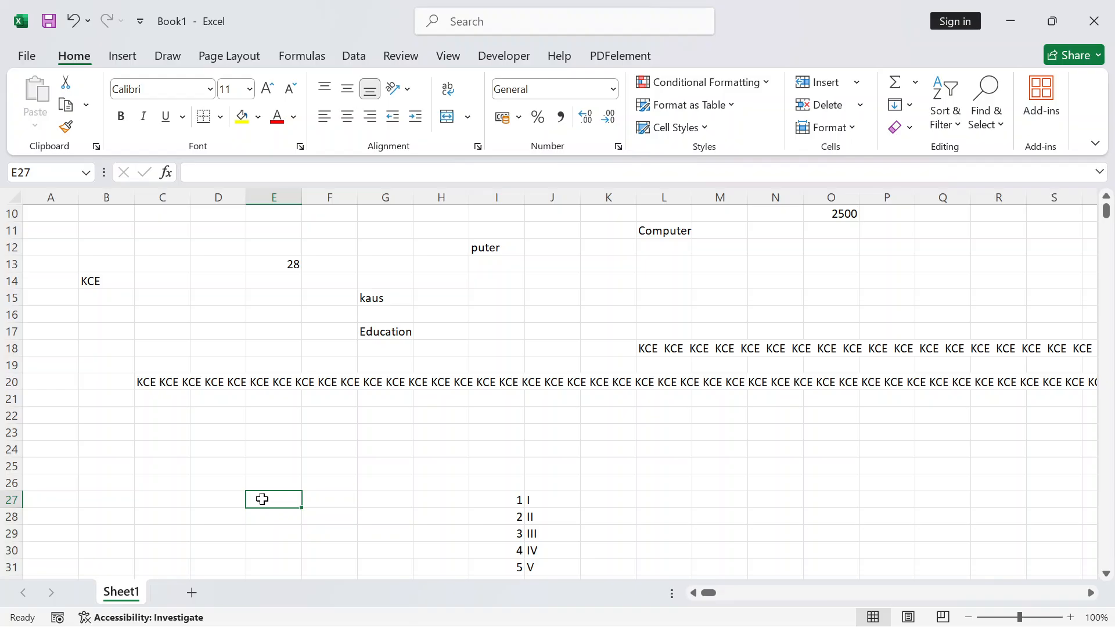
{"action": "scroll", "coordinate": [262, 499], "scroll_direction": "down", "scroll_amount": 3}
{"action": "left_click", "coordinate": [217, 416]}
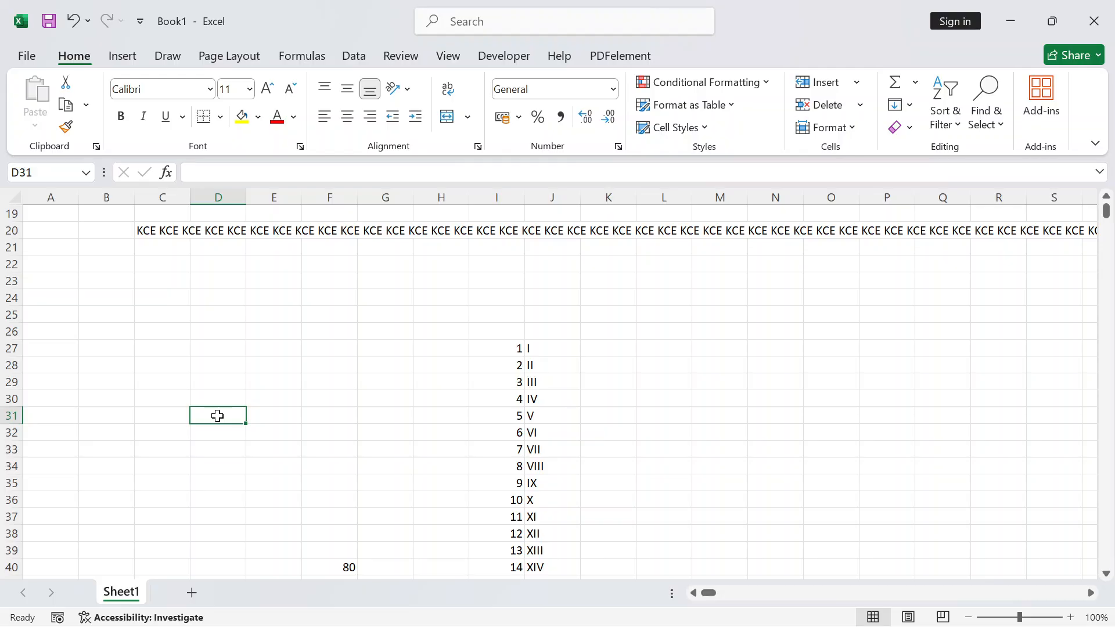
{"action": "type", "text": "X"}
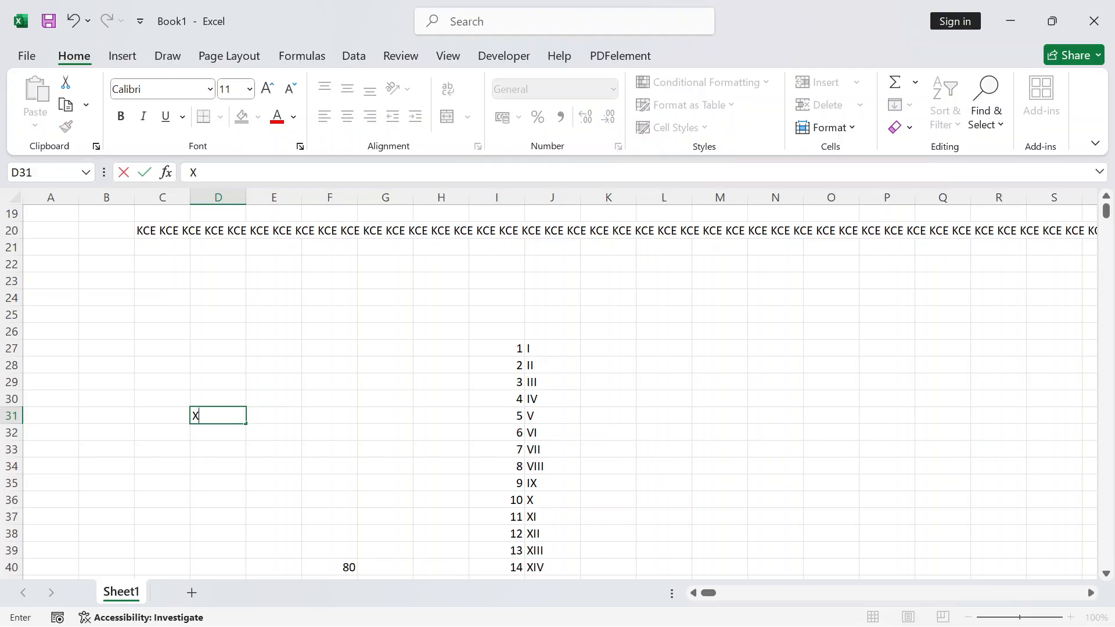
{"action": "type", "text": "II"}
{"action": "key", "text": "Return"}
{"action": "type", "text": "XII"}
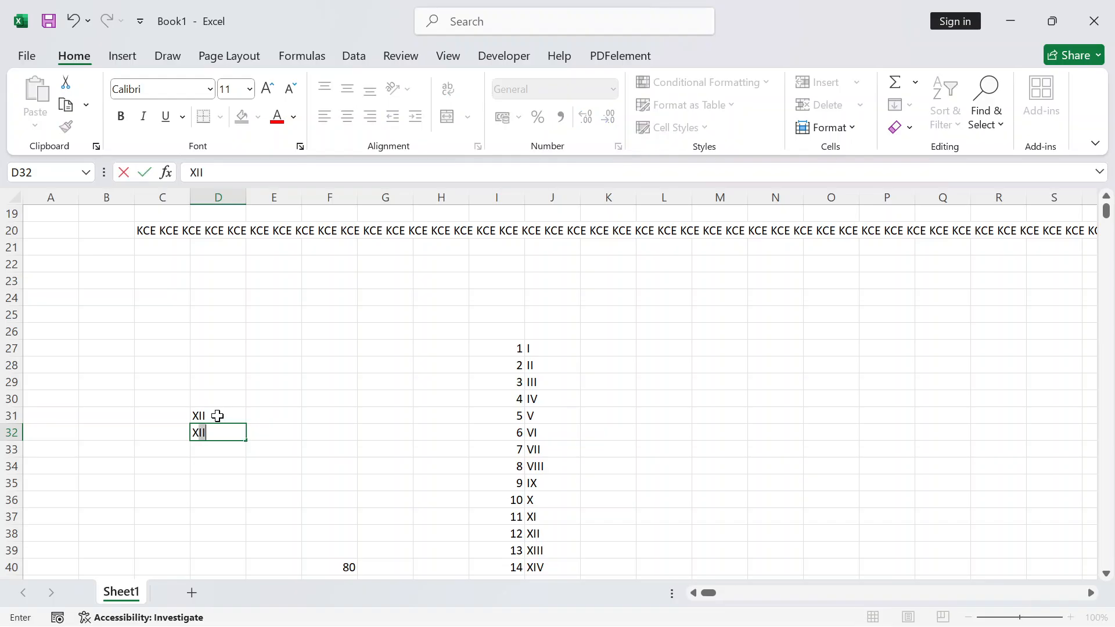
{"action": "key", "text": "Return"}
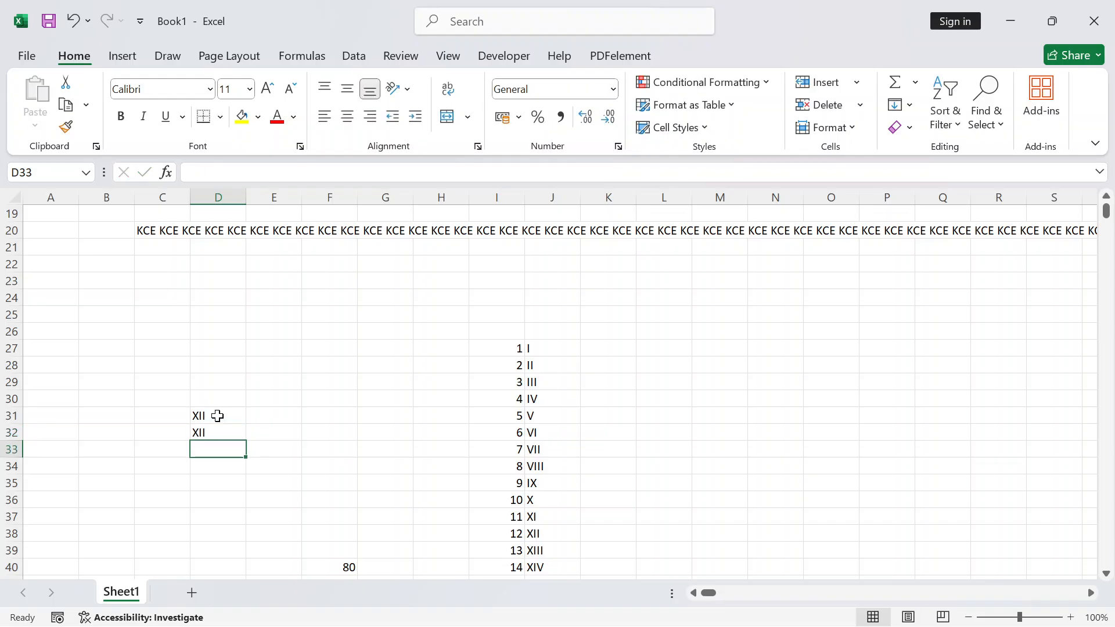
{"action": "key", "text": "Down"}
{"action": "key", "text": "Down"}
{"action": "type", "text": "X"}
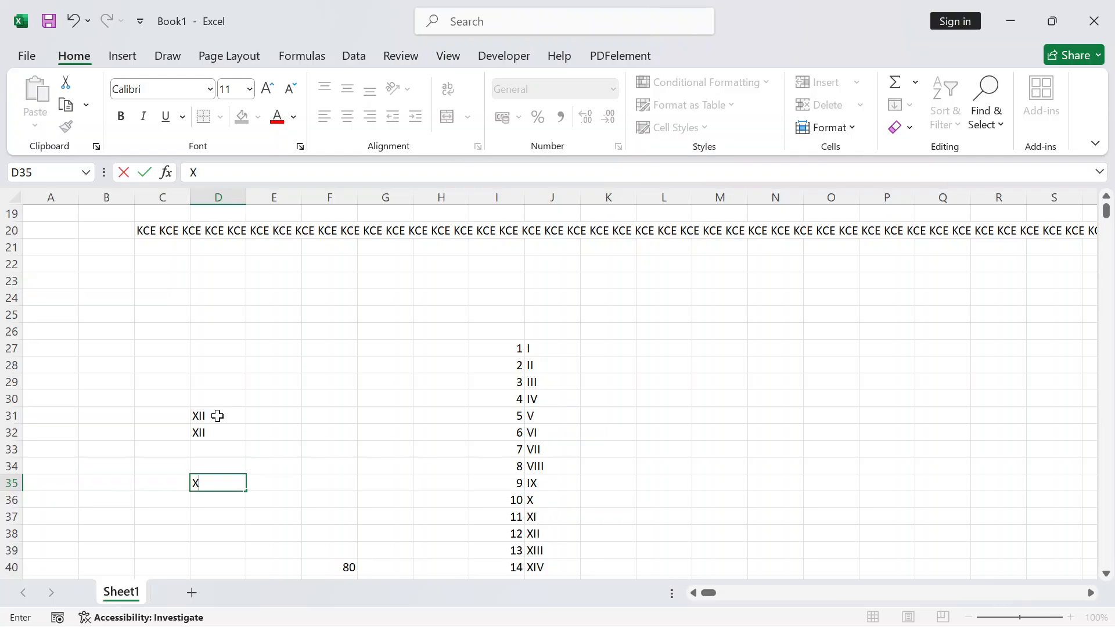
{"action": "key", "text": "Return"}
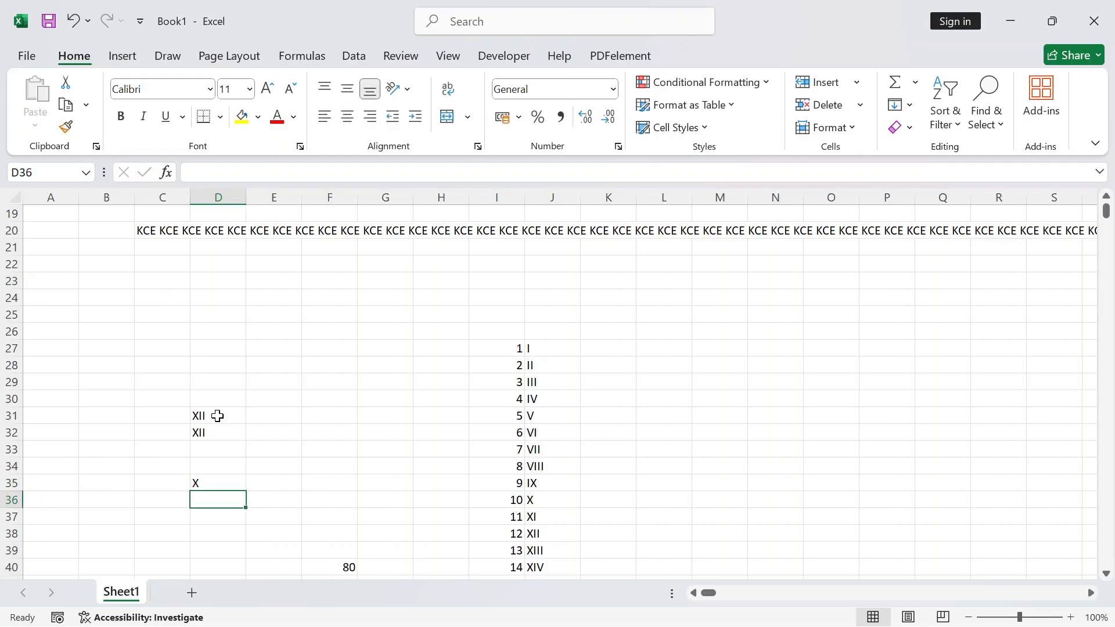
{"action": "left_click", "coordinate": [251, 360]}
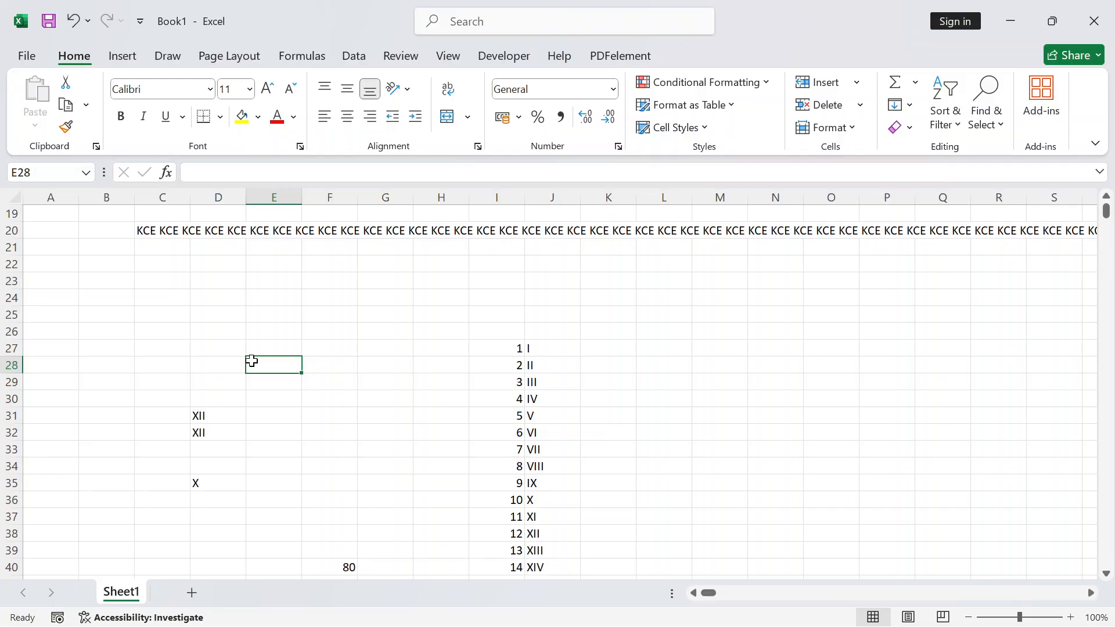
Type the heading 'LOGICAL FUNCTION' in cell M26
{"action": "left_click", "coordinate": [713, 334]}
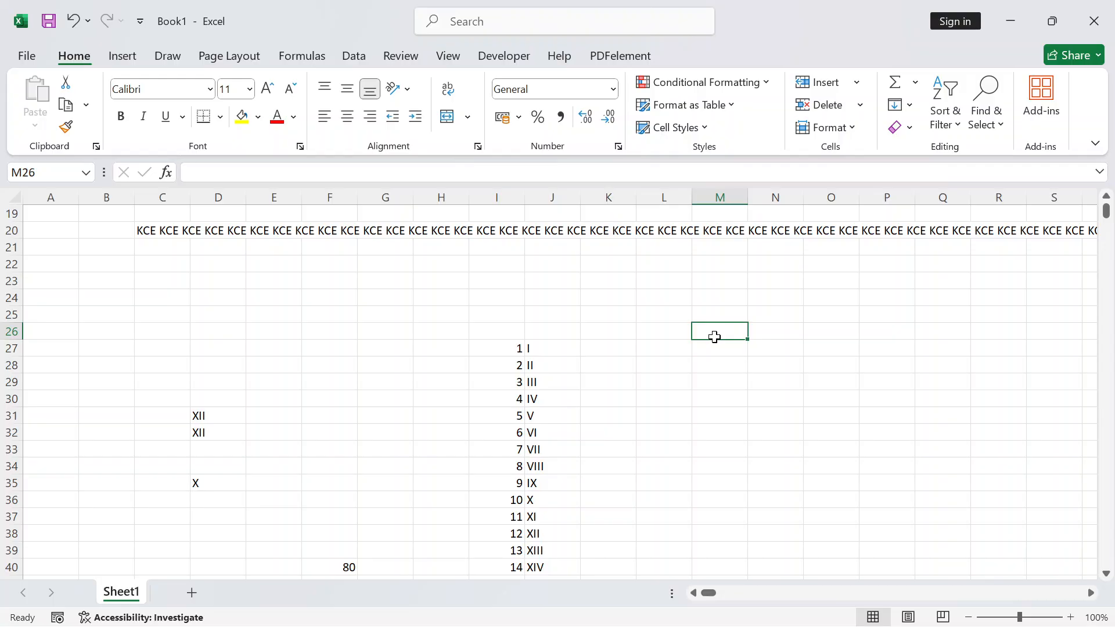
{"action": "type", "text": "IOG"}
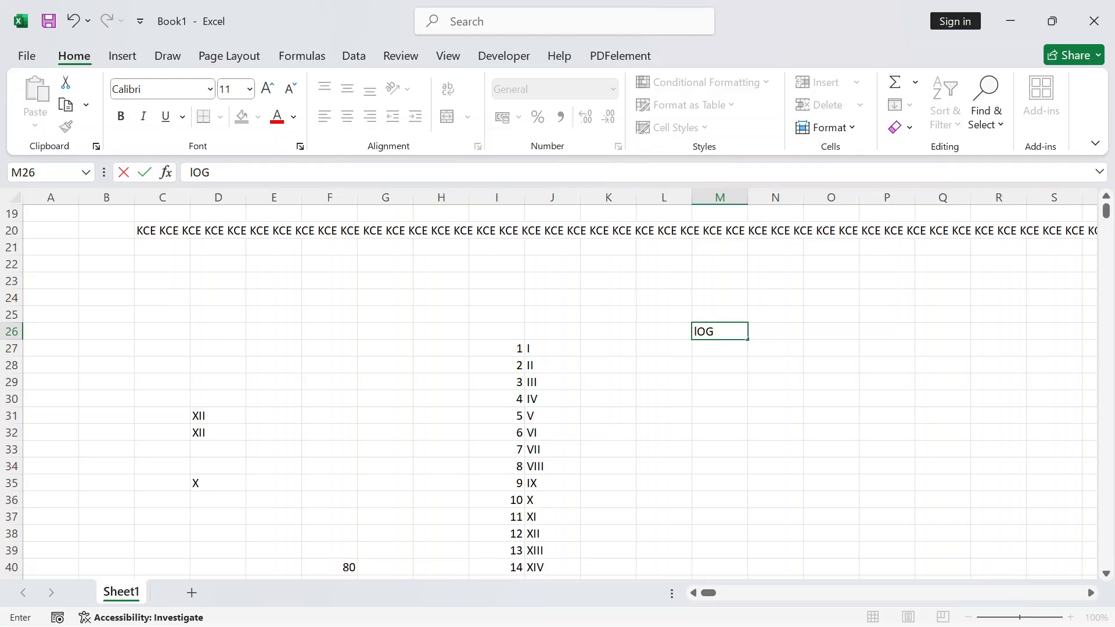
{"action": "key", "text": "BackSpace"}
{"action": "key", "text": "BackSpace"}
{"action": "key", "text": "BackSpace"}
{"action": "type", "text": "LOGICAL "}
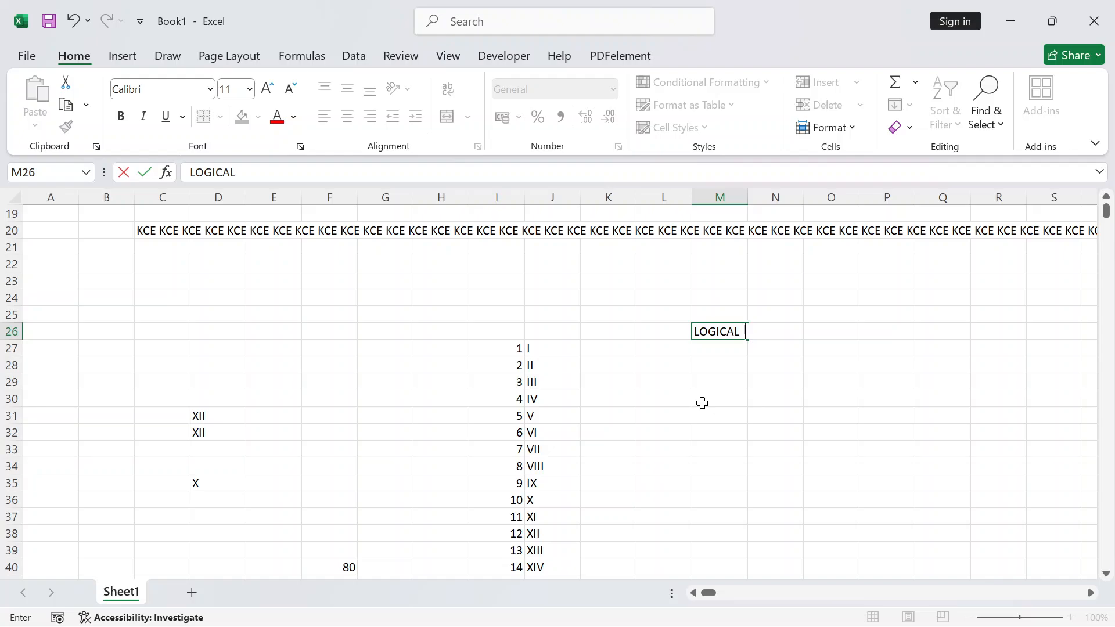
{"action": "type", "text": "FUNCTION"}
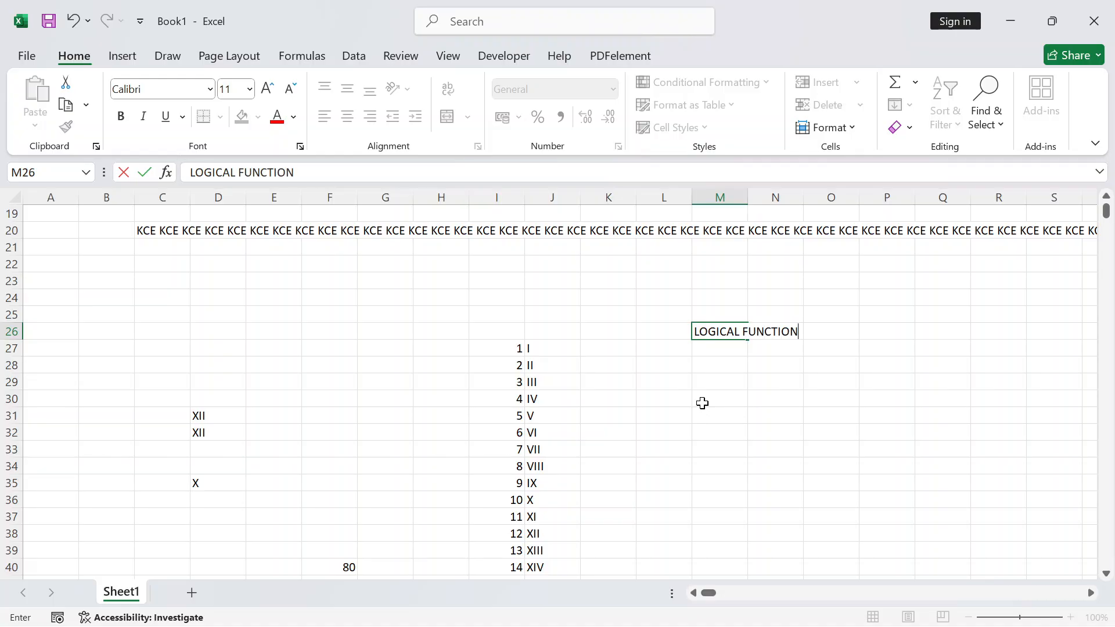
{"action": "key", "text": "Return"}
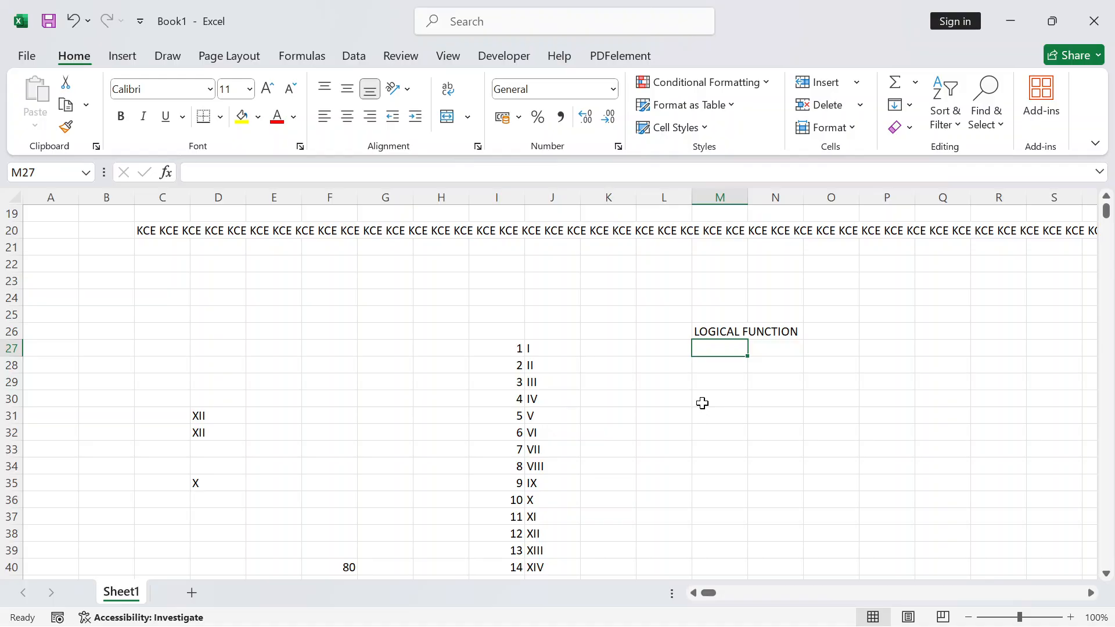
Enter 1 with AND and 2 with OR in L27:M28
{"action": "key", "text": "Left"}
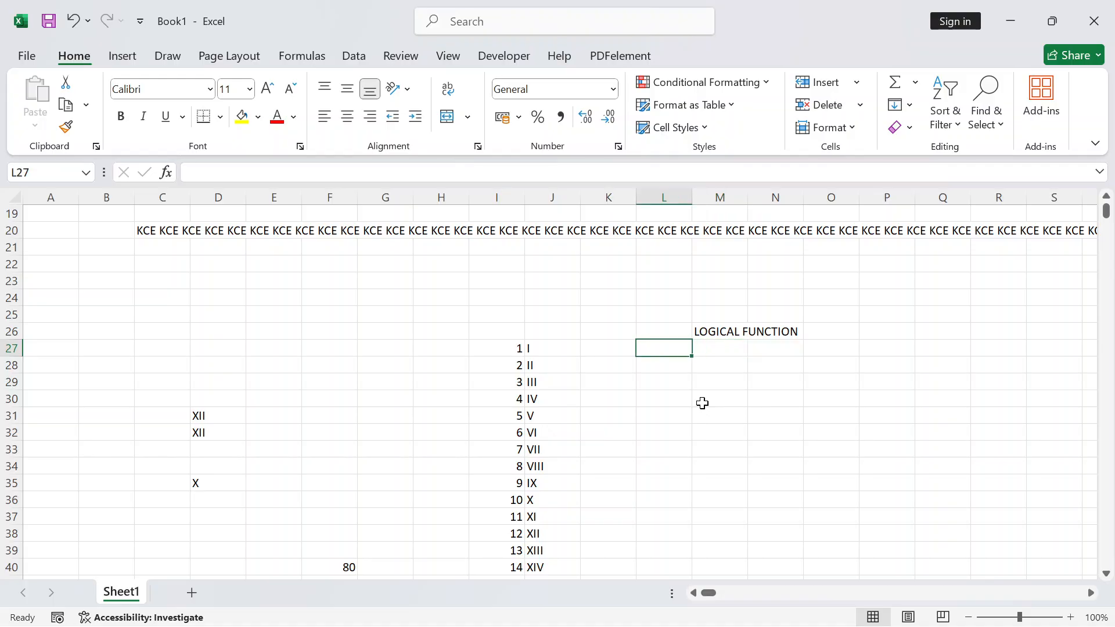
{"action": "type", "text": "1"}
{"action": "key", "text": "Right"}
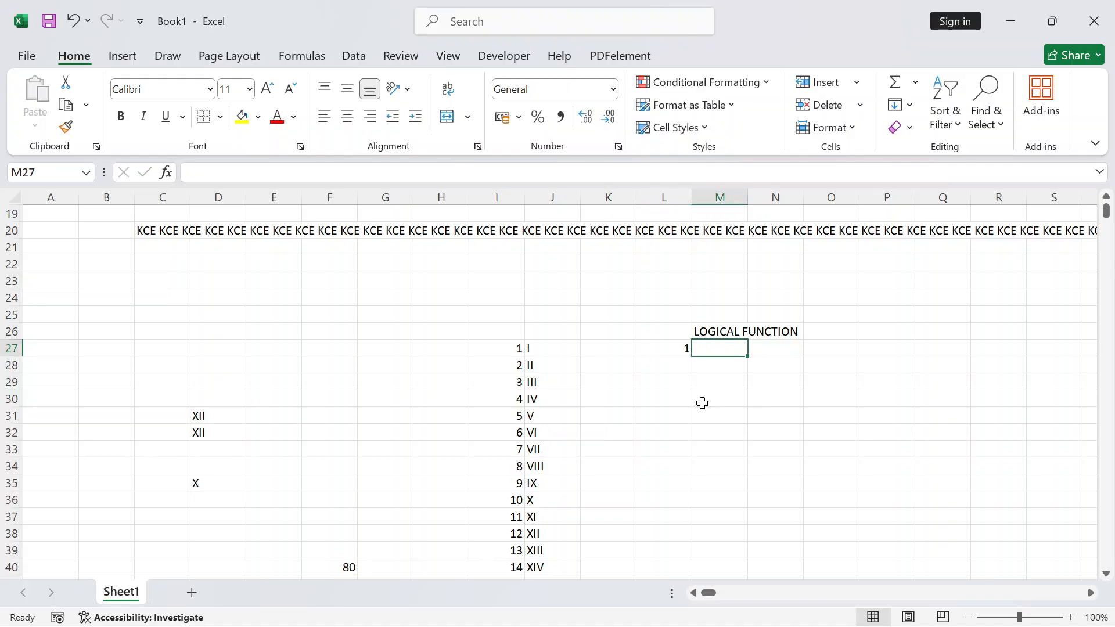
{"action": "type", "text": "AND"}
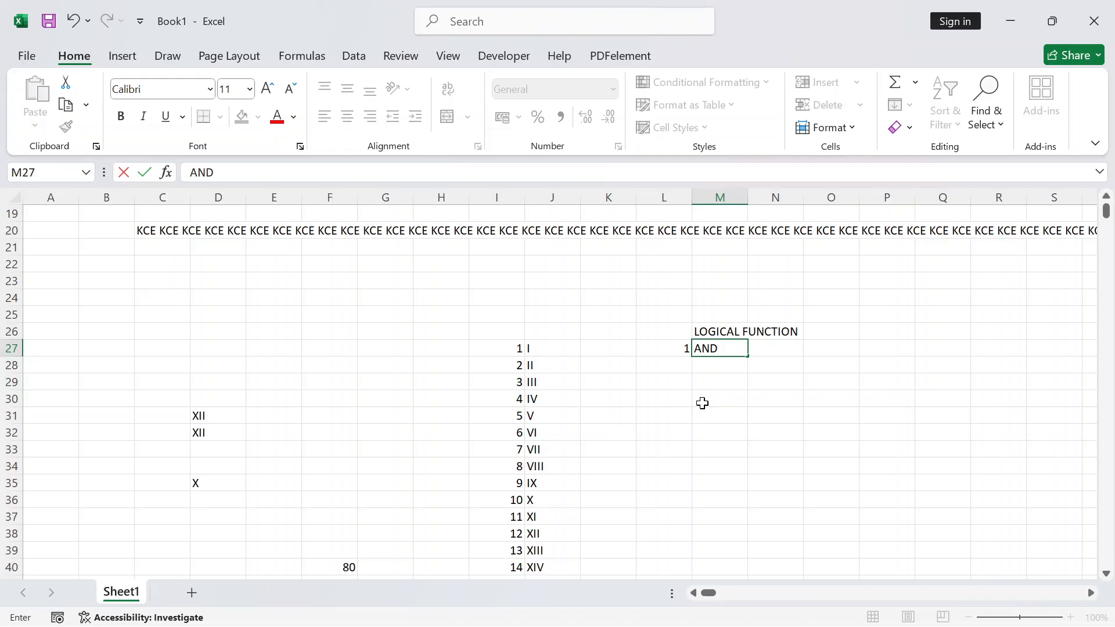
{"action": "key", "text": "Return"}
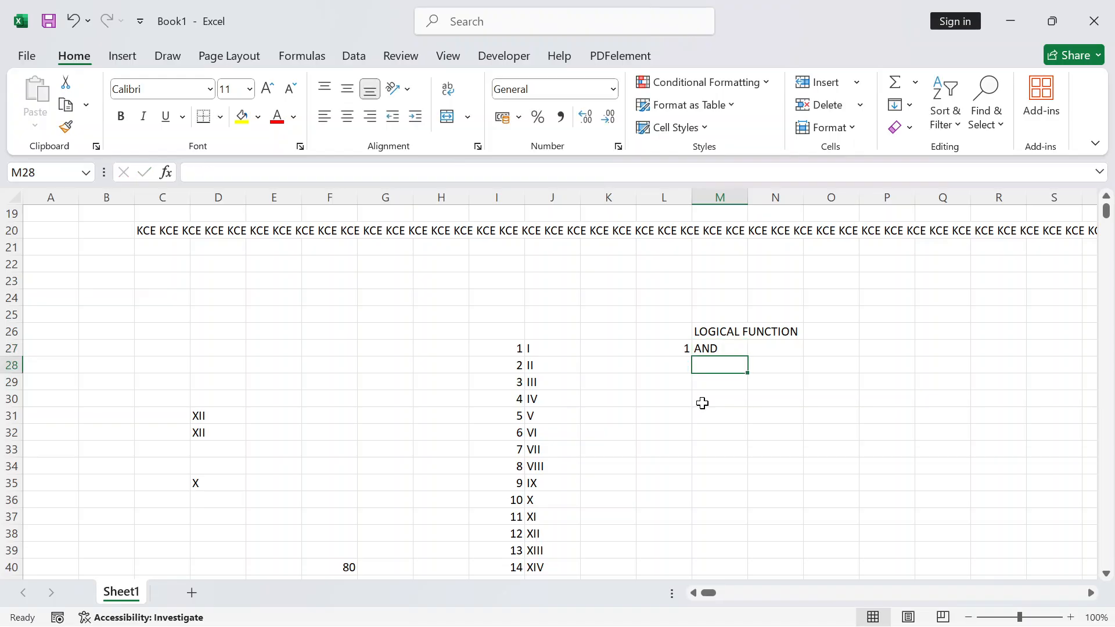
{"action": "key", "text": "Left"}
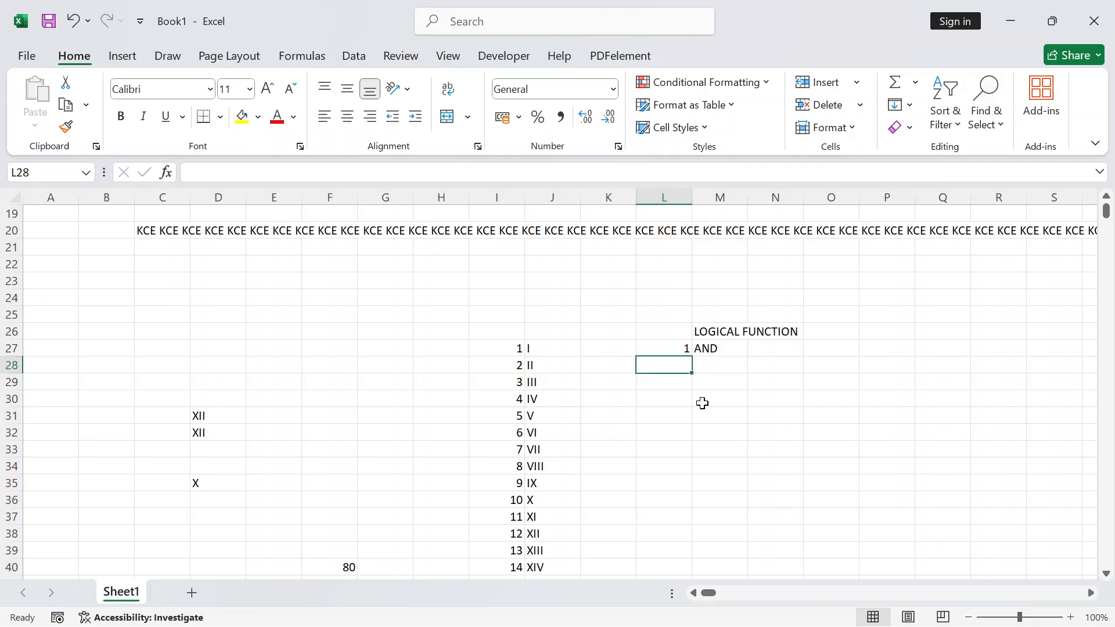
{"action": "type", "text": "OR"}
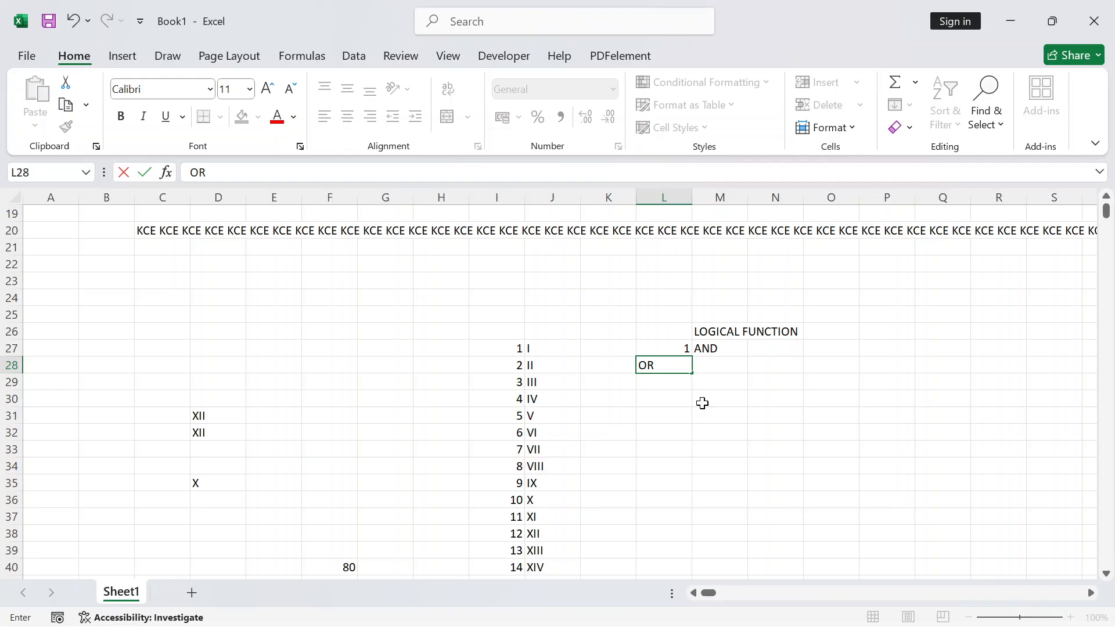
{"action": "key", "text": "BackSpace"}
{"action": "key", "text": "BackSpace"}
{"action": "type", "text": "2"}
{"action": "key", "text": "Tab"}
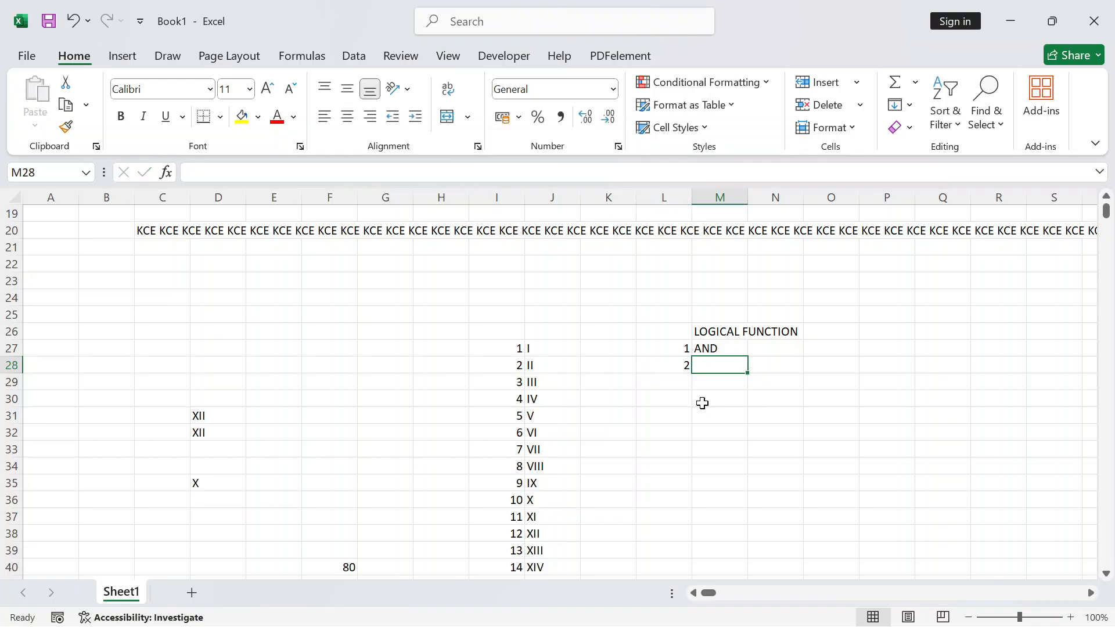
{"action": "type", "text": "OR"}
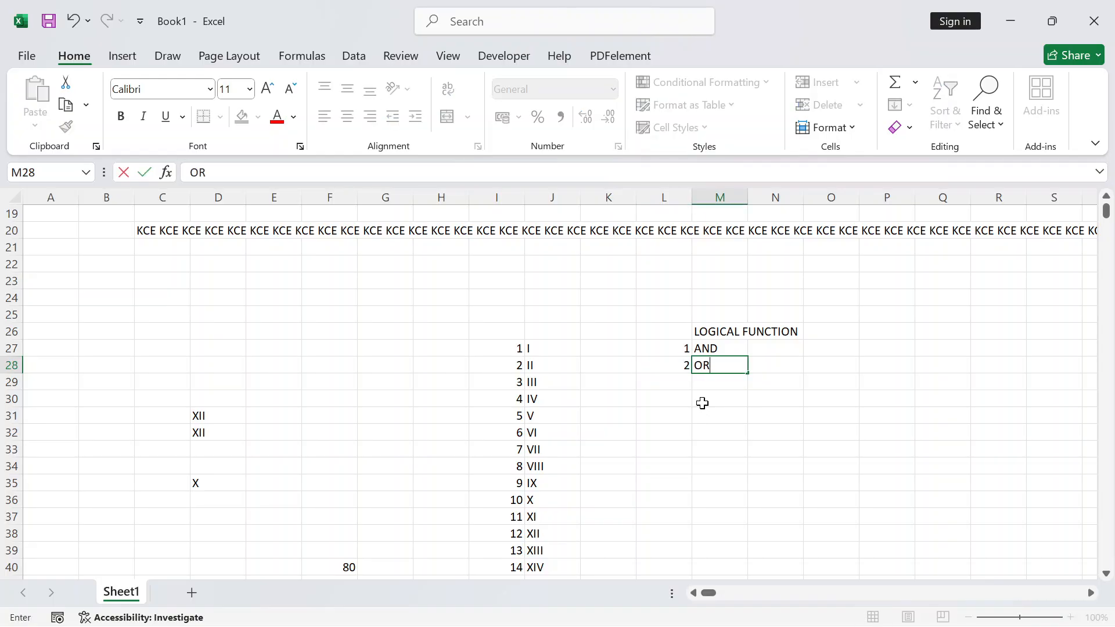
{"action": "key", "text": "Return"}
Enter 3 with NOT in L29:M29
{"action": "key", "text": "Left"}
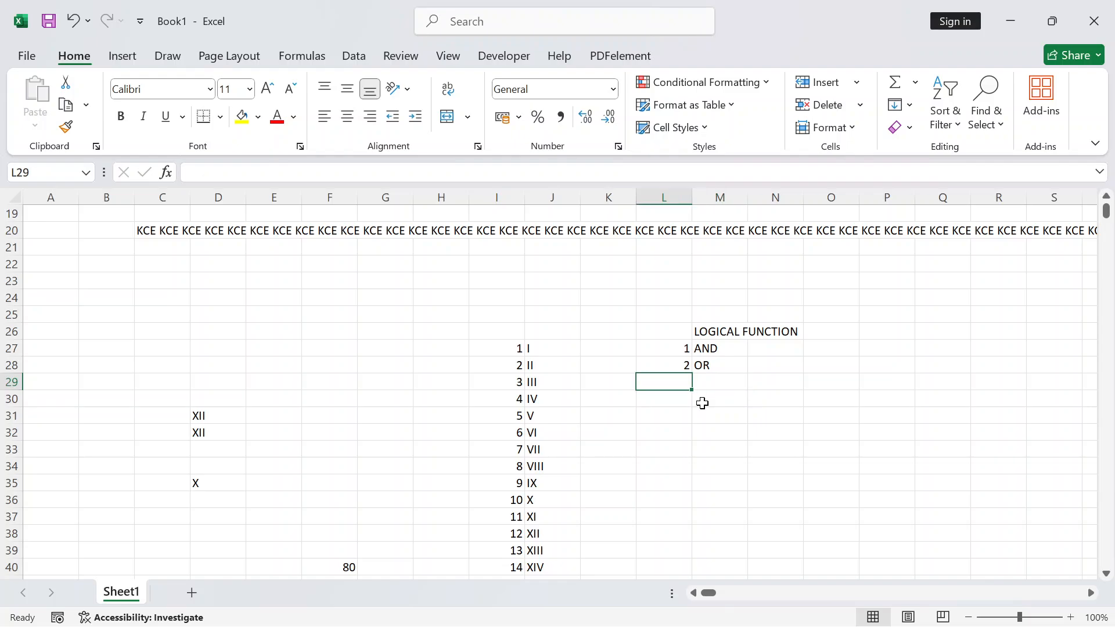
{"action": "type", "text": "3"}
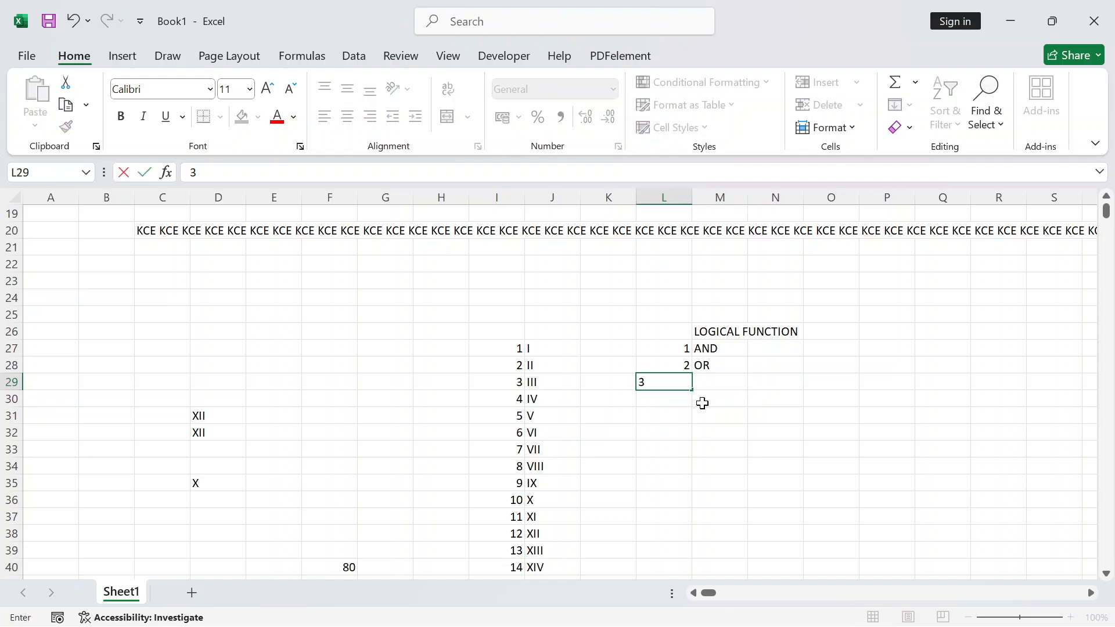
{"action": "key", "text": "Tab"}
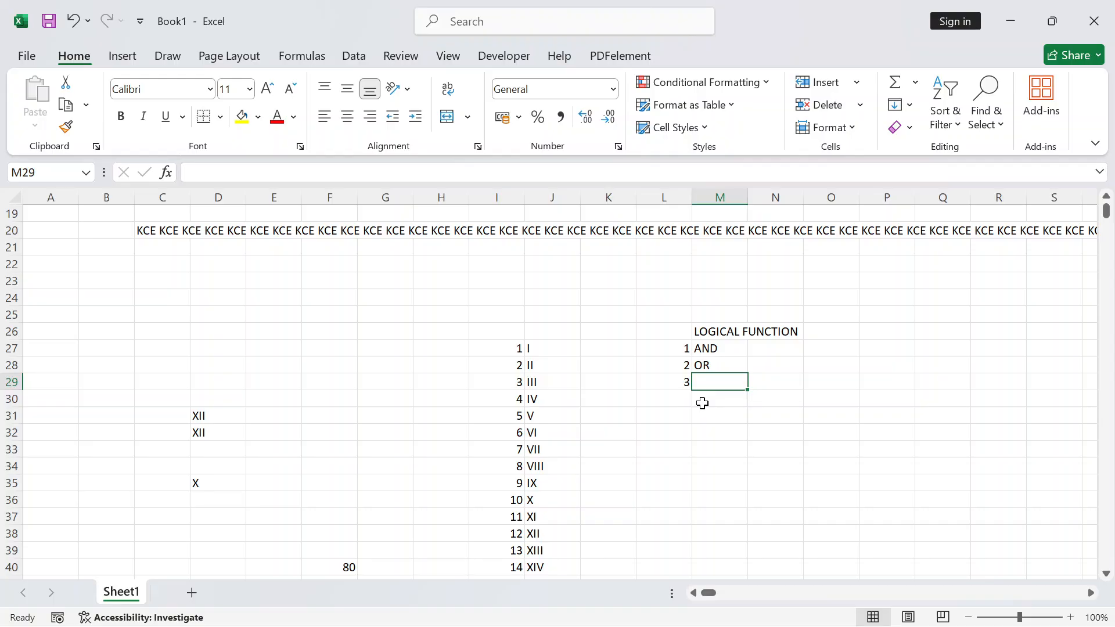
{"action": "type", "text": "NOT"}
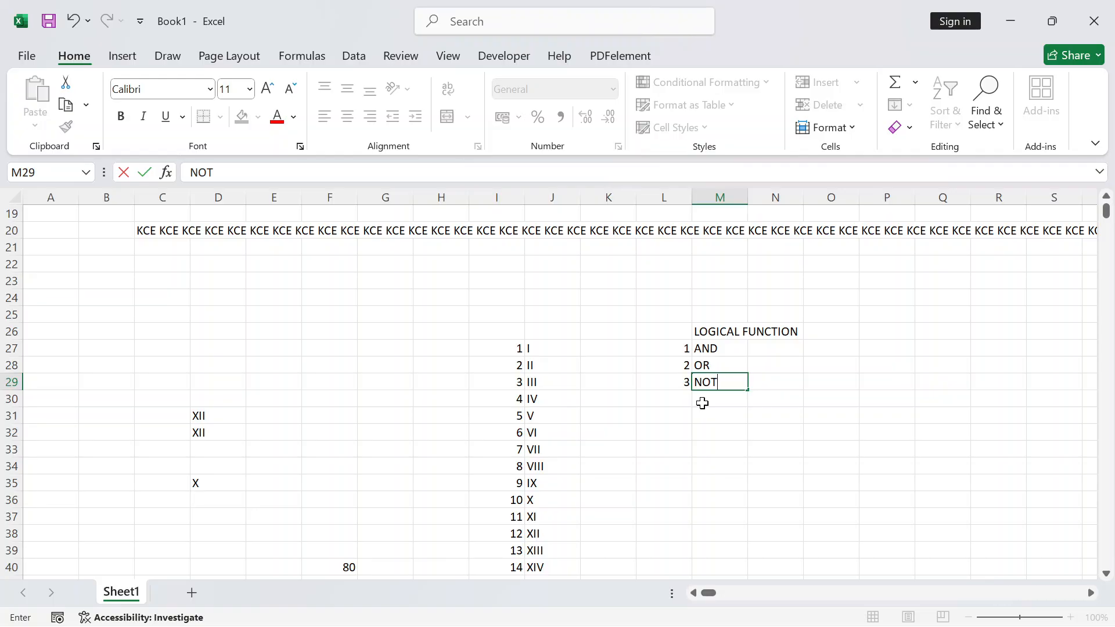
{"action": "left_click", "coordinate": [702, 403]}
Enter 4 with IF and 5 with IFS in L30:M31
{"action": "key", "text": "Left"}
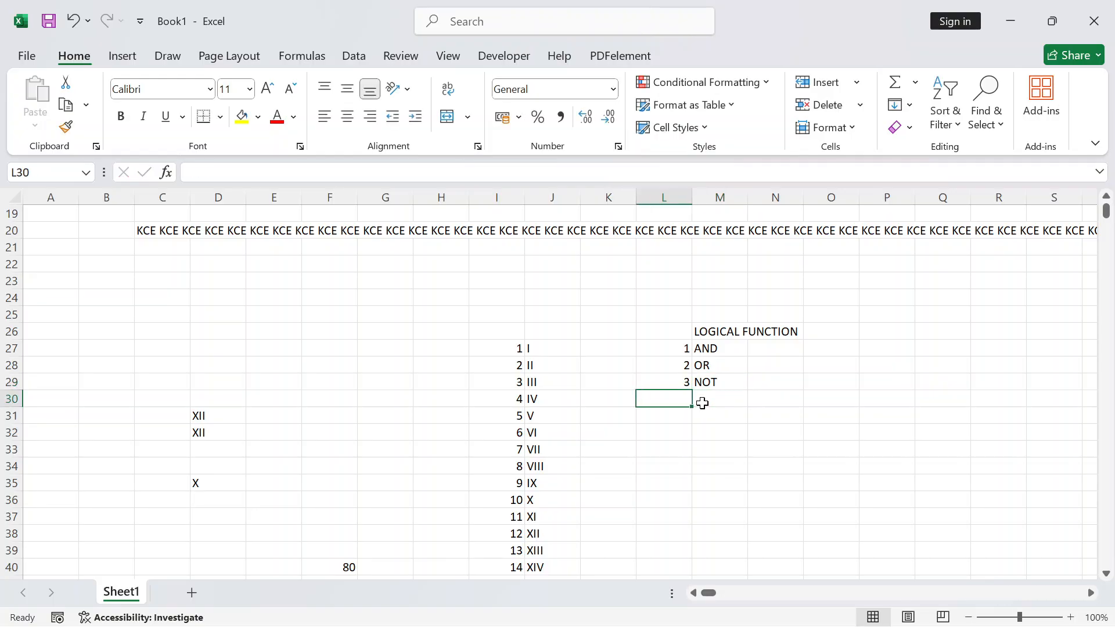
{"action": "type", "text": "IF"}
{"action": "key", "text": "BackSpace"}
{"action": "key", "text": "BackSpace"}
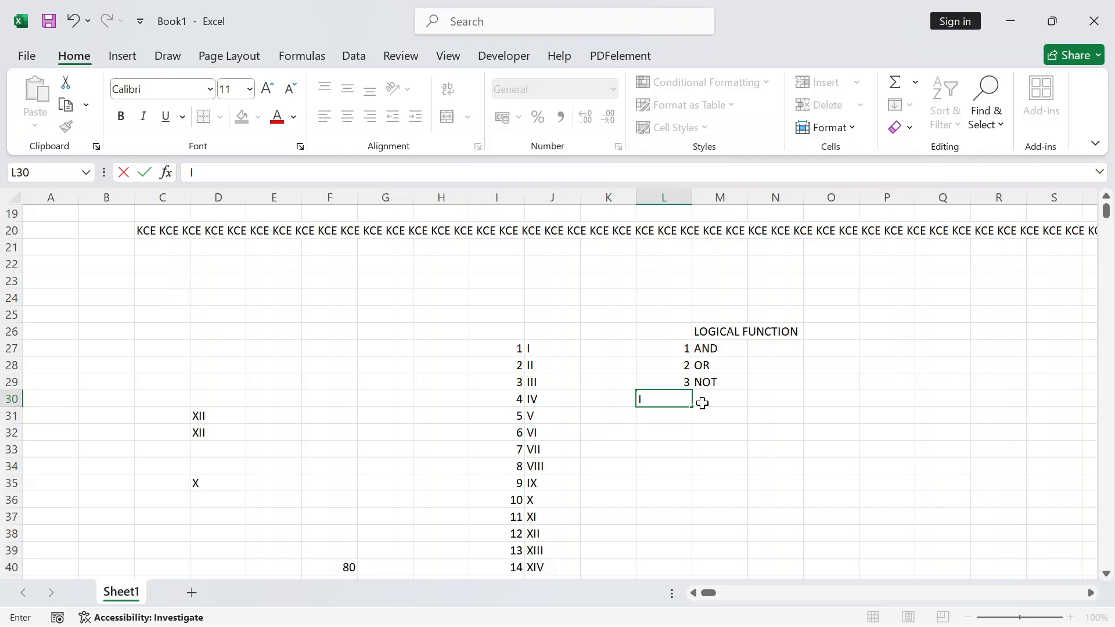
{"action": "type", "text": "4"}
{"action": "left_click", "coordinate": [703, 403]}
{"action": "type", "text": "IF"}
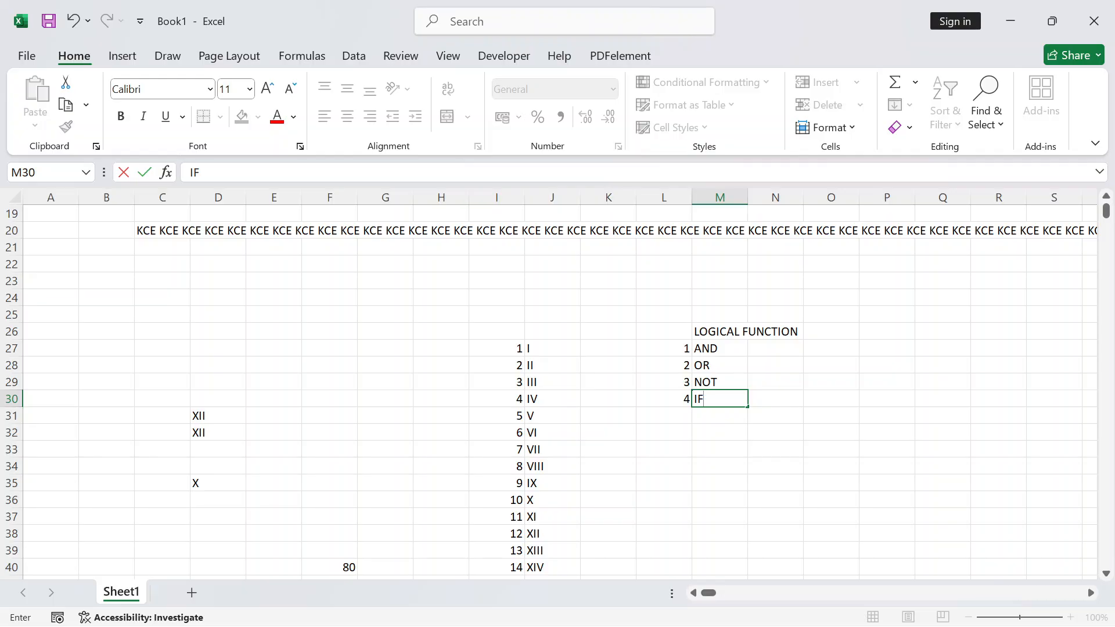
{"action": "key", "text": "Return"}
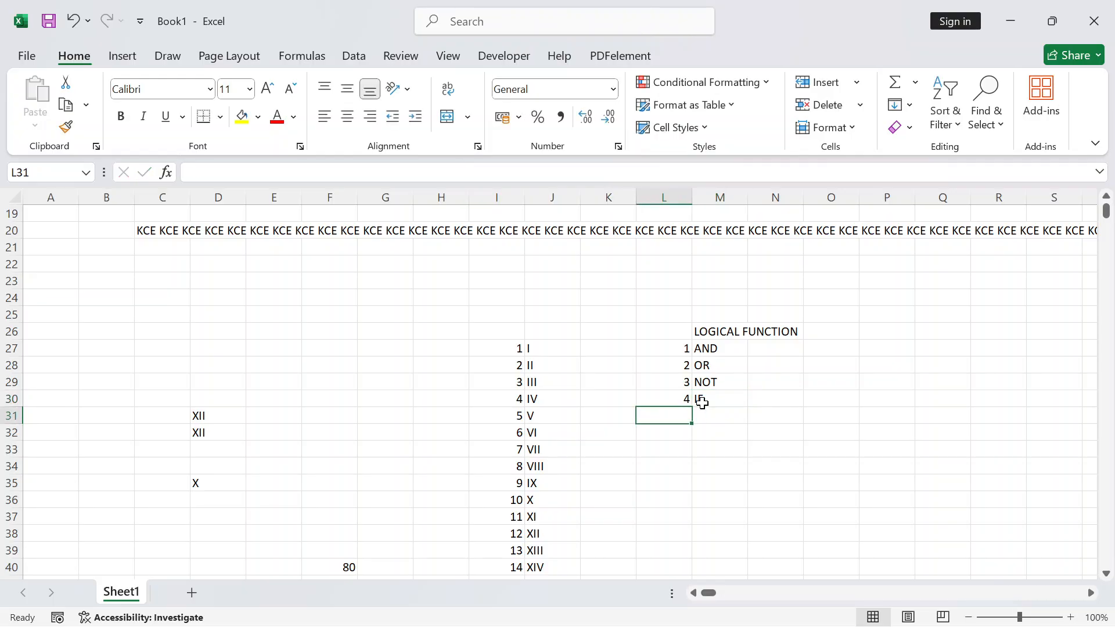
{"action": "type", "text": "5"}
{"action": "key", "text": "Tab"}
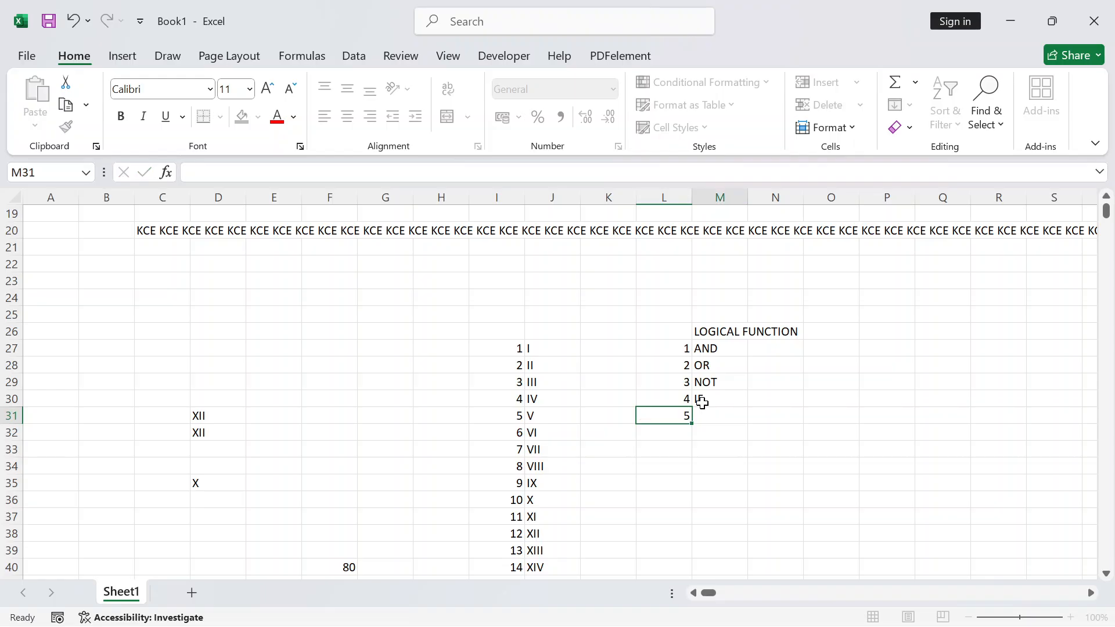
{"action": "type", "text": "IFS"}
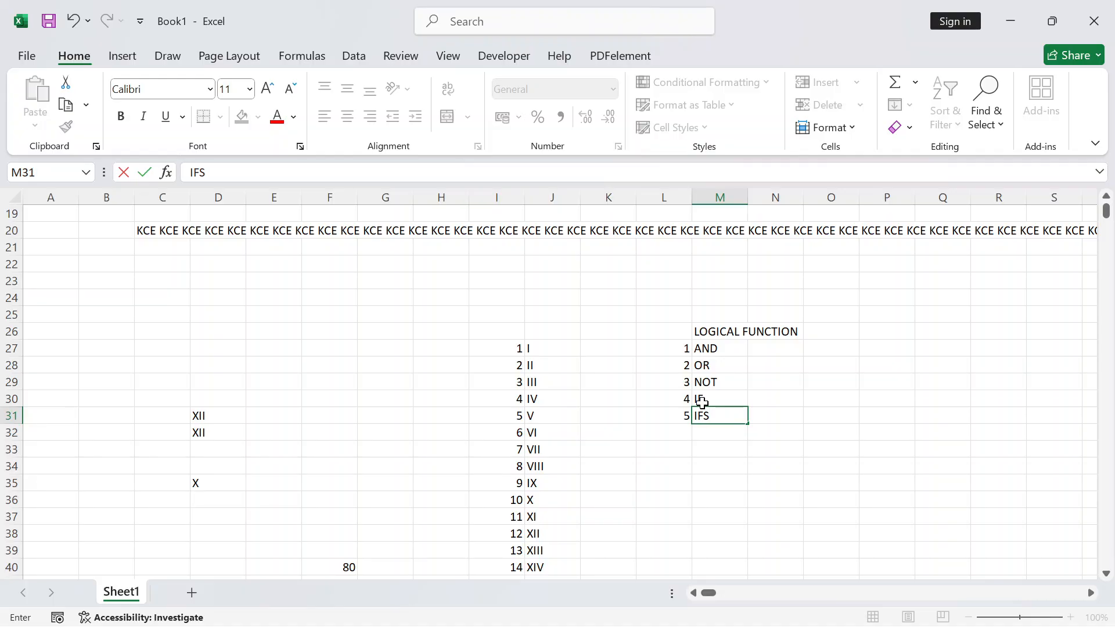
{"action": "left_click", "coordinate": [775, 448]}
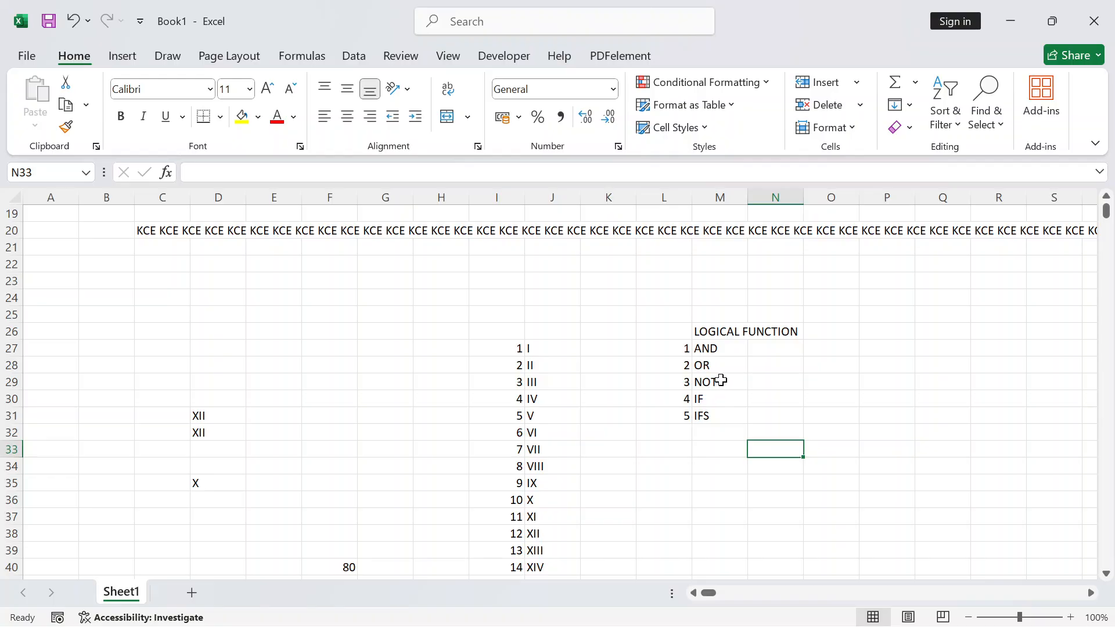
{"action": "left_click", "coordinate": [712, 348]}
Move the LOGICAL FUNCTION list block over to column B, function names in C27
{"action": "left_click_drag", "start_coordinate": [712, 348], "coordinate": [709, 417]}
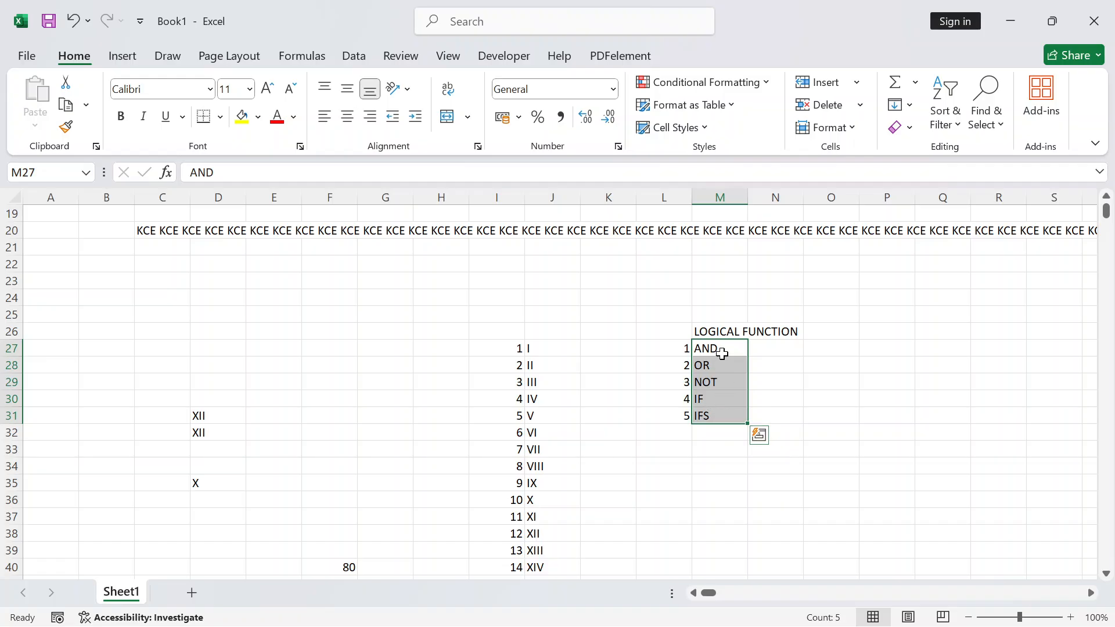
{"action": "left_click_drag", "start_coordinate": [720, 350], "coordinate": [719, 420]}
{"action": "left_click", "coordinate": [729, 448]}
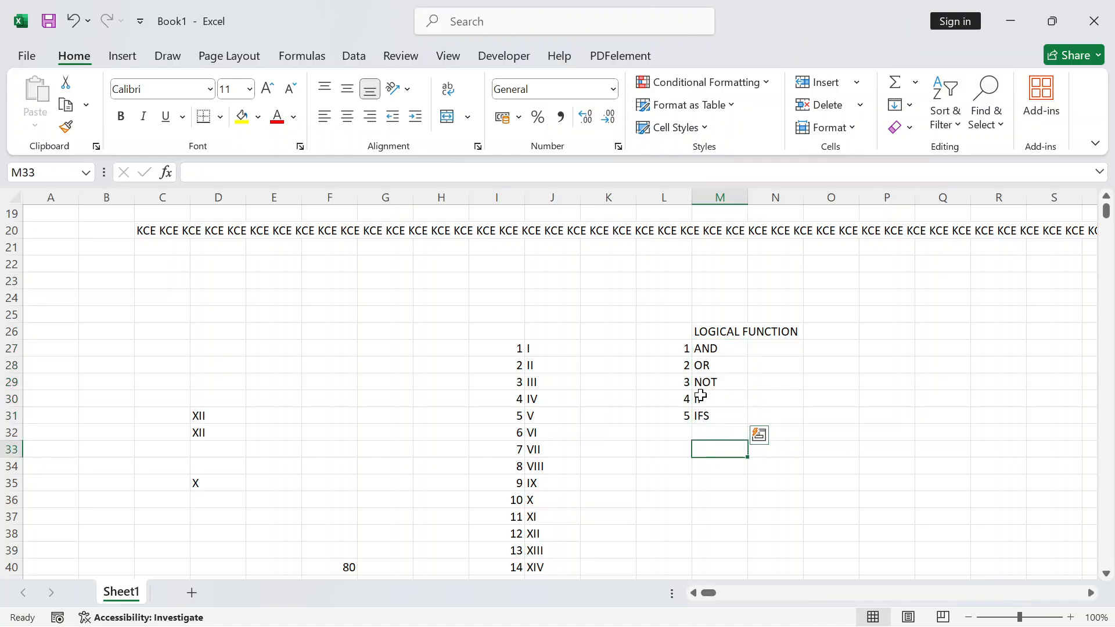
{"action": "scroll", "coordinate": [660, 323], "scroll_direction": "down", "scroll_amount": 1}
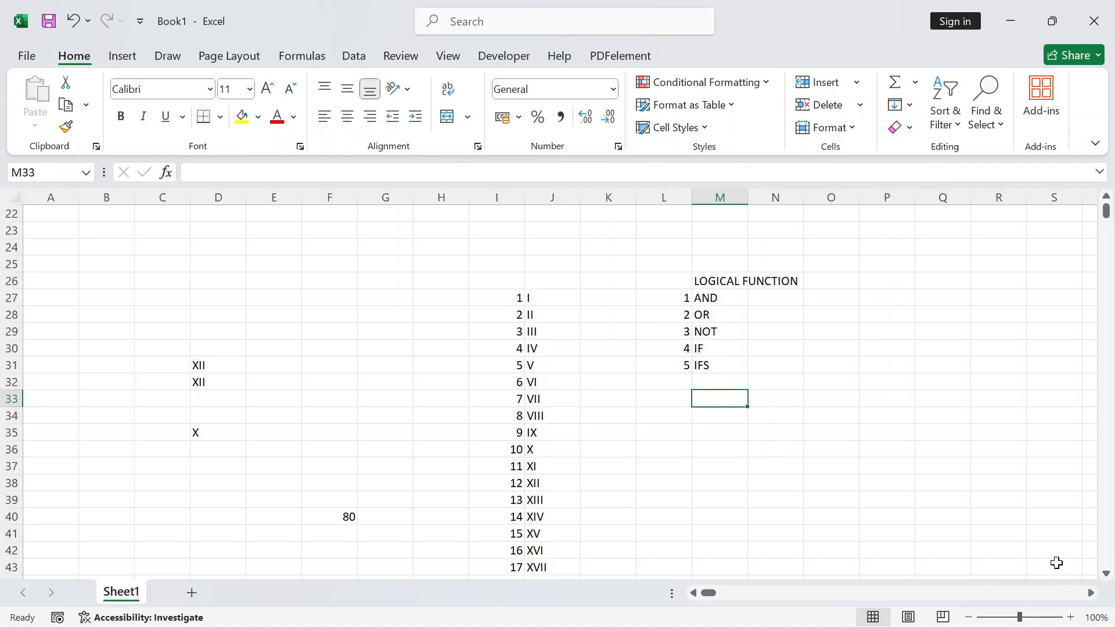
{"action": "mouse_move", "coordinate": [708, 593]}
{"action": "left_mouse_down"}
{"action": "mouse_move", "coordinate": [722, 592]}
{"action": "mouse_move", "coordinate": [695, 601]}
{"action": "left_mouse_up"}
{"action": "left_click_drag", "start_coordinate": [657, 232], "coordinate": [774, 393]}
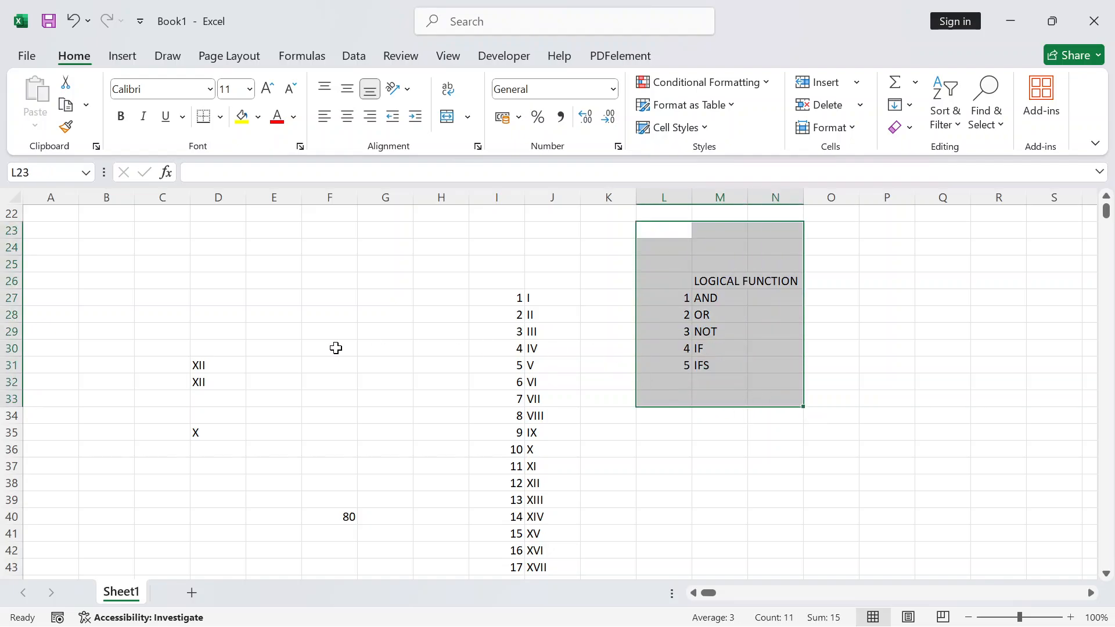
{"action": "left_click_drag", "start_coordinate": [144, 301], "coordinate": [354, 518]}
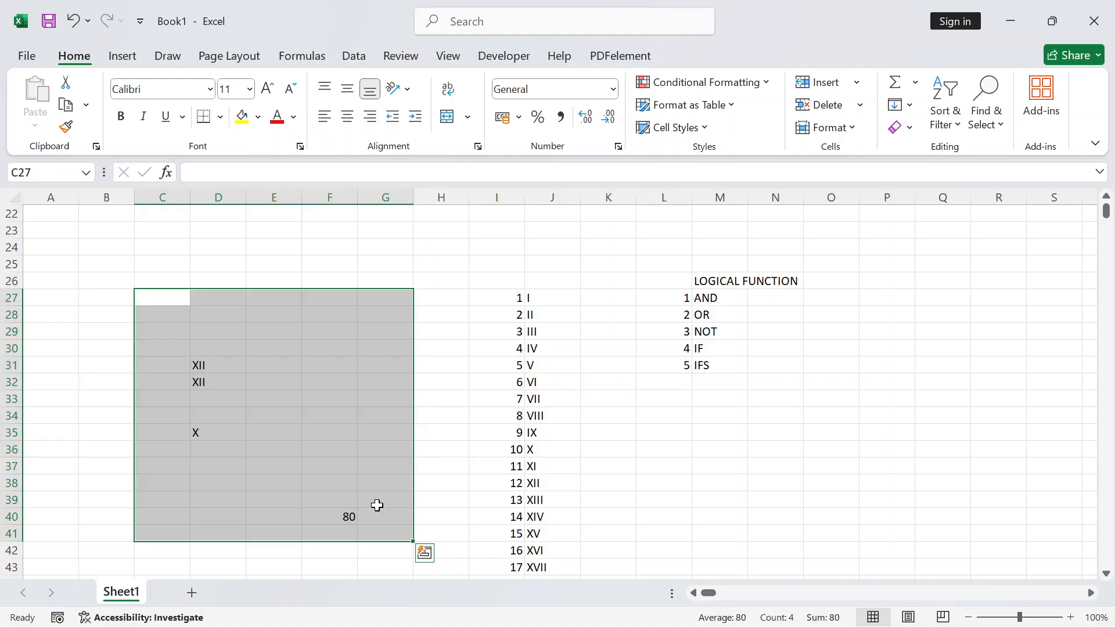
{"action": "left_click_drag", "start_coordinate": [647, 252], "coordinate": [802, 413]}
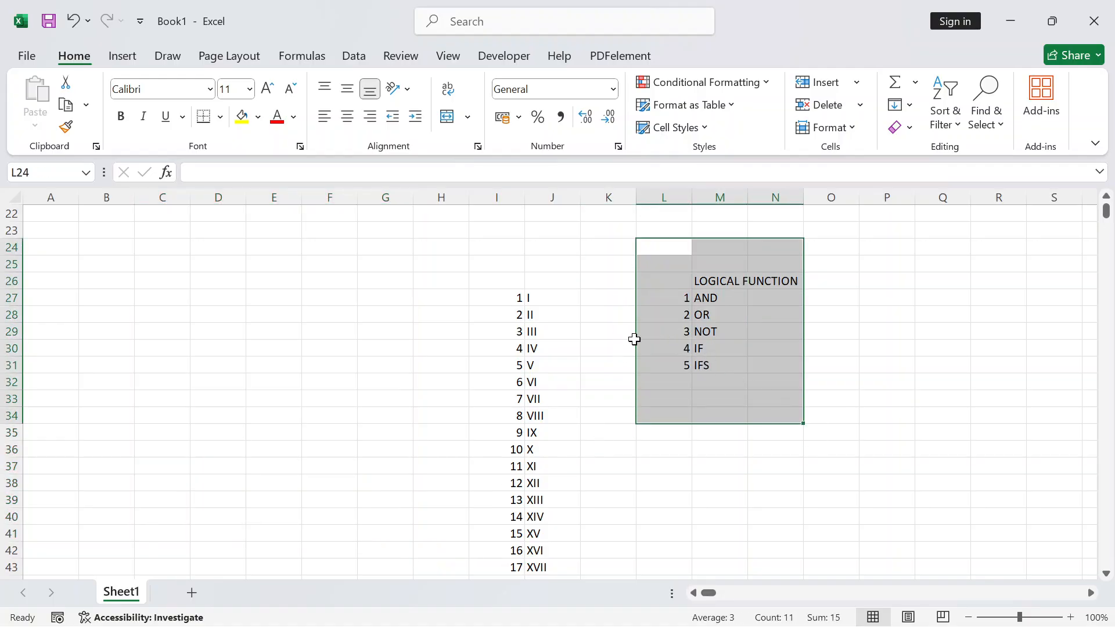
{"action": "left_click_drag", "start_coordinate": [635, 331], "coordinate": [89, 341]}
Clear the Roman numeral list and select cell H27
{"action": "left_click_drag", "start_coordinate": [385, 264], "coordinate": [677, 559]}
{"action": "key", "text": "Delete"}
{"action": "left_click", "coordinate": [495, 399]}
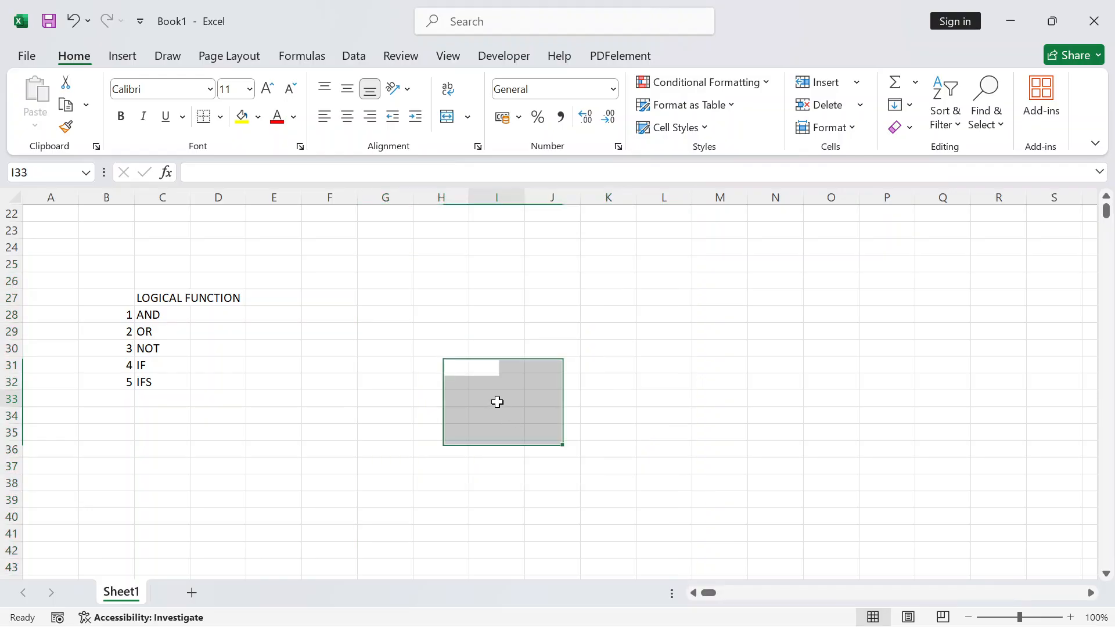
{"action": "scroll", "coordinate": [408, 318], "scroll_direction": "up", "scroll_amount": 2}
{"action": "scroll", "coordinate": [361, 326], "scroll_direction": "up", "scroll_amount": 3}
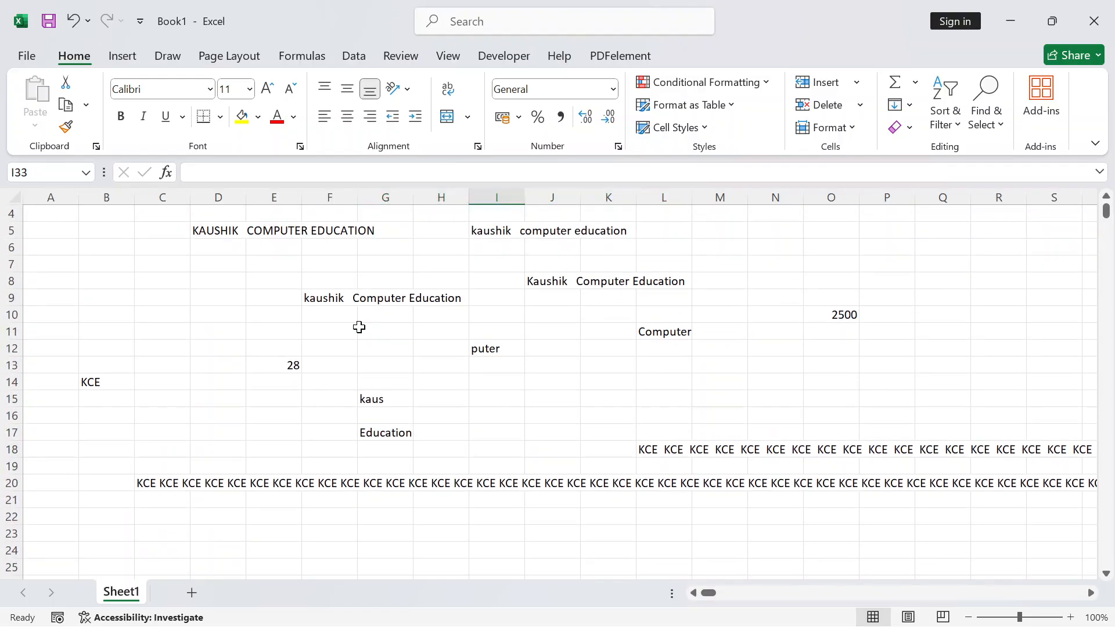
{"action": "scroll", "coordinate": [360, 327], "scroll_direction": "down", "scroll_amount": 4}
{"action": "left_click", "coordinate": [433, 348]}
{"action": "scroll", "coordinate": [490, 391], "scroll_direction": "down", "scroll_amount": 1}
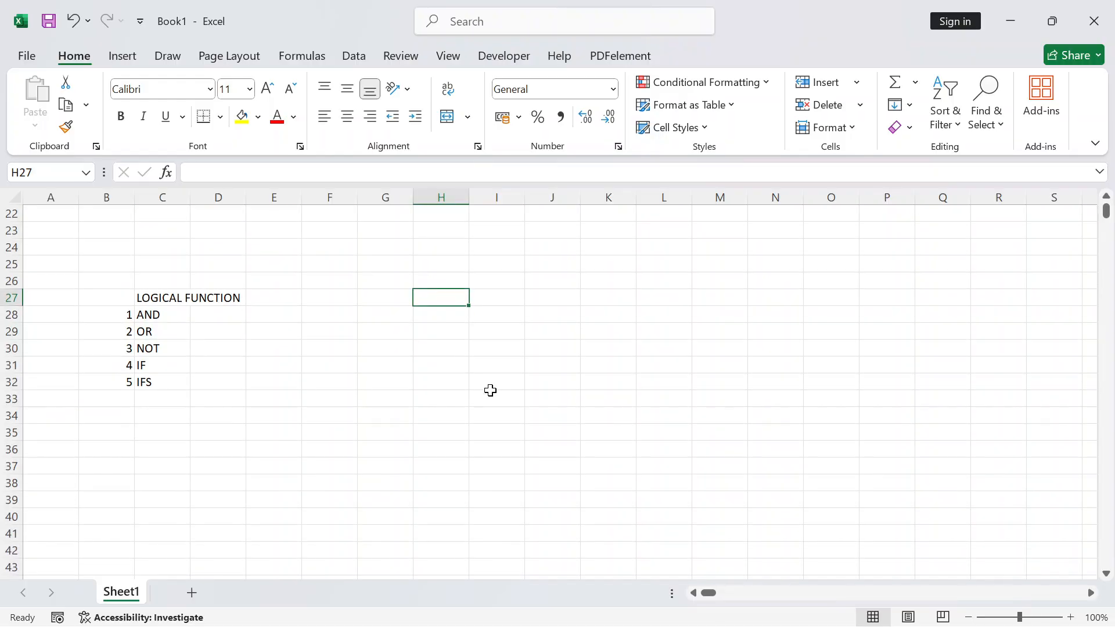
{"action": "scroll", "coordinate": [488, 388], "scroll_direction": "up", "scroll_amount": 4}
{"action": "scroll", "coordinate": [487, 387], "scroll_direction": "down", "scroll_amount": 3}
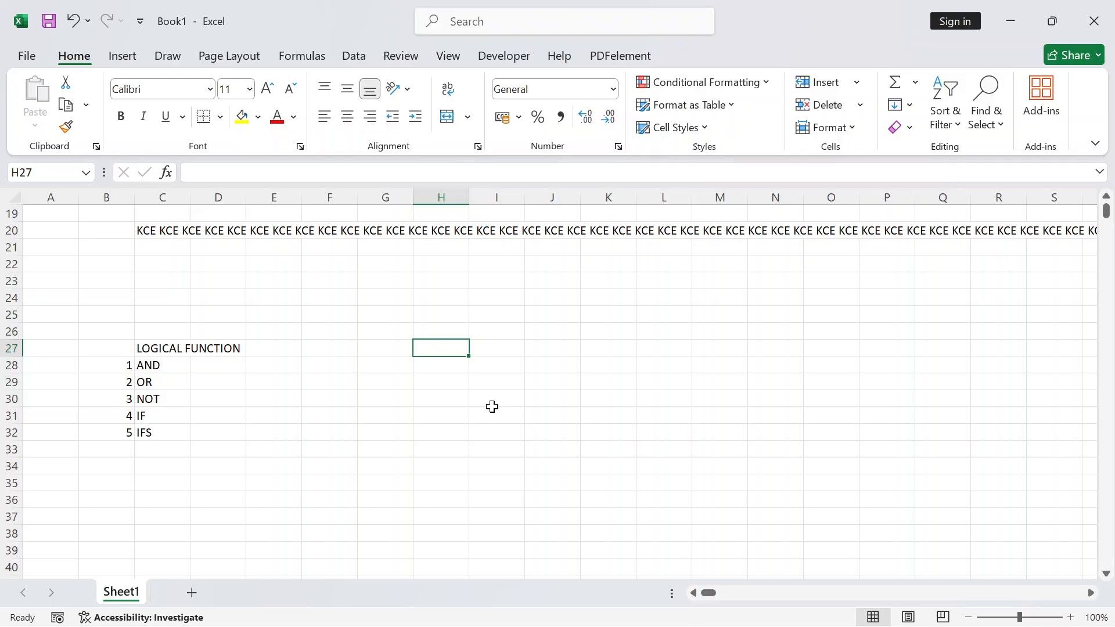
Enter =AND(10>5,40>30,50>60) in H27, giving FALSE
{"action": "type", "text": "=AND"}
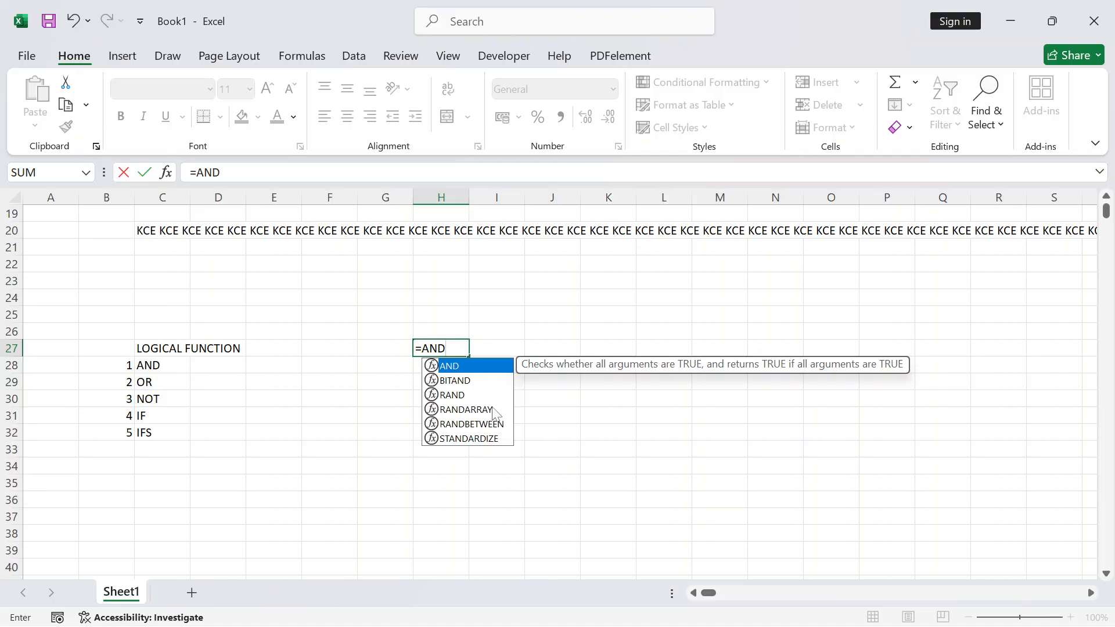
{"action": "type", "text": "("}
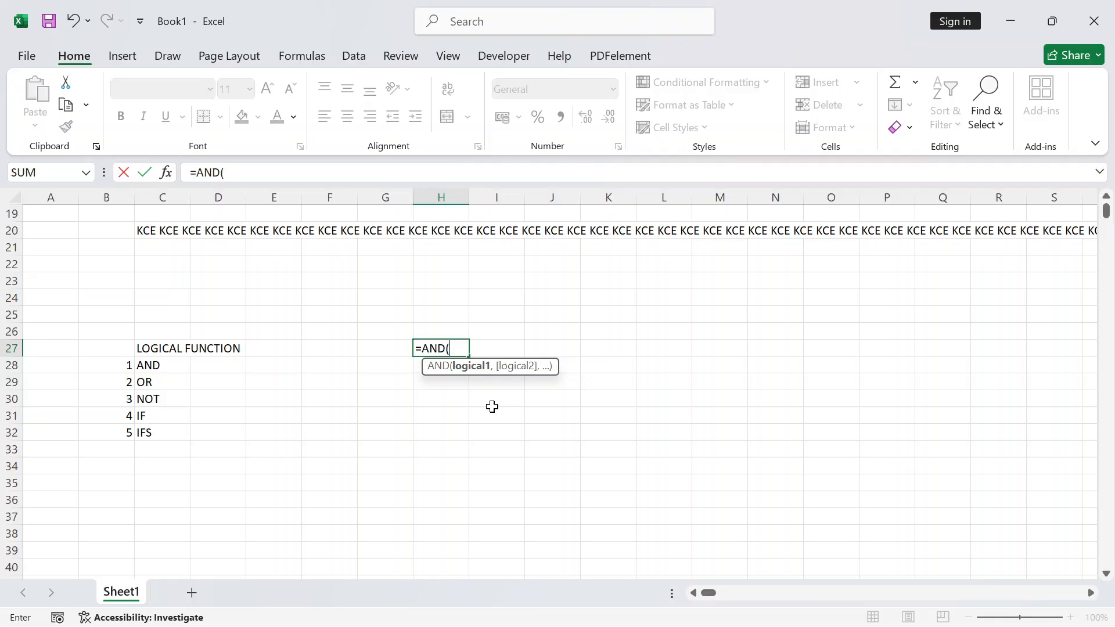
{"action": "type", "text": "10>"}
{"action": "type", "text": "5,"}
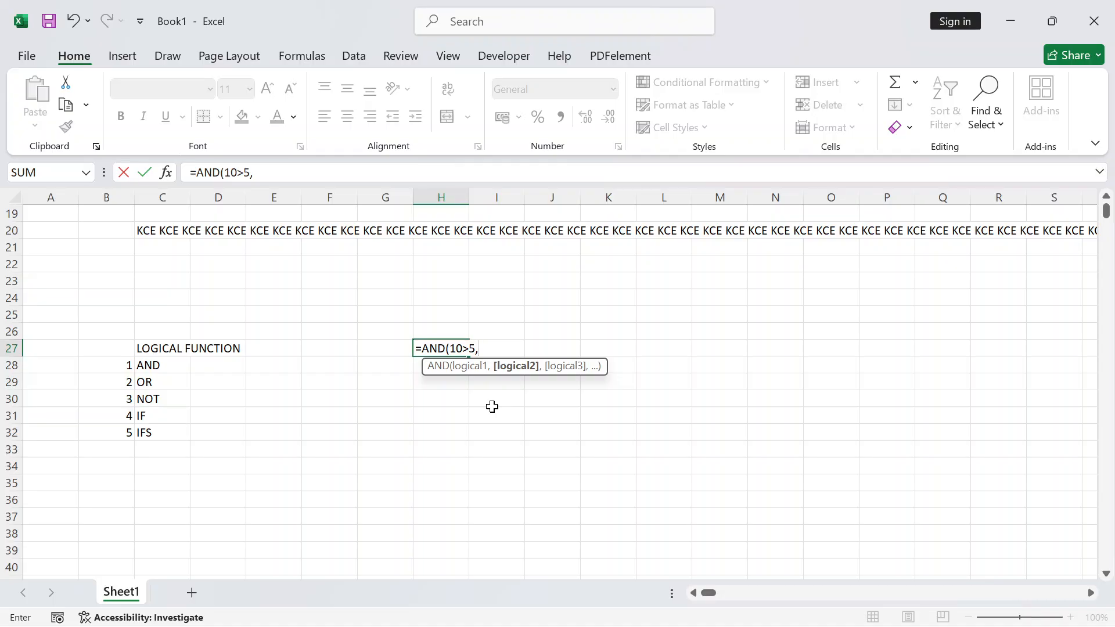
{"action": "type", "text": "40>30"}
{"action": "key", "text": "BackSpace"}
{"action": "type", "text": ",."}
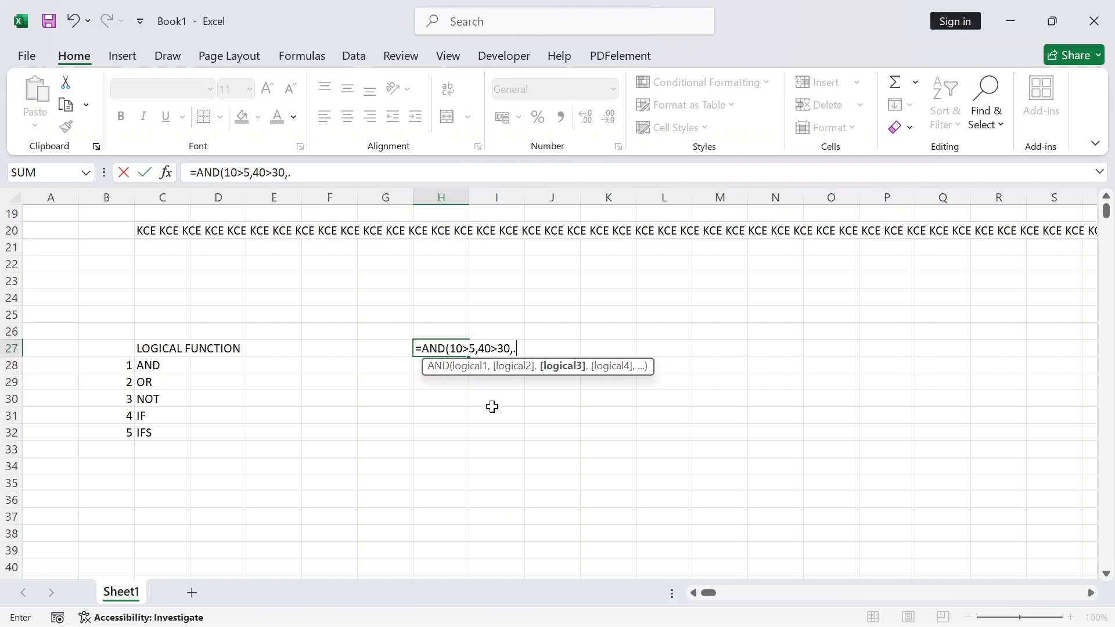
{"action": "key", "text": "BackSpace"}
{"action": "type", "text": "50>60"}
{"action": "type", "text": ")"}
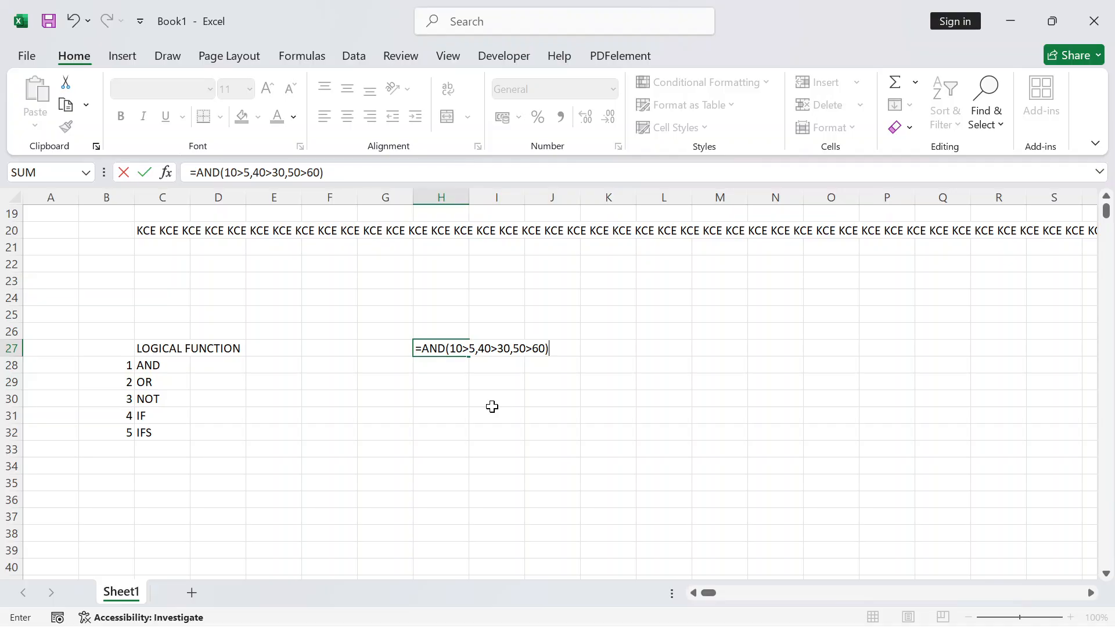
{"action": "key", "text": "Return"}
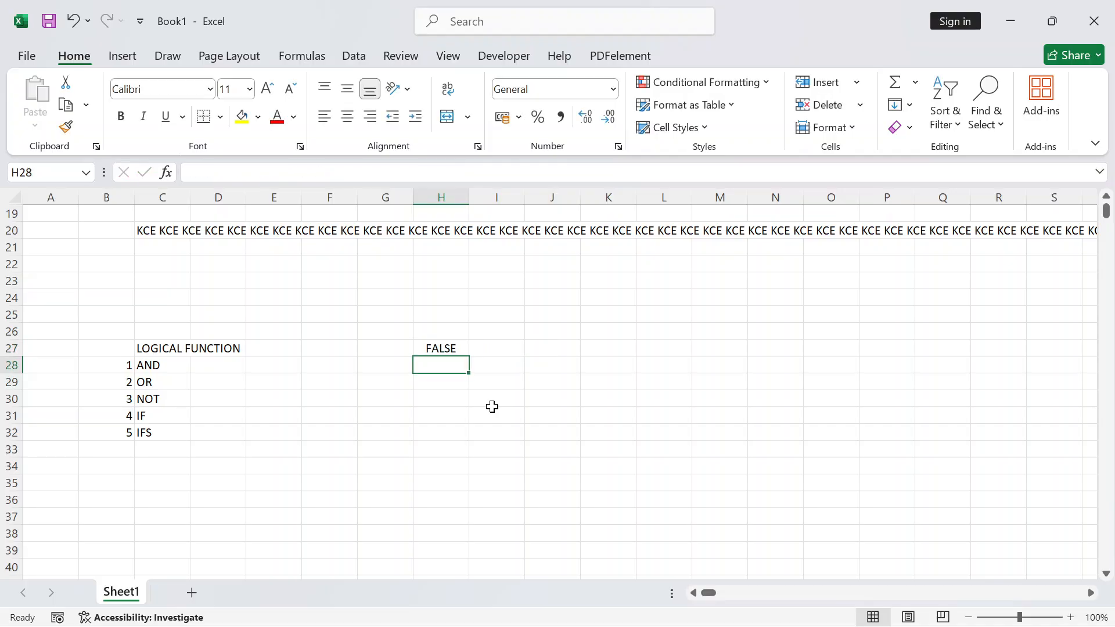
{"action": "key", "text": "Up"}
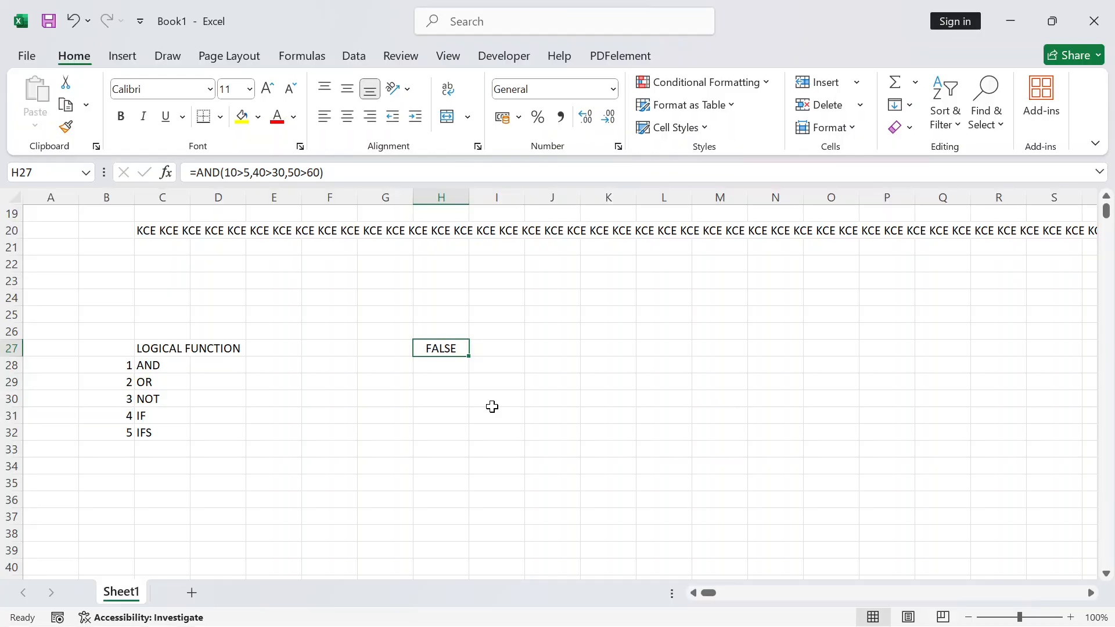
Change the last AND condition in H27 to 50<60 so it returns TRUE
{"action": "key", "text": "F2"}
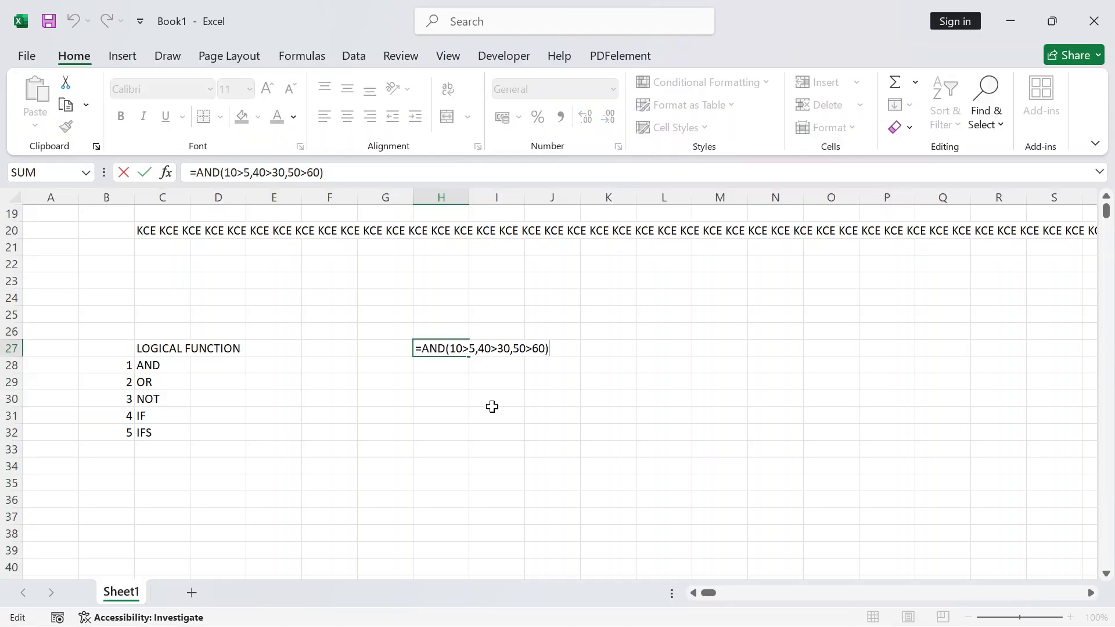
{"action": "key", "text": "Left"}
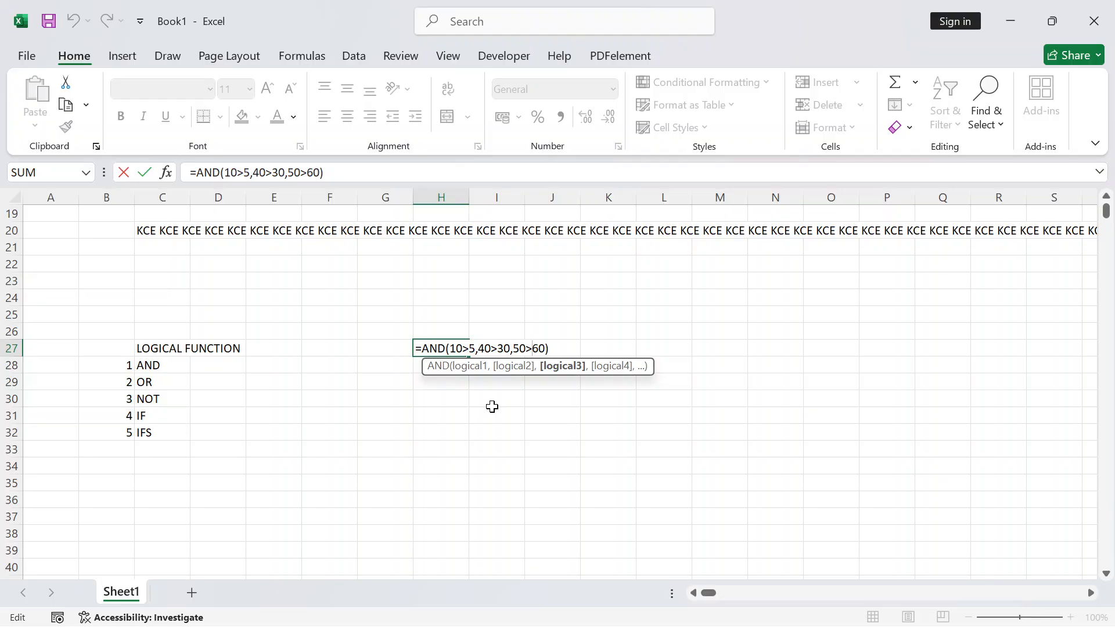
{"action": "key", "text": "BackSpace"}
{"action": "type", "text": "<"}
{"action": "key", "text": "Return"}
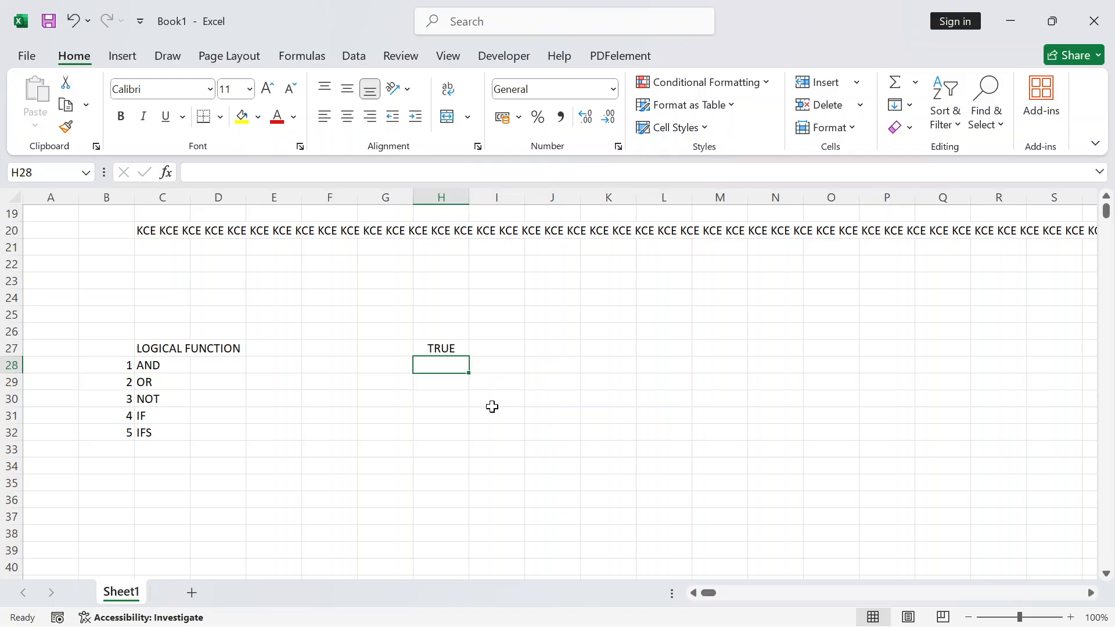
{"action": "key", "text": "Down"}
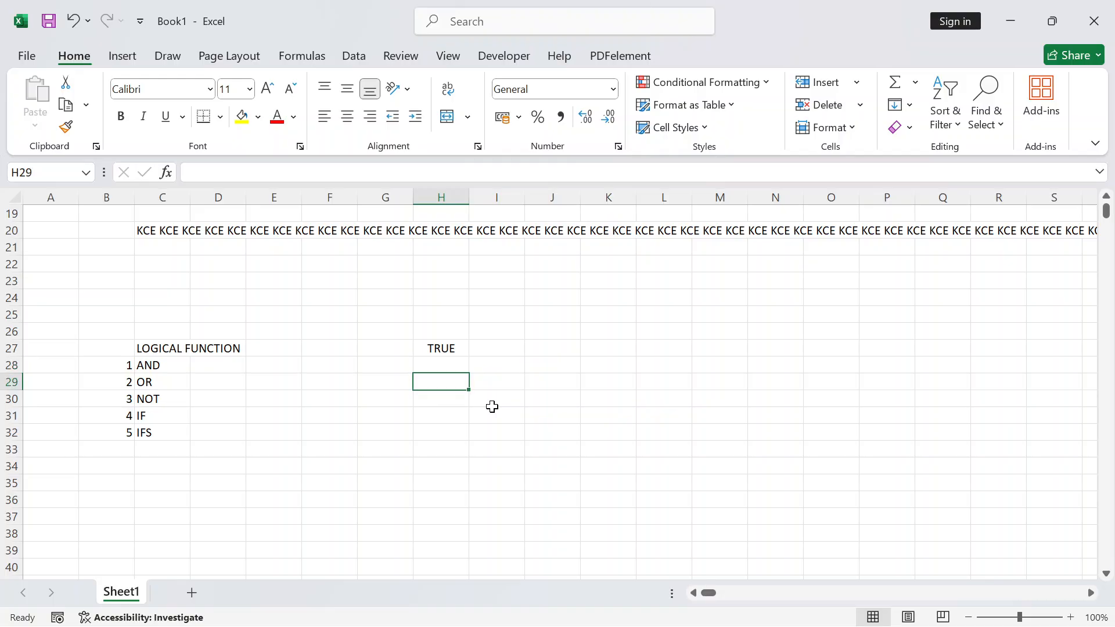
Enter =OR(30>20,10>15,80=90,50<40) in H29, giving TRUE
{"action": "type", "text": "=OR"}
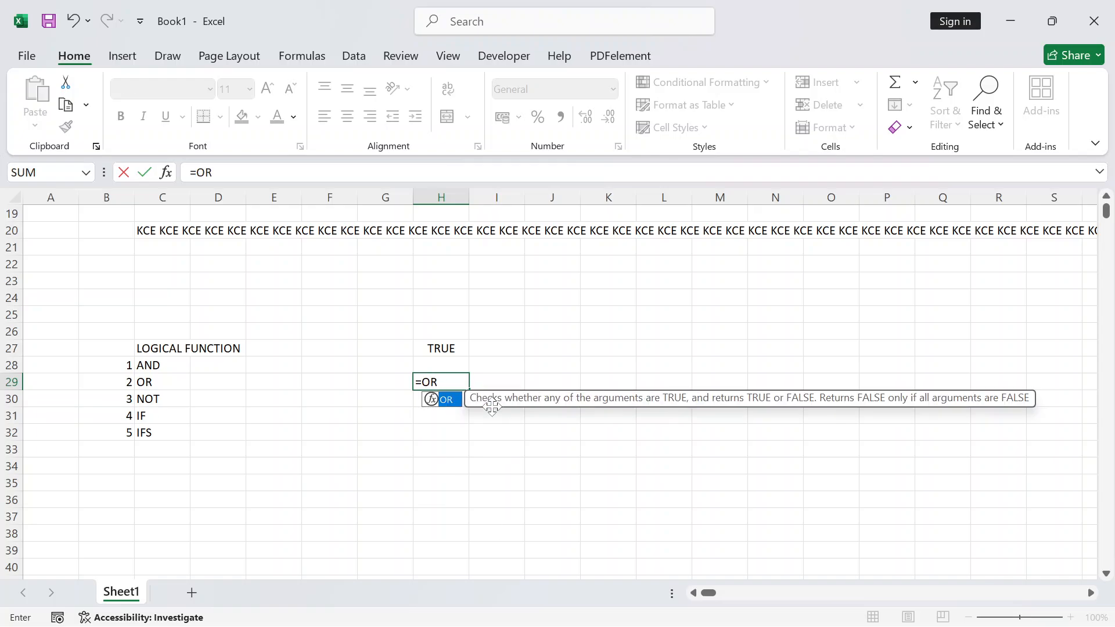
{"action": "type", "text": "("}
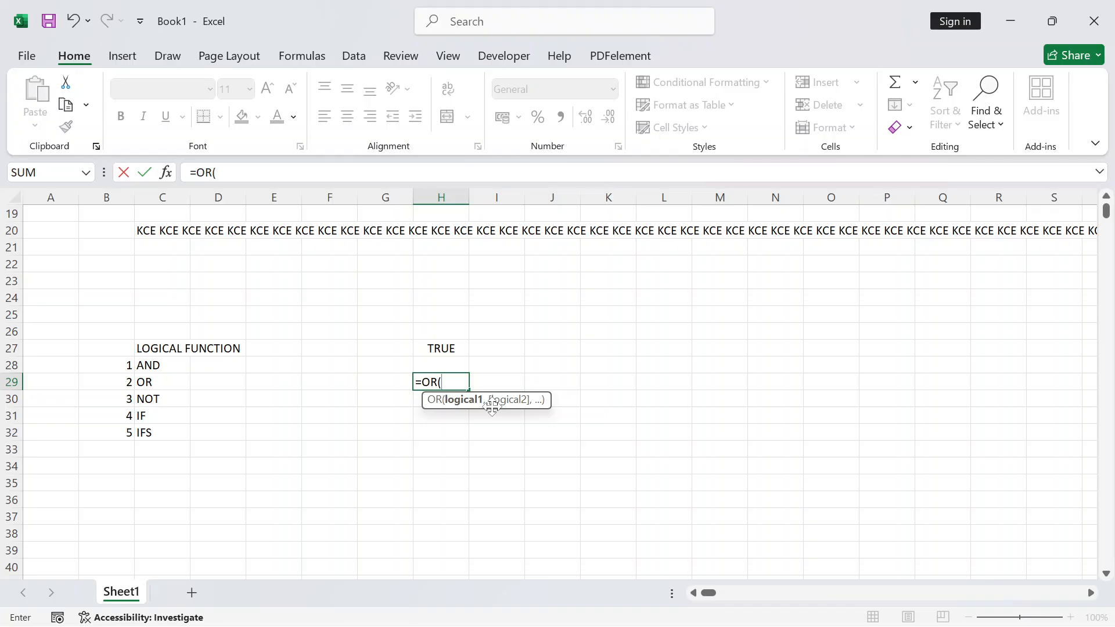
{"action": "type", "text": "30>20,"}
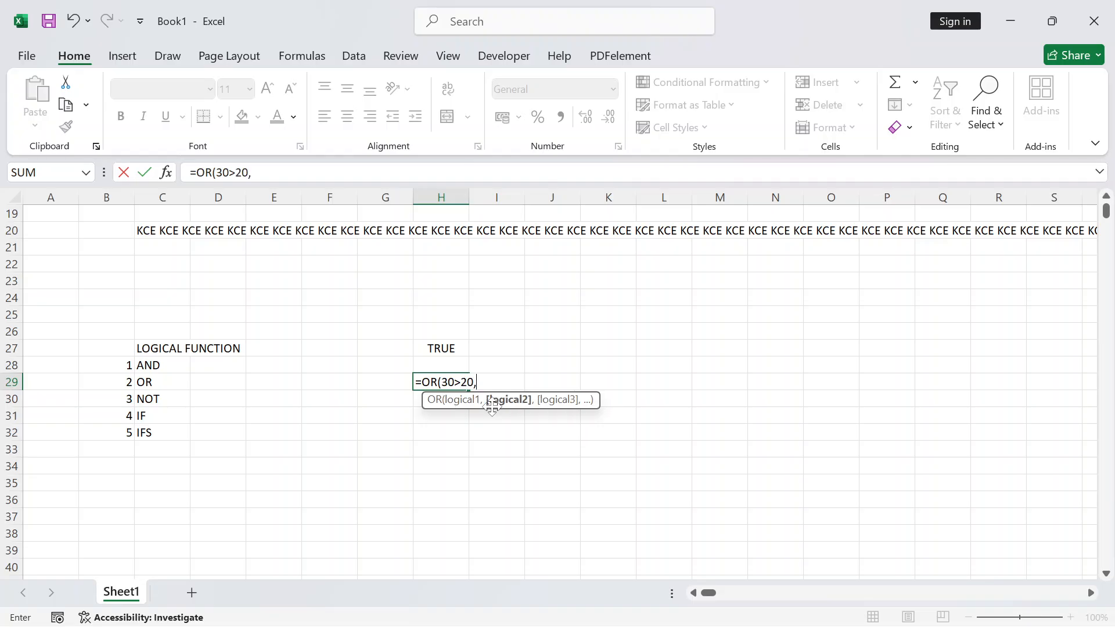
{"action": "type", "text": "10>15,"}
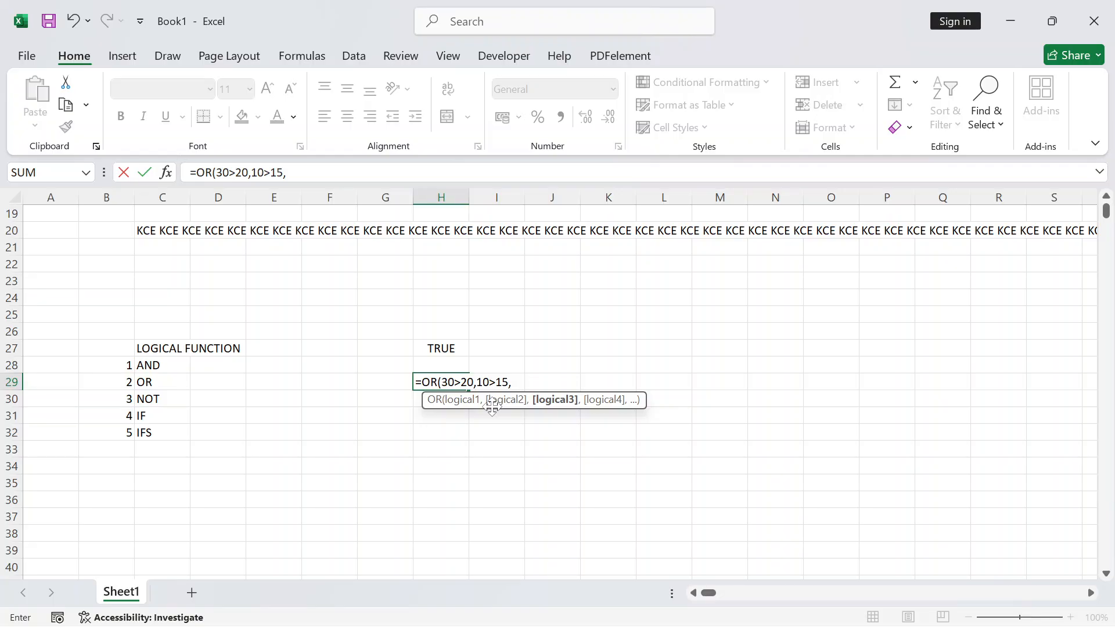
{"action": "type", "text": "80=90,"}
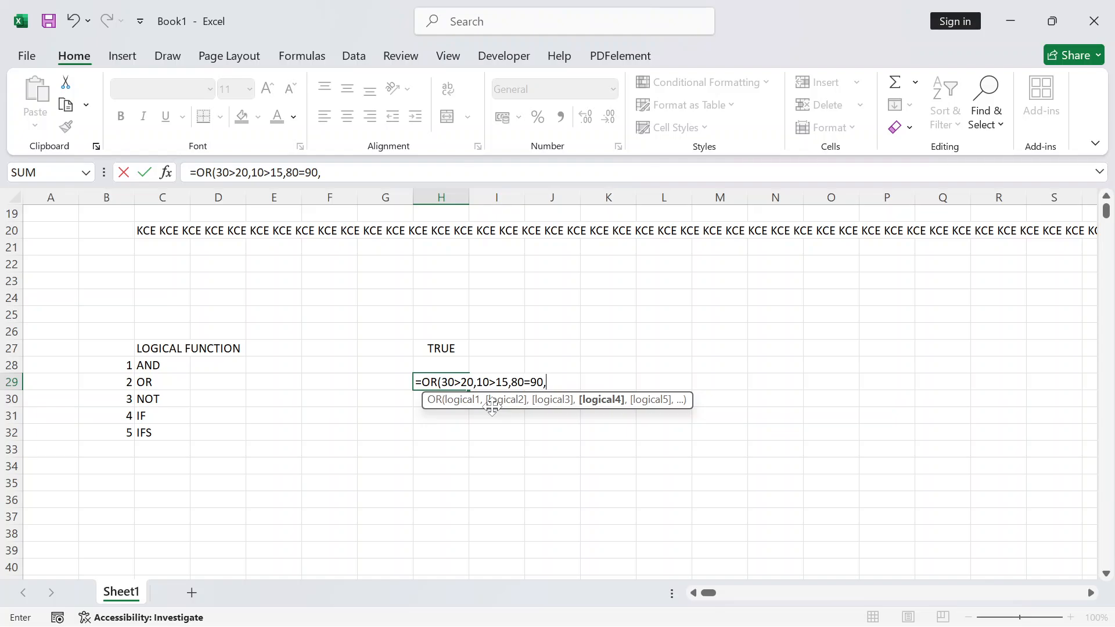
{"action": "type", "text": "50<40)"}
{"action": "key", "text": "Return"}
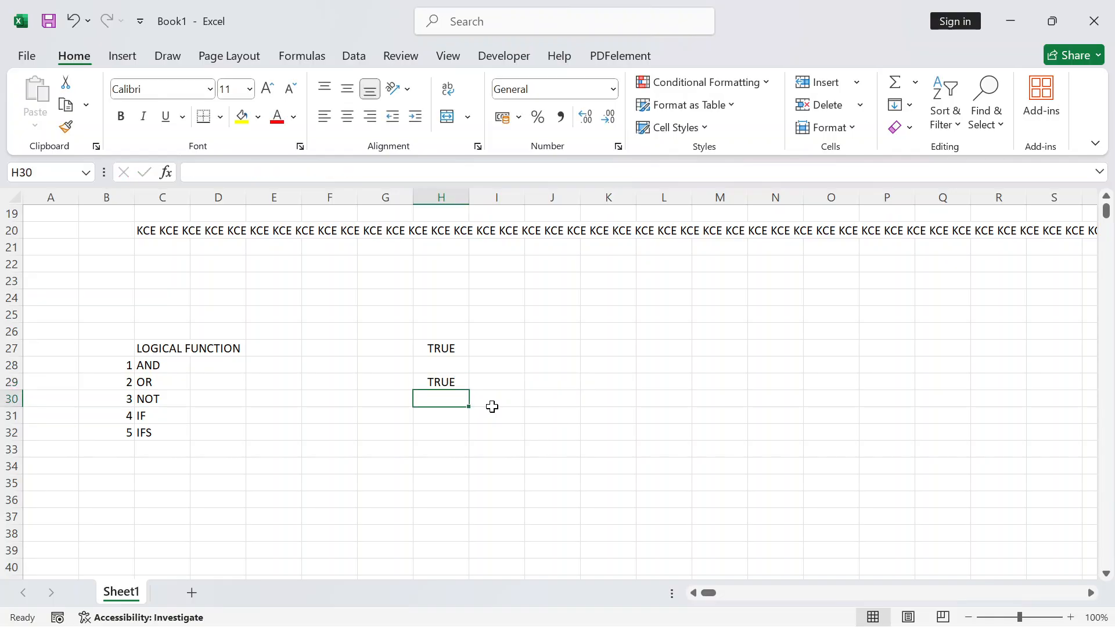
{"action": "key", "text": "Up"}
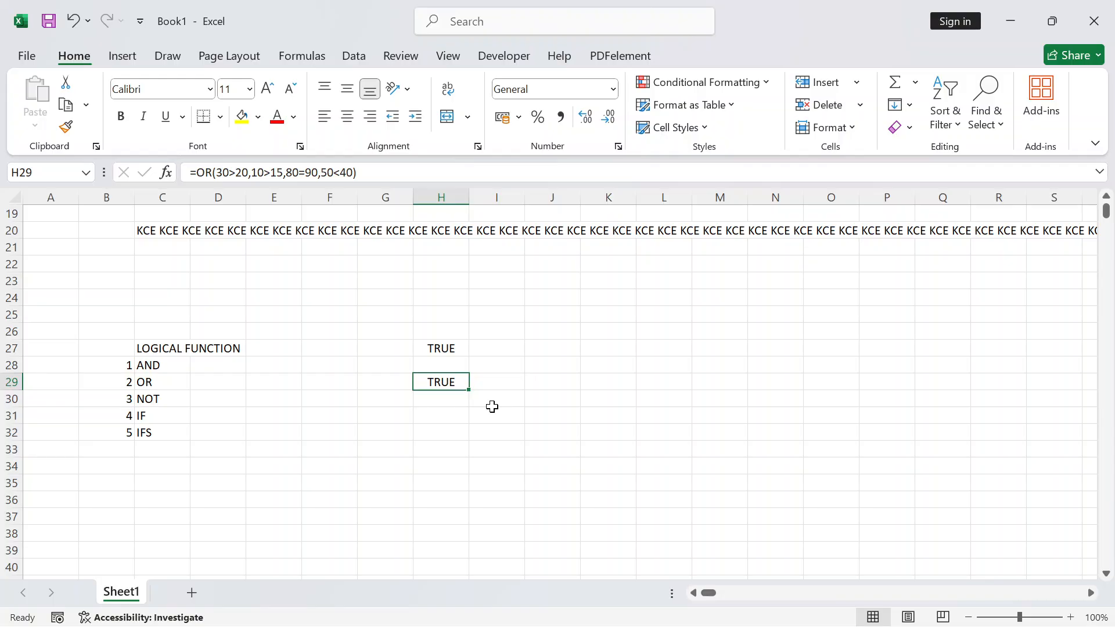
{"action": "key", "text": "F2"}
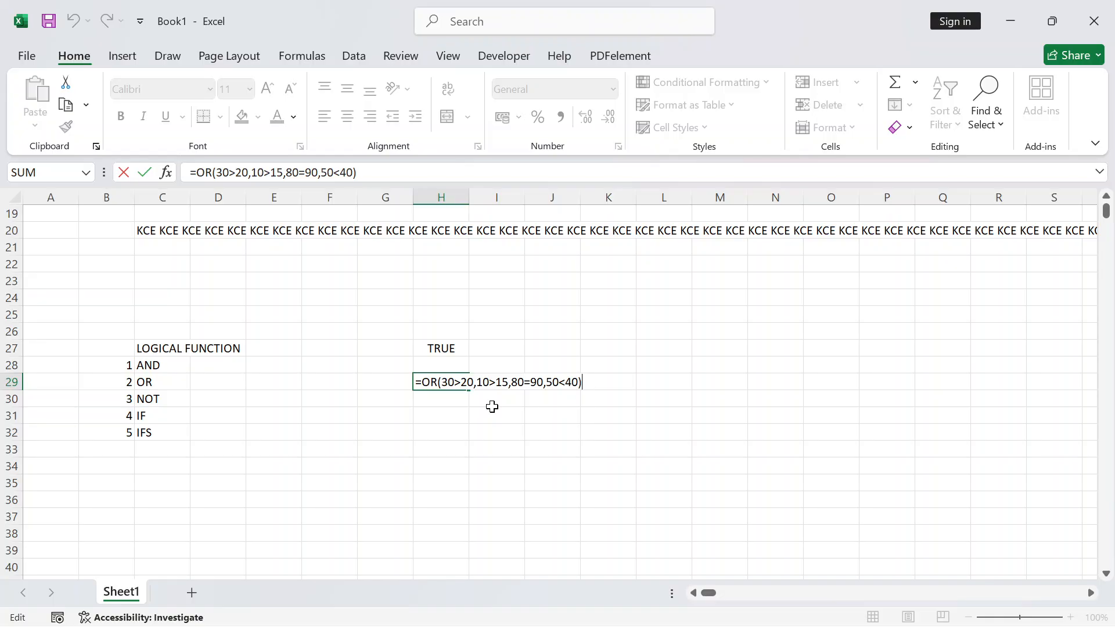
{"action": "key", "text": "Return"}
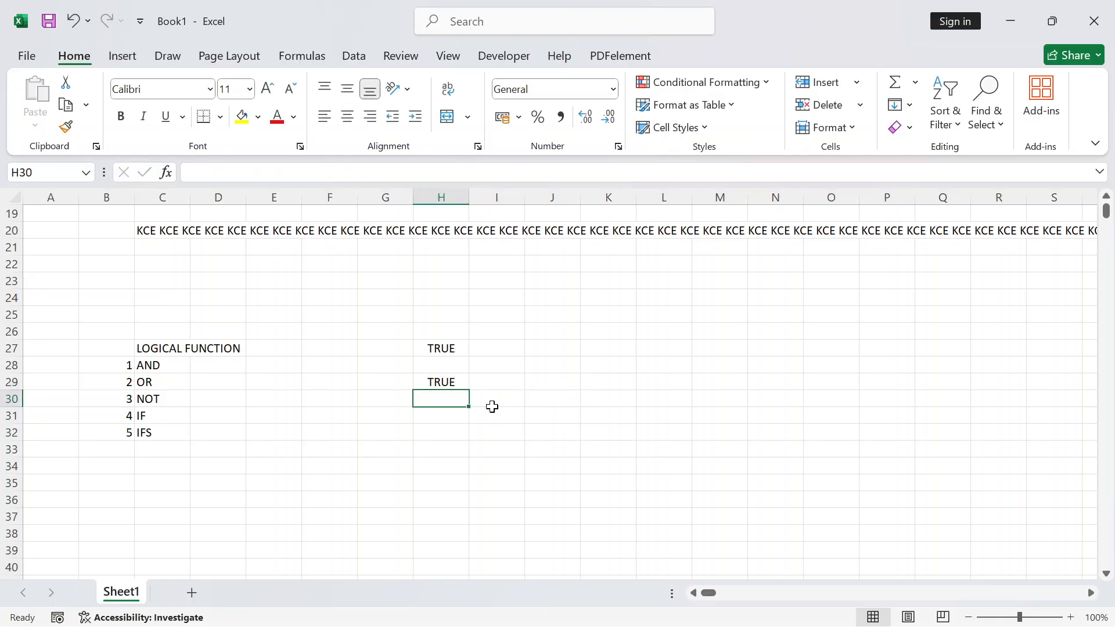
{"action": "key", "text": "Return"}
Try =NOT(10>5,45>40) in H31 and dismiss the too-many-arguments error
{"action": "type", "text": "="}
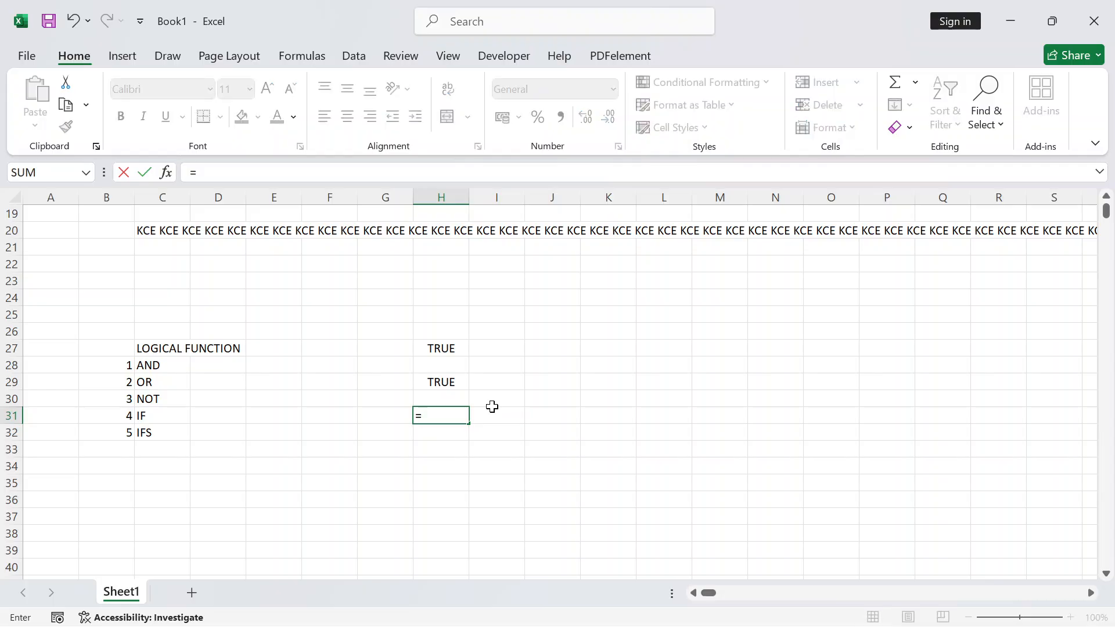
{"action": "type", "text": "NOT"}
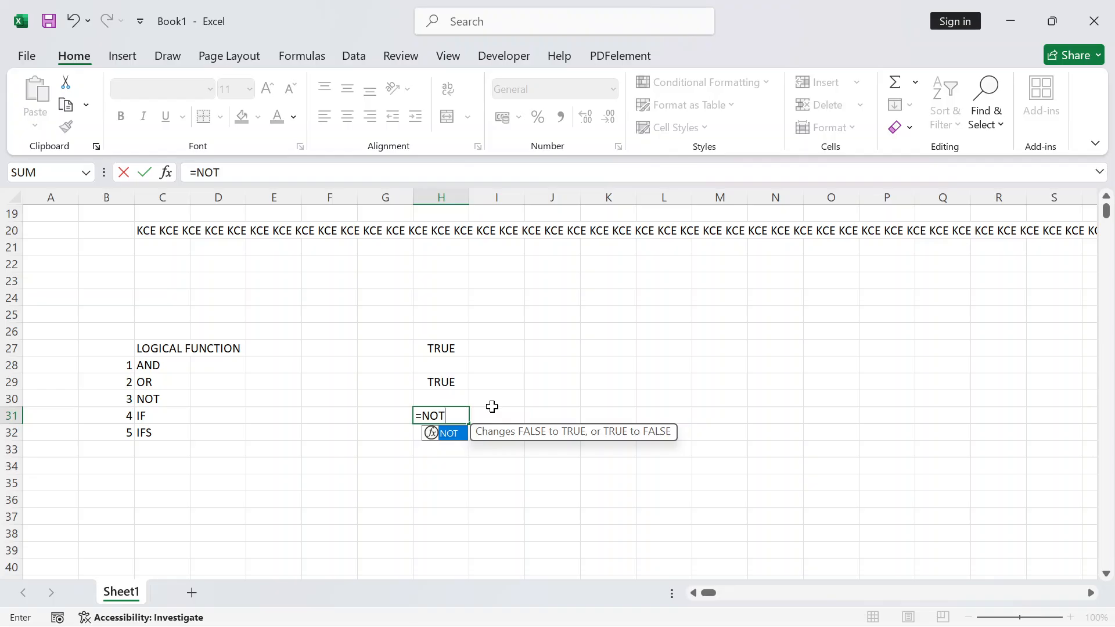
{"action": "type", "text": "9"}
{"action": "key", "text": "BackSpace"}
{"action": "type", "text": "("}
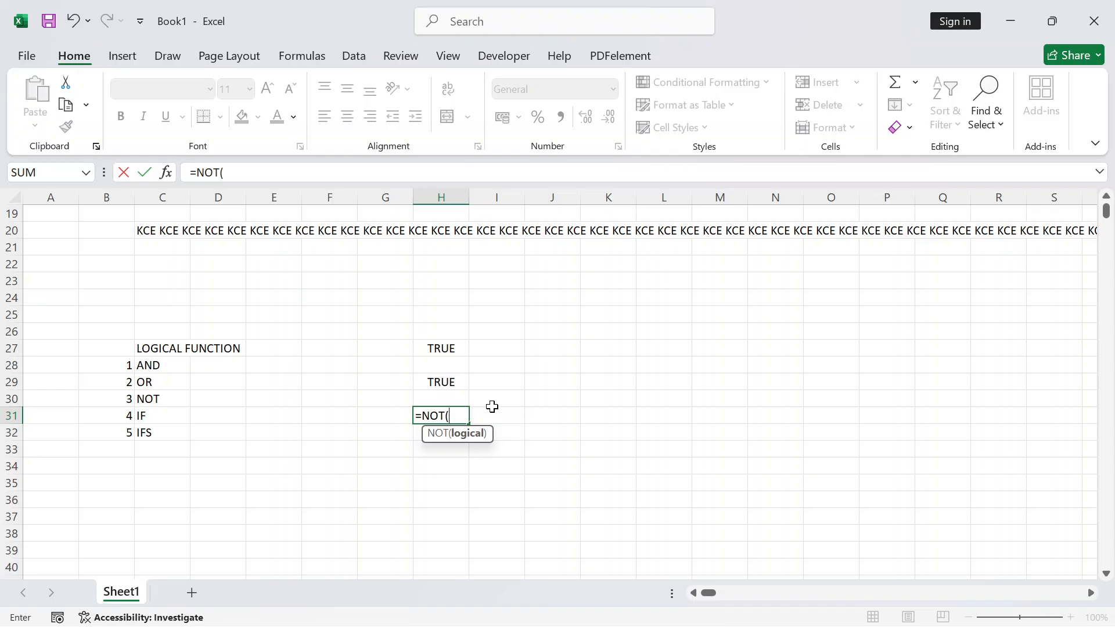
{"action": "type", "text": "10>5"}
{"action": "type", "text": ","}
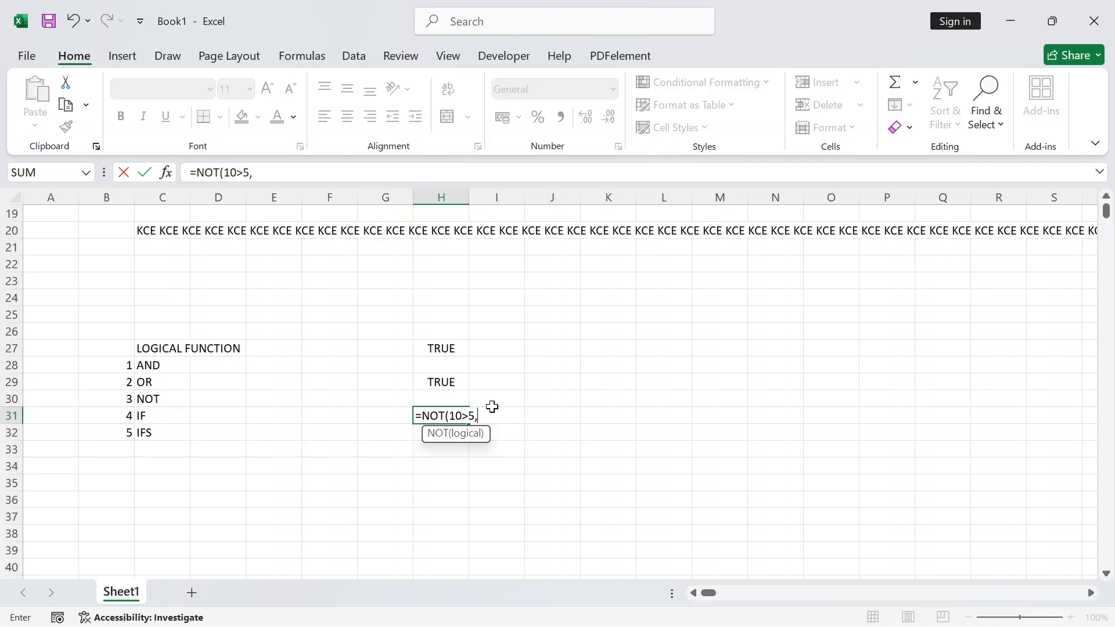
{"action": "type", "text": "45>40)"}
{"action": "key", "text": "Return"}
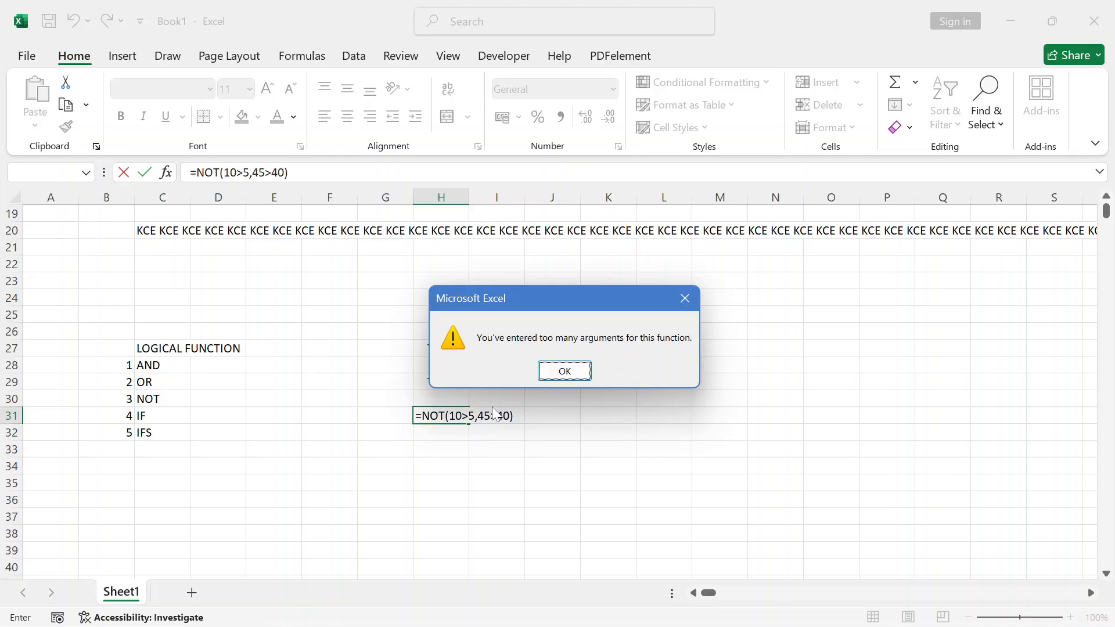
{"action": "key", "text": "Return"}
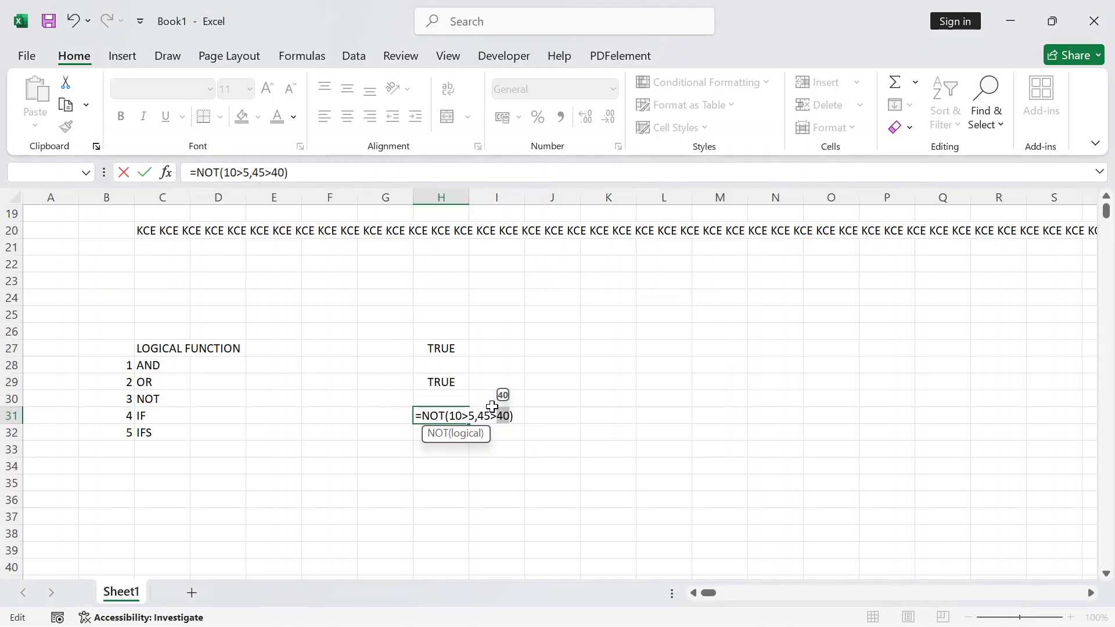
Trim H31's formula to =NOT(10>5), which returns FALSE
{"action": "key", "text": "BackSpace"}
{"action": "key", "text": "BackSpace"}
{"action": "key", "text": "BackSpace"}
{"action": "key", "text": "BackSpace"}
{"action": "key", "text": "BackSpace"}
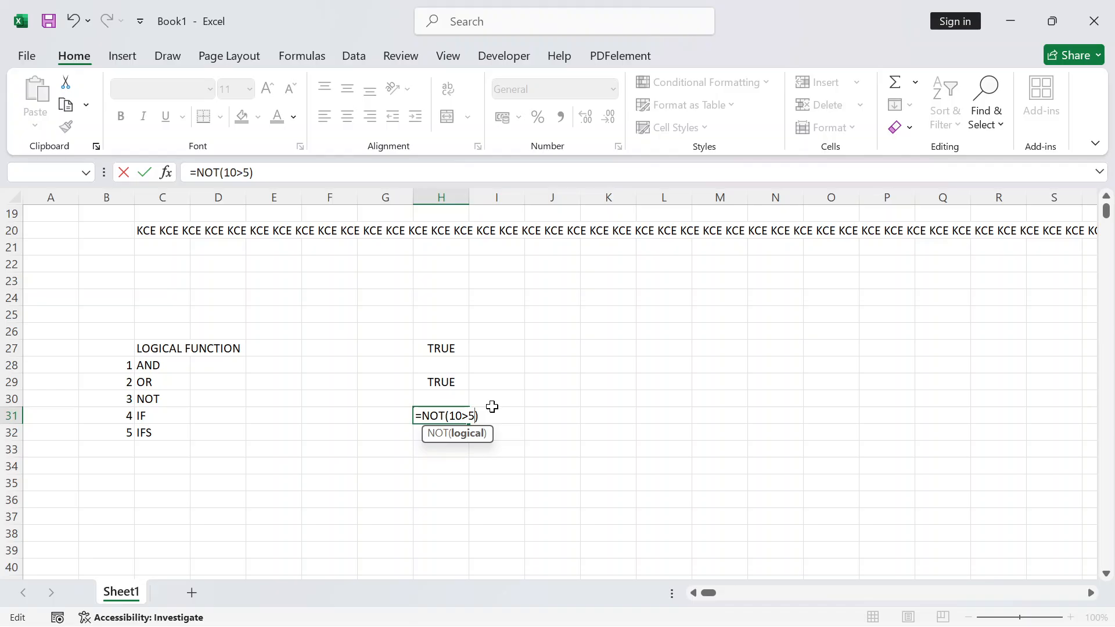
{"action": "type", "text": ","}
{"action": "key", "text": "BackSpace"}
{"action": "key", "text": "Return"}
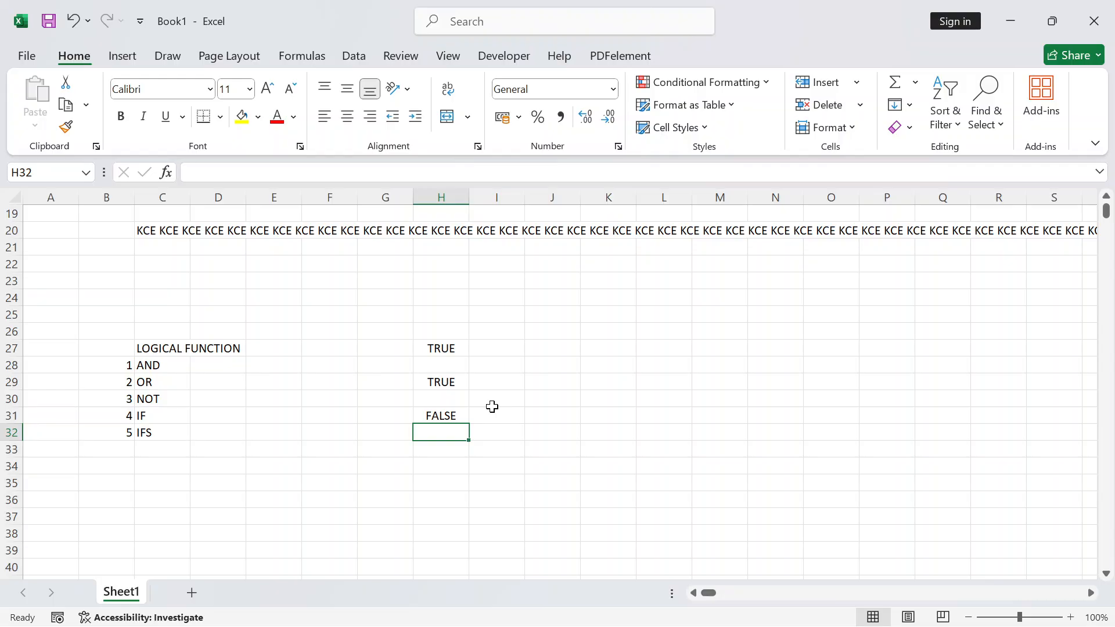
{"action": "key", "text": "Up"}
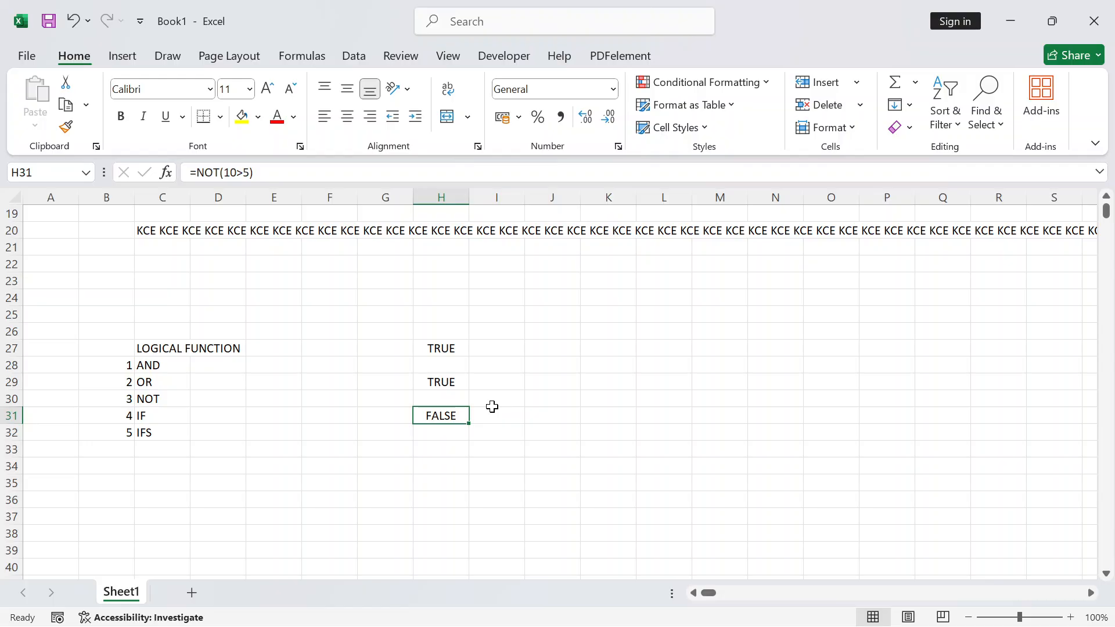
{"action": "key", "text": "F2"}
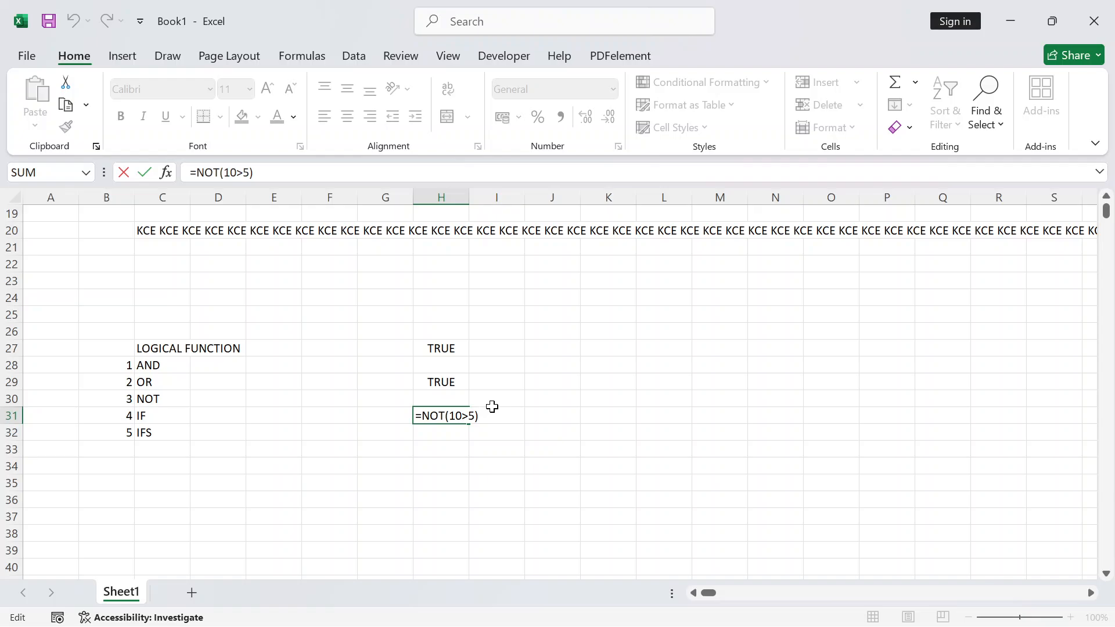
{"action": "key", "text": "Return"}
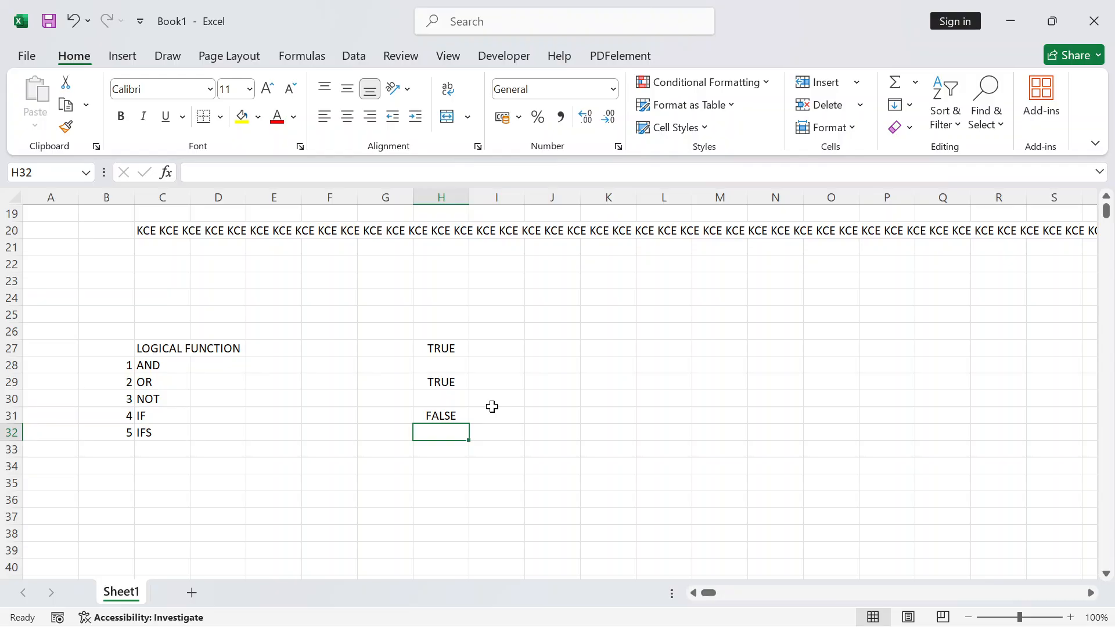
{"action": "key", "text": "Right"}
{"action": "key", "text": "Up"}
Enter =NOT(5>20) in K31, which shows TRUE
{"action": "key", "text": "Right"}
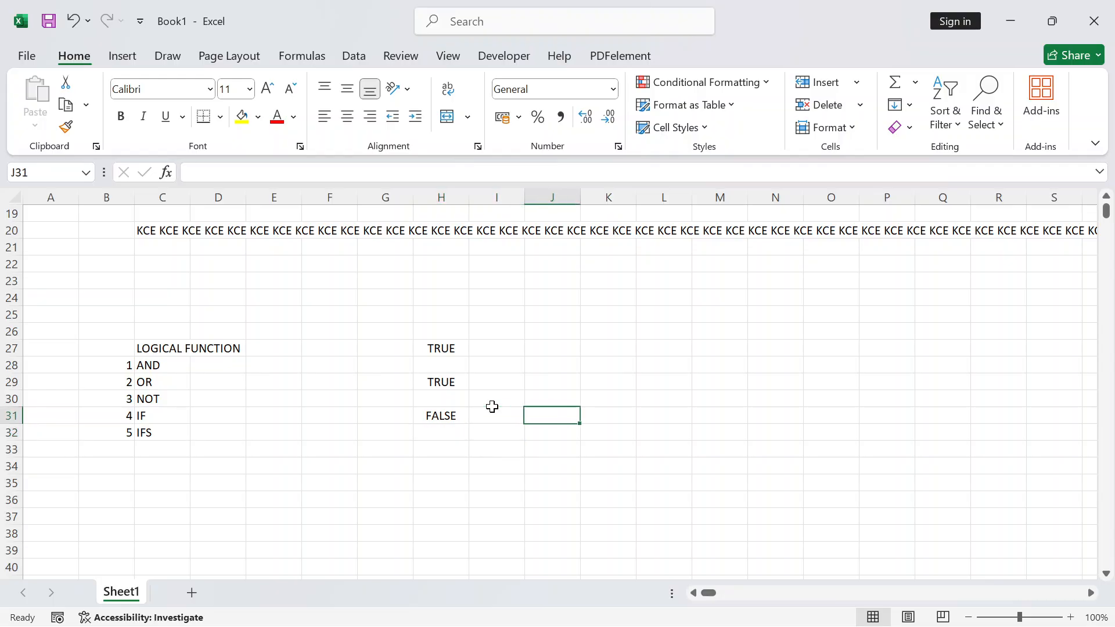
{"action": "key", "text": "Right"}
{"action": "type", "text": "="}
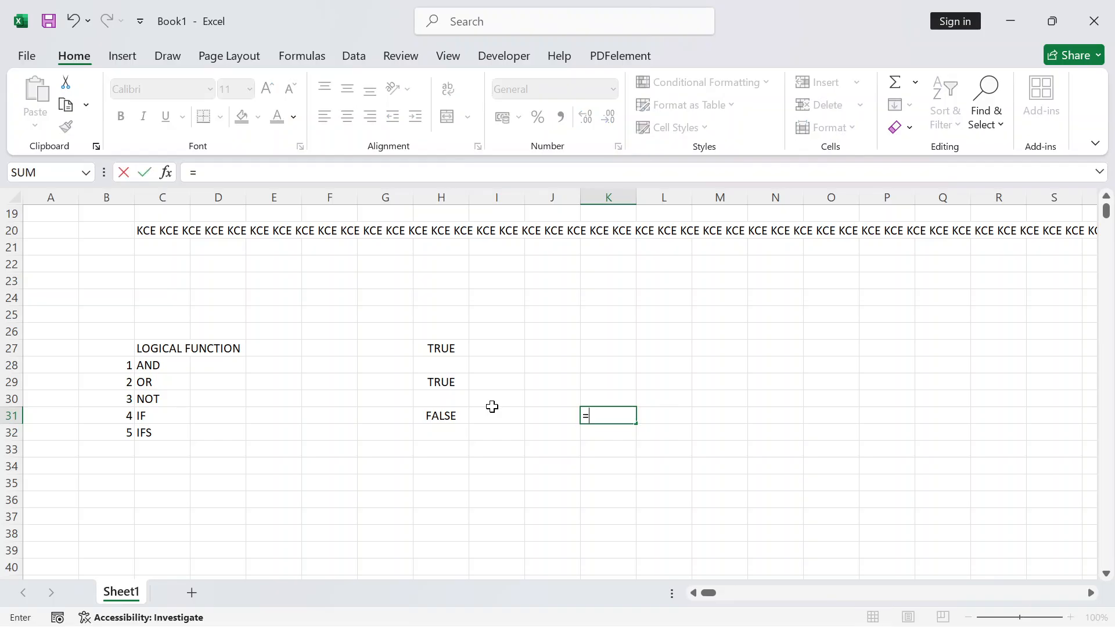
{"action": "type", "text": "NOT("}
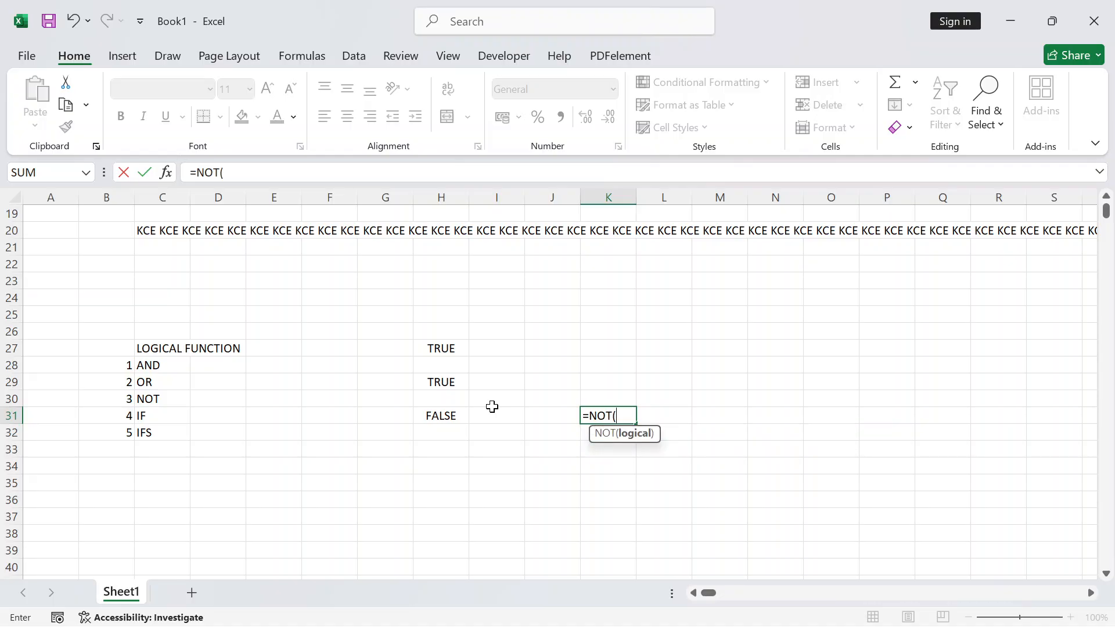
{"action": "type", "text": "5>20)"}
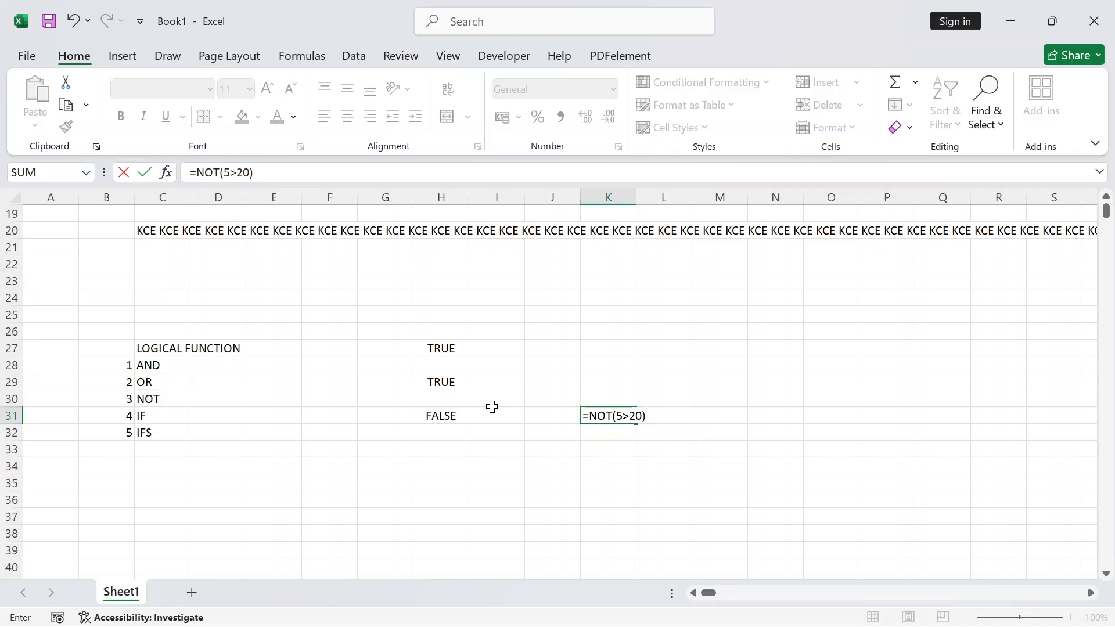
{"action": "key", "text": "Return"}
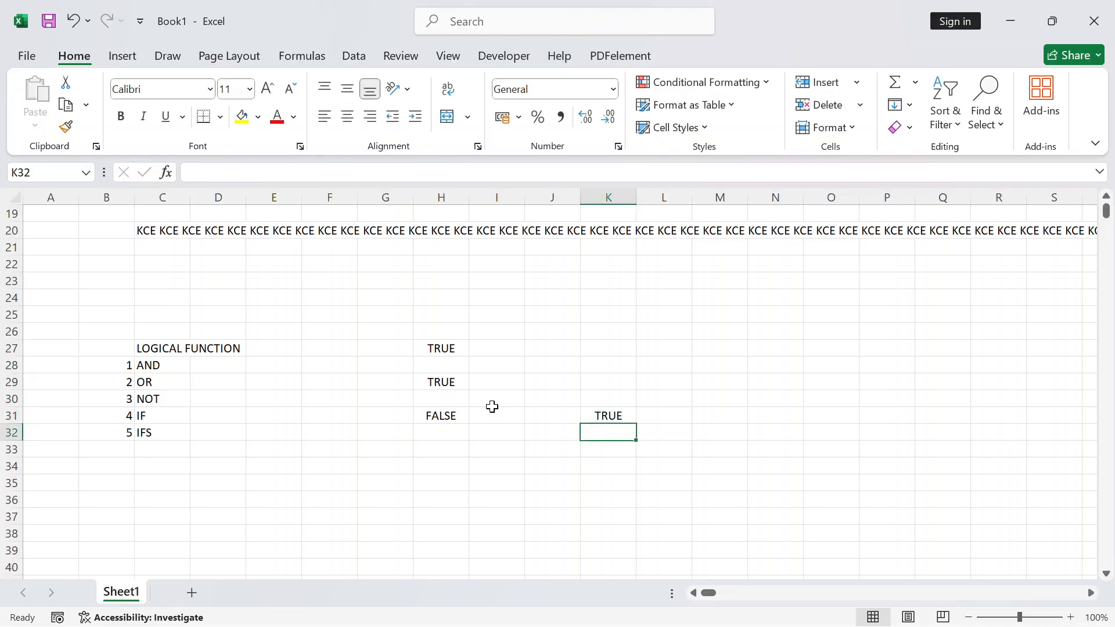
{"action": "key", "text": "Up"}
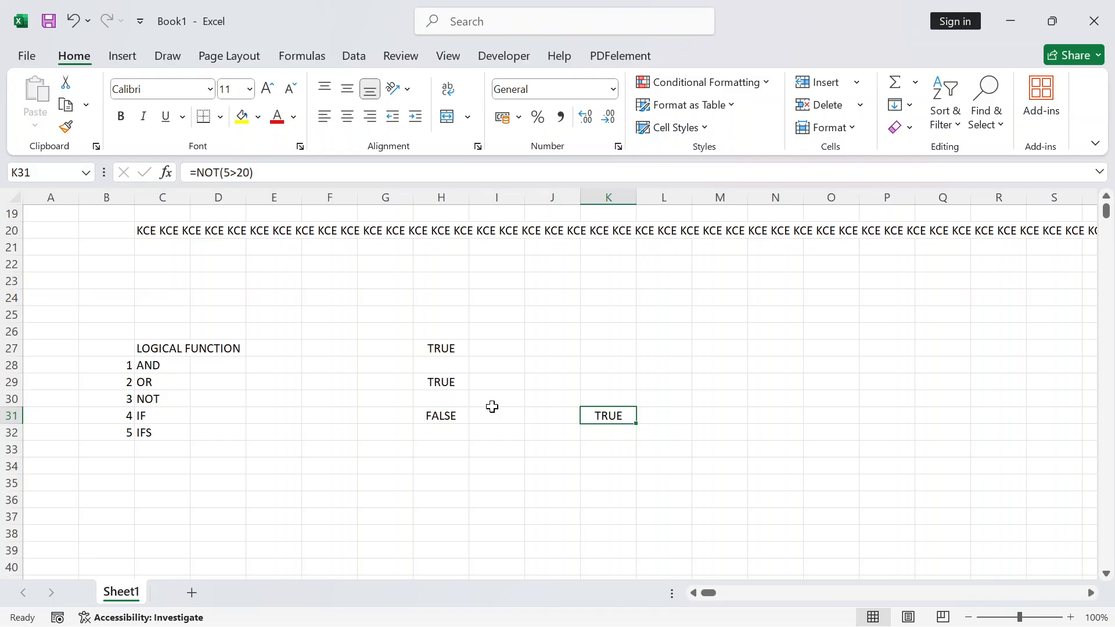
{"action": "key", "text": "F2"}
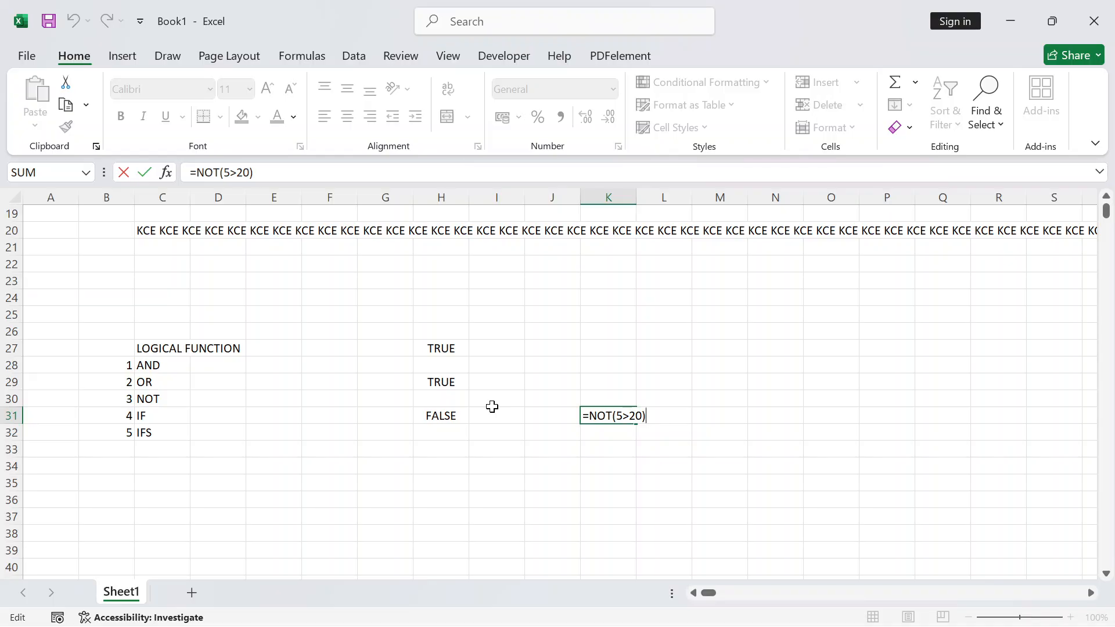
{"action": "key", "text": "Return"}
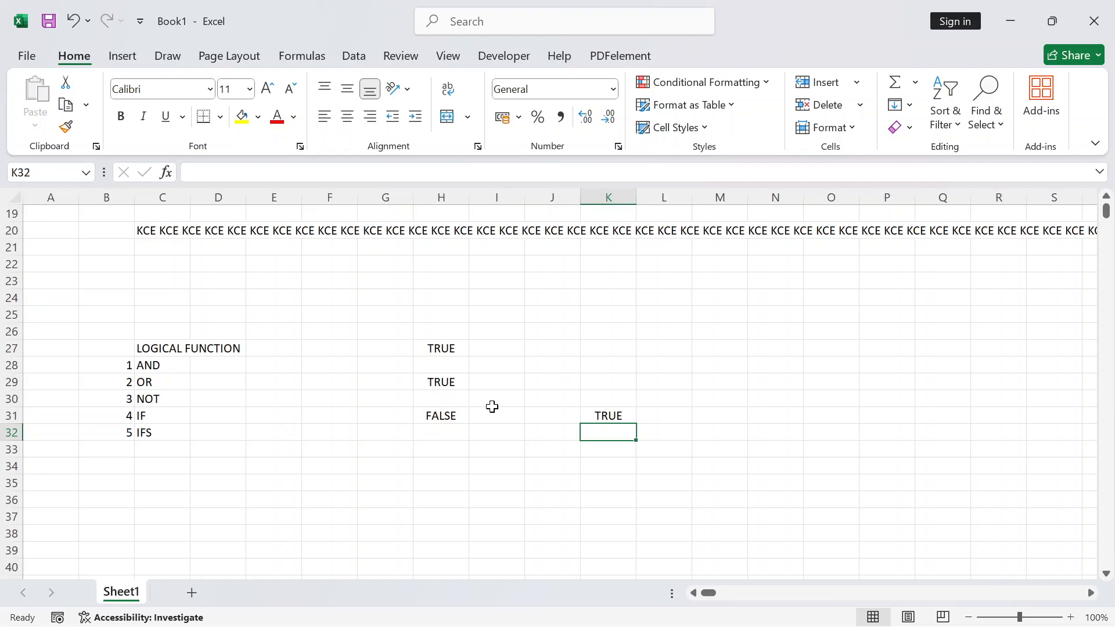
Move the selection over to cell M32
{"action": "key", "text": "Up"}
{"action": "key", "text": "Down"}
{"action": "key", "text": "Down"}
{"action": "key", "text": "Up"}
{"action": "key", "text": "Right"}
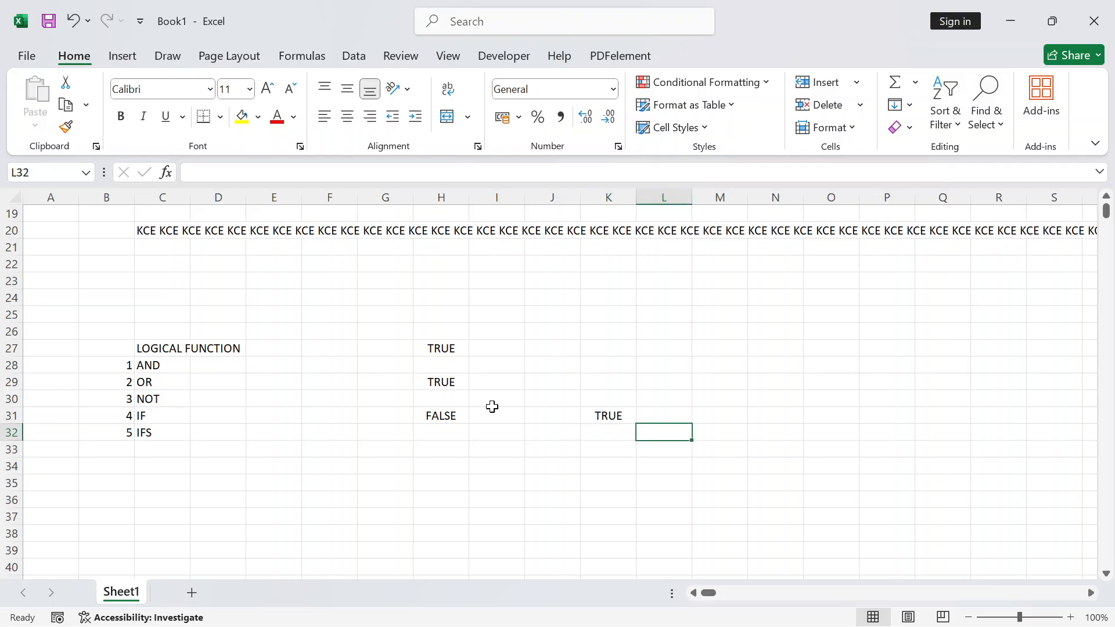
{"action": "key", "text": "Right"}
{"action": "key", "text": "Up"}
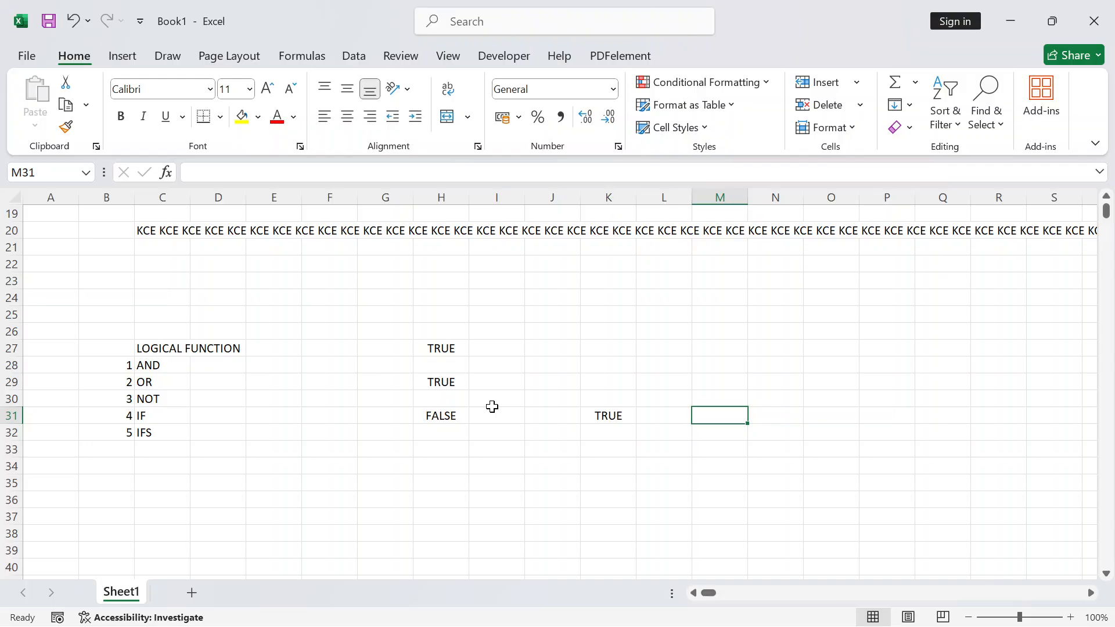
{"action": "key", "text": "Down"}
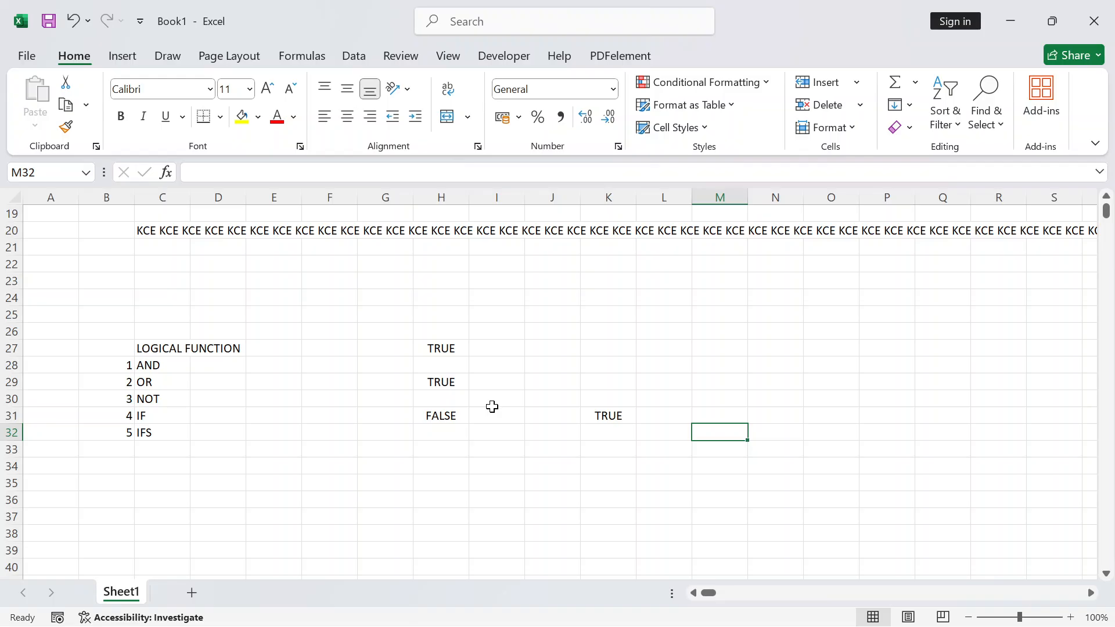
Enter =IF(10>5,"RAM","SITA") in M32 so it displays RAM
{"action": "type", "text": "="}
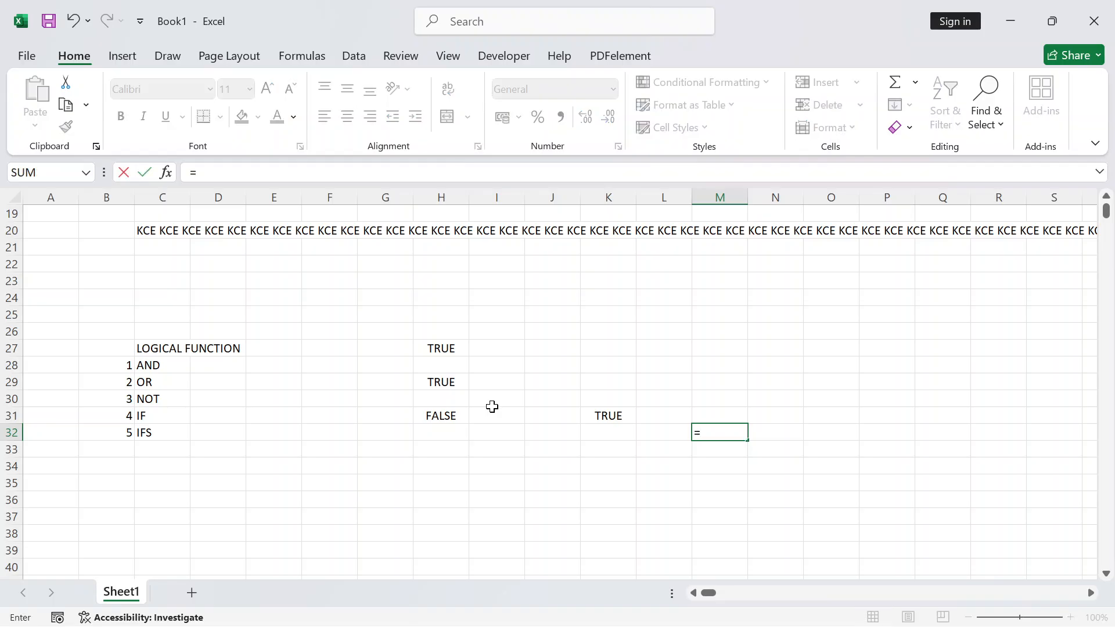
{"action": "type", "text": "IF"}
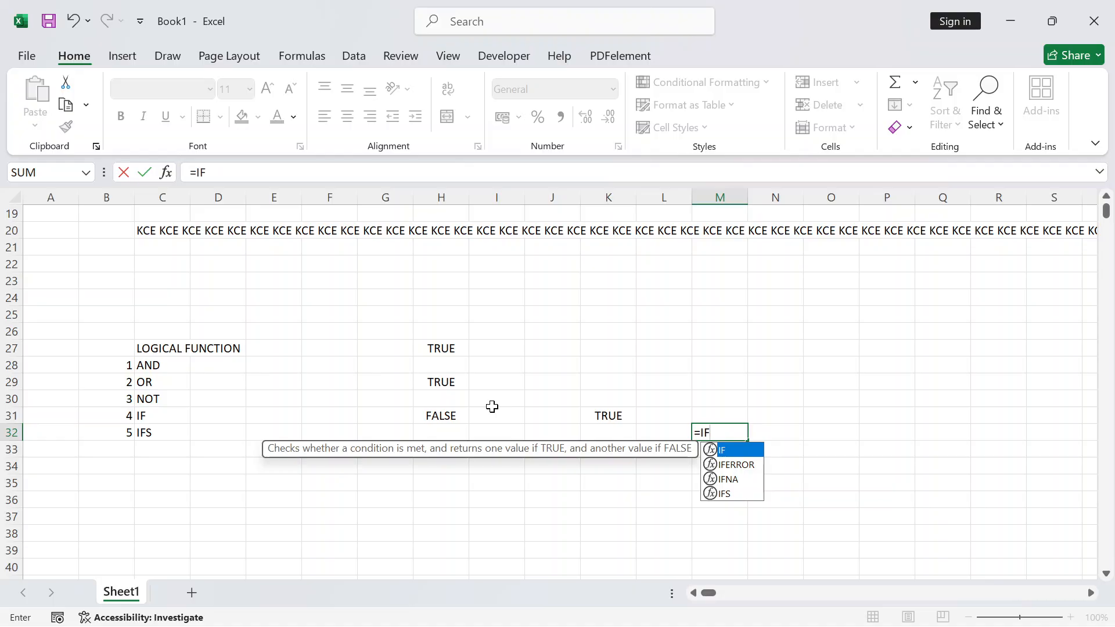
{"action": "type", "text": "("}
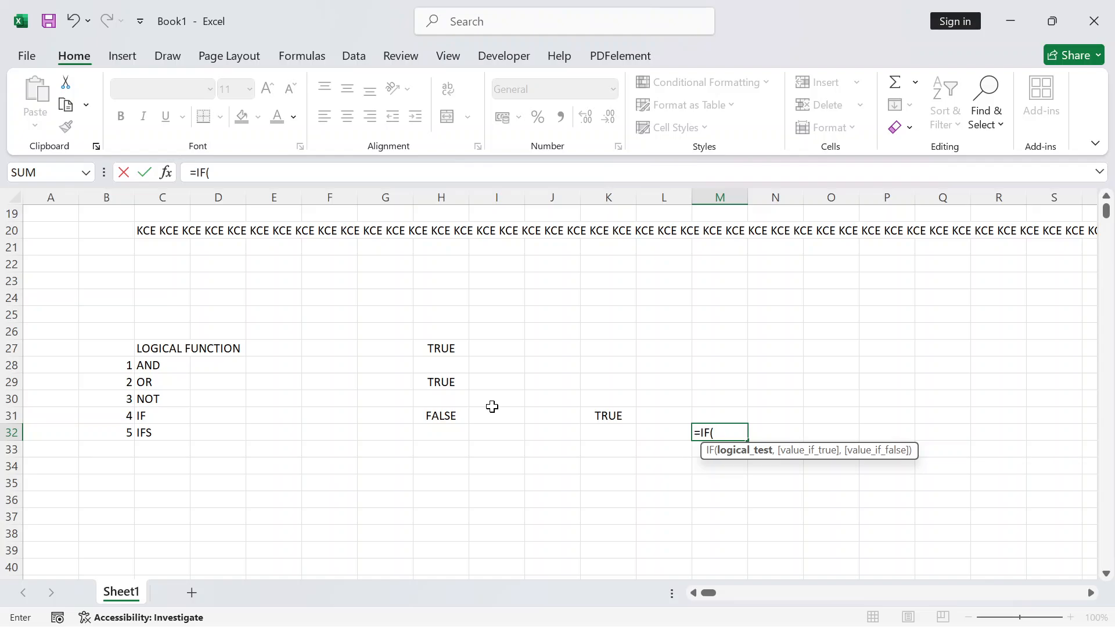
{"action": "type", "text": "10>5,"}
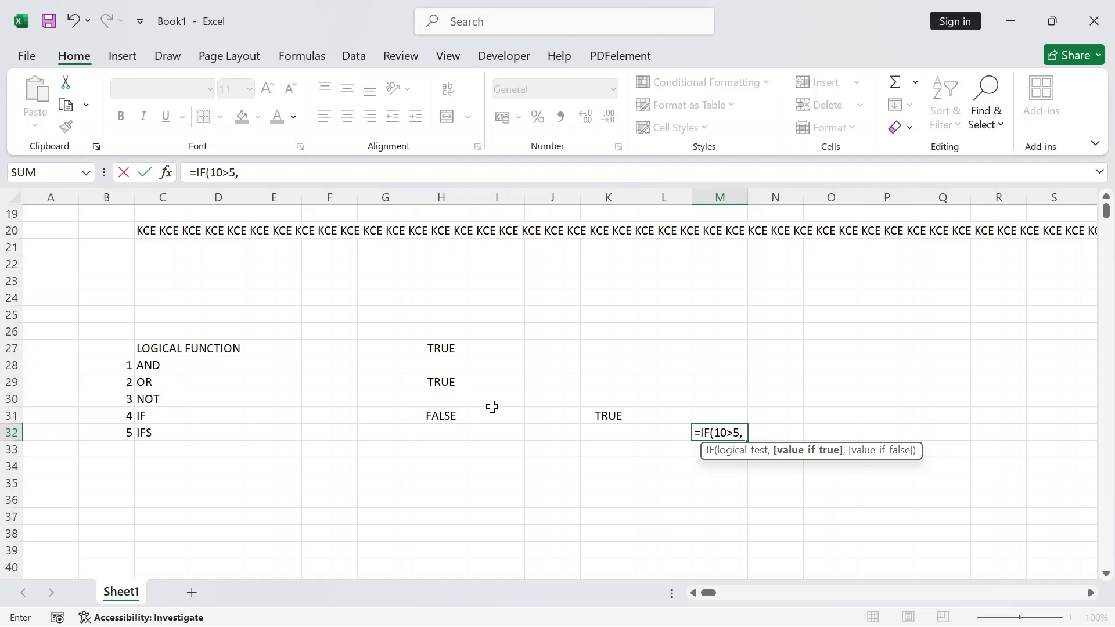
{"action": "type", "text": "\"RAM"}
{"action": "type", "text": ","}
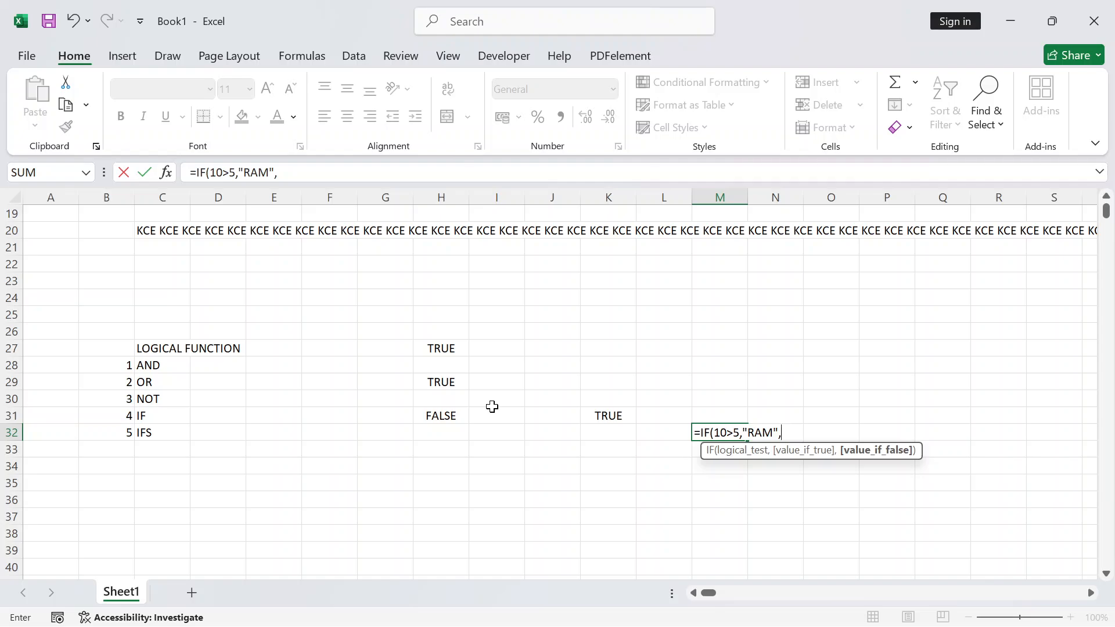
{"action": "type", "text": "s"}
{"action": "key", "text": "BackSpace"}
{"action": "type", "text": "l"}
{"action": "key", "text": "BackSpace"}
{"action": "type", "text": "SITA\")"}
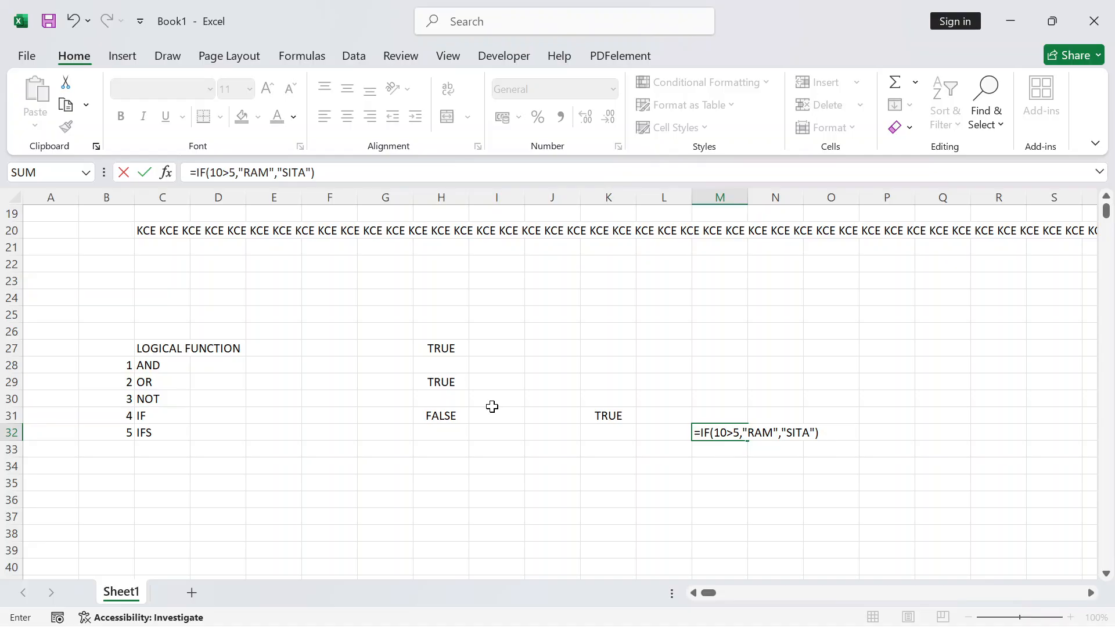
{"action": "key", "text": "Return"}
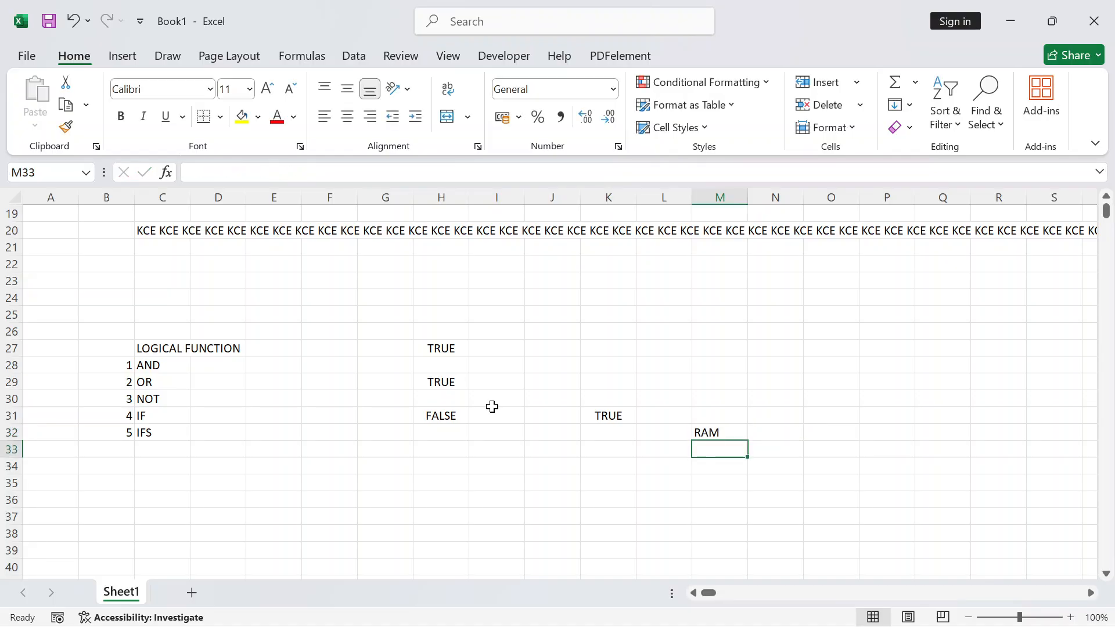
Change M32's IF condition to 10<5 so it returns SITA
{"action": "key", "text": "Up"}
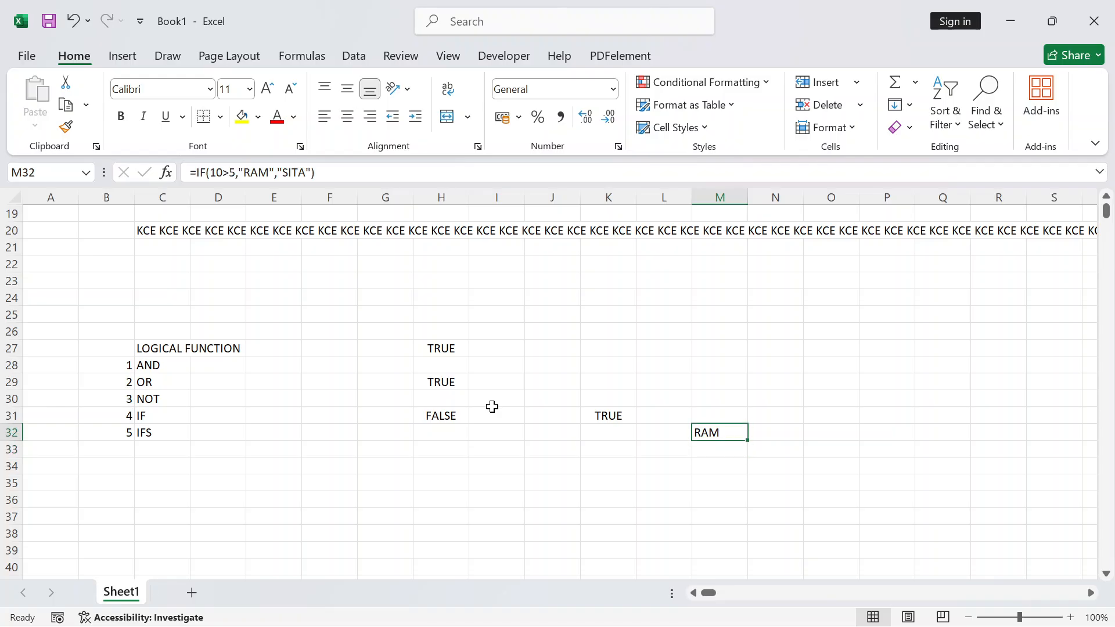
{"action": "key", "text": "F2"}
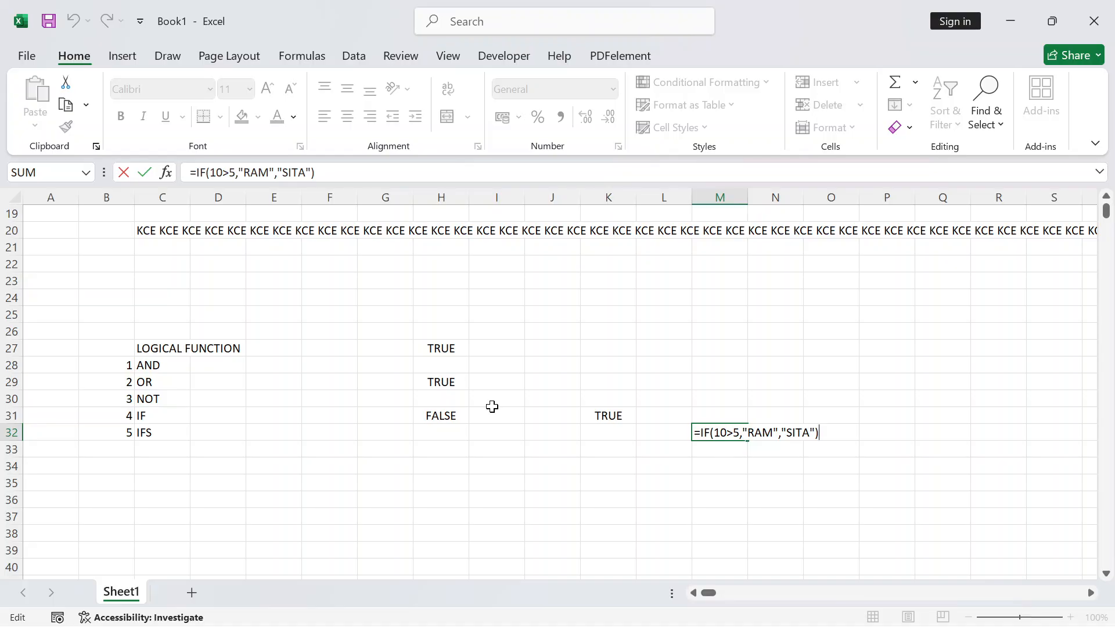
{"action": "key", "text": "Left"}
{"action": "key", "text": "Left"}
{"action": "key", "text": "Left"}
{"action": "key", "text": "Left"}
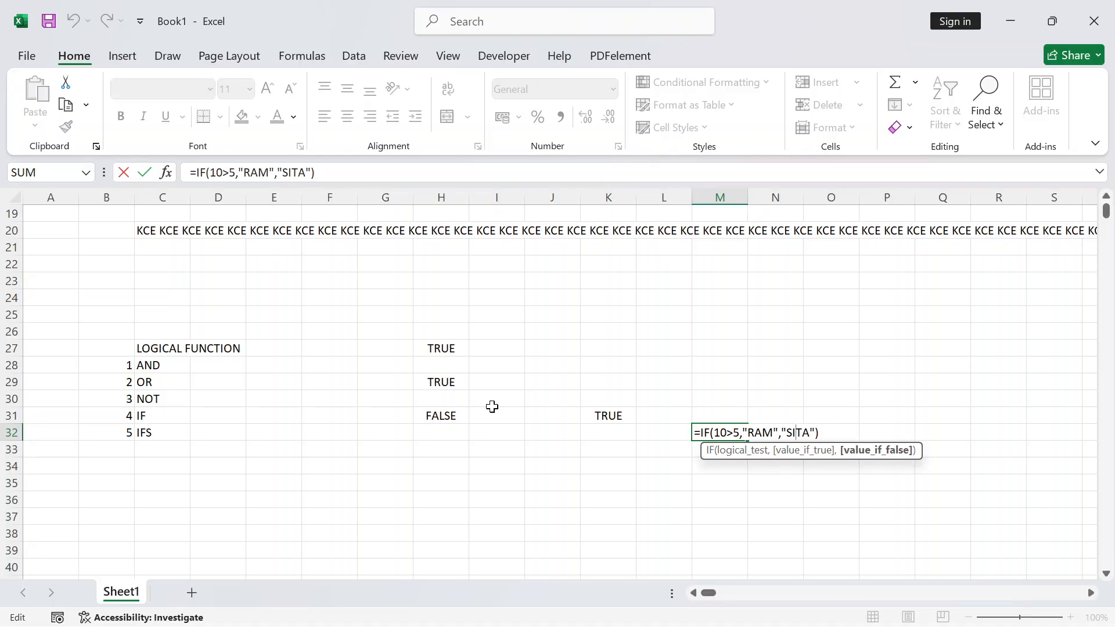
{"action": "key", "text": "Left"}
{"action": "key", "text": "Left"}
{"action": "key", "text": "Left"}
{"action": "key", "text": "Left"}
{"action": "key", "text": "Left"}
{"action": "key", "text": "Left"}
{"action": "key", "text": "Left"}
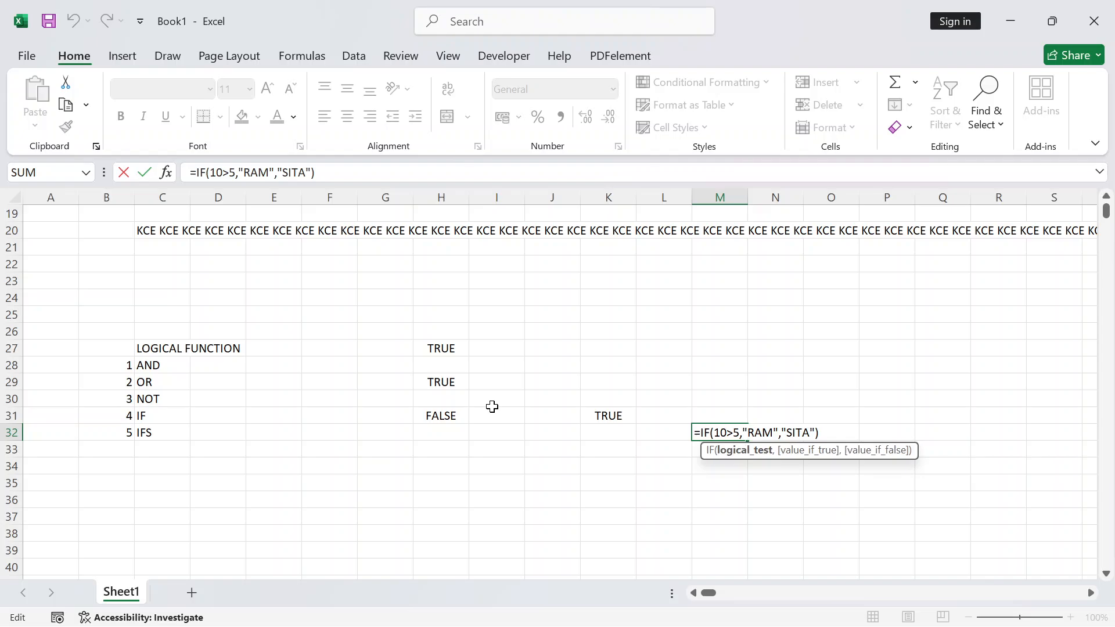
{"action": "key", "text": "BackSpace"}
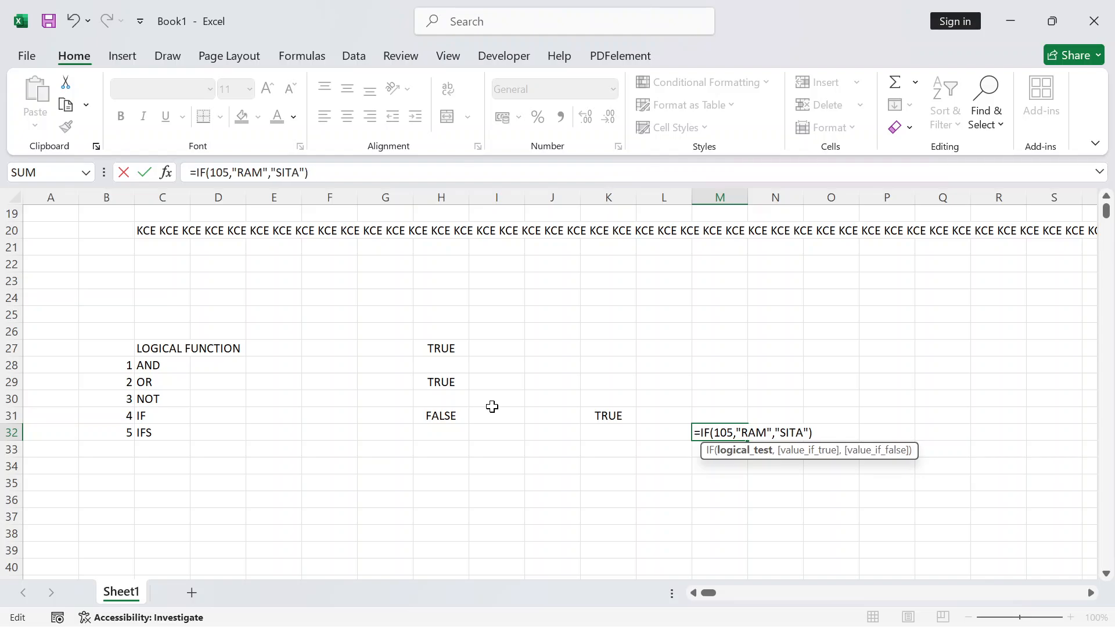
{"action": "type", "text": "<"}
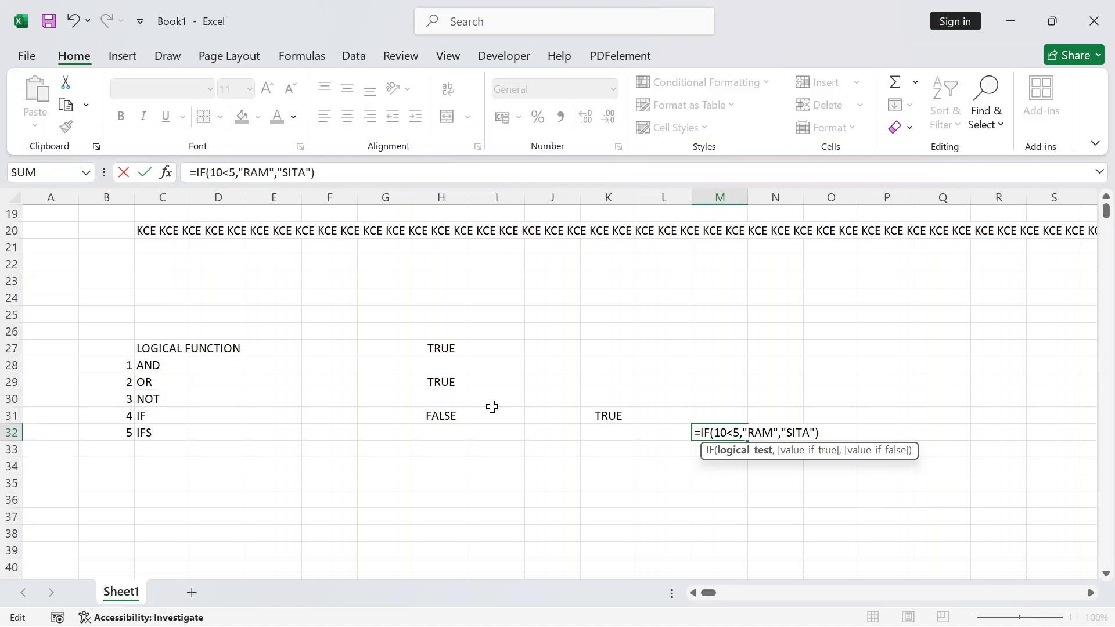
{"action": "key", "text": "Return"}
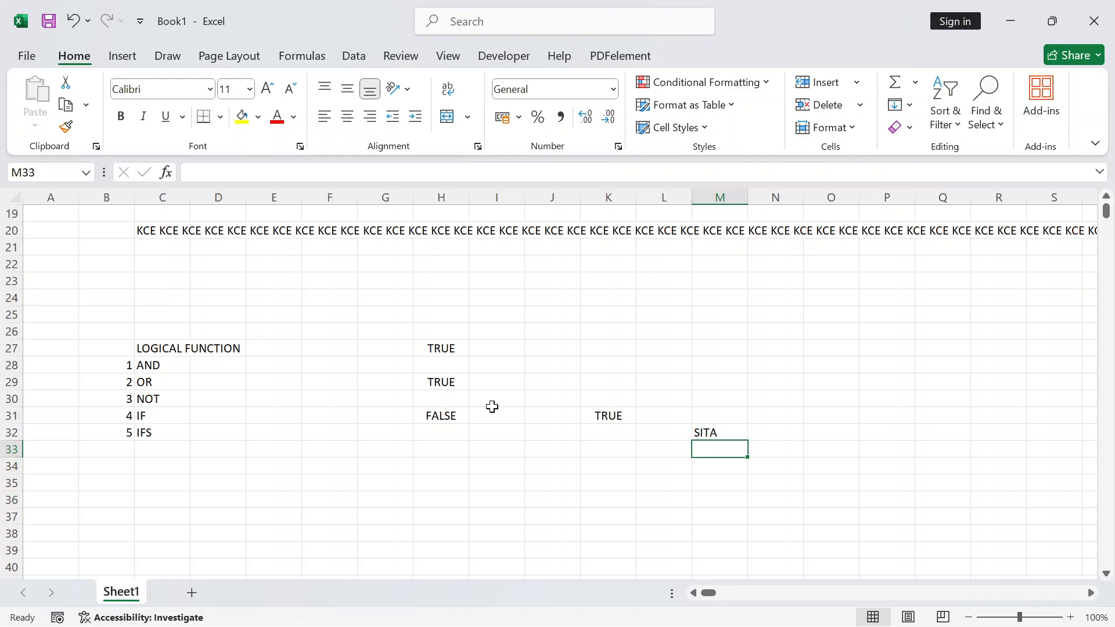
Replace RAM with A and SITA with B, so M32 displays B
{"action": "key", "text": "Up"}
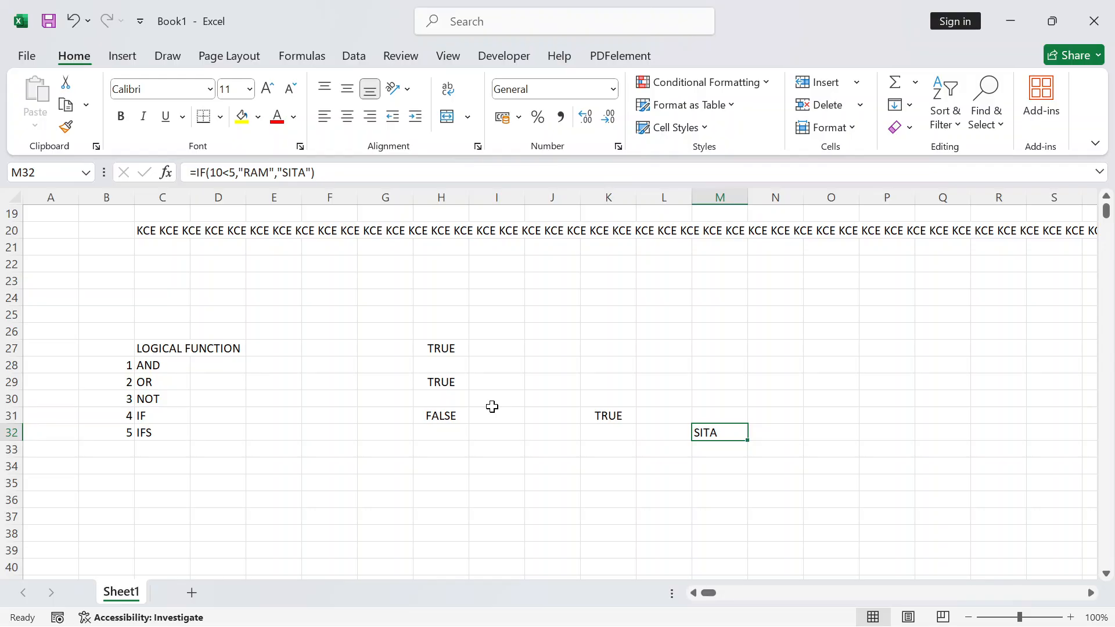
{"action": "key", "text": "F2"}
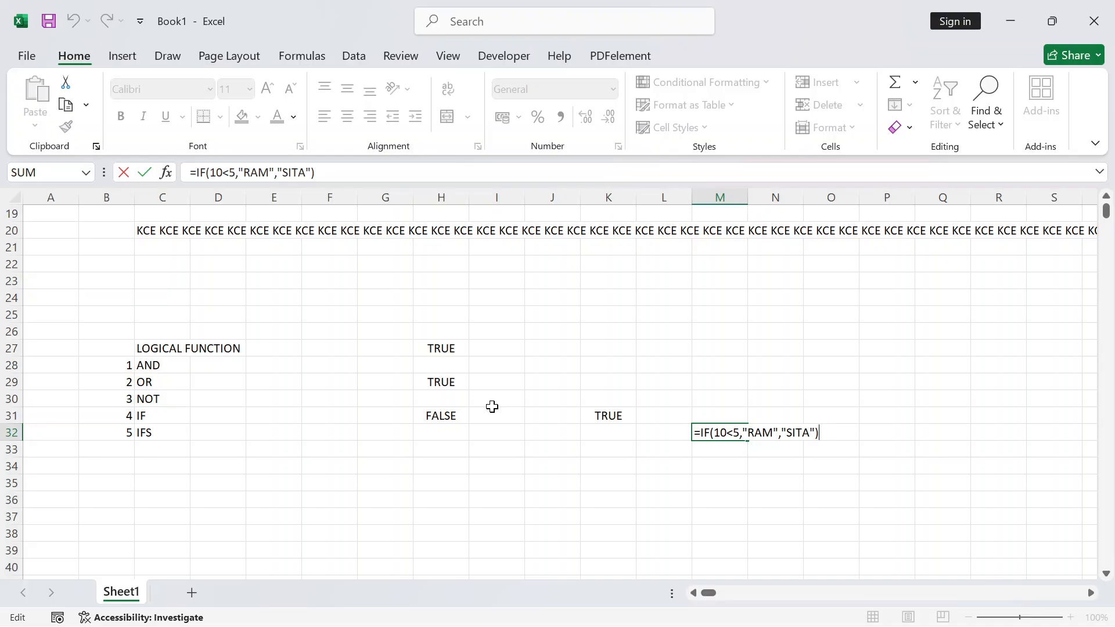
{"action": "key", "text": "Left"}
{"action": "key", "text": "Left"}
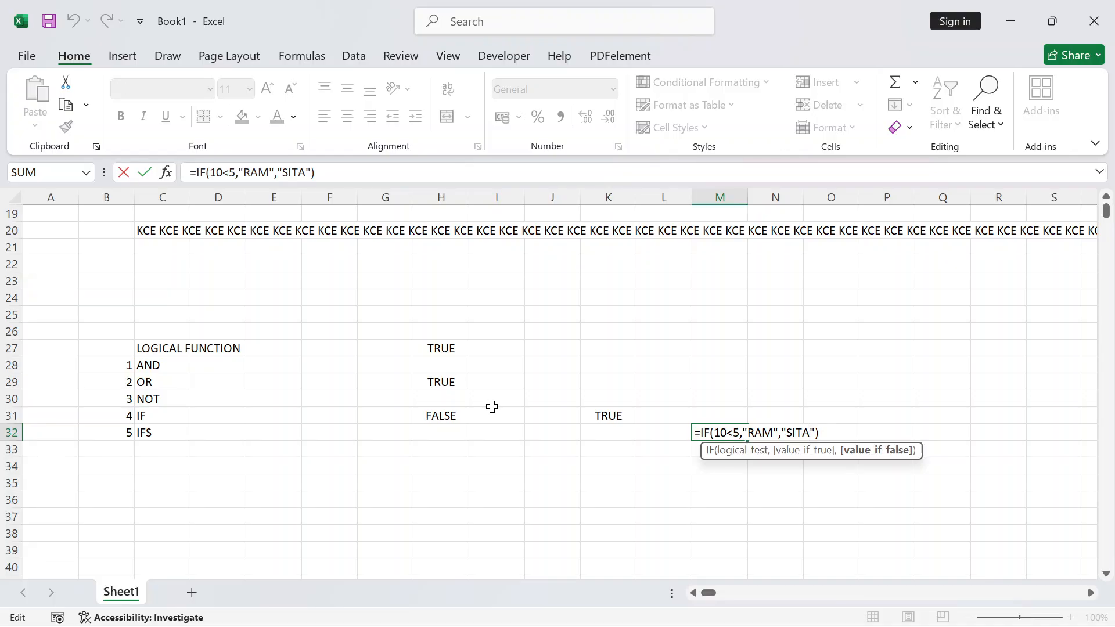
{"action": "key", "text": "Left"}
{"action": "key", "text": "Left"}
{"action": "key", "text": "Left"}
{"action": "key", "text": "Left"}
{"action": "key", "text": "Left"}
{"action": "key", "text": "Left"}
{"action": "key", "text": "Left"}
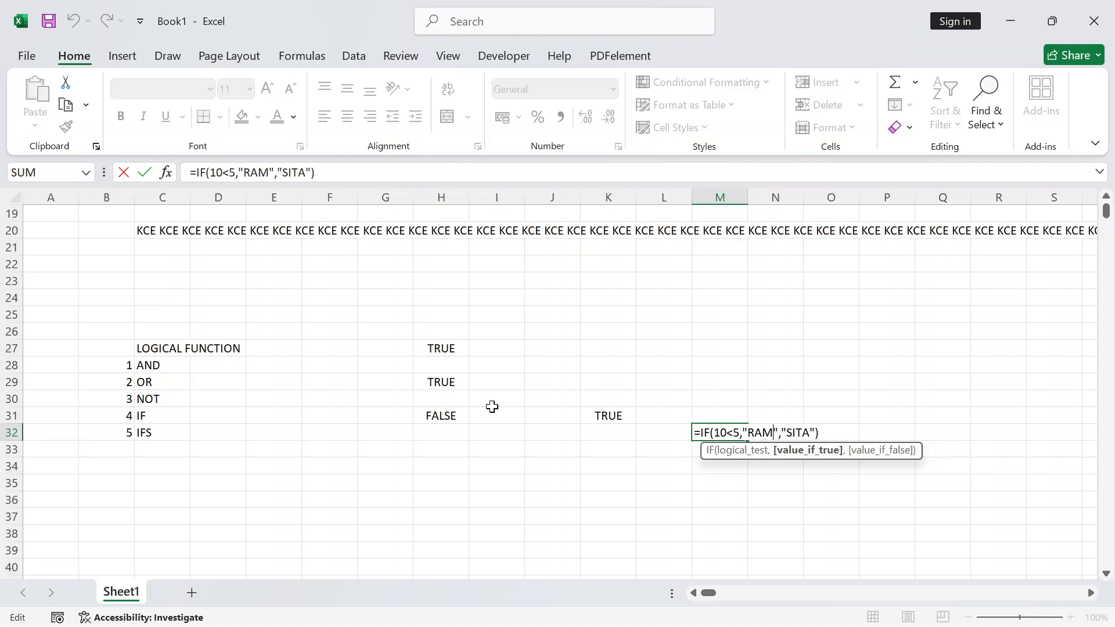
{"action": "key", "text": "BackSpace"}
{"action": "key", "text": "BackSpace"}
{"action": "key", "text": "BackSpace"}
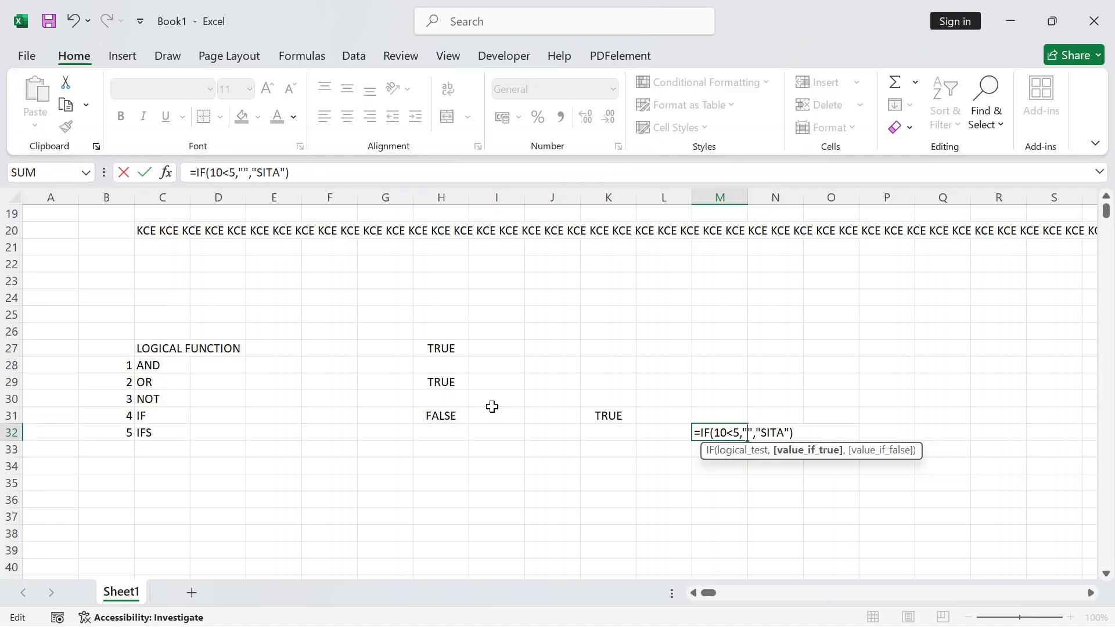
{"action": "type", "text": "A"}
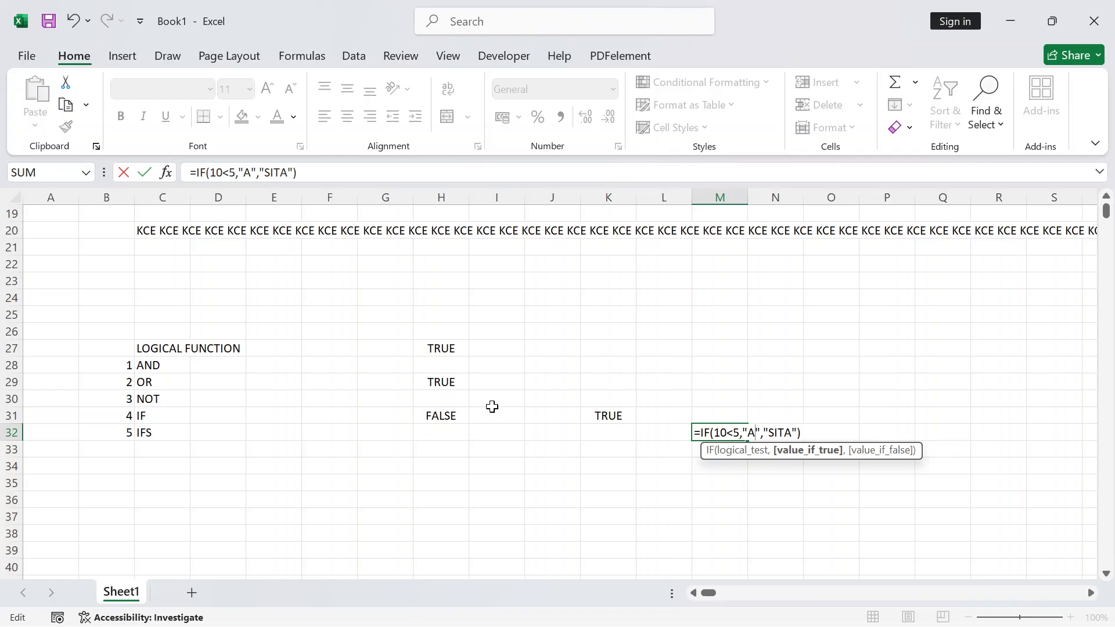
{"action": "key", "text": "Right"}
{"action": "key", "text": "Right"}
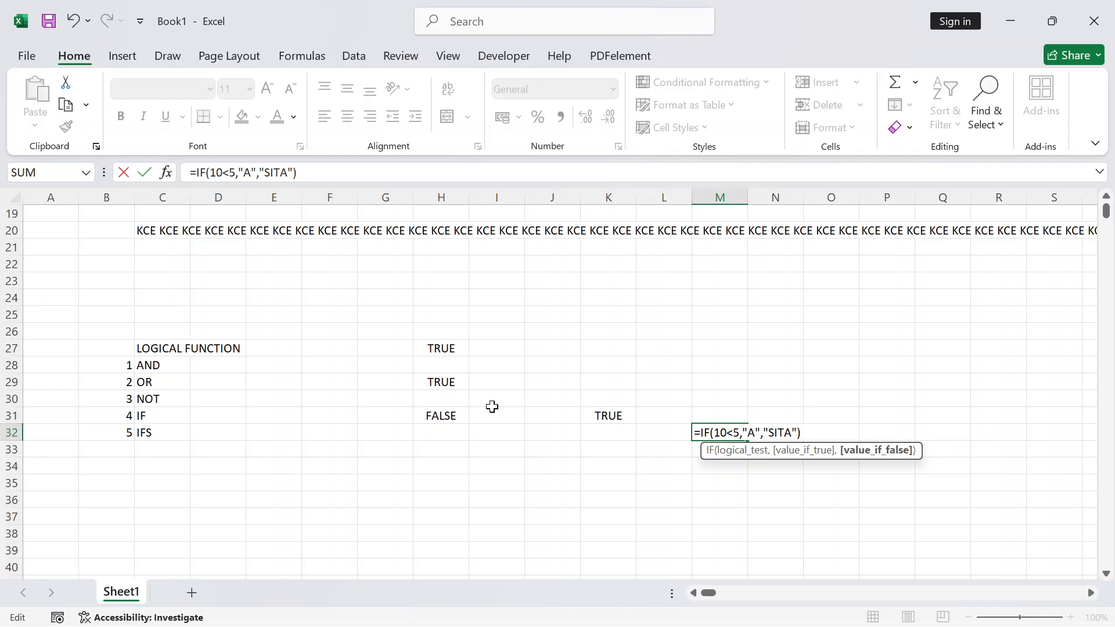
{"action": "key", "text": "BackSpace"}
{"action": "key", "text": "BackSpace"}
{"action": "key", "text": "BackSpace"}
{"action": "key", "text": "BackSpace"}
{"action": "type", "text": "B"}
{"action": "key", "text": "Return"}
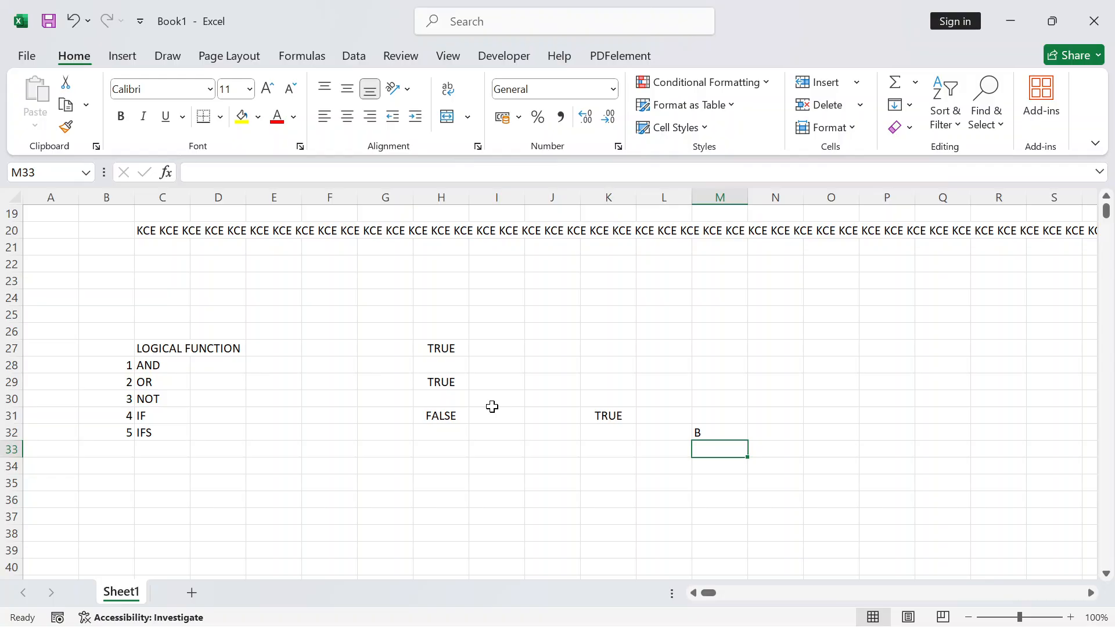
Enter the mark 90 in cell M26
{"action": "key", "text": "Up"}
{"action": "key", "text": "Up"}
{"action": "key", "text": "Up"}
{"action": "key", "text": "Up"}
{"action": "key", "text": "Up"}
{"action": "key", "text": "Up"}
{"action": "key", "text": "Up"}
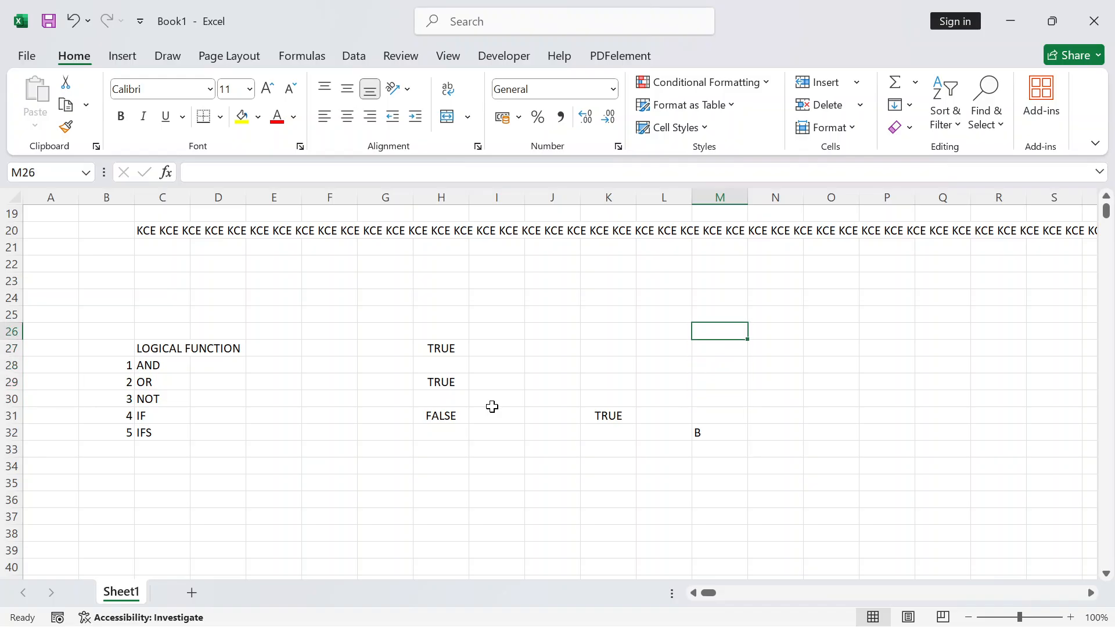
{"action": "type", "text": "90"}
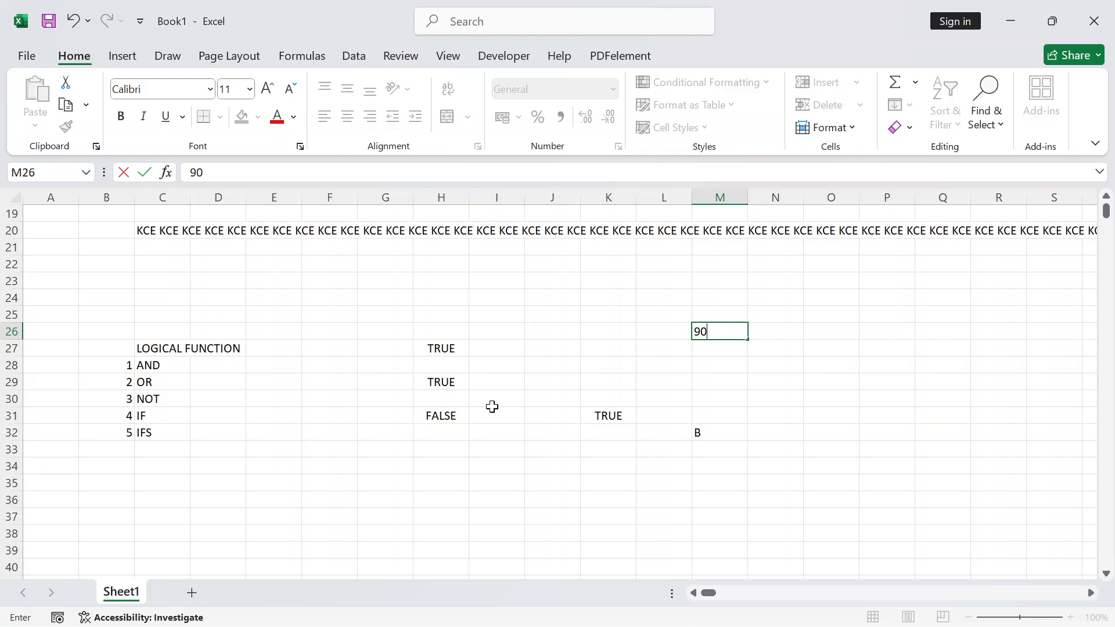
{"action": "key", "text": "Down"}
{"action": "key", "text": "Down"}
Enter =IF(M26>=30,"PASS","FAIL") in M28 so it shows PASS
{"action": "type", "text": "=IF"}
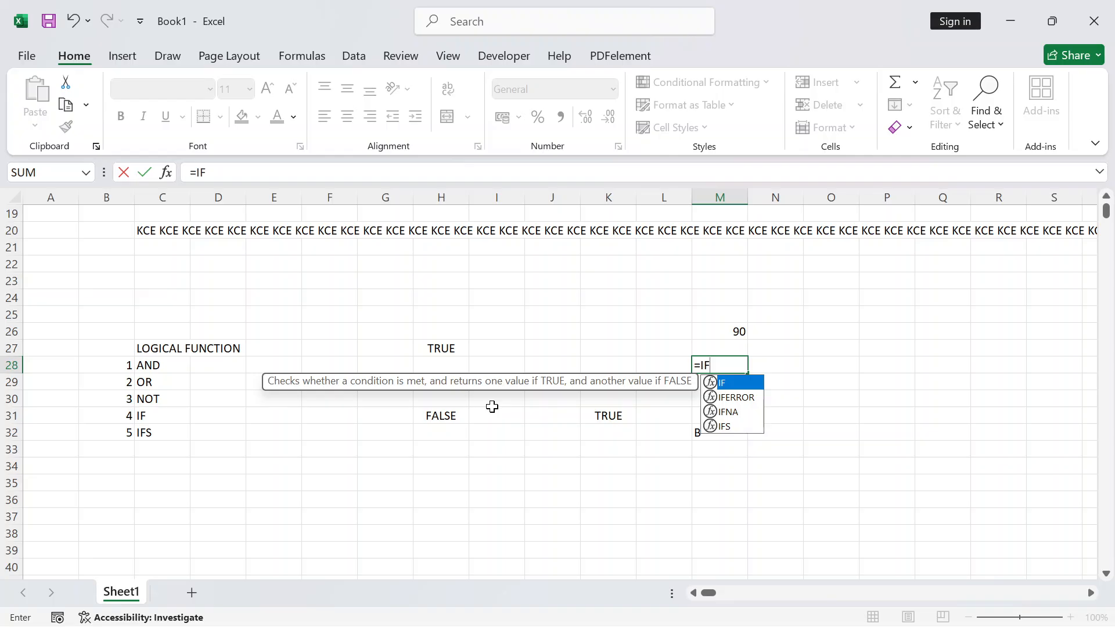
{"action": "type", "text": "("}
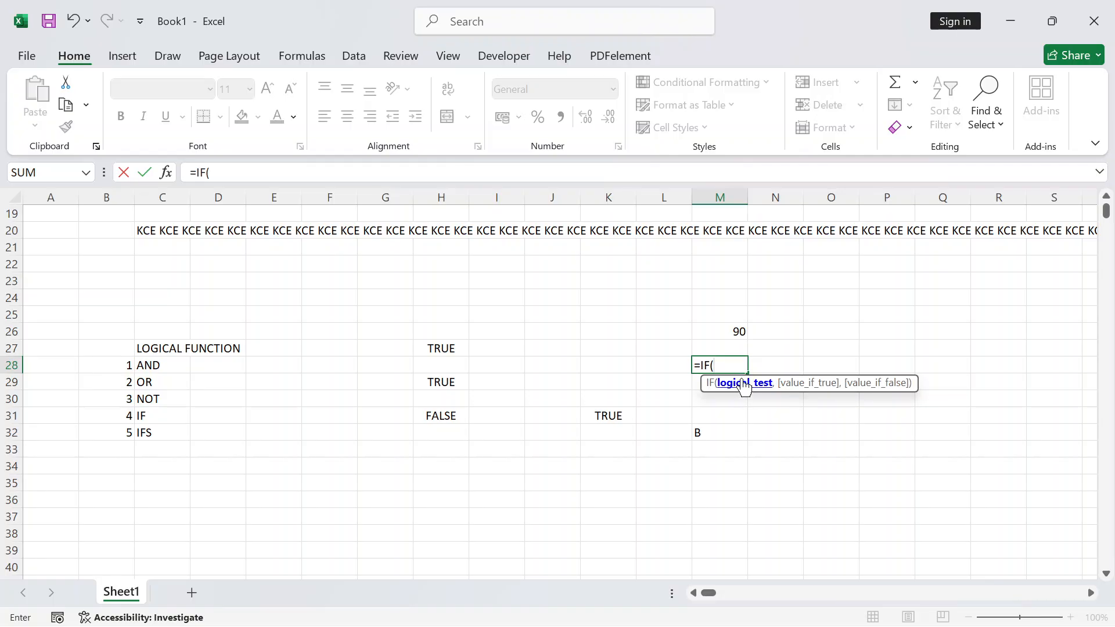
{"action": "left_click", "coordinate": [728, 332]}
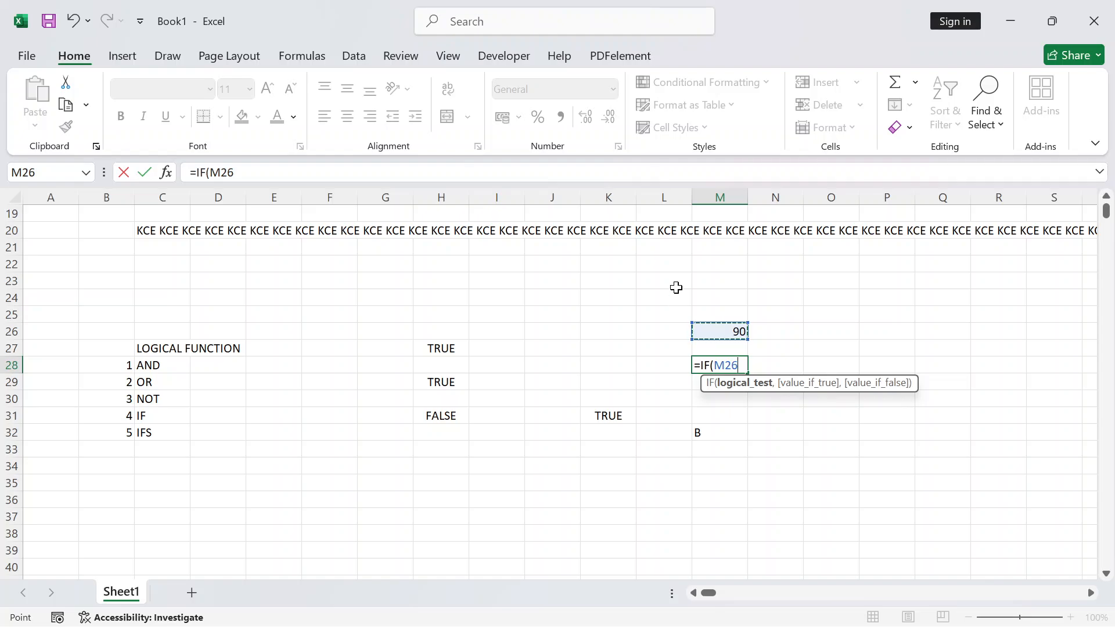
{"action": "type", "text": ">"}
{"action": "type", "text": "=30"}
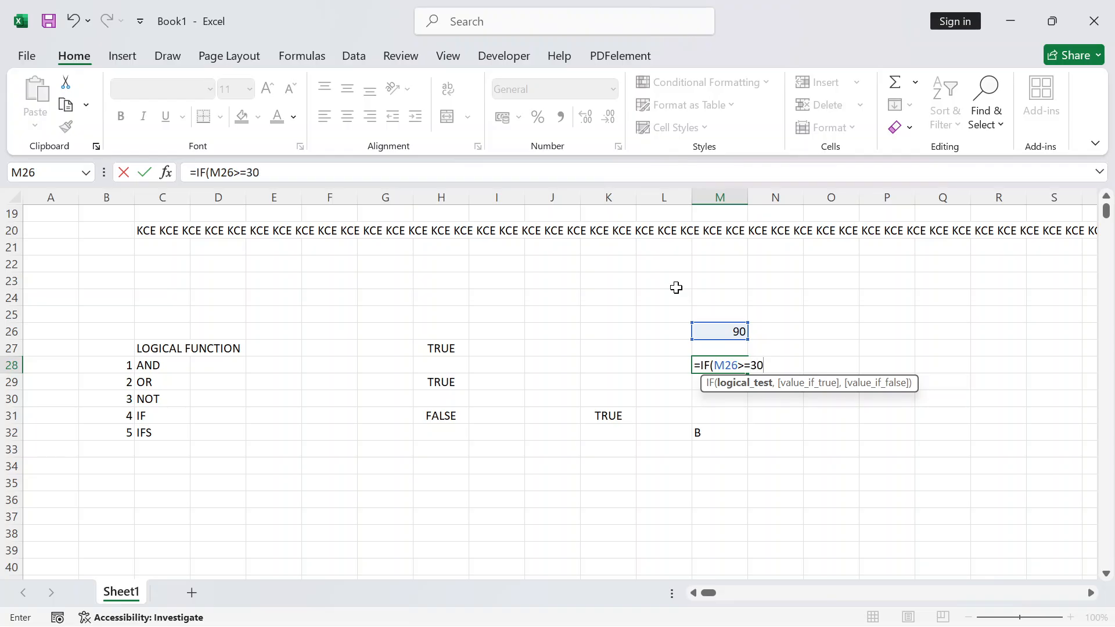
{"action": "type", "text": ","}
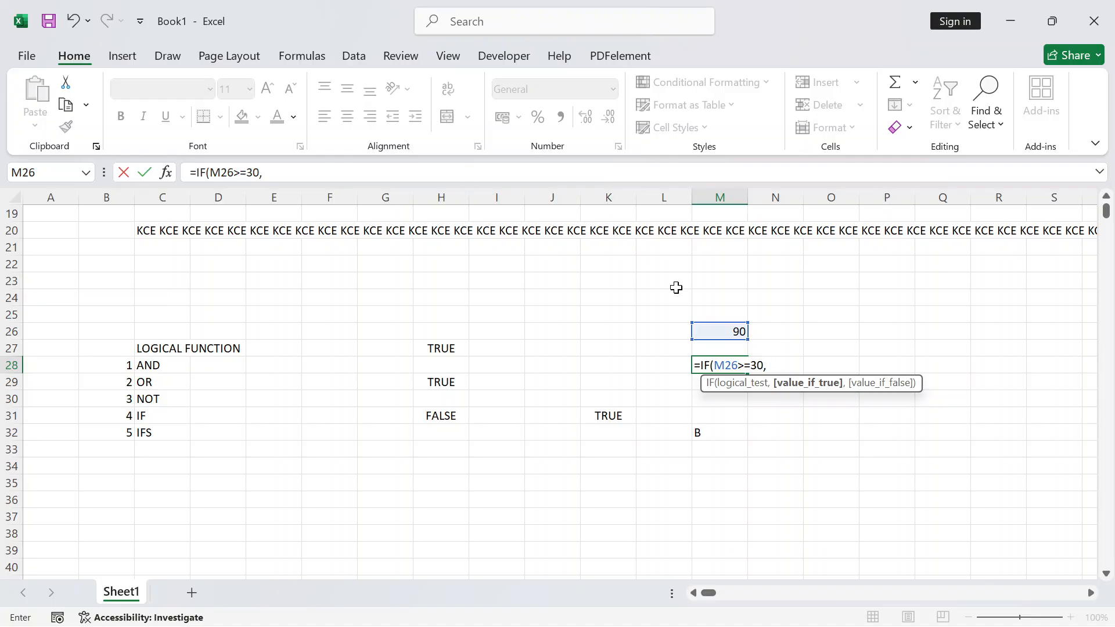
{"action": "type", "text": "\"p"}
{"action": "key", "text": "BackSpace"}
{"action": "type", "text": "PASS\",\"FAI"}
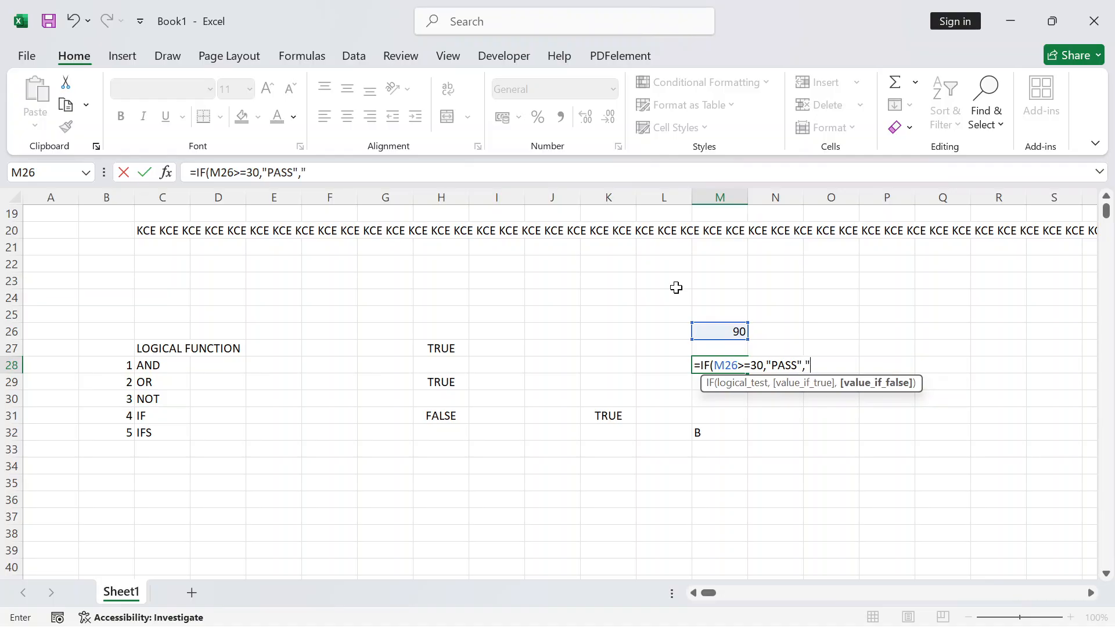
{"action": "type", "text": "L\""}
{"action": "key", "text": "Return"}
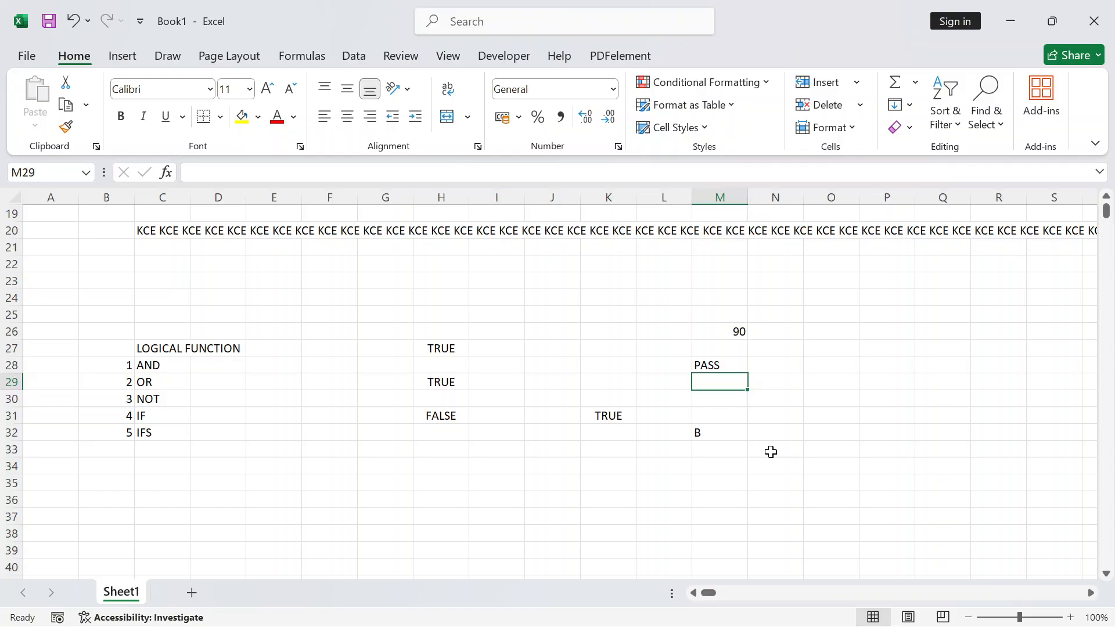
Change M26 from 90 to 20 so the M28 result becomes FAIL
{"action": "left_click", "coordinate": [727, 332]}
{"action": "type", "text": "20"}
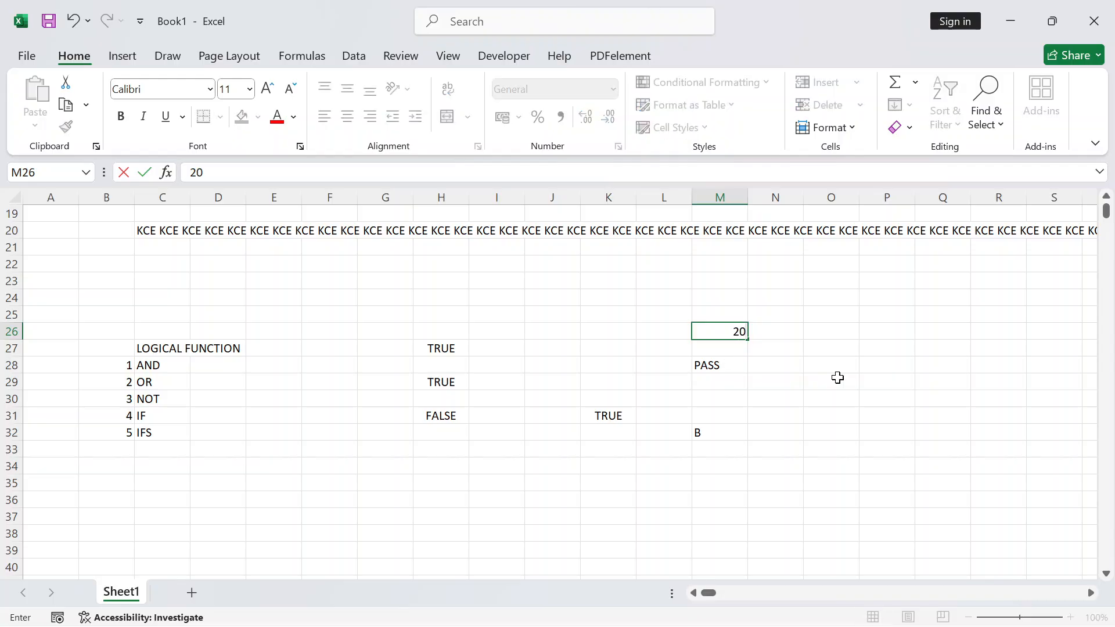
{"action": "key", "text": "Return"}
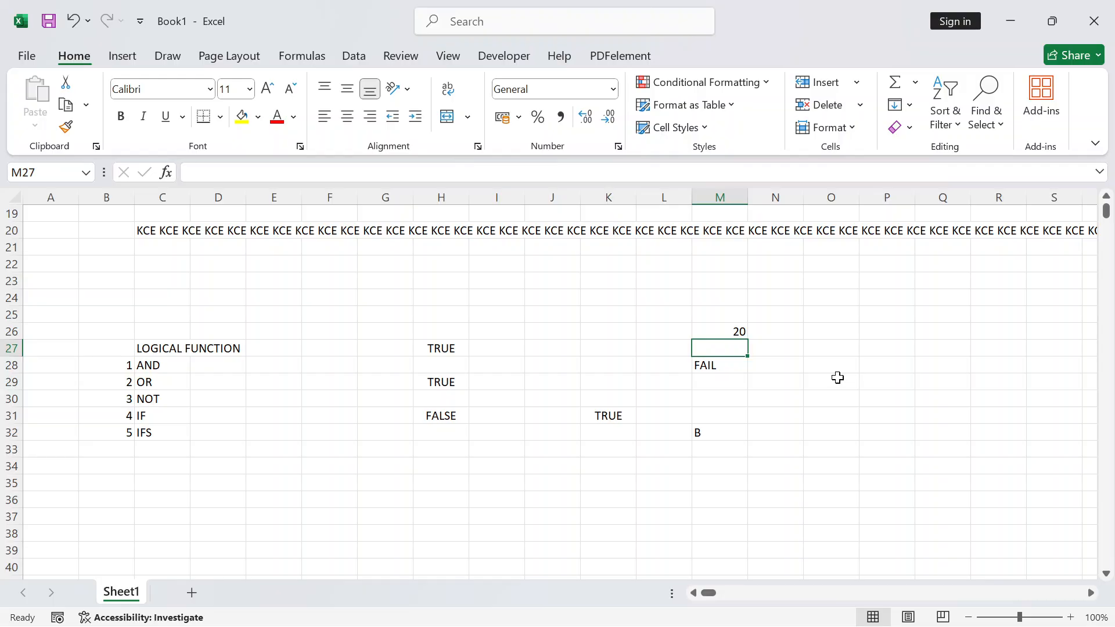
Inspect the IF formula in M28 without changing it
{"action": "key", "text": "Down"}
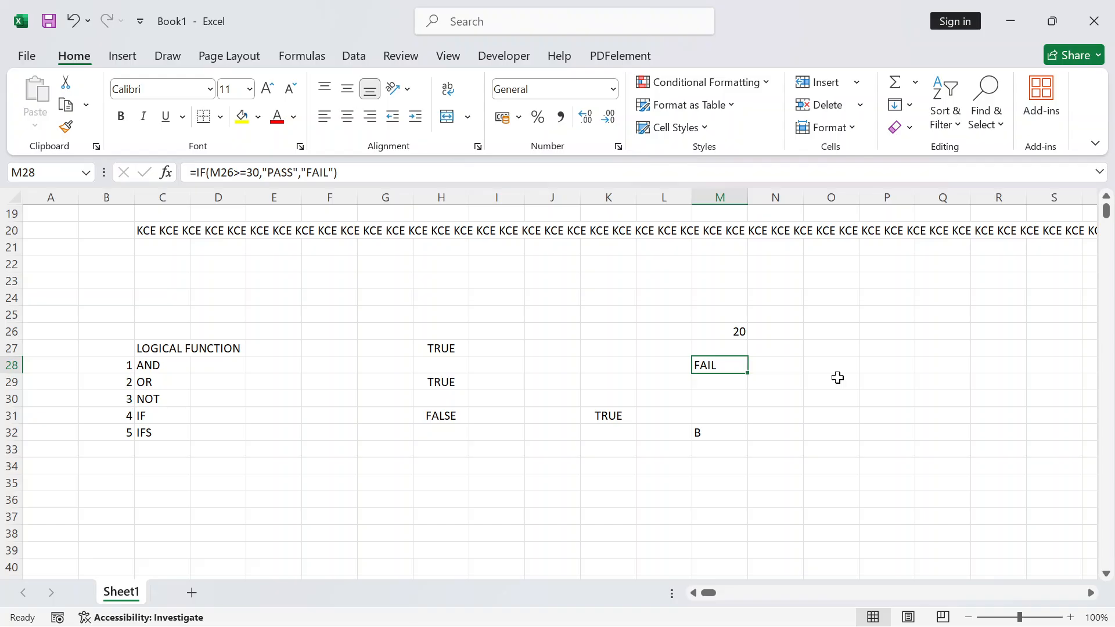
{"action": "key", "text": "F2"}
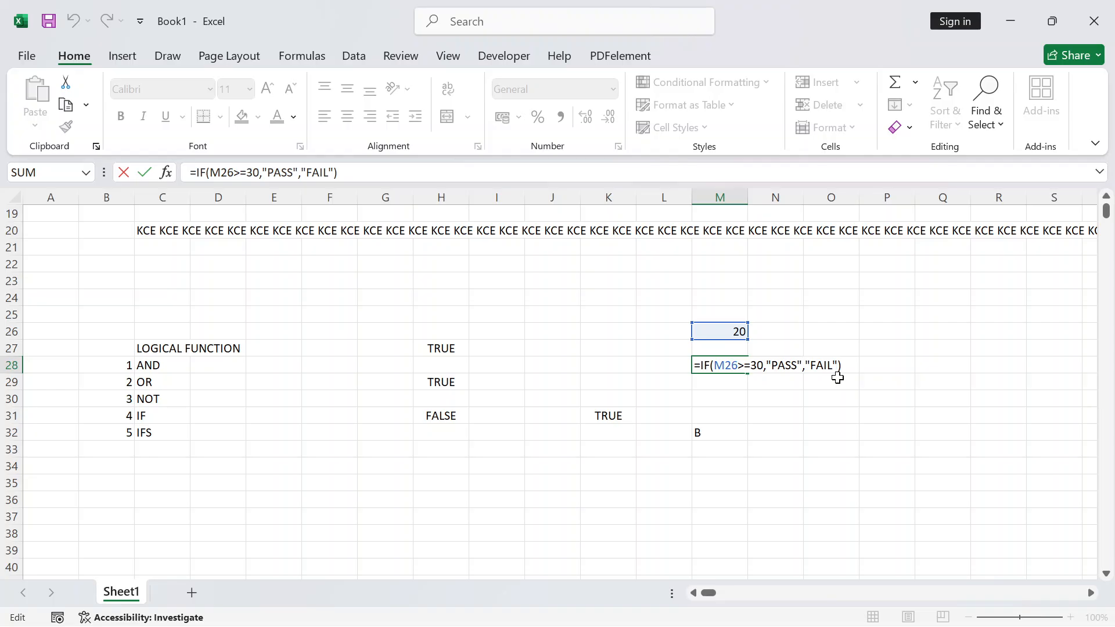
{"action": "left_click", "coordinate": [656, 502]}
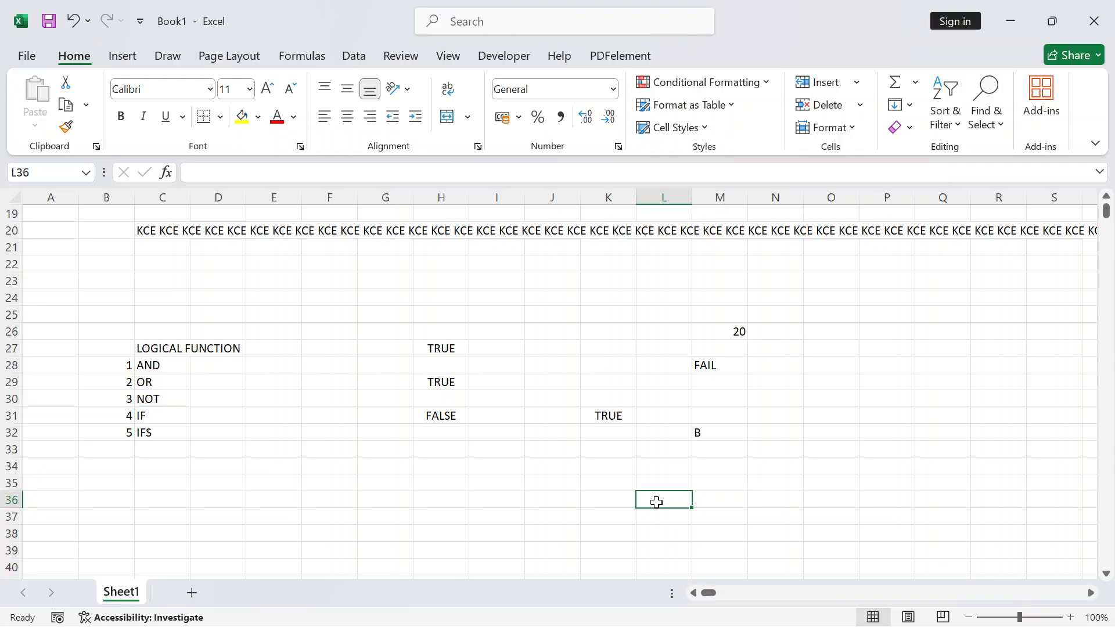
Select and delete everything on the worksheet, then return to cell A1
{"action": "scroll", "coordinate": [656, 502], "scroll_direction": "up", "scroll_amount": 6}
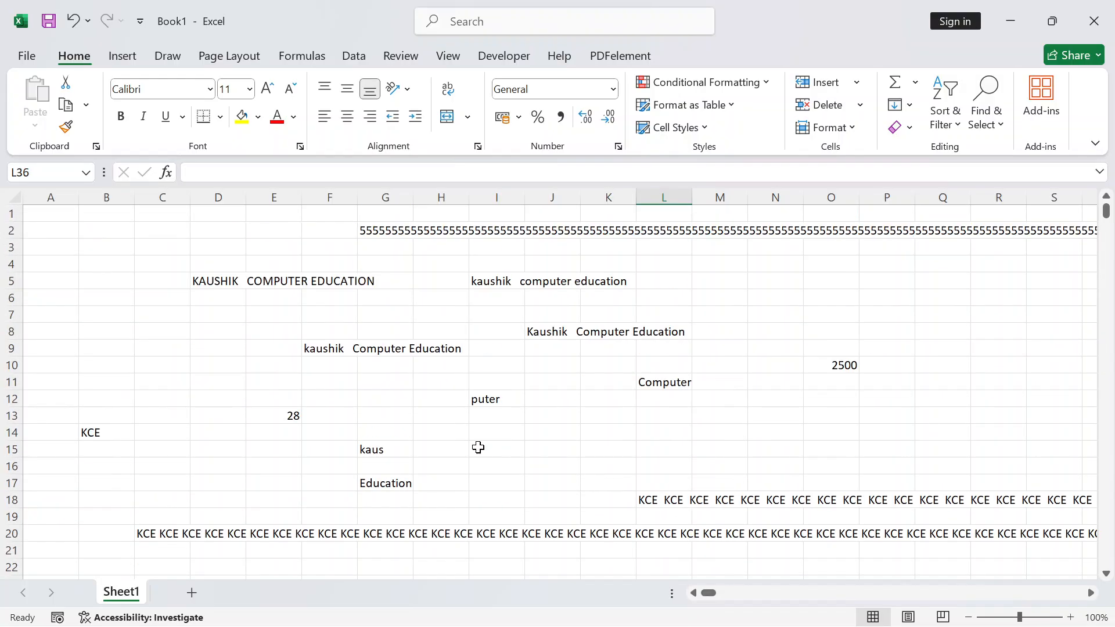
{"action": "scroll", "coordinate": [314, 410], "scroll_direction": "down", "scroll_amount": 5}
{"action": "key", "text": "ctrl+a"}
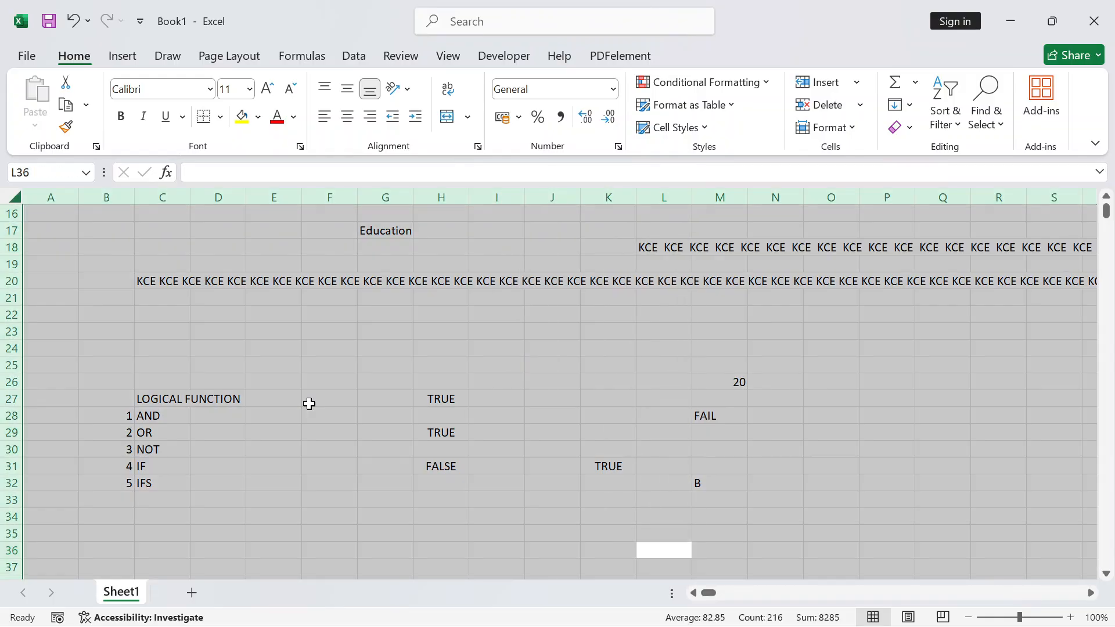
{"action": "key", "text": "Delete"}
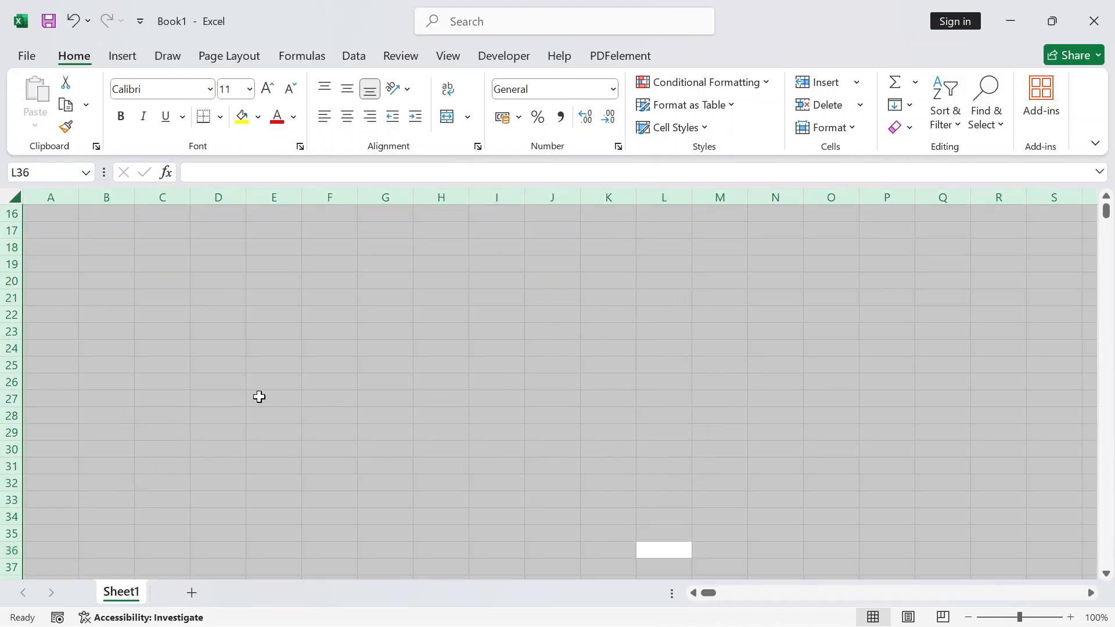
{"action": "scroll", "coordinate": [259, 396], "scroll_direction": "up", "scroll_amount": 5}
{"action": "left_click", "coordinate": [59, 208]}
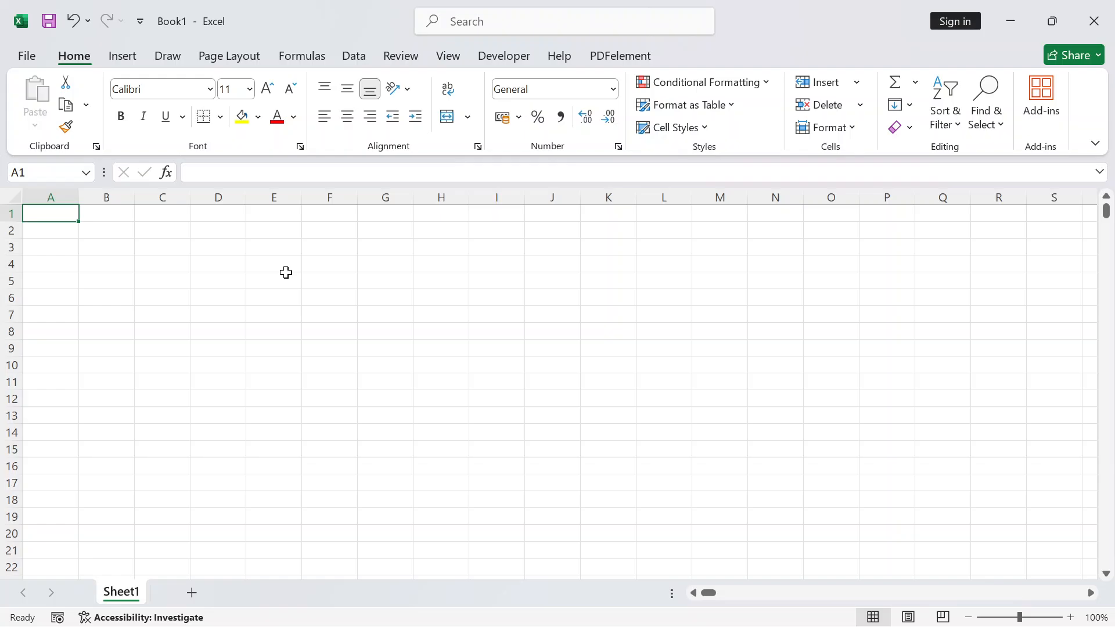
Enter the headings S.N., ROLL NO., NAME OF STUDENTS and ROLL CODE across A1:D1
{"action": "type", "text": "S.N."}
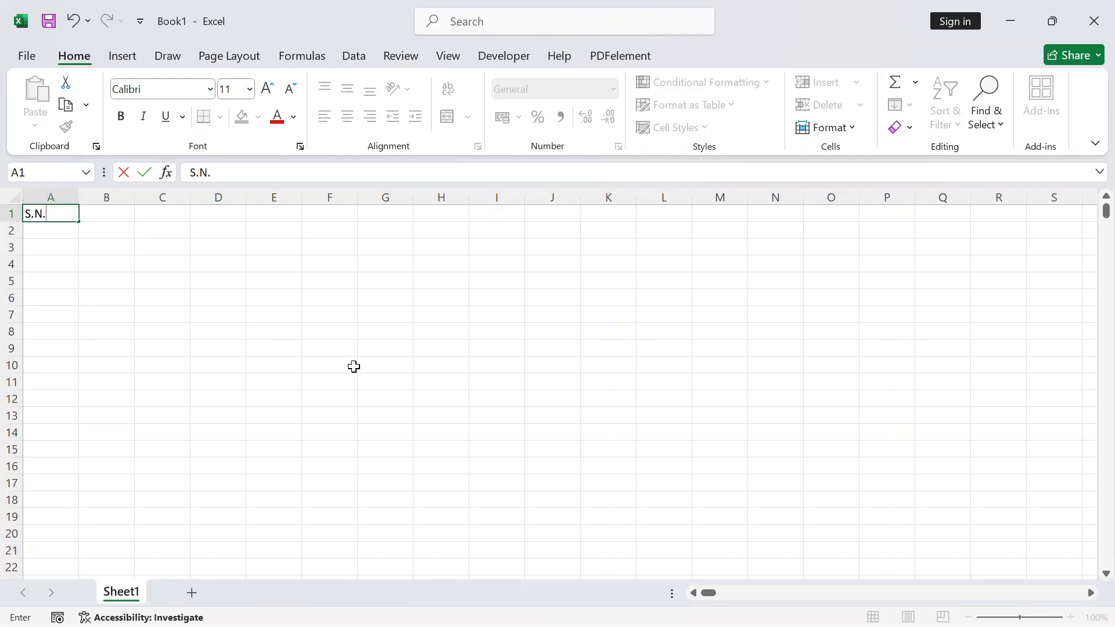
{"action": "key", "text": "Tab"}
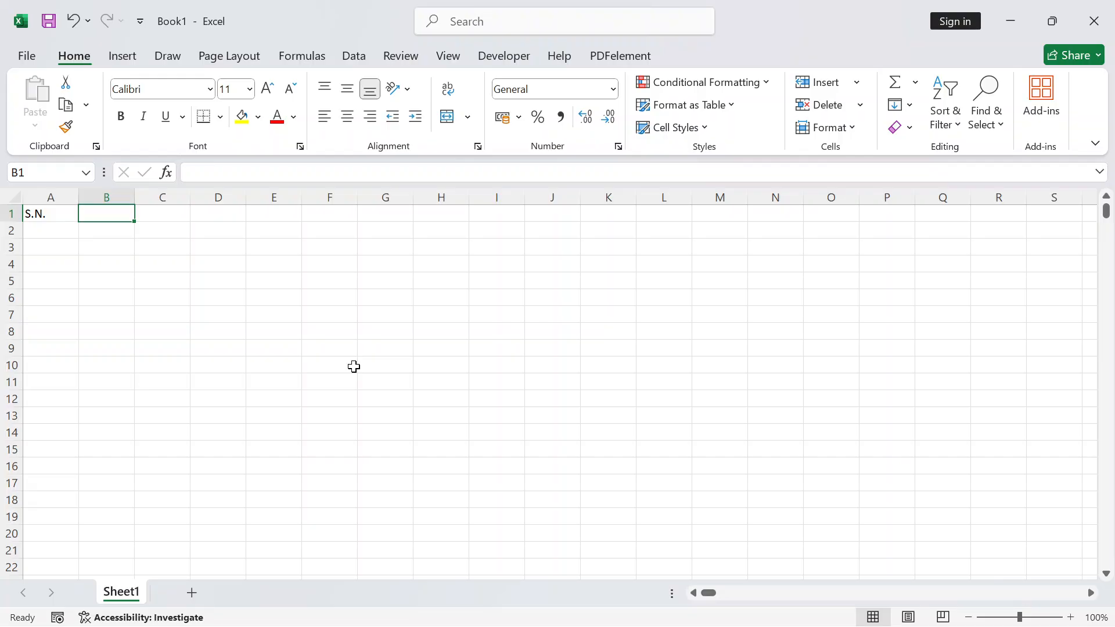
{"action": "type", "text": "ROLL"}
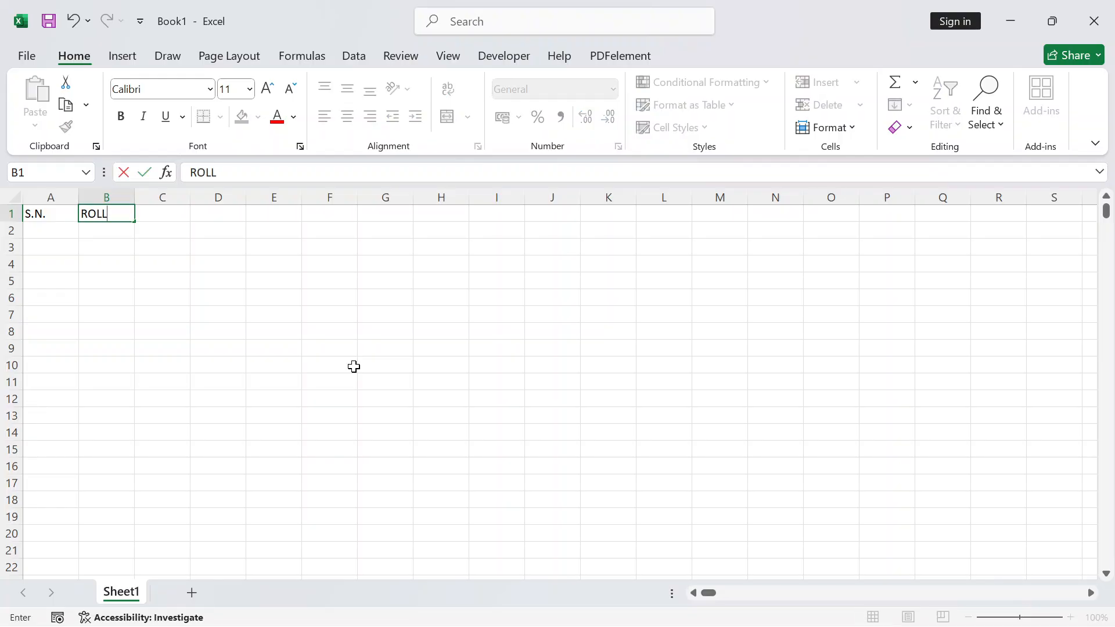
{"action": "type", "text": " NO."}
{"action": "key", "text": "Tab"}
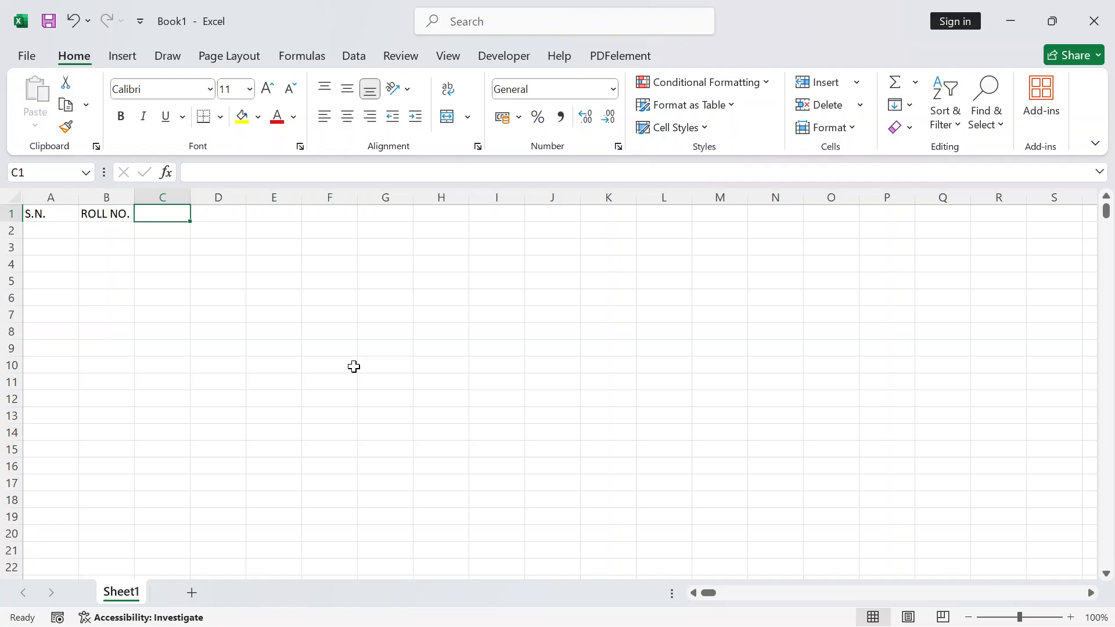
{"action": "type", "text": "NAME OF"}
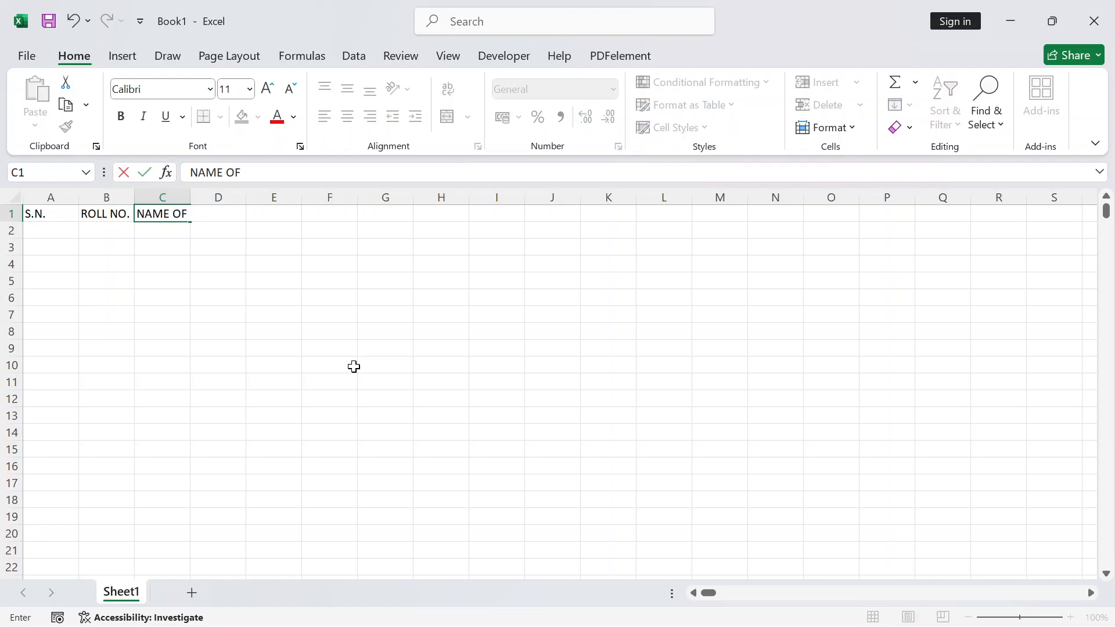
{"action": "type", "text": " STUDENTS"}
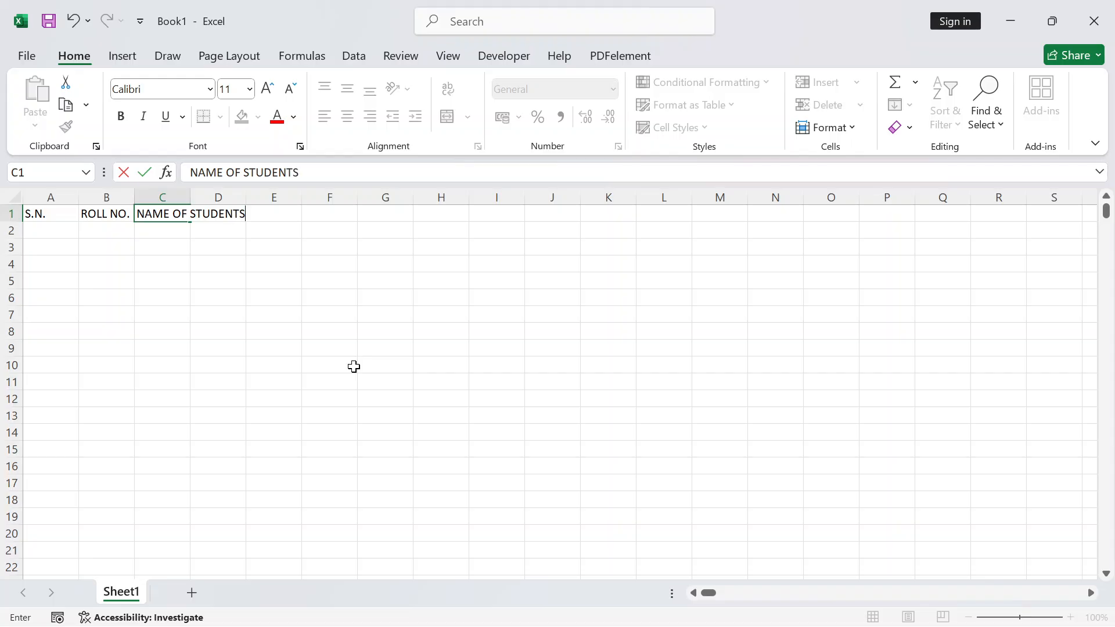
{"action": "key", "text": "Tab"}
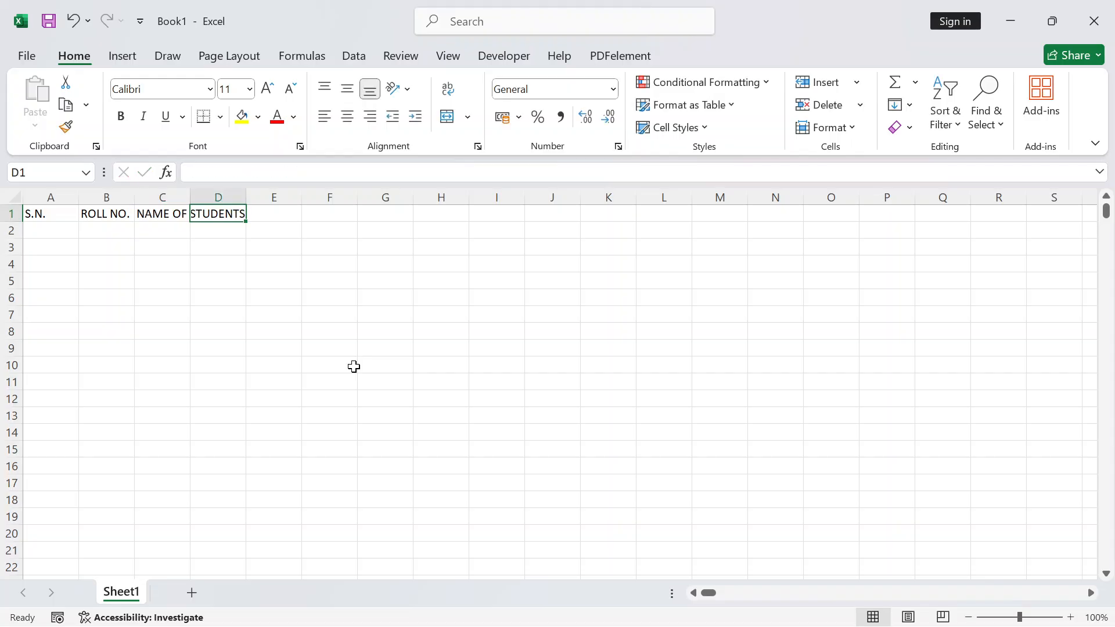
{"action": "type", "text": "RO"}
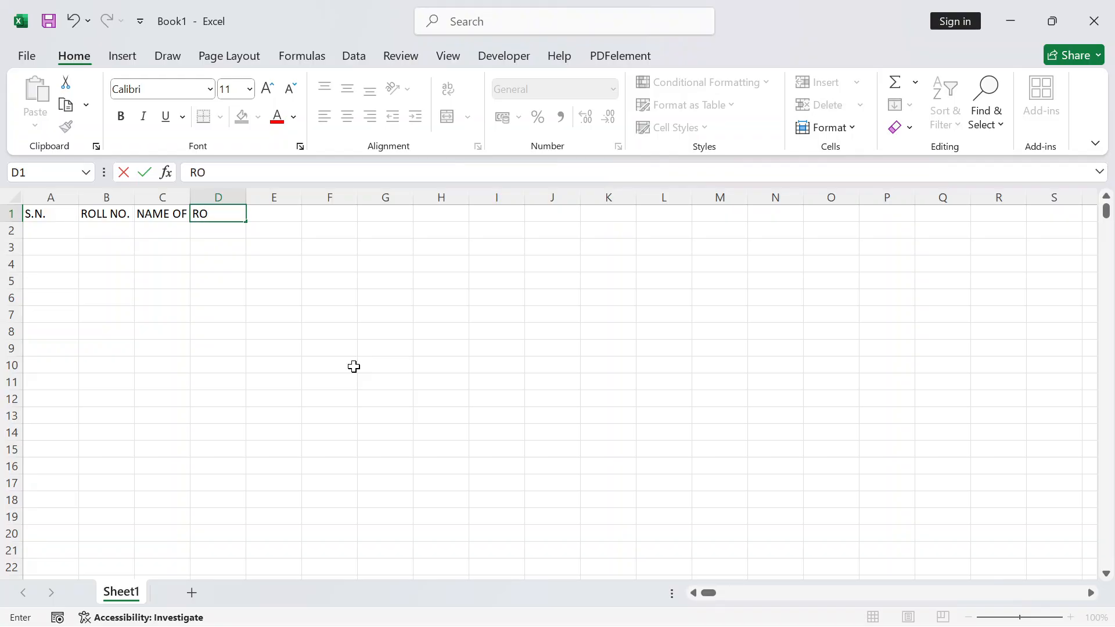
{"action": "type", "text": "LL CODE"}
{"action": "key", "text": "Return"}
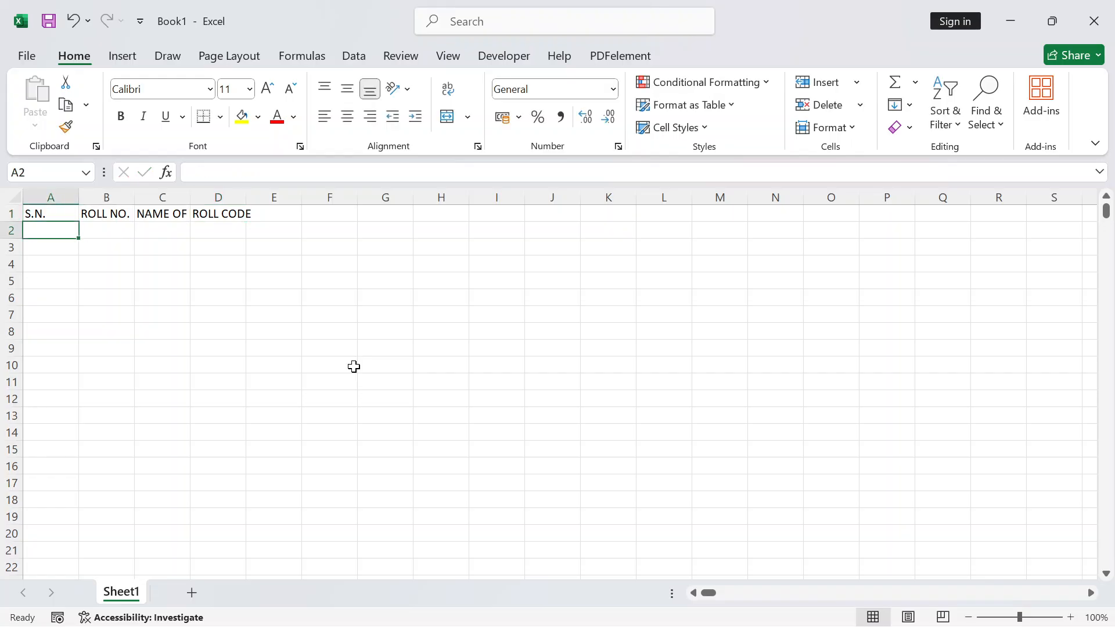
{"action": "left_click", "coordinate": [164, 217]}
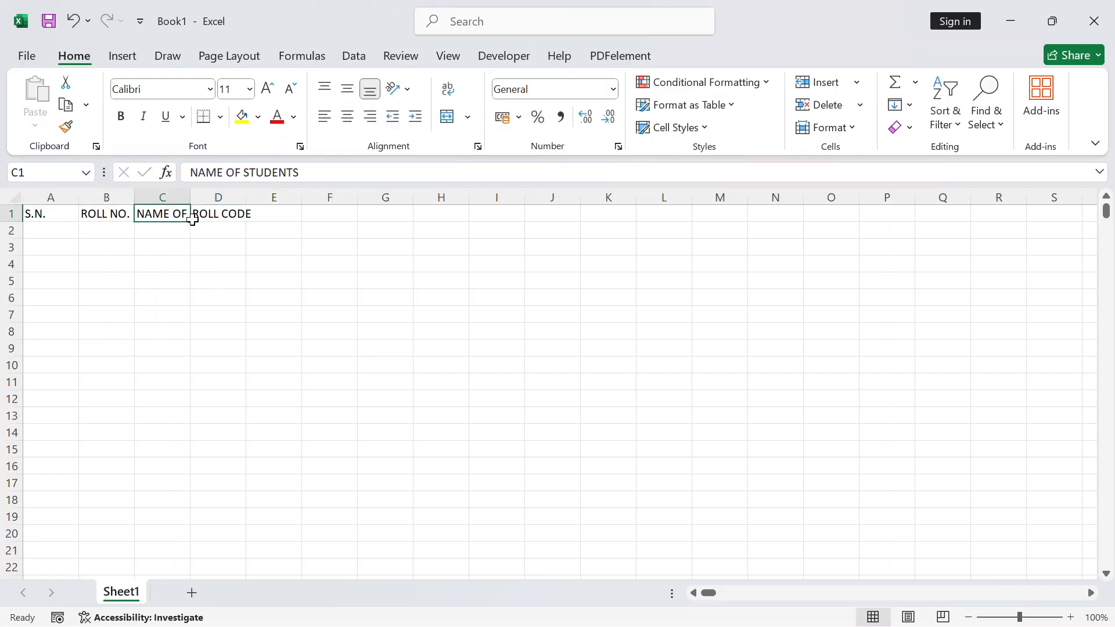
{"action": "left_click", "coordinate": [195, 260]}
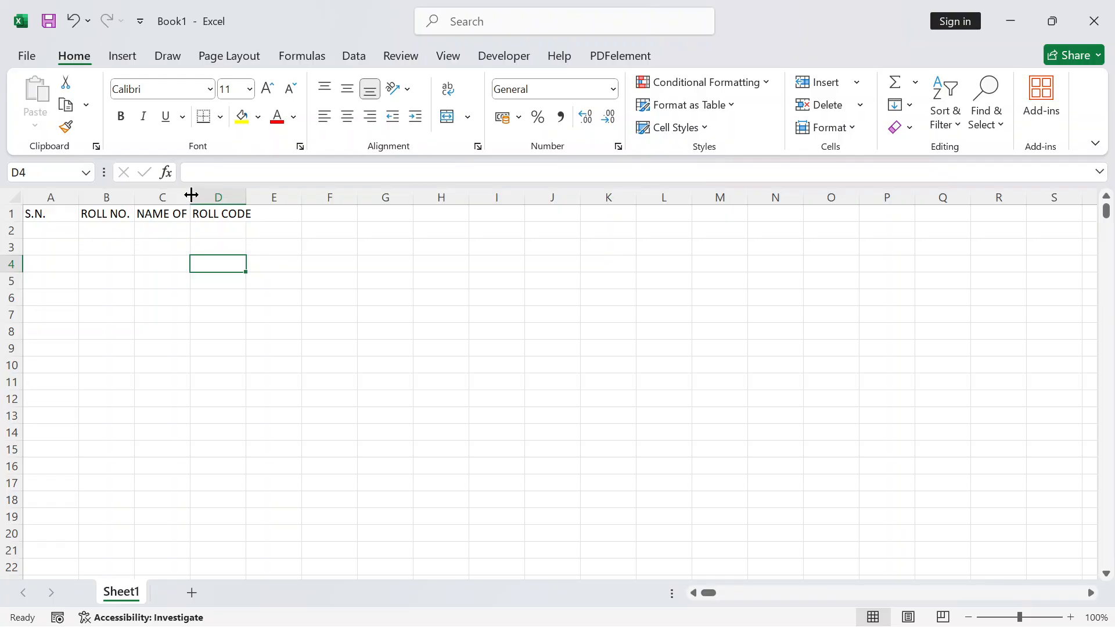
Auto-fit column C so the NAME OF STUDENTS heading shows in full
{"action": "mouse_move", "coordinate": [190, 195]}
{"action": "left_mouse_down"}
{"action": "mouse_move", "coordinate": [258, 201]}
{"action": "mouse_move", "coordinate": [182, 197]}
{"action": "left_mouse_up"}
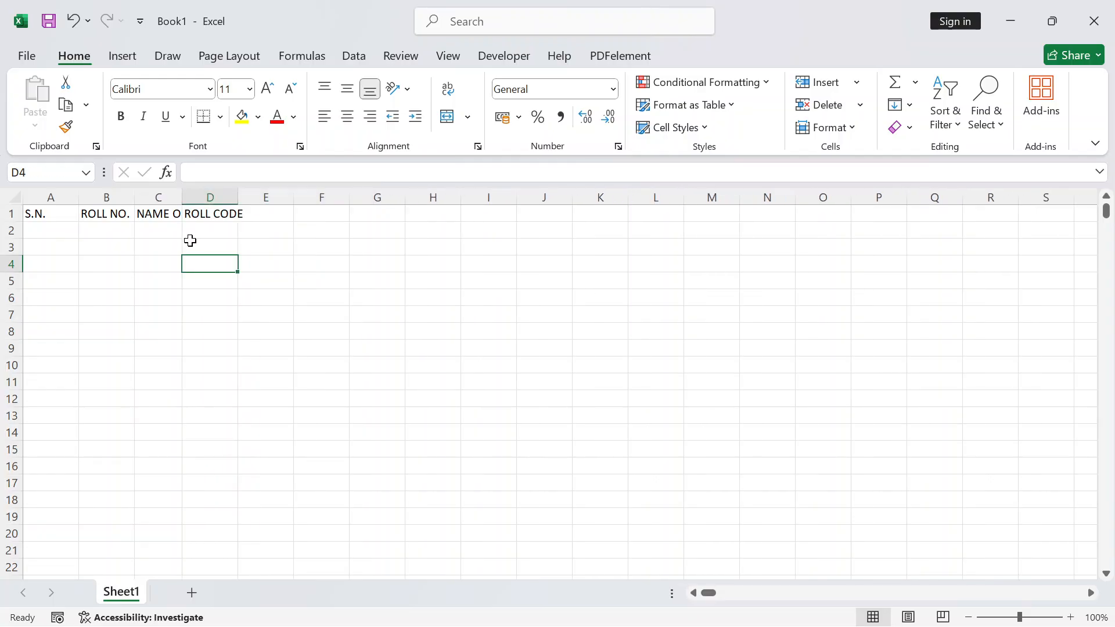
{"action": "double_click", "coordinate": [182, 197]}
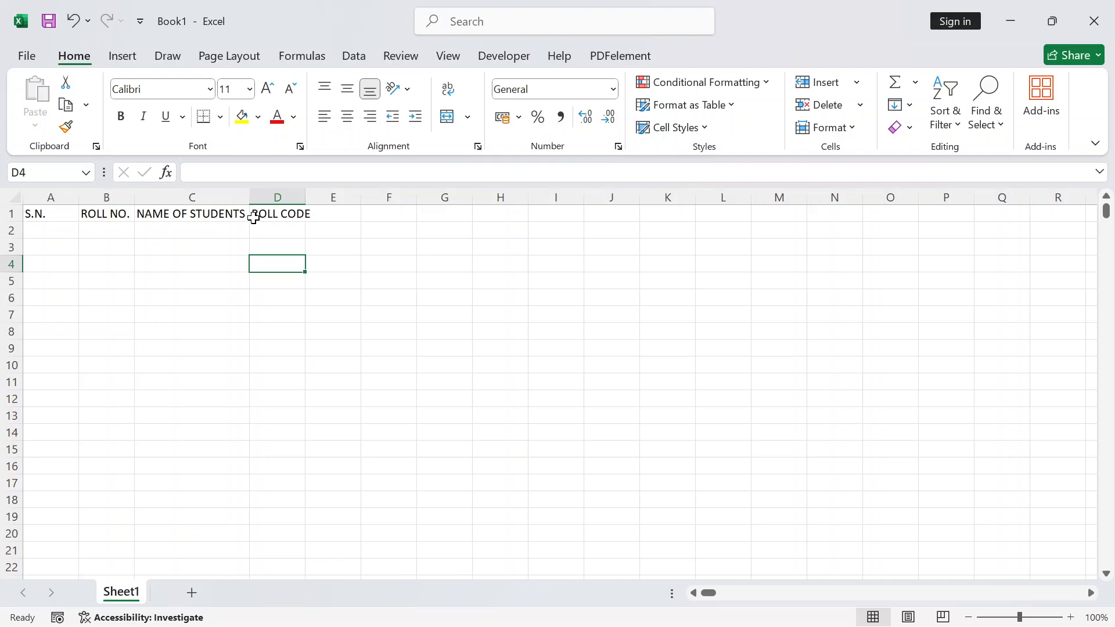
{"action": "left_click", "coordinate": [325, 212]}
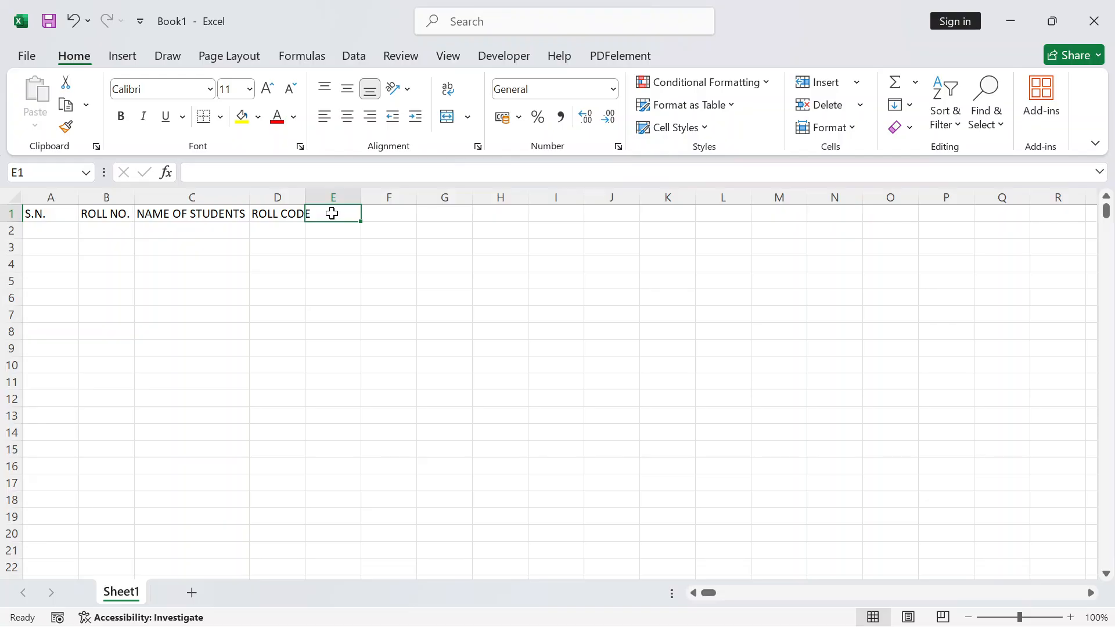
Add subject headings ENGLISH, MATH, SCIENCE, HINDI, SANSKRIT and SOCIAL SCIENCE in E1:J1
{"action": "type", "text": "ENG"}
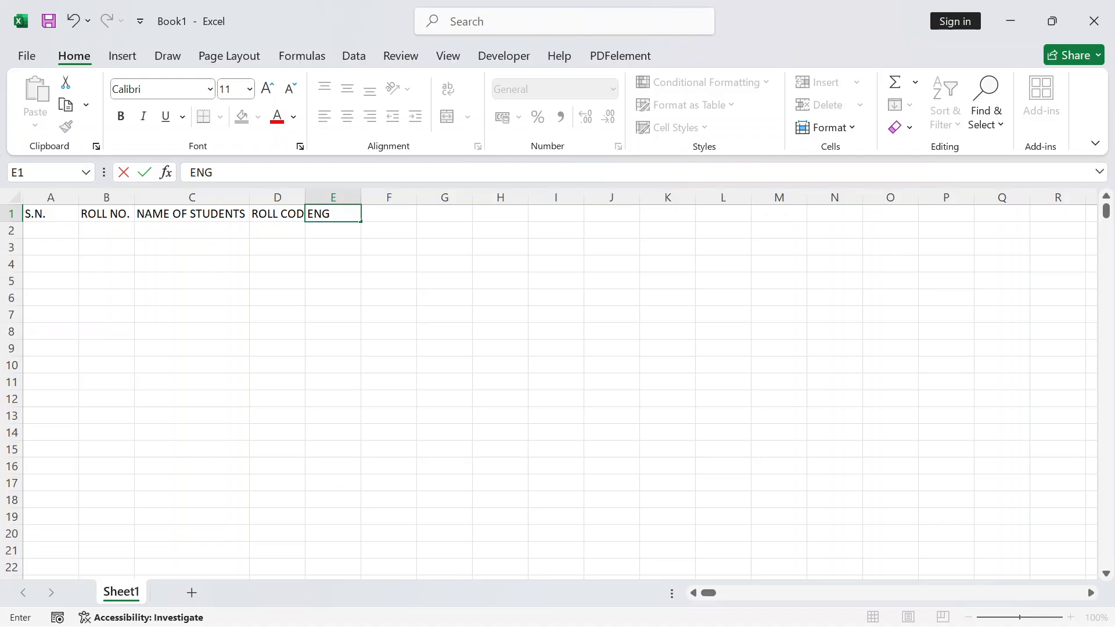
{"action": "type", "text": "LISH"}
{"action": "key", "text": "Tab"}
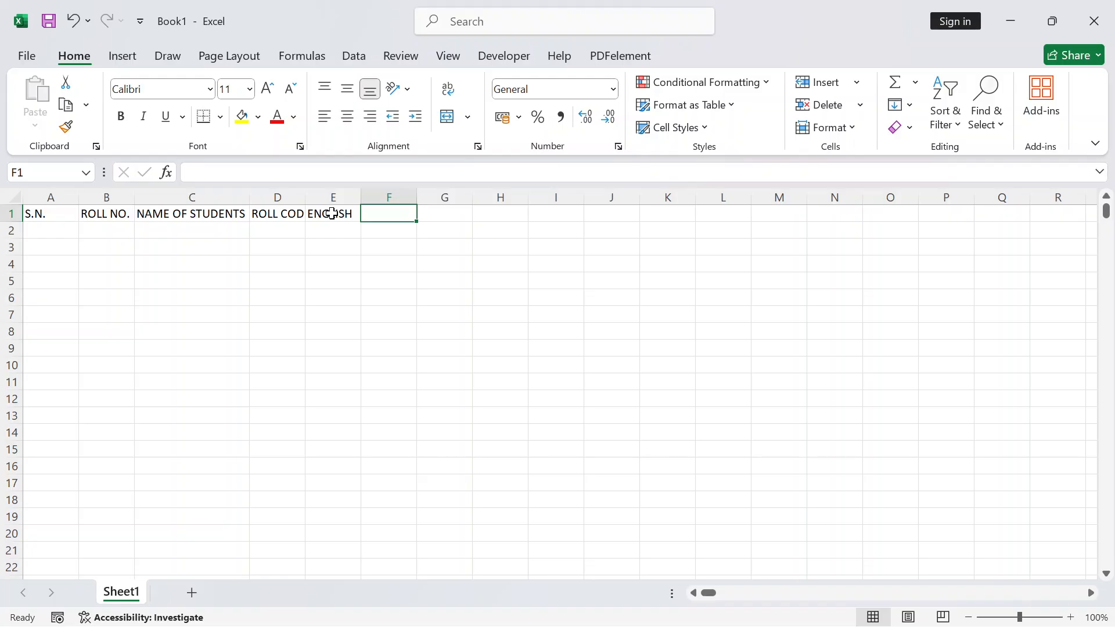
{"action": "type", "text": "MATH"}
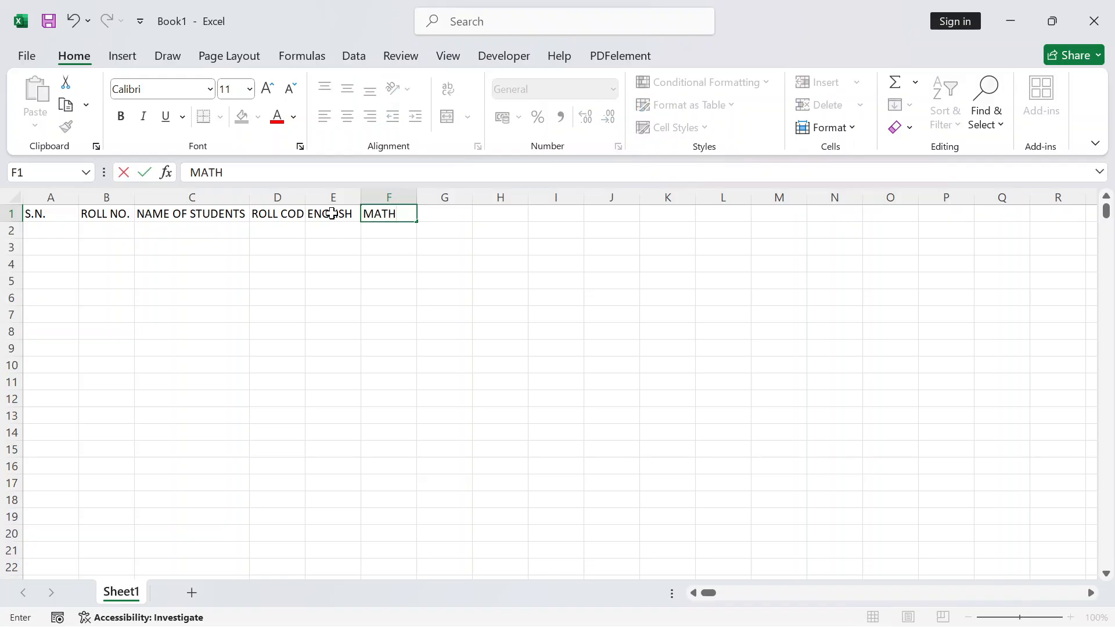
{"action": "key", "text": "Tab"}
{"action": "type", "text": "S"}
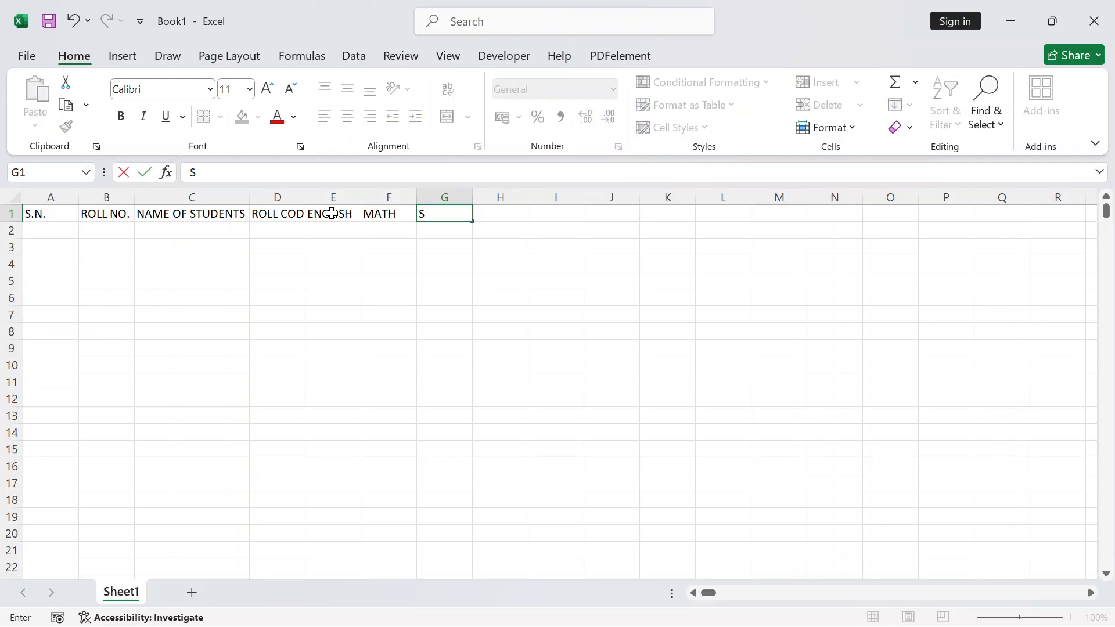
{"action": "type", "text": "CIENCE"}
{"action": "key", "text": "Tab"}
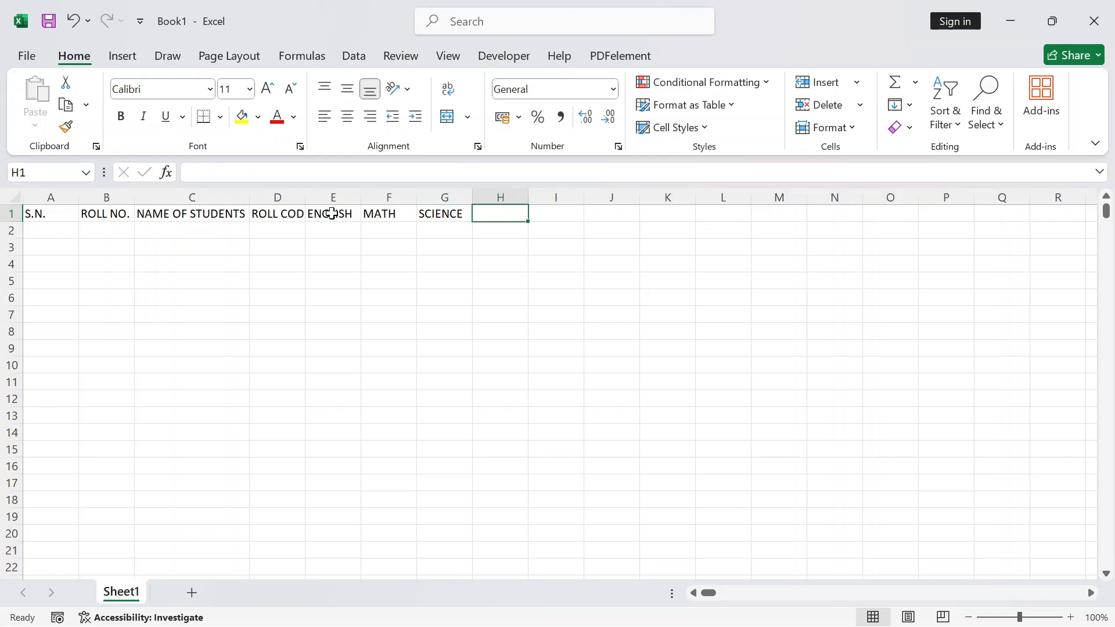
{"action": "type", "text": "HINDI"}
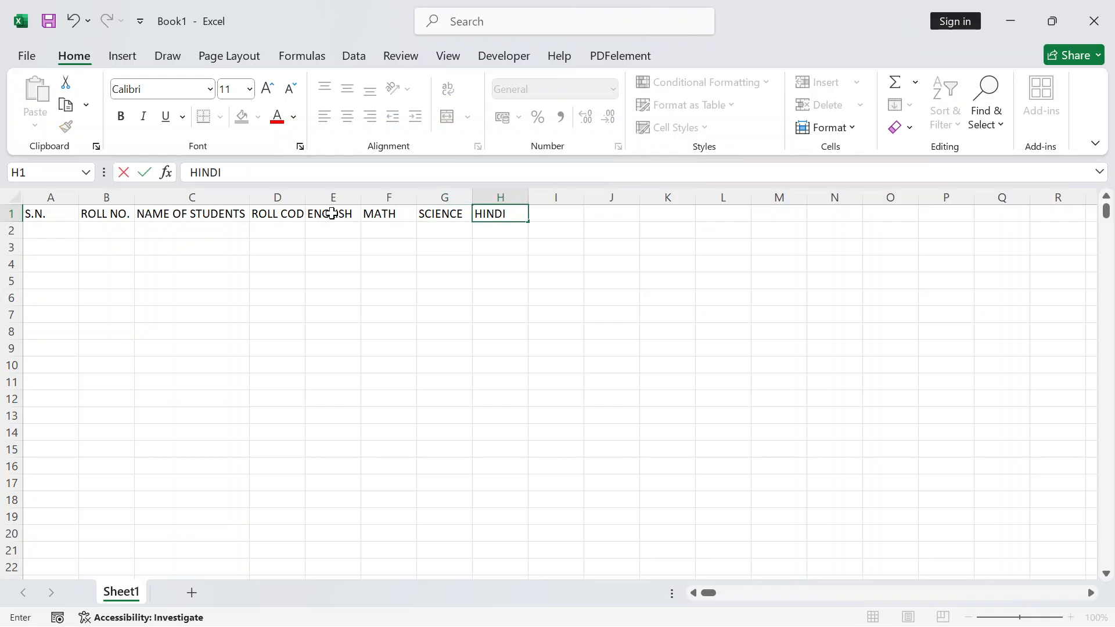
{"action": "key", "text": "Tab"}
{"action": "type", "text": "SANS"}
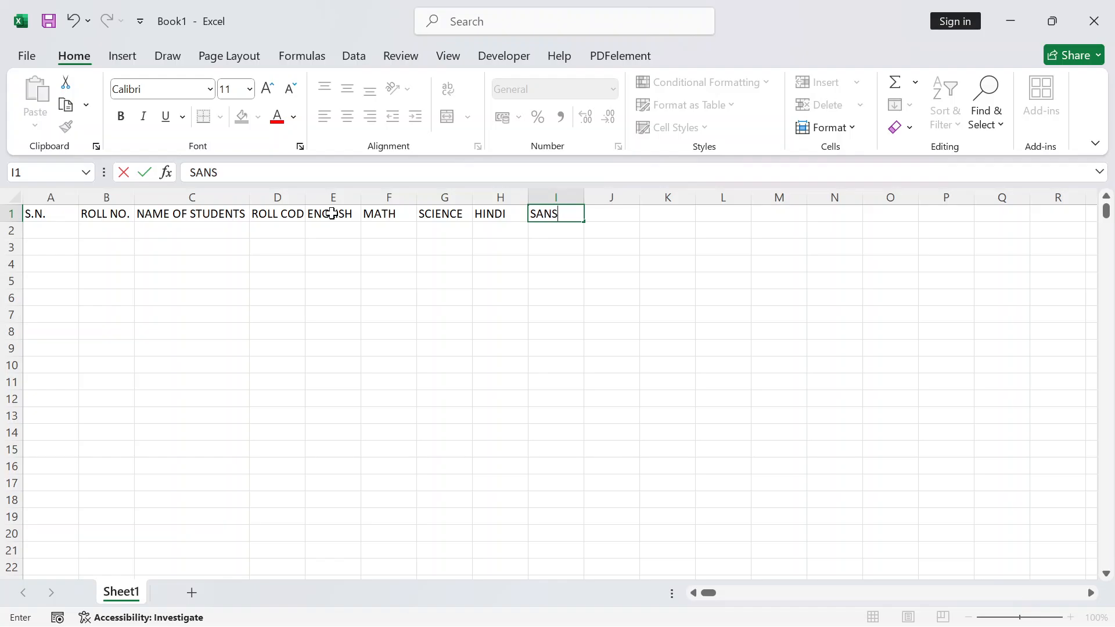
{"action": "type", "text": "KRIT"}
{"action": "key", "text": "Tab"}
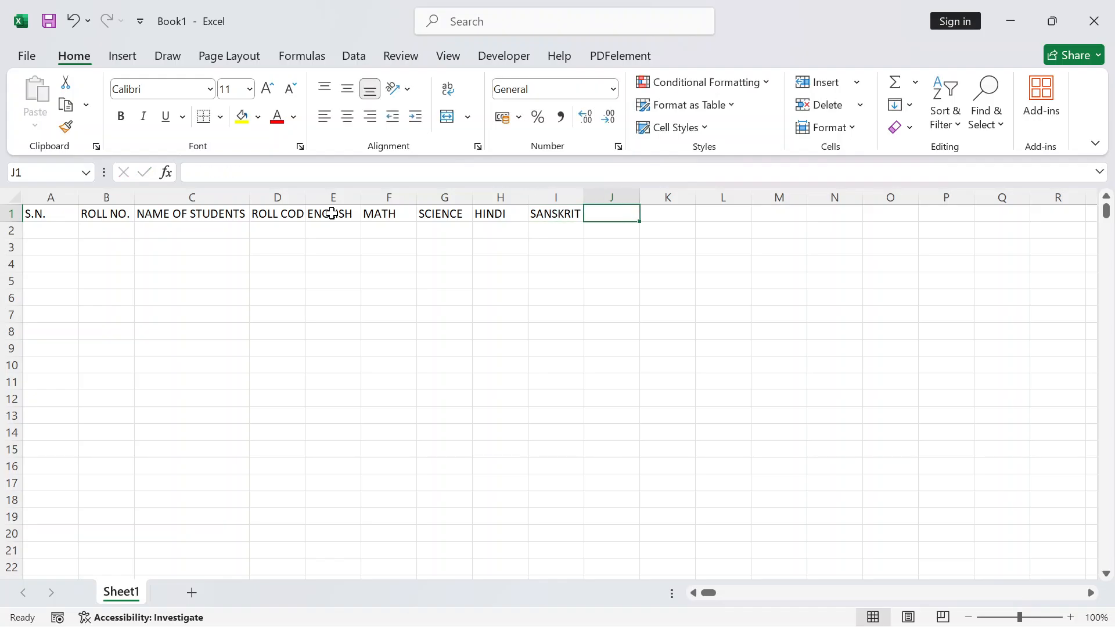
{"action": "type", "text": "SOC"}
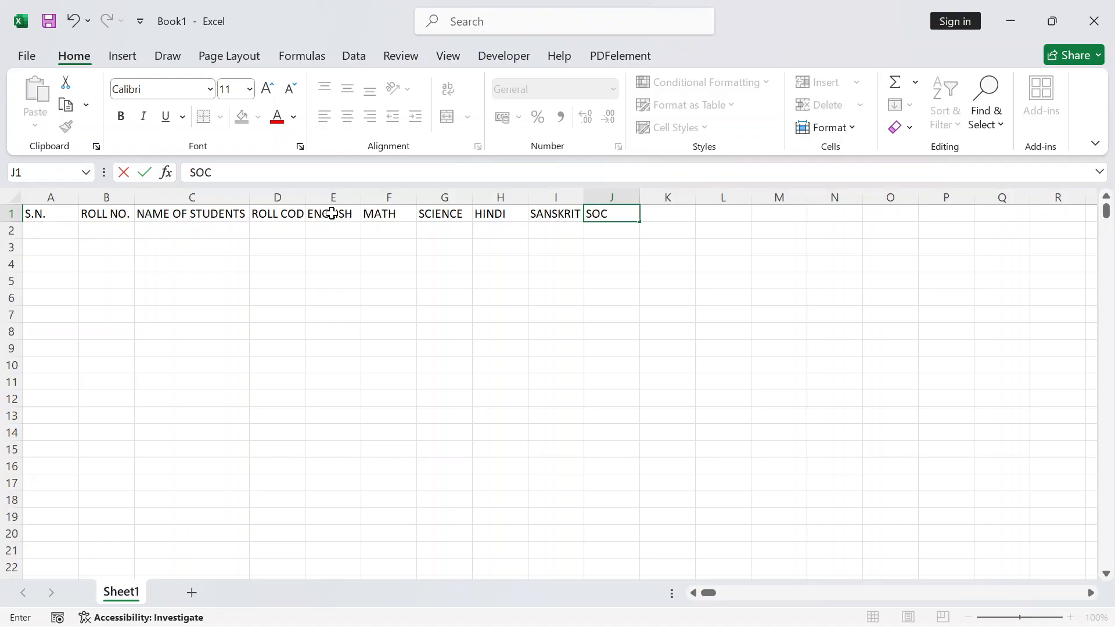
{"action": "type", "text": "IAL SCIENCE"}
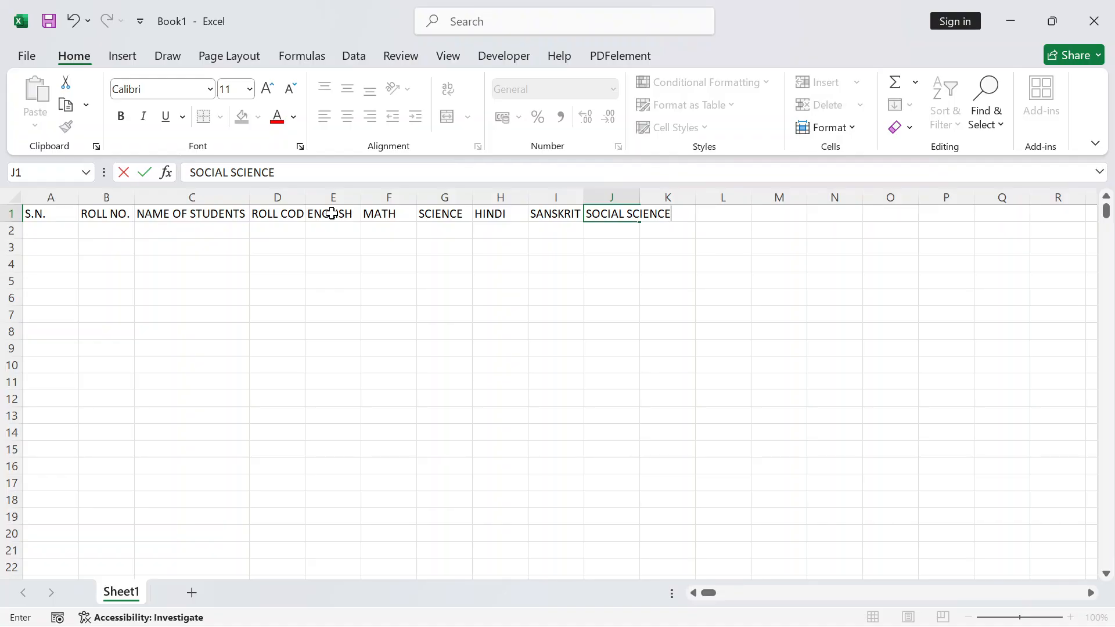
{"action": "key", "text": "Tab"}
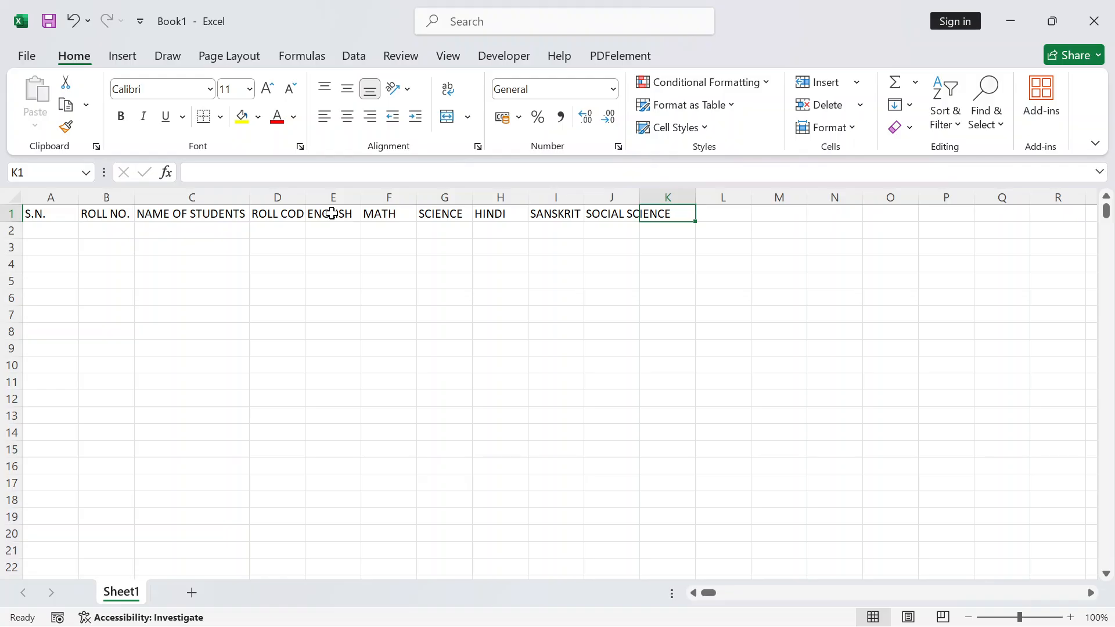
Add the headings OBTAIN MARKS, TOTAL MARKS, PERCENTAGE and RESULT in K1:N1
{"action": "type", "text": "O"}
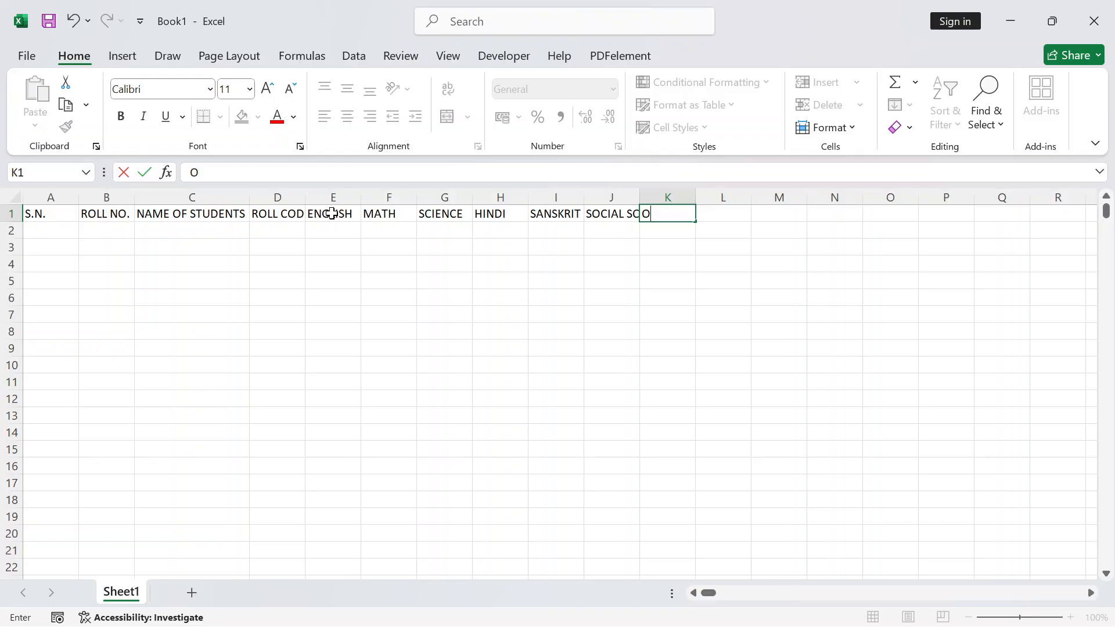
{"action": "type", "text": "BTAIN MARKS"}
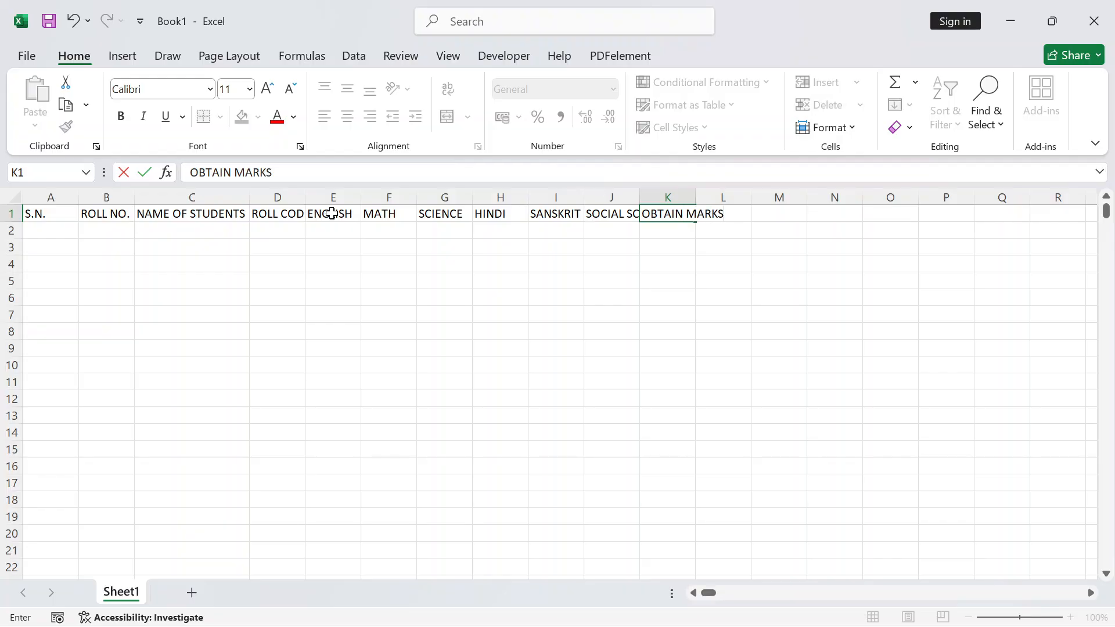
{"action": "key", "text": "Tab"}
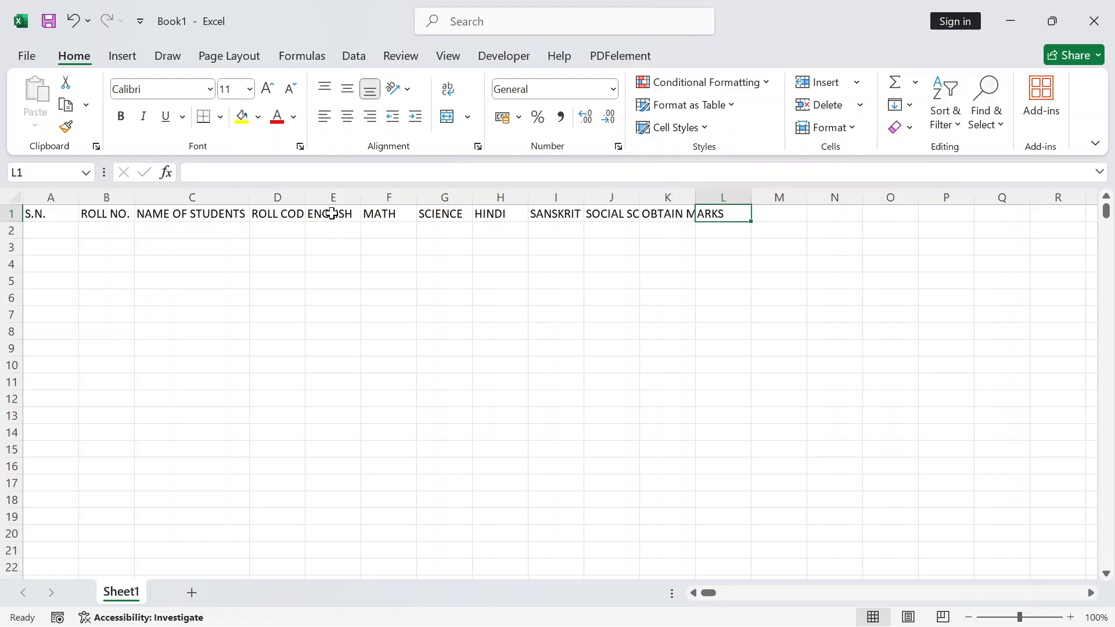
{"action": "type", "text": "TOTAL MA"}
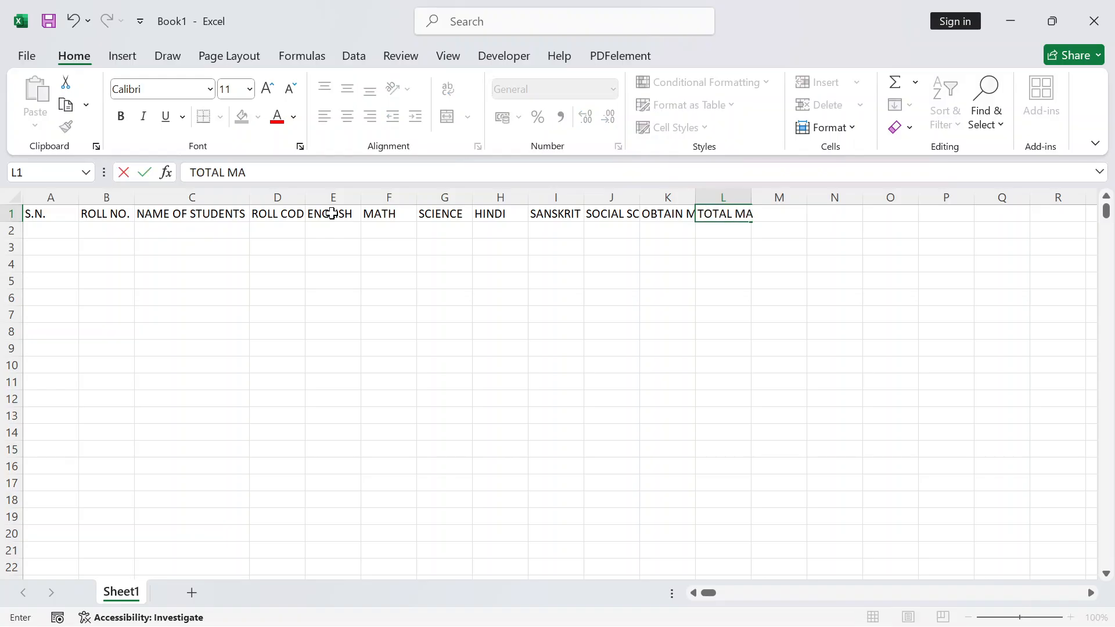
{"action": "type", "text": "RKS"}
{"action": "key", "text": "Tab"}
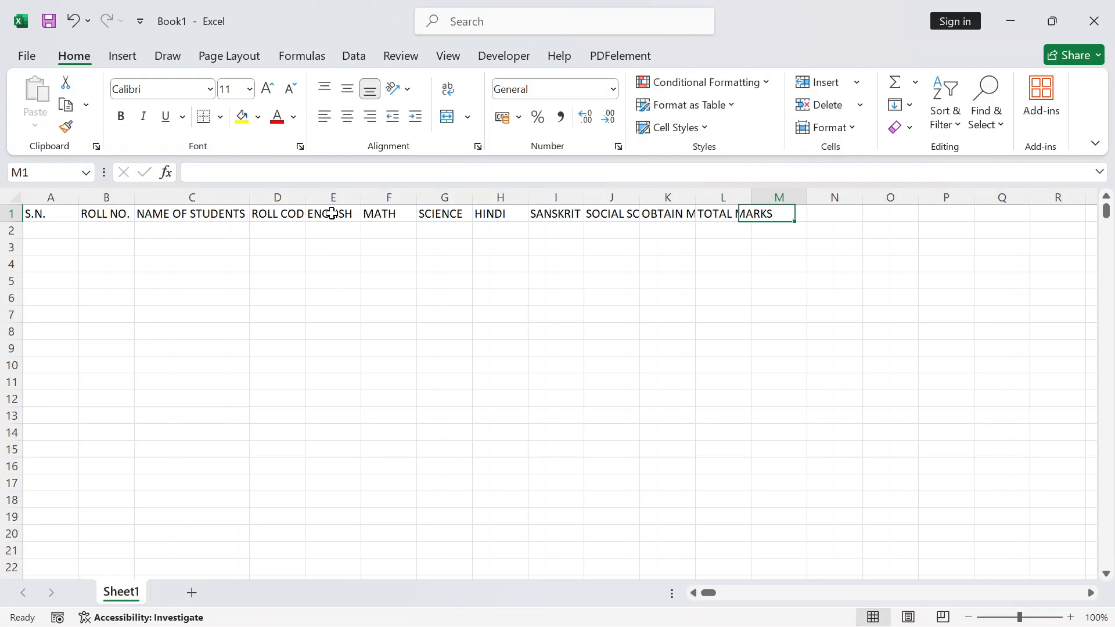
{"action": "type", "text": "PE"}
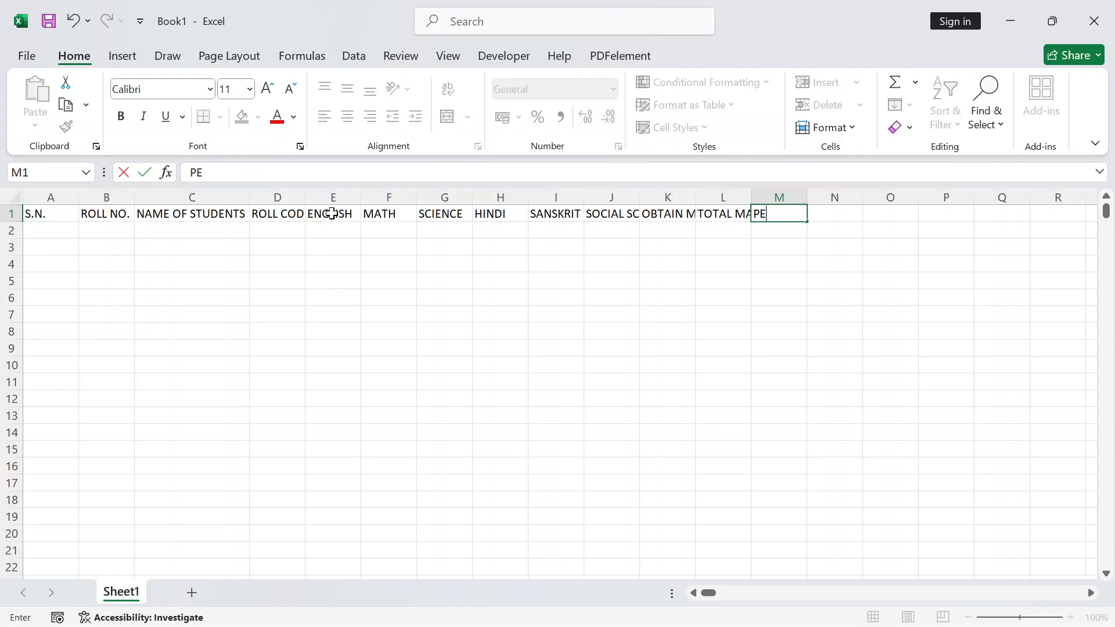
{"action": "type", "text": "RCENTA"}
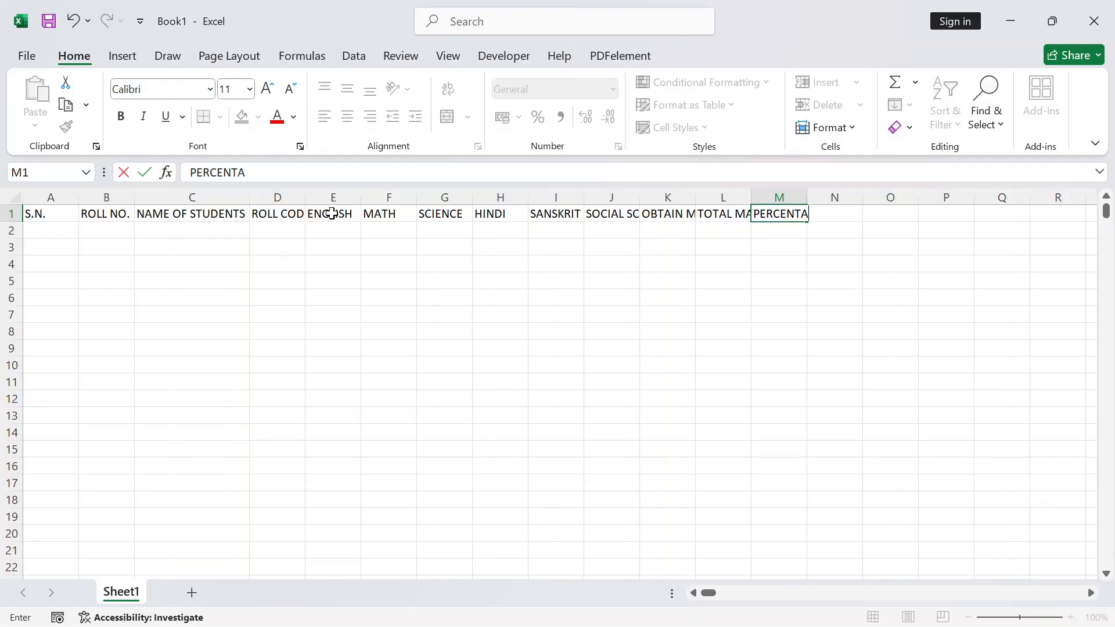
{"action": "type", "text": "GE"}
{"action": "key", "text": "Tab"}
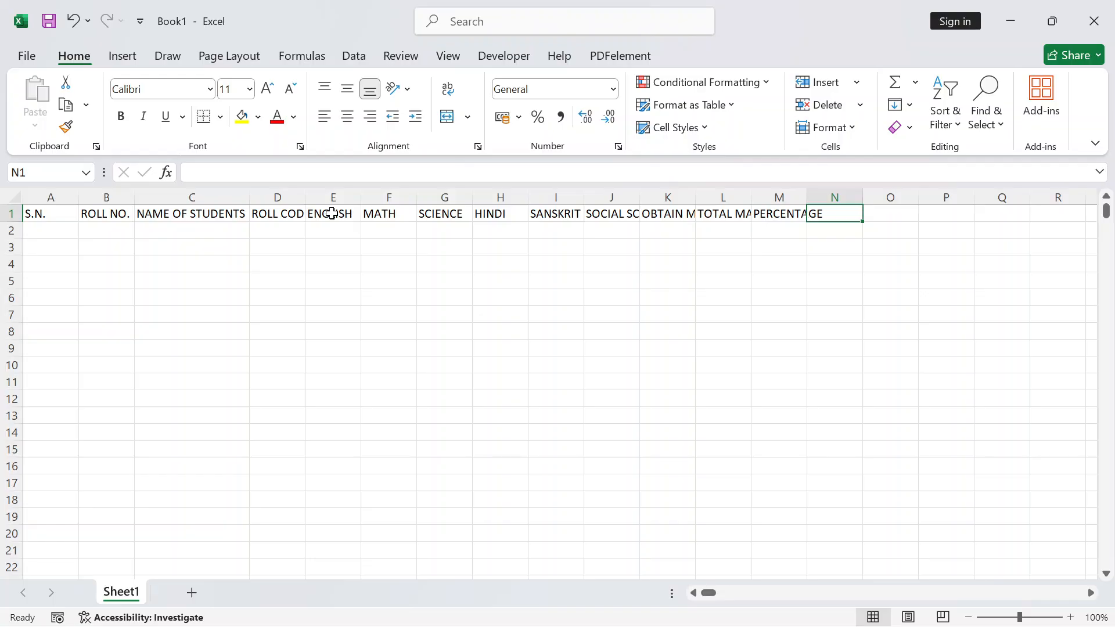
{"action": "type", "text": "RE"}
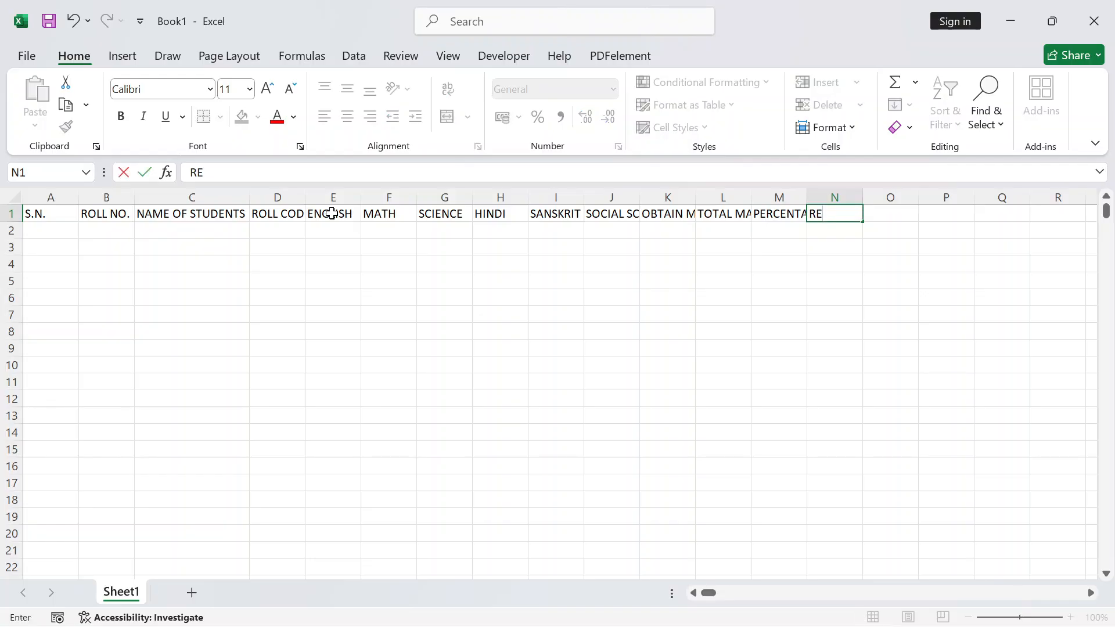
{"action": "type", "text": "SULT"}
{"action": "key", "text": "Tab"}
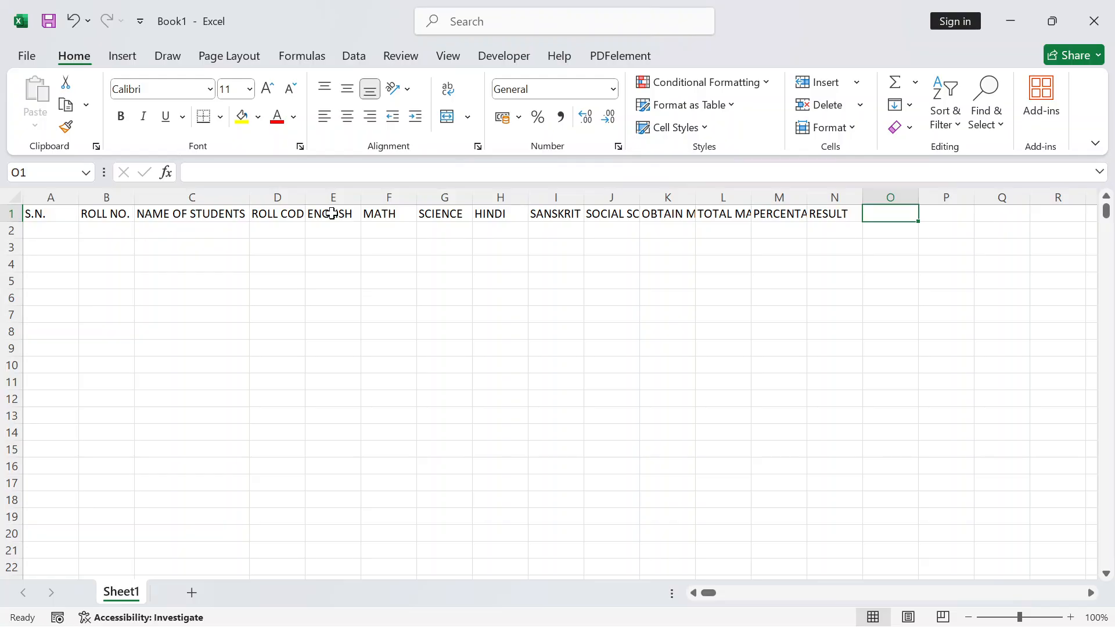
Add the headings DIVISION, GRADE and RANK in O1:Q1
{"action": "type", "text": "DIS"}
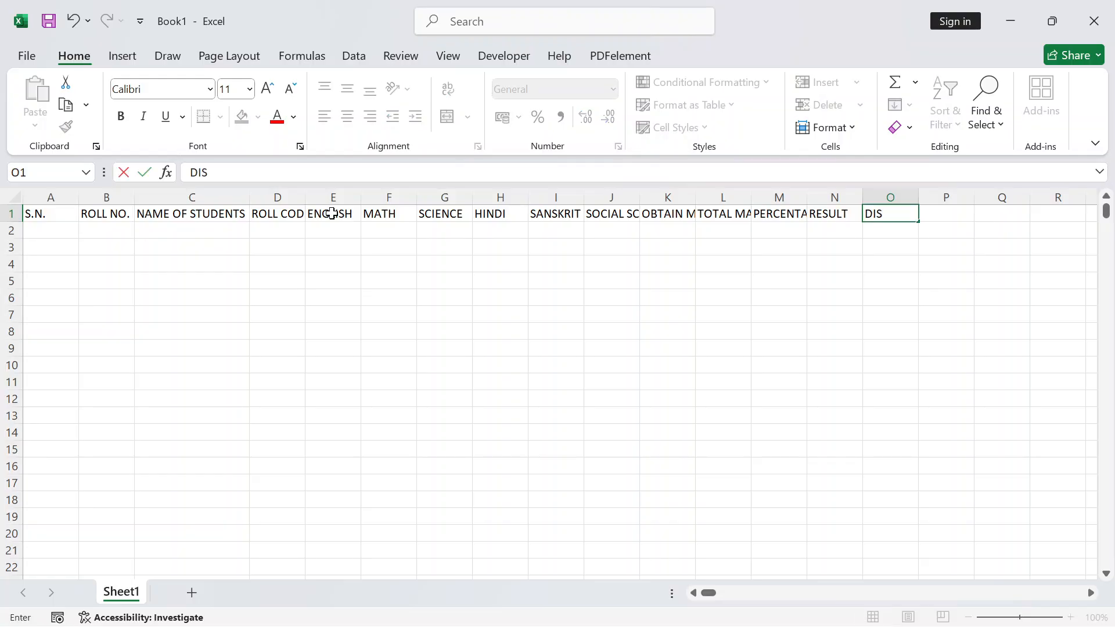
{"action": "key", "text": "BackSpace"}
{"action": "type", "text": "VISION"}
{"action": "key", "text": "Tab"}
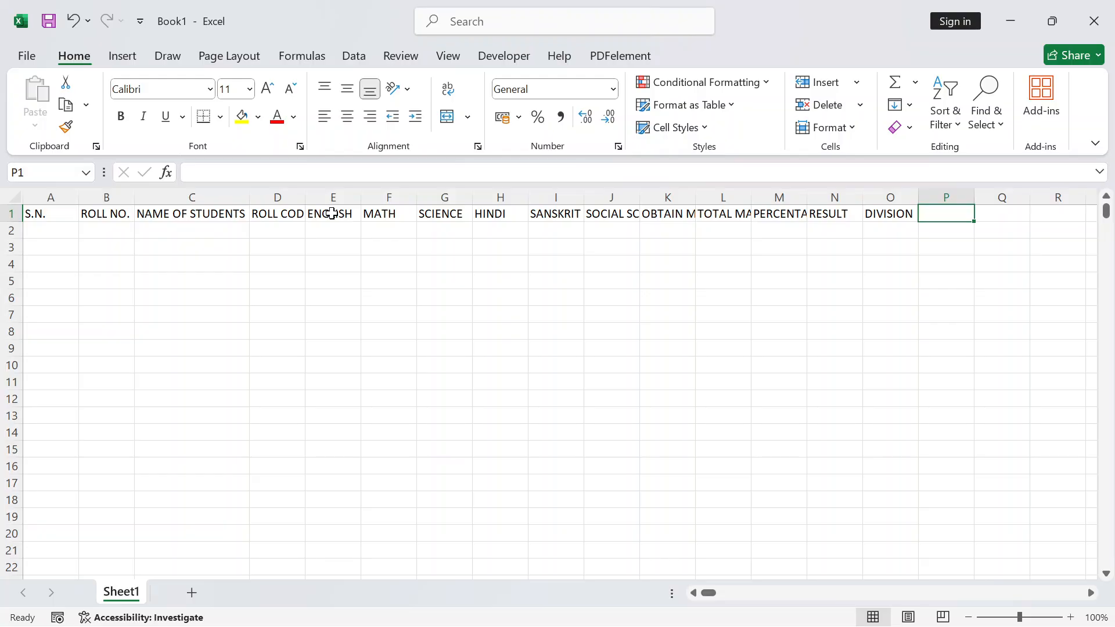
{"action": "type", "text": "GRADE"}
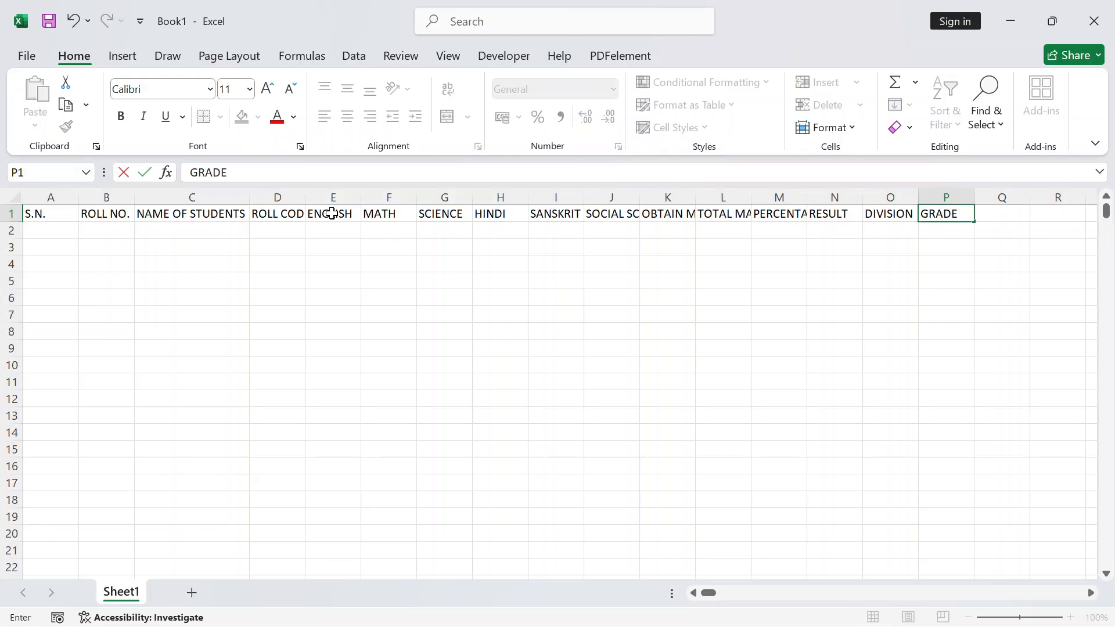
{"action": "key", "text": "Tab"}
{"action": "type", "text": "R"}
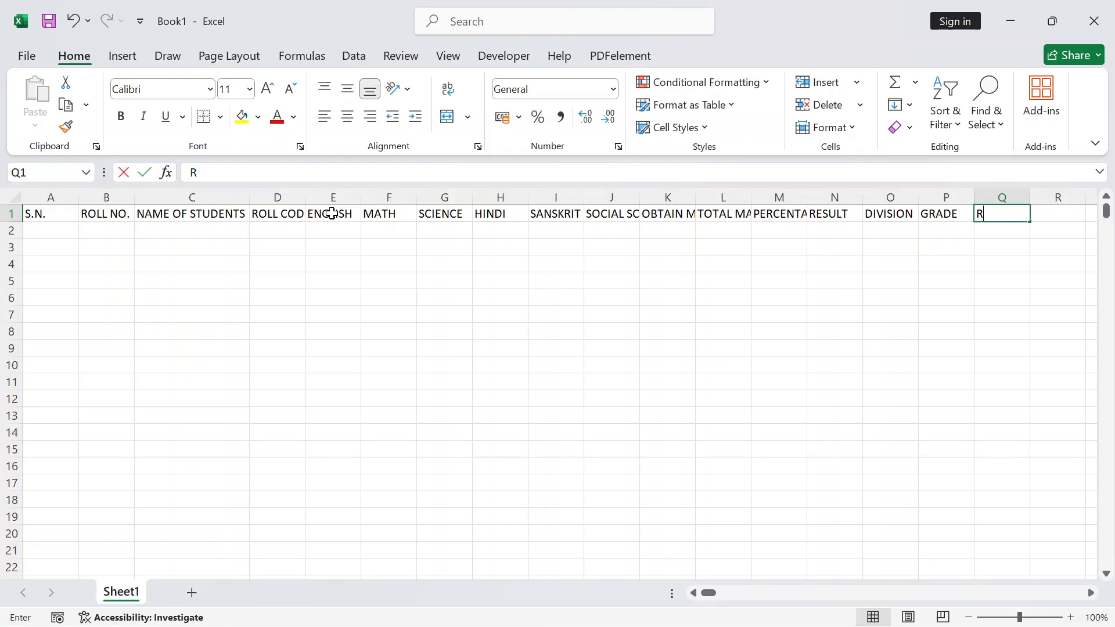
{"action": "type", "text": "ANK"}
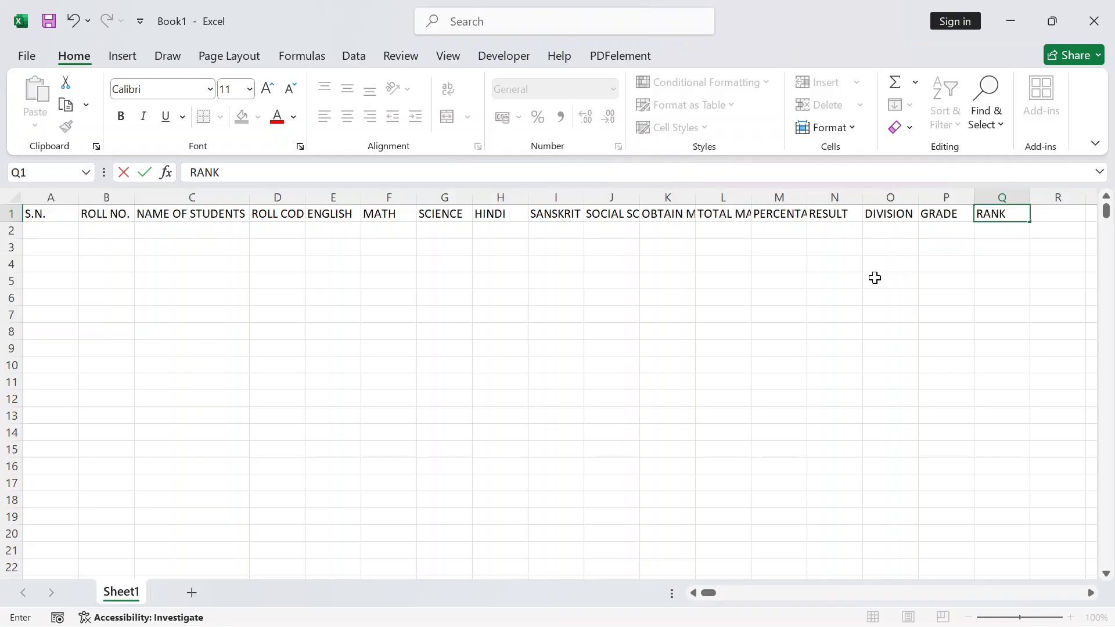
{"action": "left_click", "coordinate": [61, 210]}
{"action": "left_click", "coordinate": [104, 218]}
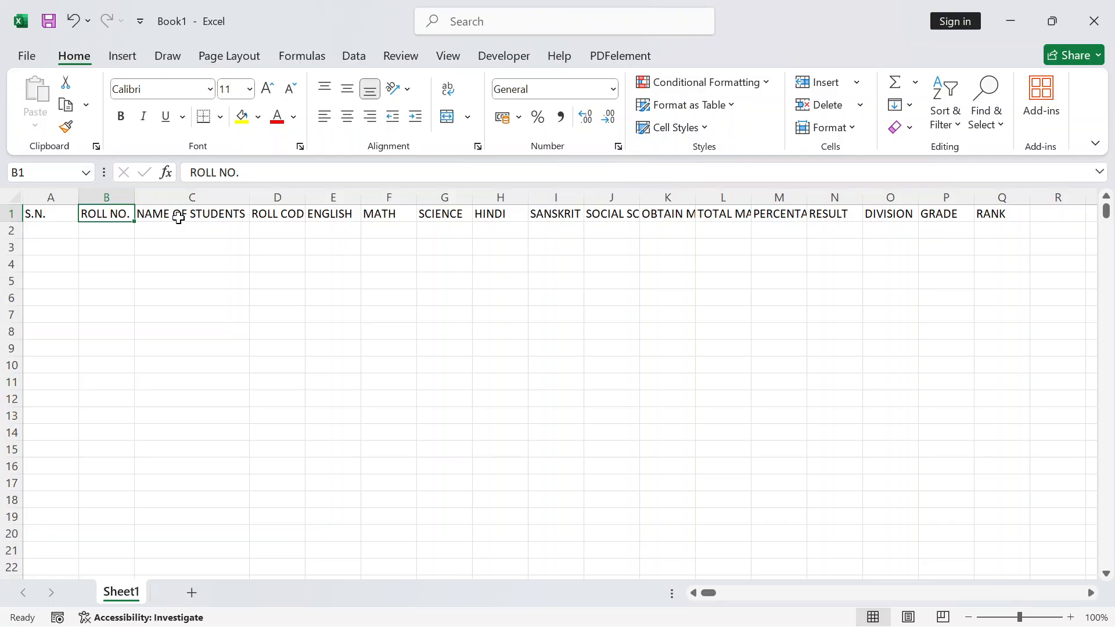
{"action": "left_click", "coordinate": [384, 210]}
{"action": "left_click", "coordinate": [389, 197]}
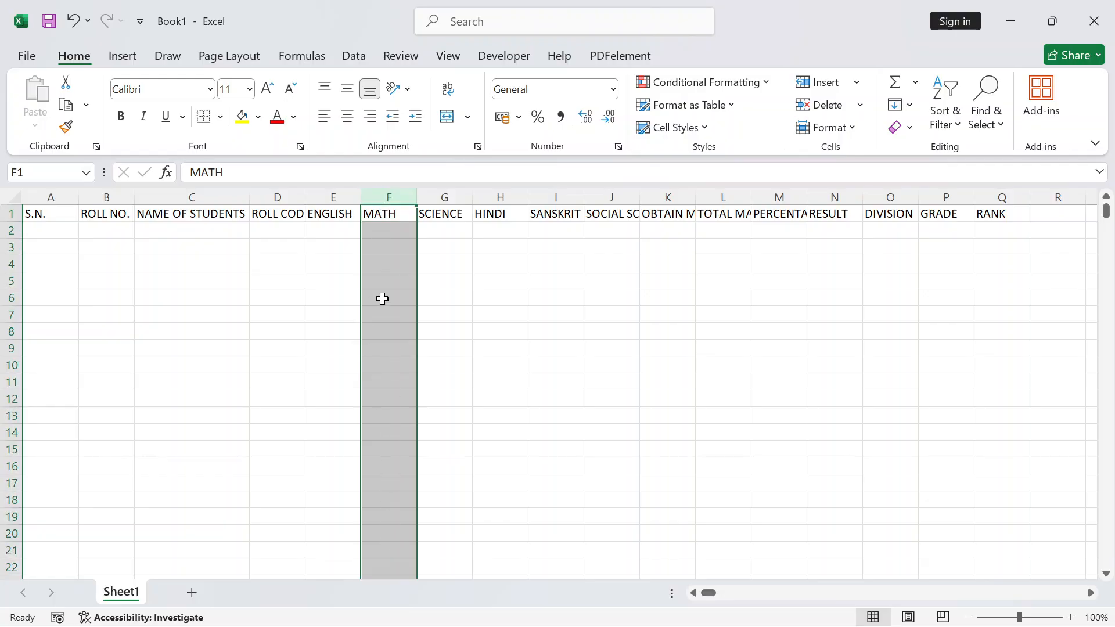
{"action": "left_click", "coordinate": [446, 197]}
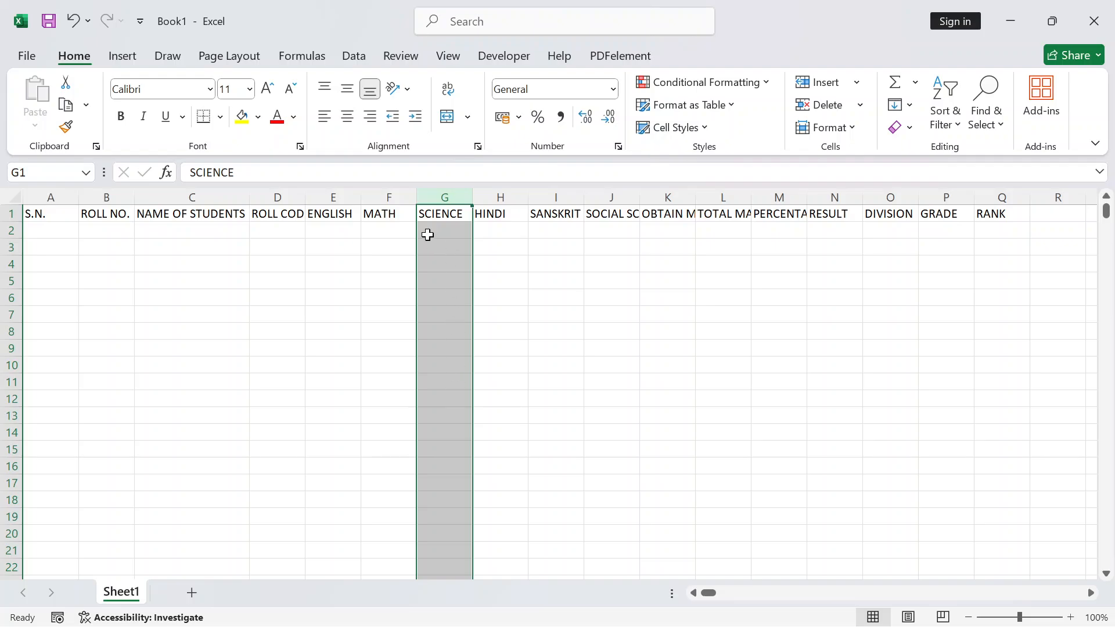
{"action": "left_click_drag", "start_coordinate": [424, 233], "coordinate": [385, 220]}
{"action": "left_click", "coordinate": [455, 196]}
{"action": "left_click", "coordinate": [386, 332]}
{"action": "left_click", "coordinate": [555, 331]}
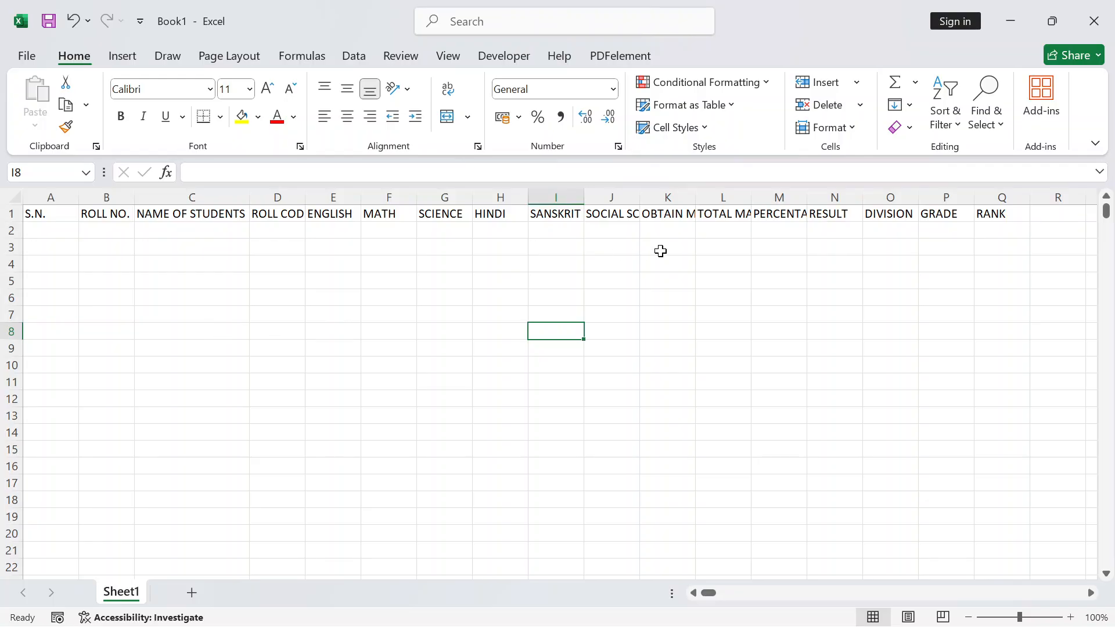
Enter serial numbers 1 and 2 in A2:A3
{"action": "left_click", "coordinate": [46, 235]}
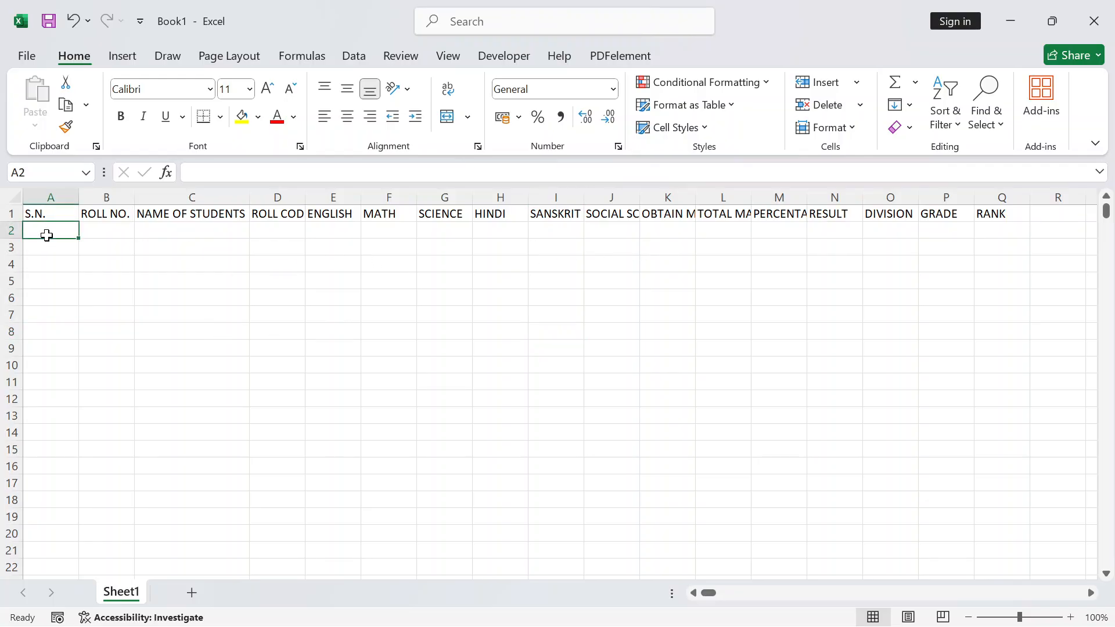
{"action": "type", "text": "1"}
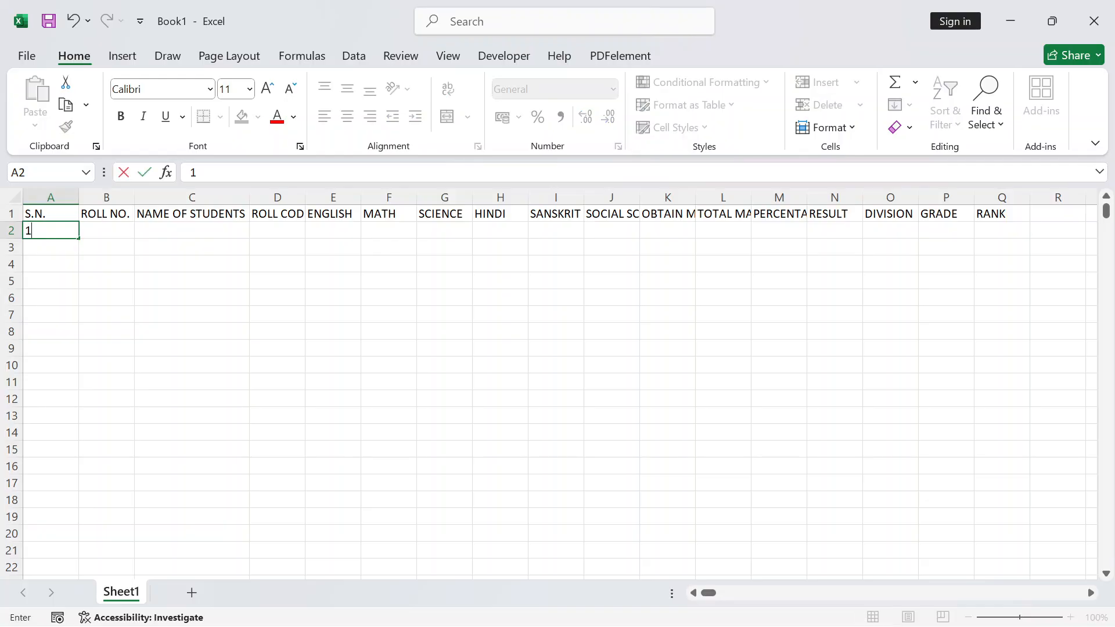
{"action": "key", "text": "Return"}
{"action": "type", "text": "2"}
{"action": "key", "text": "Return"}
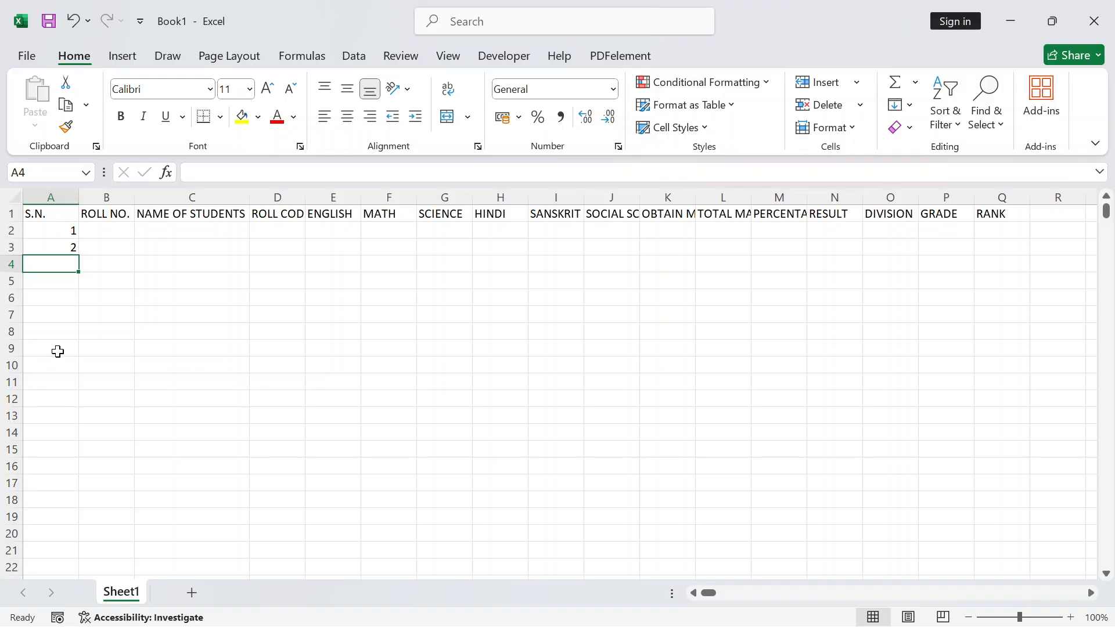
{"action": "left_click_drag", "start_coordinate": [66, 231], "coordinate": [64, 250]}
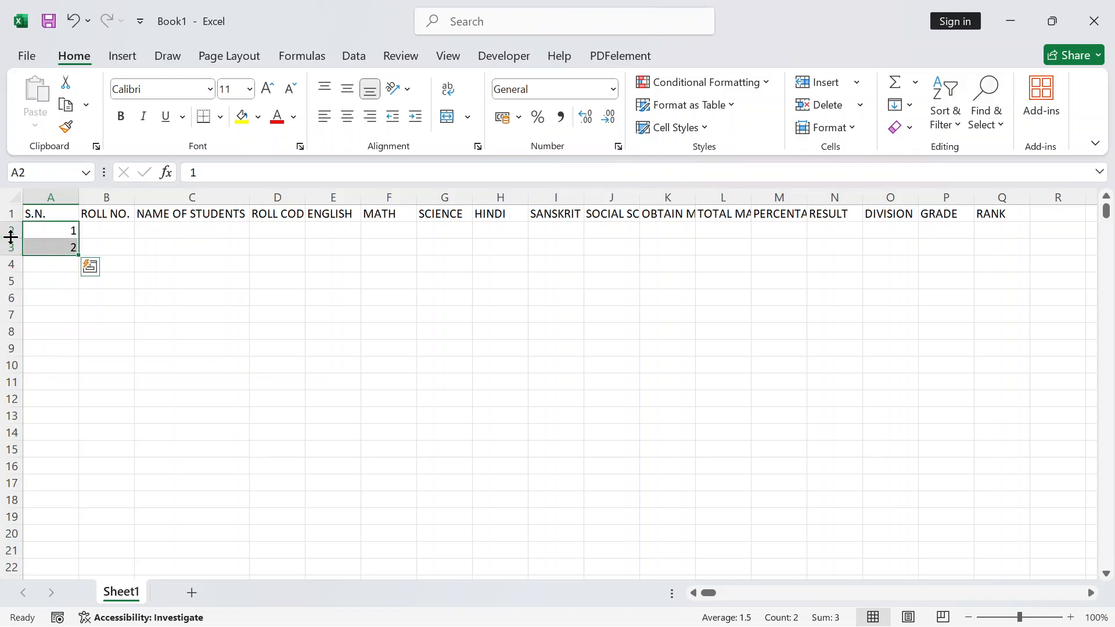
{"action": "left_click", "coordinate": [103, 243]}
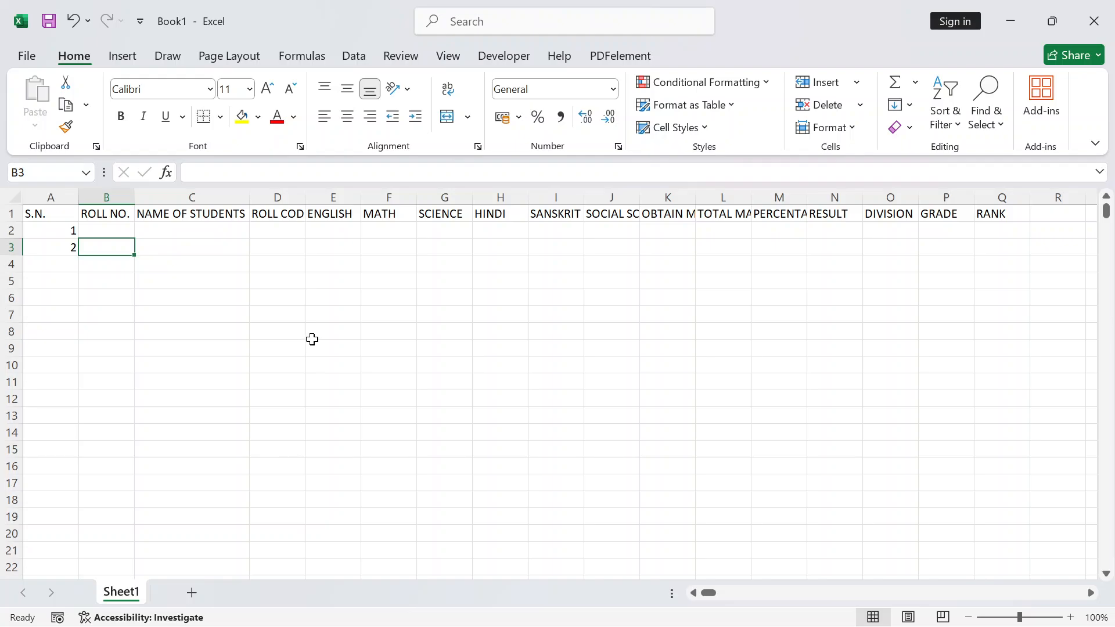
Open the print settings with Microsoft Print to PDF as the printer
{"action": "left_click", "coordinate": [292, 351]}
{"action": "left_click", "coordinate": [277, 285]}
{"action": "mouse_move", "coordinate": [280, 285]}
{"action": "left_mouse_down"}
{"action": "mouse_move", "coordinate": [412, 450]}
{"action": "mouse_move", "coordinate": [458, 467]}
{"action": "left_mouse_up"}
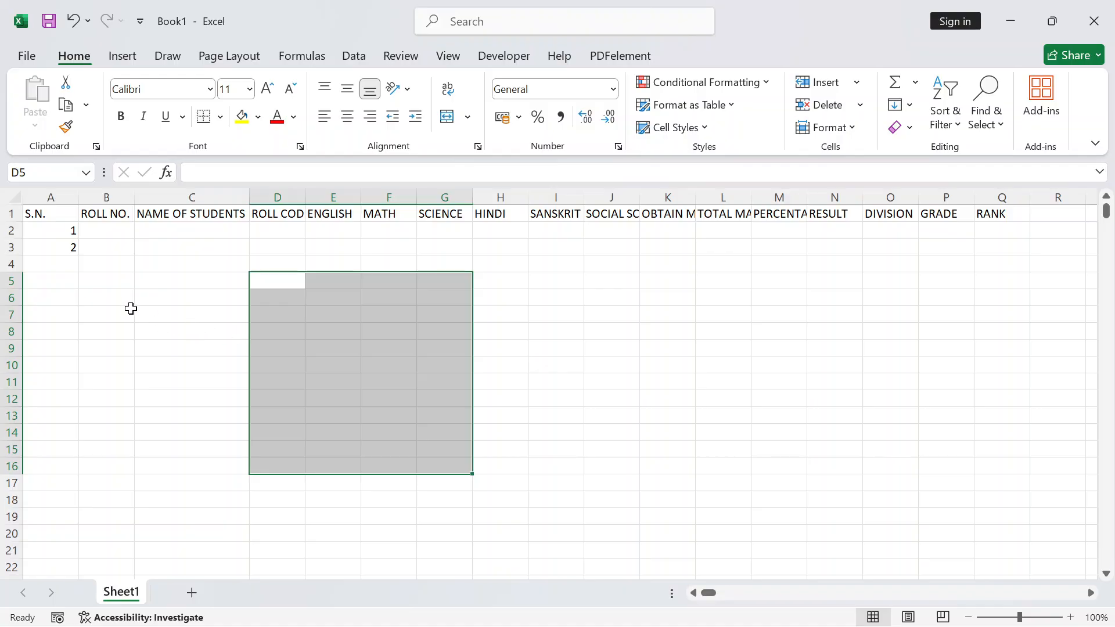
{"action": "left_click", "coordinate": [159, 251]}
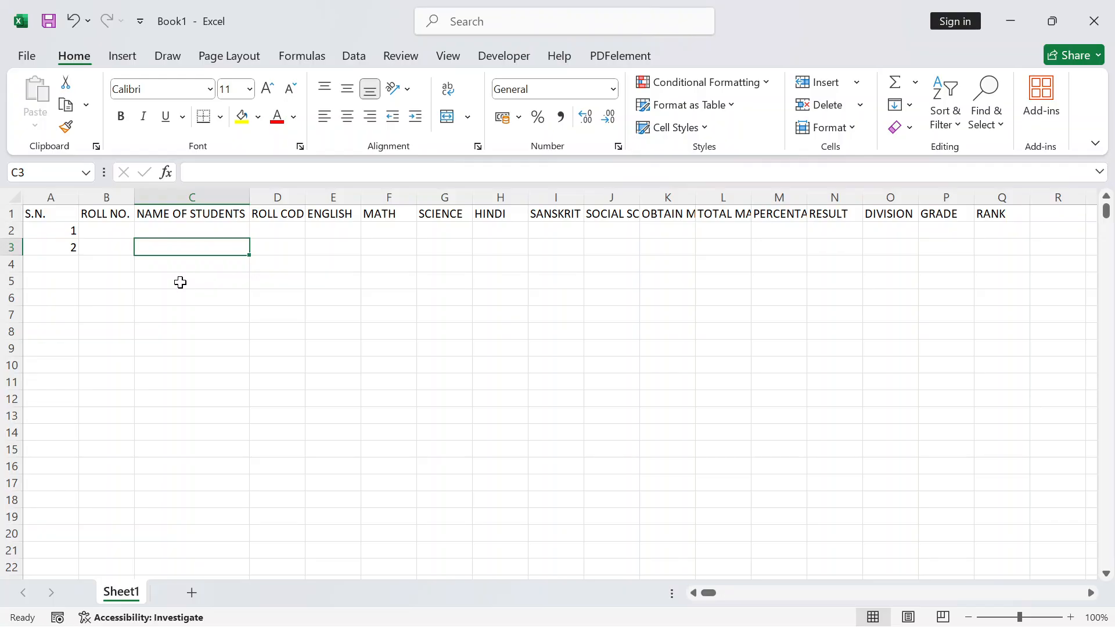
{"action": "key", "text": "ctrl+p"}
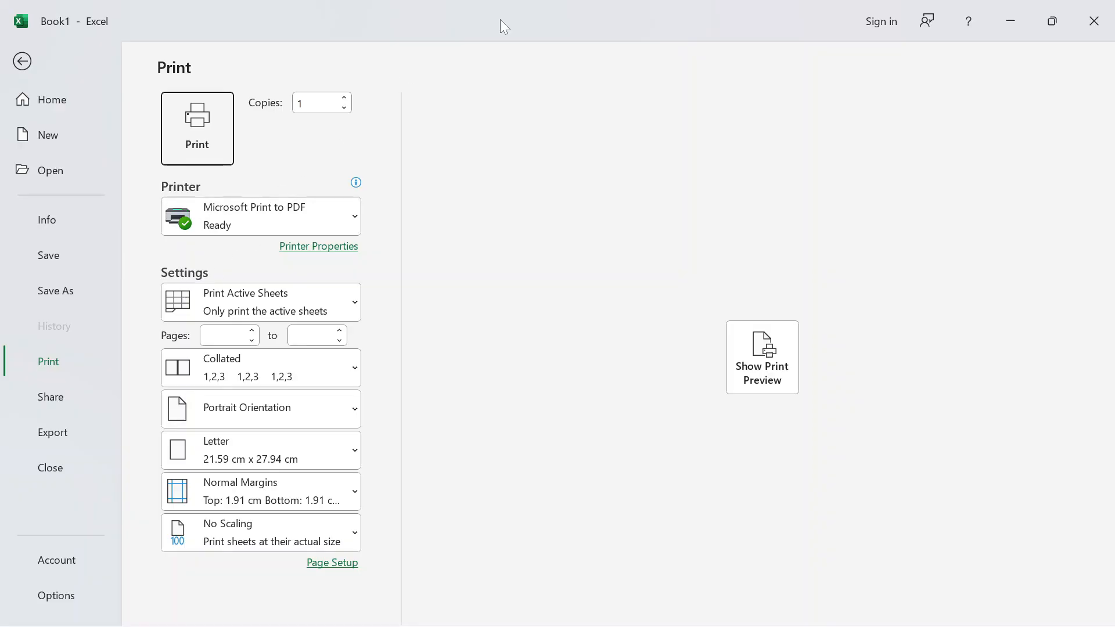
Preview the printed page at actual size, then return to the worksheet
{"action": "left_click", "coordinate": [769, 361]}
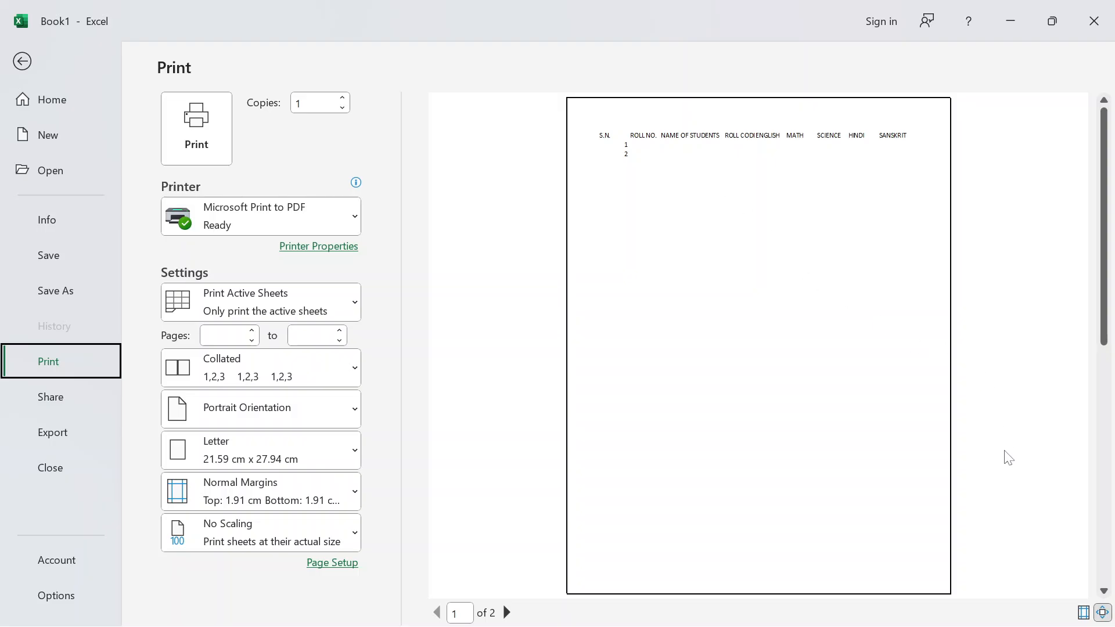
{"action": "left_click", "coordinate": [1102, 612]}
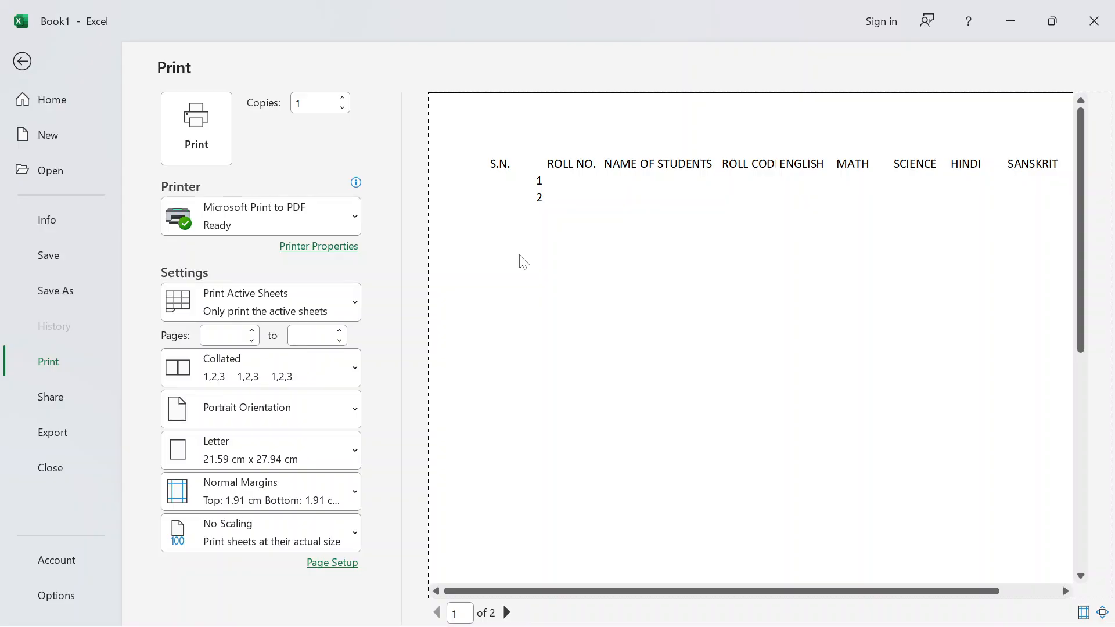
{"action": "key", "text": "Escape"}
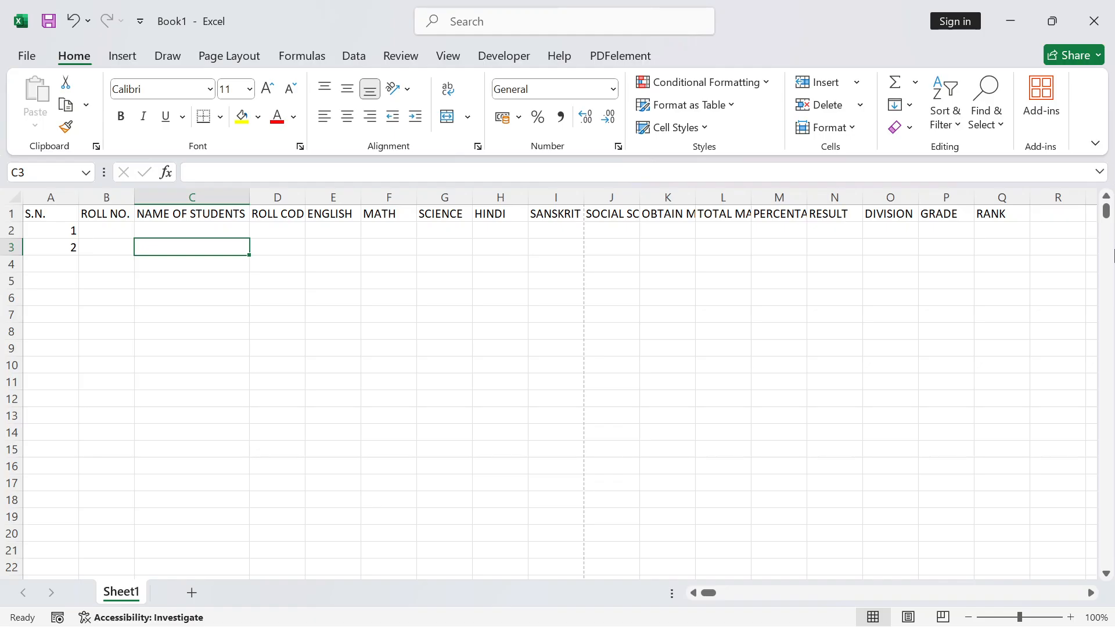
Fill serial numbers 1 to 10 down A2:A11 from the single value in A2
{"action": "left_click", "coordinate": [63, 231]}
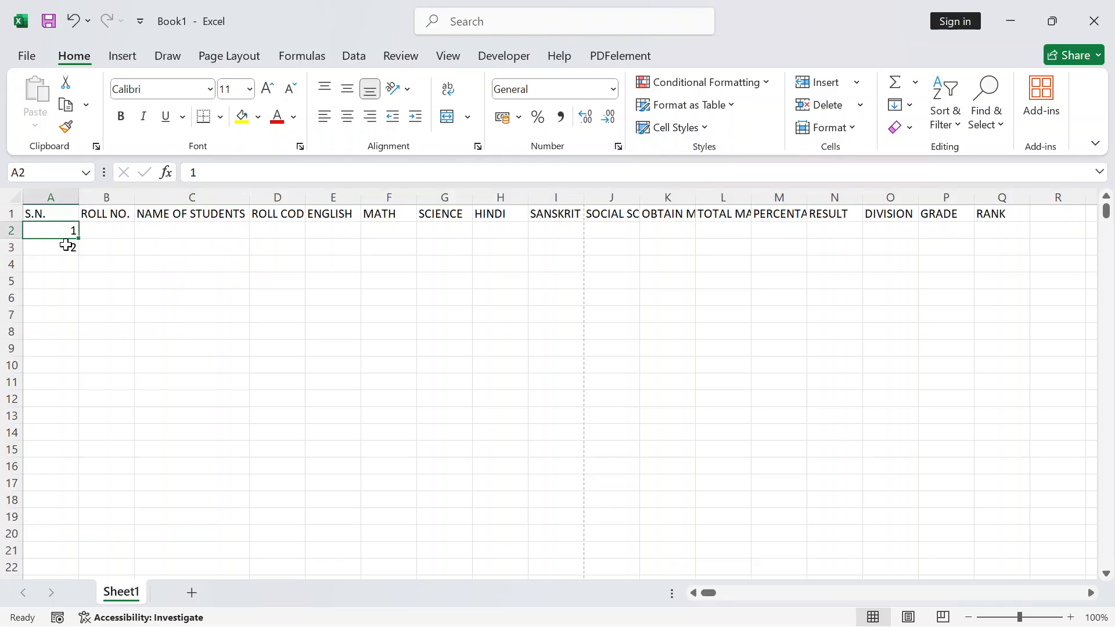
{"action": "left_click", "coordinate": [67, 249]}
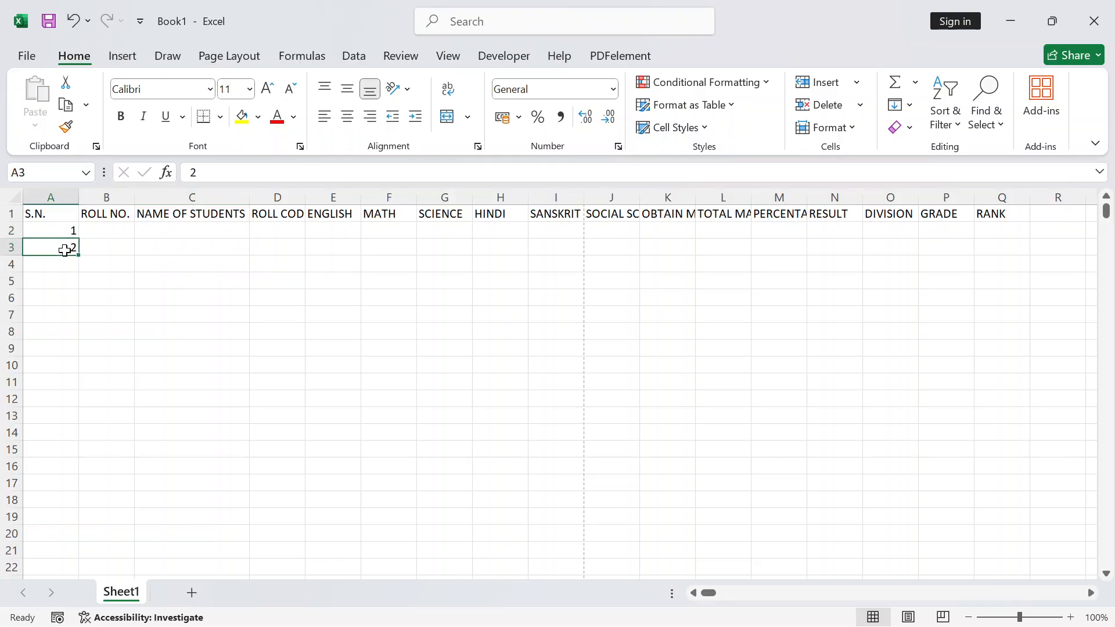
{"action": "key", "text": "Delete"}
{"action": "left_click", "coordinate": [55, 231]}
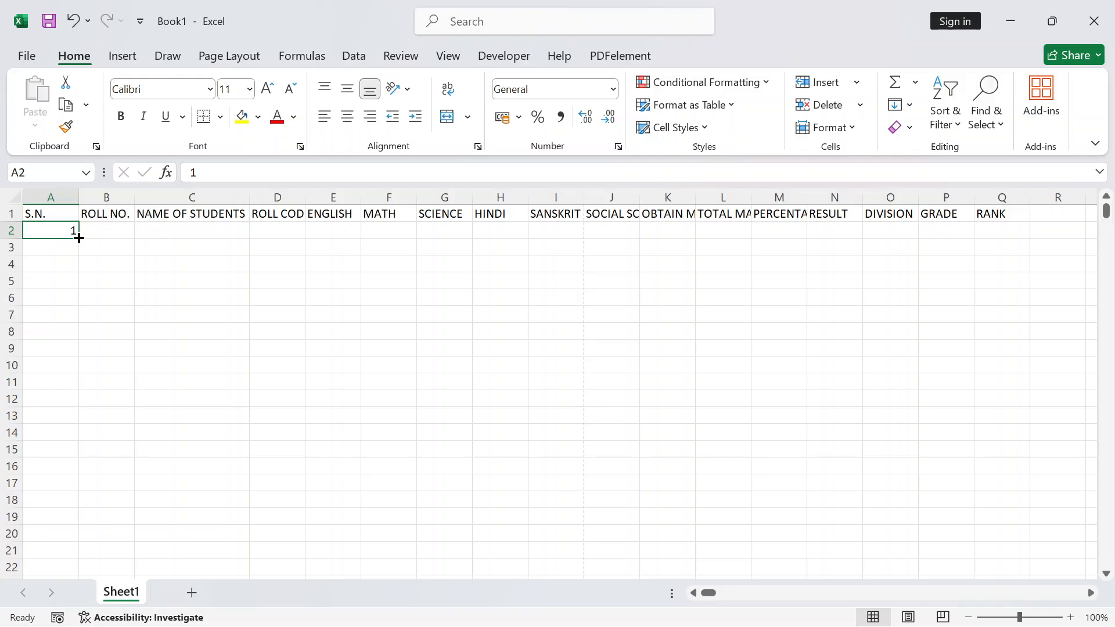
{"action": "left_click_drag", "start_coordinate": [79, 238], "coordinate": [68, 385]}
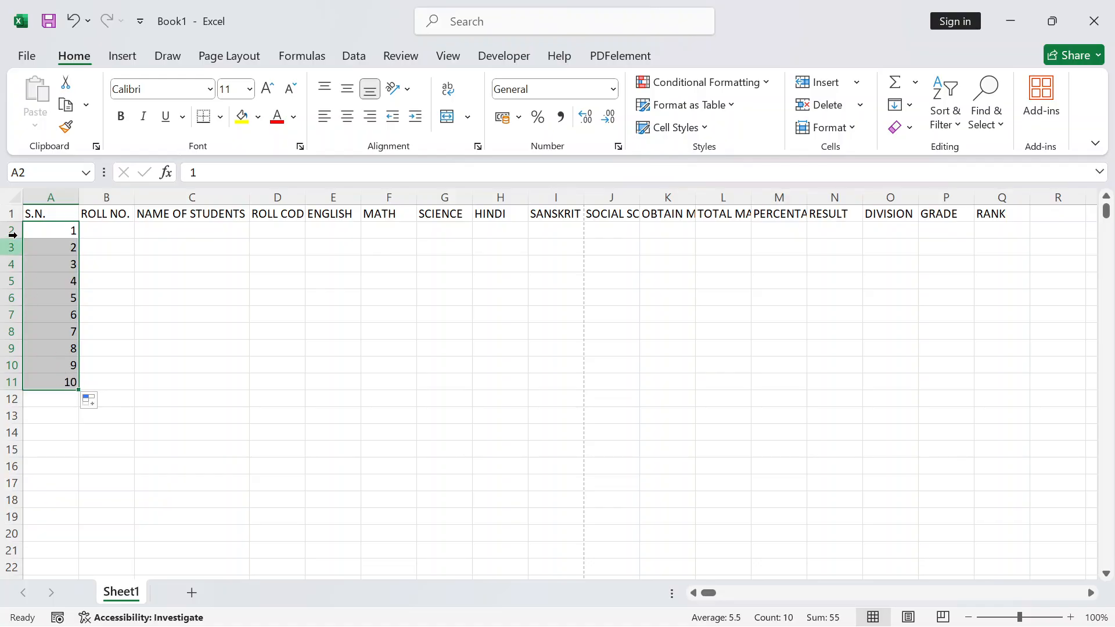
{"action": "left_click", "coordinate": [38, 368]}
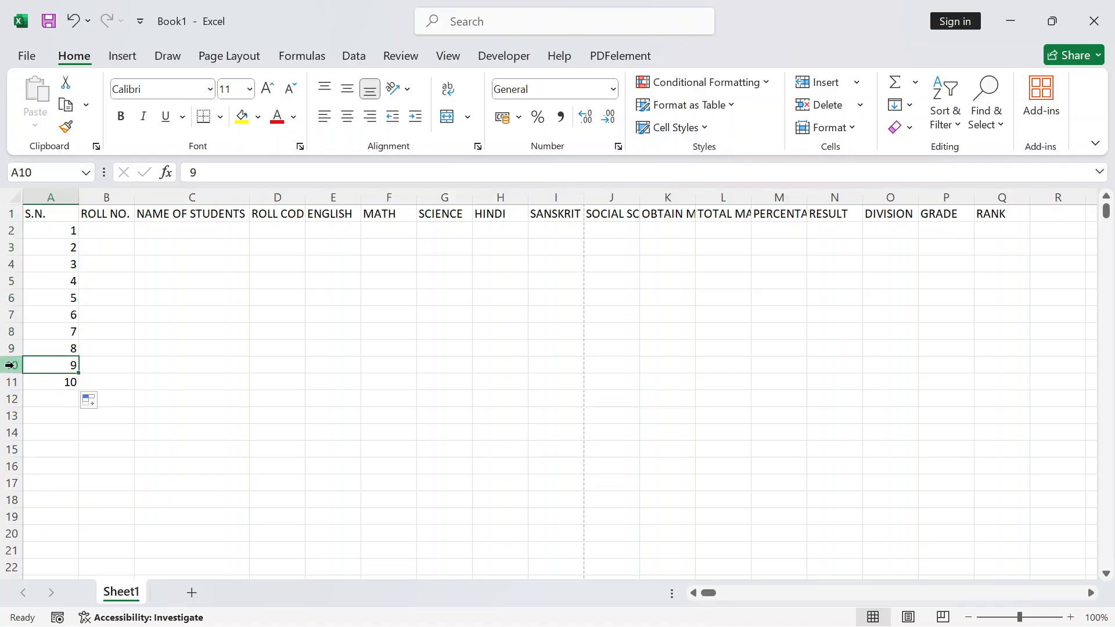
{"action": "left_click", "coordinate": [56, 231]}
{"action": "left_click_drag", "start_coordinate": [55, 231], "coordinate": [53, 380]}
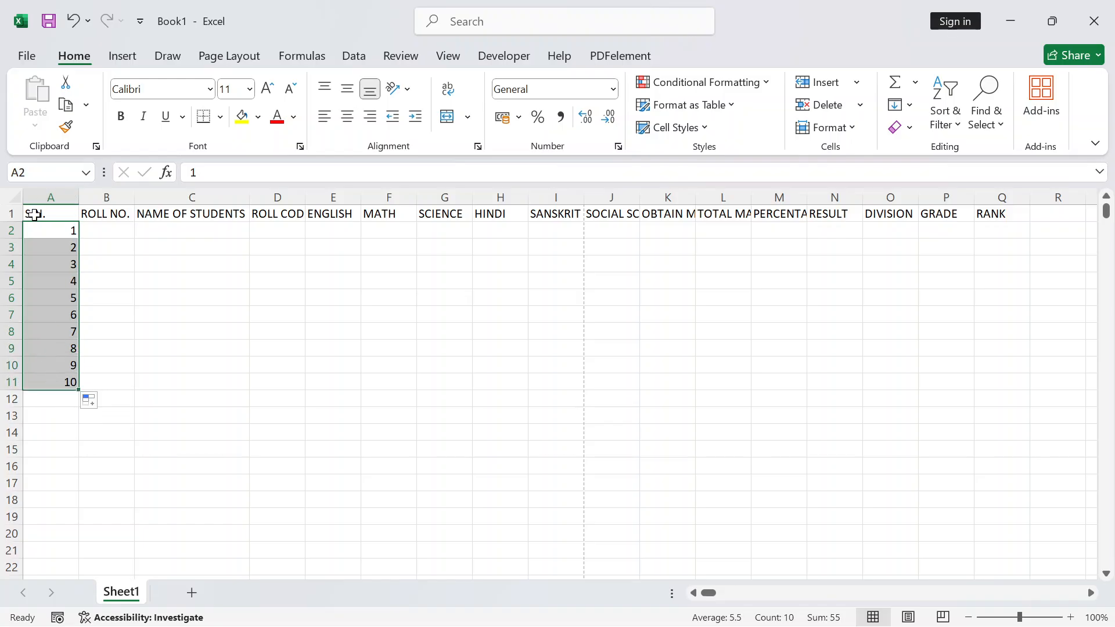
{"action": "left_click", "coordinate": [121, 316]}
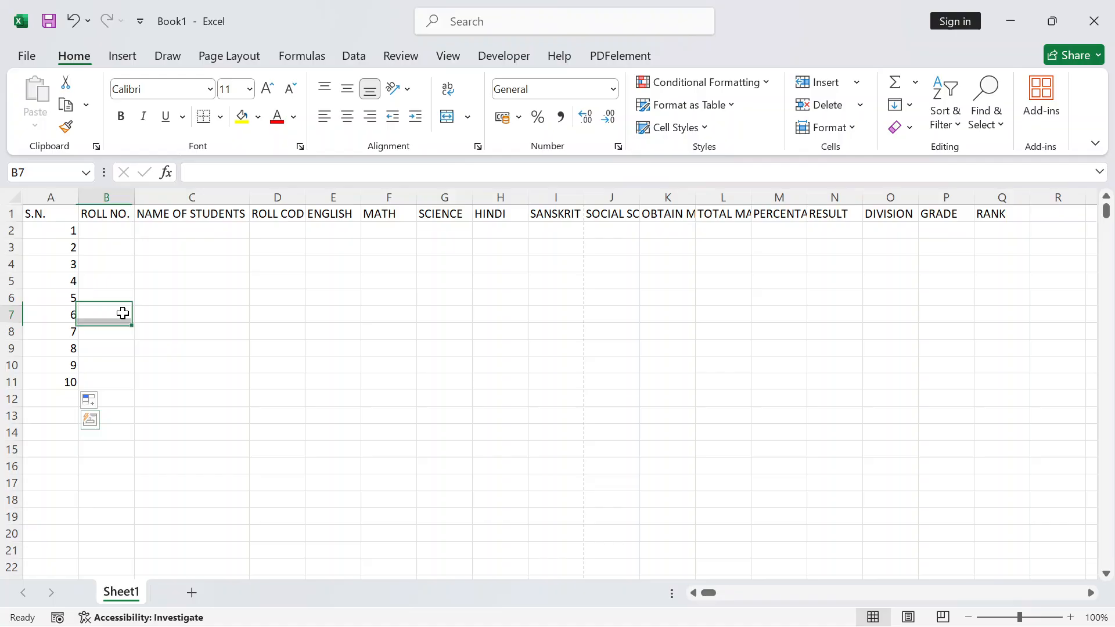
Enter the first roll number in B2 and fill consecutive roll numbers down to B11
{"action": "left_click", "coordinate": [94, 235]}
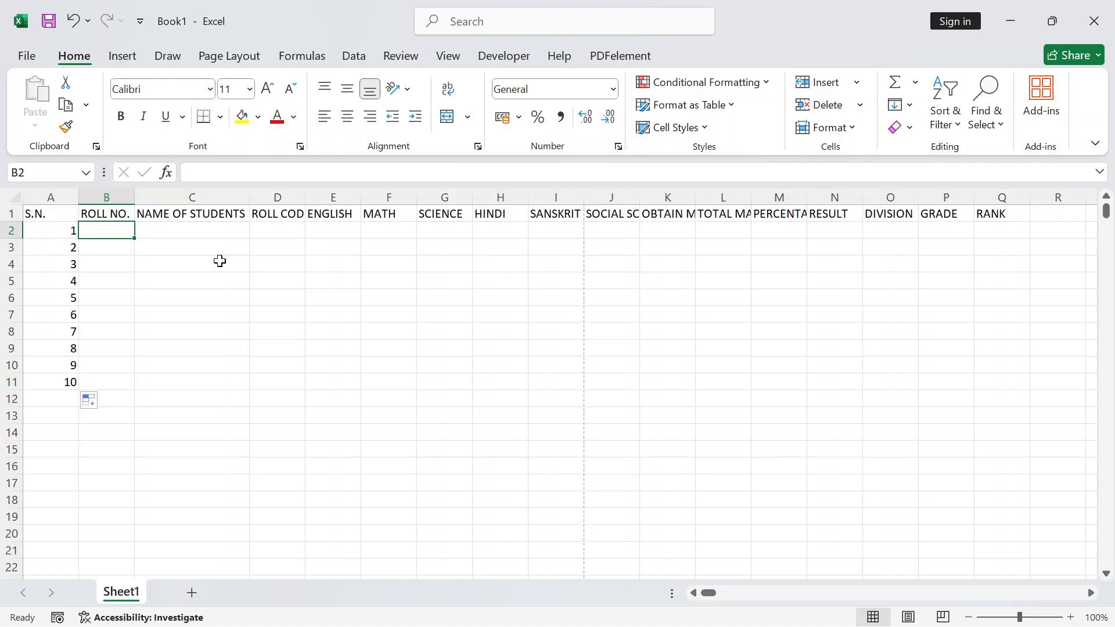
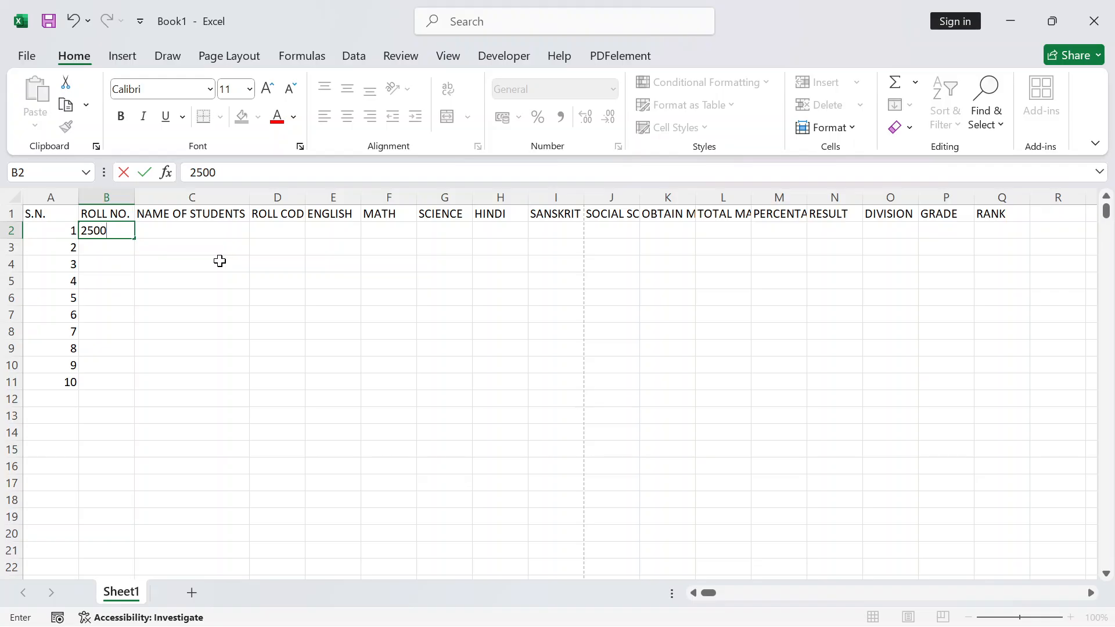
{"action": "left_click", "coordinate": [121, 247]}
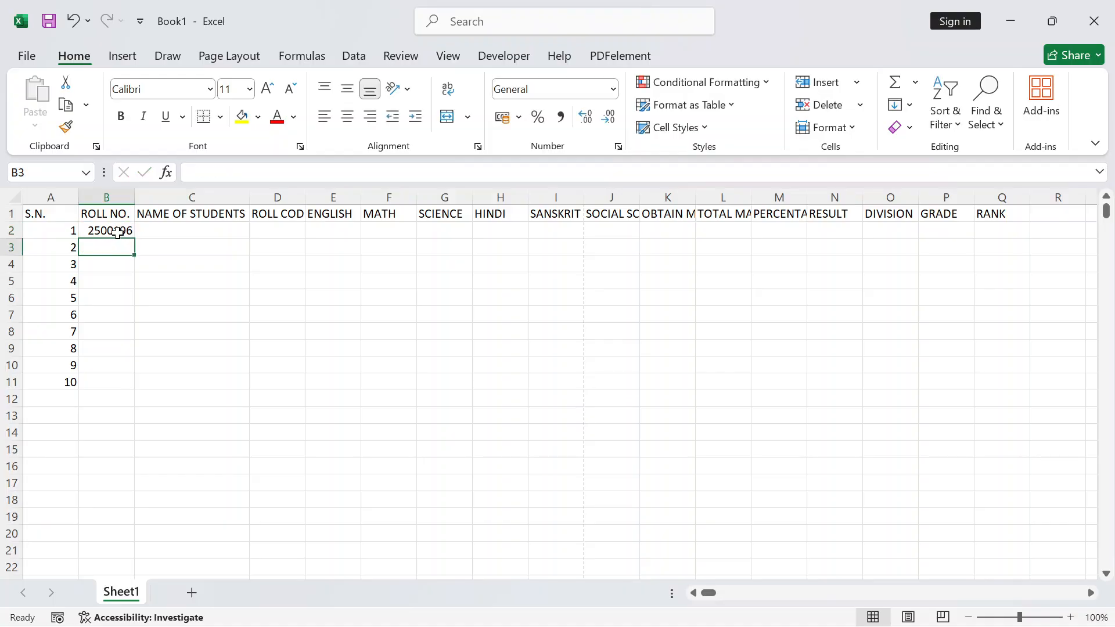
{"action": "left_click", "coordinate": [118, 232]}
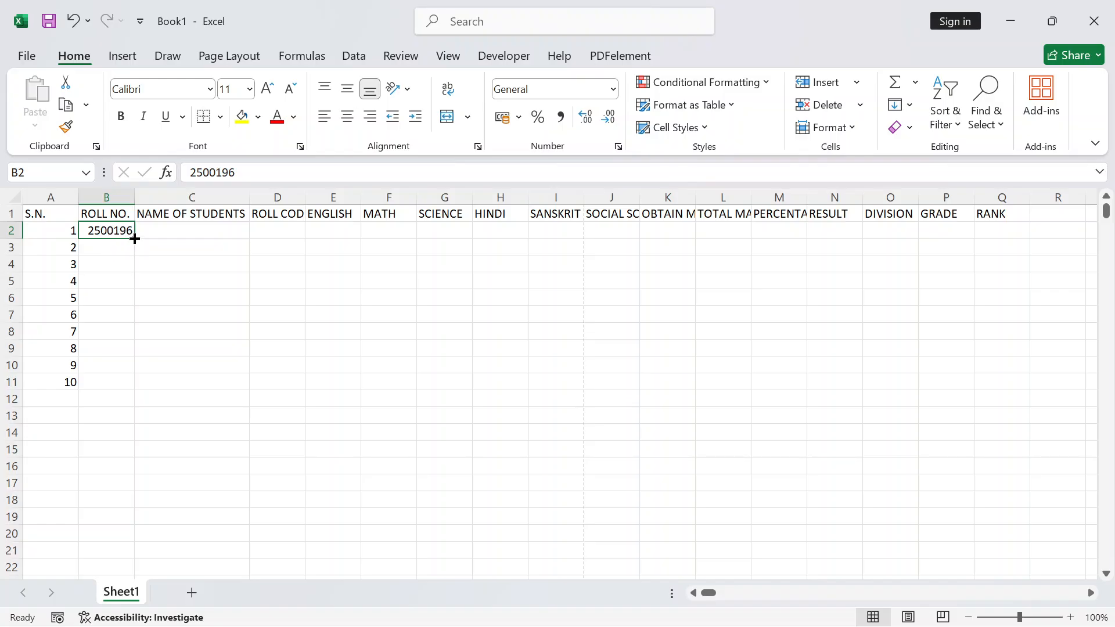
{"action": "left_click_drag", "start_coordinate": [134, 239], "coordinate": [131, 387]}
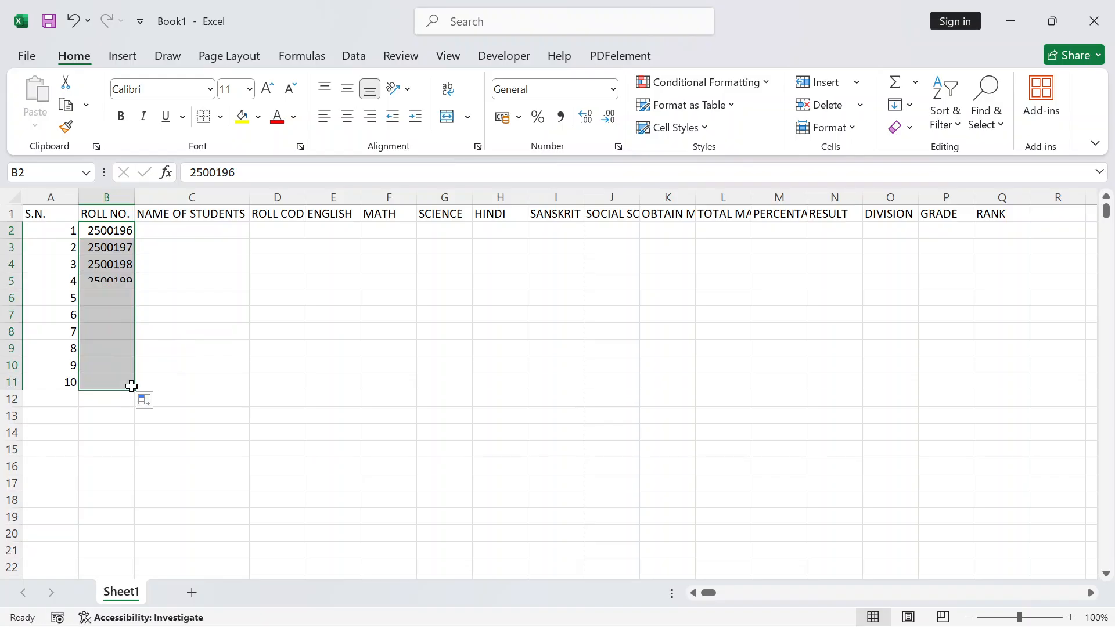
{"action": "left_click", "coordinate": [176, 230]}
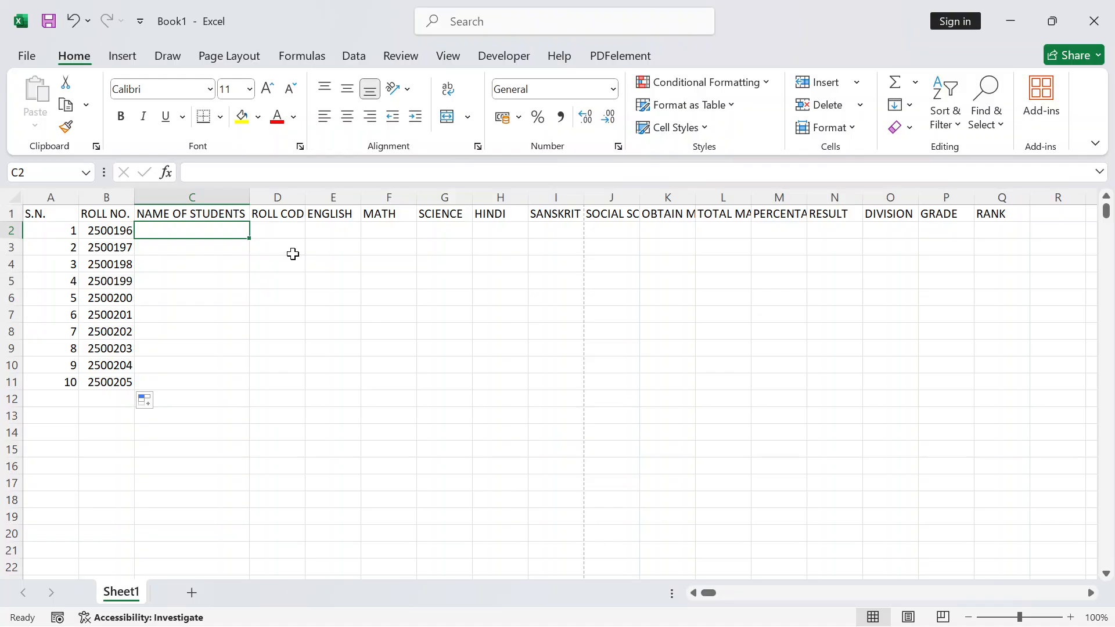
Enter the first student's full name in capitals in C2 and the roll code in D2
{"action": "type", "text": "a"}
{"action": "key", "text": "BackSpace"}
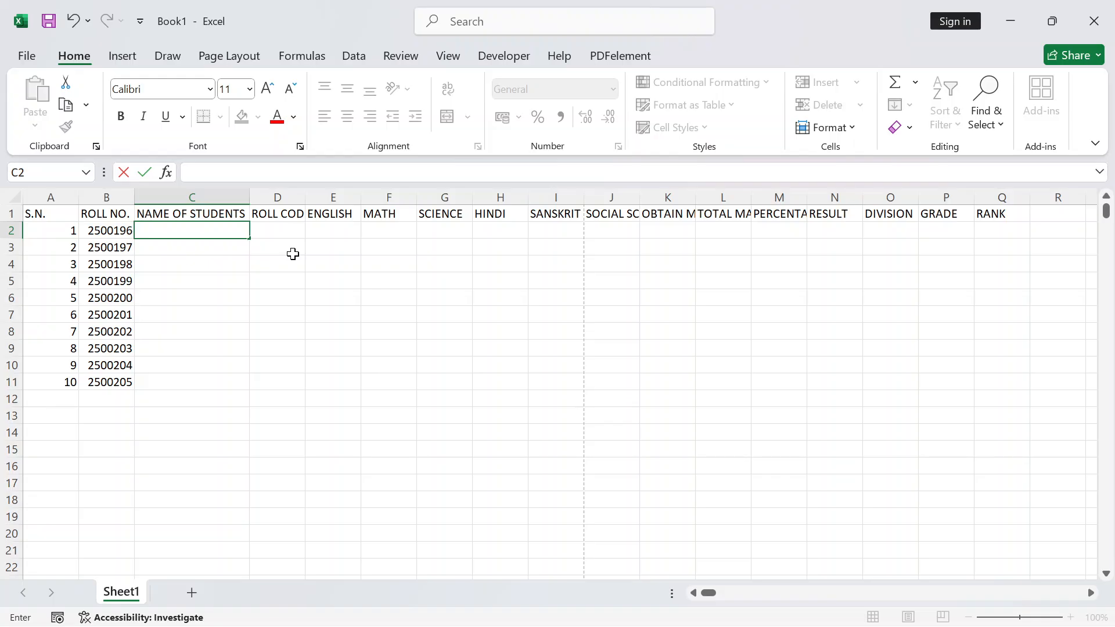
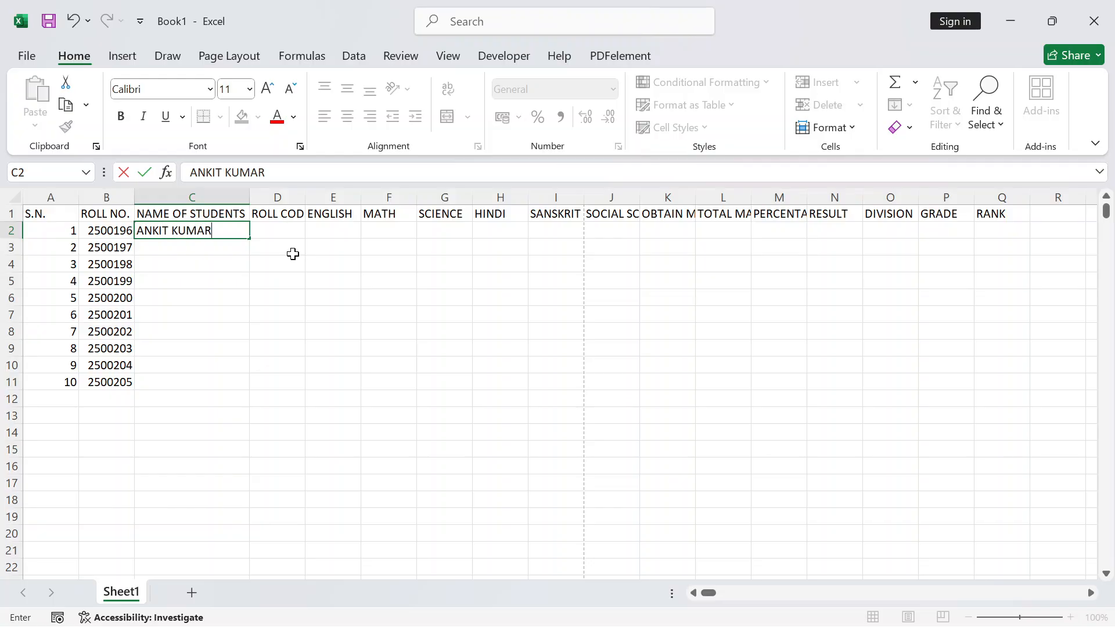
{"action": "key", "text": "Tab"}
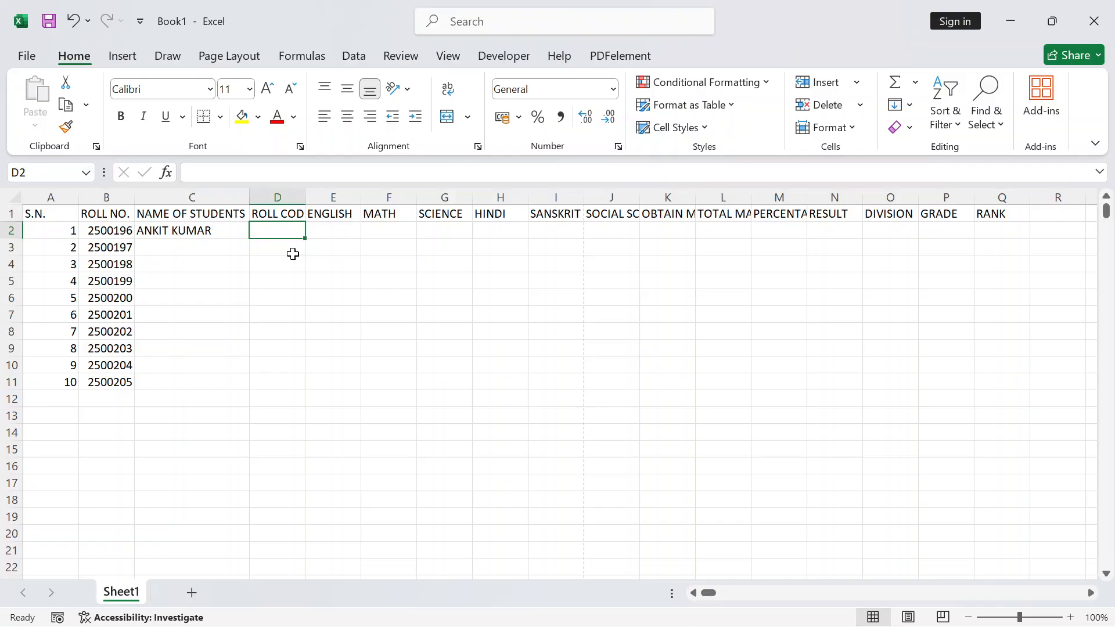
{"action": "type", "text": "72047"}
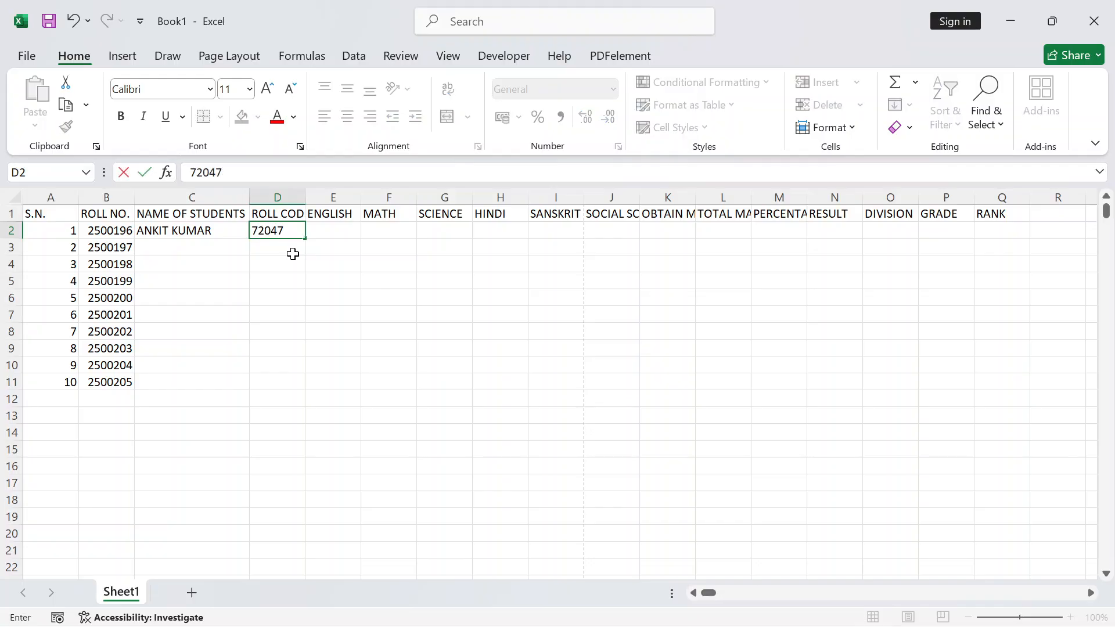
{"action": "key", "text": "Tab"}
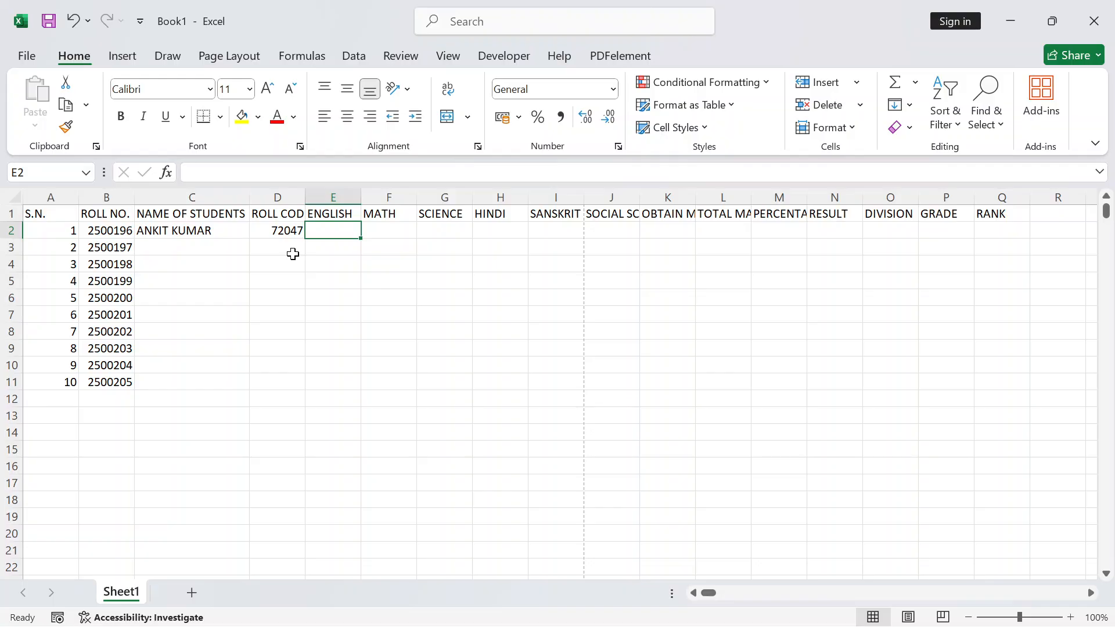
Enter the first student's marks 91, 86, 91, 87, 83 and 90 across E2:J2
{"action": "type", "text": "91"}
{"action": "key", "text": "Tab"}
{"action": "type", "text": "8"}
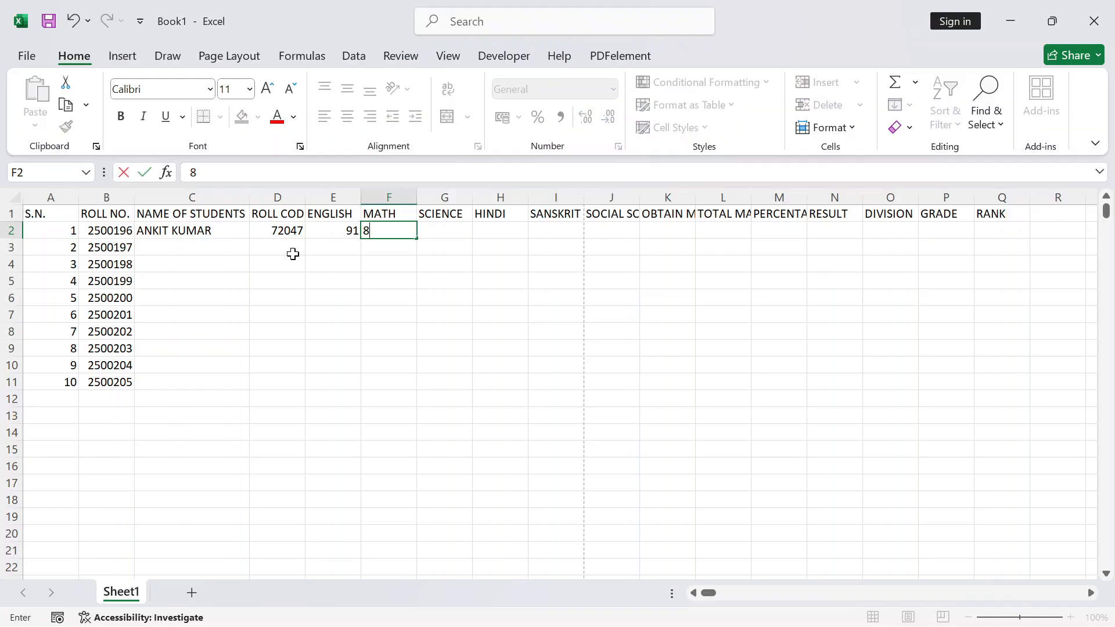
{"action": "type", "text": "6"}
{"action": "key", "text": "Tab"}
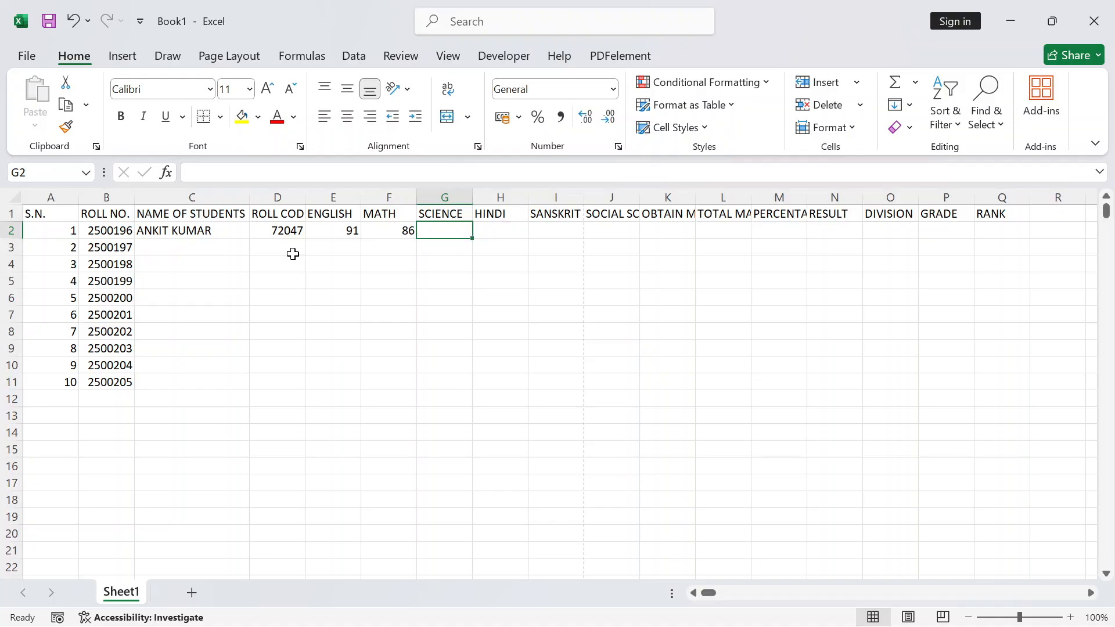
{"action": "type", "text": "91"}
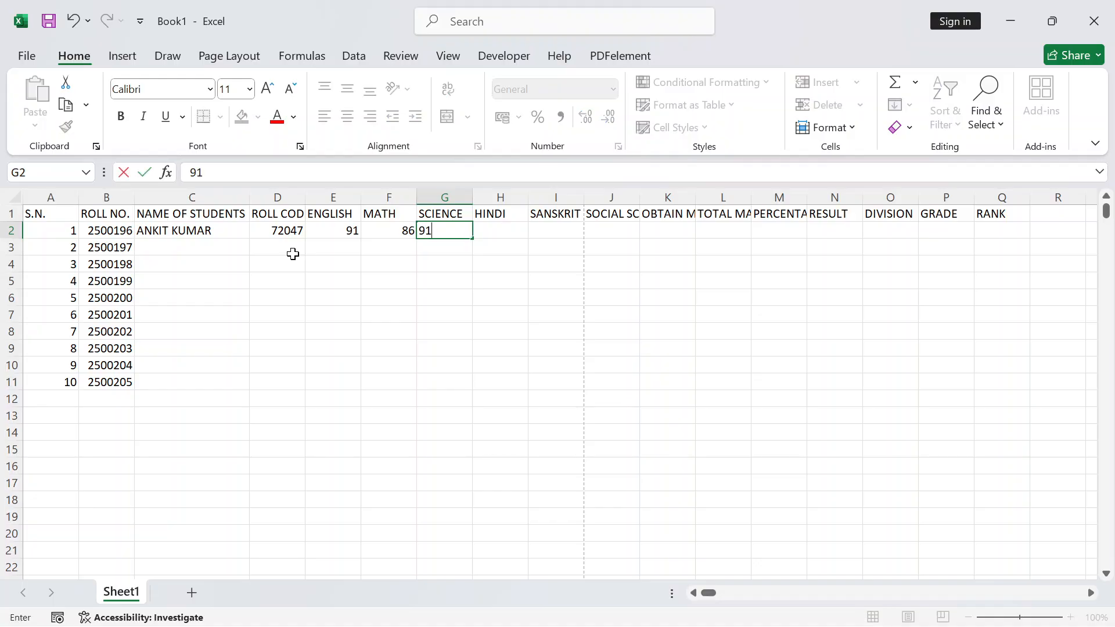
{"action": "key", "text": "Tab"}
{"action": "type", "text": "87"}
{"action": "key", "text": "Tab"}
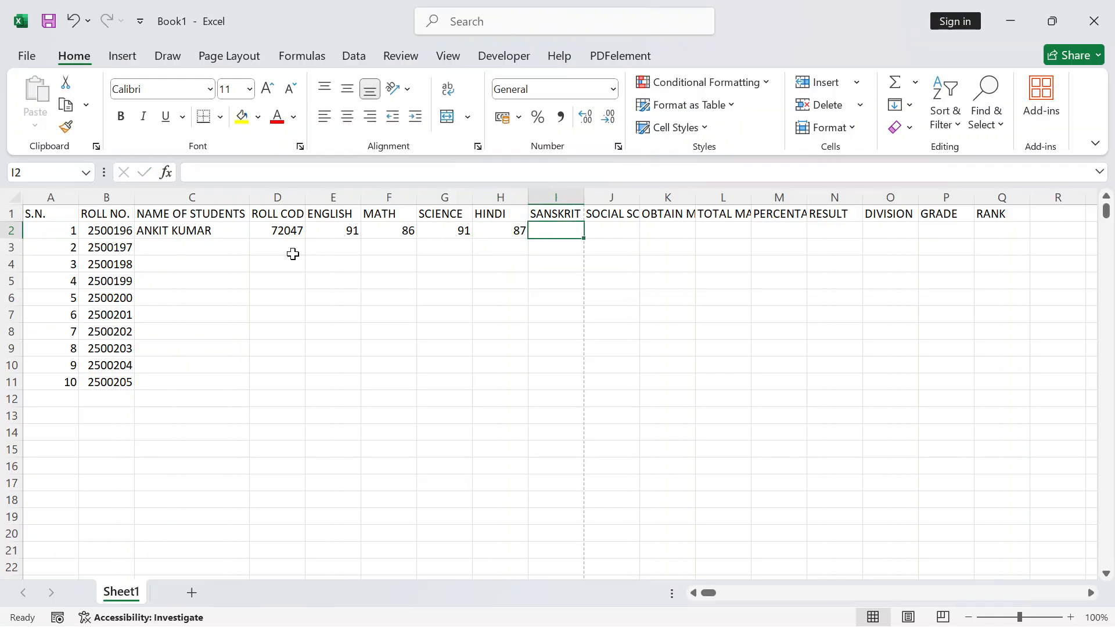
{"action": "type", "text": "83"}
{"action": "key", "text": "Tab"}
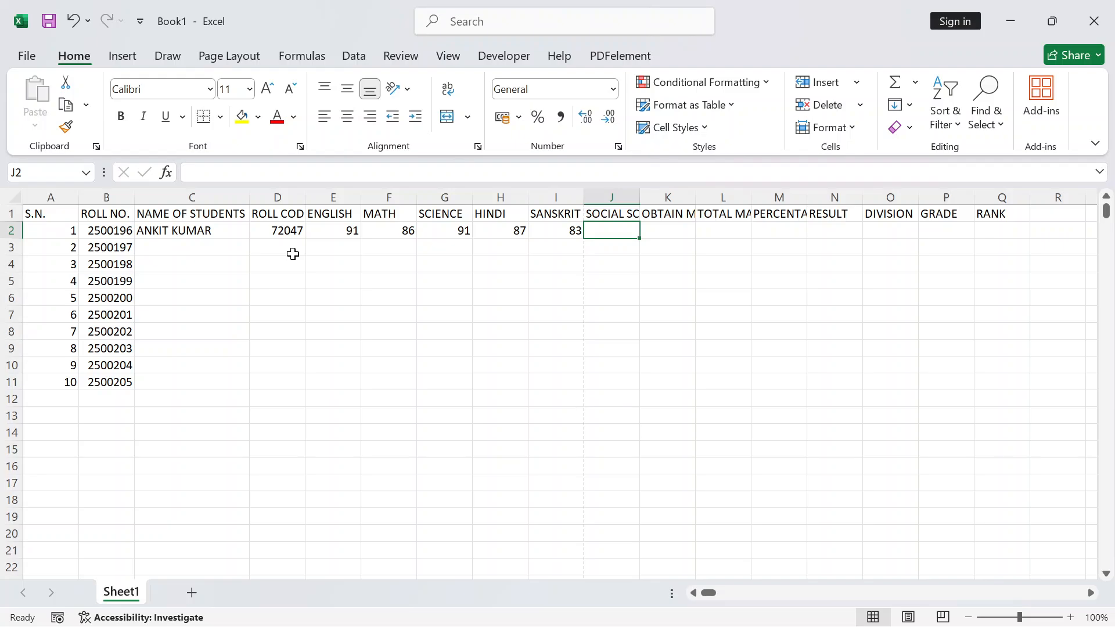
{"action": "type", "text": "90"}
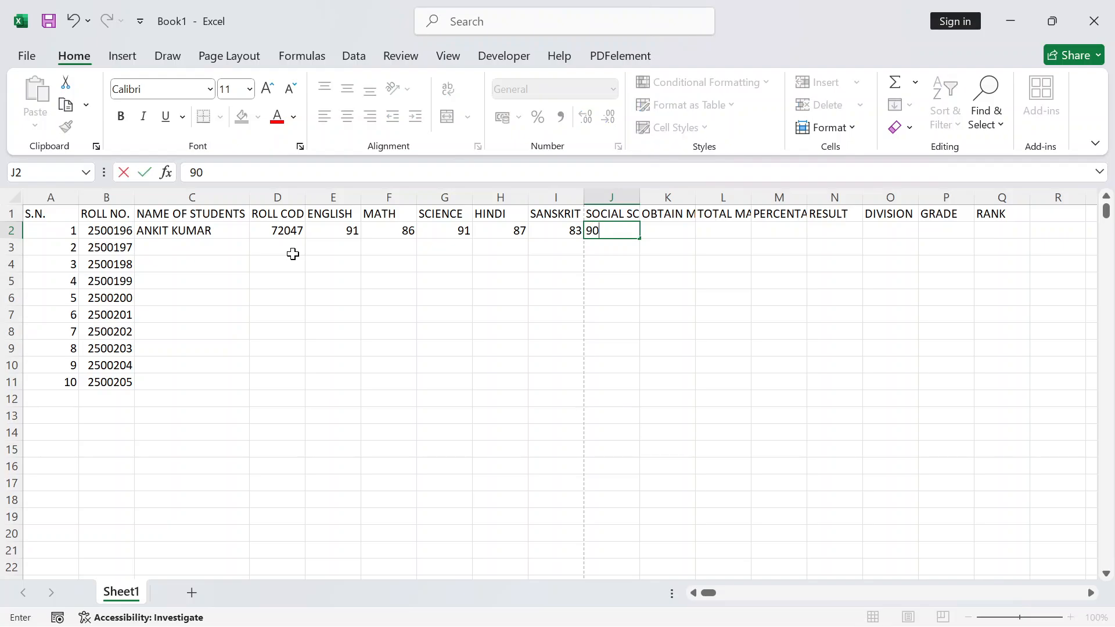
{"action": "key", "text": "Tab"}
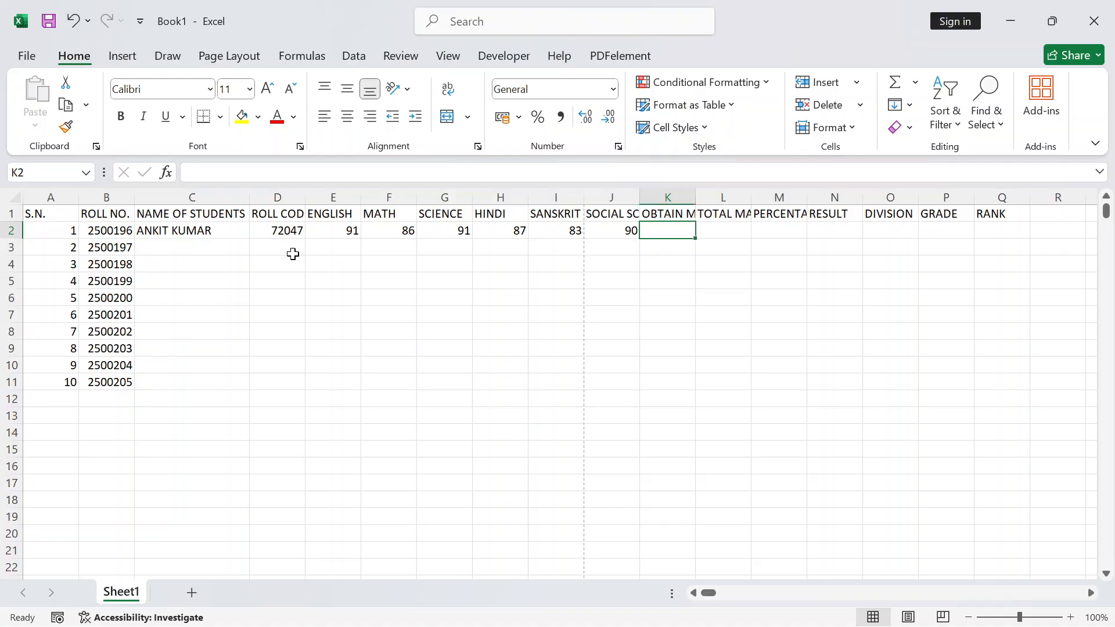
{"action": "key", "text": "Return"}
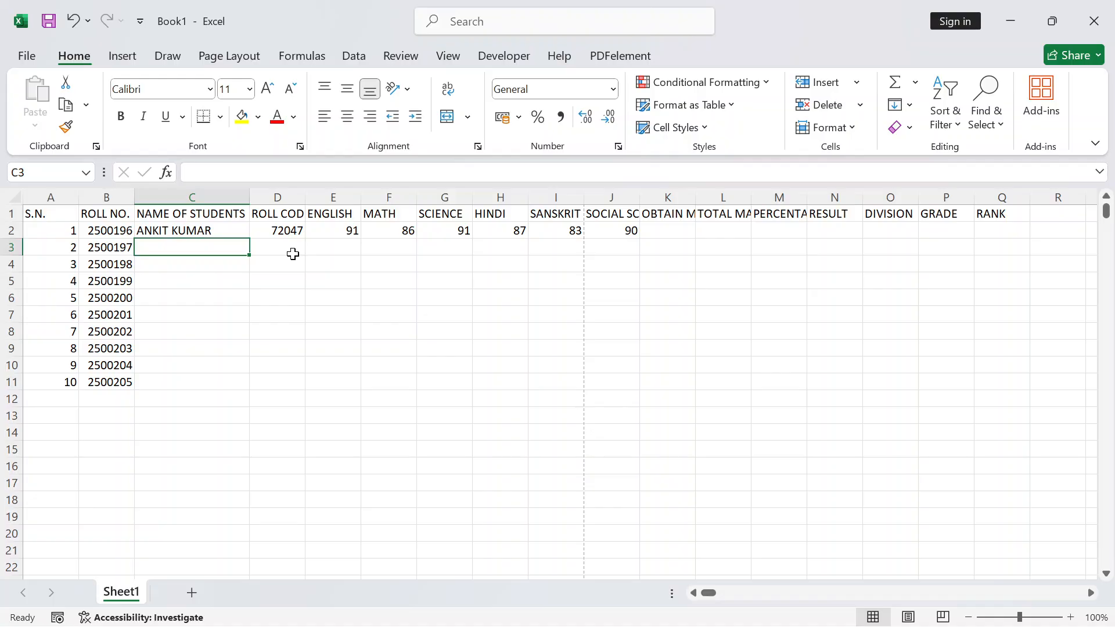
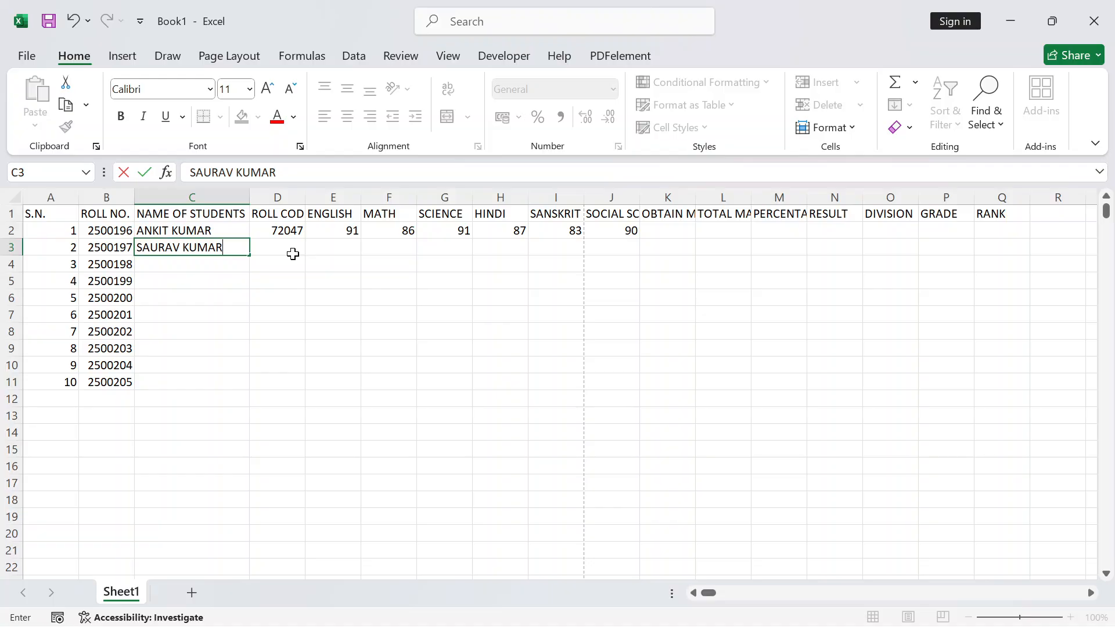
Type the second student's name in C3, trim it, and fill names down to C11
{"action": "left_click", "coordinate": [293, 253]}
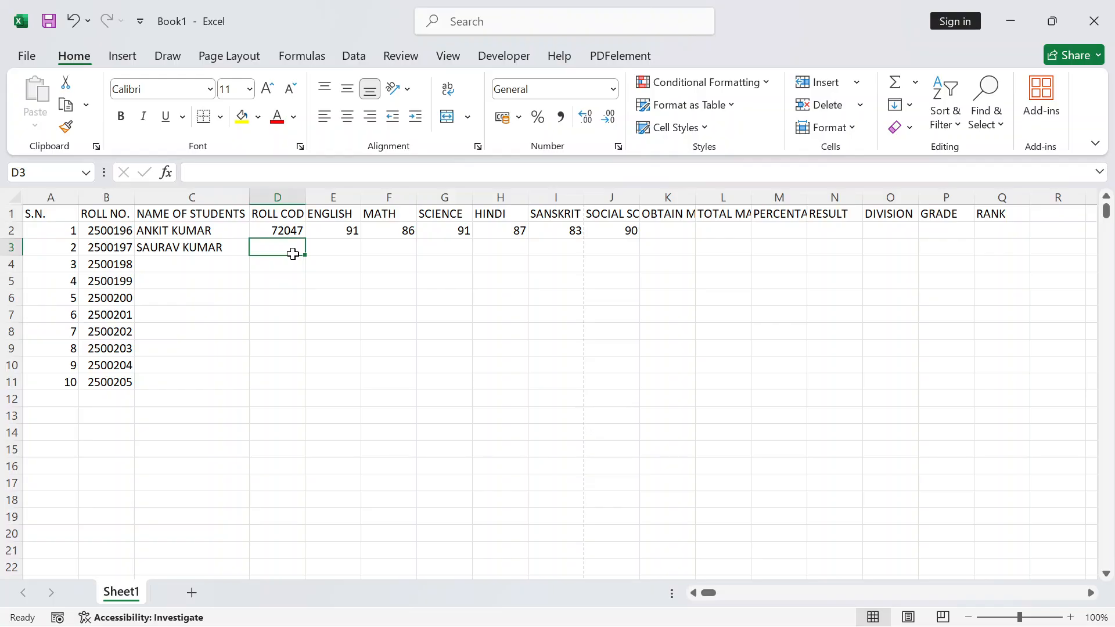
{"action": "left_click", "coordinate": [229, 247]}
{"action": "key", "text": "F2"}
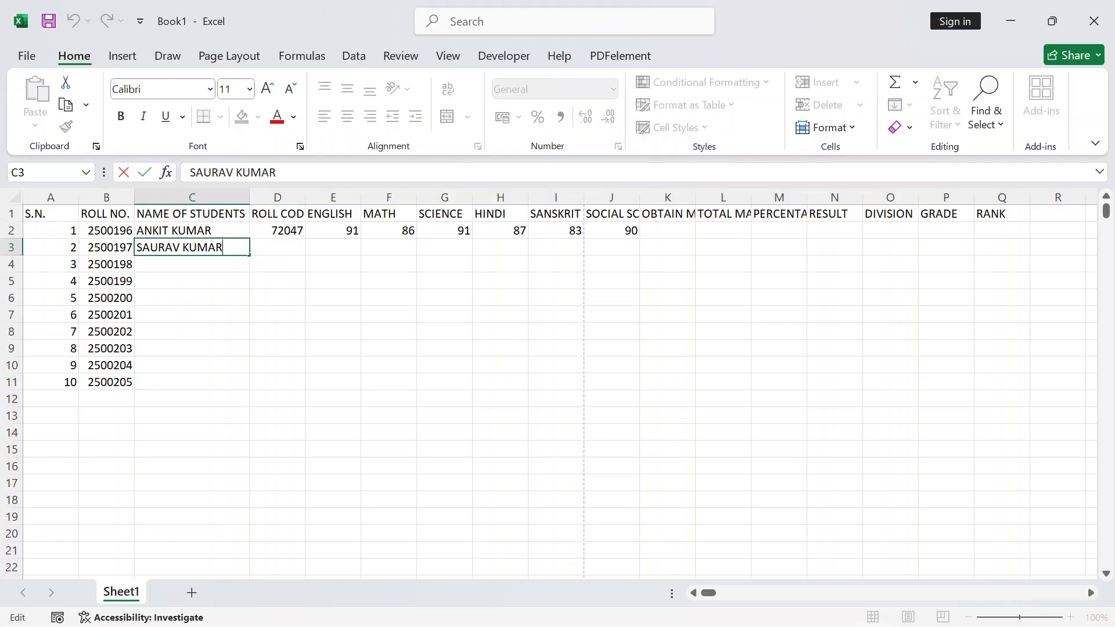
{"action": "key", "text": "BackSpace"}
{"action": "key", "text": "BackSpace"}
{"action": "key", "text": "BackSpace"}
{"action": "key", "text": "BackSpace"}
{"action": "key", "text": "BackSpace"}
{"action": "key", "text": "BackSpace"}
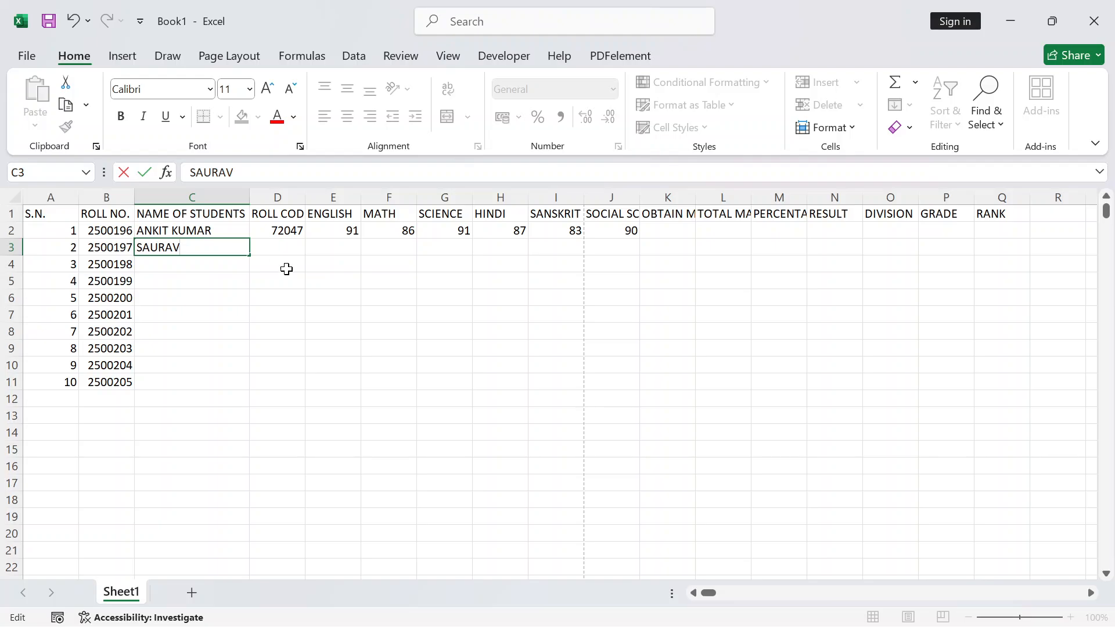
{"action": "left_click", "coordinate": [262, 292]}
{"action": "left_click", "coordinate": [229, 279]}
{"action": "left_click", "coordinate": [190, 247]}
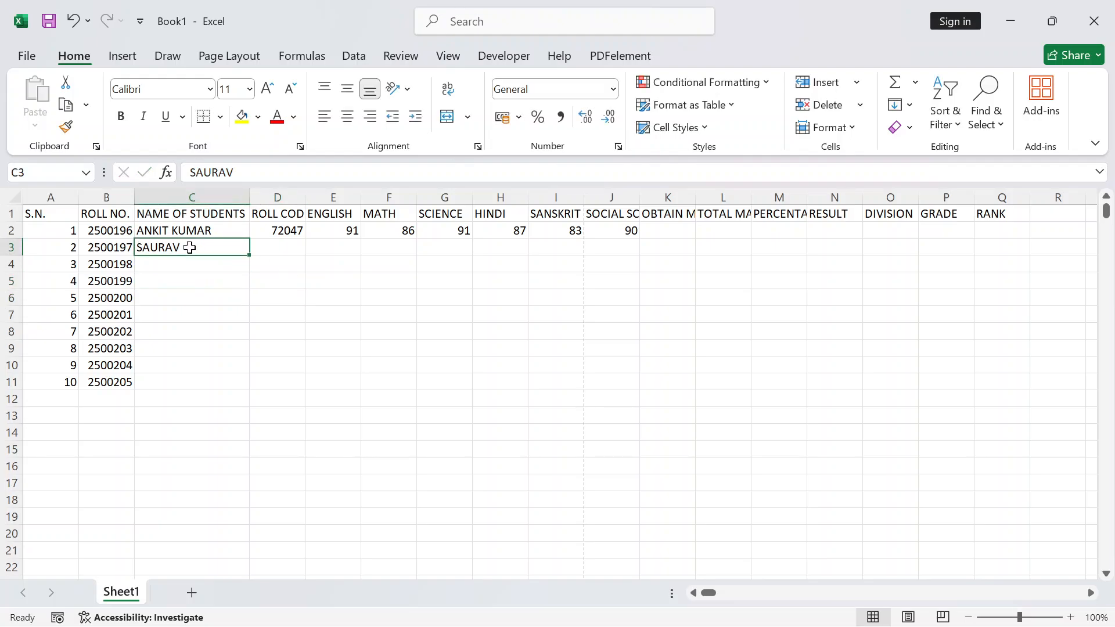
{"action": "left_click_drag", "start_coordinate": [250, 256], "coordinate": [229, 383]}
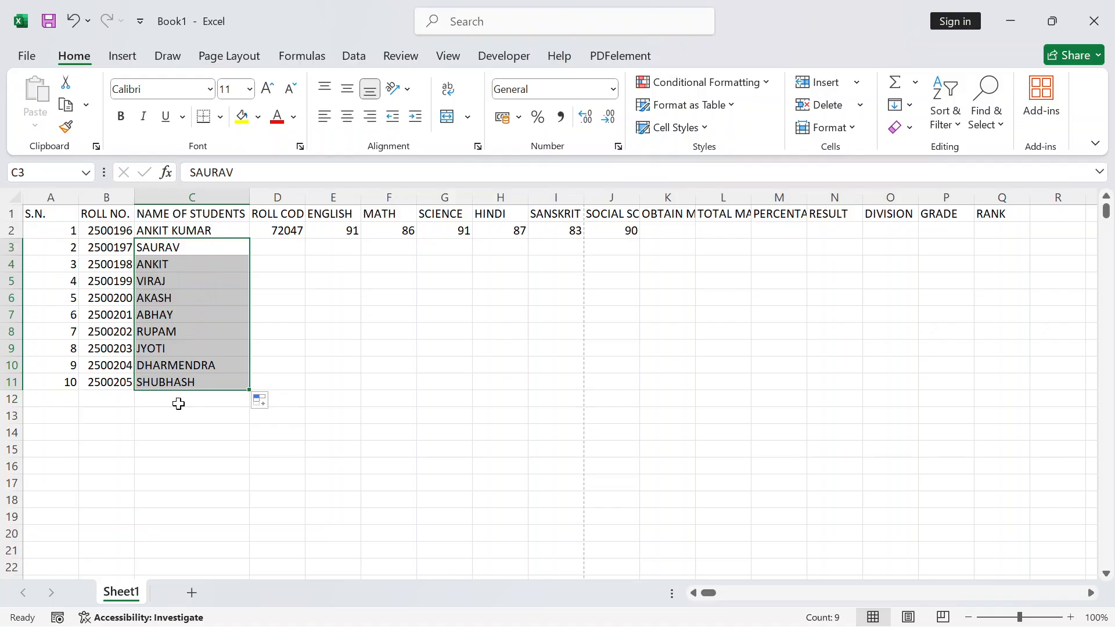
{"action": "left_click", "coordinate": [182, 266]}
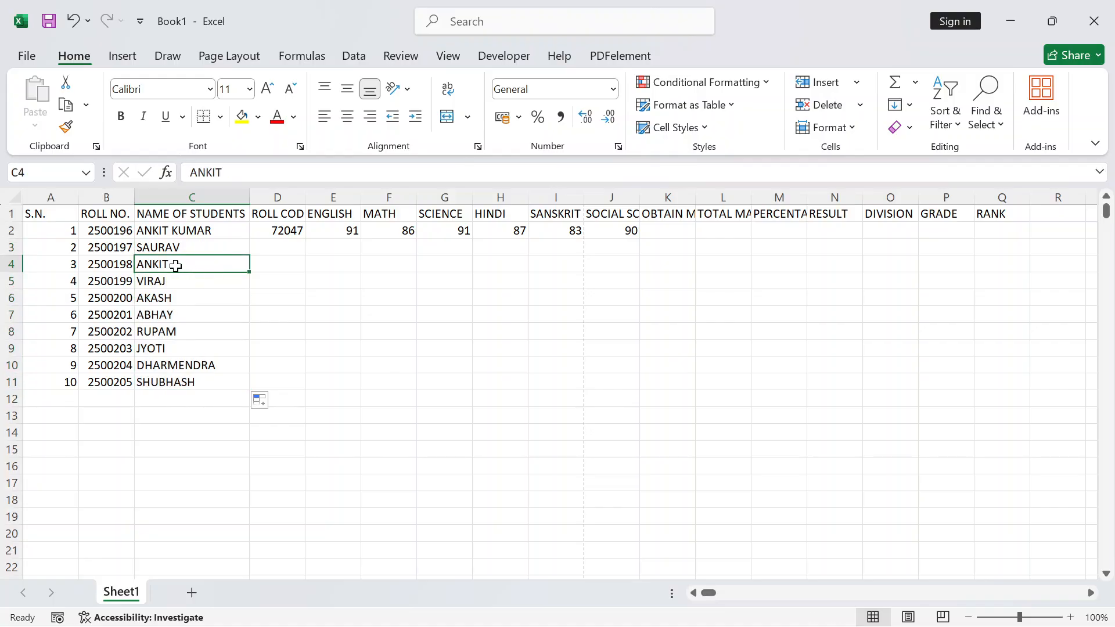
Replace the first student's name in C2 with a different full name
{"action": "left_click", "coordinate": [172, 233]}
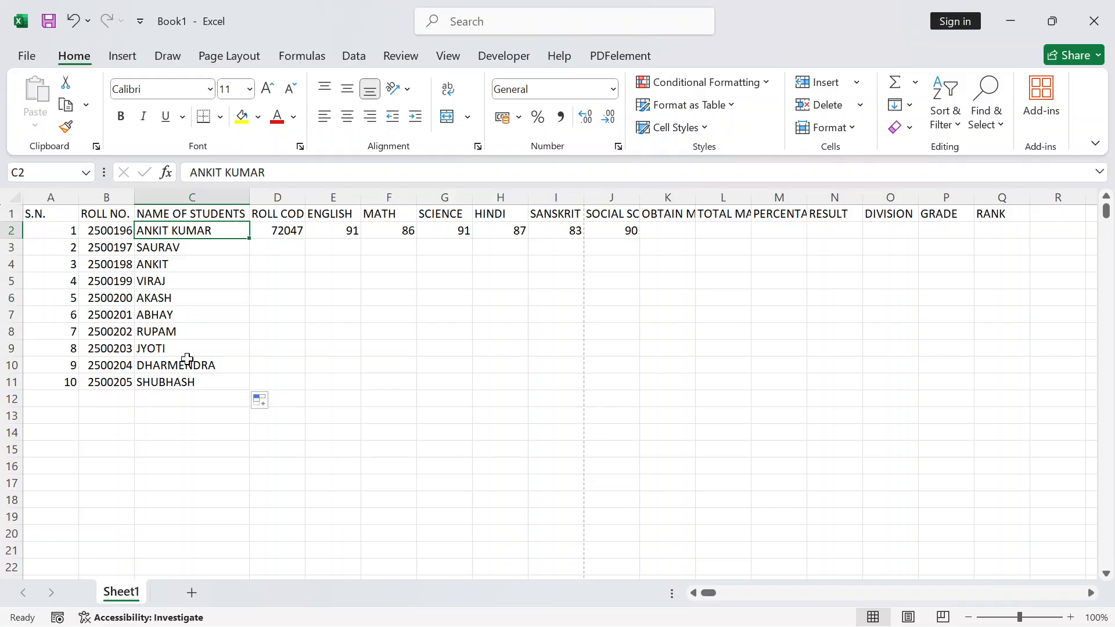
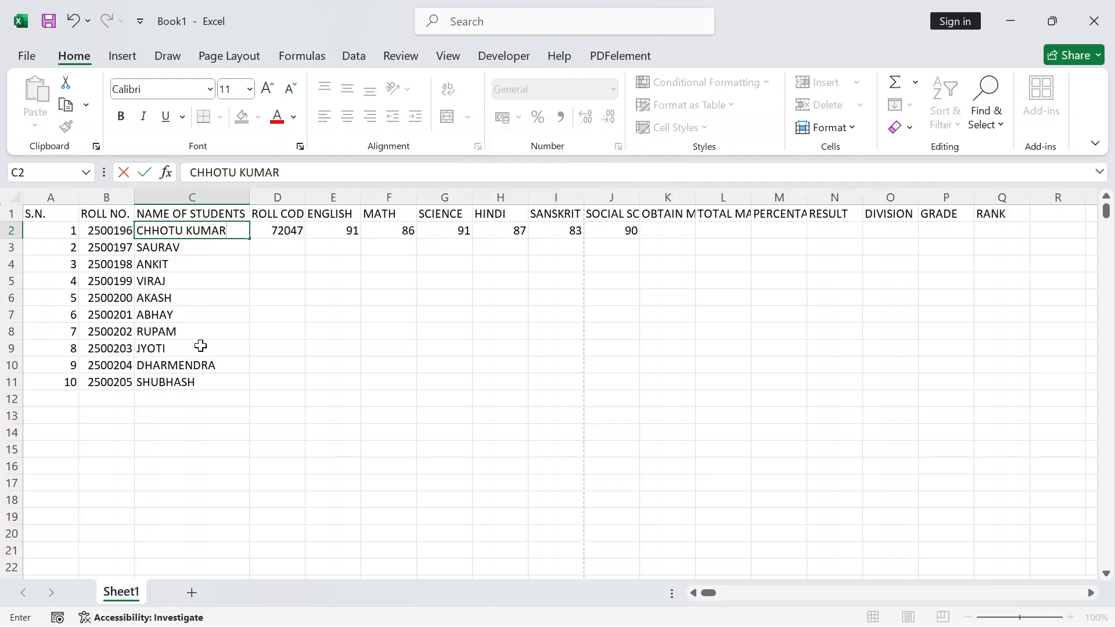
{"action": "left_click", "coordinate": [339, 364]}
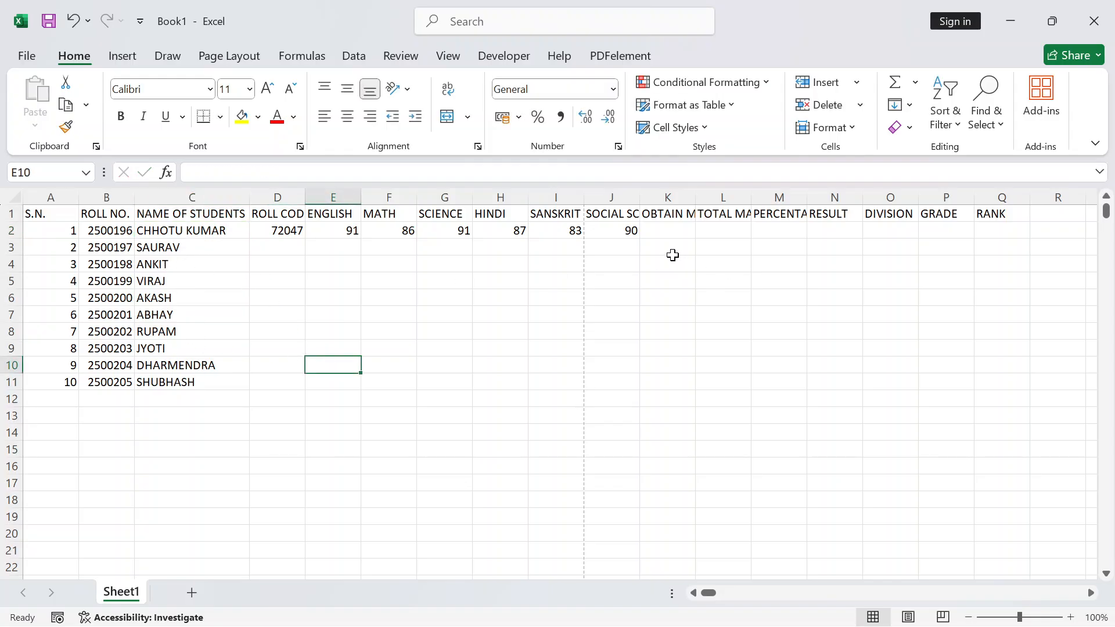
{"action": "left_click", "coordinate": [296, 259]}
Fill row 3 with roll code 72047 and marks 96, 87, 63, 90, 87 and 96
{"action": "left_click", "coordinate": [295, 247]}
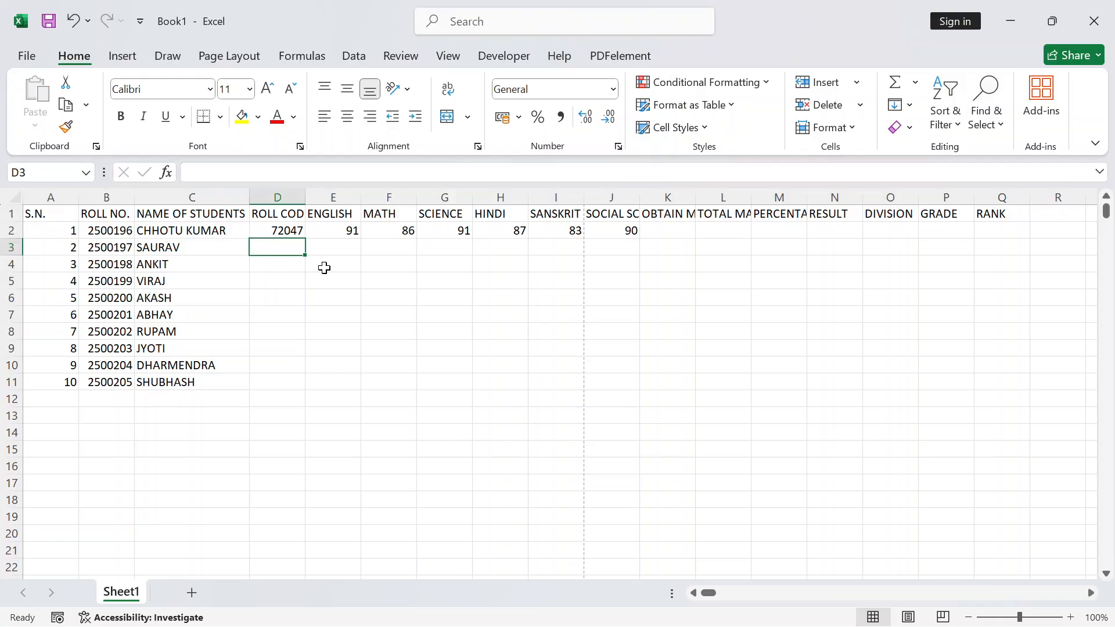
{"action": "type", "text": "72"}
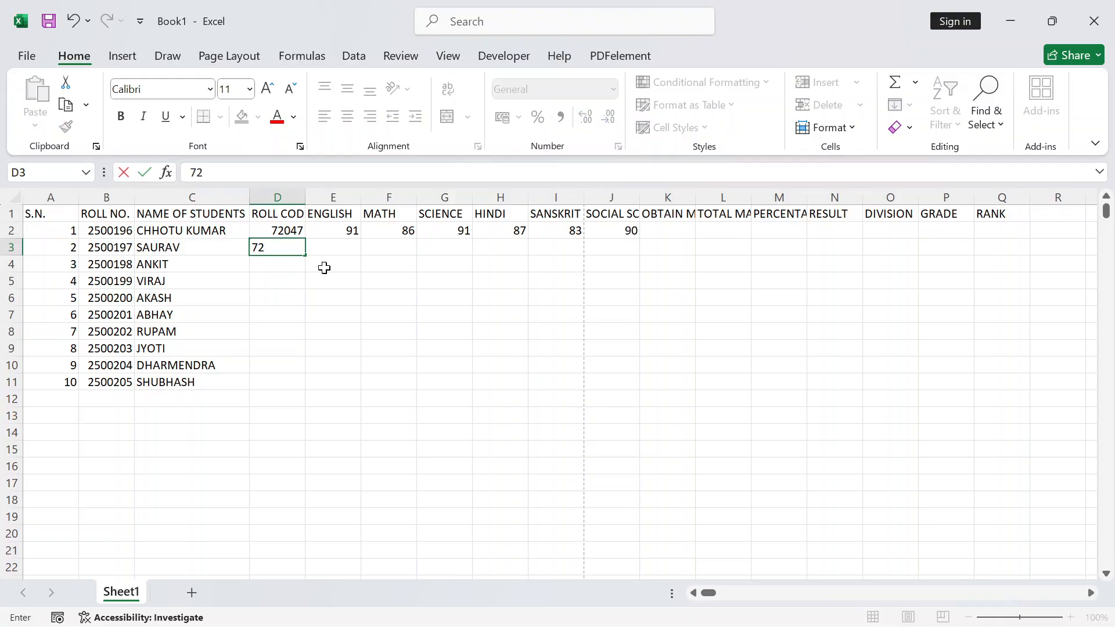
{"action": "type", "text": "047"}
{"action": "key", "text": "Tab"}
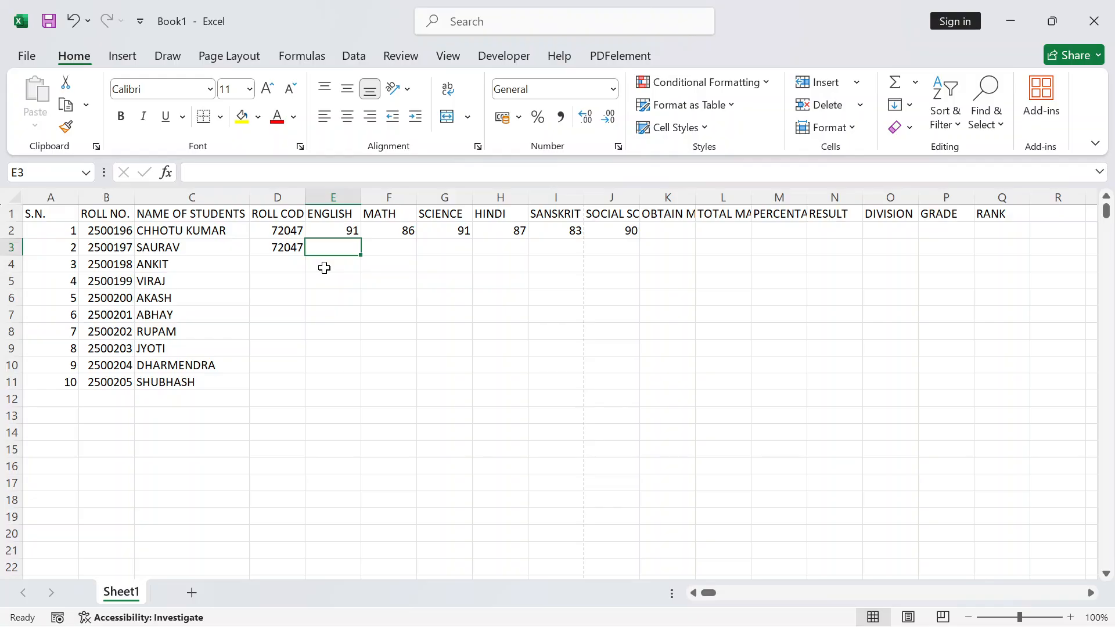
{"action": "type", "text": "96"}
{"action": "key", "text": "Tab"}
{"action": "type", "text": "8"}
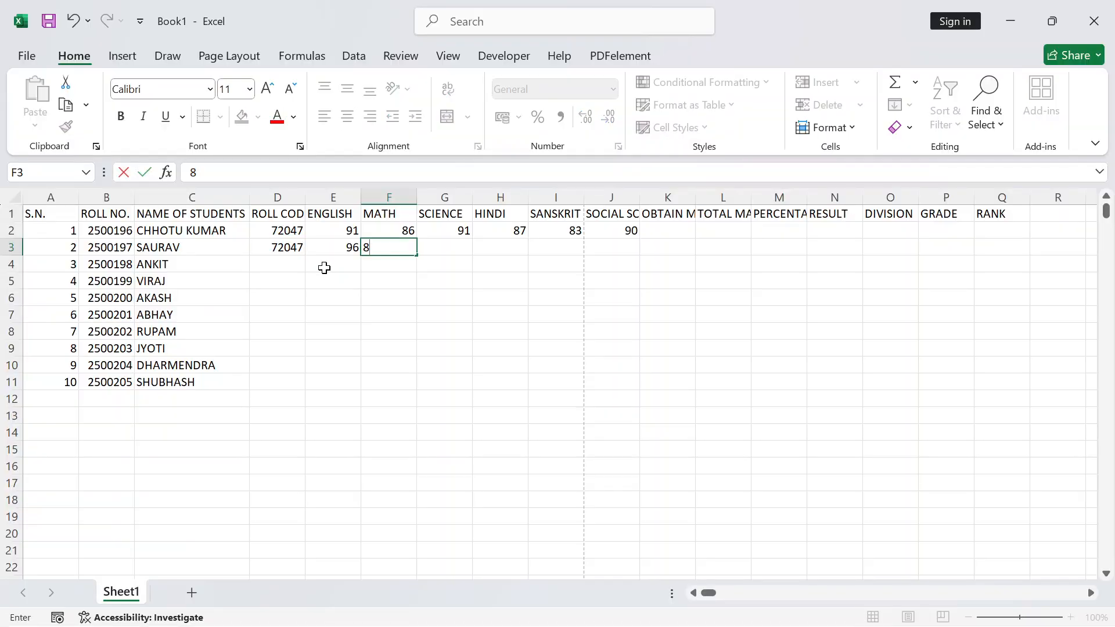
{"action": "type", "text": "7"}
{"action": "key", "text": "Tab"}
{"action": "type", "text": "63"}
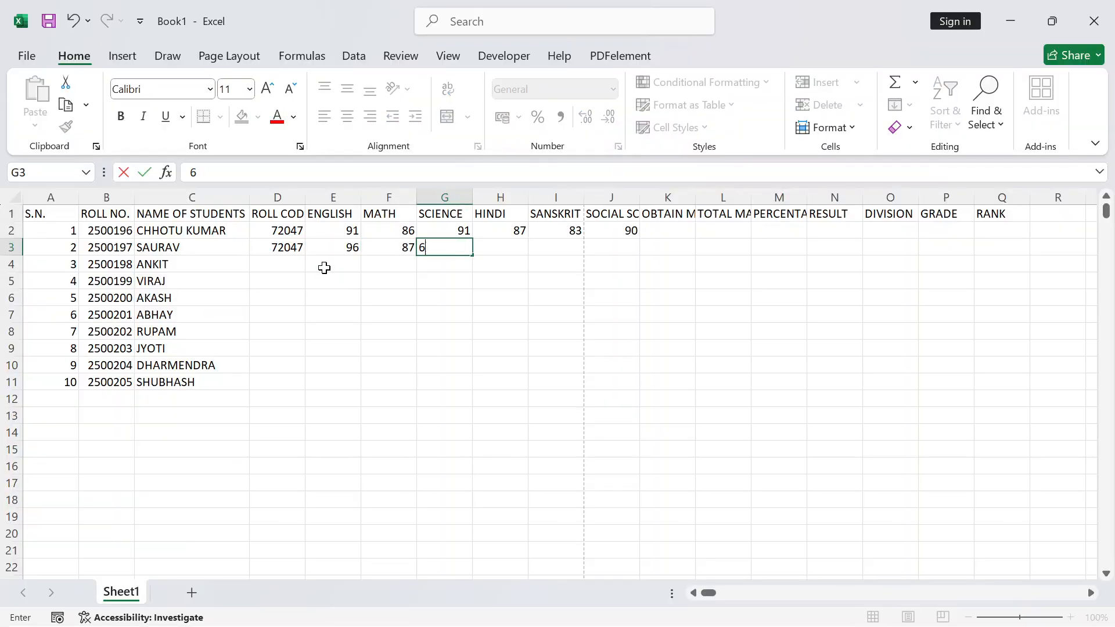
{"action": "key", "text": "Tab"}
{"action": "type", "text": "90"}
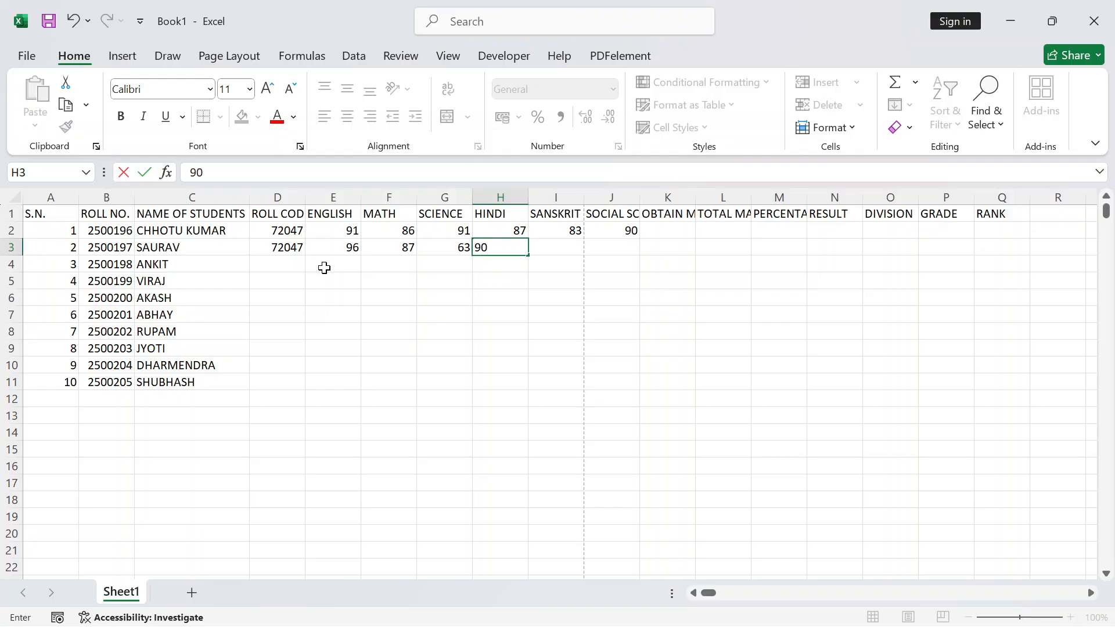
{"action": "key", "text": "Tab"}
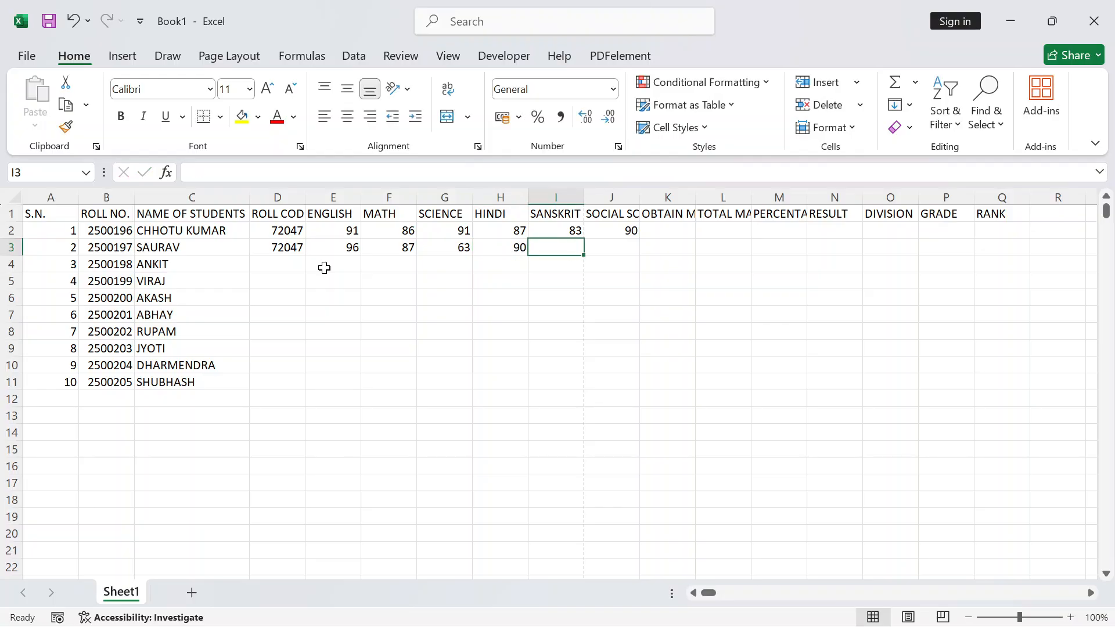
{"action": "type", "text": "87"}
{"action": "key", "text": "Tab"}
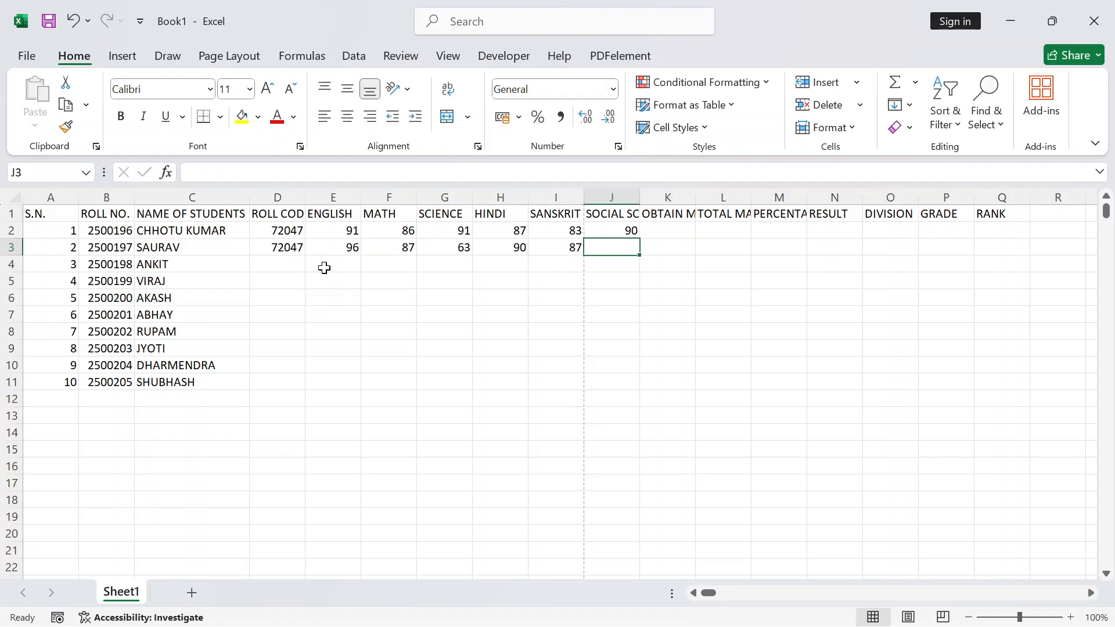
{"action": "type", "text": "9"}
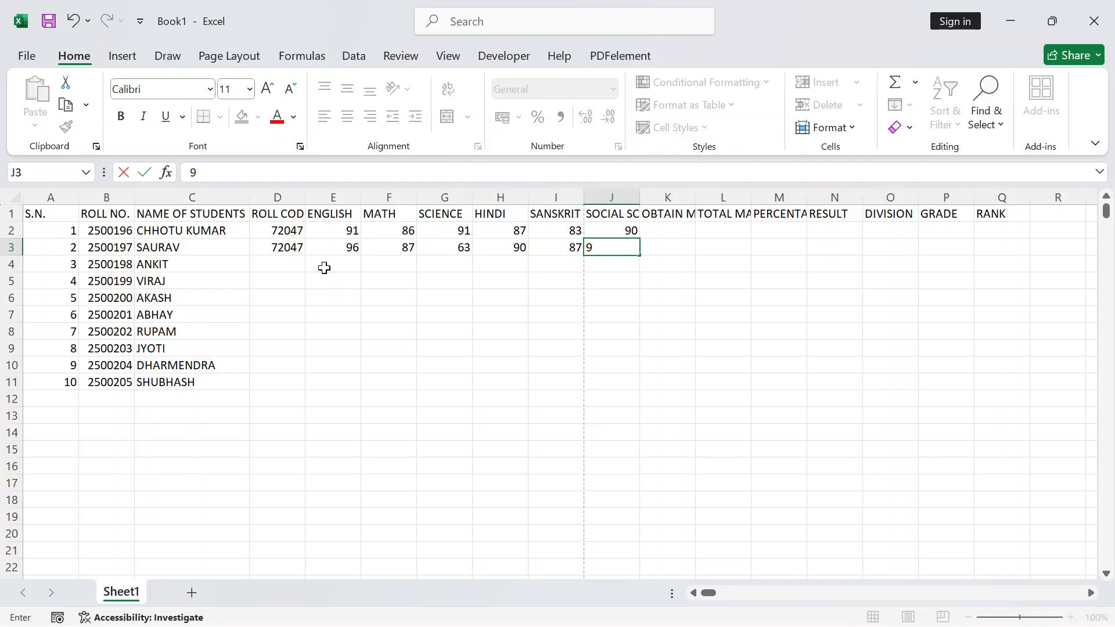
{"action": "type", "text": "6"}
{"action": "key", "text": "Return"}
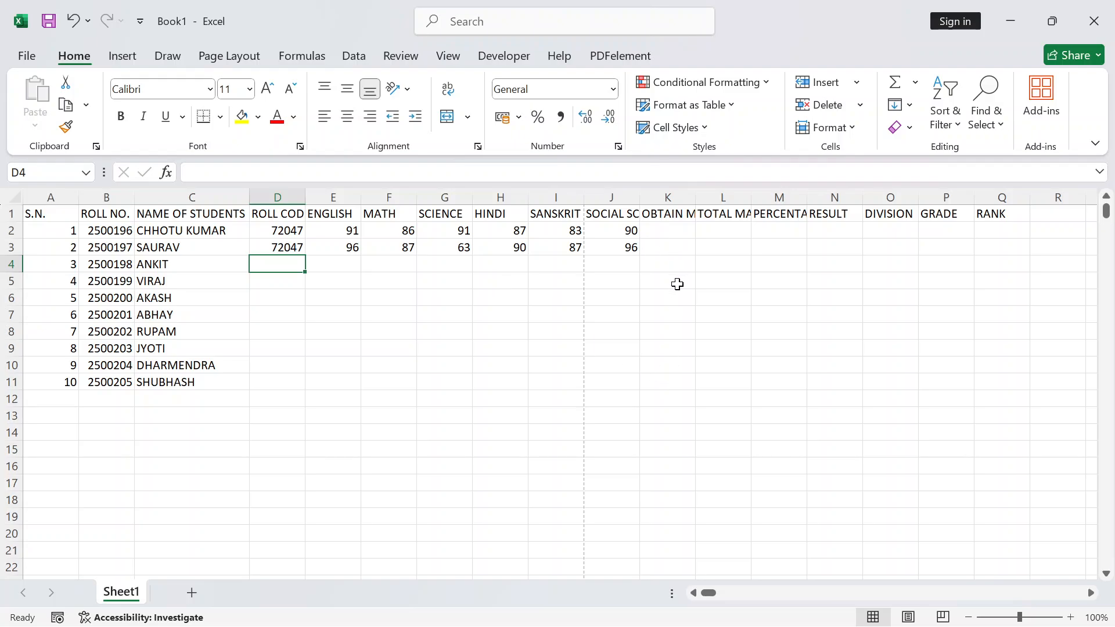
Try out selections of columns A through Q and the marksheet's header row
{"action": "left_click", "coordinate": [668, 230]}
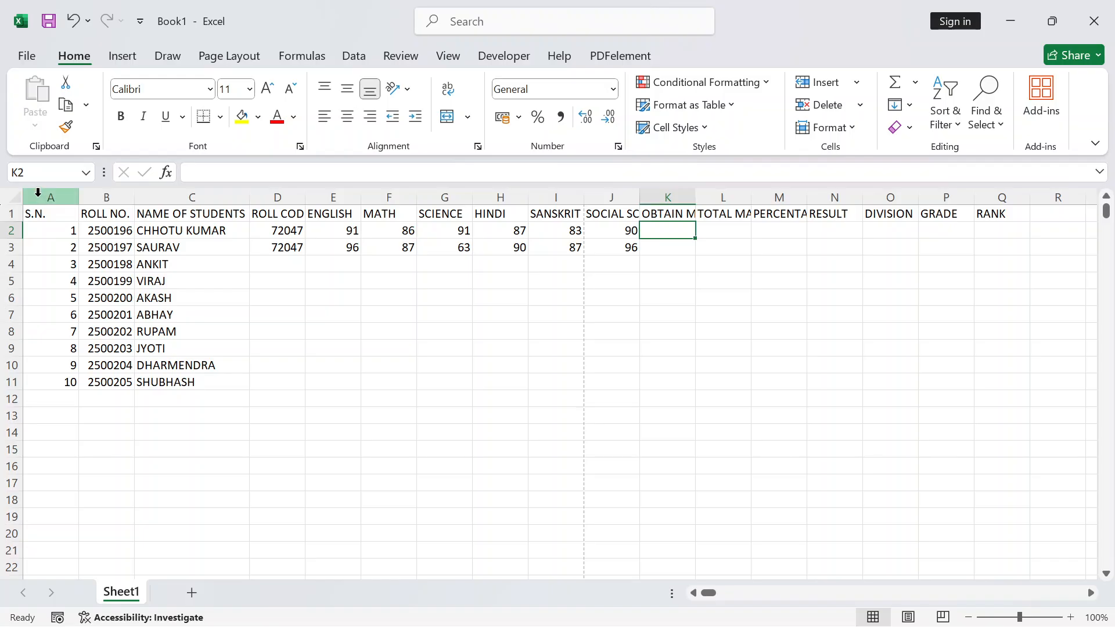
{"action": "left_click_drag", "start_coordinate": [39, 193], "coordinate": [991, 186]}
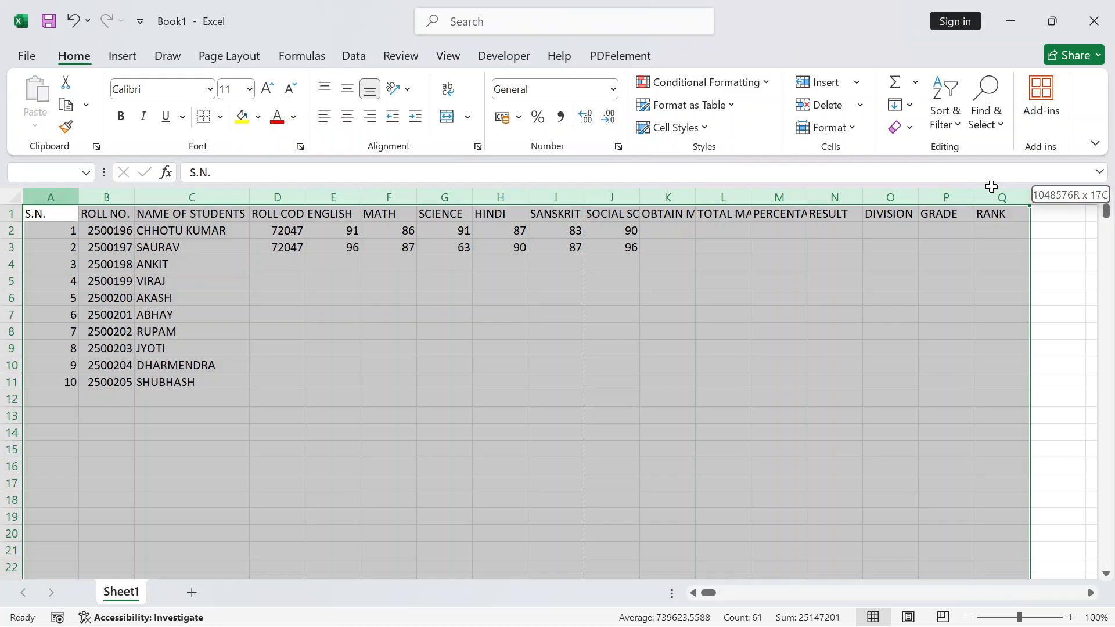
{"action": "left_click_drag", "start_coordinate": [991, 186], "coordinate": [991, 186]}
{"action": "left_click", "coordinate": [43, 194]}
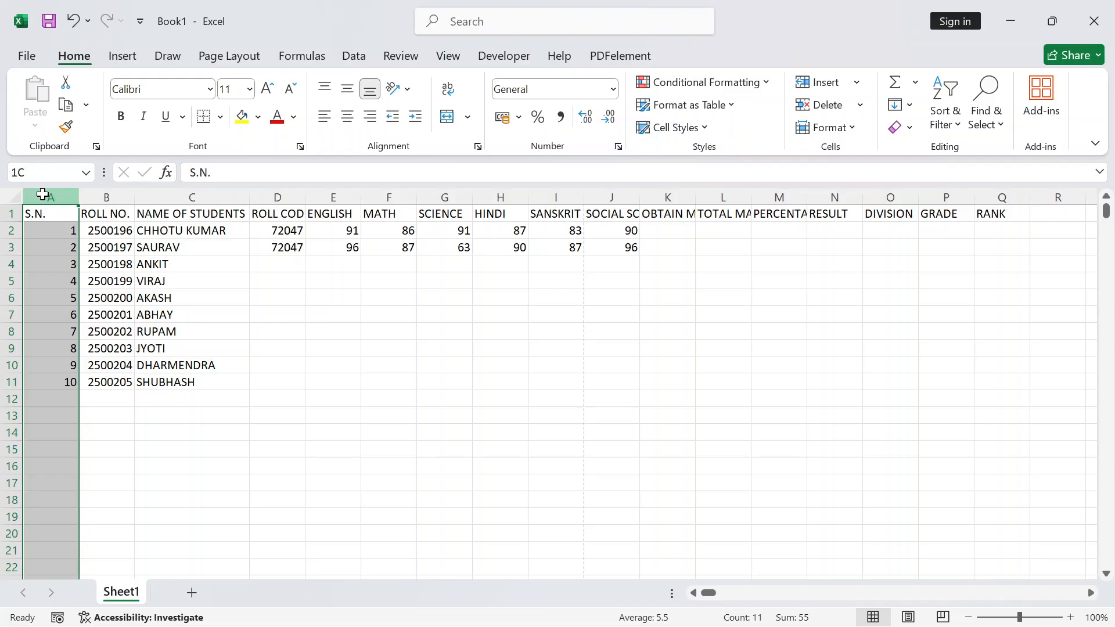
{"action": "left_click_drag", "start_coordinate": [42, 194], "coordinate": [867, 188]}
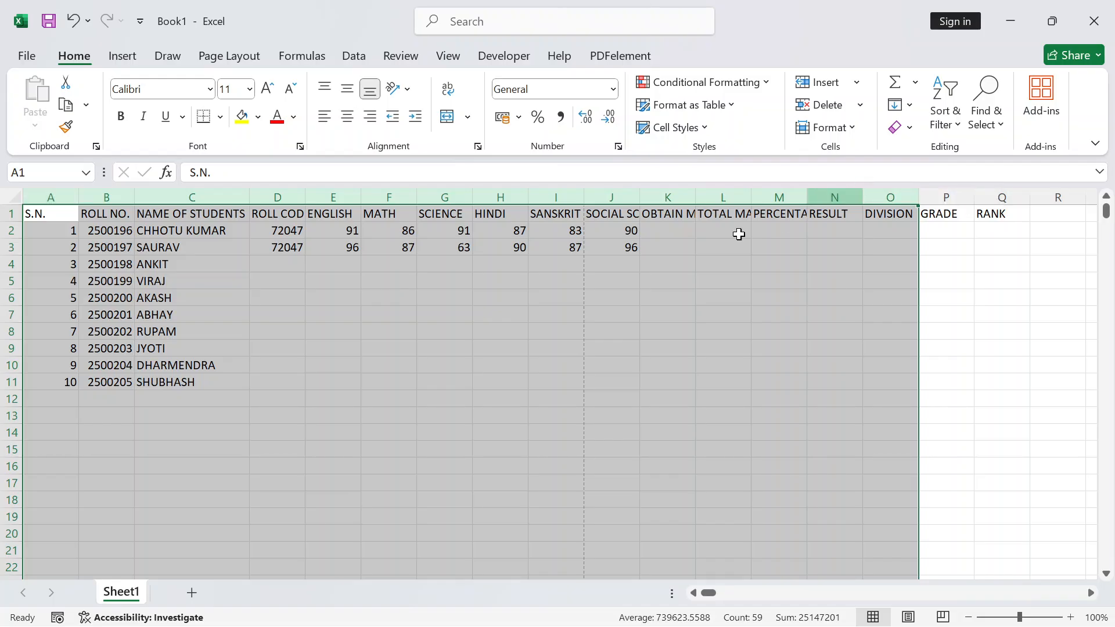
{"action": "left_click", "coordinate": [351, 366]}
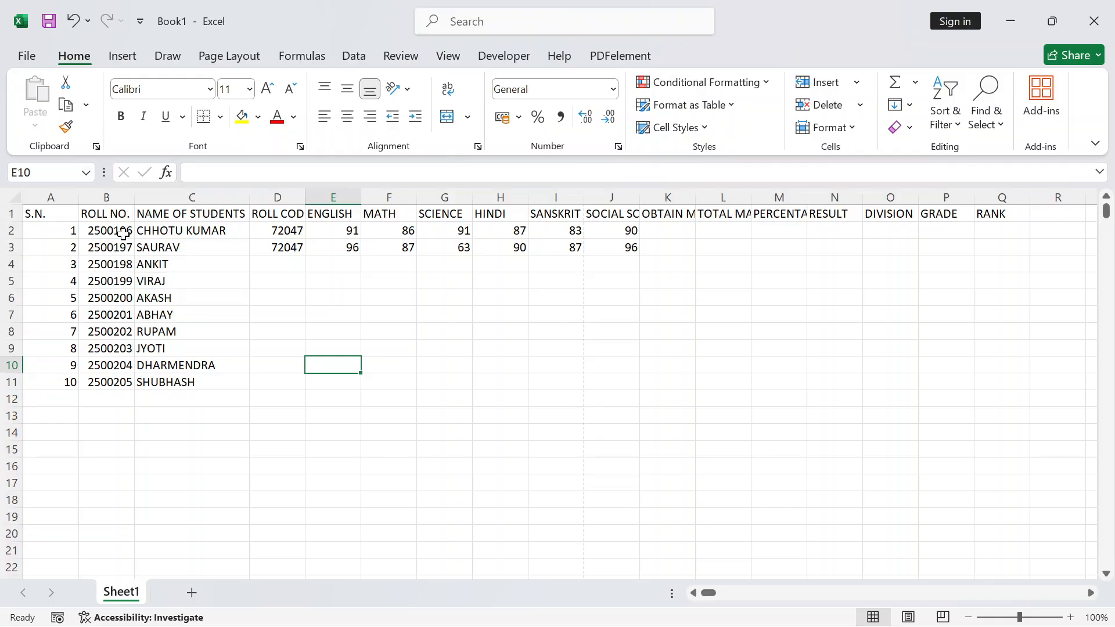
{"action": "left_click", "coordinate": [197, 265]}
{"action": "left_click", "coordinate": [58, 199]}
{"action": "left_click_drag", "start_coordinate": [58, 198], "coordinate": [985, 204]}
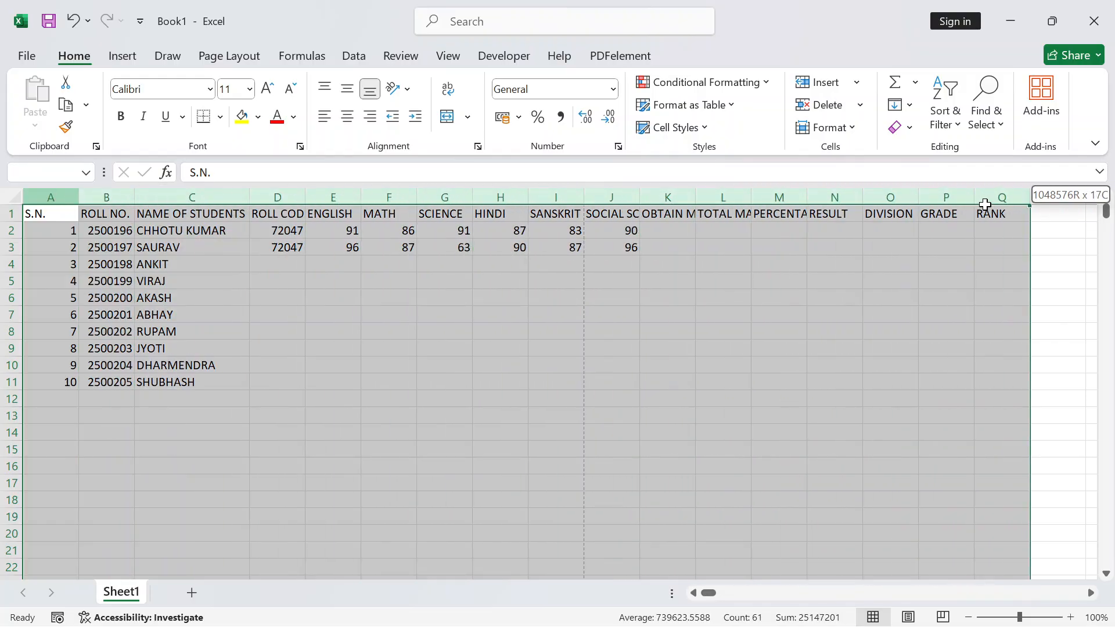
{"action": "left_click", "coordinate": [680, 360]}
{"action": "left_click", "coordinate": [57, 216]}
{"action": "left_click_drag", "start_coordinate": [56, 216], "coordinate": [980, 211]}
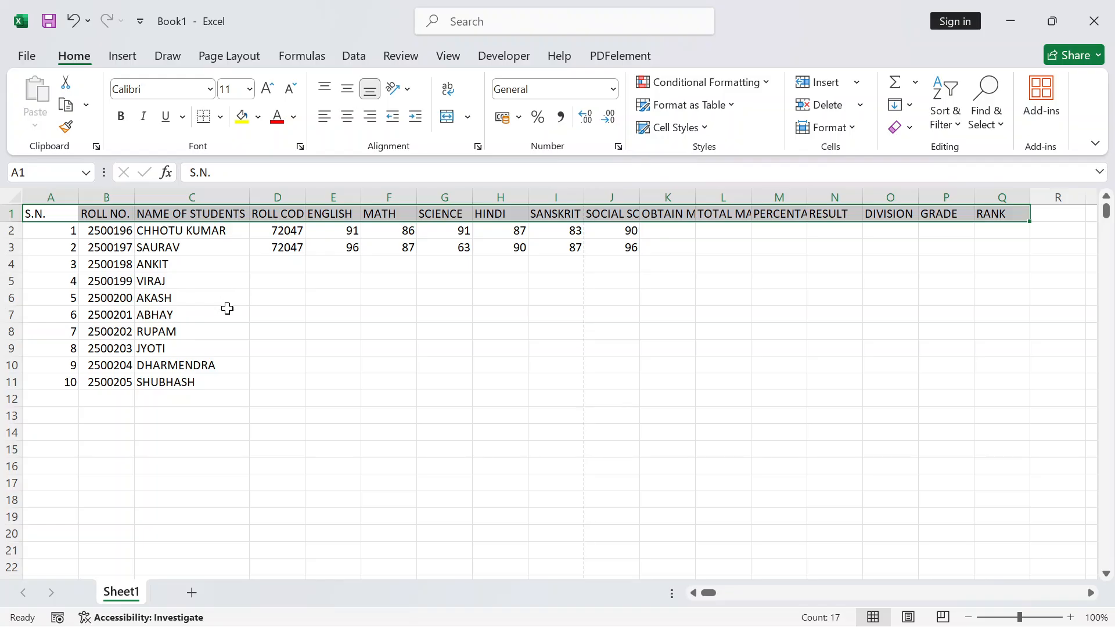
{"action": "left_click", "coordinate": [252, 384]}
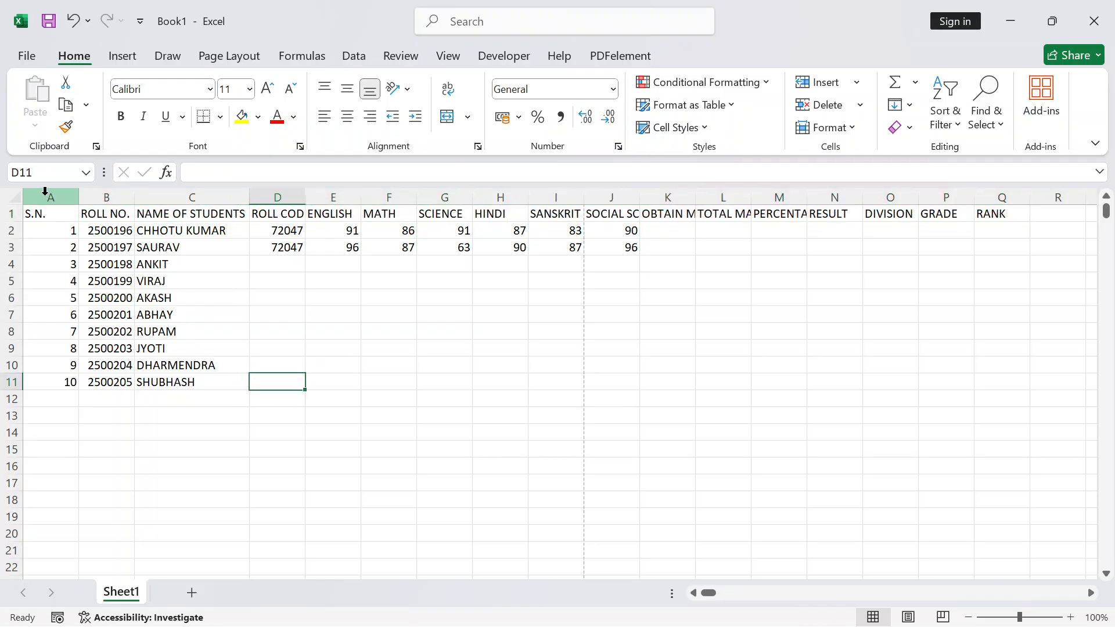
AutoFit the widths of columns A through R so every heading shows in full
{"action": "left_click_drag", "start_coordinate": [47, 193], "coordinate": [1056, 197]}
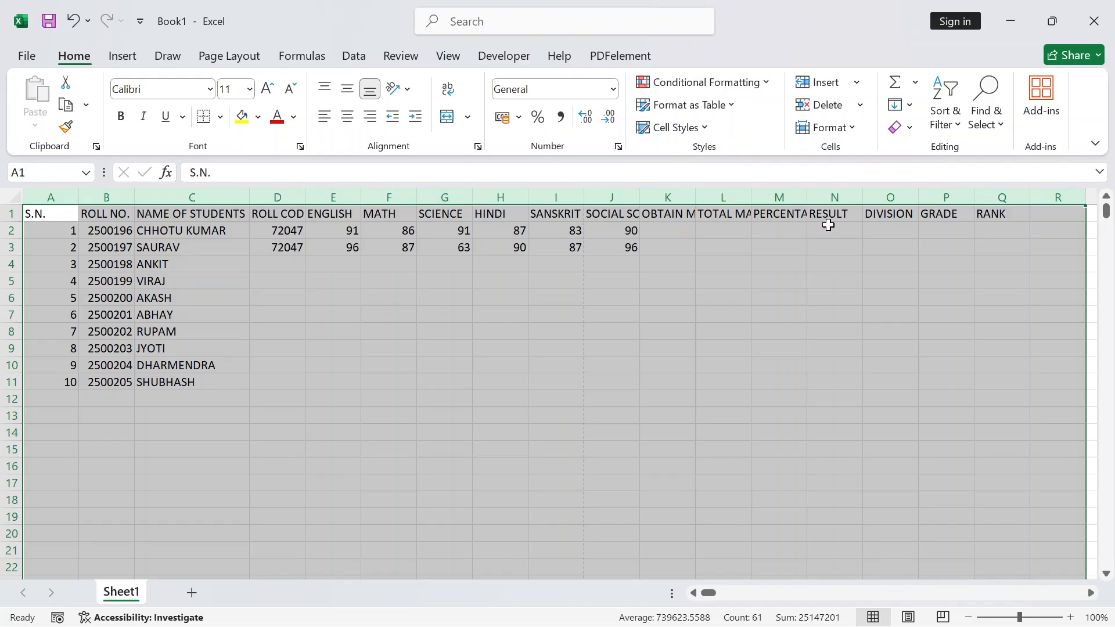
{"action": "double_click", "coordinate": [301, 194]}
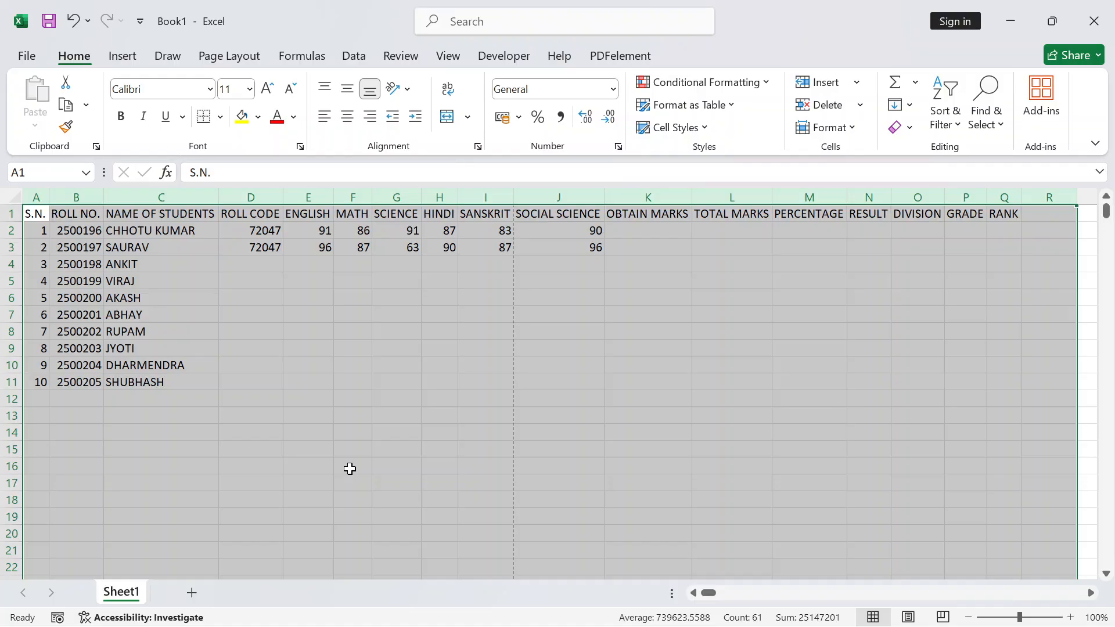
{"action": "left_click", "coordinate": [328, 364]}
{"action": "left_click", "coordinate": [628, 231]}
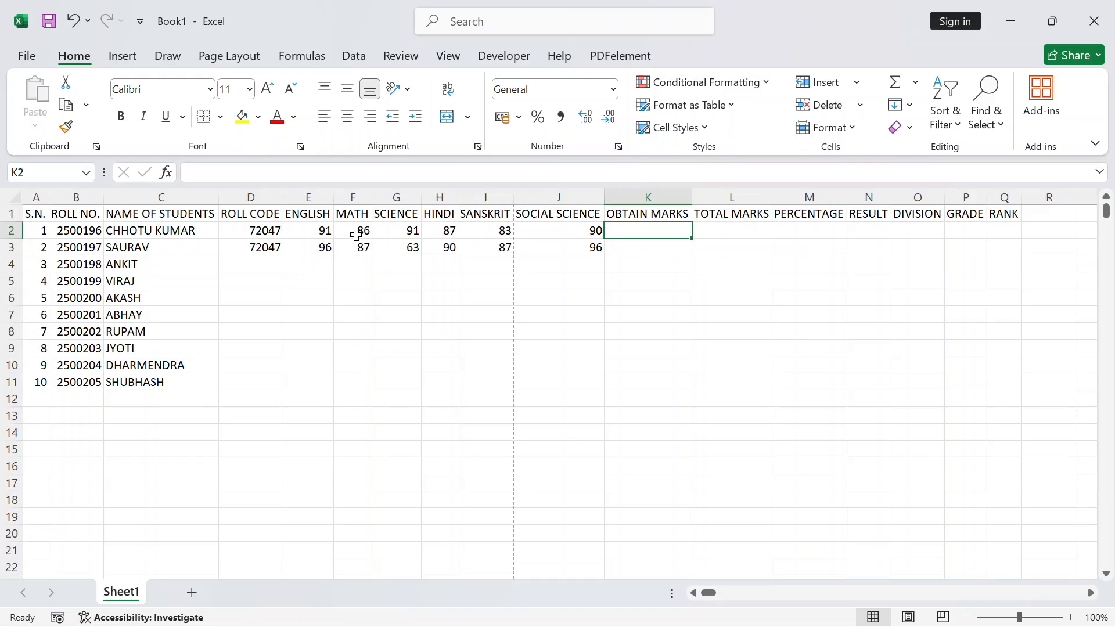
Enter =SUM(F2:J2) in K2, giving the first student 437 obtained marks
{"action": "left_click_drag", "start_coordinate": [356, 232], "coordinate": [559, 231]}
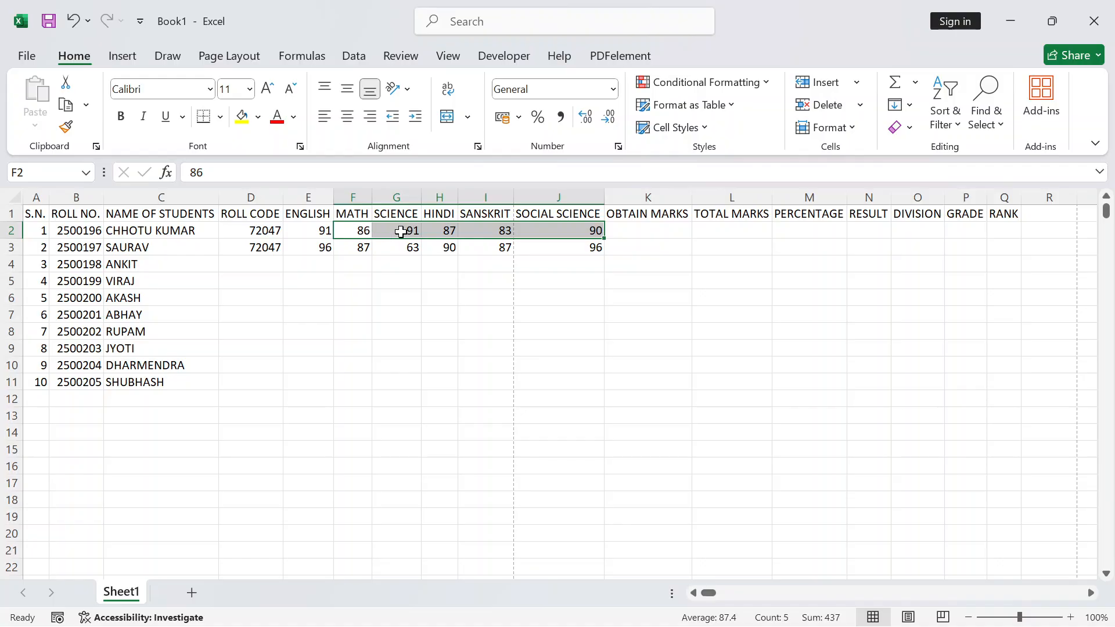
{"action": "left_click", "coordinate": [647, 233]}
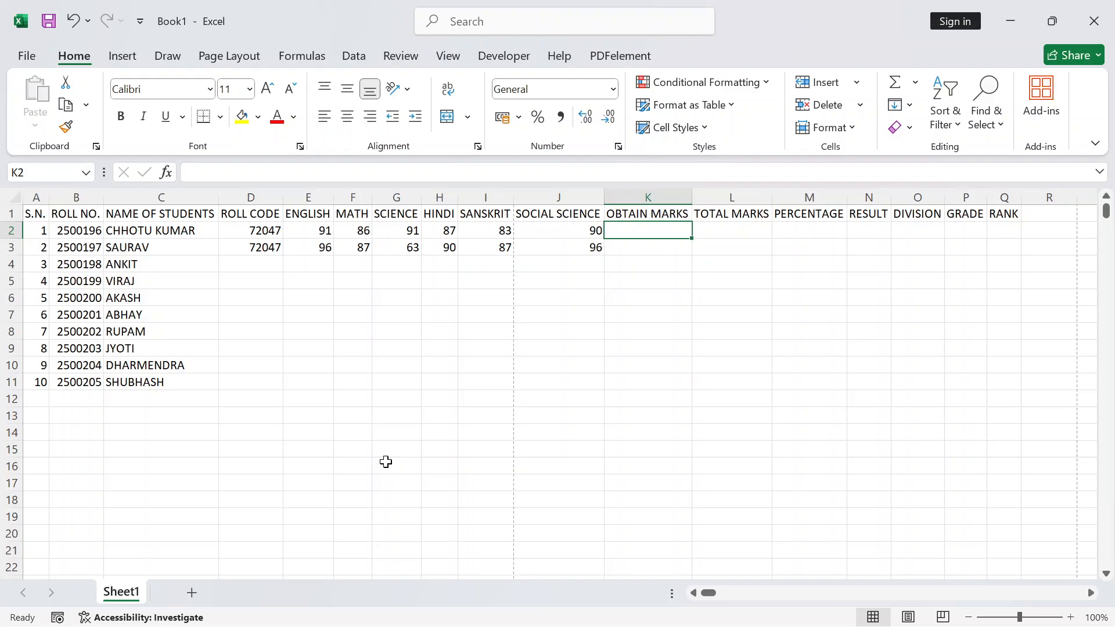
{"action": "type", "text": "=SUM"}
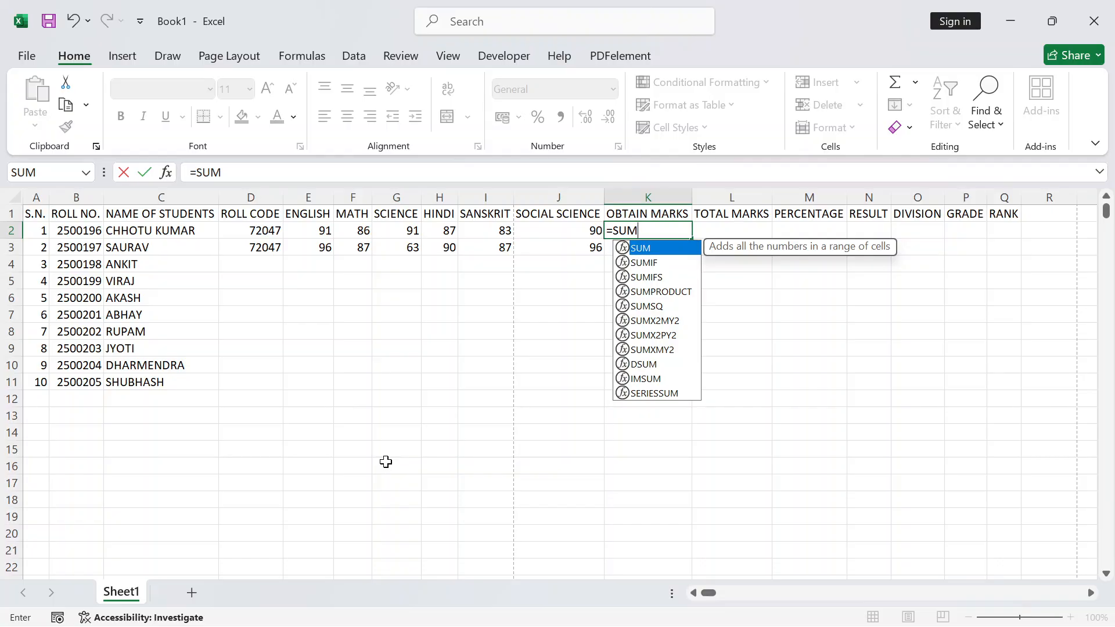
{"action": "type", "text": "("}
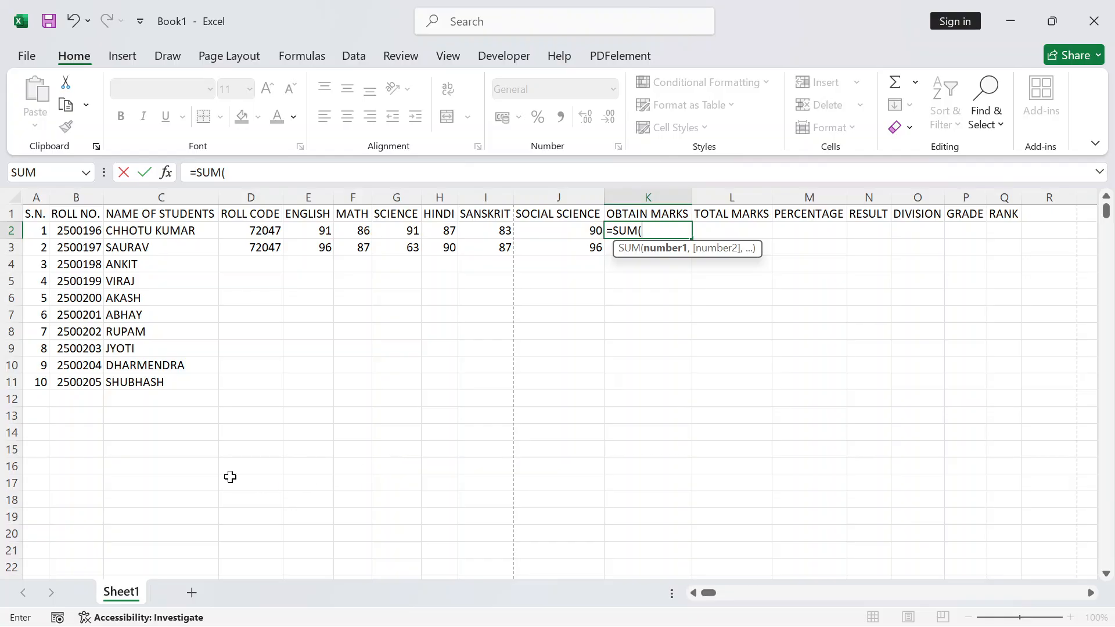
{"action": "left_click_drag", "start_coordinate": [350, 228], "coordinate": [539, 224]}
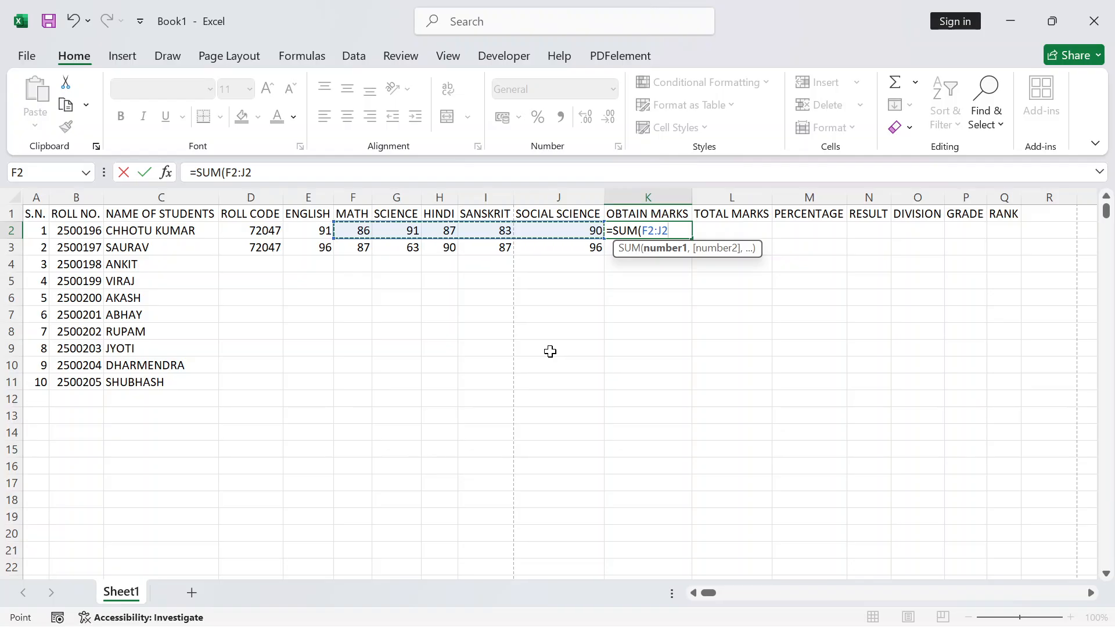
{"action": "type", "text": ")"}
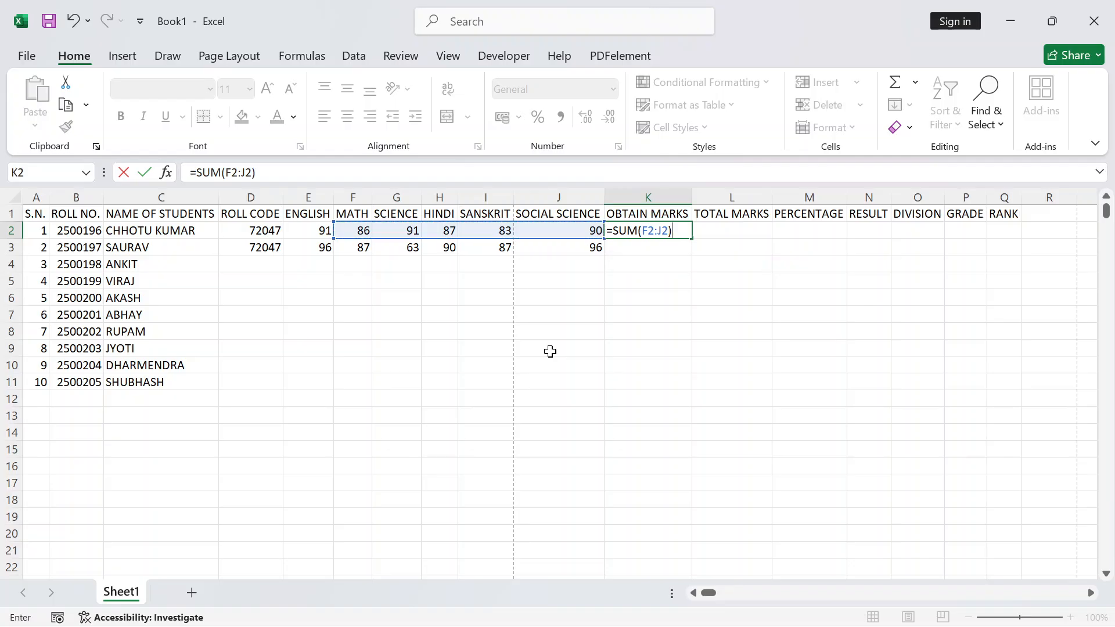
{"action": "key", "text": "Return"}
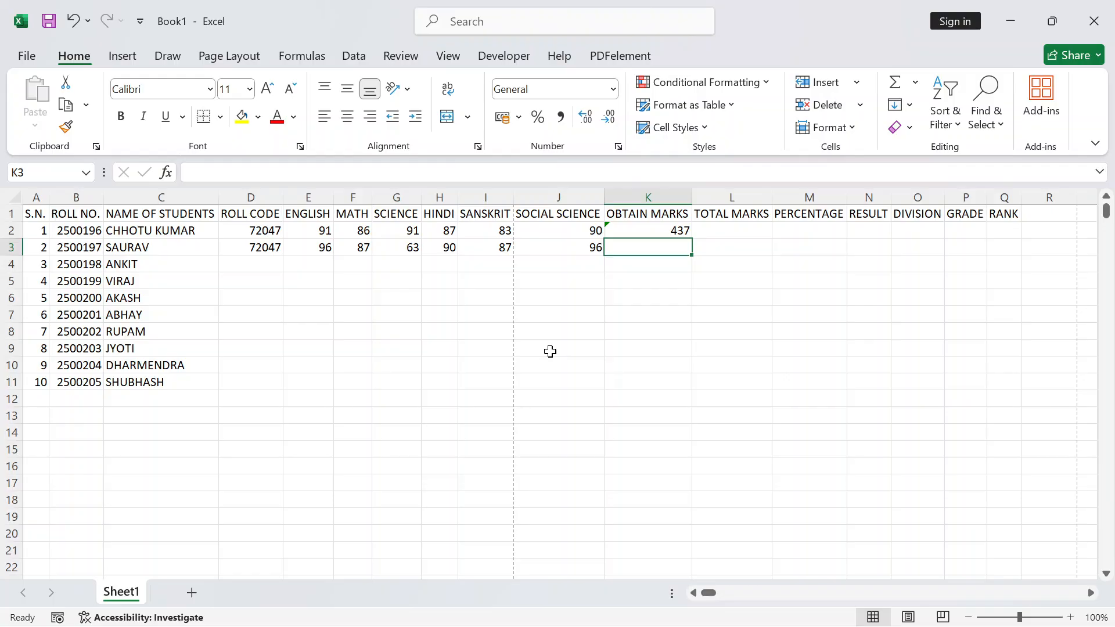
Enter 500 as the first student's total marks in L2
{"action": "left_click", "coordinate": [753, 226]}
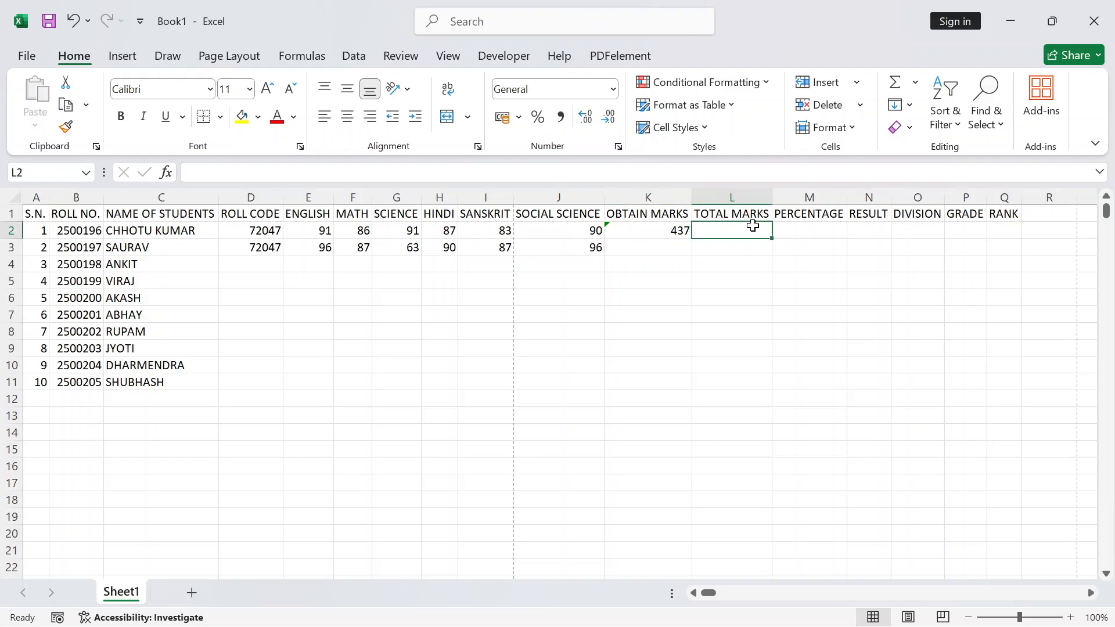
{"action": "type", "text": "500"}
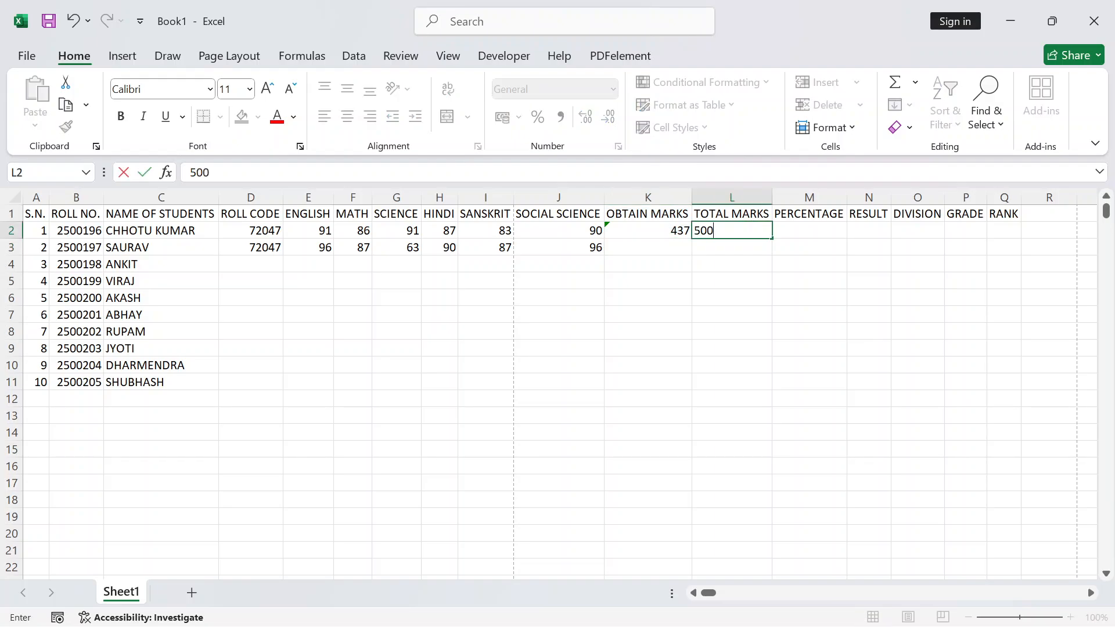
{"action": "left_click", "coordinate": [639, 233]}
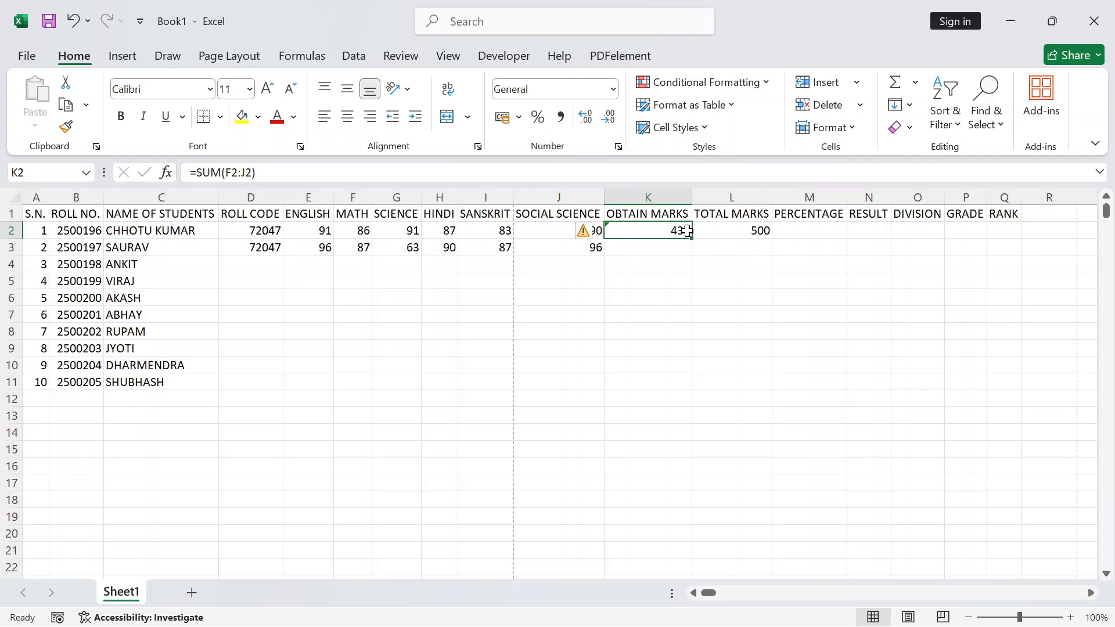
{"action": "left_click", "coordinate": [637, 253]}
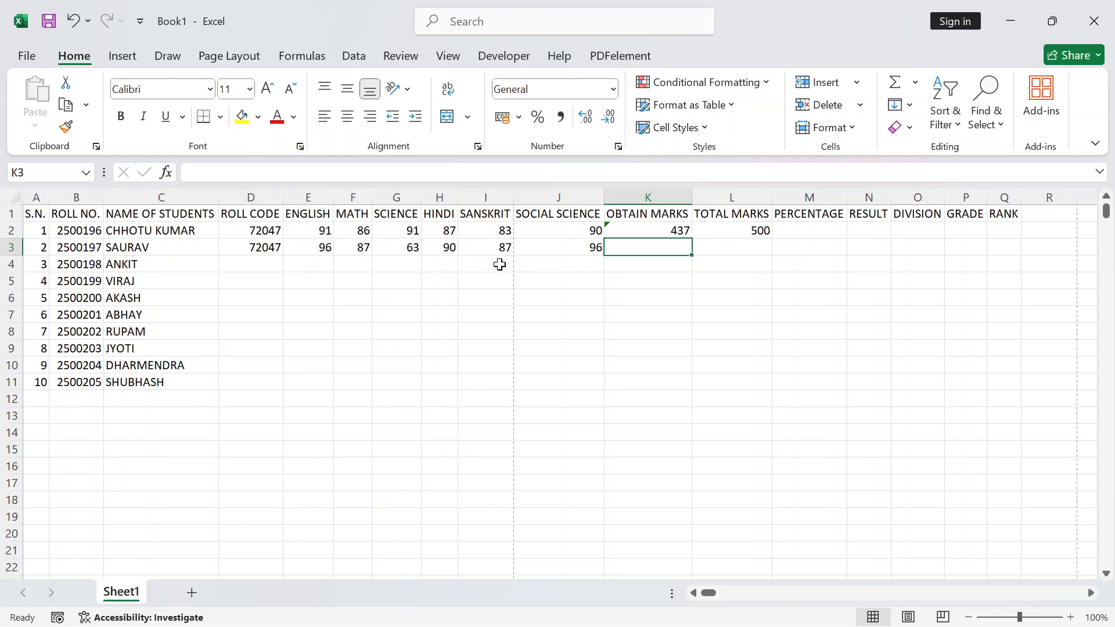
{"action": "left_click", "coordinate": [656, 231]}
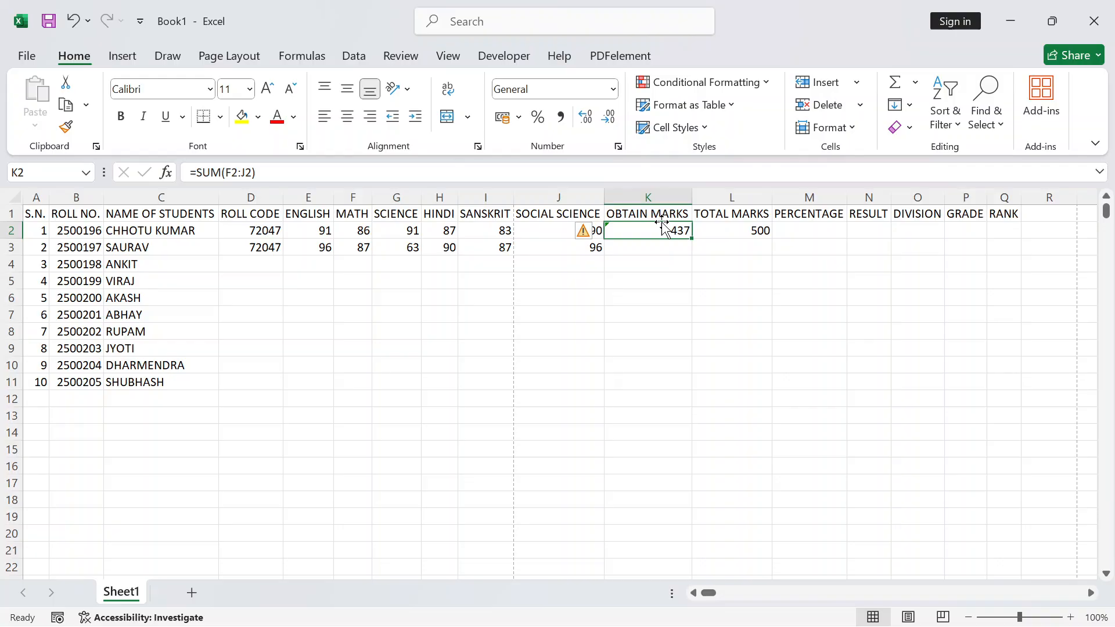
Autofill the K2 SUM formula down to K11, showing 423 for the second student
{"action": "double_click", "coordinate": [692, 238]}
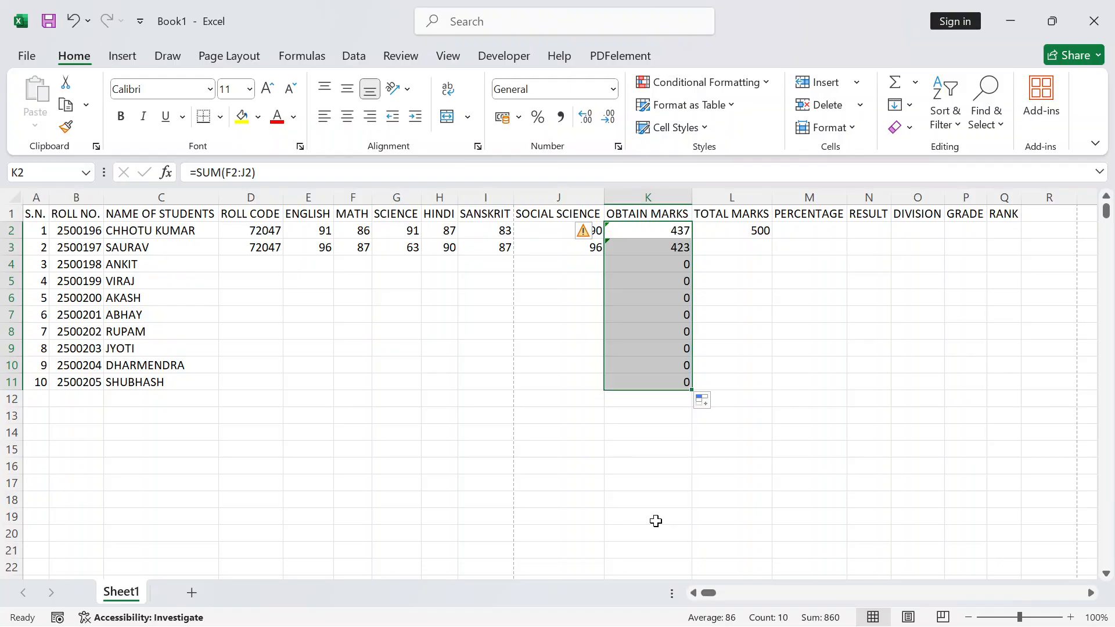
{"action": "left_click", "coordinate": [682, 230]}
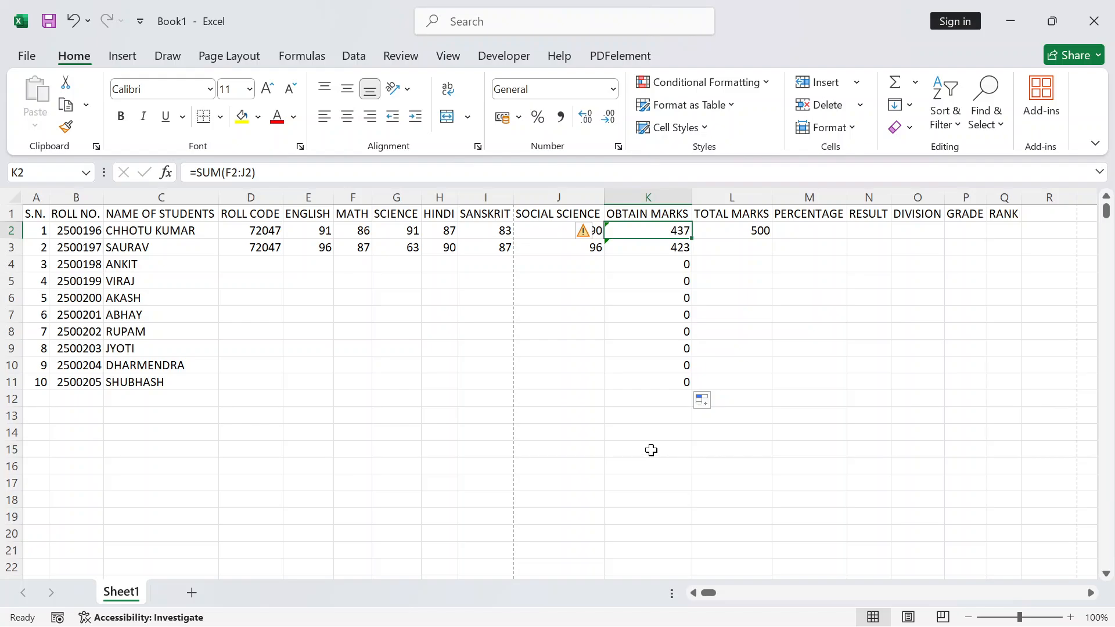
{"action": "left_click", "coordinate": [735, 235]}
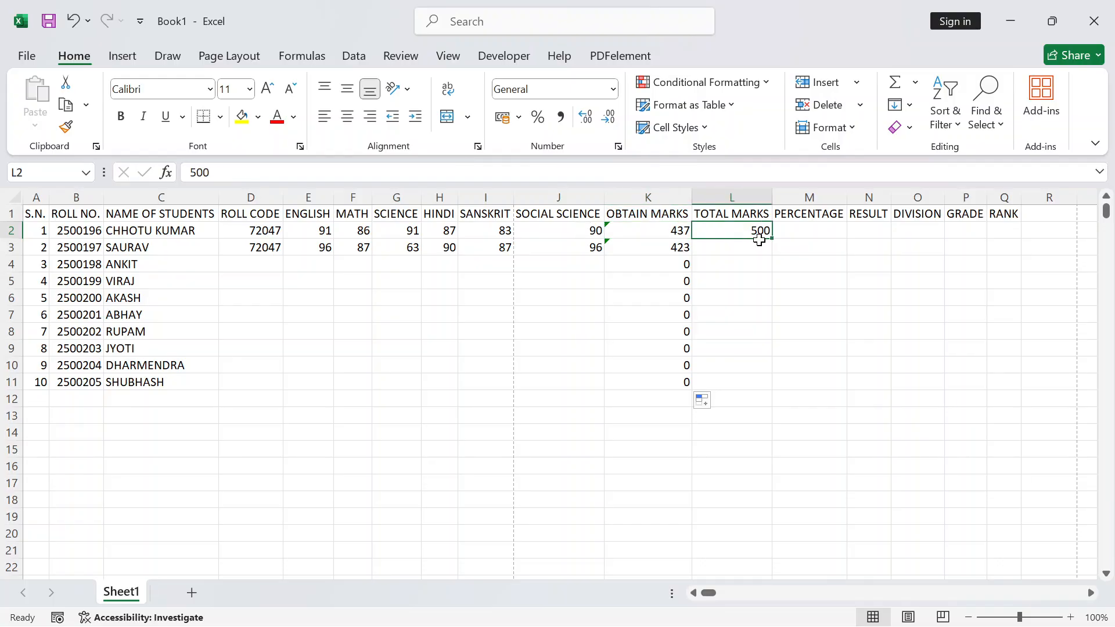
{"action": "left_click", "coordinate": [801, 233]}
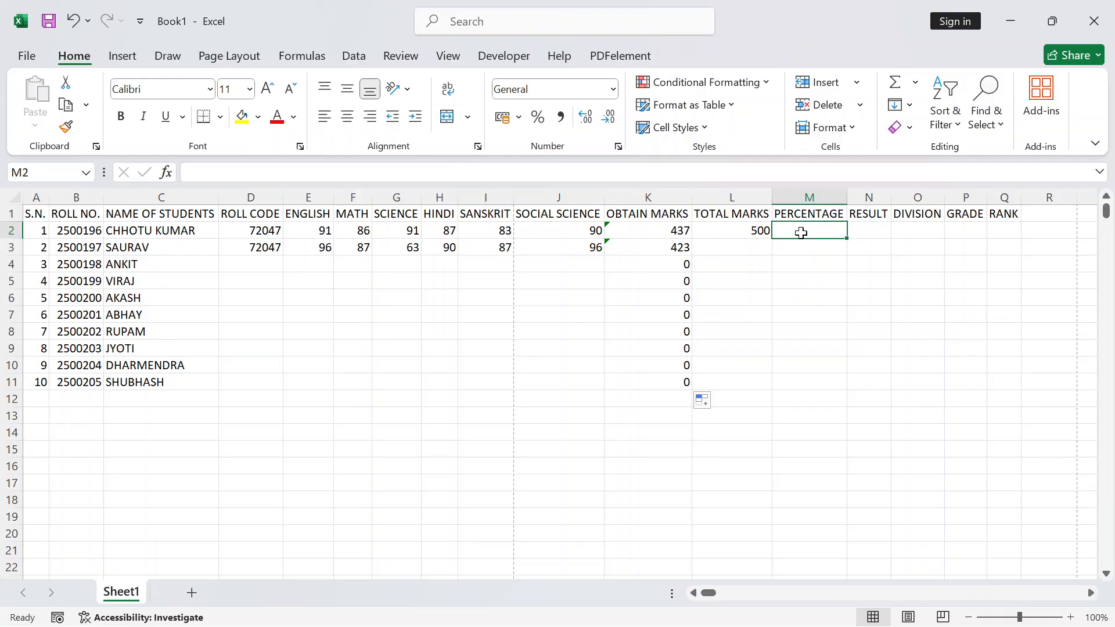
Begin the RESULT formula in N2 as =IF(AND(F2
{"action": "key", "text": "Right"}
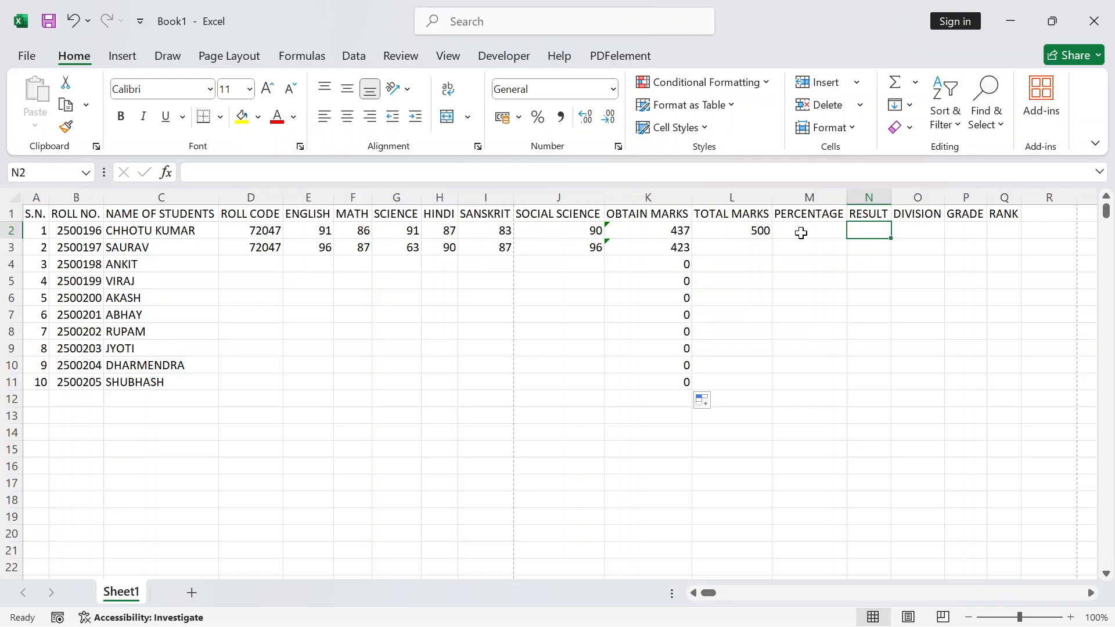
{"action": "type", "text": "=IF"}
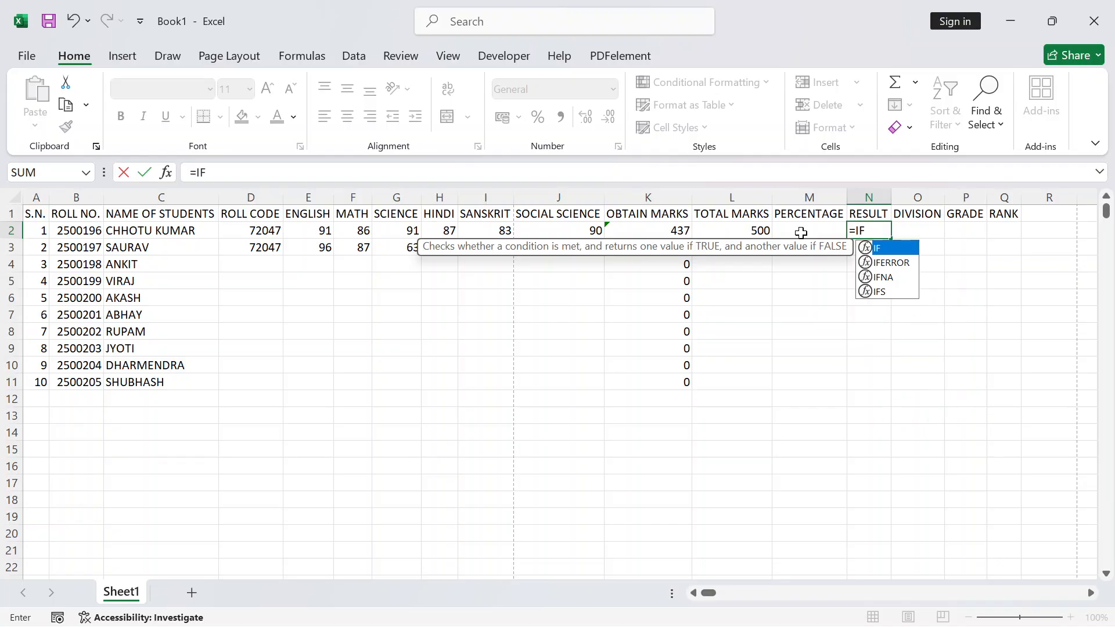
{"action": "type", "text": "("}
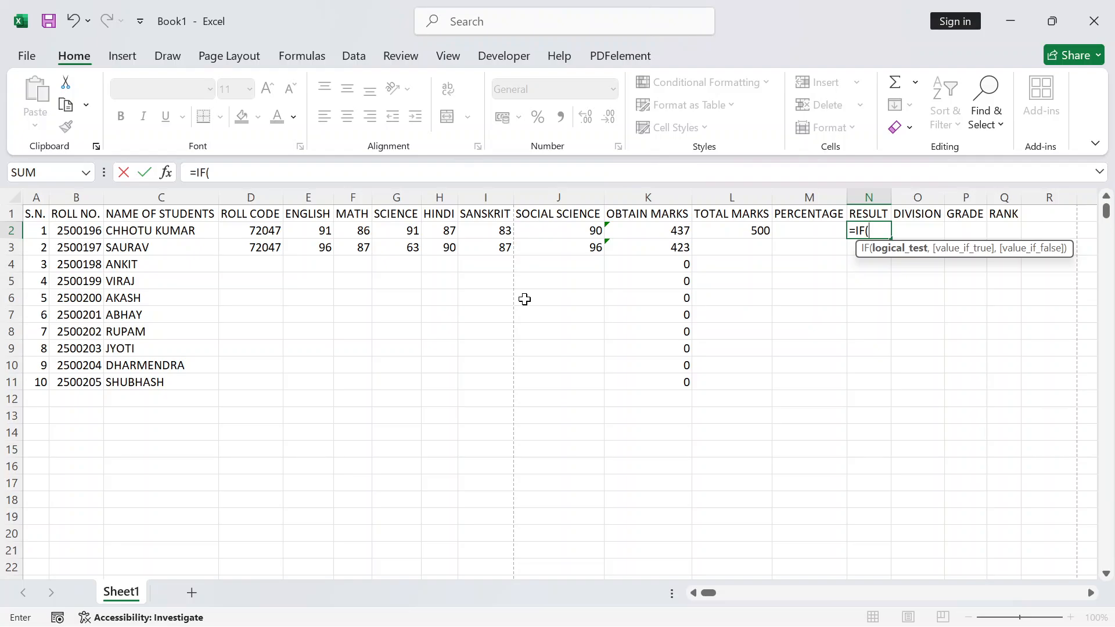
{"action": "type", "text": "AND"}
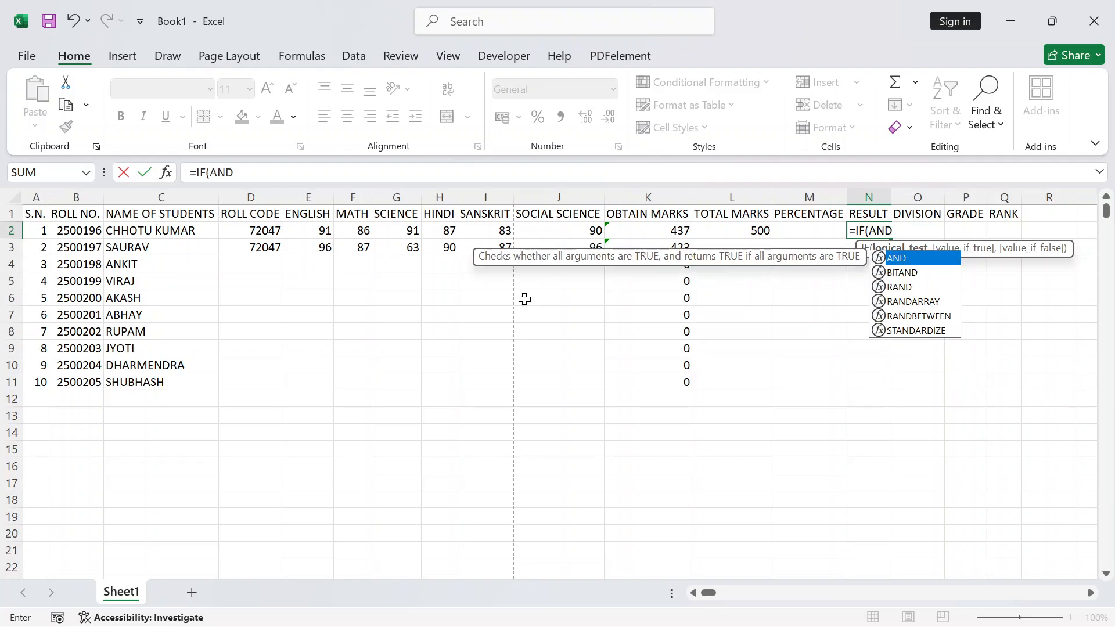
{"action": "type", "text": "("}
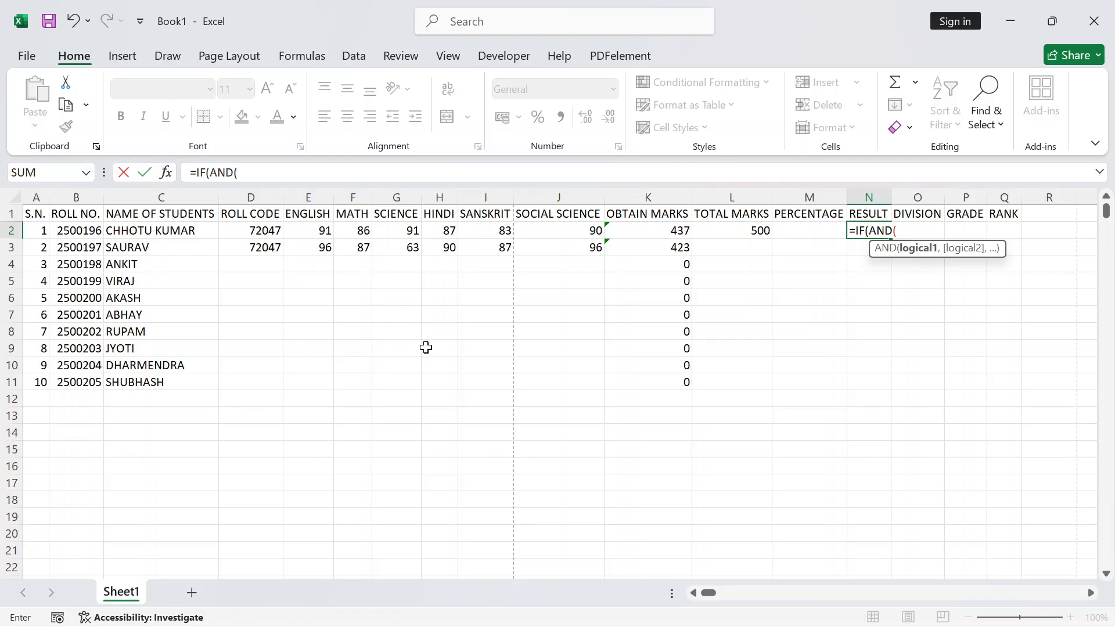
{"action": "type", "text": "F2"}
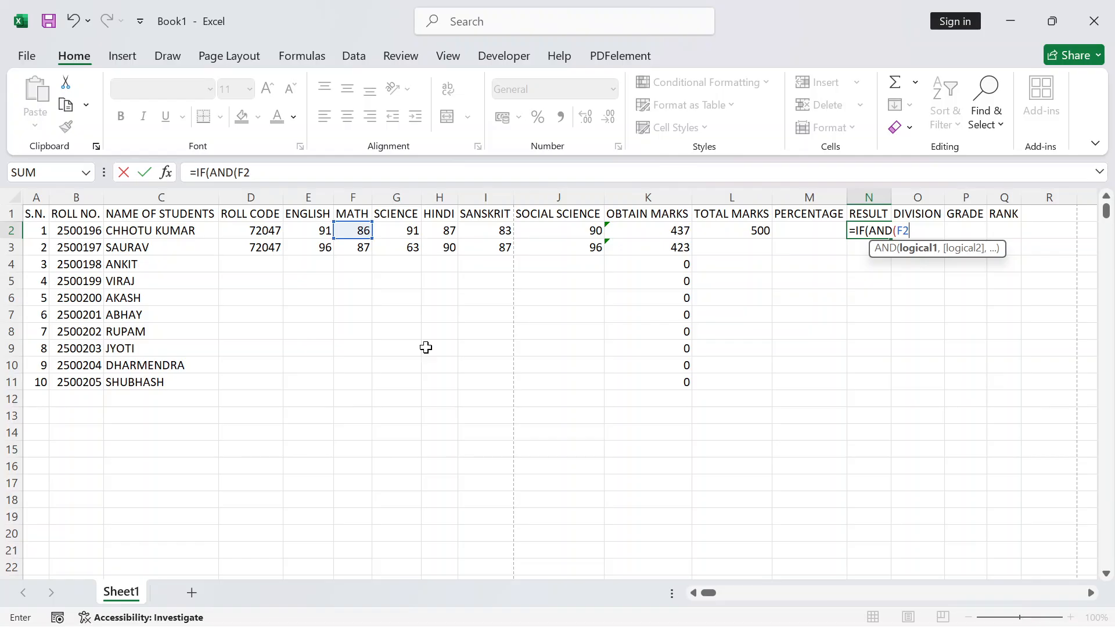
Add conditions requiring F2, G2, H2, I2 and J2 each >=30, then close AND
{"action": "type", "text": ">=30,"}
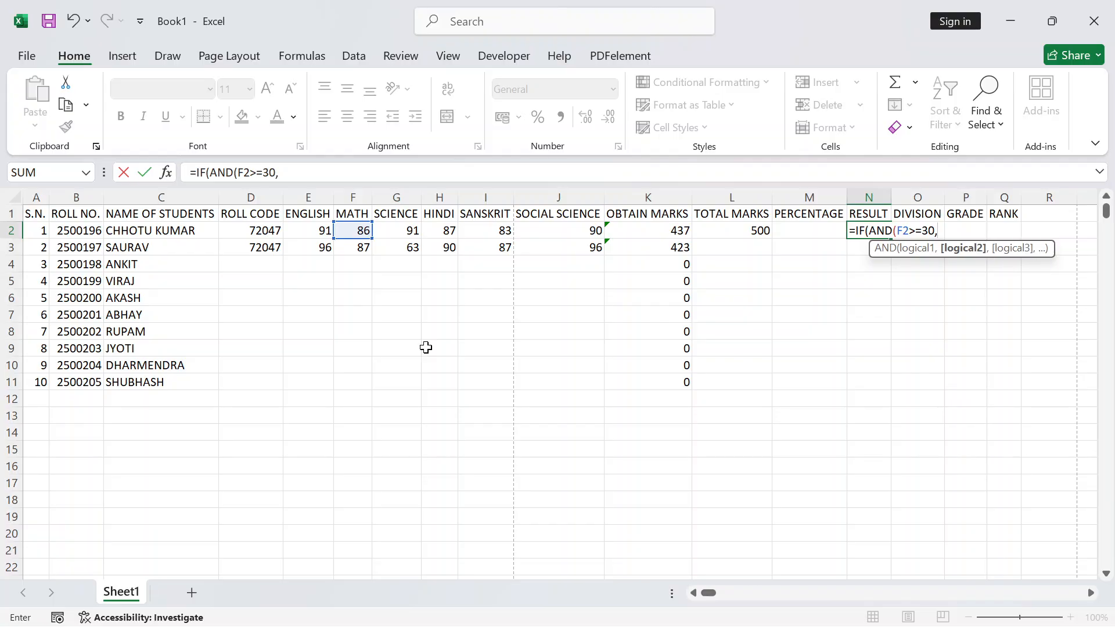
{"action": "type", "text": "G2"}
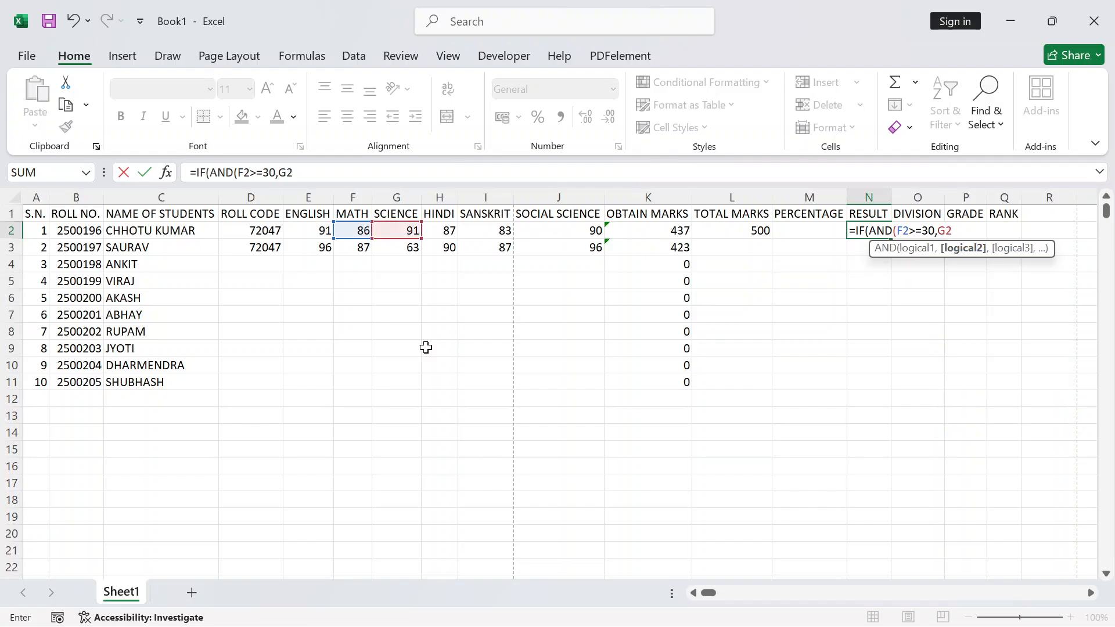
{"action": "type", "text": ">=30,"}
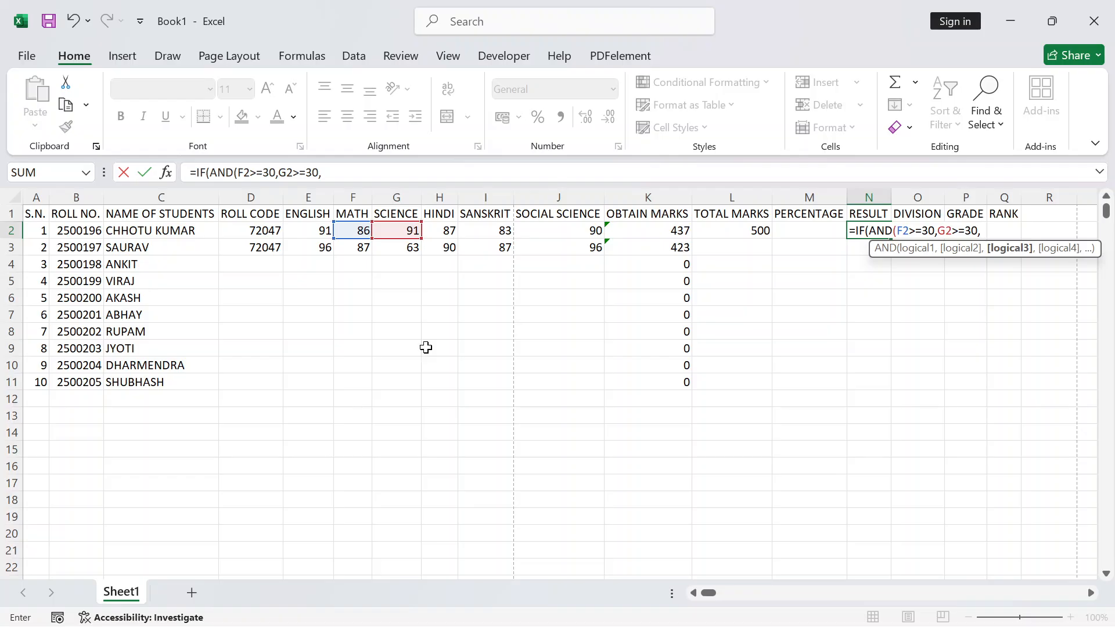
{"action": "type", "text": "H2"}
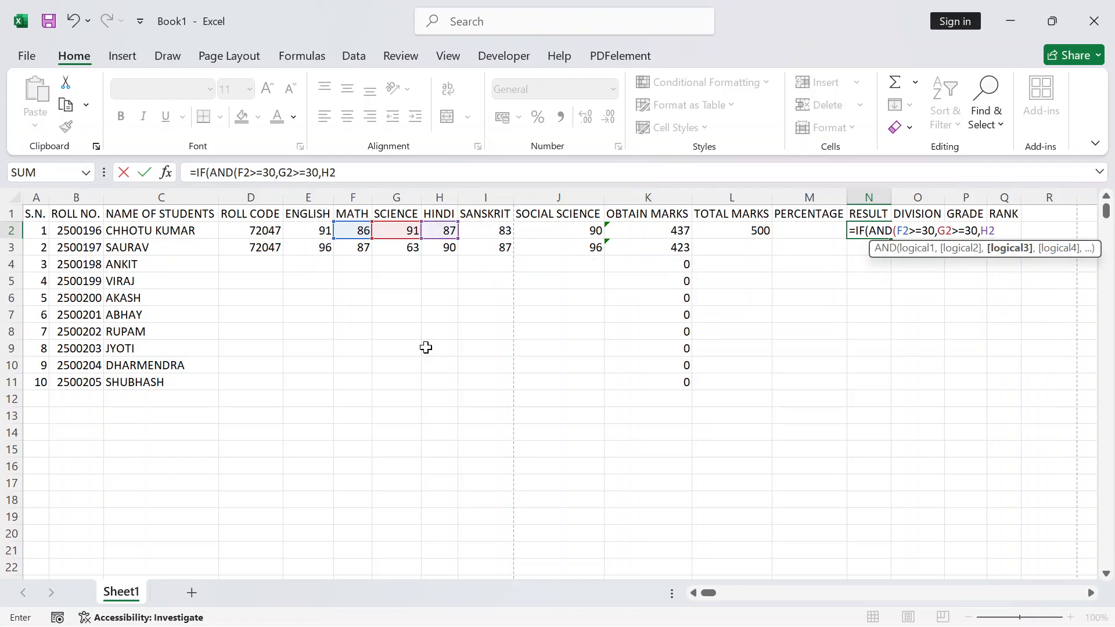
{"action": "type", "text": ">=30,"}
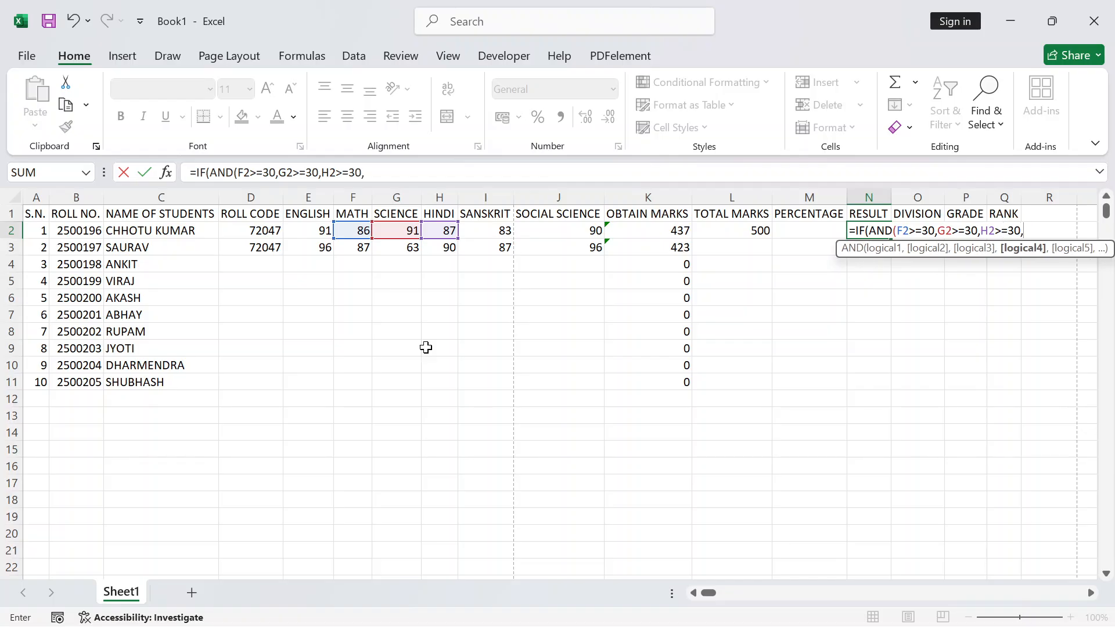
{"action": "type", "text": "I2"}
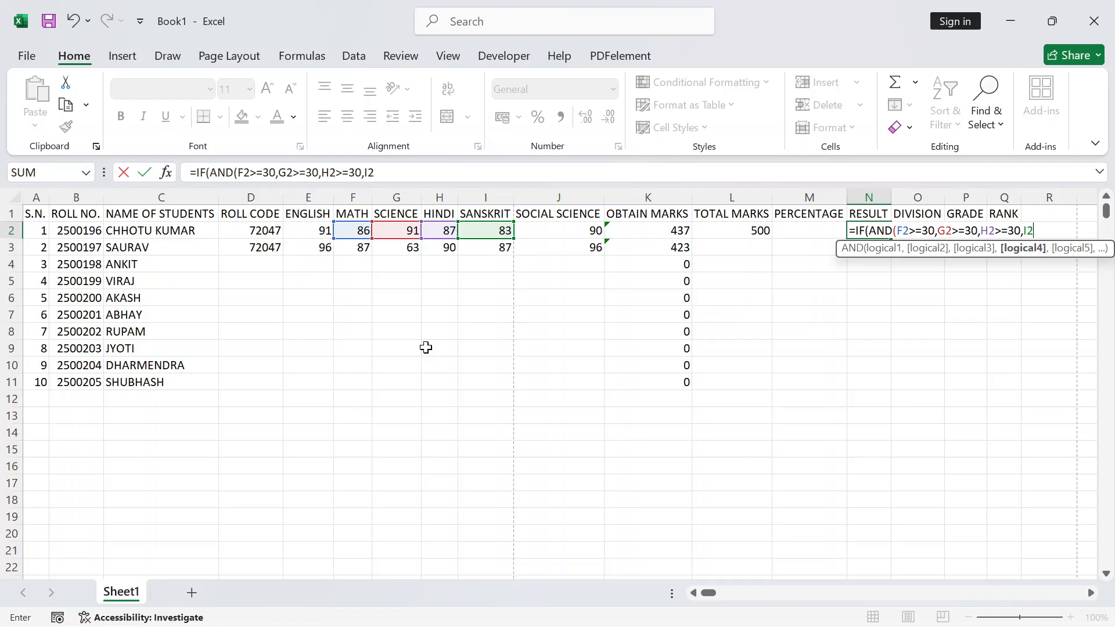
{"action": "type", "text": ">=30,J"}
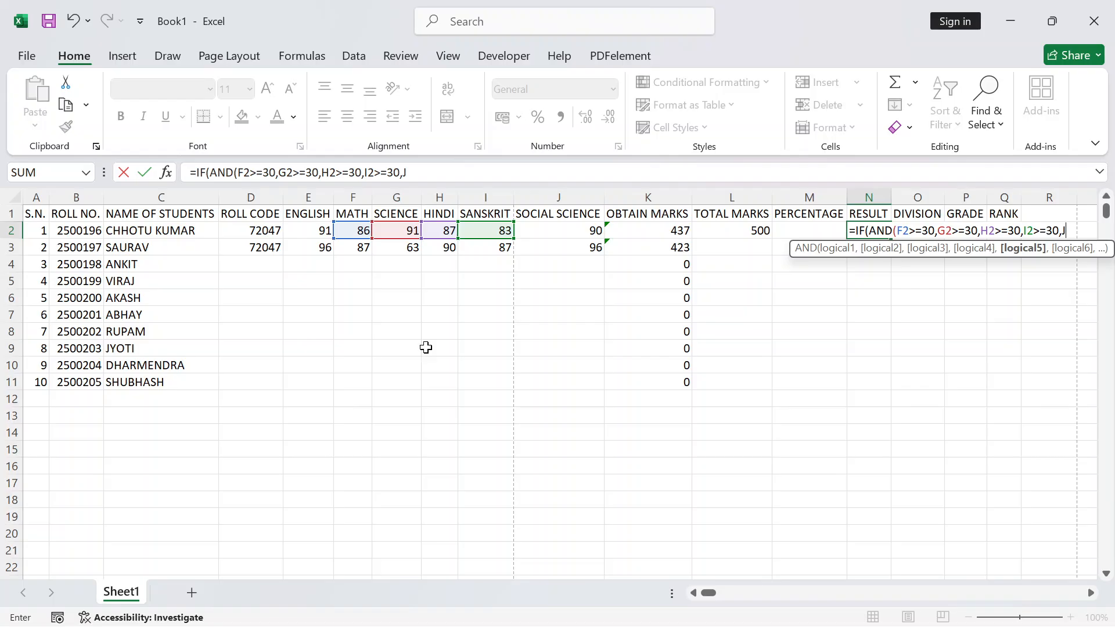
{"action": "type", "text": "2"}
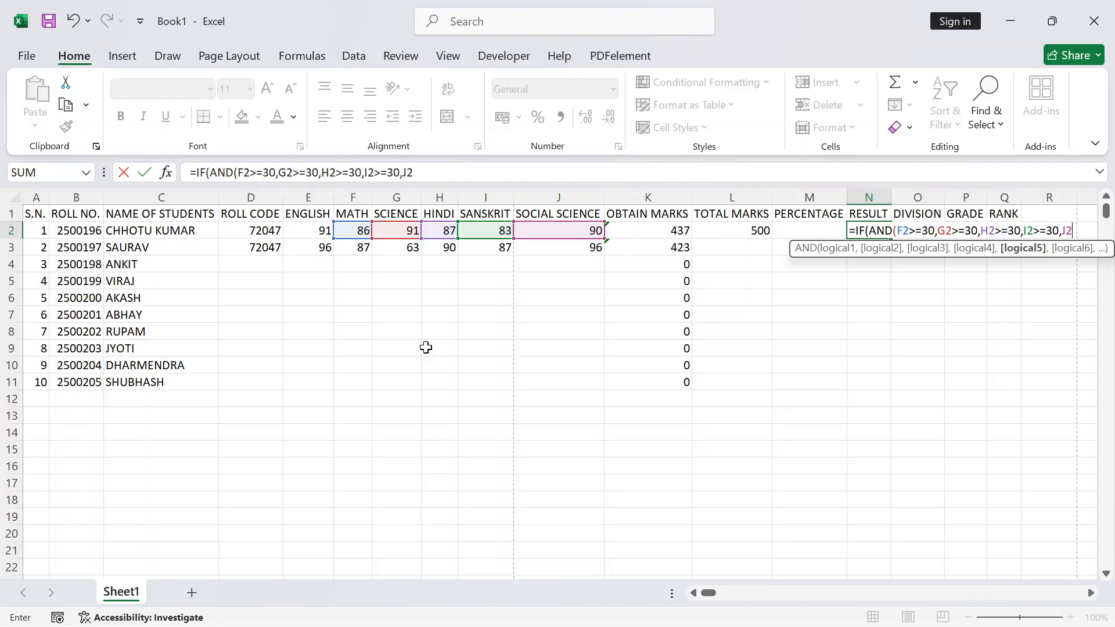
{"action": "type", "text": ">=30"}
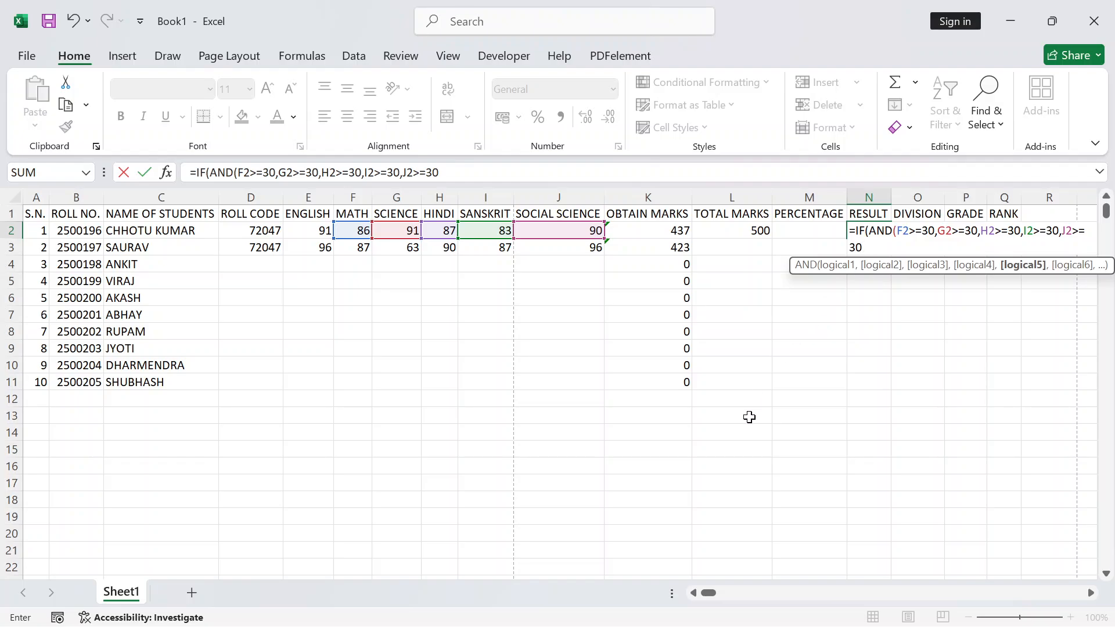
{"action": "type", "text": ")"}
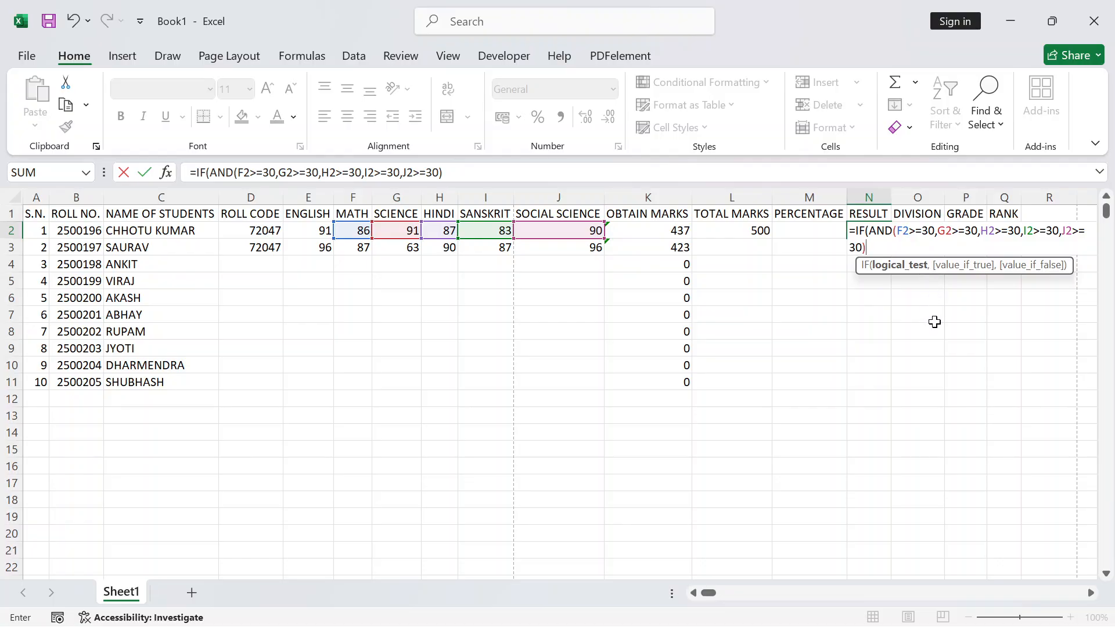
Finish the formula with ,"PASS","FAIL") so N2 shows PASS
{"action": "type", "text": ","}
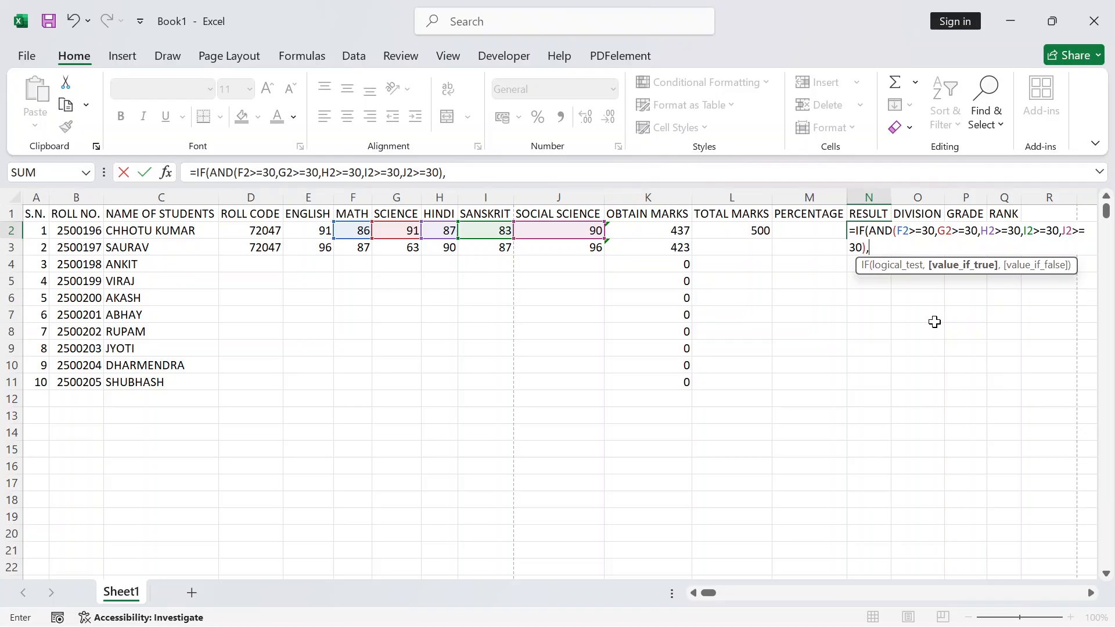
{"action": "type", "text": "\"p"}
{"action": "key", "text": "BackSpace"}
{"action": "type", "text": "PASS\","}
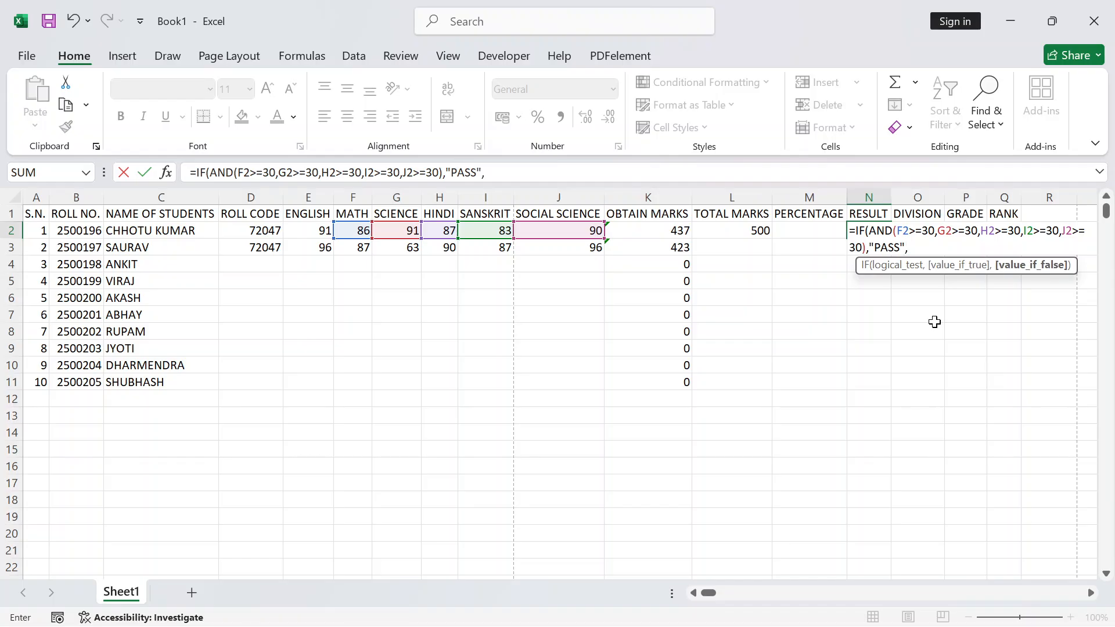
{"action": "type", "text": "\"FAIL\")"}
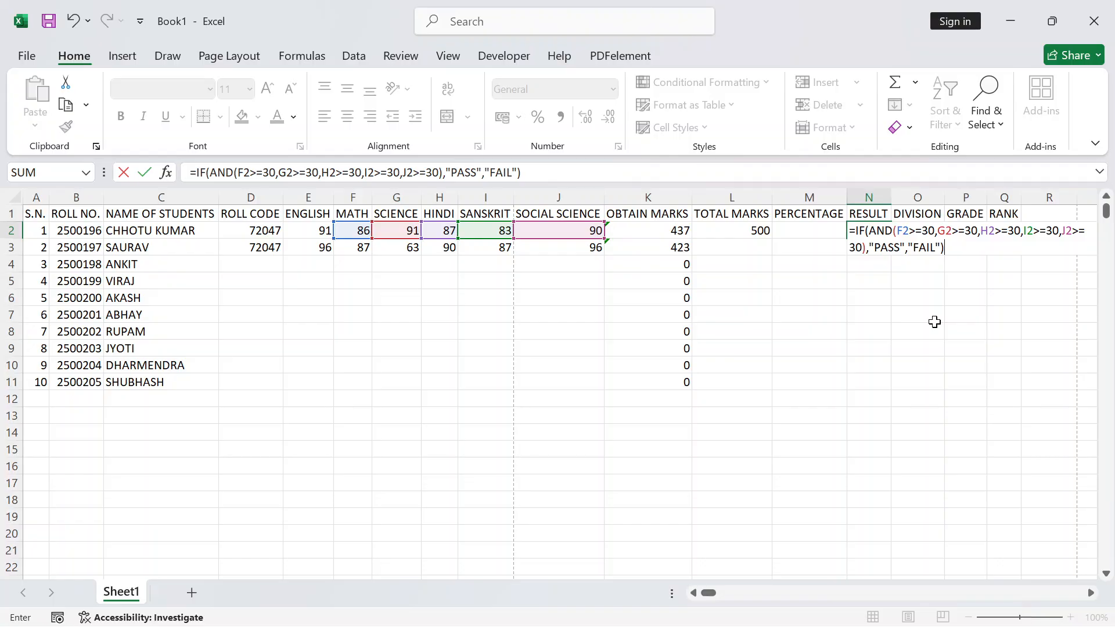
{"action": "key", "text": "Return"}
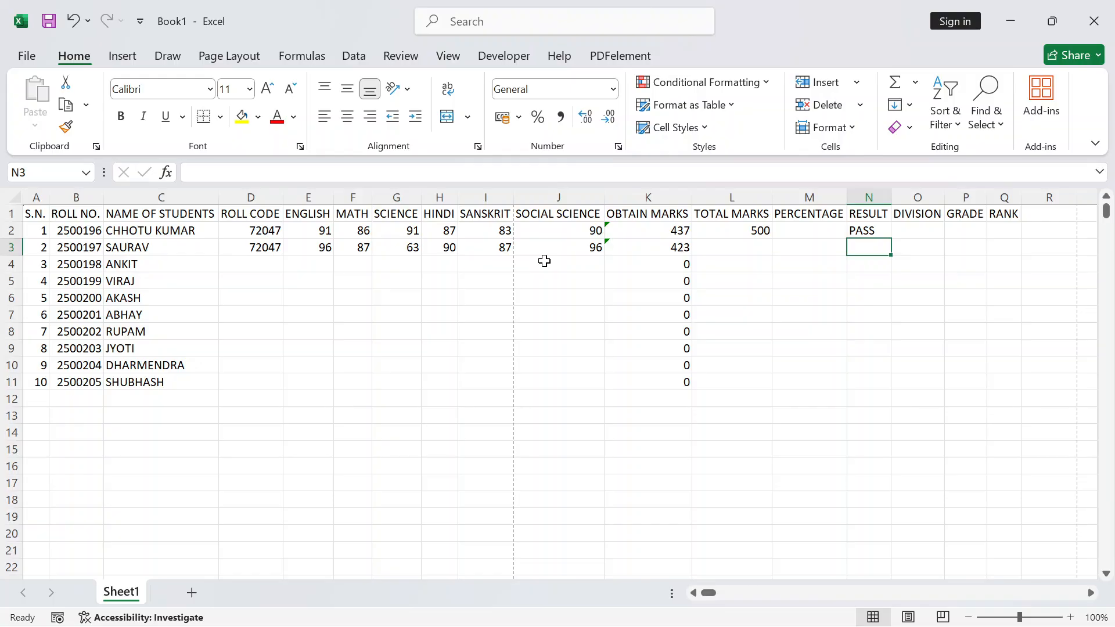
Change the first student's MATH mark in F2 to 25 to test the FAIL result
{"action": "left_click", "coordinate": [853, 236]}
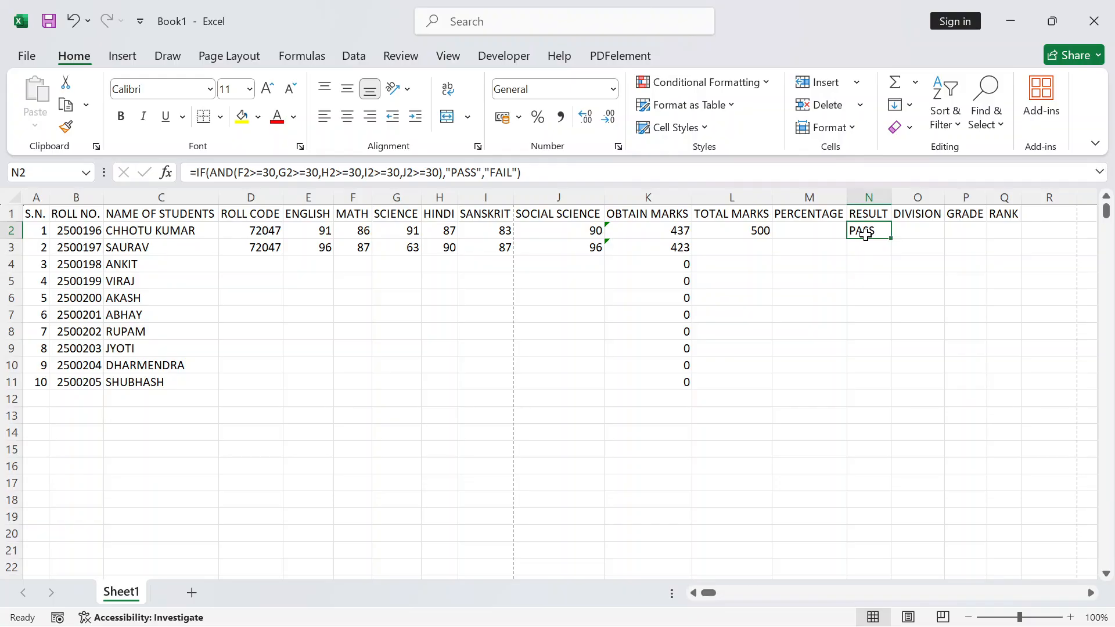
{"action": "left_click", "coordinate": [347, 230]}
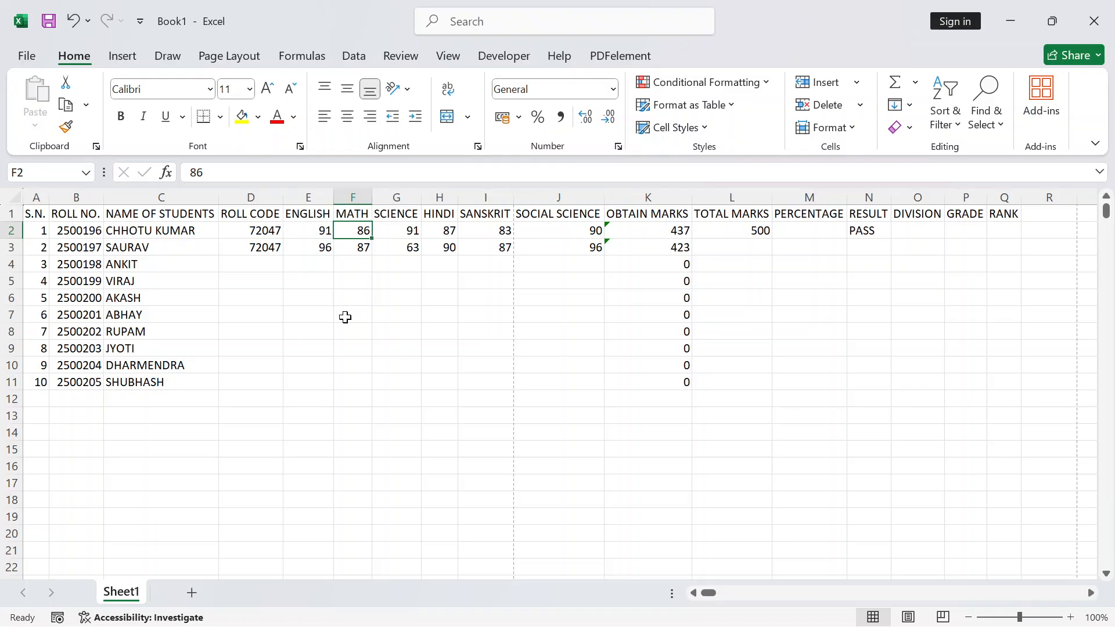
{"action": "type", "text": "25"}
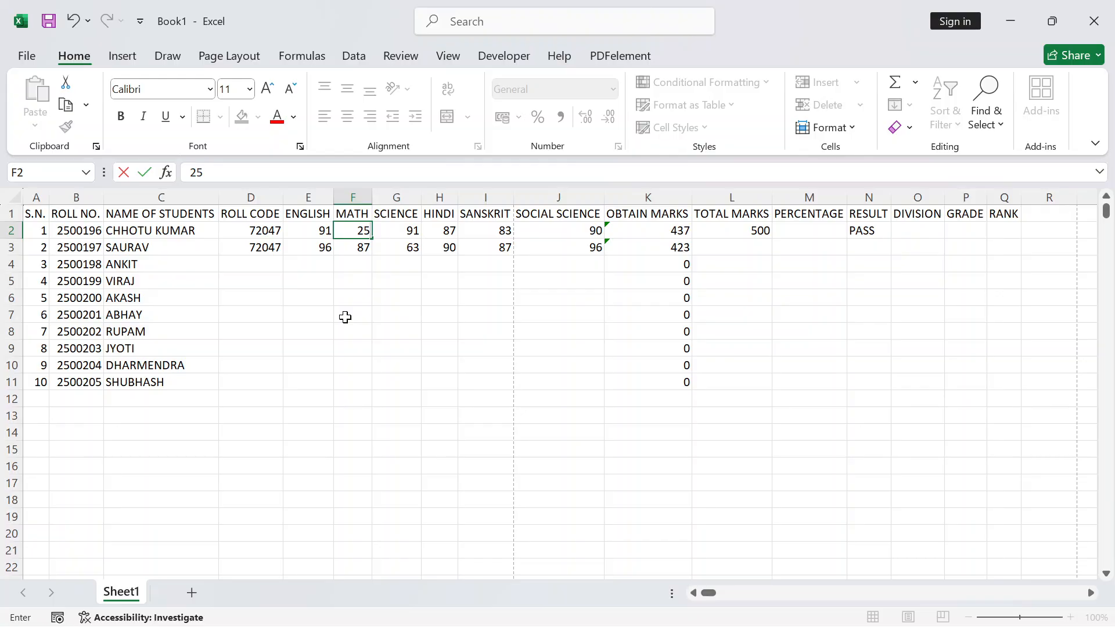
{"action": "key", "text": "Return"}
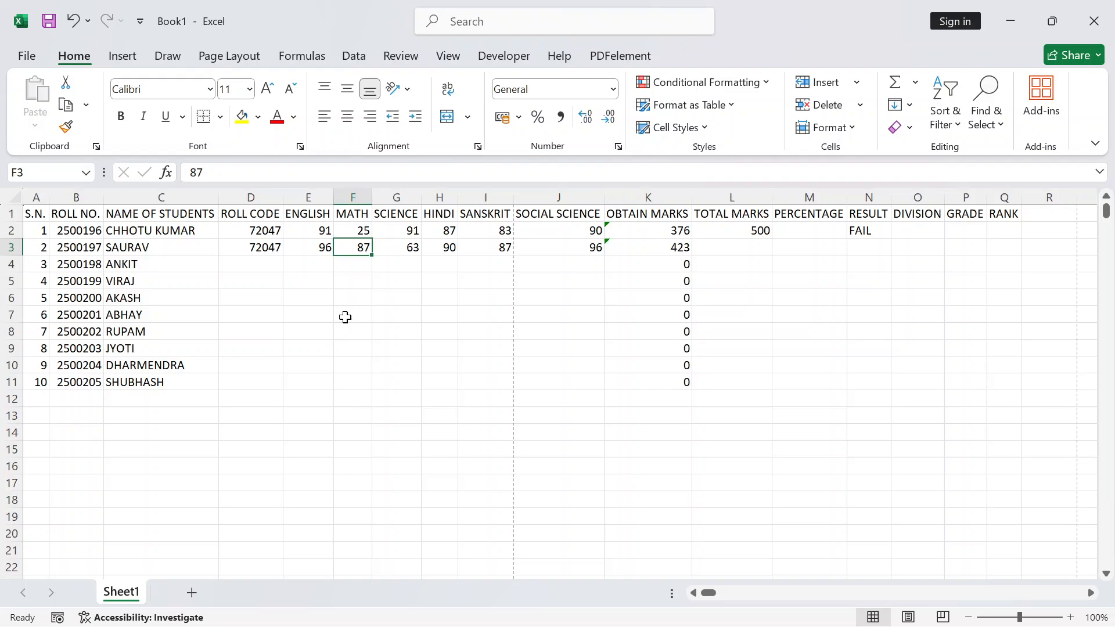
Set the MATH mark to 98, raising obtained marks in K2 to 449
{"action": "left_click", "coordinate": [358, 231]}
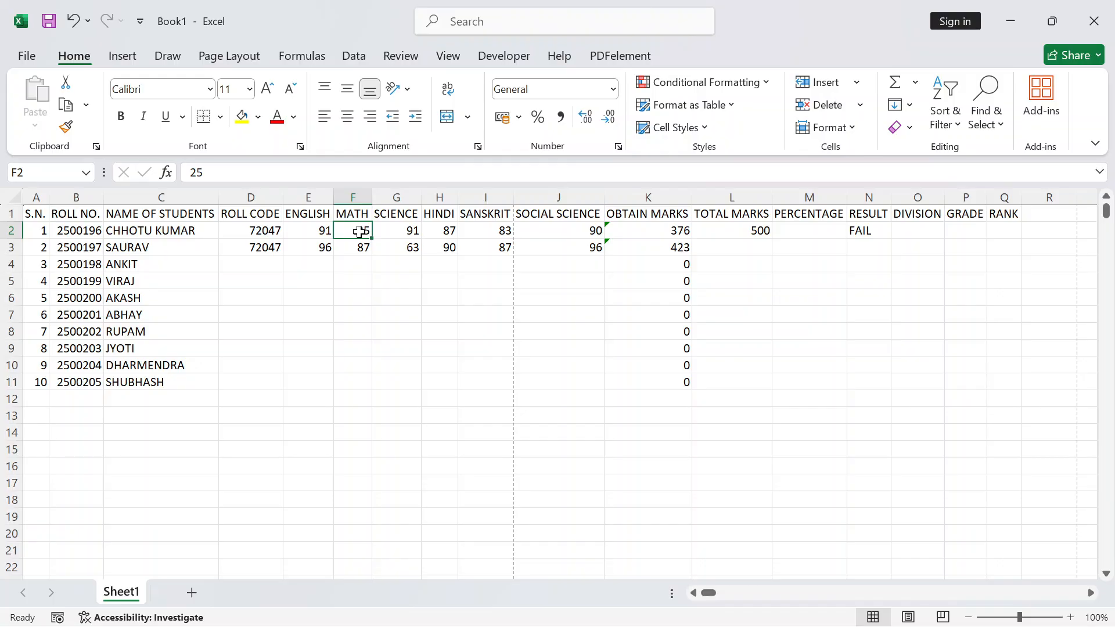
{"action": "type", "text": "98"}
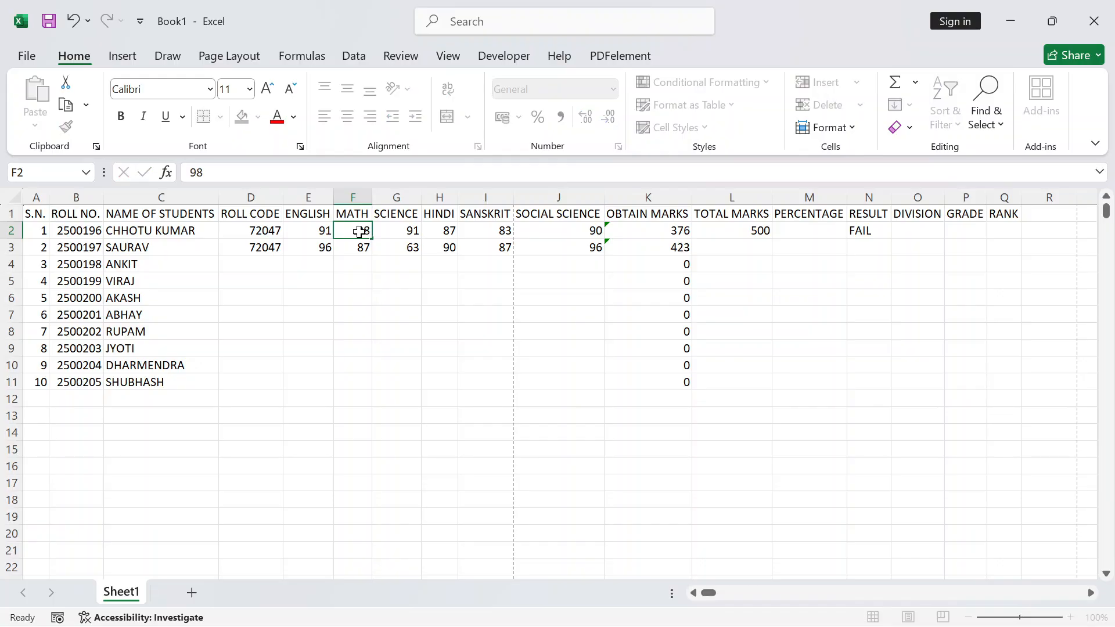
{"action": "key", "text": "Return"}
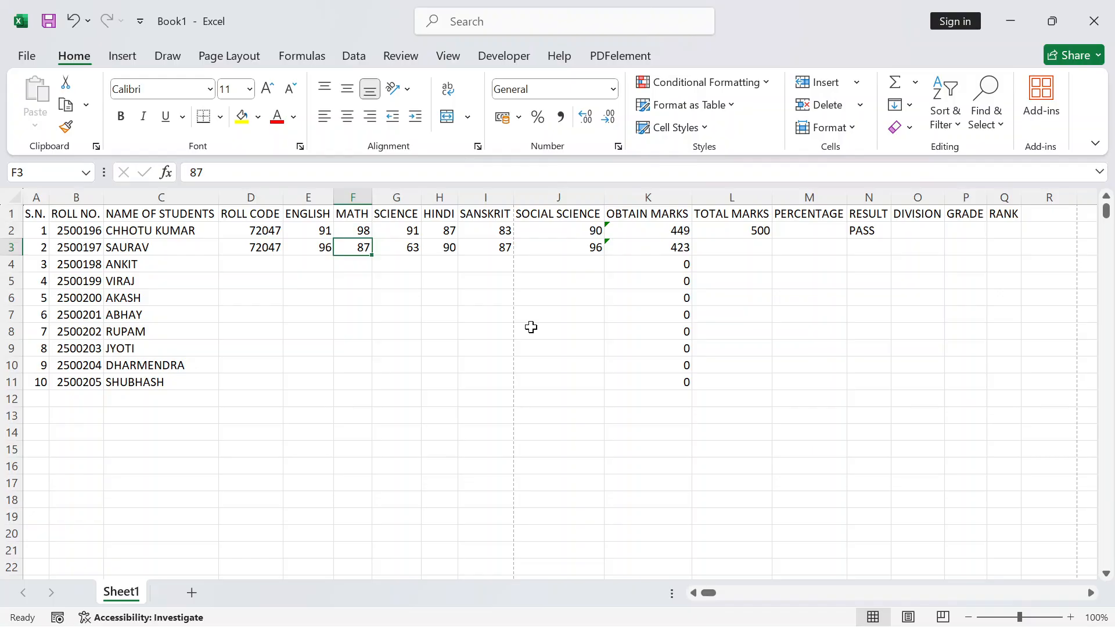
Save the workbook to Documents with the file name KCEN16
{"action": "key", "text": "ctrl+s"}
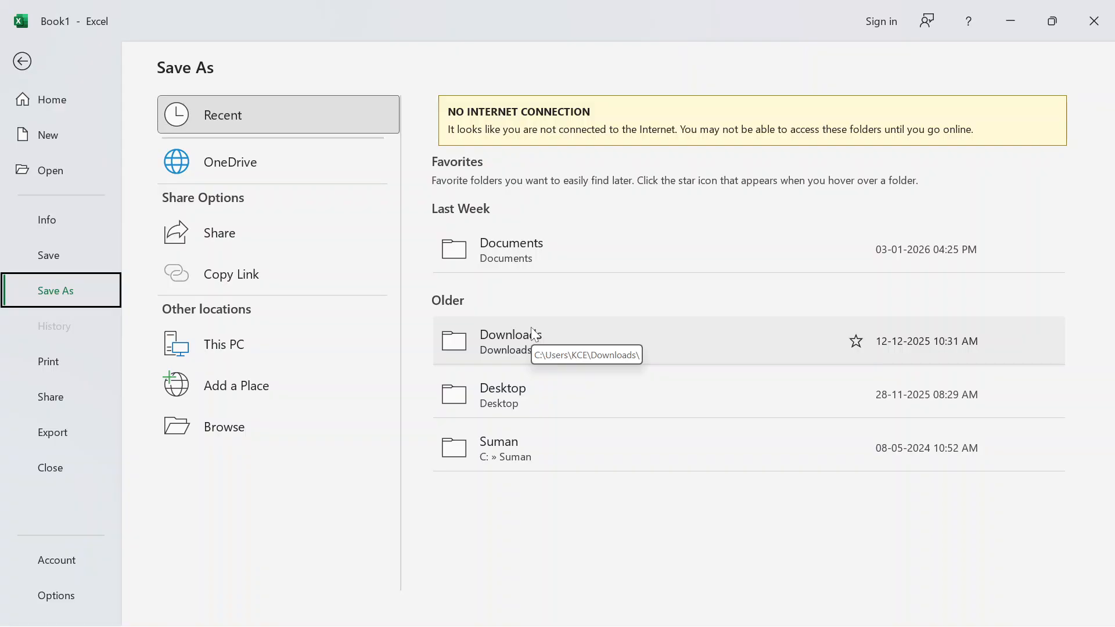
{"action": "left_click", "coordinate": [524, 256]}
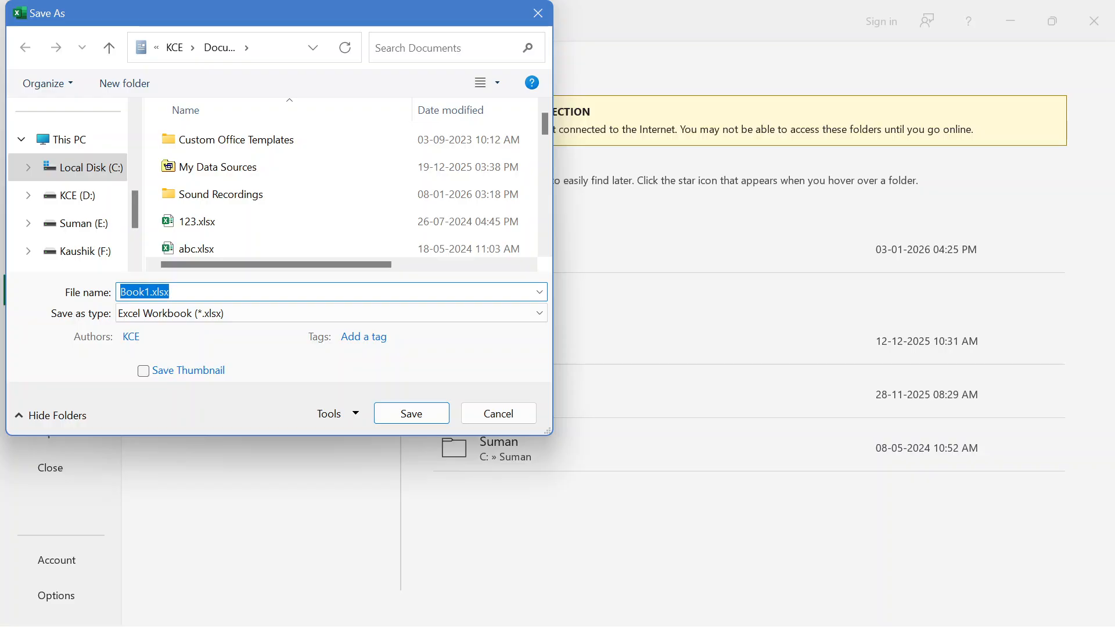
{"action": "type", "text": "KCE"}
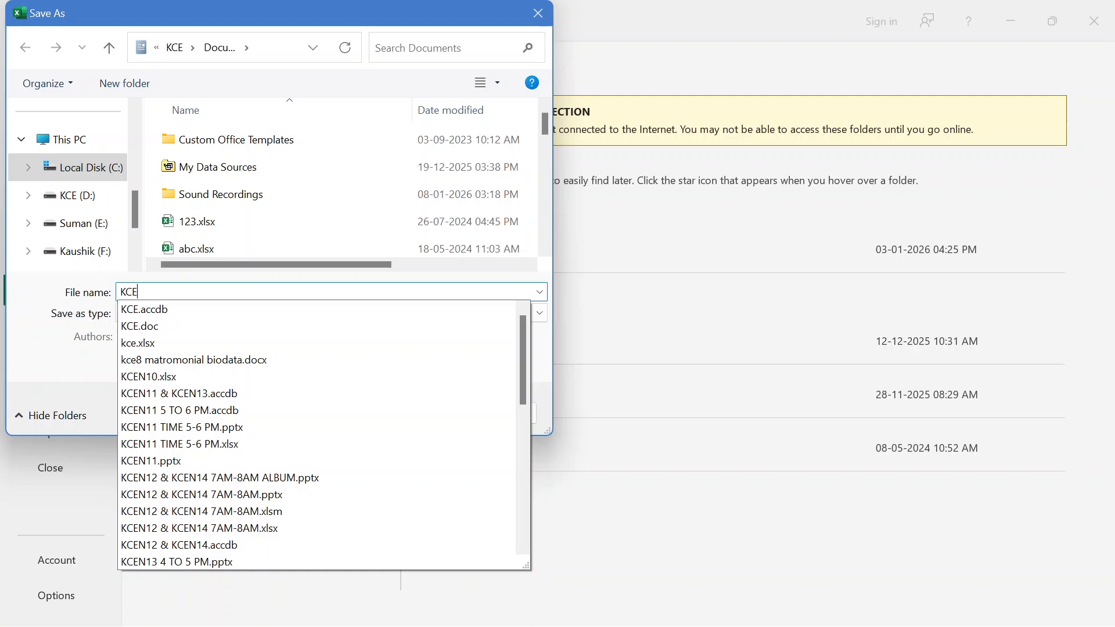
{"action": "type", "text": "N1"}
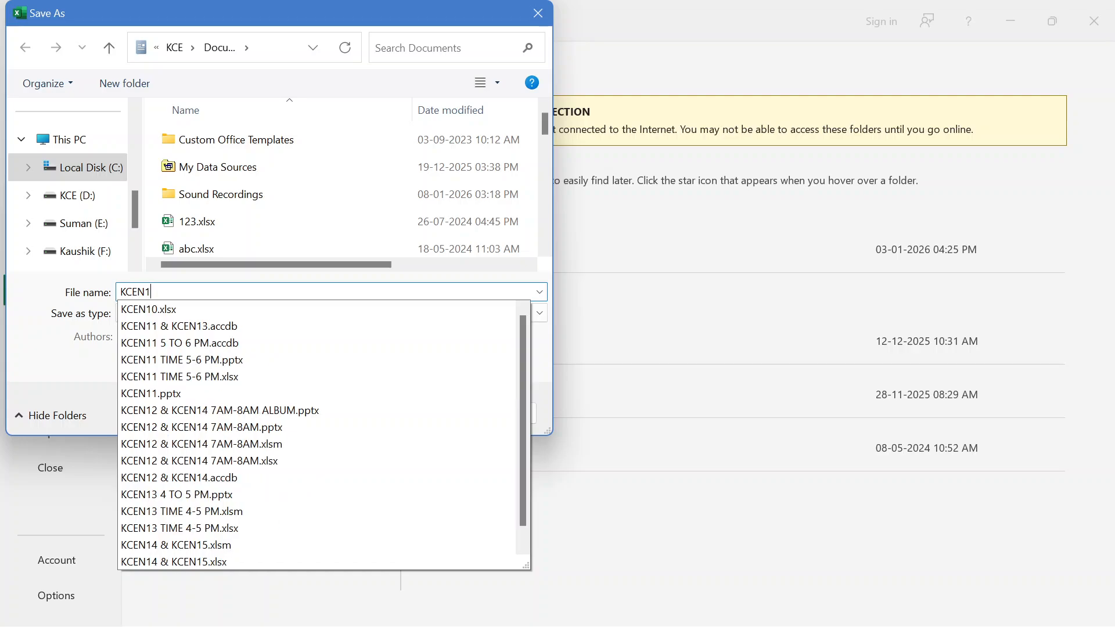
{"action": "type", "text": "6"}
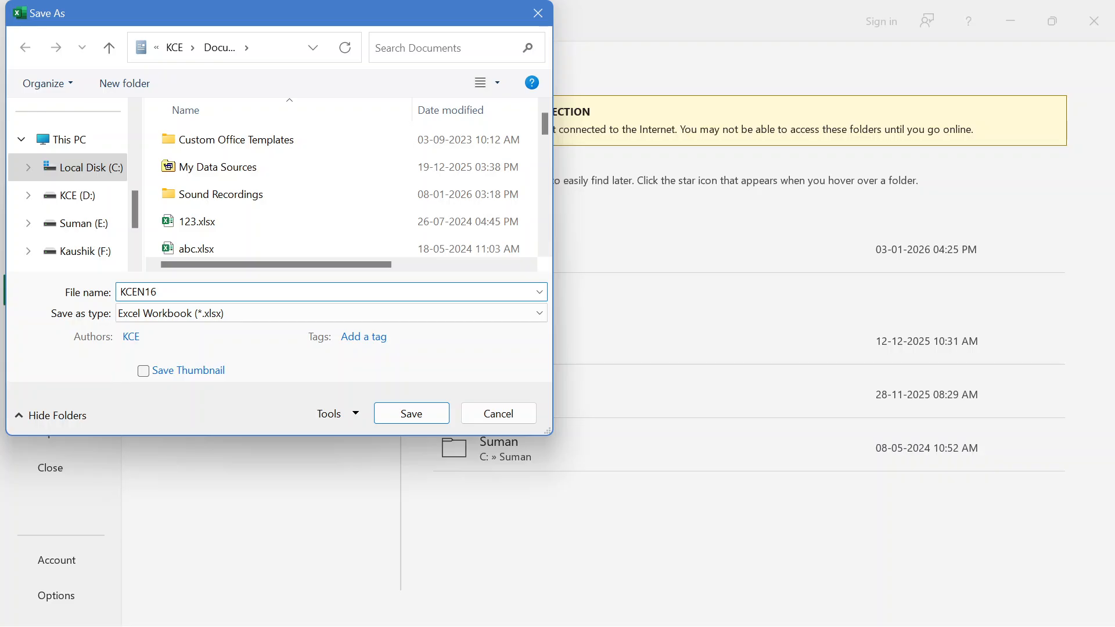
{"action": "left_click", "coordinate": [411, 413]}
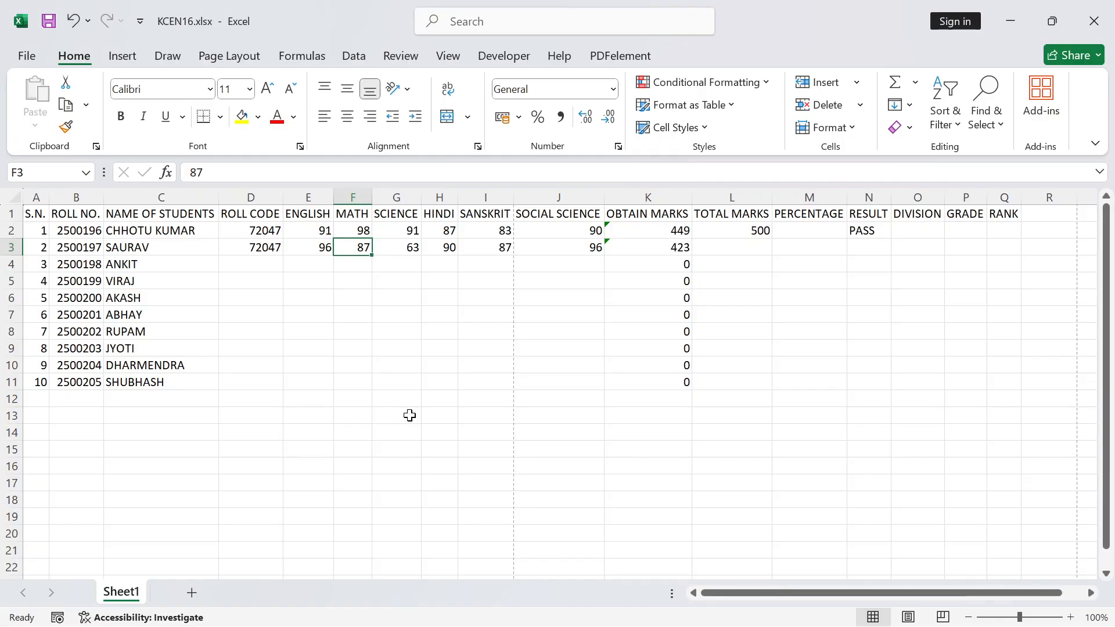